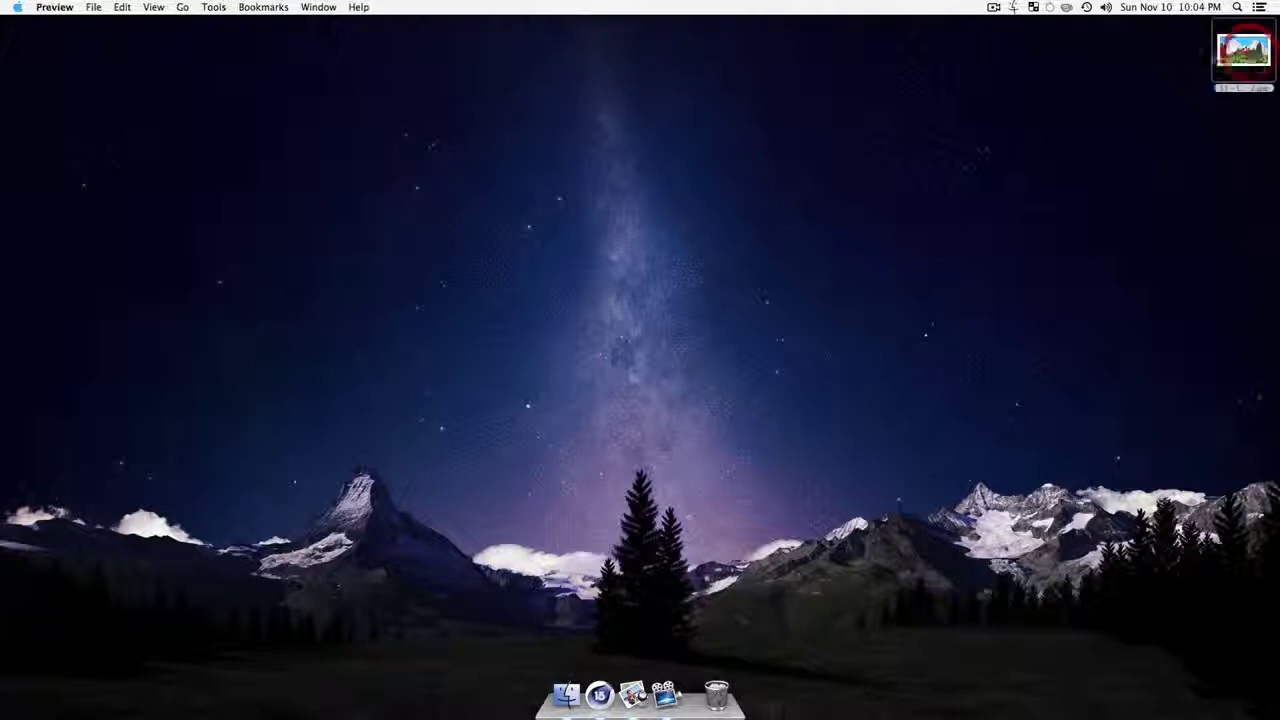
# Examine the low-poly mountain scene reference image, close it, and switch to CINEMA 4D.
pyautogui.moveTo(572, 28); pyautogui.dragTo(630, 15)
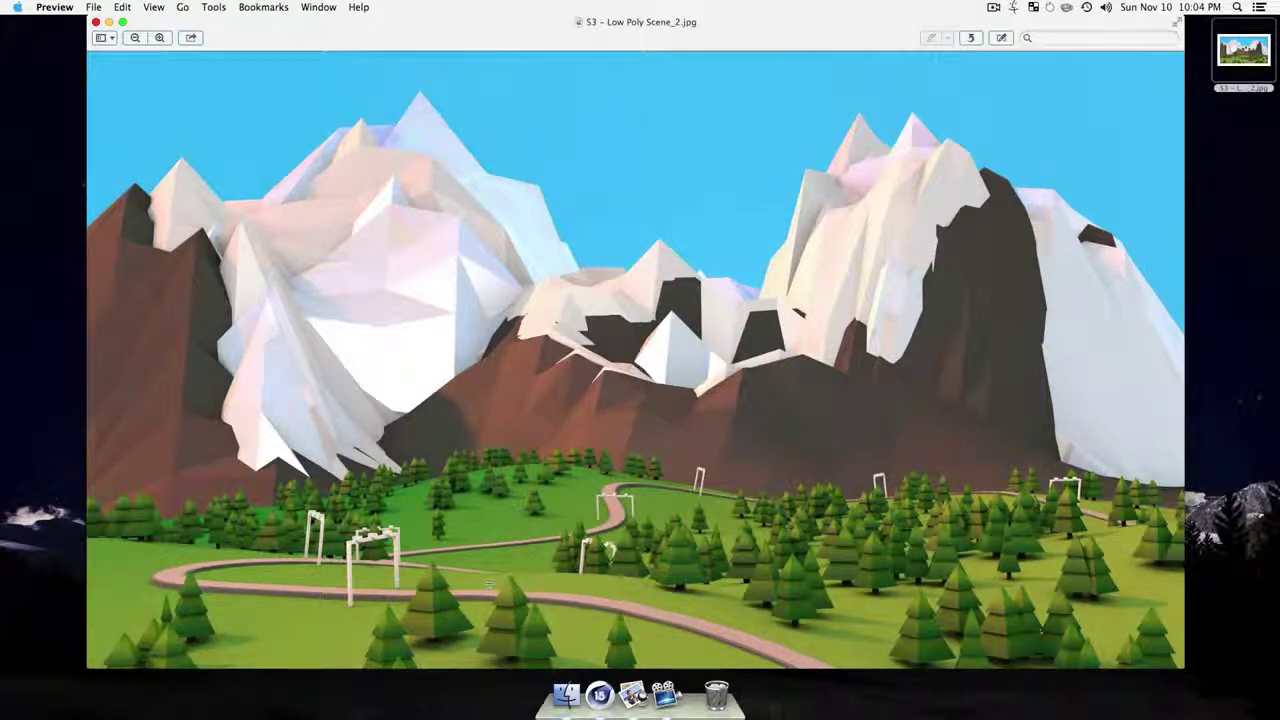
pyautogui.click(95, 21)
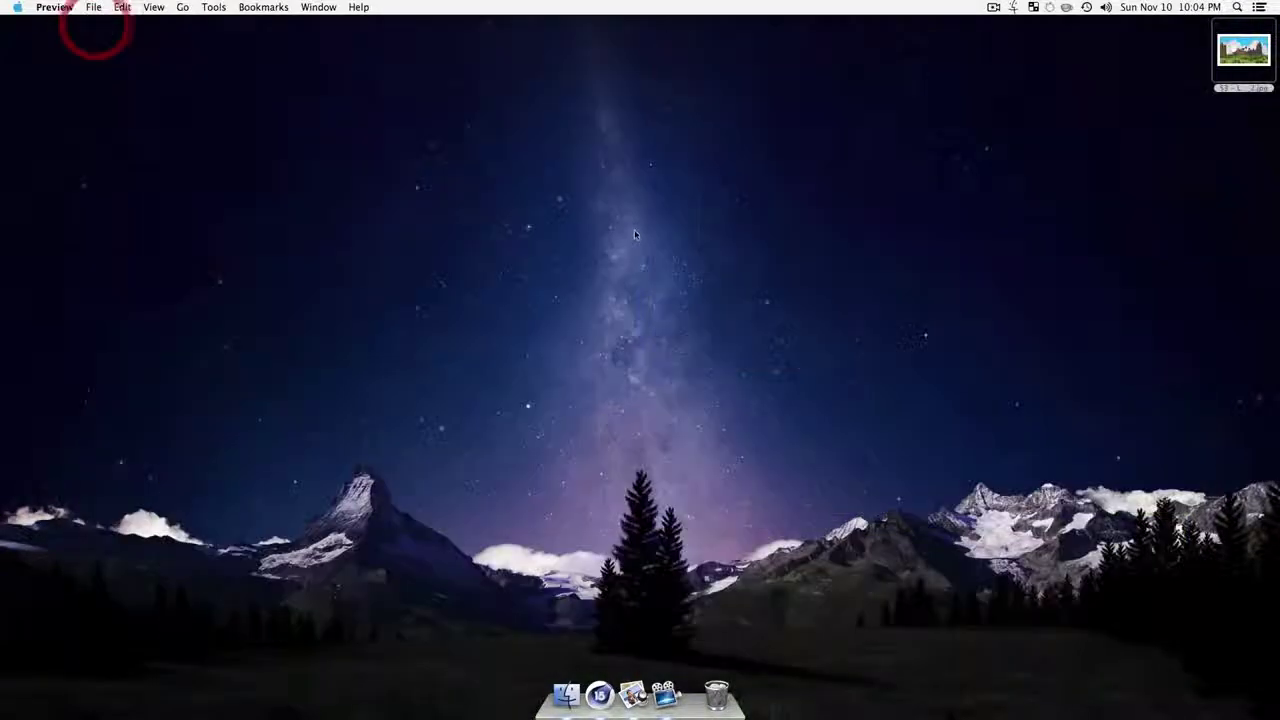
pyautogui.press('super+q')
pyautogui.click(601, 703)
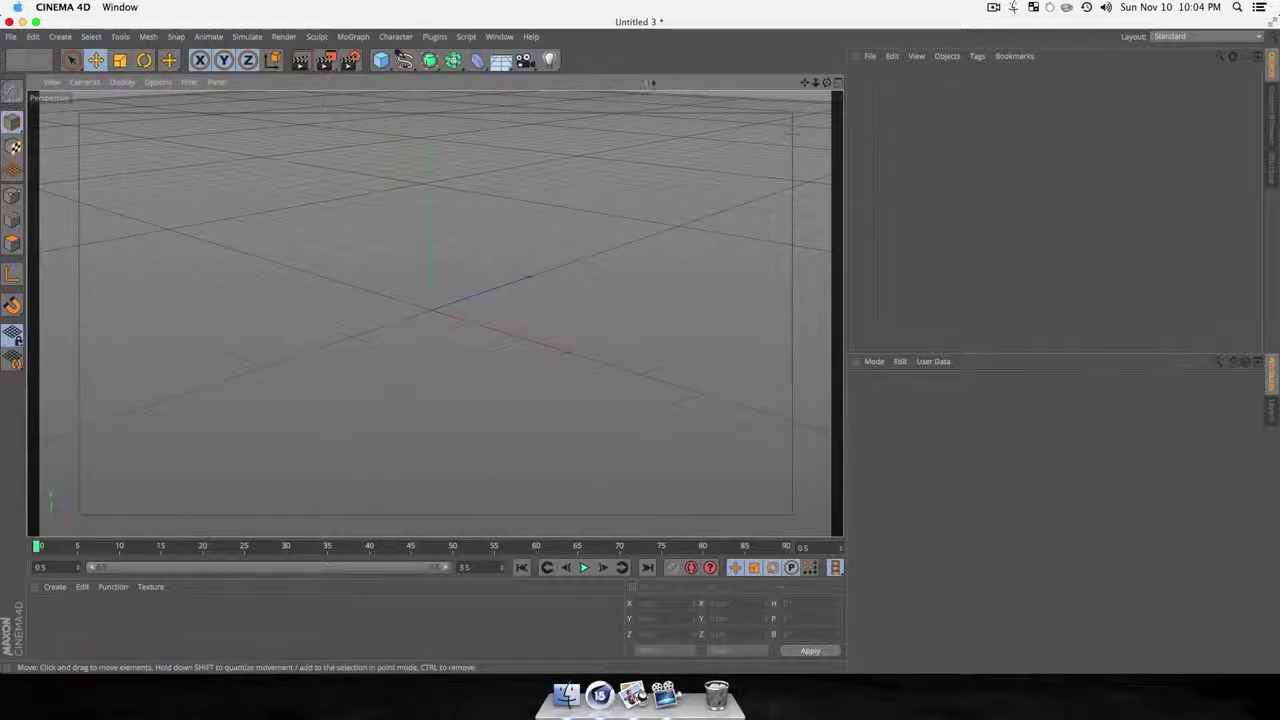
# Find the Reset PSR command by filtering for "psr" and add it to the main toolbar palette.
pyautogui.rightClick(759, 66)
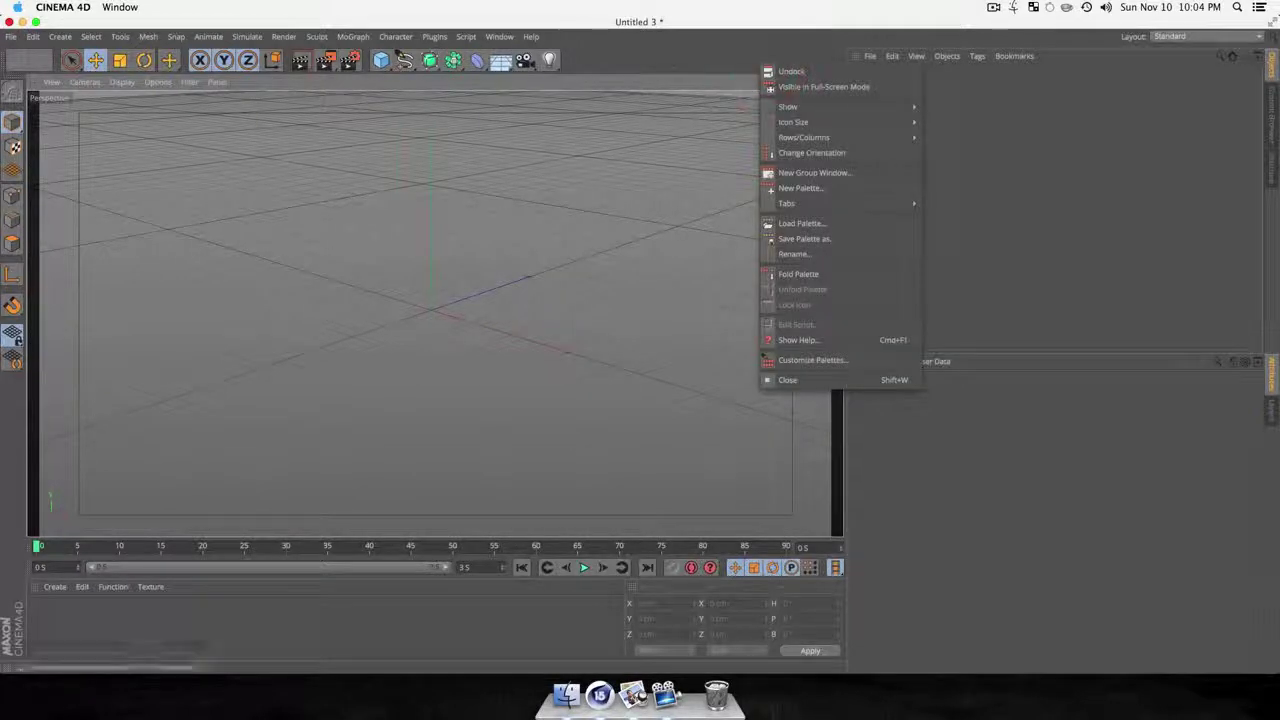
pyautogui.click(809, 360)
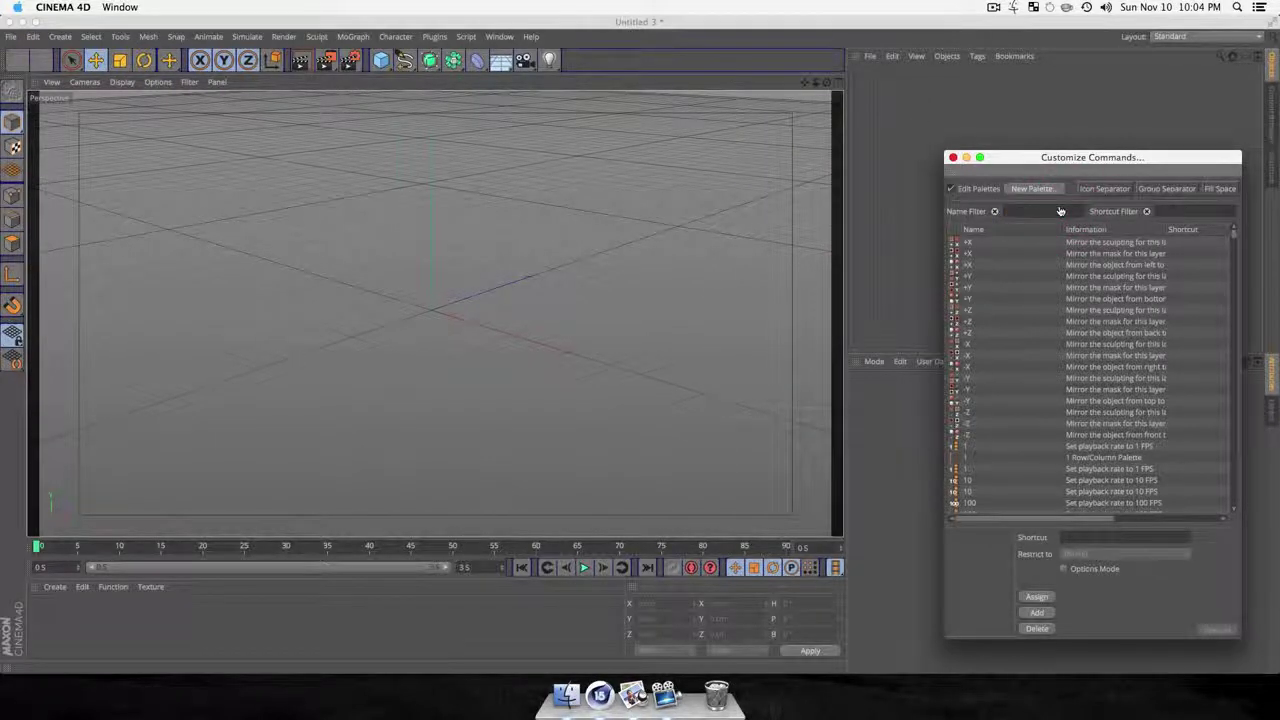
pyautogui.write('psr')
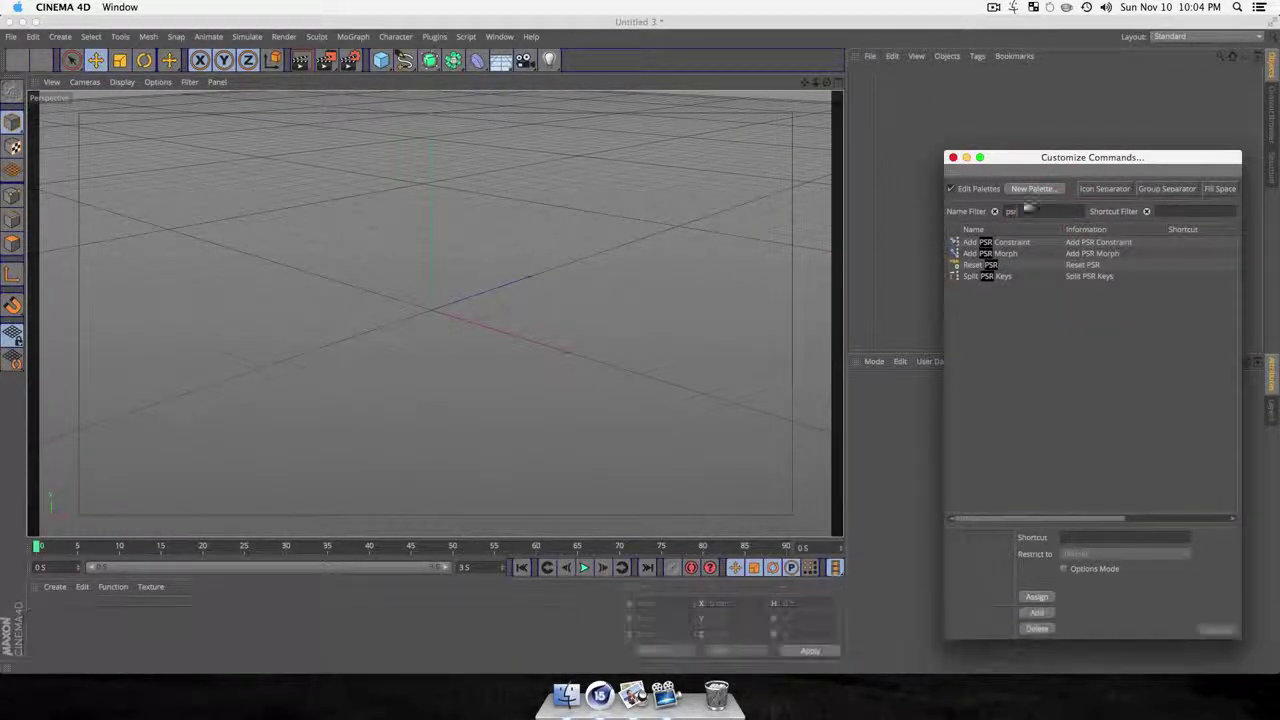
pyautogui.moveTo(985, 264); pyautogui.dragTo(967, 287)
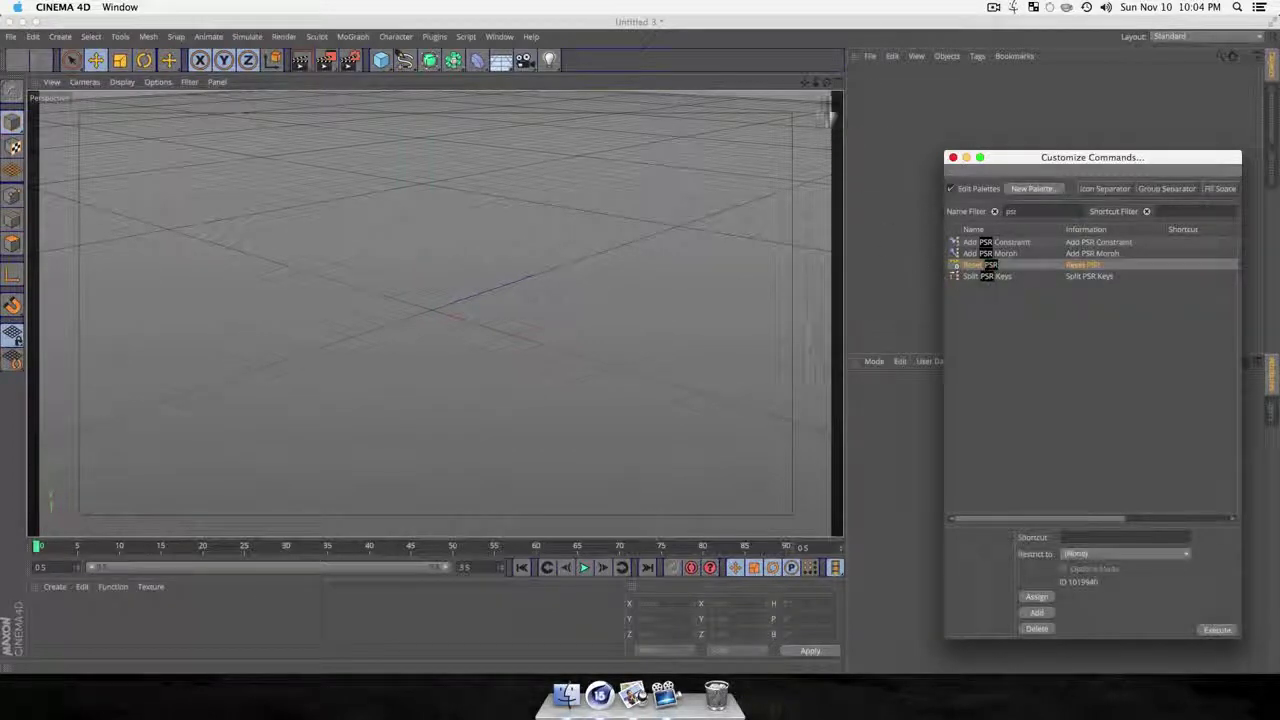
pyautogui.moveTo(824, 64); pyautogui.dragTo(826, 60)
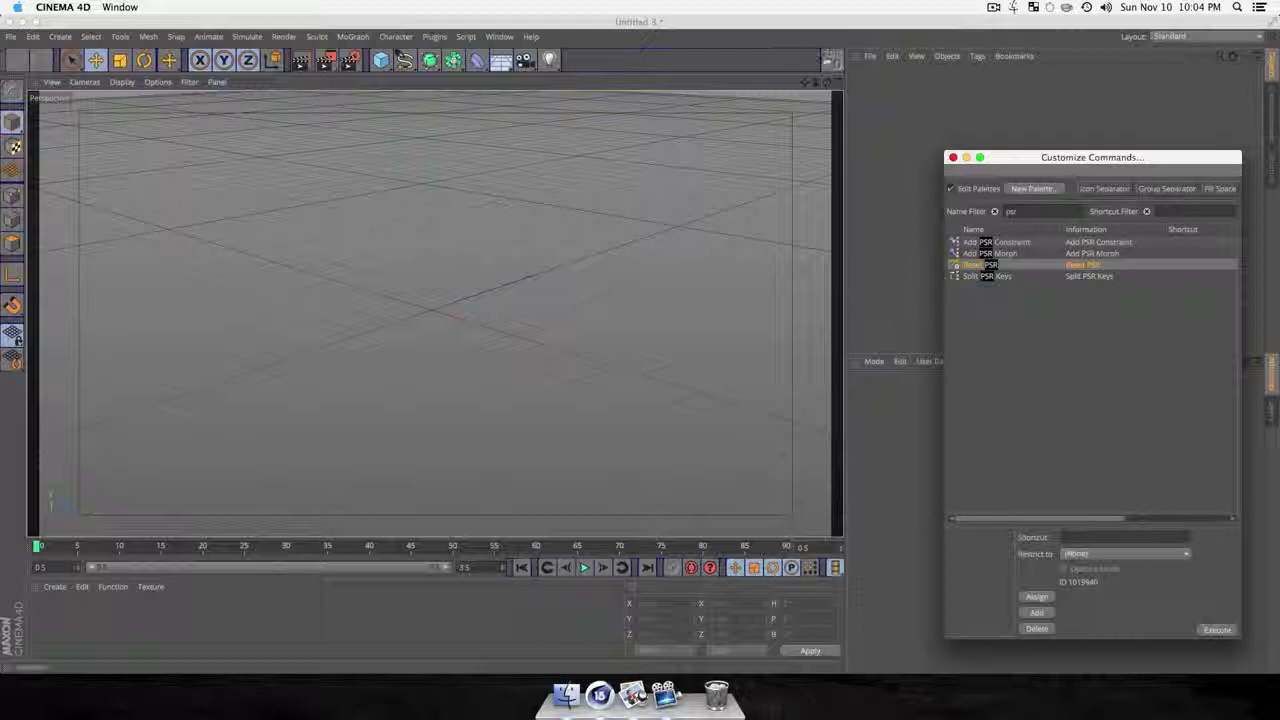
pyautogui.click(953, 157)
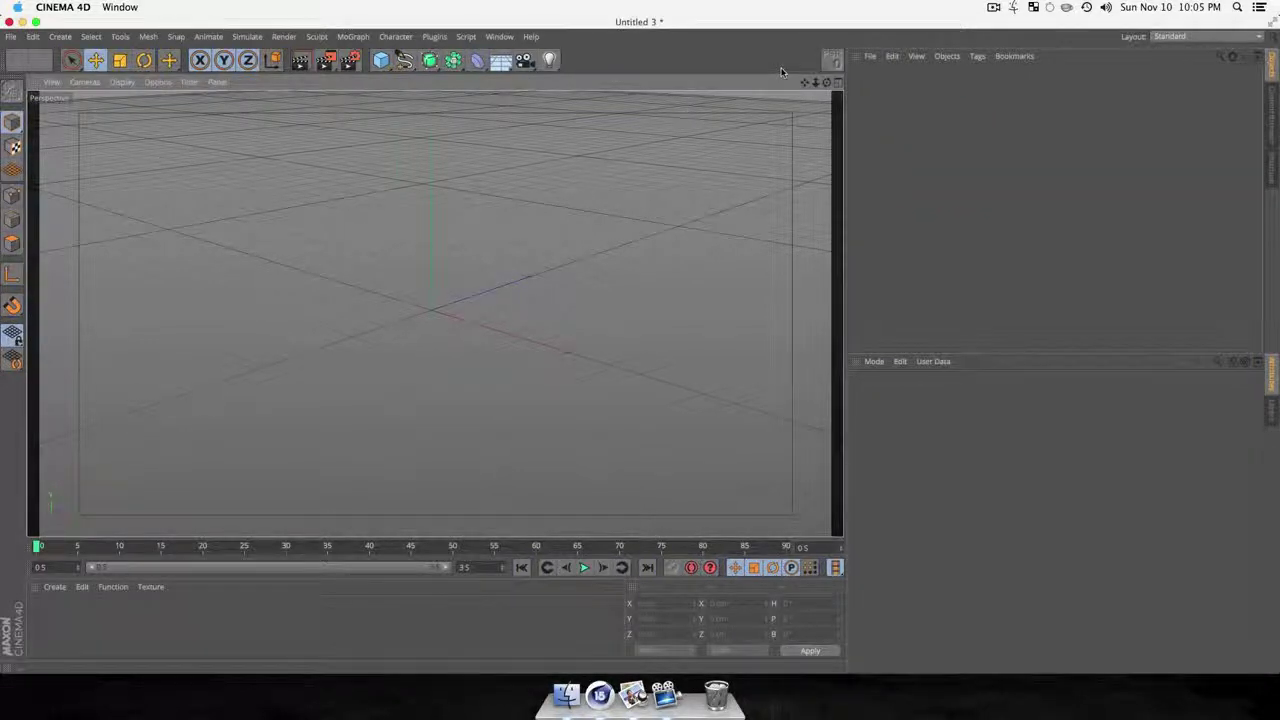
# Add a Plane primitive and make it editable.
pyautogui.click(381, 61)
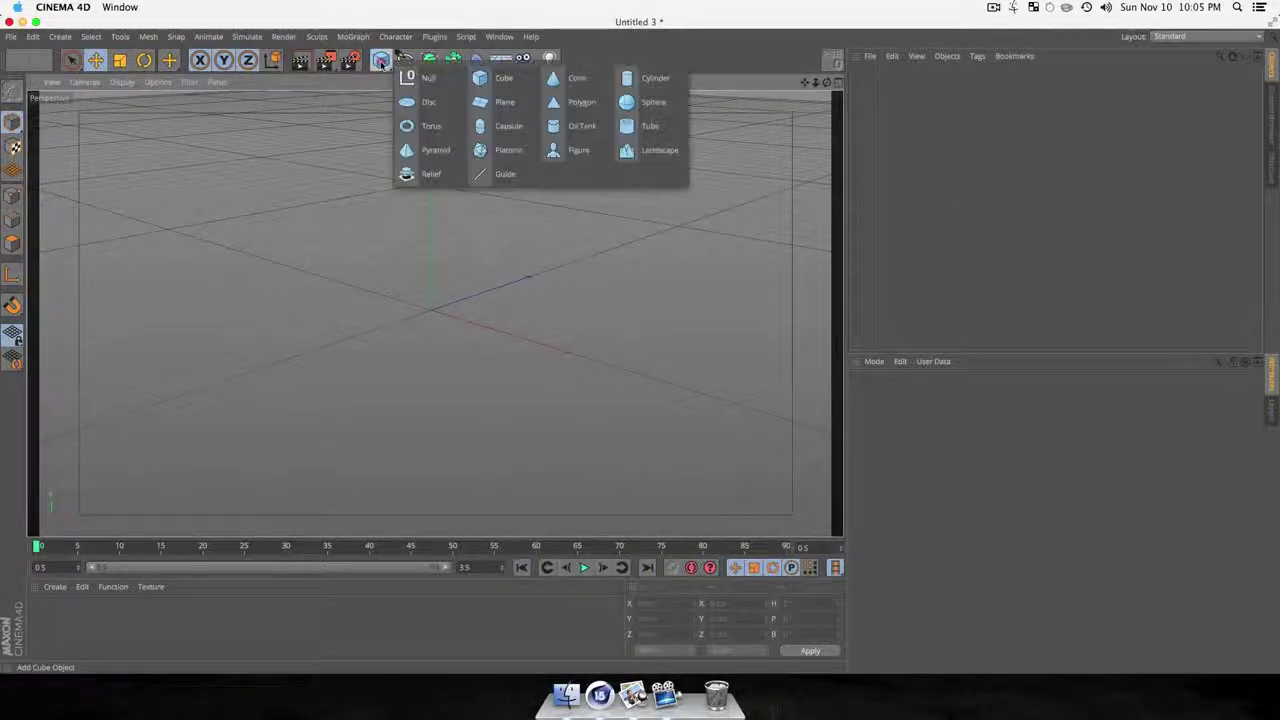
pyautogui.click(513, 112)
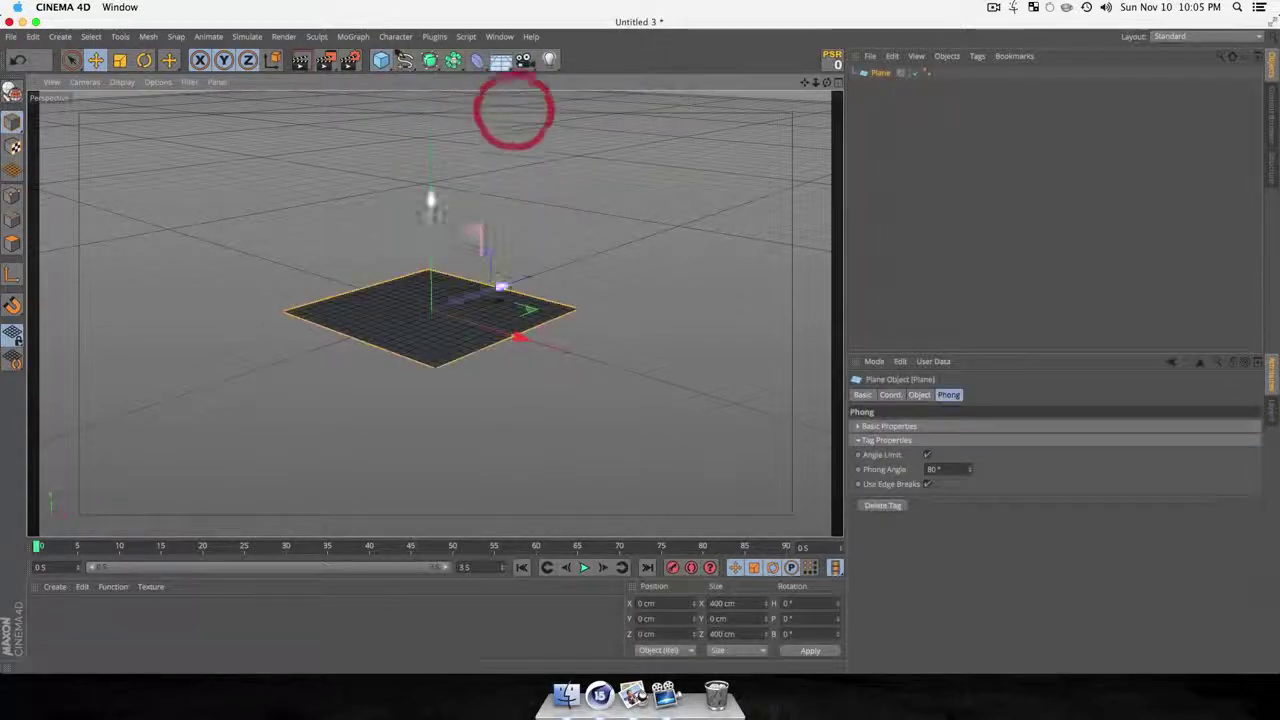
pyautogui.press('3')
pyautogui.moveTo(431, 420); pyautogui.dragTo(431, 358)
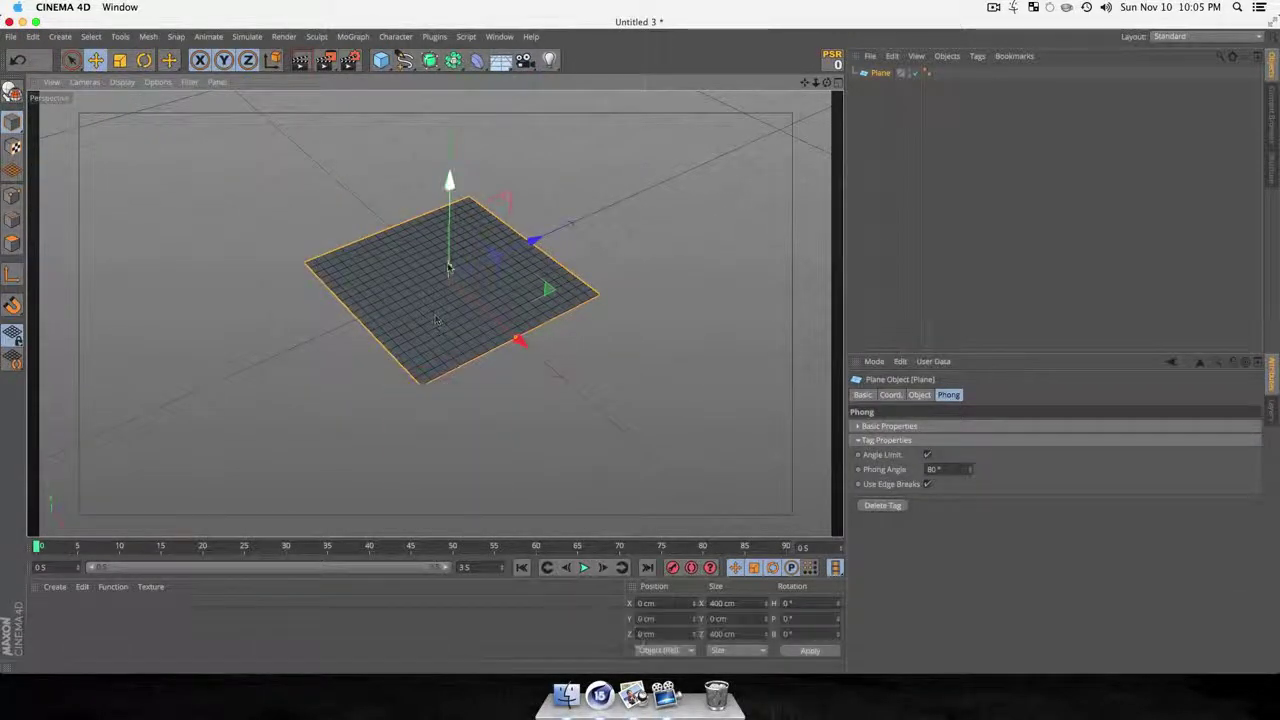
pyautogui.scroll(3, 447, 262)
pyautogui.press('3')
pyautogui.moveTo(505, 334); pyautogui.dragTo(440, 334)
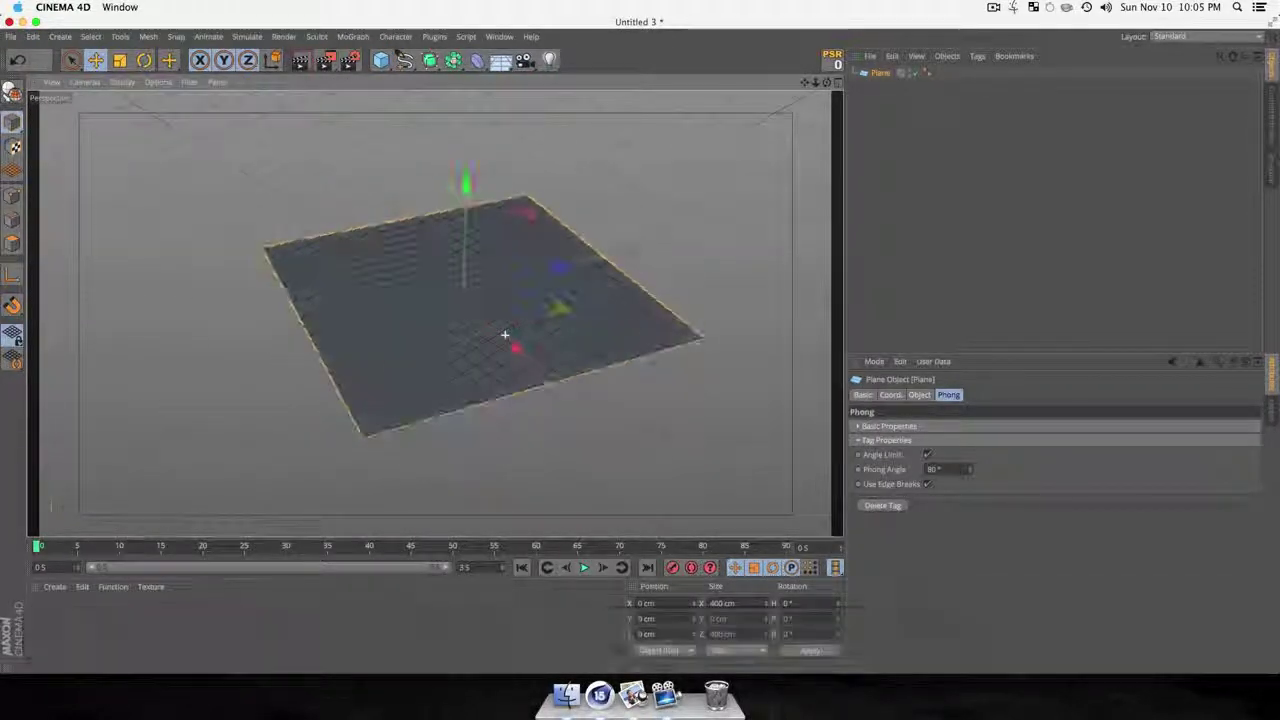
pyautogui.press('3')
pyautogui.moveTo(550, 273); pyautogui.dragTo(549, 316)
pyautogui.click(884, 73)
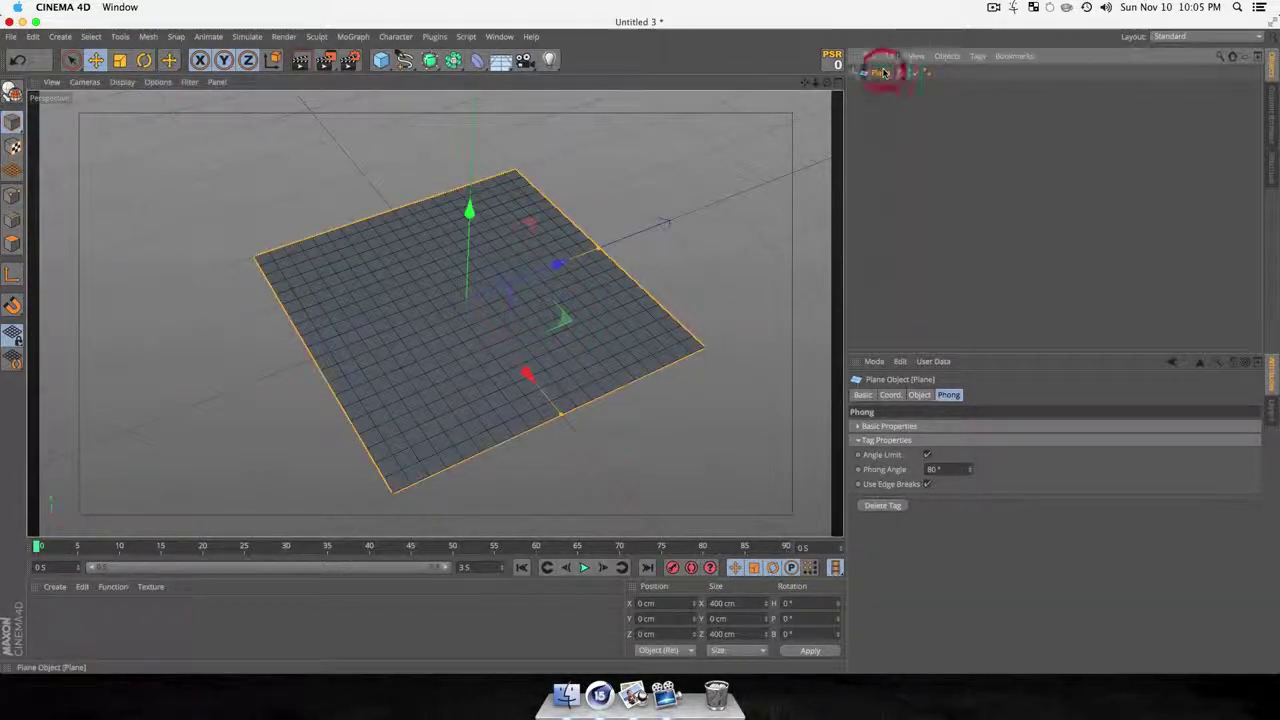
pyautogui.press('c')
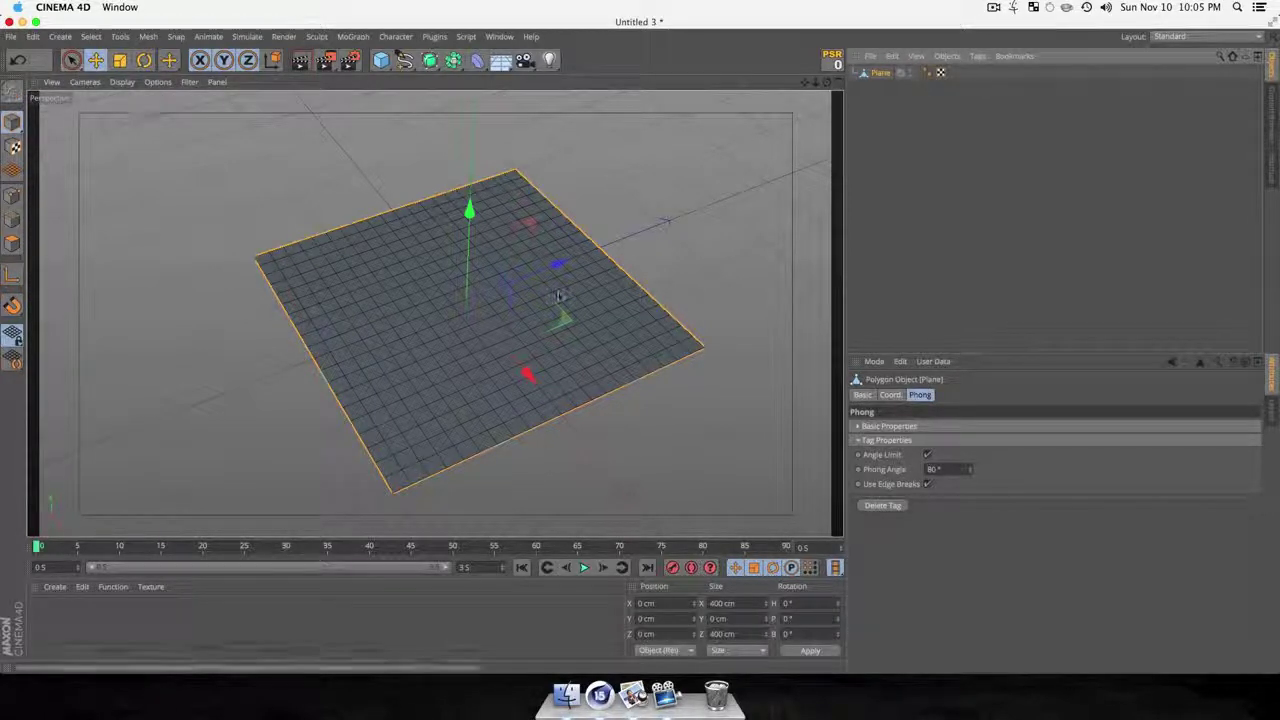
# Activate Live Selection for polygon editing and set its mode to Soft Selection.
pyautogui.press('v')
pyautogui.moveTo(590, 291)
pyautogui.click(634, 245)
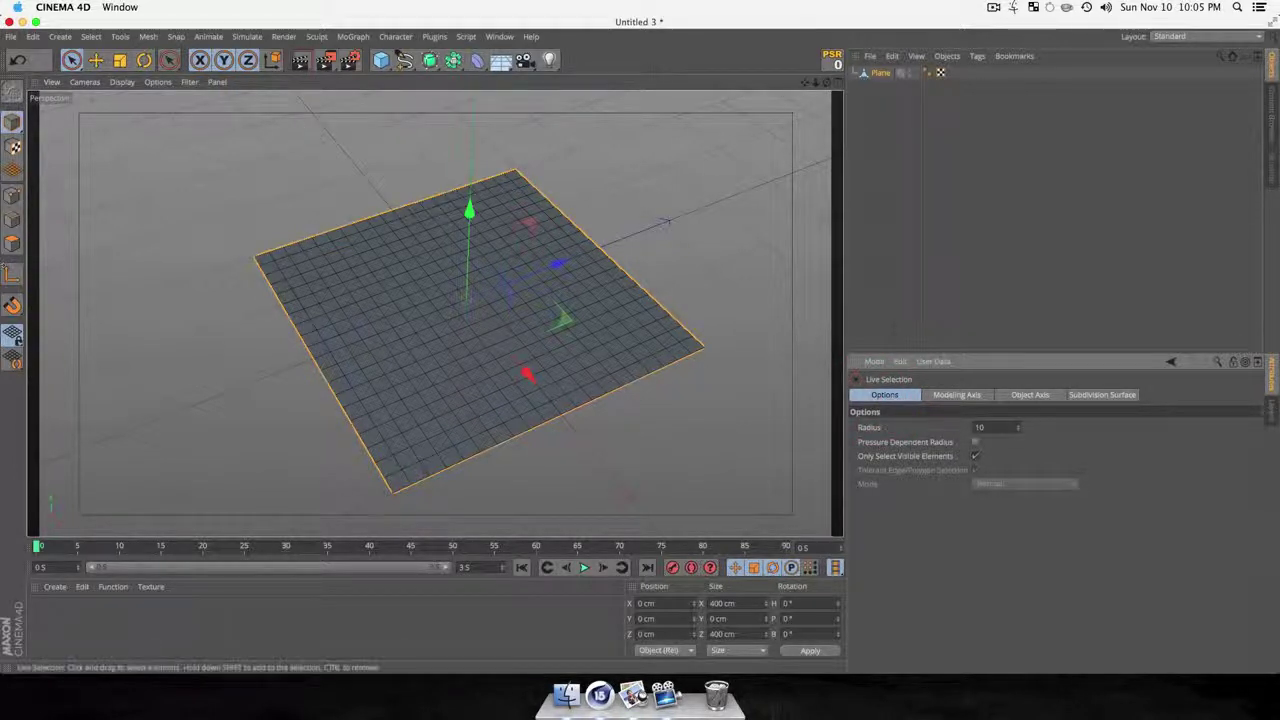
pyautogui.click(13, 248)
pyautogui.click(990, 485)
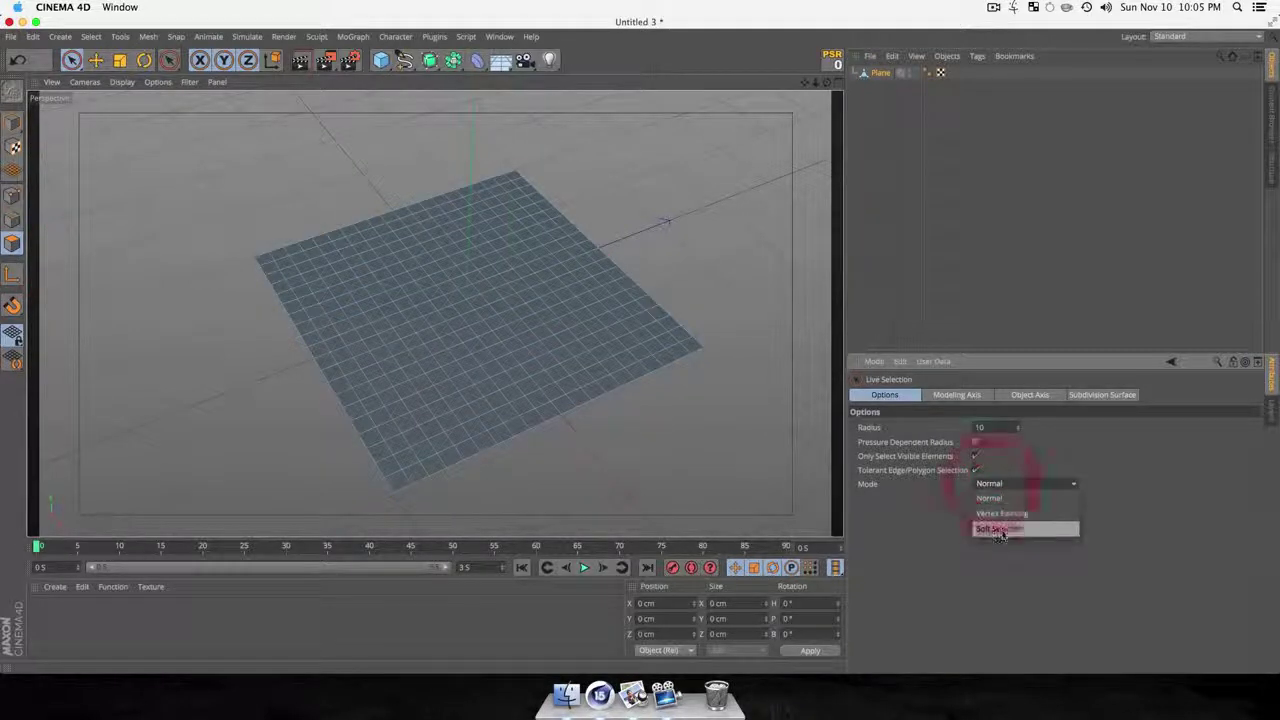
pyautogui.click(1002, 528)
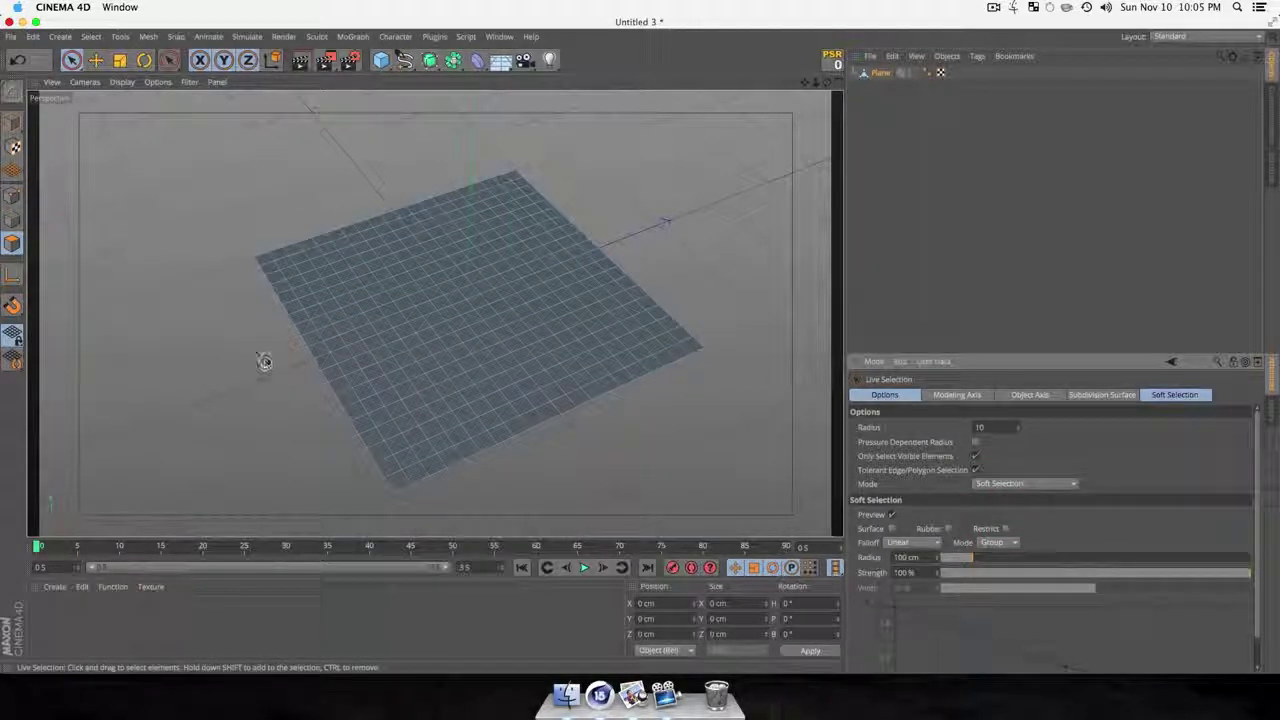
# In the top view, paint an irregular, winding selection of polygons across the plane, leaving some patches unselected.
pyautogui.press('F2')
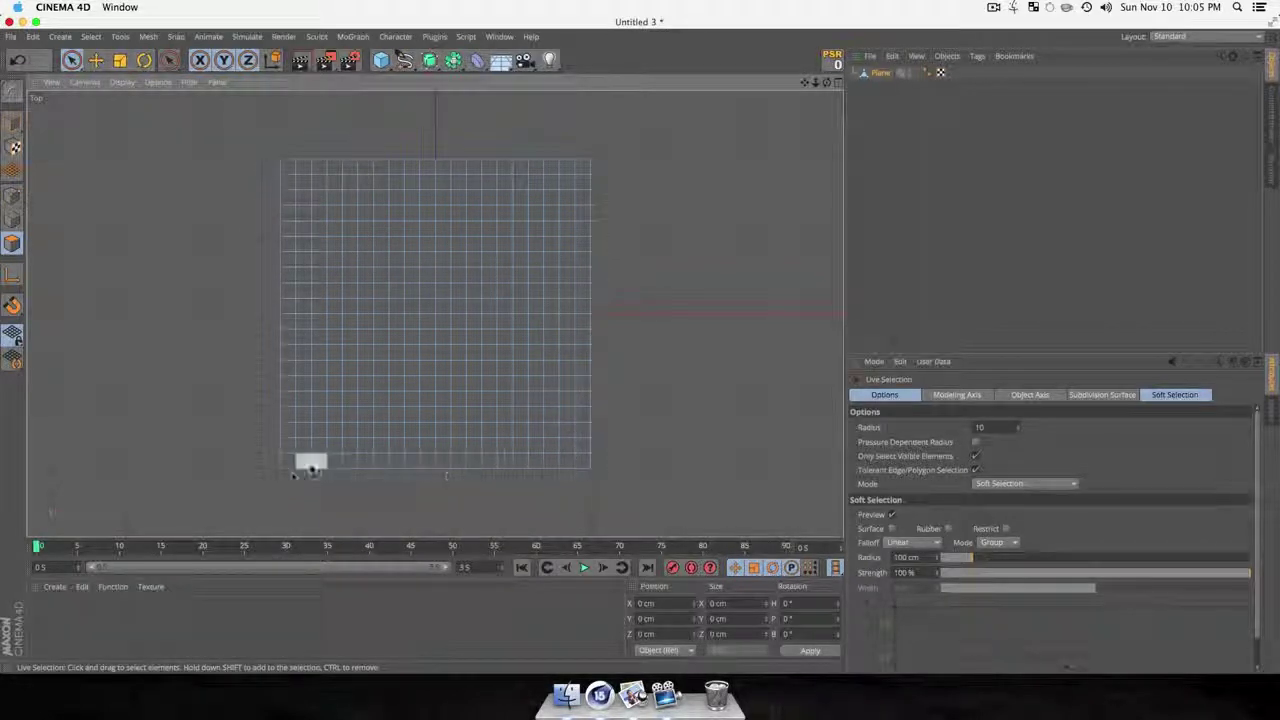
pyautogui.moveTo(343, 340); pyautogui.dragTo(384, 334)
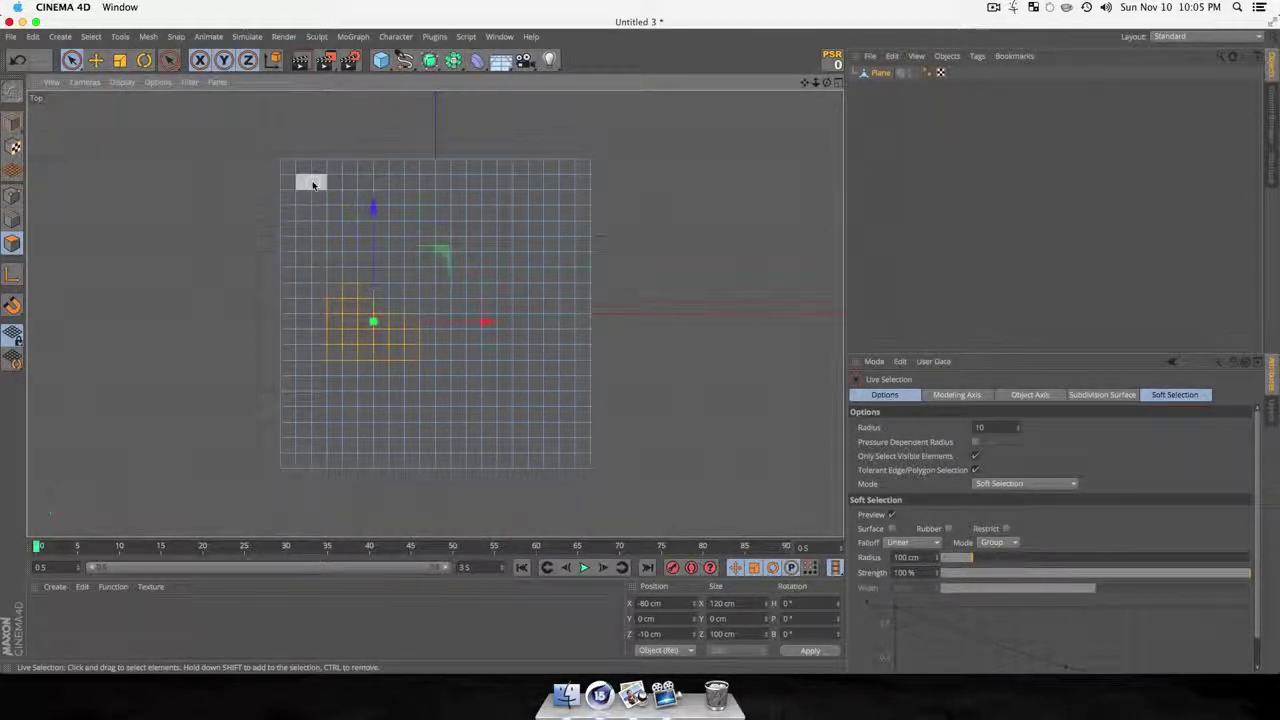
pyautogui.press('shift')
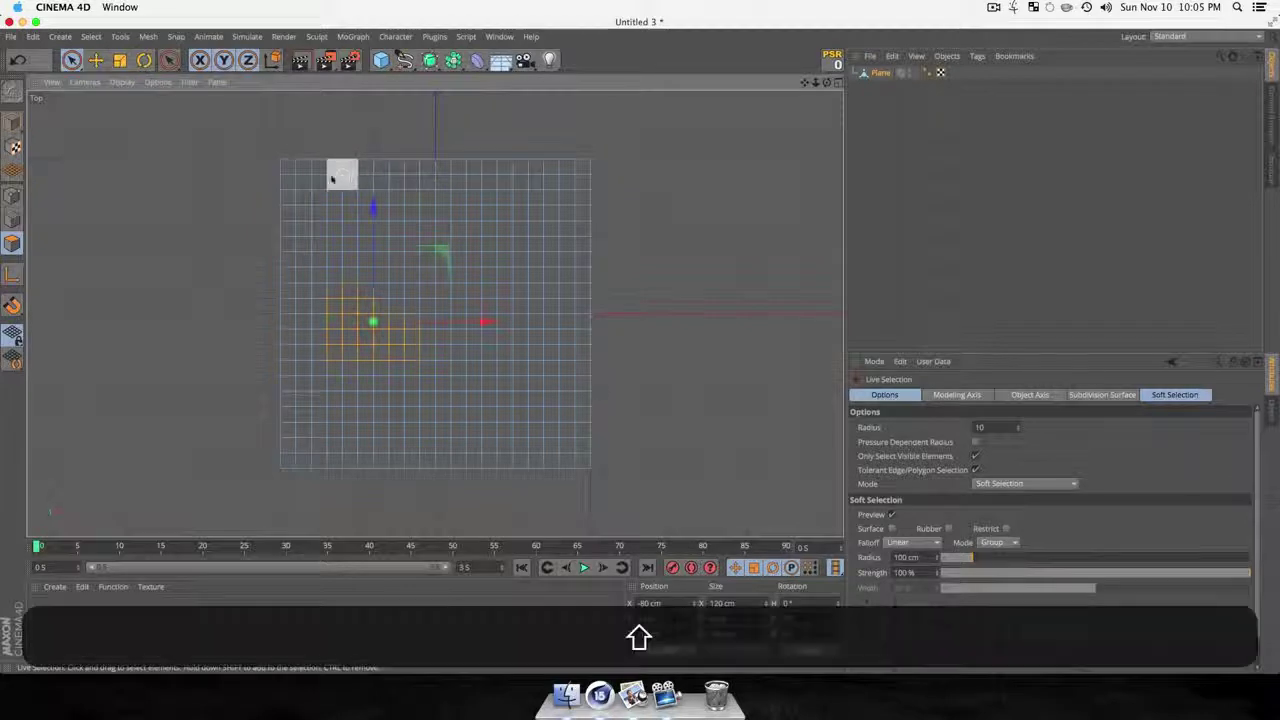
pyautogui.keyDown('shift'); pyautogui.moveTo(380, 183); pyautogui.dragTo(355, 185); pyautogui.keyUp('shift')
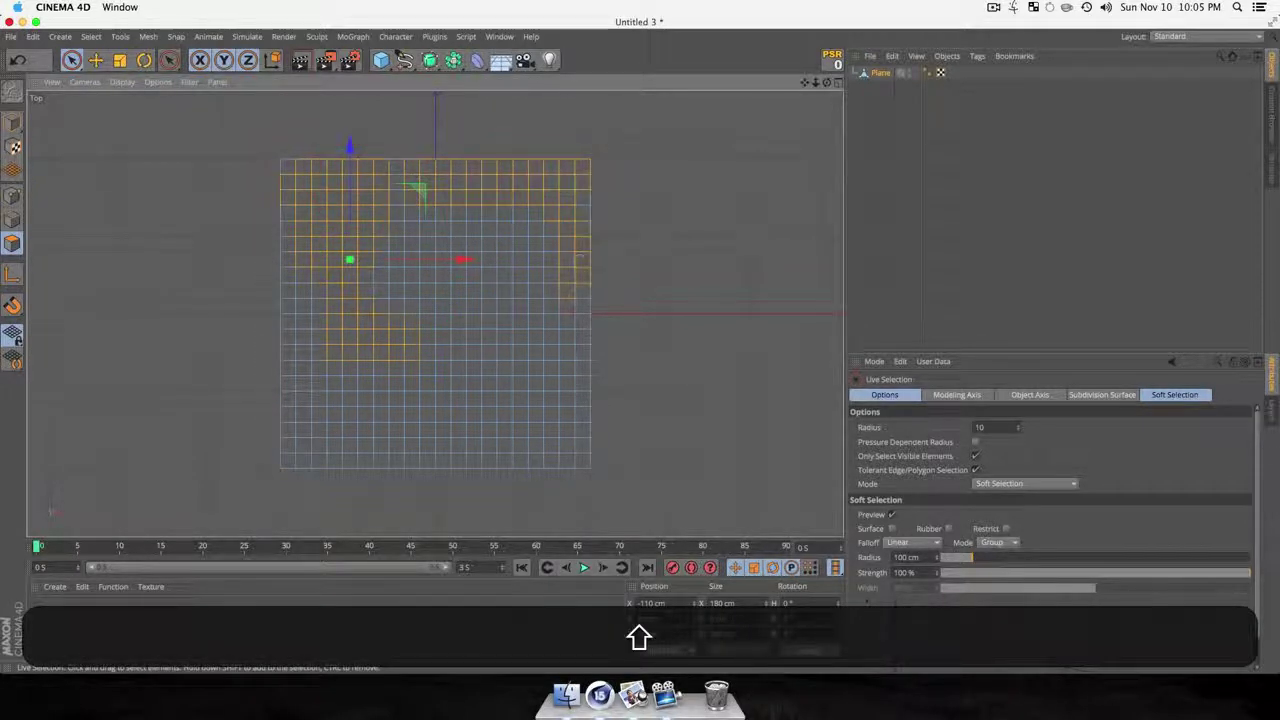
pyautogui.moveTo(578, 258)
pyautogui.keyDown('shift'); pyautogui.mouseDown()
pyautogui.moveTo(543, 357)
pyautogui.moveTo(393, 410)
pyautogui.mouseUp(); pyautogui.keyUp('shift')
pyautogui.keyDown('shift'); pyautogui.moveTo(436, 299); pyautogui.dragTo(474, 329); pyautogui.keyUp('shift')
pyautogui.press('shift+super+z')
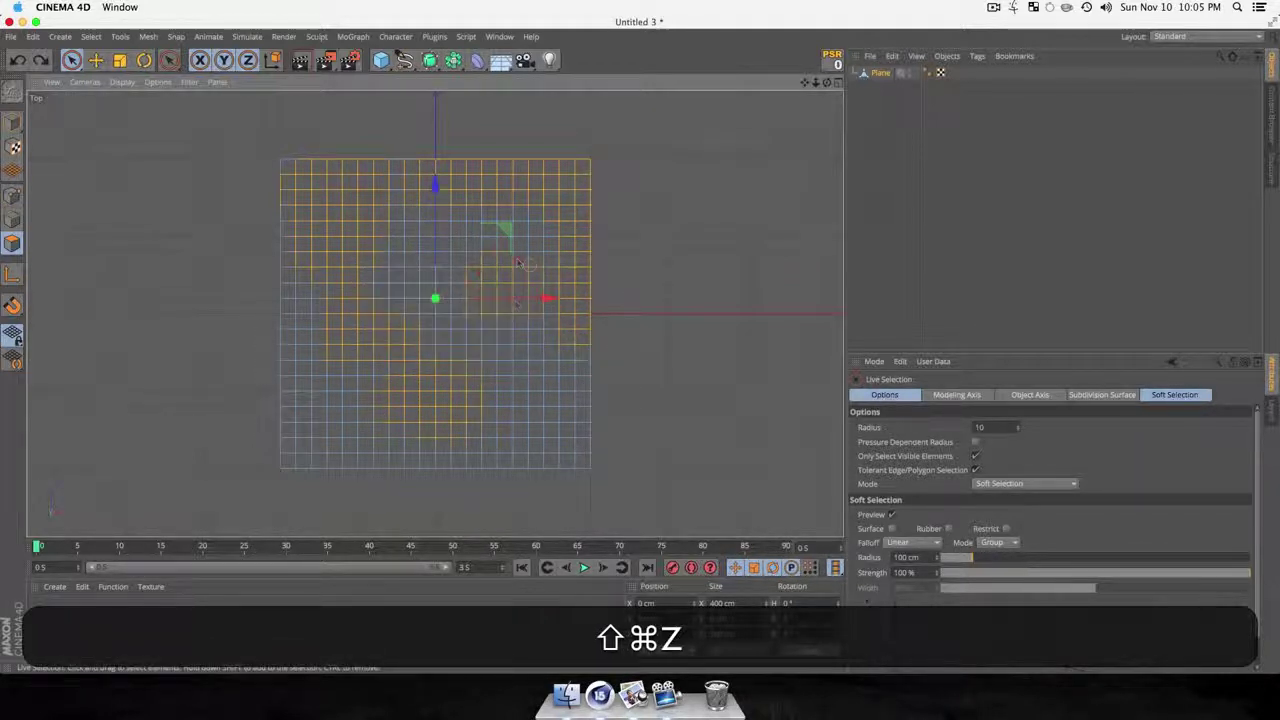
pyautogui.keyDown('shift'); pyautogui.moveTo(518, 262); pyautogui.dragTo(511, 250); pyautogui.keyUp('shift')
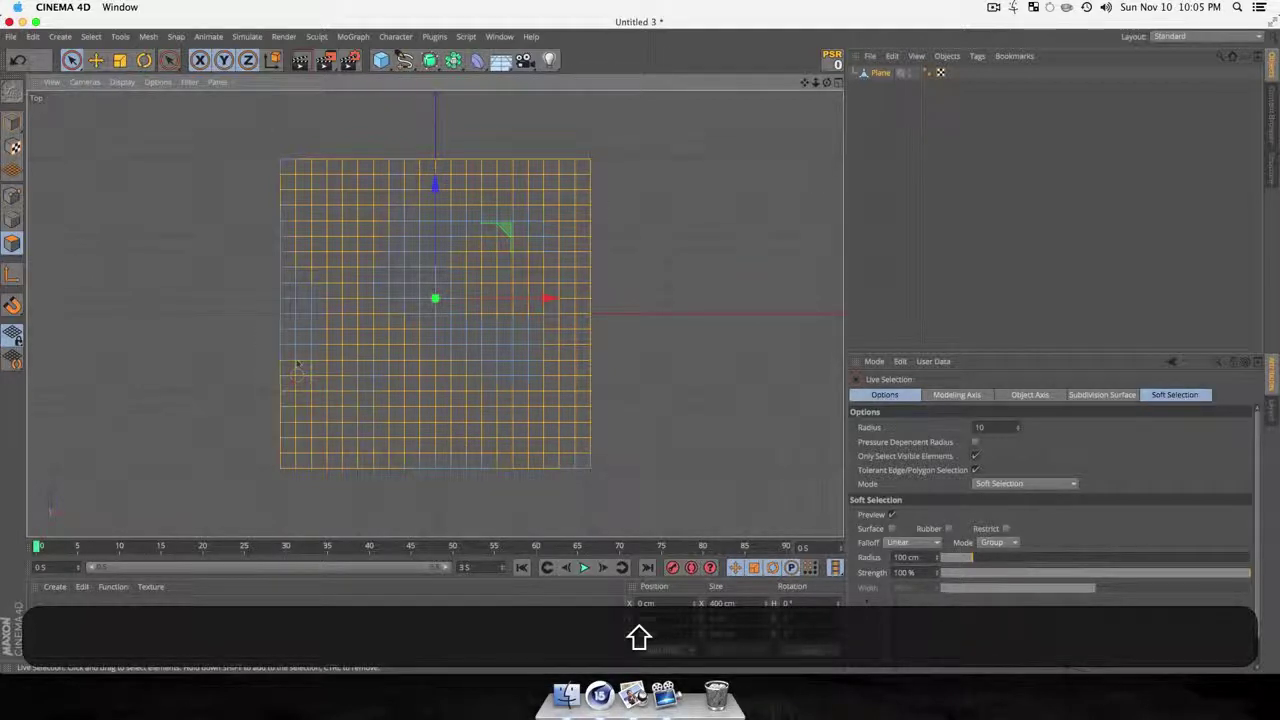
pyautogui.keyDown('shift'); pyautogui.click(300, 400); pyautogui.keyUp('shift')
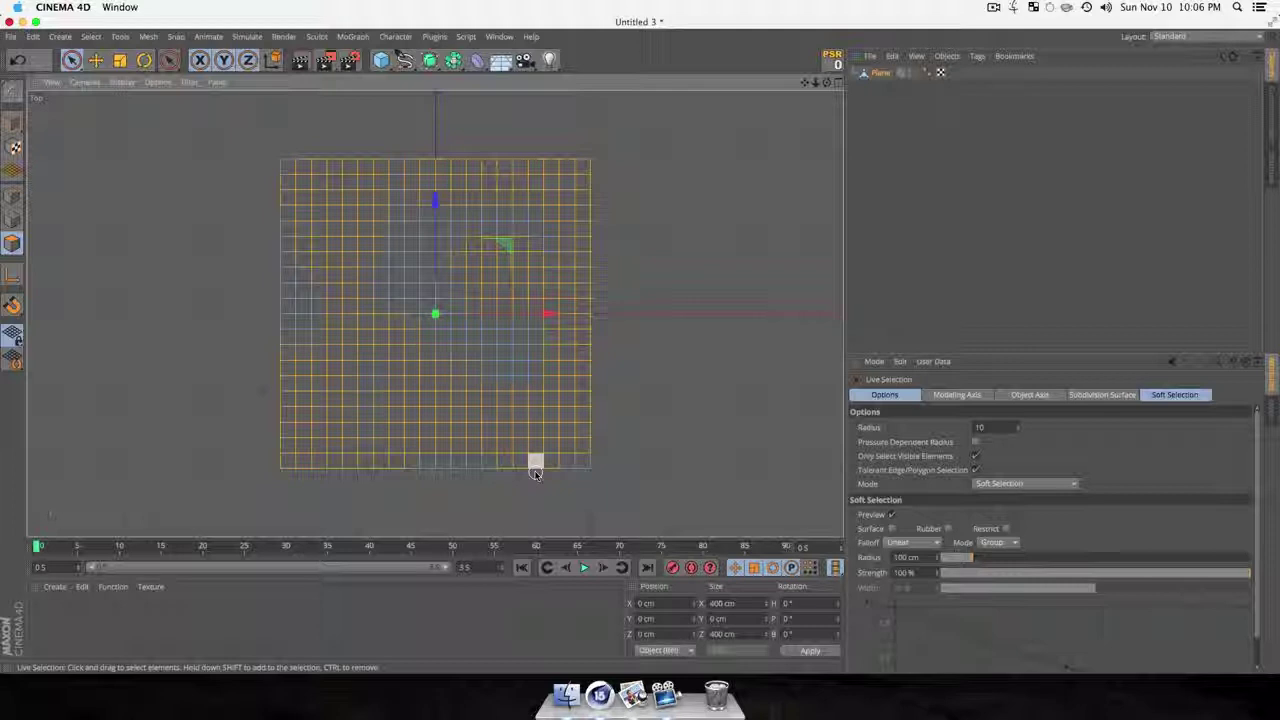
# Raise the soft-selected polygons in perspective view into a gentle hill at the plane's centre, about 6.8 cm in Y.
pyautogui.press('F1')
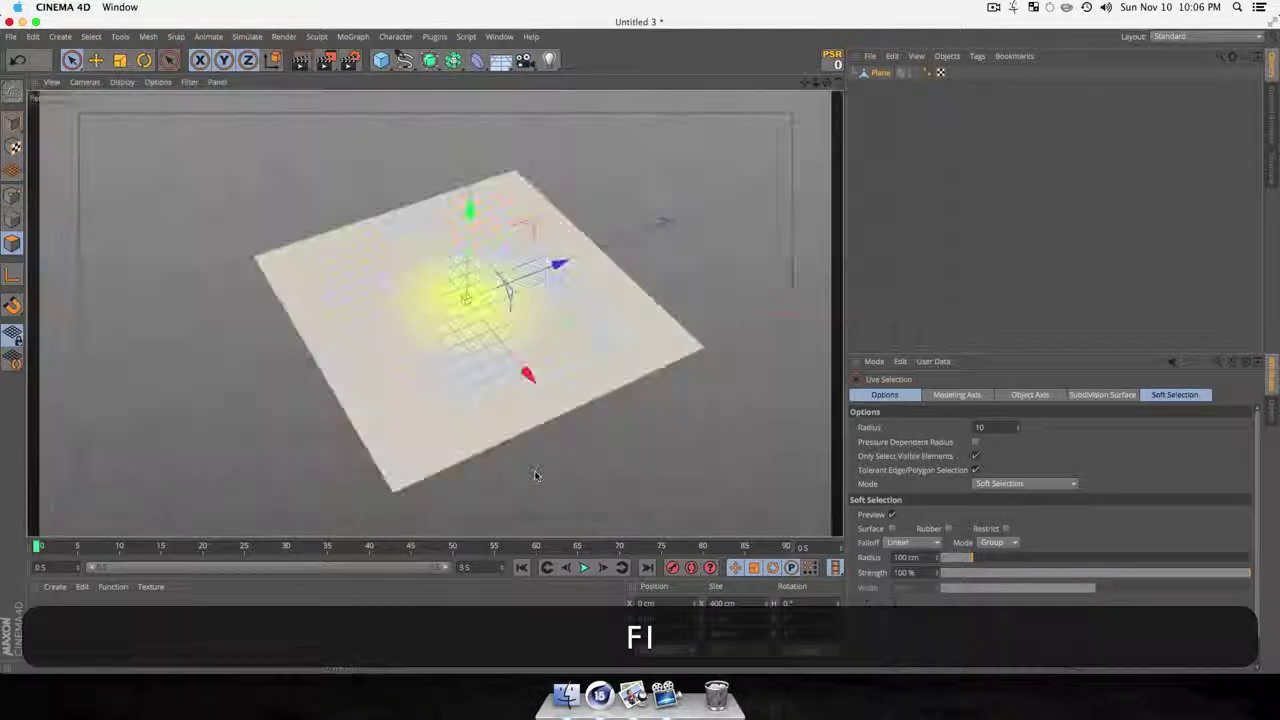
pyautogui.press('3')
pyautogui.moveTo(435, 306)
pyautogui.mouseDown()
pyautogui.moveTo(394, 317)
pyautogui.moveTo(591, 260)
pyautogui.moveTo(476, 231)
pyautogui.moveTo(326, 223)
pyautogui.moveTo(520, 229)
pyautogui.moveTo(508, 357)
pyautogui.moveTo(596, 319)
pyautogui.moveTo(443, 289)
pyautogui.mouseUp()
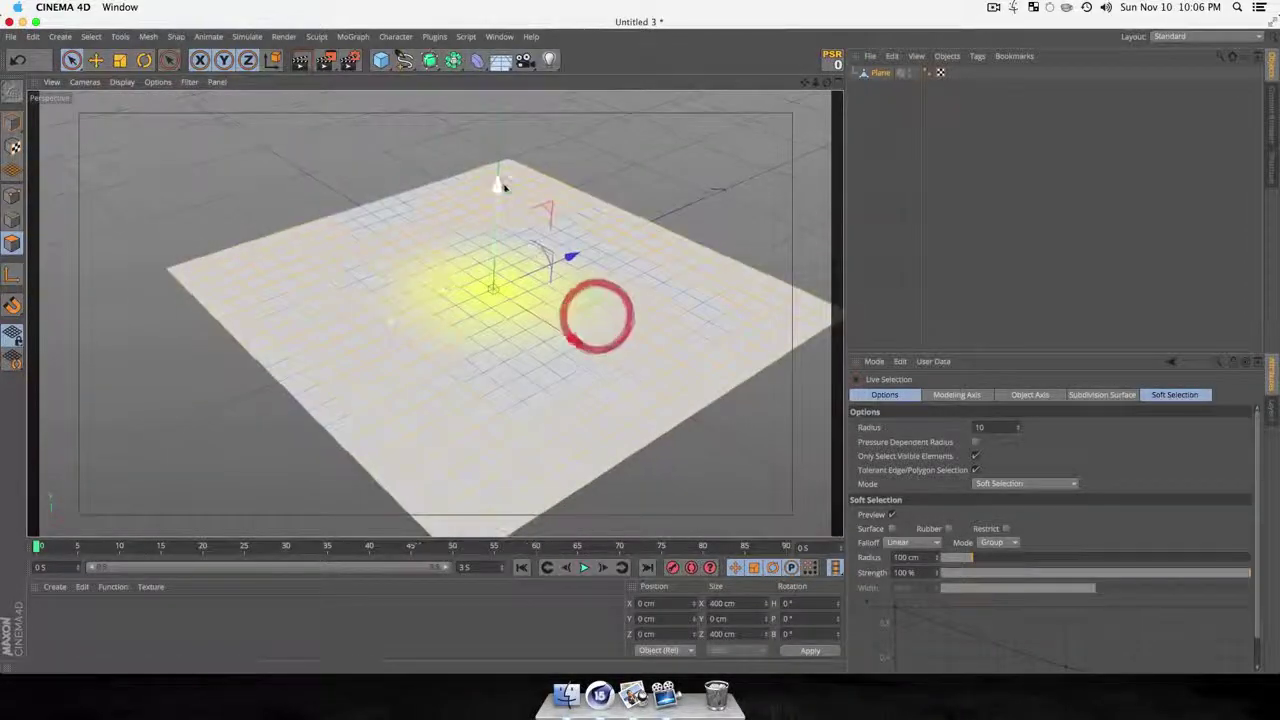
pyautogui.moveTo(501, 187); pyautogui.dragTo(497, 154)
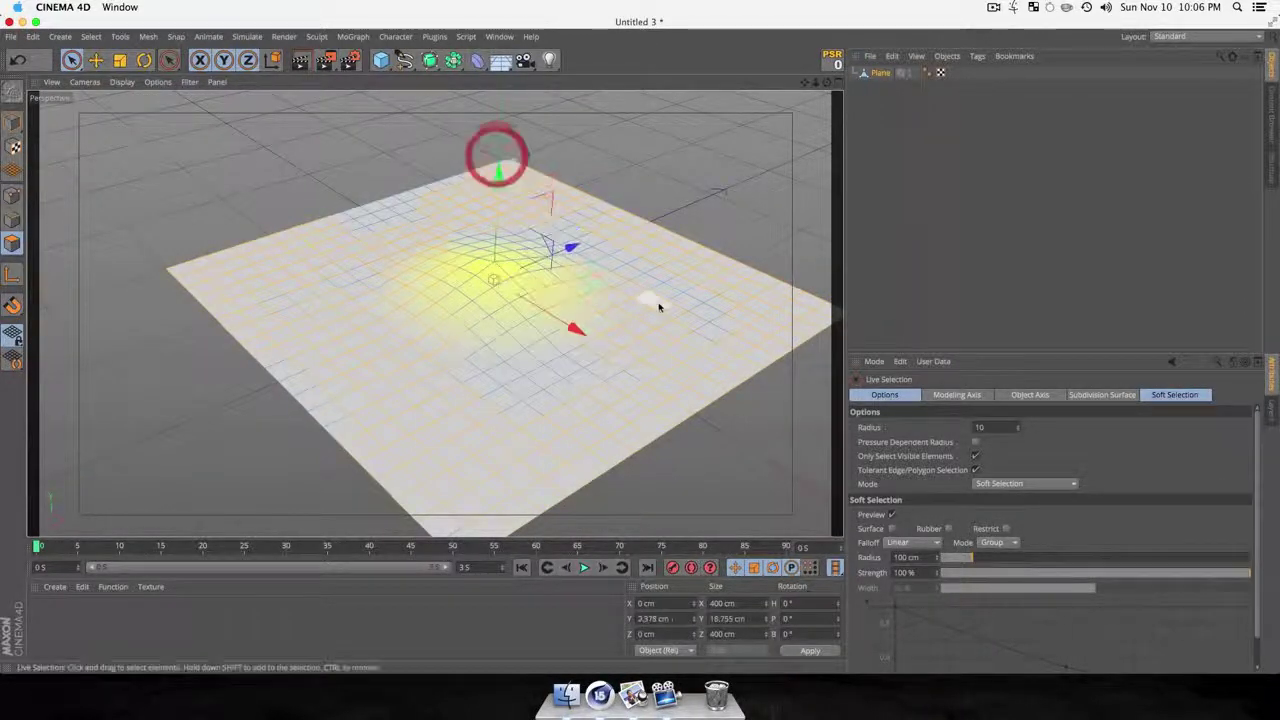
pyautogui.press('3')
pyautogui.moveTo(657, 303); pyautogui.dragTo(577, 300)
pyautogui.moveTo(529, 137); pyautogui.dragTo(530, 150)
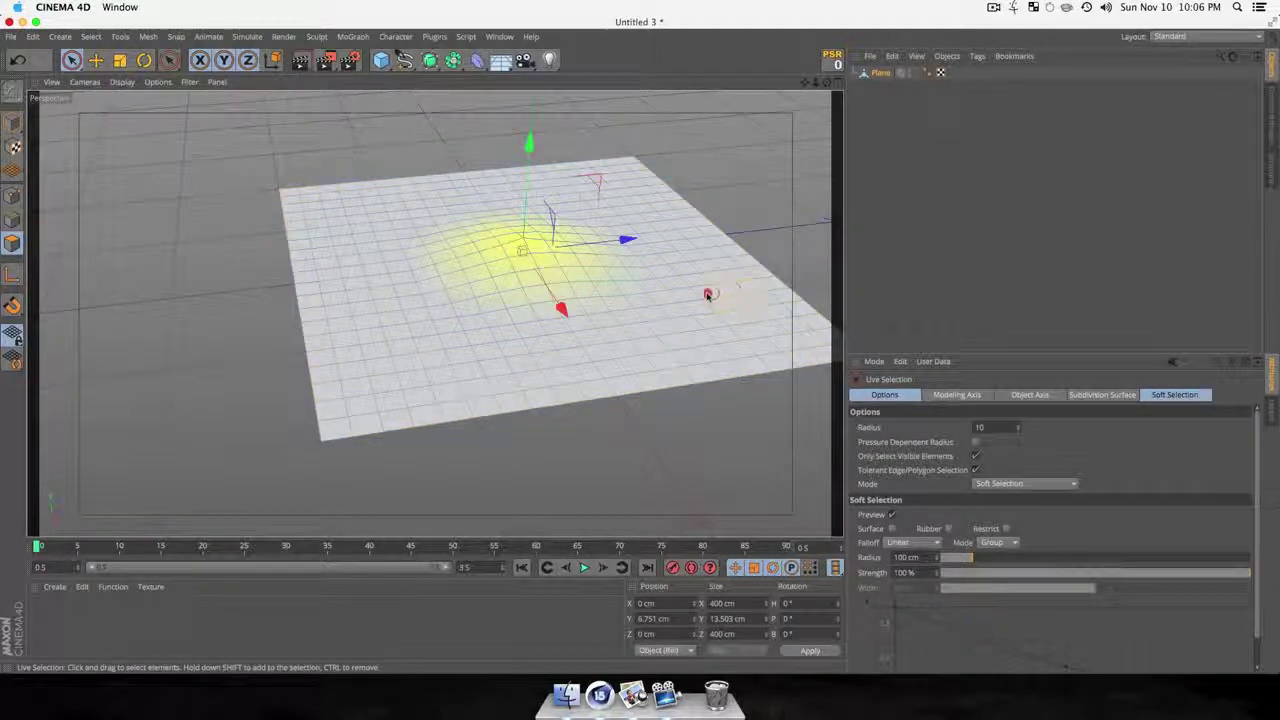
# Select a patch of polygons near the plane's corner around X 120, Z 120 cm and raise it to about 9.3 cm in Y.
pyautogui.click(704, 322)
pyautogui.press('1')
pyautogui.moveTo(686, 356); pyautogui.dragTo(531, 314)
pyautogui.press('3')
pyautogui.moveTo(597, 230); pyautogui.dragTo(654, 349)
pyautogui.press('3')
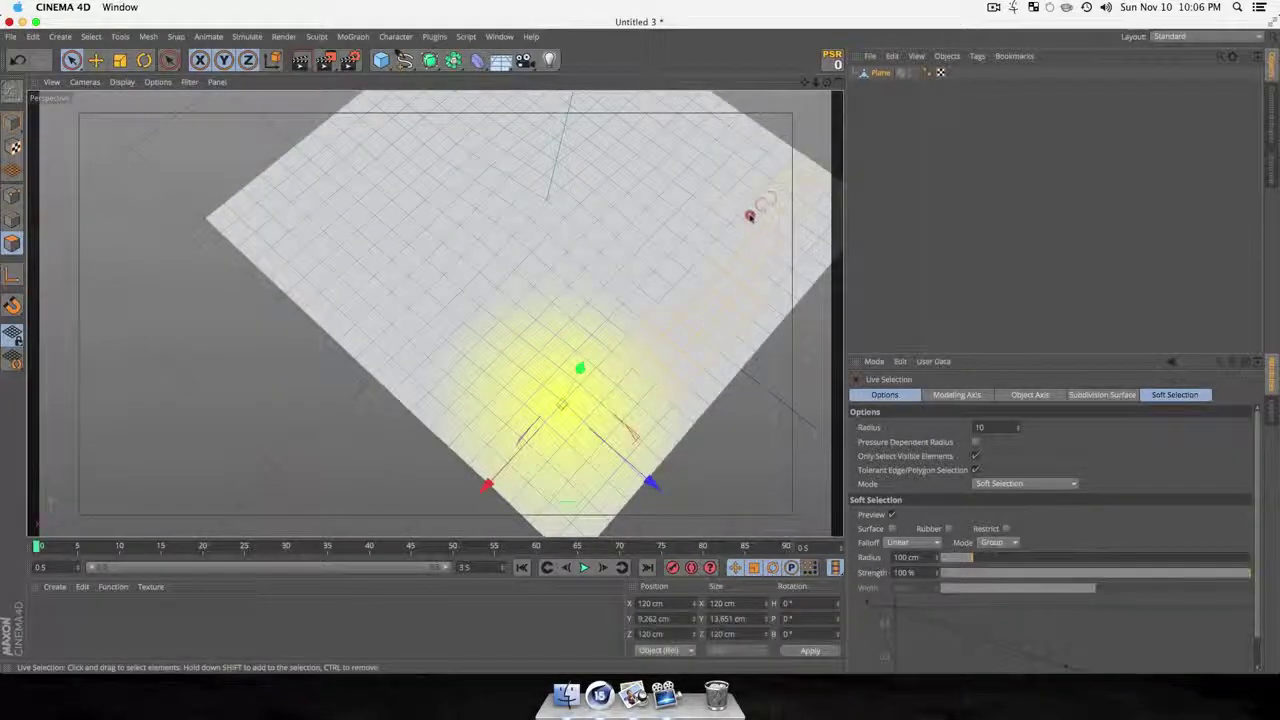
# Select a strip of polygons along the plane's edge around X -70, Z 130 cm and raise it to about 9.9 cm in Y.
pyautogui.click(720, 317)
pyautogui.press('1')
pyautogui.moveTo(740, 325); pyautogui.dragTo(483, 235)
pyautogui.press('3')
pyautogui.press('3')
# Select a patch of polygons on the edge around X -140, Z -40 cm and raise it to about 9.5 cm in Y.
pyautogui.click(642, 280)
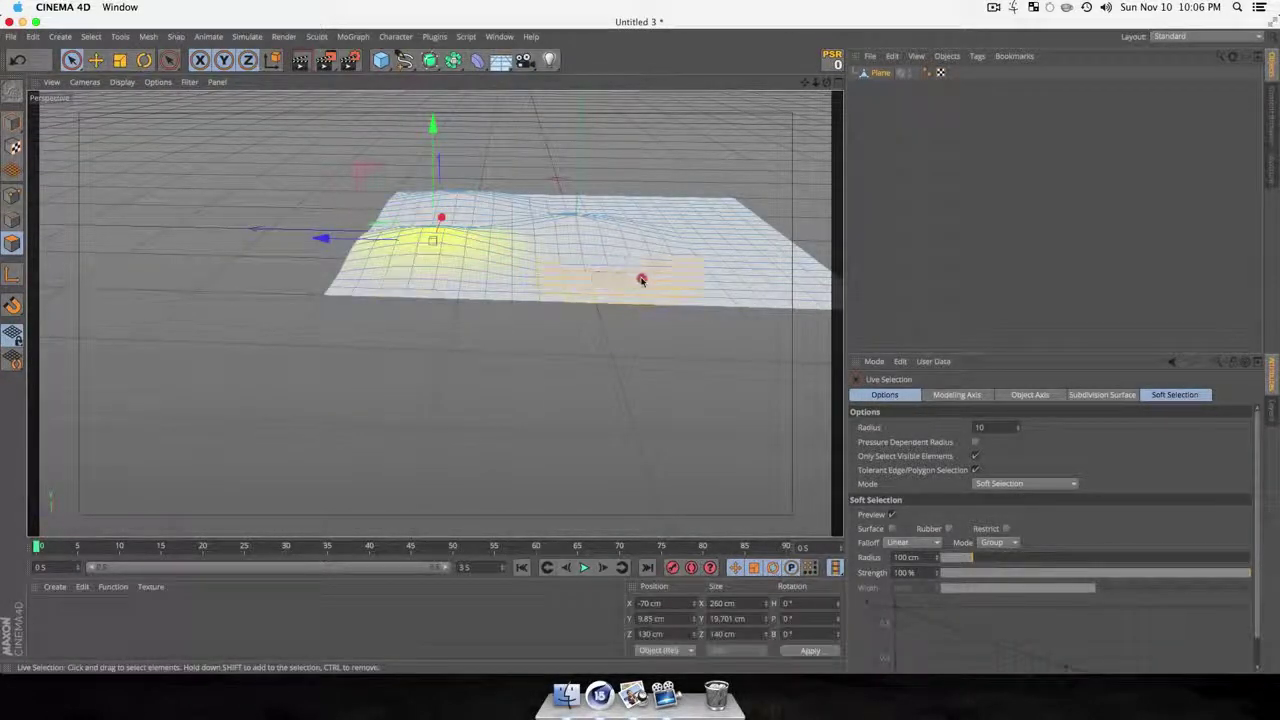
pyautogui.click(718, 292)
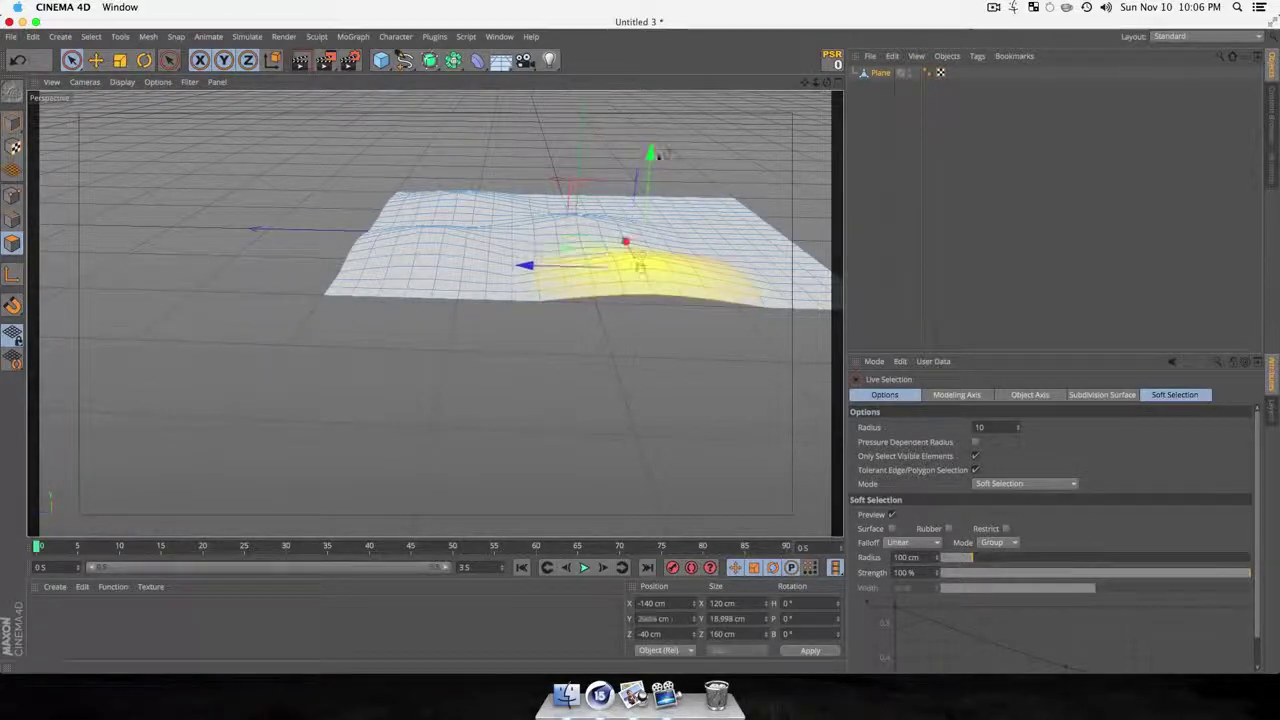
pyautogui.press('3')
pyautogui.moveTo(660, 155); pyautogui.dragTo(577, 303)
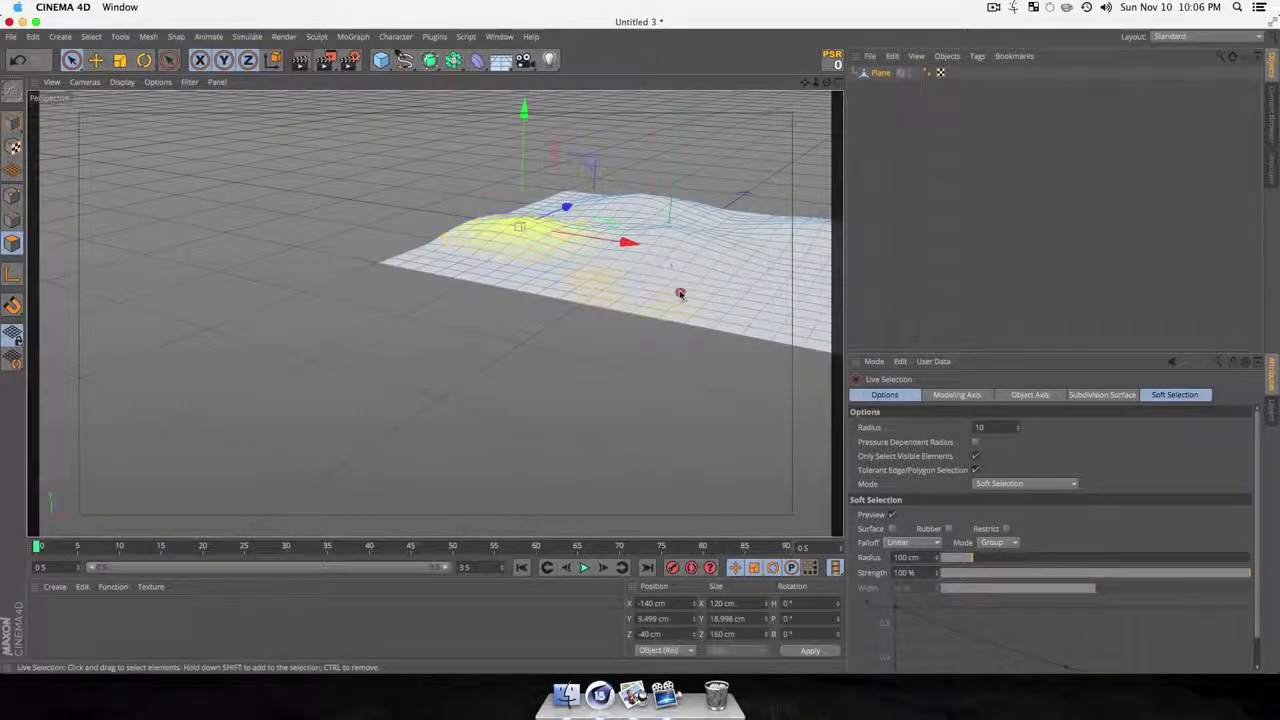
# Select a patch of polygons around X 20, Z -120 cm and raise it to about 11.9 cm in Y.
pyautogui.click(687, 300)
pyautogui.press('3')
pyautogui.moveTo(687, 300); pyautogui.dragTo(586, 303)
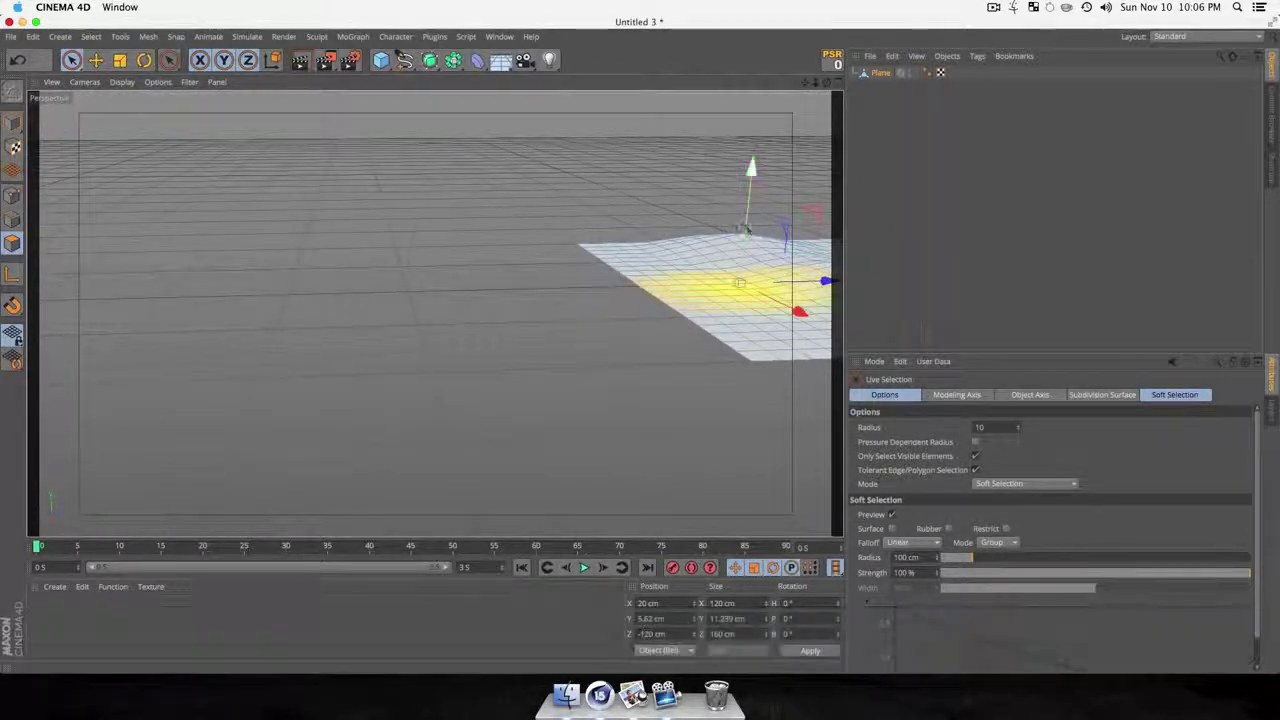
pyautogui.moveTo(751, 172); pyautogui.dragTo(754, 147)
pyautogui.moveTo(744, 200); pyautogui.dragTo(742, 208)
# Select a patch of polygons around X 150, Z -50 cm and raise it to about 23.9 cm in Y.
pyautogui.press('1')
pyautogui.moveTo(732, 294); pyautogui.dragTo(676, 367)
pyautogui.press('3')
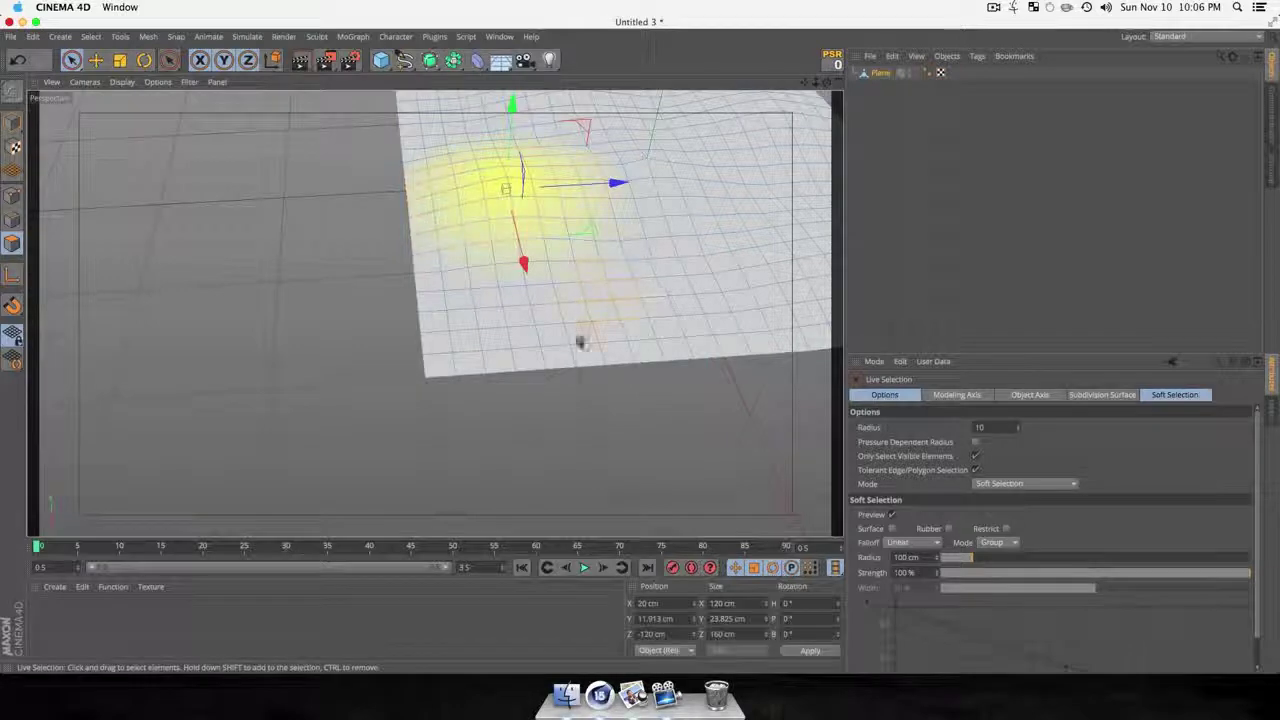
pyautogui.click(656, 295)
pyautogui.moveTo(654, 218); pyautogui.dragTo(648, 194)
pyautogui.press('3')
pyautogui.moveTo(597, 266); pyautogui.dragTo(643, 183)
pyautogui.press('3')
pyautogui.moveTo(658, 122); pyautogui.dragTo(550, 235)
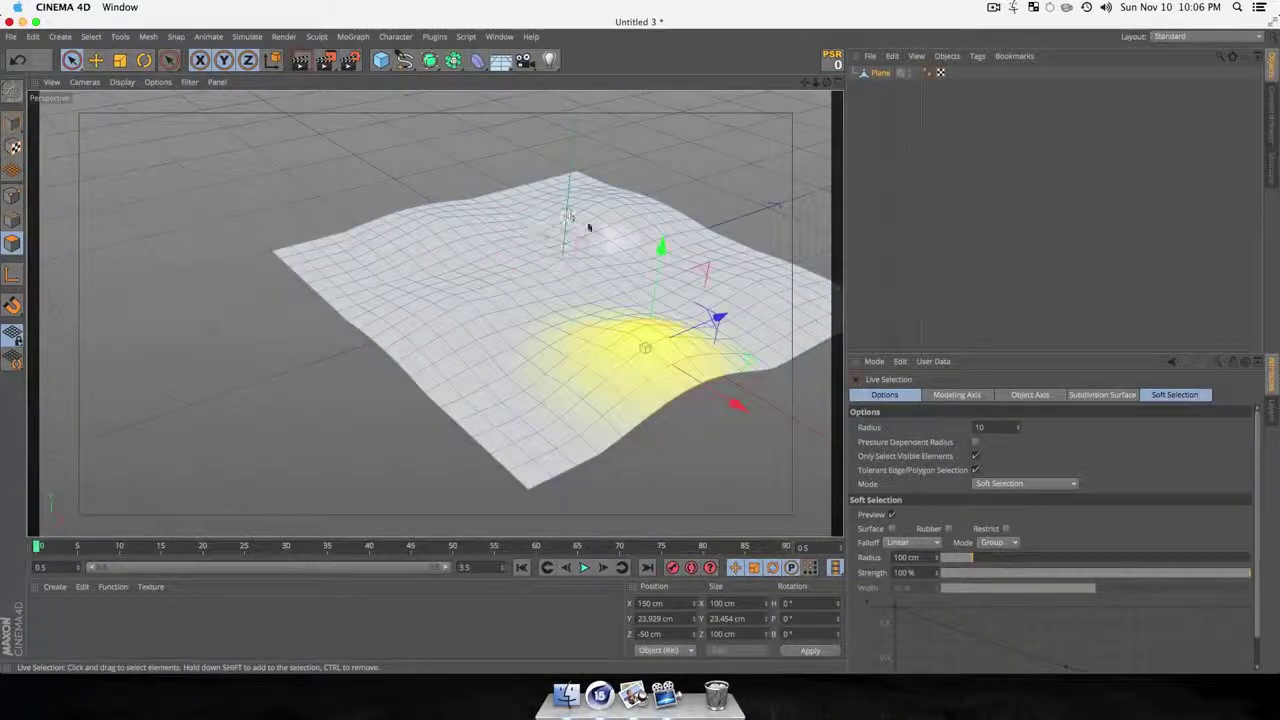
# Select a strip of polygons near the plane's corner around X -160, Z 110 cm and raise it to about 11.9 cm in Y.
pyautogui.click(506, 206)
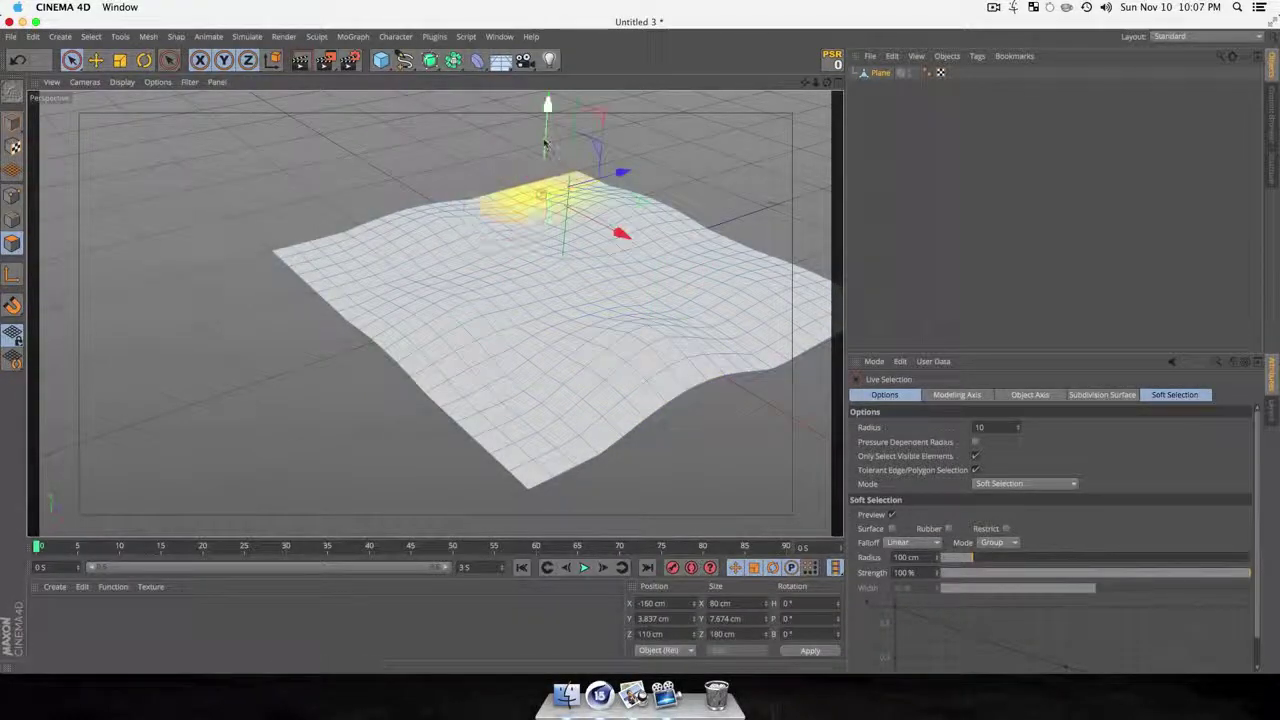
pyautogui.moveTo(546, 123); pyautogui.dragTo(546, 131)
pyautogui.press('3')
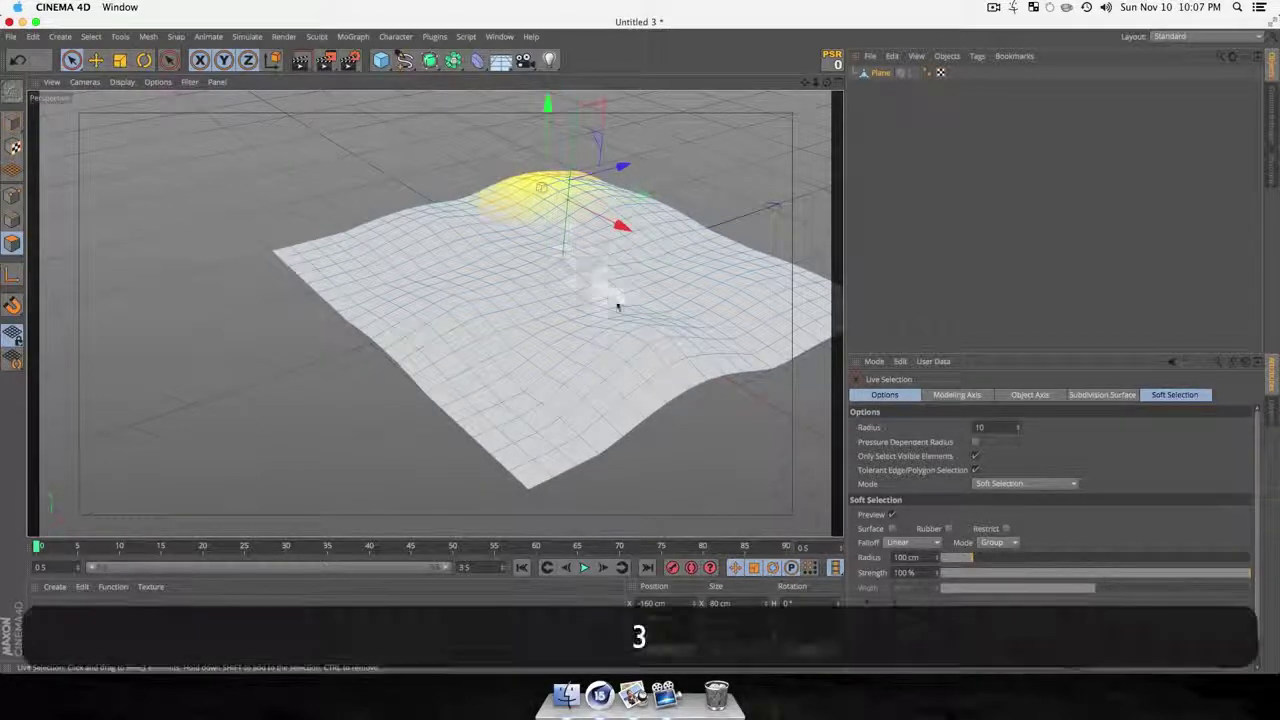
pyautogui.moveTo(617, 306); pyautogui.dragTo(604, 246)
pyautogui.moveTo(560, 300)
pyautogui.mouseDown()
pyautogui.moveTo(560, 274)
pyautogui.moveTo(500, 257)
pyautogui.moveTo(651, 291)
pyautogui.moveTo(546, 310)
pyautogui.moveTo(617, 309)
pyautogui.moveTo(606, 351)
pyautogui.moveTo(557, 317)
pyautogui.mouseUp()
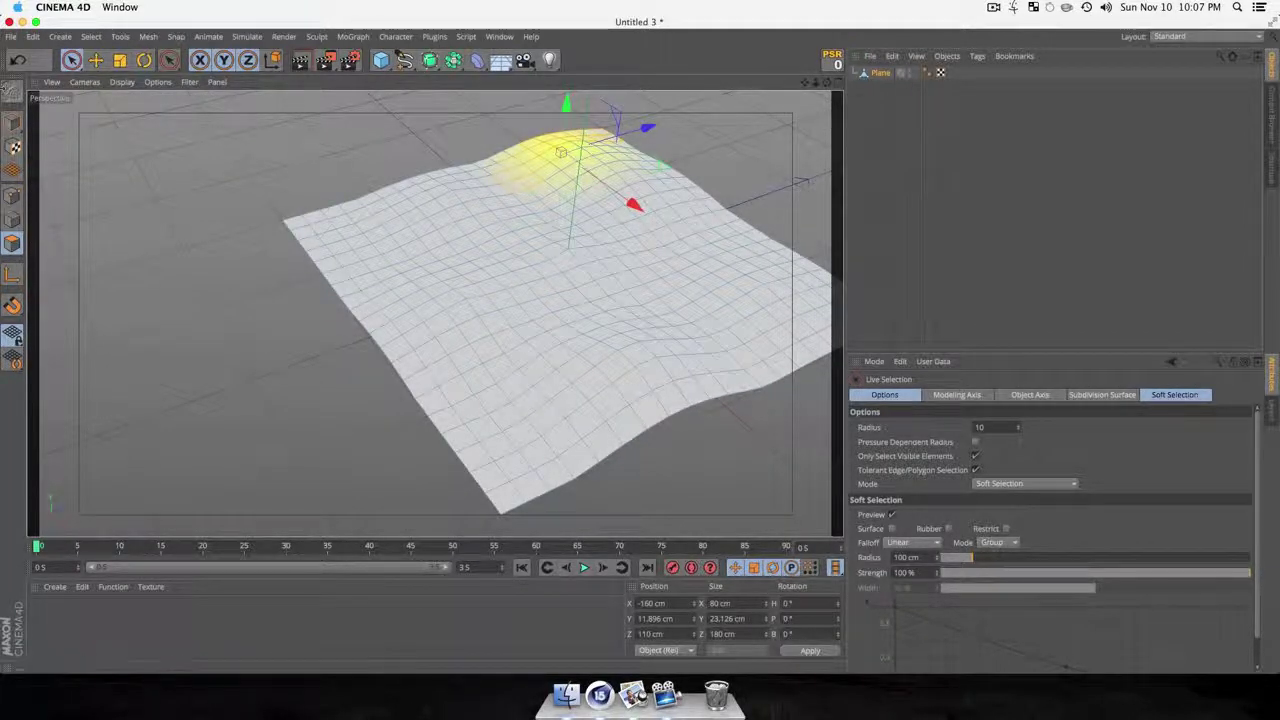
# Switch to model mode and render a viewport preview of the hilly plane, leaving the plane deselected.
pyautogui.click(13, 125)
pyautogui.press('3')
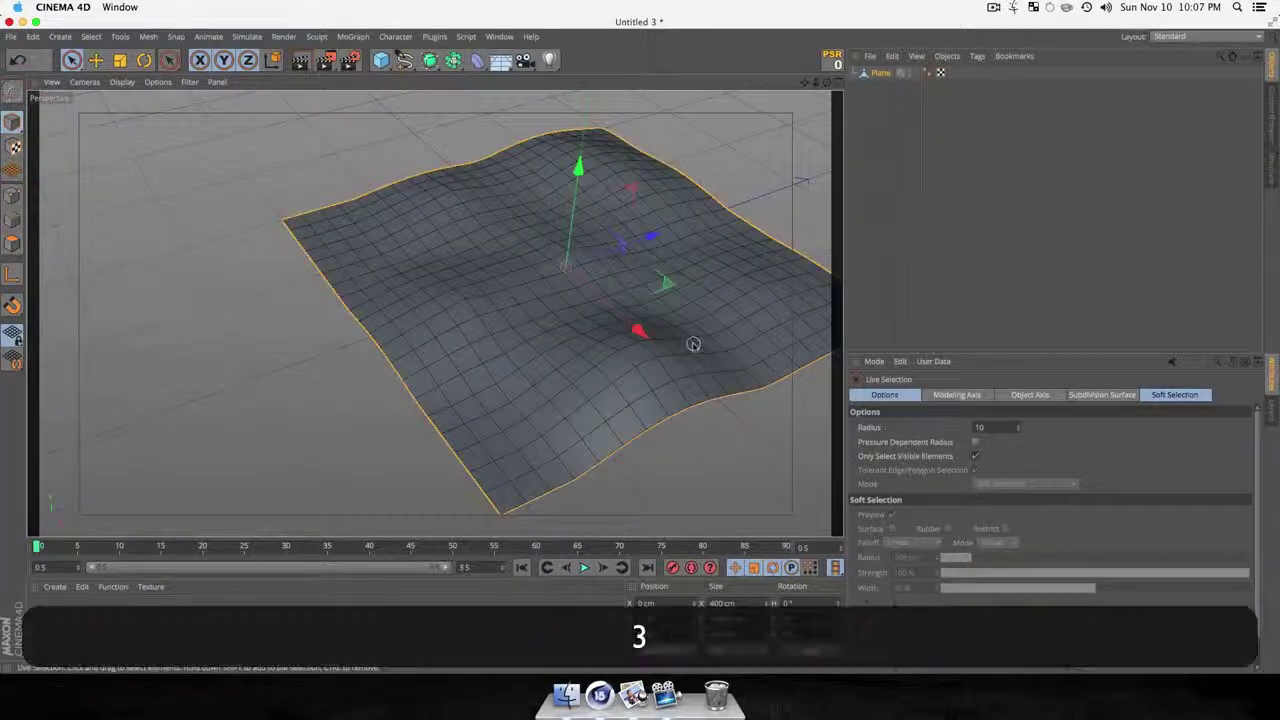
pyautogui.moveTo(694, 346); pyautogui.dragTo(337, 302)
pyautogui.press('super+r')
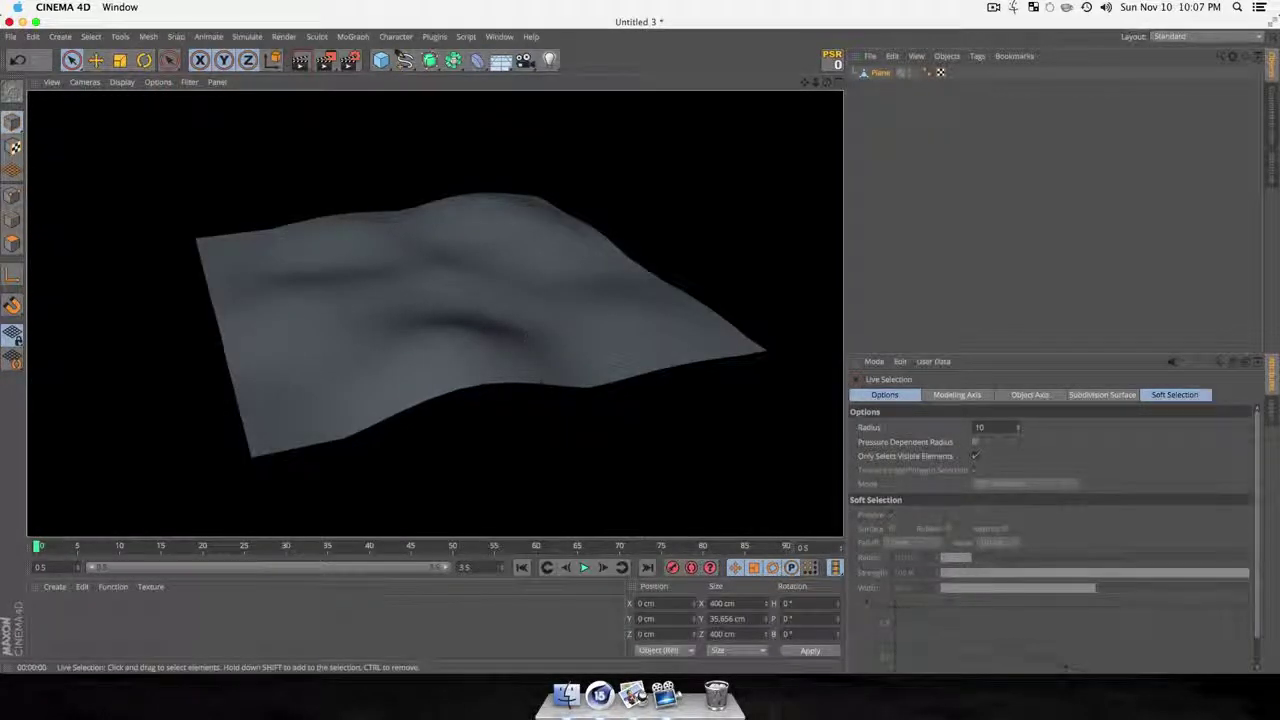
pyautogui.click(880, 170)
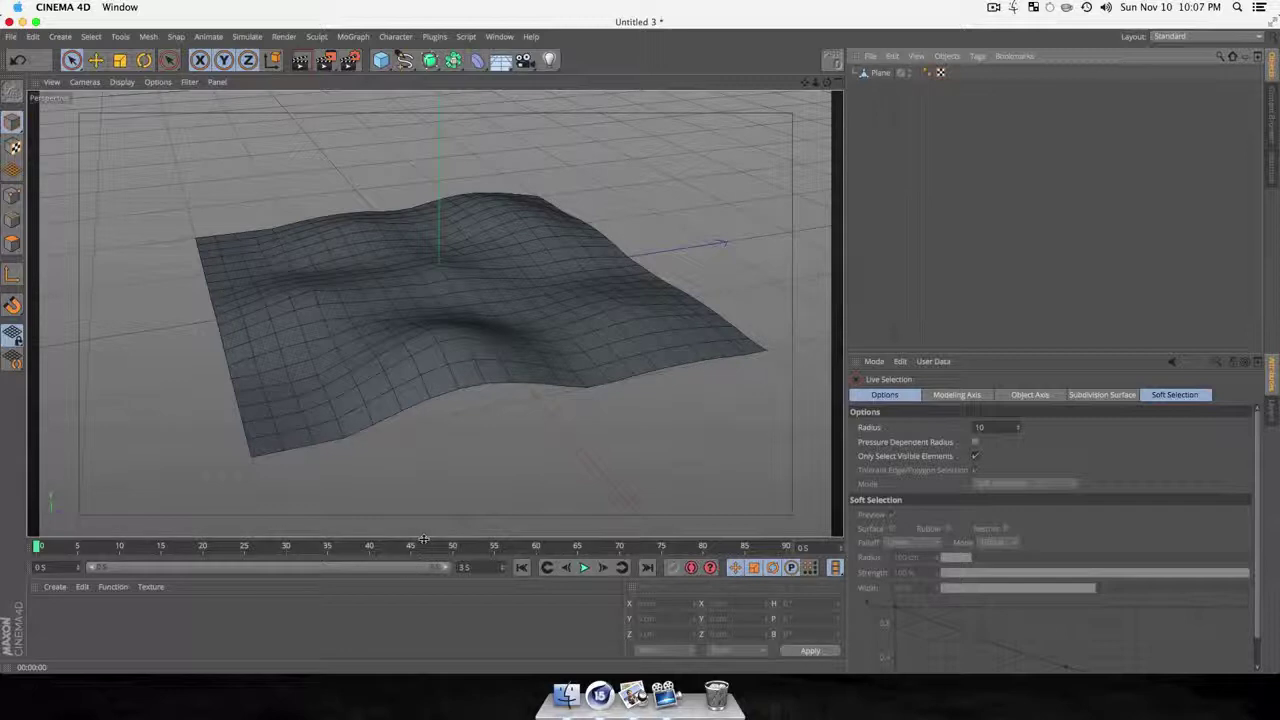
# Enlarge the material area, create a new material and open it in a widened Material Editor.
pyautogui.moveTo(424, 540); pyautogui.dragTo(400, 447)
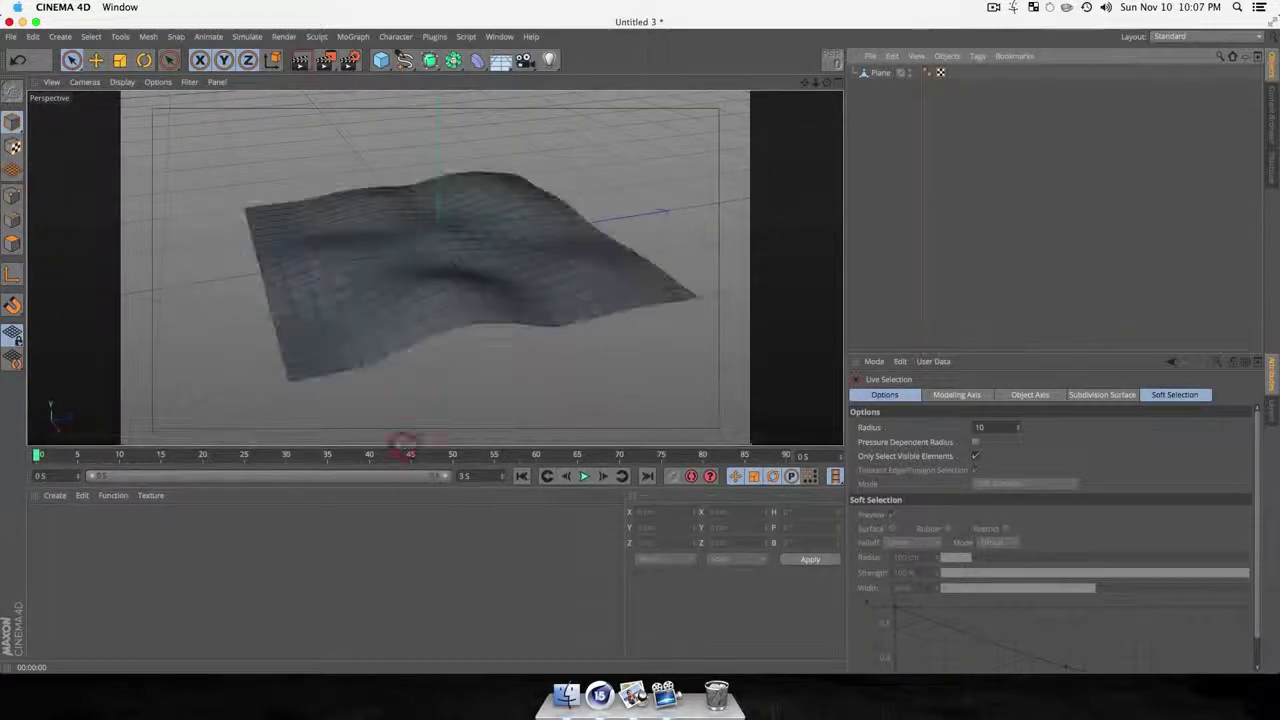
pyautogui.doubleClick(95, 547)
pyautogui.doubleClick(41, 520)
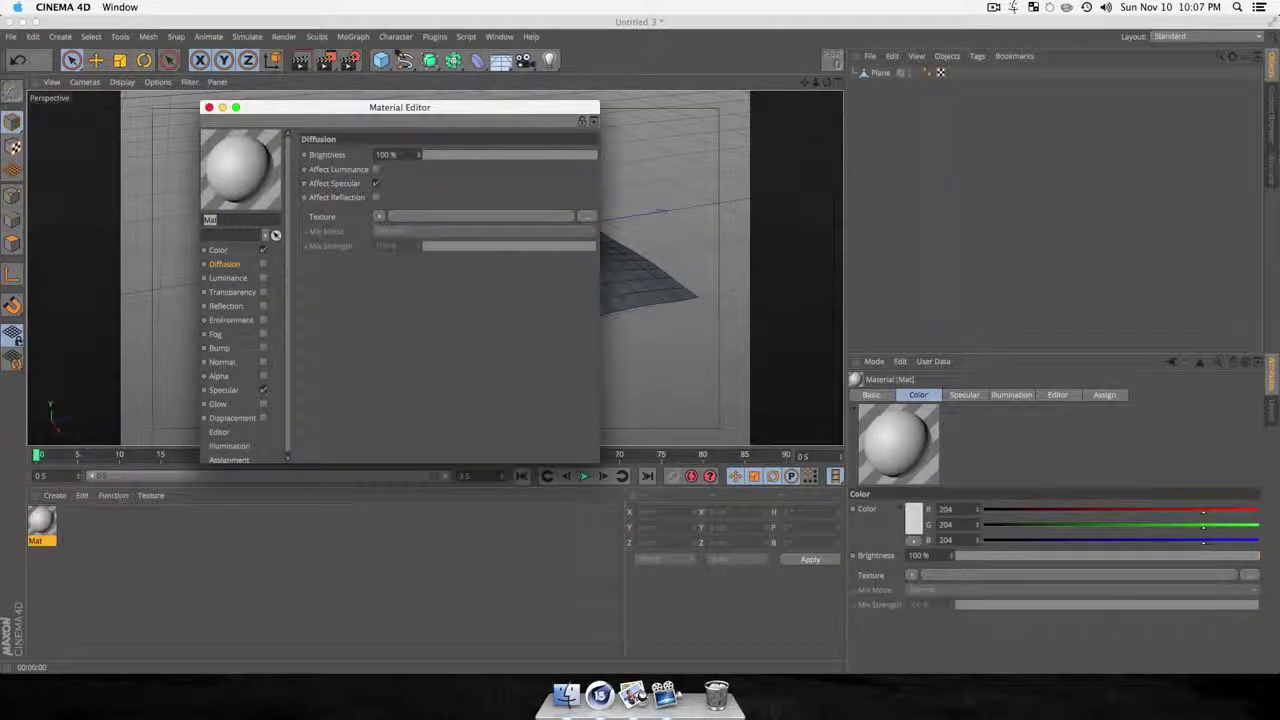
pyautogui.moveTo(598, 461); pyautogui.dragTo(682, 517)
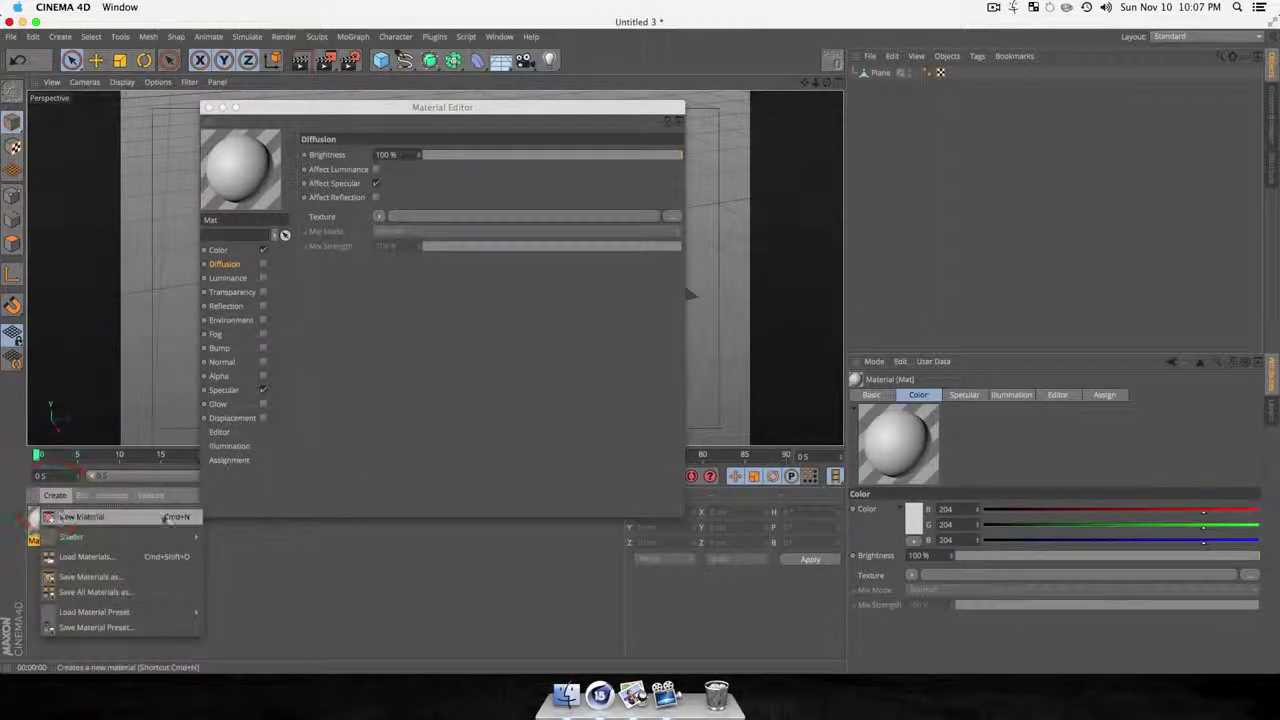
pyautogui.click(412, 589)
# Load a Gradient texture into the material's Color channel and set the gradient type to 2D - V.
pyautogui.click(218, 250)
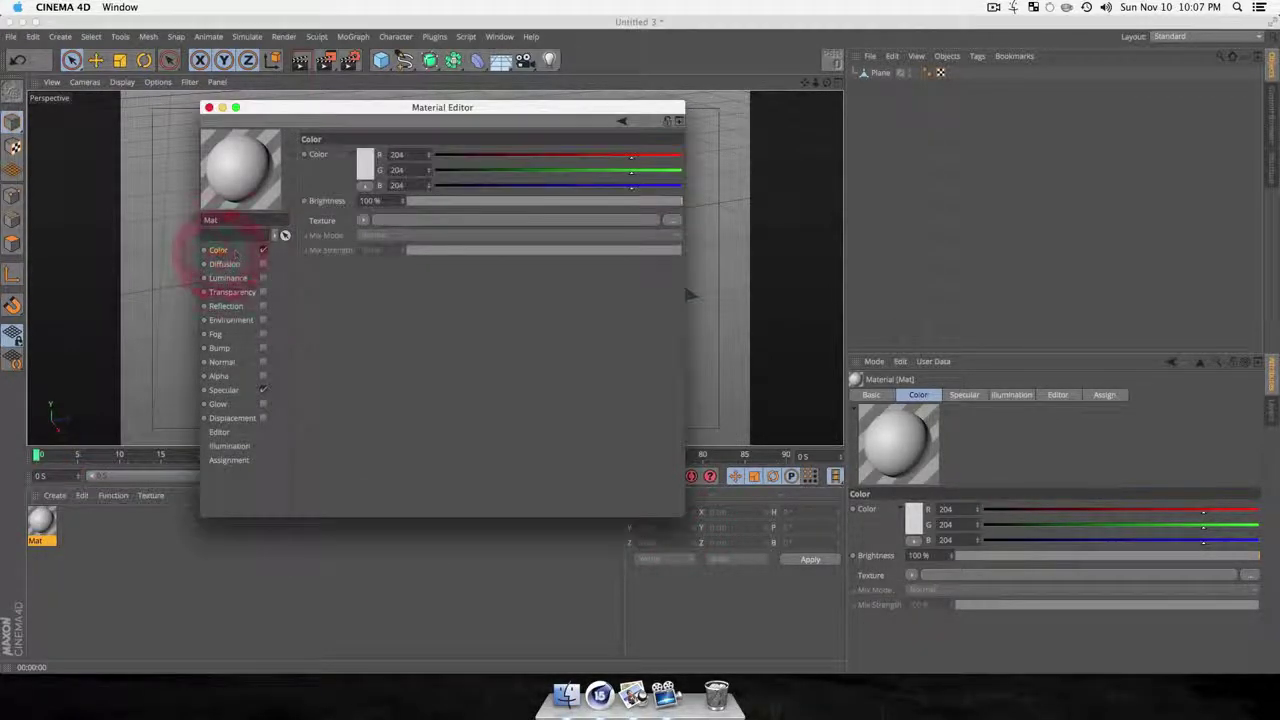
pyautogui.click(363, 219)
pyautogui.click(375, 381)
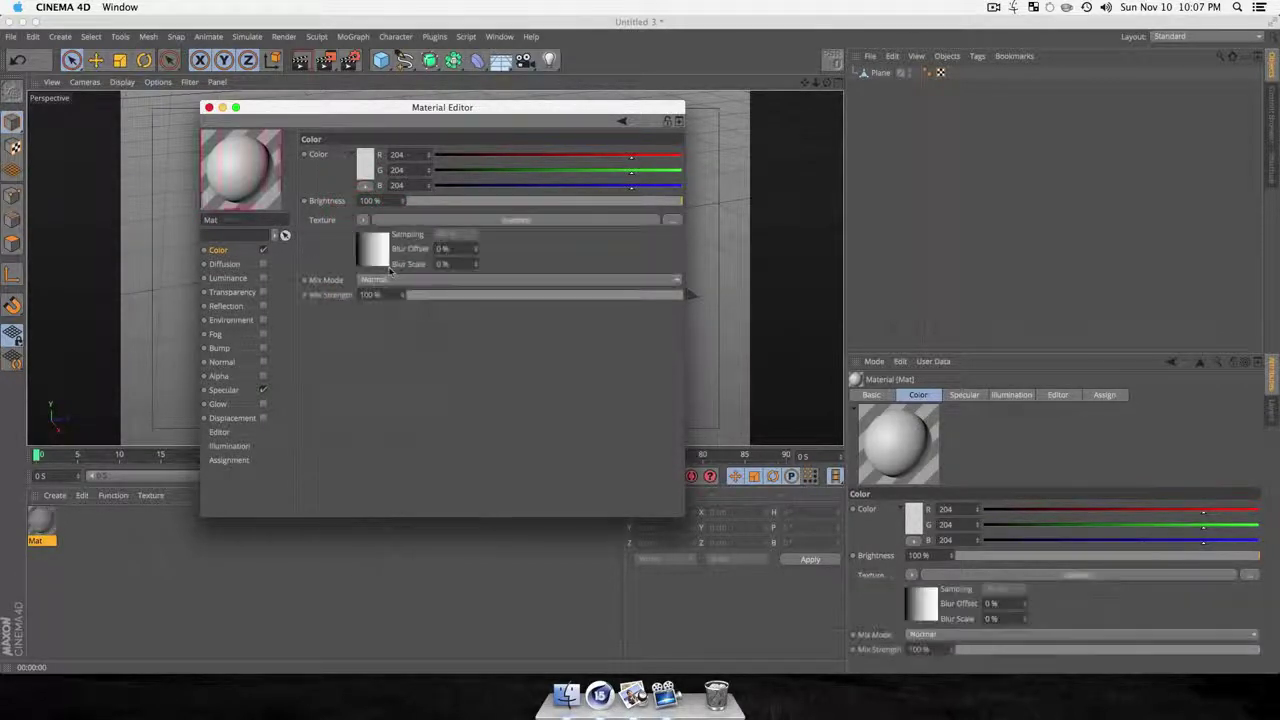
pyautogui.click(375, 250)
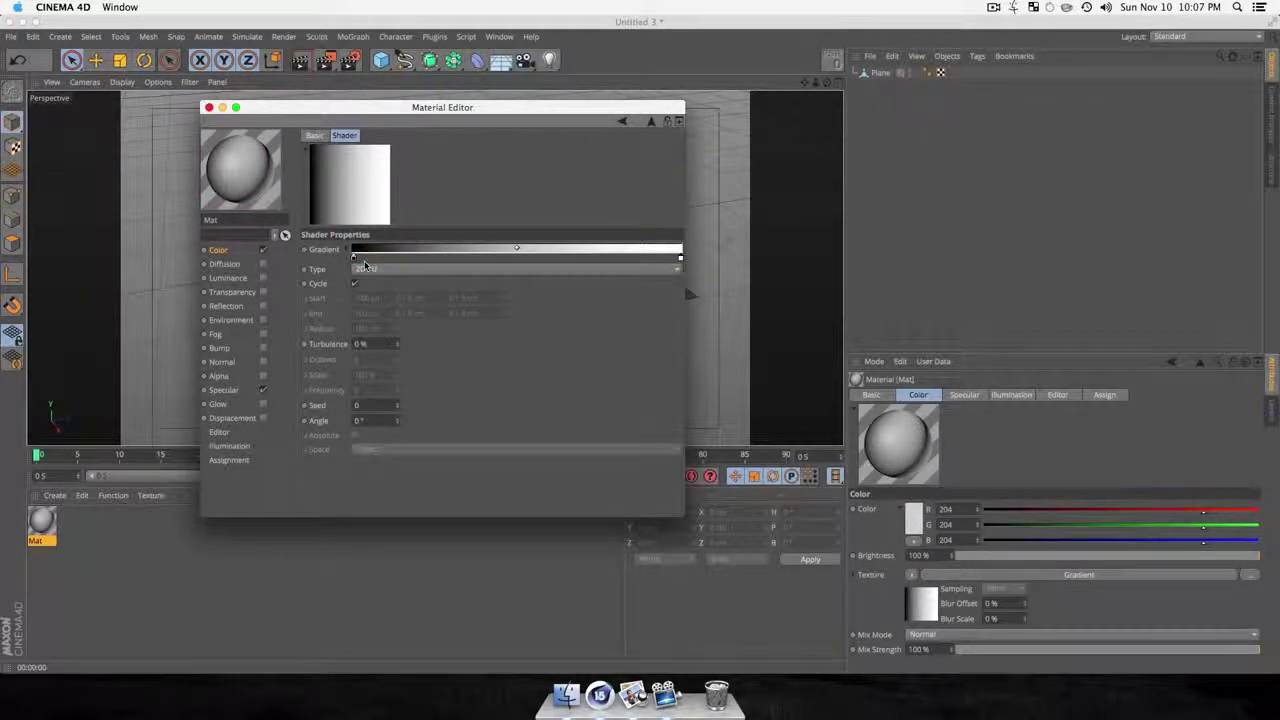
pyautogui.click(365, 268)
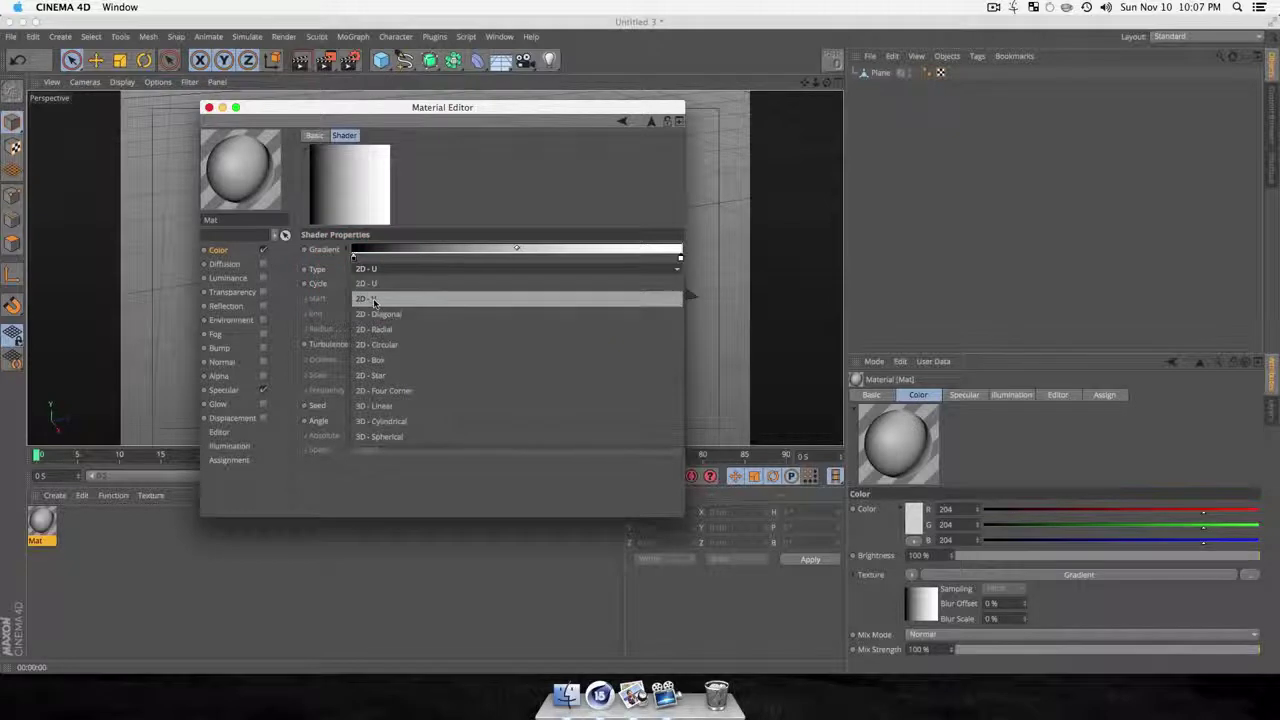
pyautogui.click(369, 300)
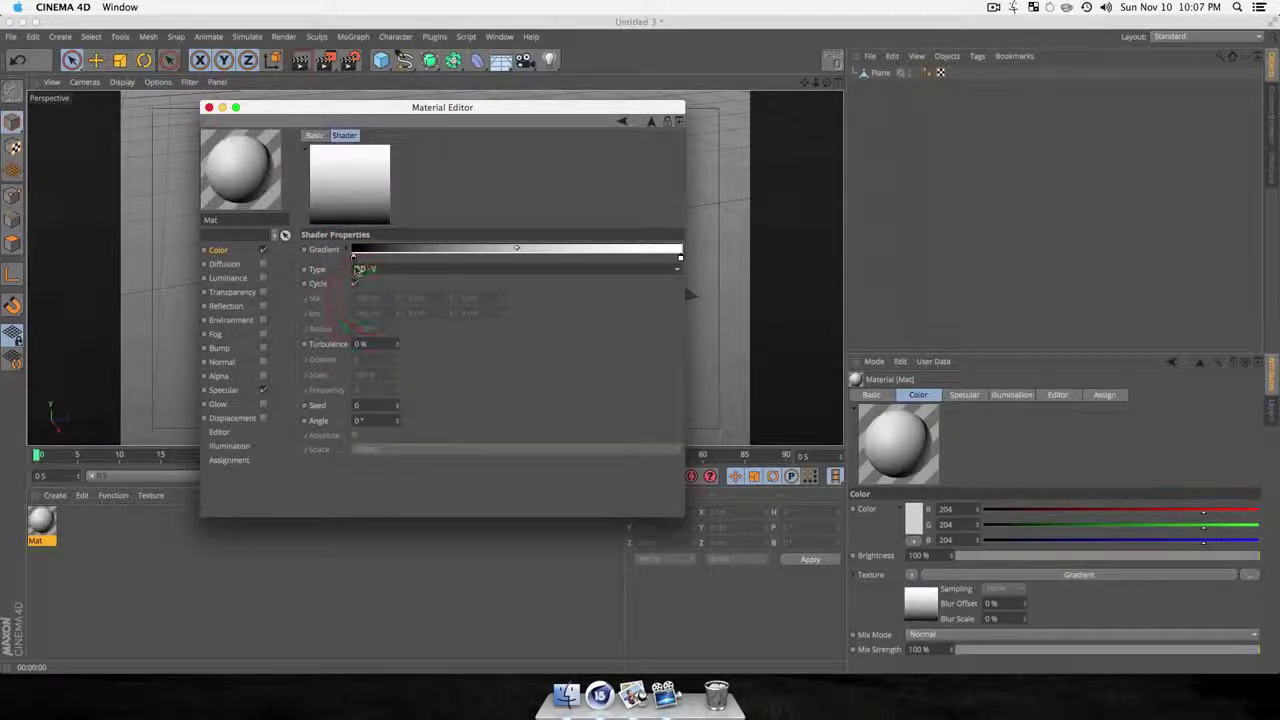
# Set the gradient's black starting knot to a medium green with a hue of about 118°.
pyautogui.doubleClick(352, 257)
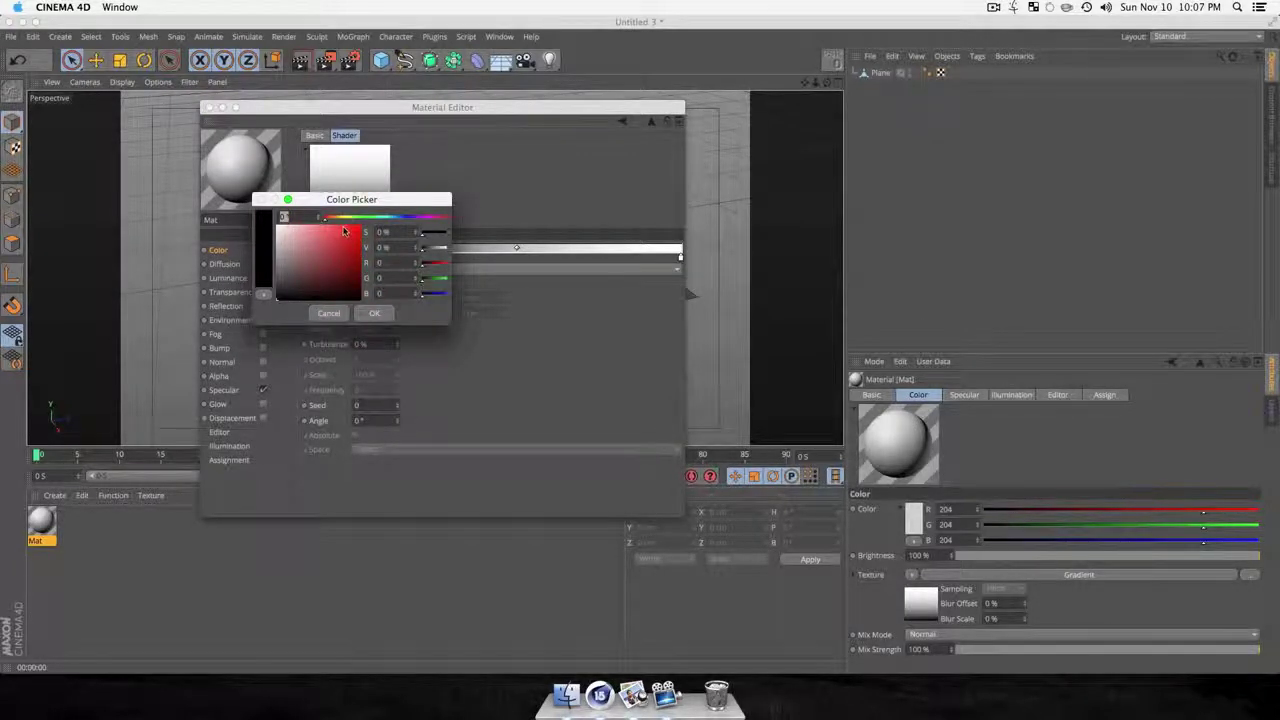
pyautogui.click(364, 216)
pyautogui.click(346, 259)
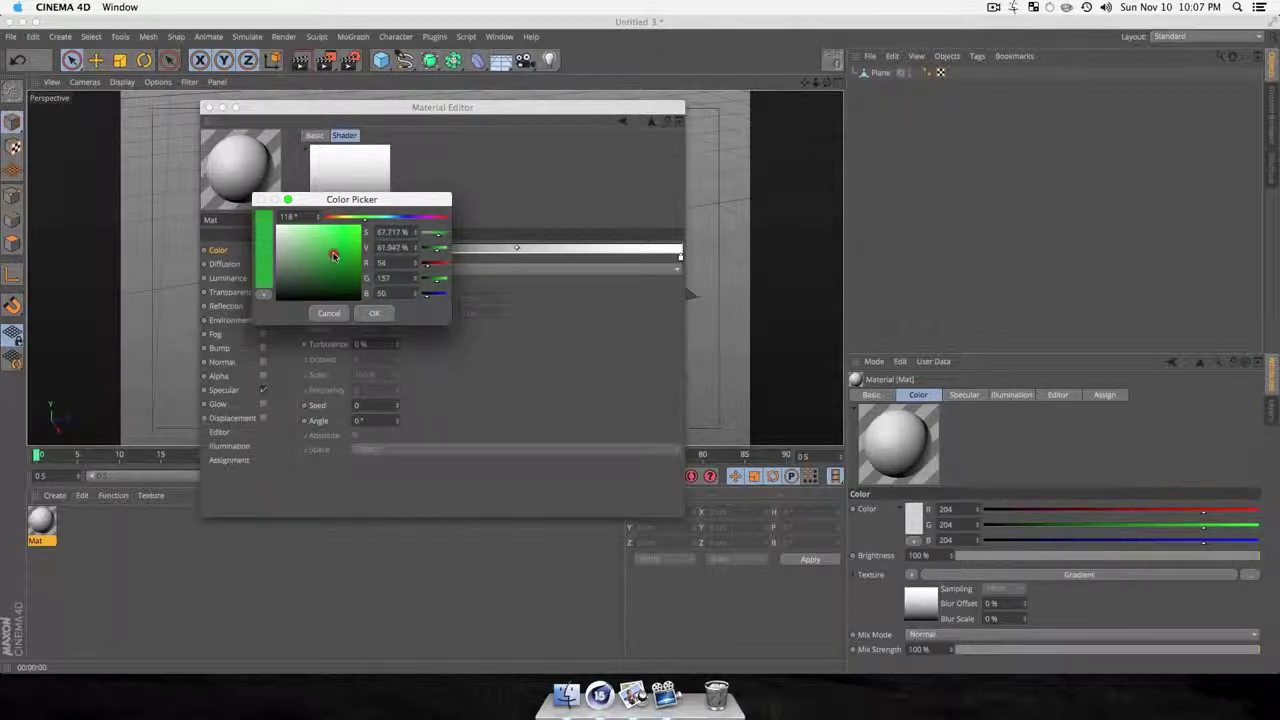
pyautogui.click(375, 314)
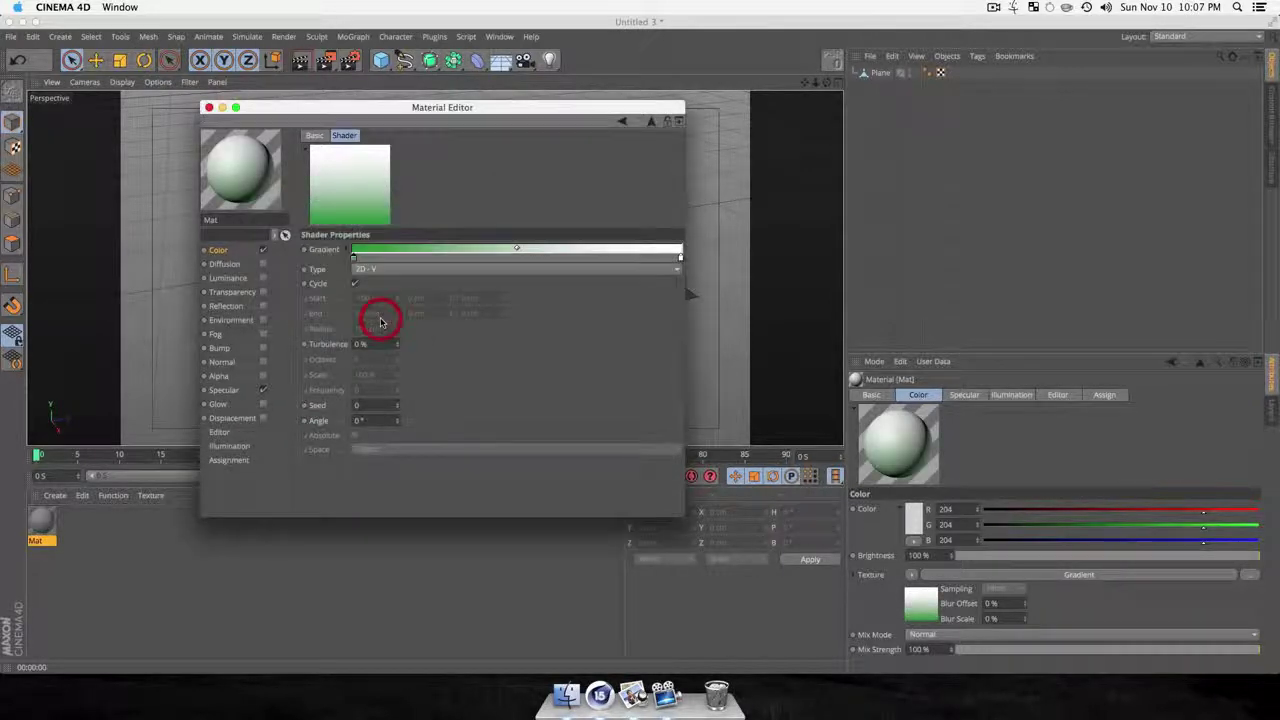
# Set the gradient's white end knot to a lighter green with hue 100°, saturation about 67% and value about 68%.
pyautogui.doubleClick(681, 259)
pyautogui.moveTo(649, 217); pyautogui.dragTo(659, 258)
pyautogui.click(673, 247)
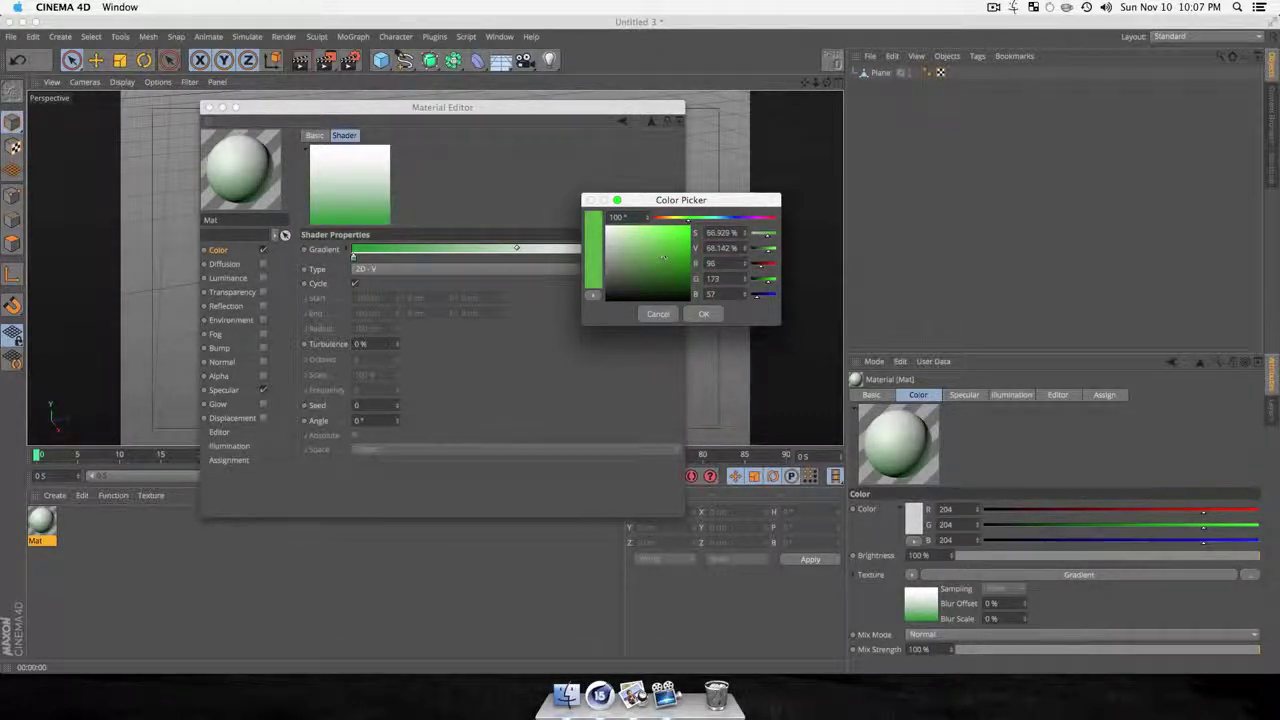
pyautogui.click(703, 313)
# Enable the material's Diffusion channel and load a Noise texture into it.
pyautogui.click(224, 264)
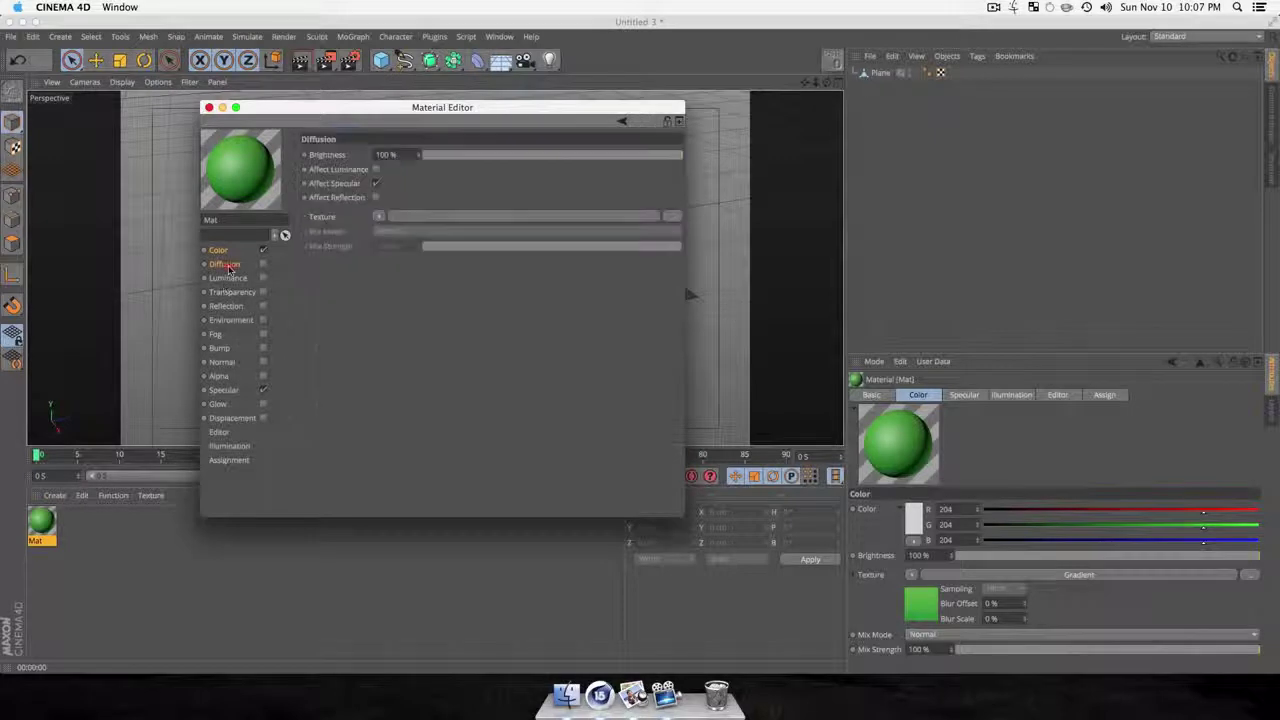
pyautogui.click(263, 263)
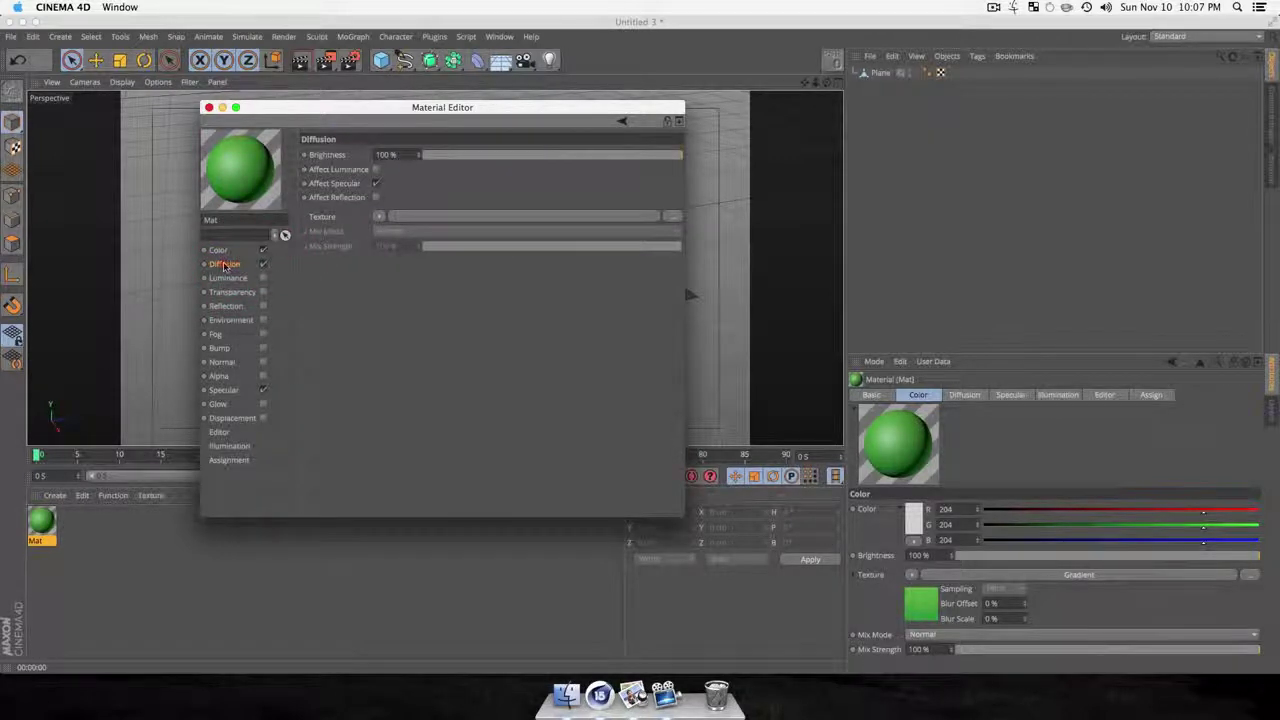
pyautogui.click(379, 219)
pyautogui.click(396, 390)
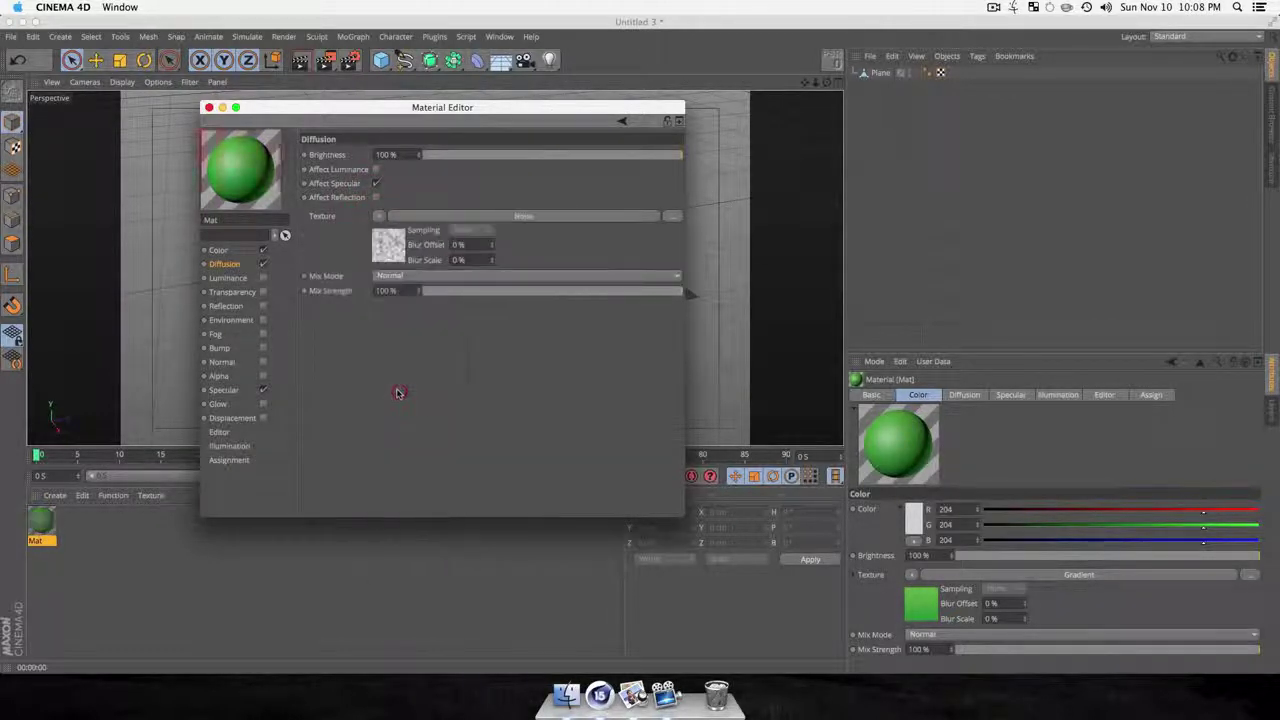
# Set the diffusion noise's Global Scale to 0.2% and close the Material Editor.
pyautogui.doubleClick(392, 256)
pyautogui.click(371, 307)
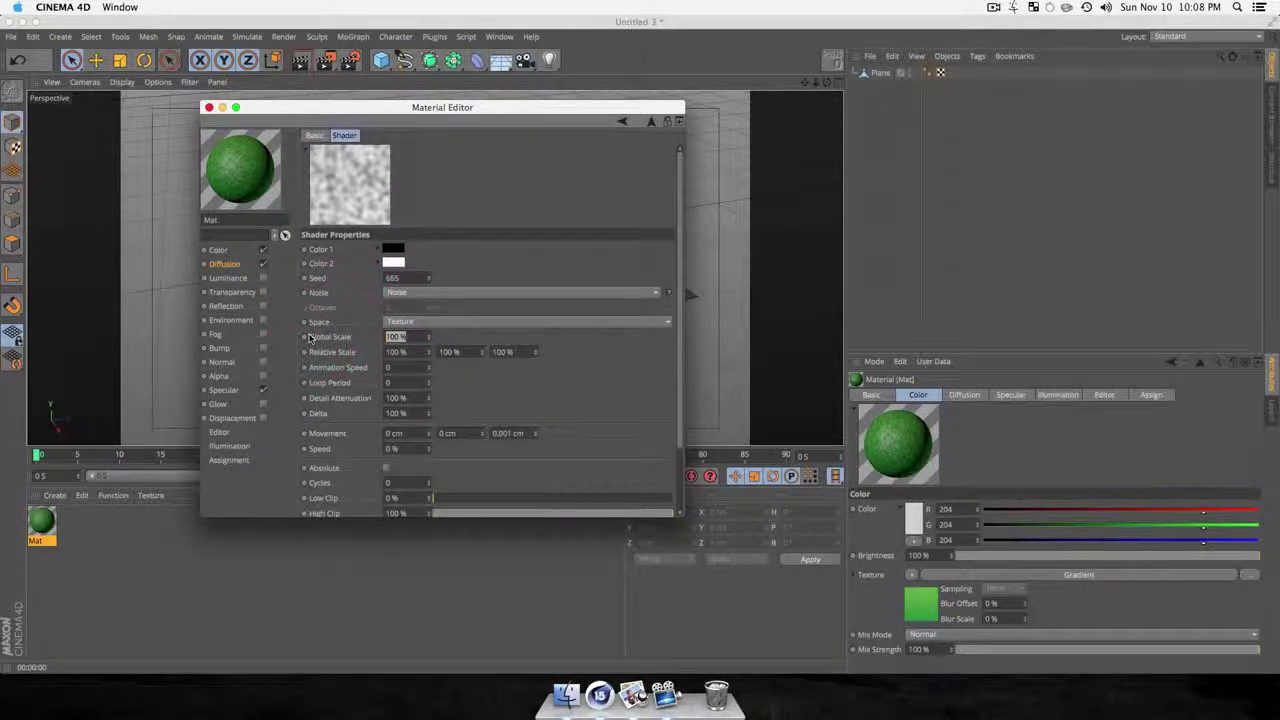
pyautogui.write('0.2')
pyautogui.press('Return')
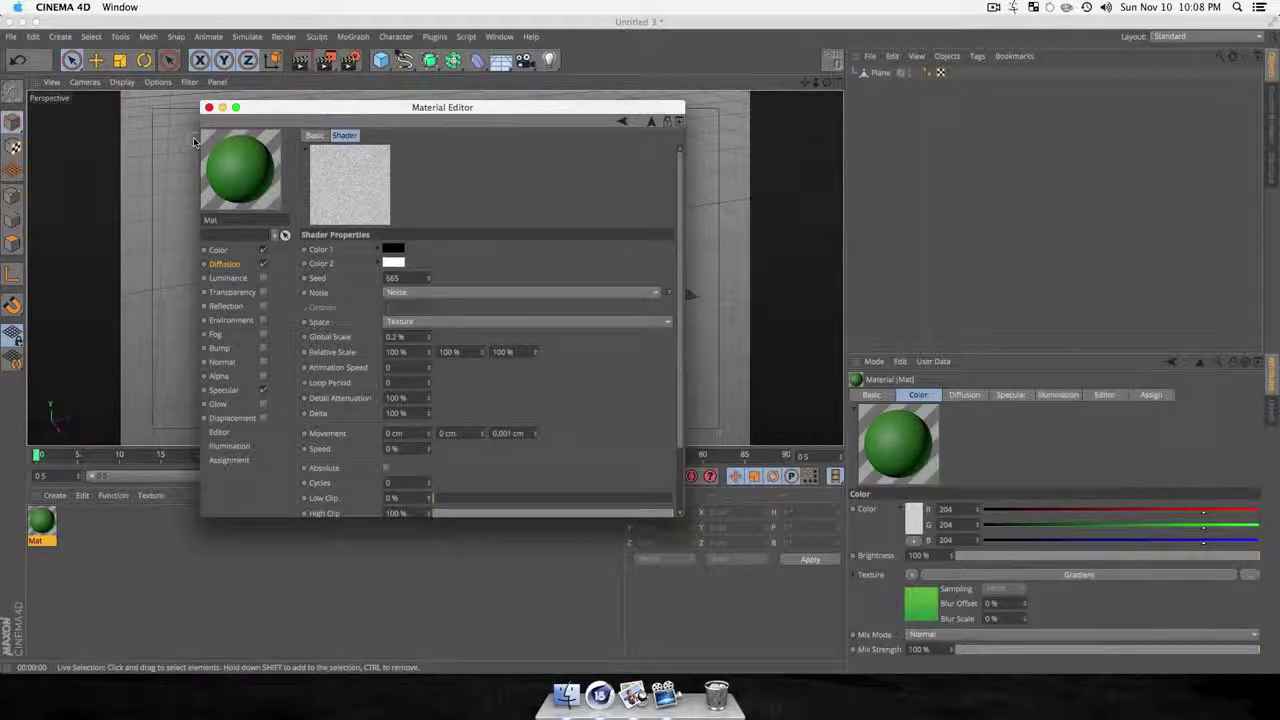
pyautogui.click(208, 107)
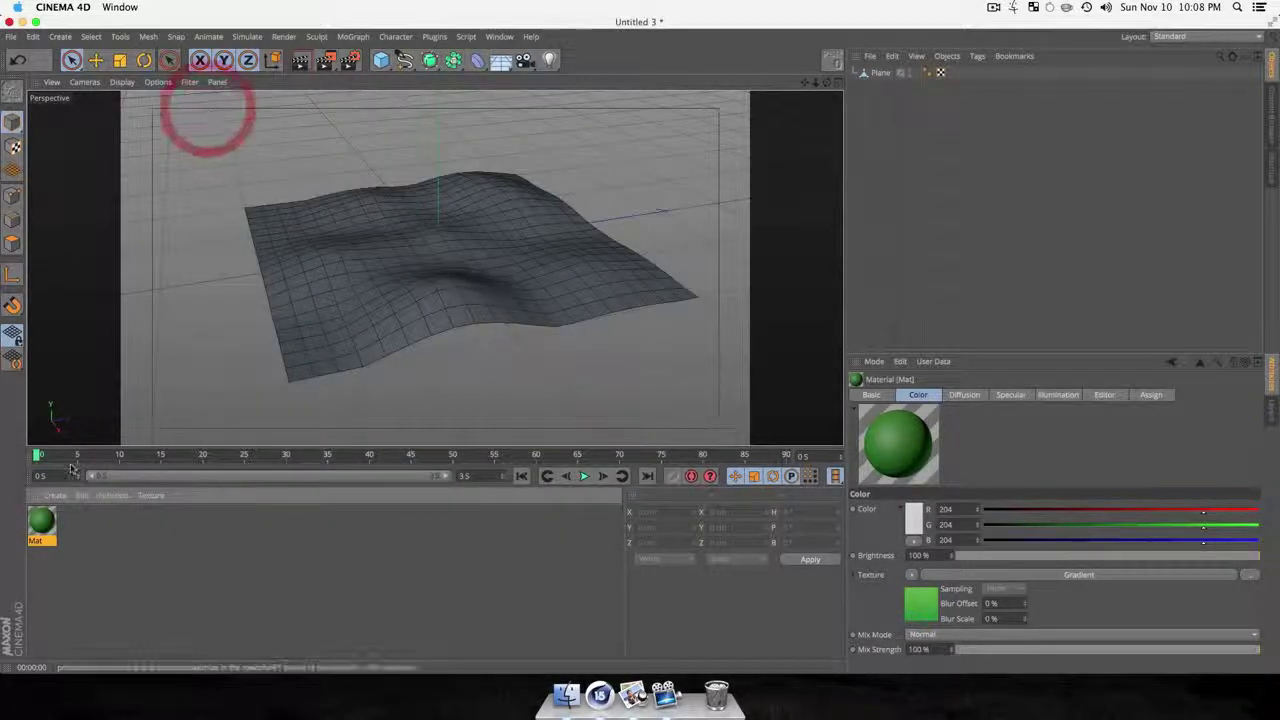
# Rename the green material to Grass.
pyautogui.doubleClick(41, 520)
pyautogui.write('Grass')
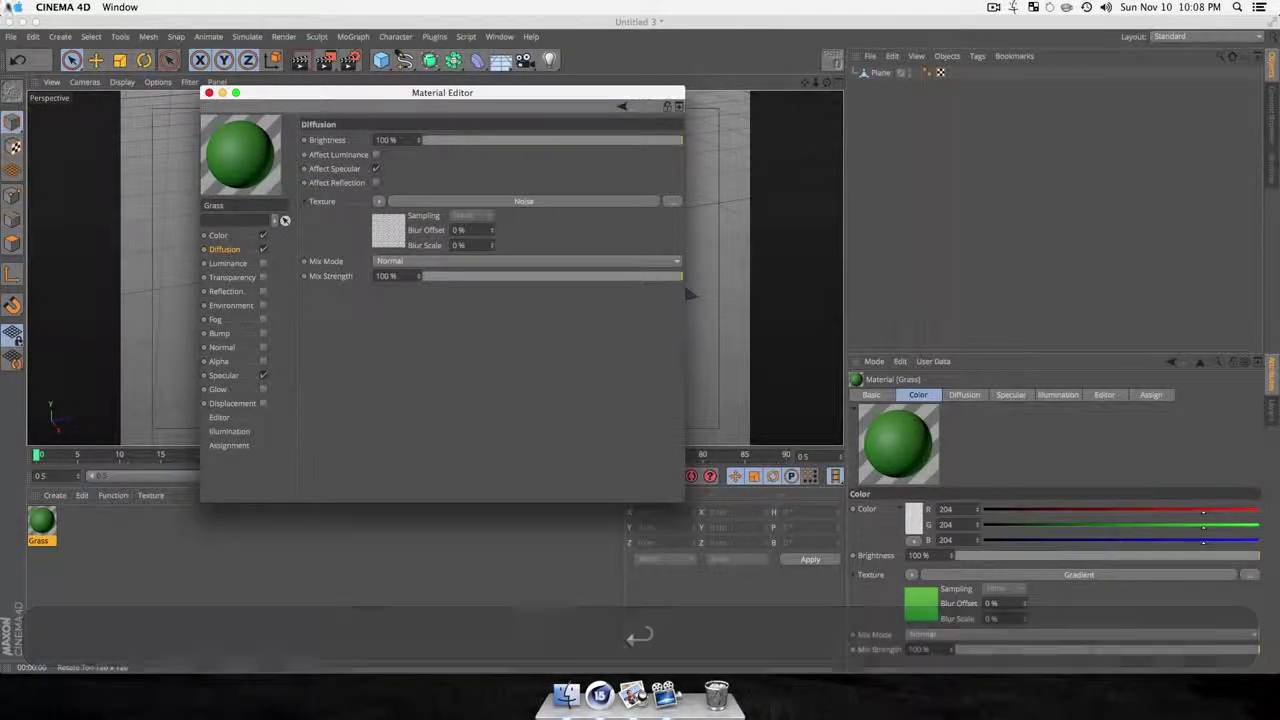
pyautogui.click(208, 93)
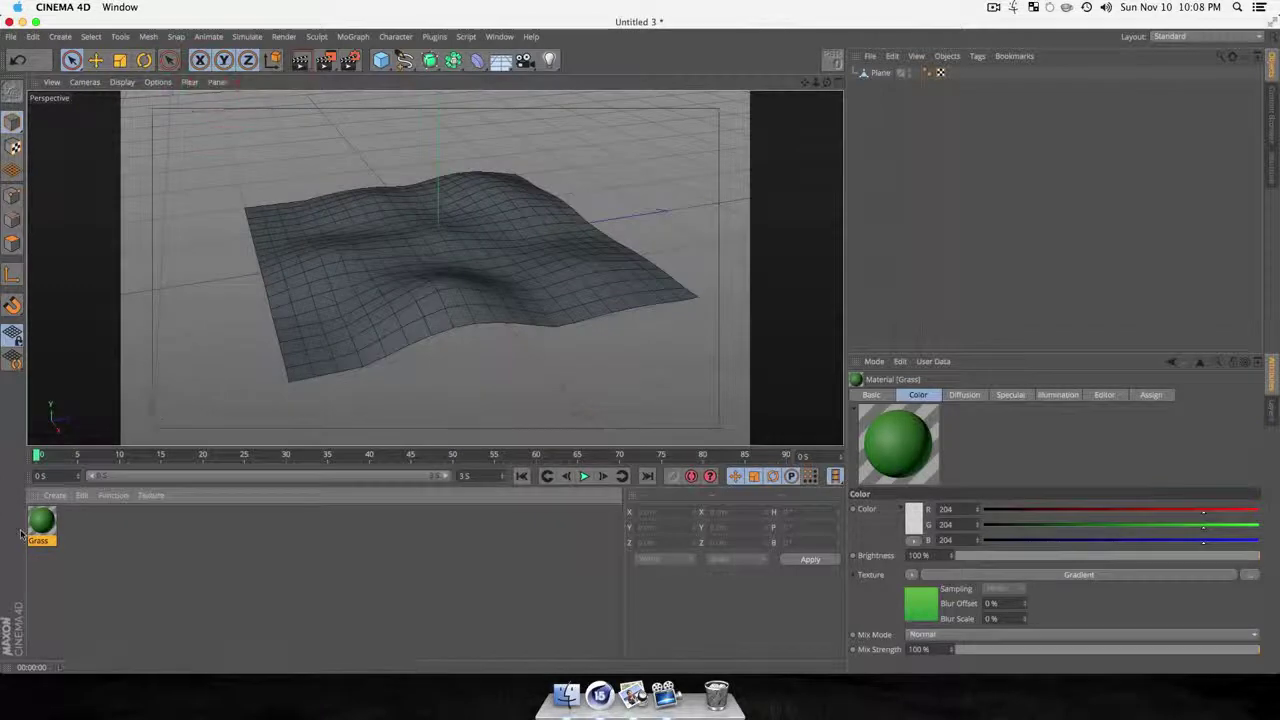
# Apply the Grass material to the plane and render a viewport preview of it.
pyautogui.moveTo(57, 524); pyautogui.dragTo(503, 240)
pyautogui.press('3')
pyautogui.keyDown('super'); pyautogui.click(550, 245); pyautogui.keyUp('super')
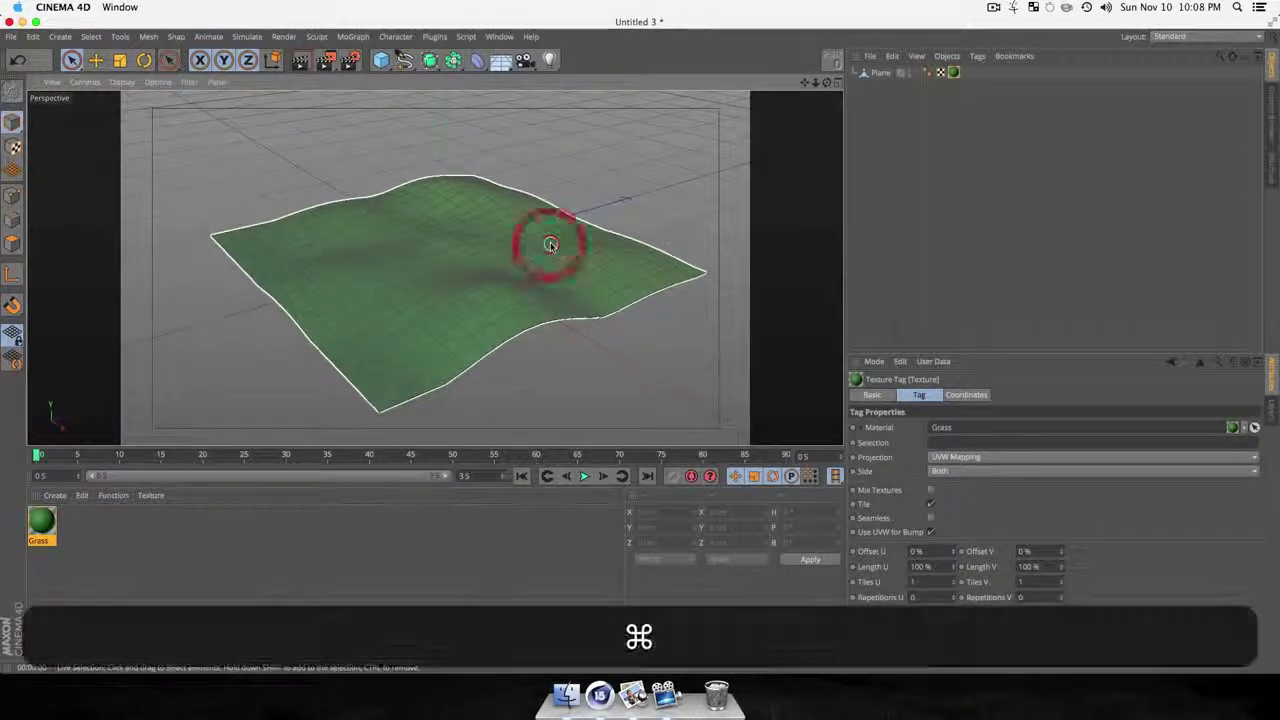
pyautogui.press('super+r')
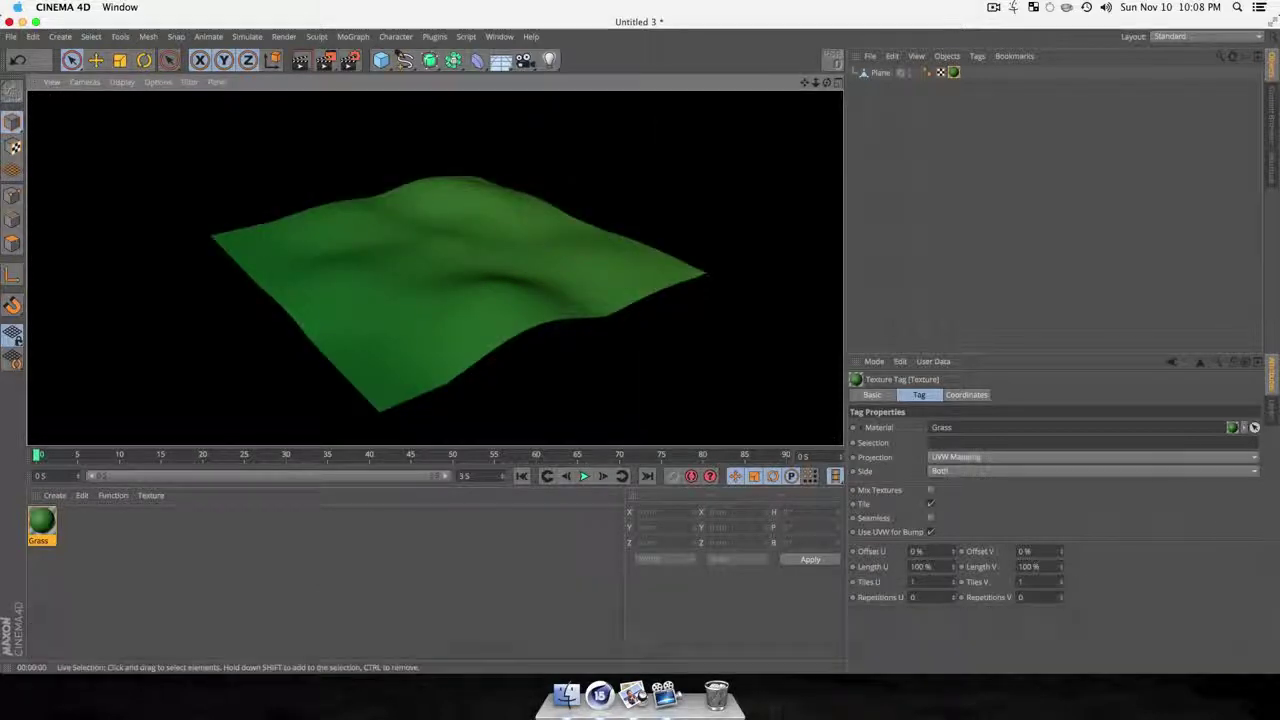
pyautogui.click(870, 119)
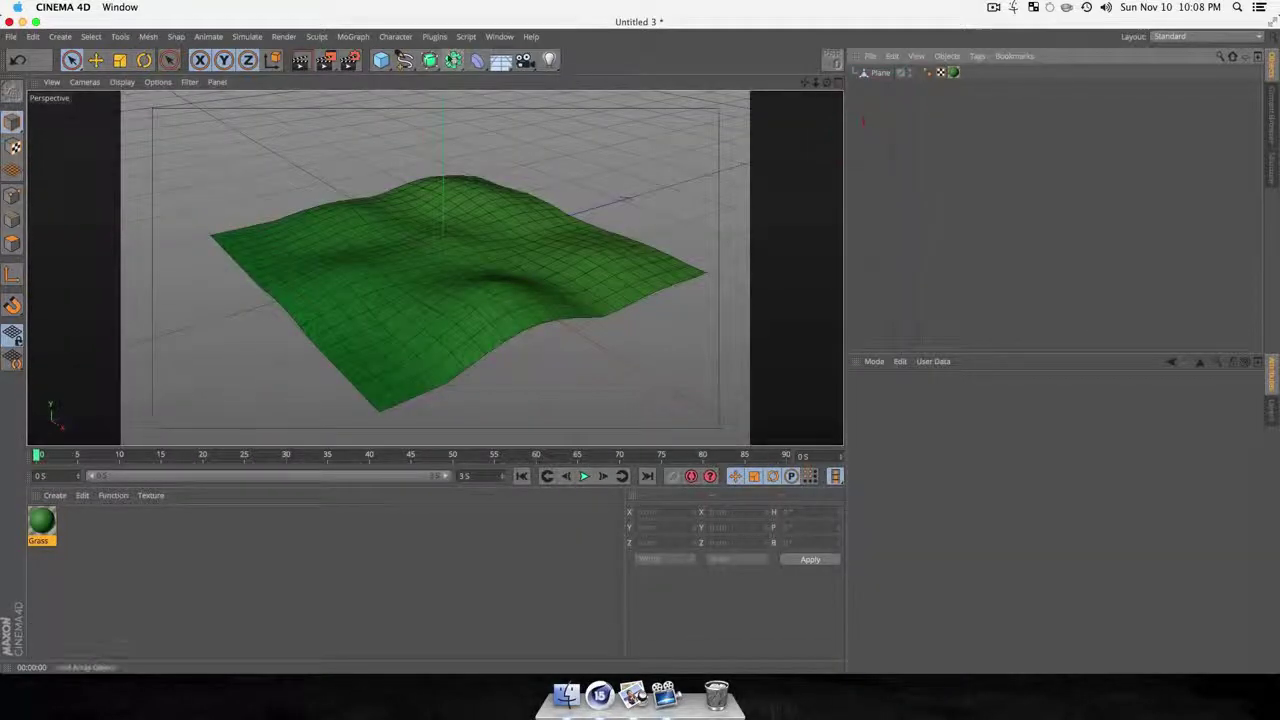
# Add a Subdivision Surface object and make the Plane its child.
pyautogui.click(429, 60)
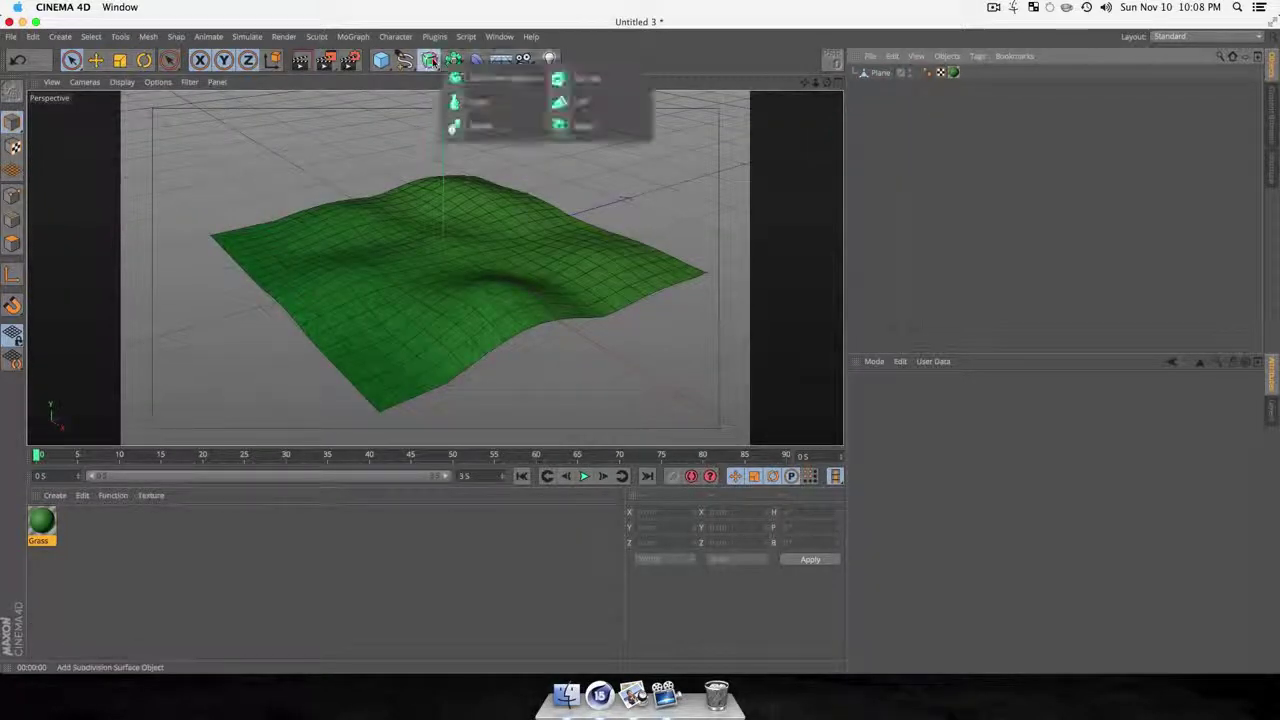
pyautogui.click(508, 85)
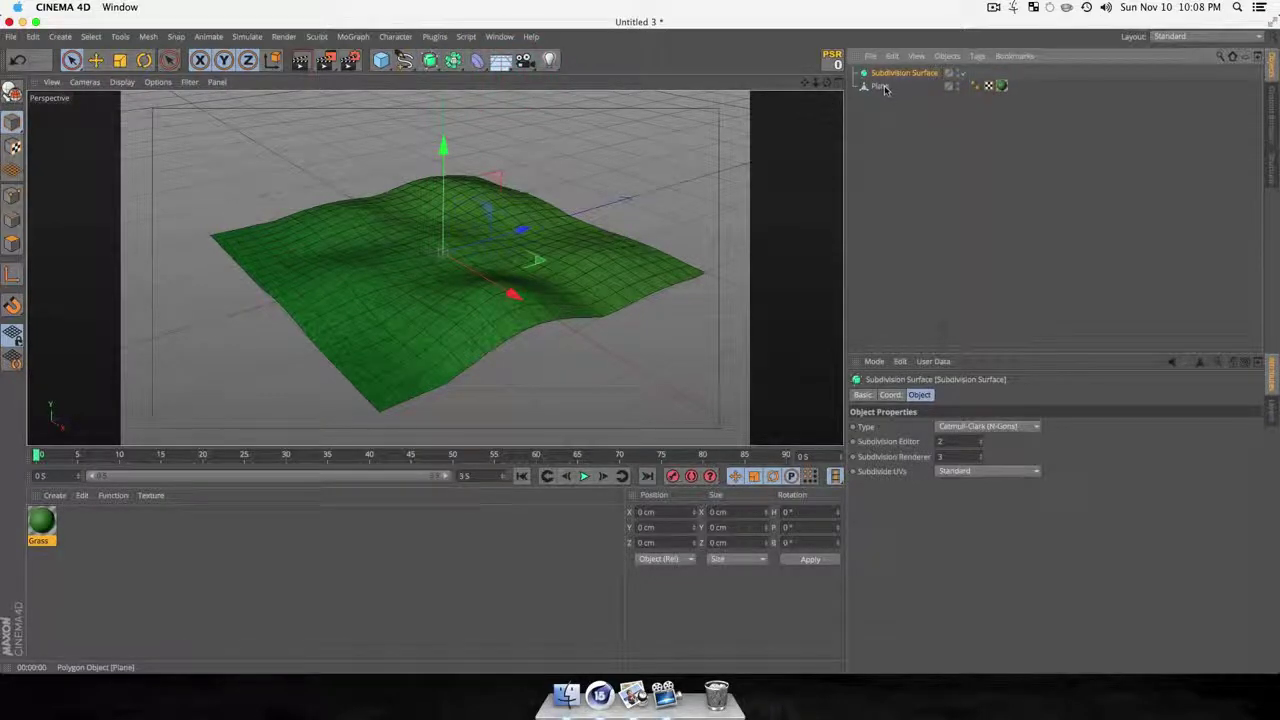
pyautogui.moveTo(903, 75); pyautogui.dragTo(900, 74)
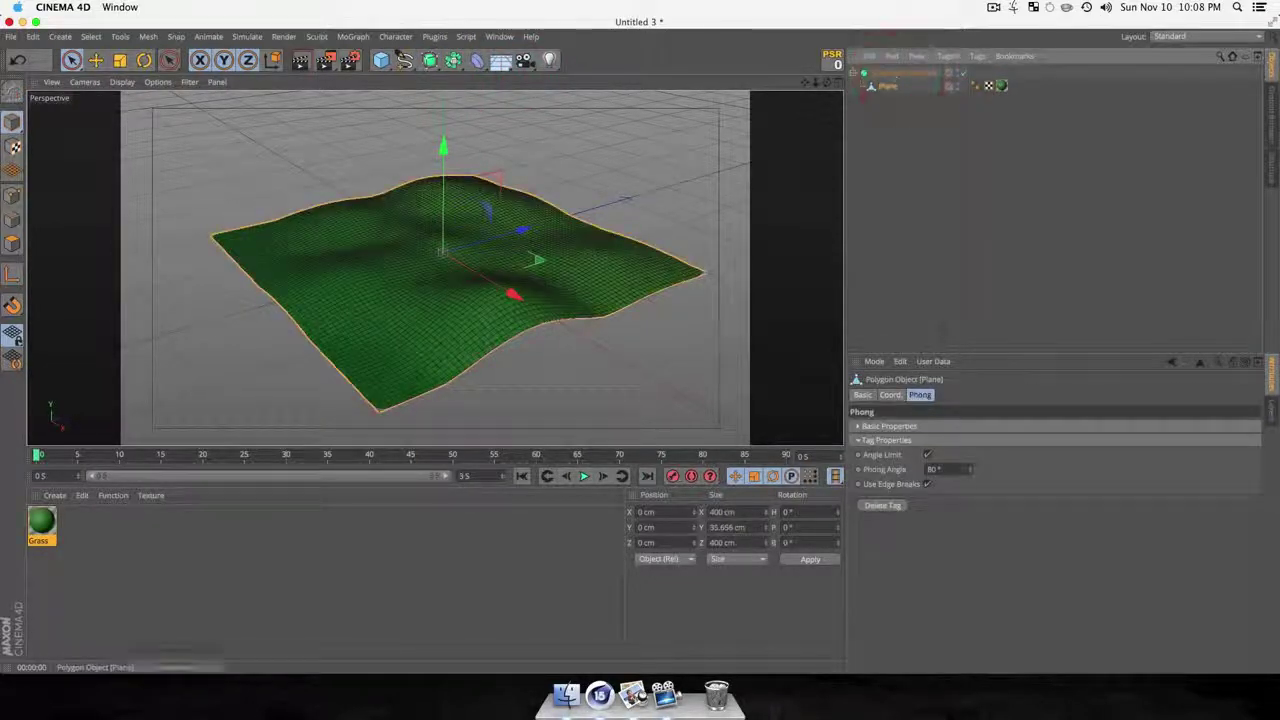
# Render a closer, lower-angle viewport preview of the subdivided grass terrain.
pyautogui.press('3')
pyautogui.moveTo(480, 286); pyautogui.dragTo(518, 237)
pyautogui.scroll(3, 474, 277)
pyautogui.press('3')
pyautogui.press('super+r')
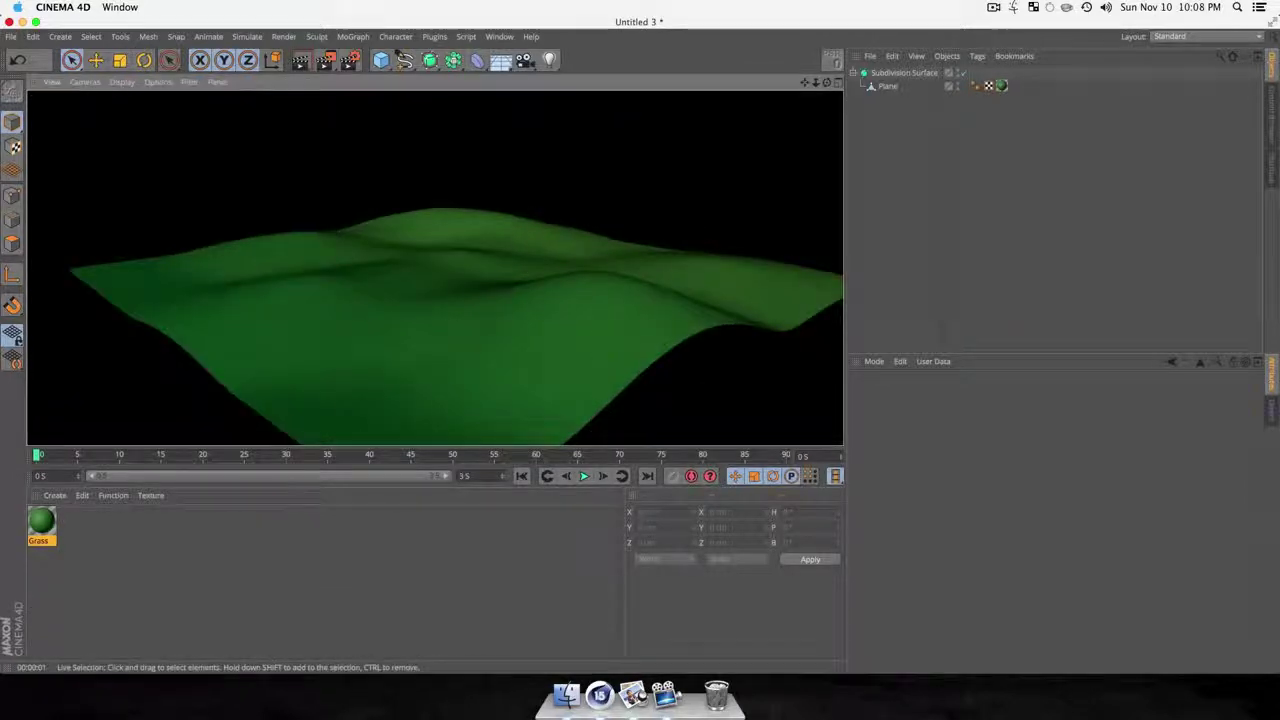
# Make the Subdivision Surface editable and merge it with its children into a single mesh using Connect Objects + Delete.
pyautogui.click(900, 73)
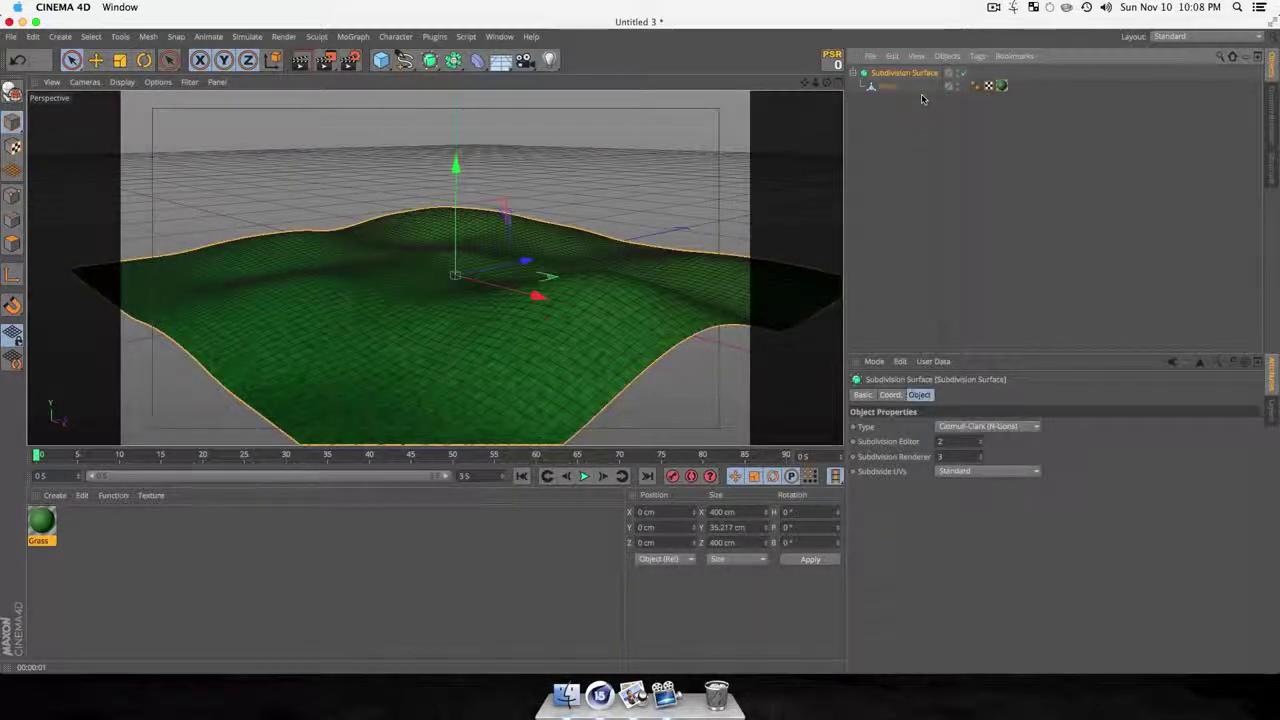
pyautogui.press('c')
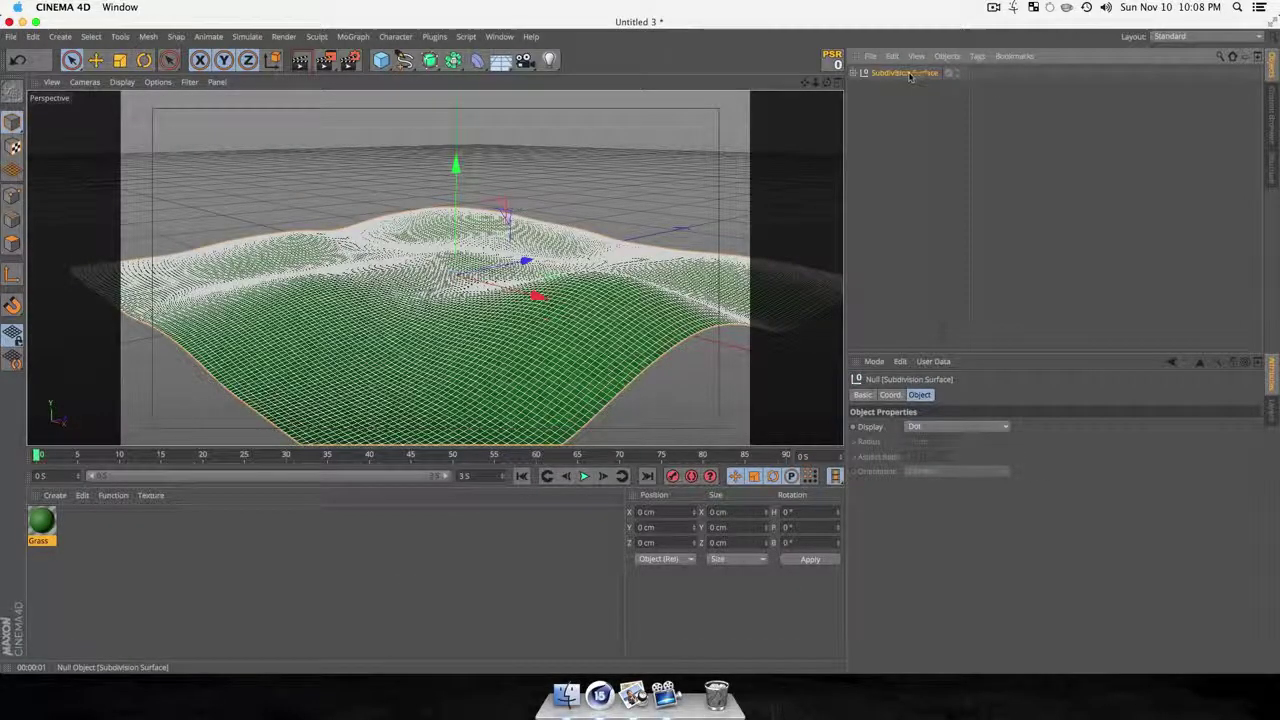
pyautogui.rightClick(910, 75)
pyautogui.click(970, 345)
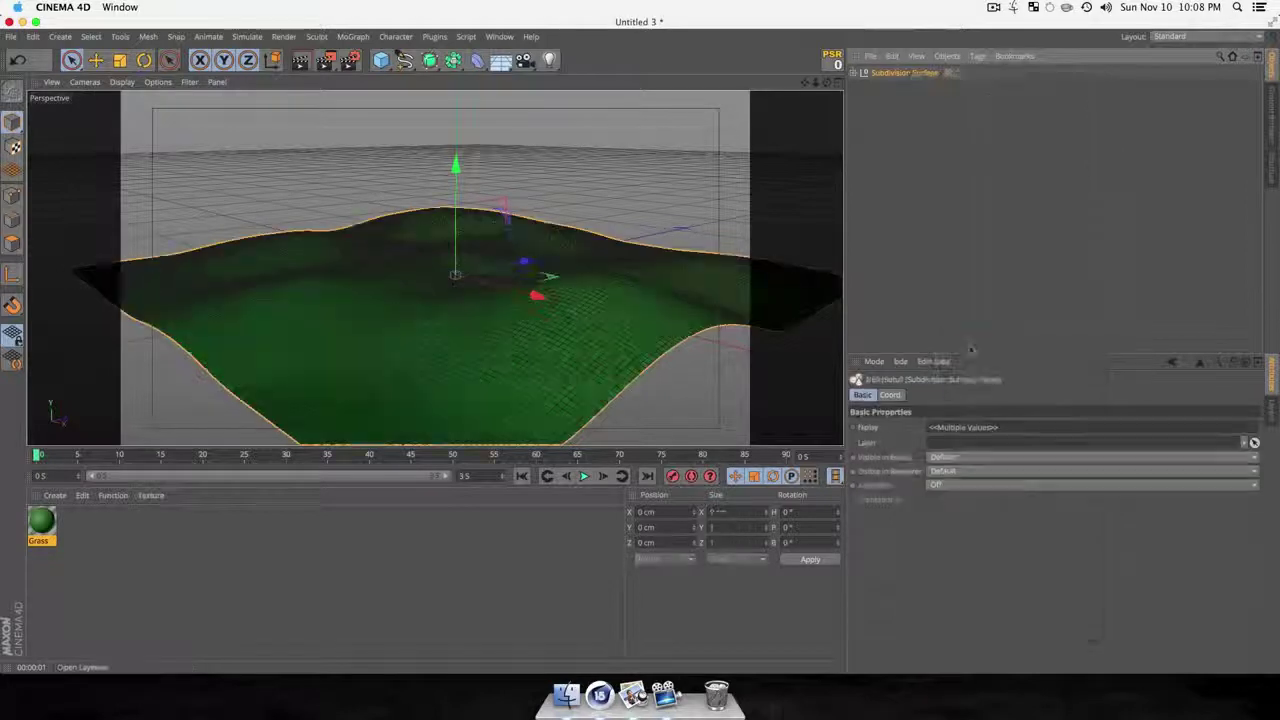
pyautogui.rightClick(908, 73)
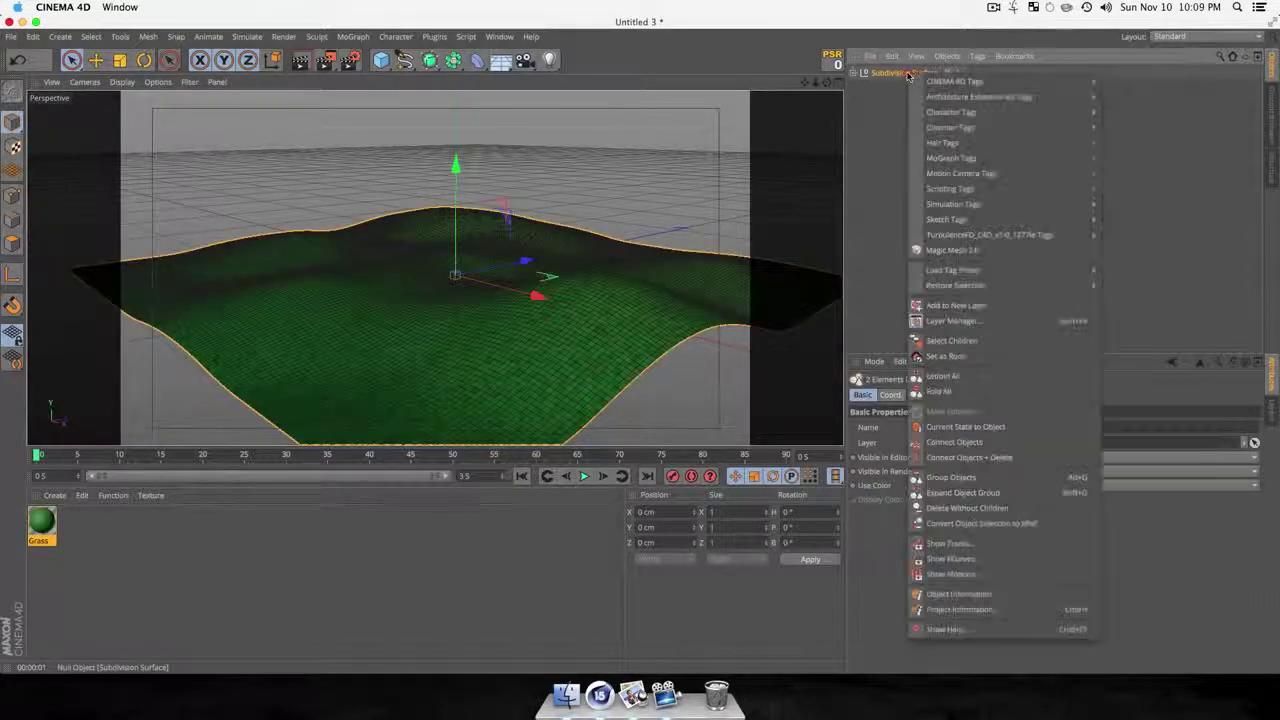
pyautogui.click(967, 459)
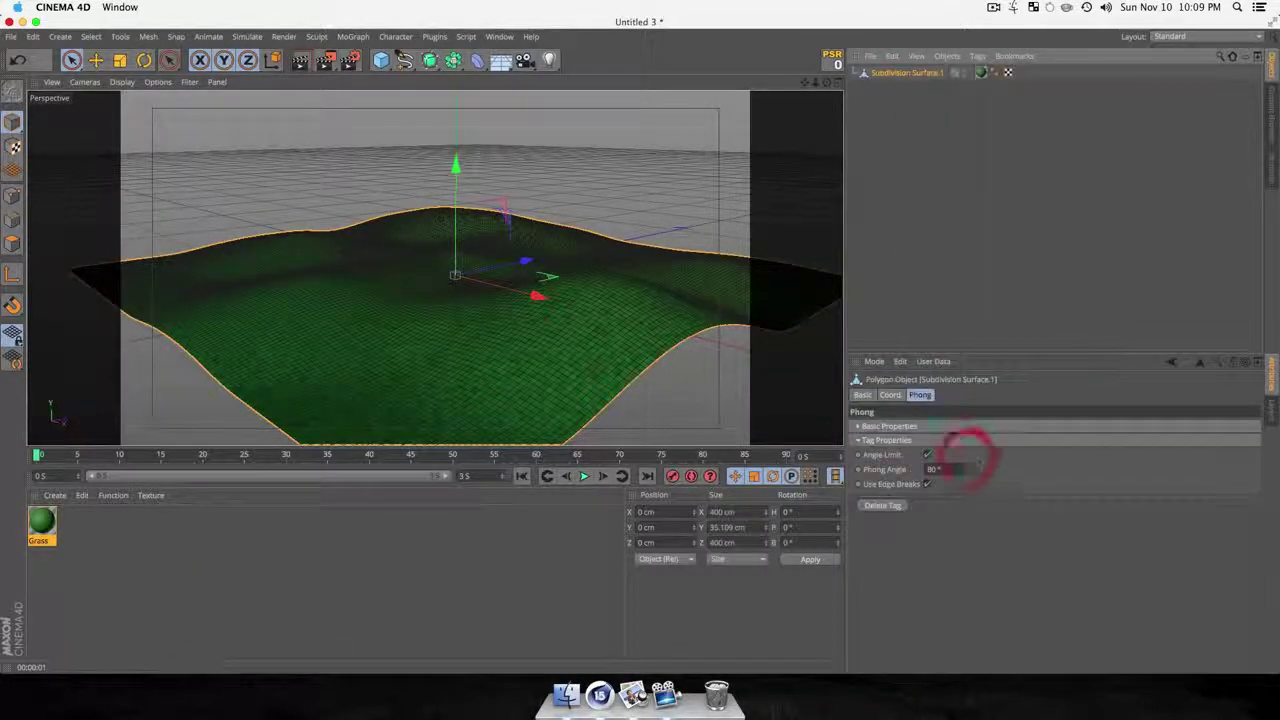
# Rename the merged terrain object to Grass and deselect it.
pyautogui.click(904, 74)
pyautogui.press('Return')
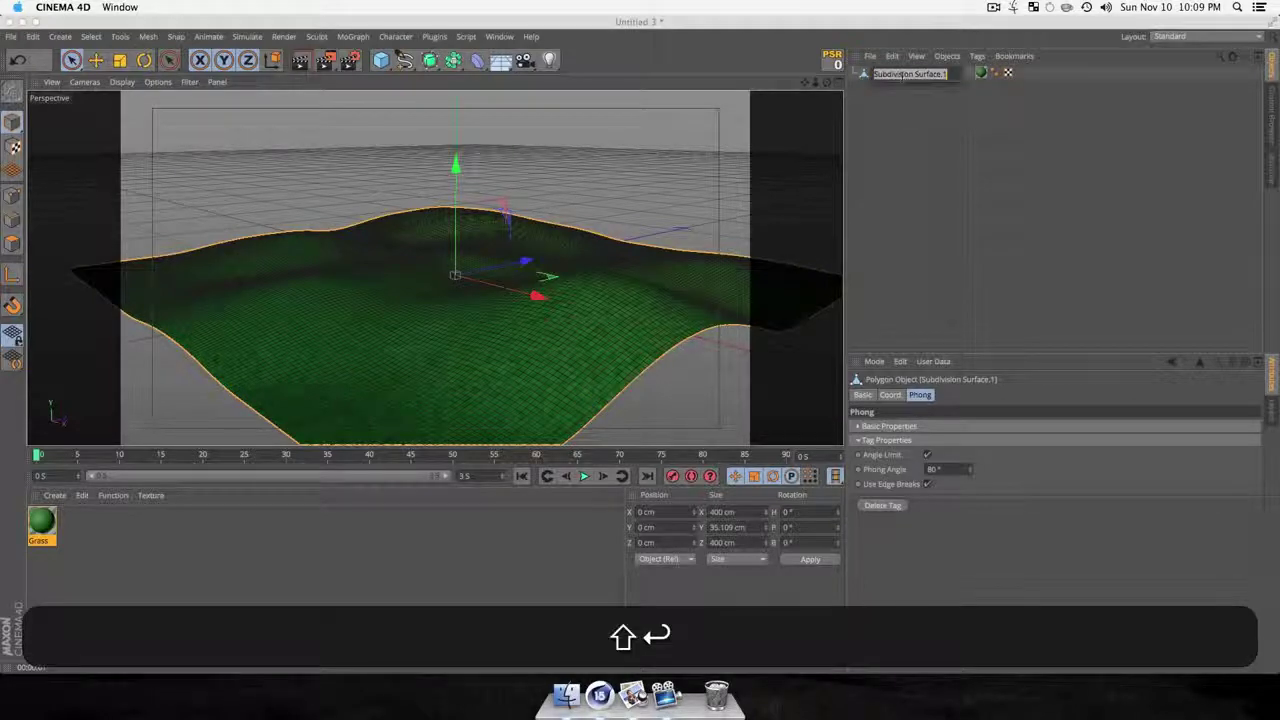
pyautogui.write('Grass')
pyautogui.press('Return')
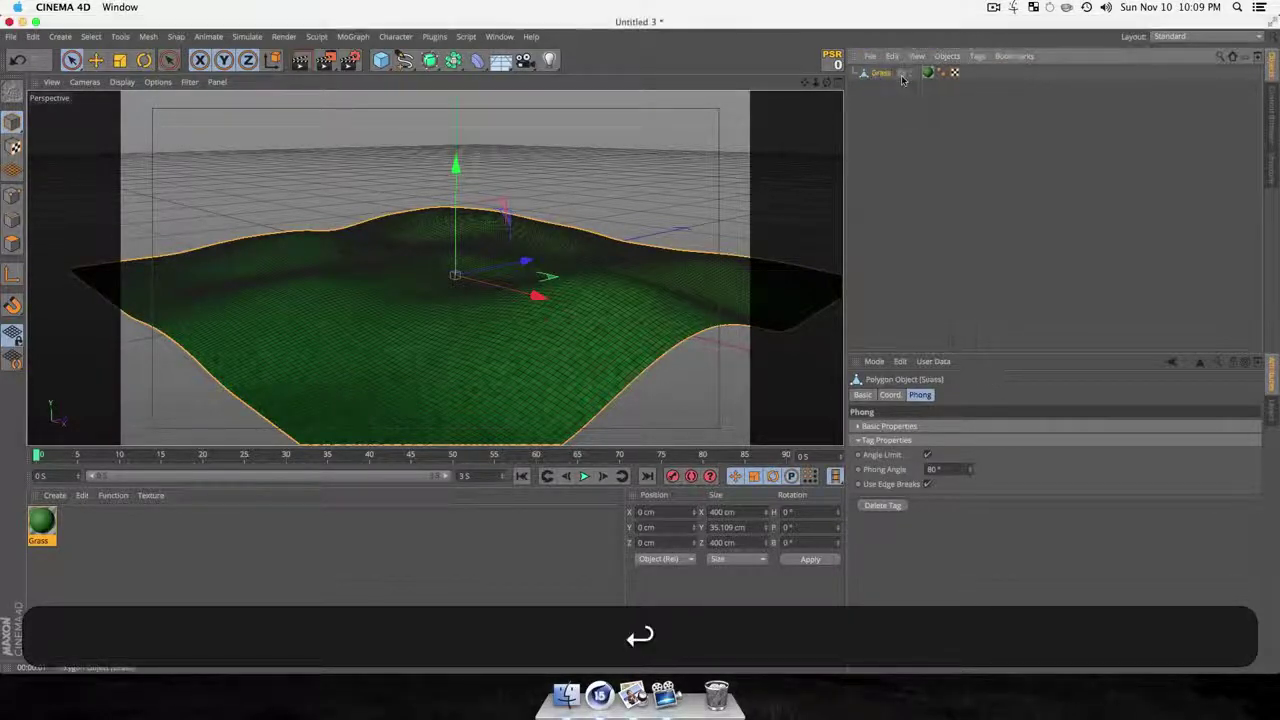
pyautogui.click(886, 120)
# Draw a winding Bezier spline in the top view across the terrain, from below its lower-right corner to beyond its upper-right corner.
pyautogui.press('3')
pyautogui.moveTo(457, 296); pyautogui.dragTo(420, 414)
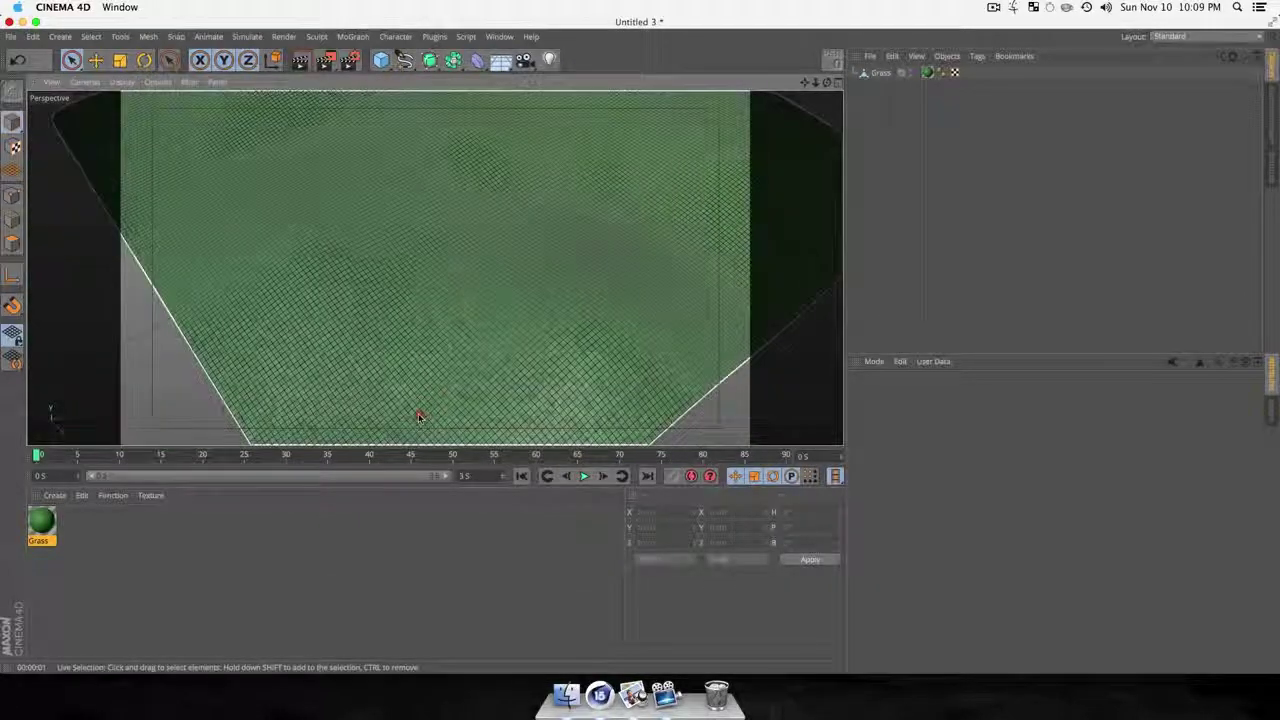
pyautogui.moveTo(444, 320); pyautogui.dragTo(444, 320)
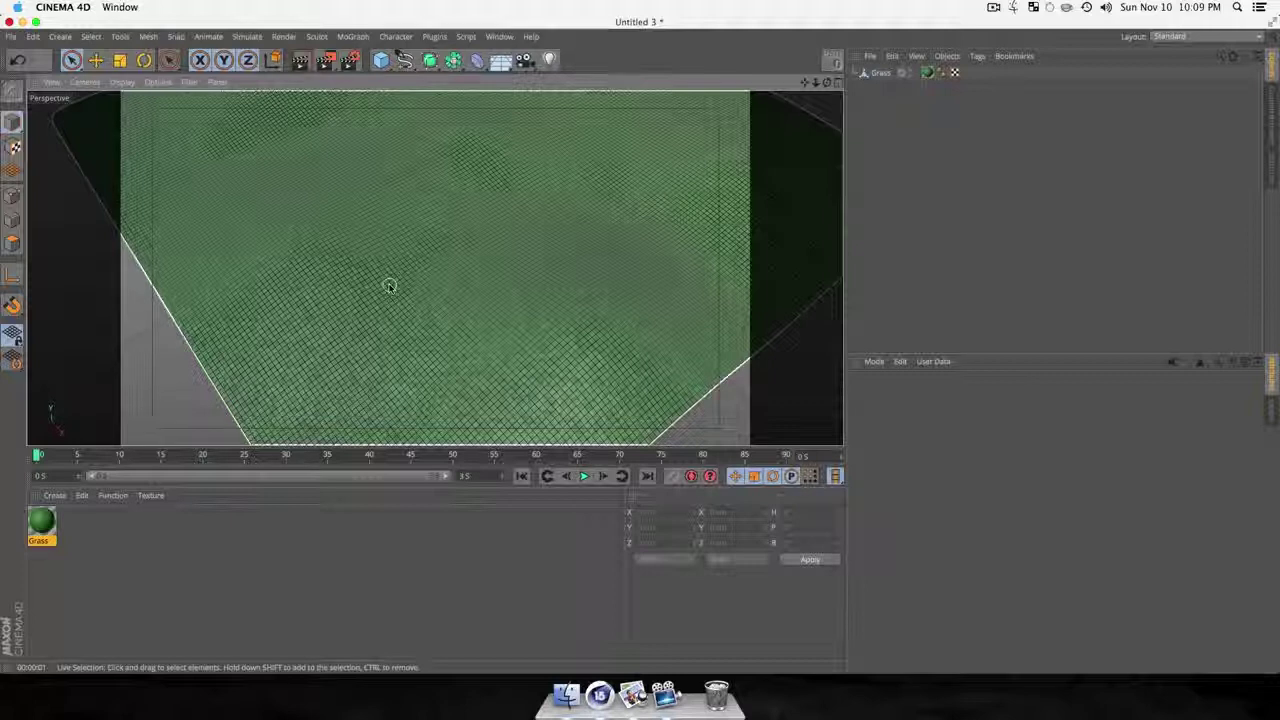
pyautogui.press('F2')
pyautogui.scroll(3, 355, 262)
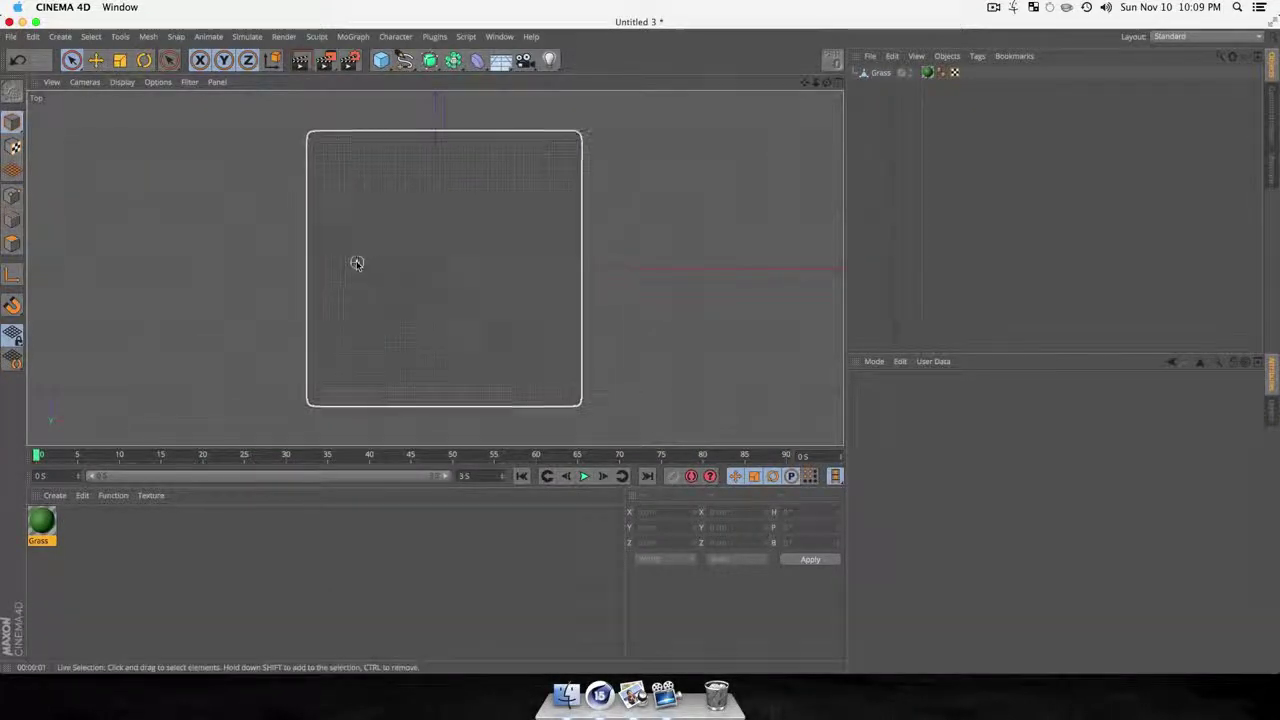
pyautogui.click(264, 211)
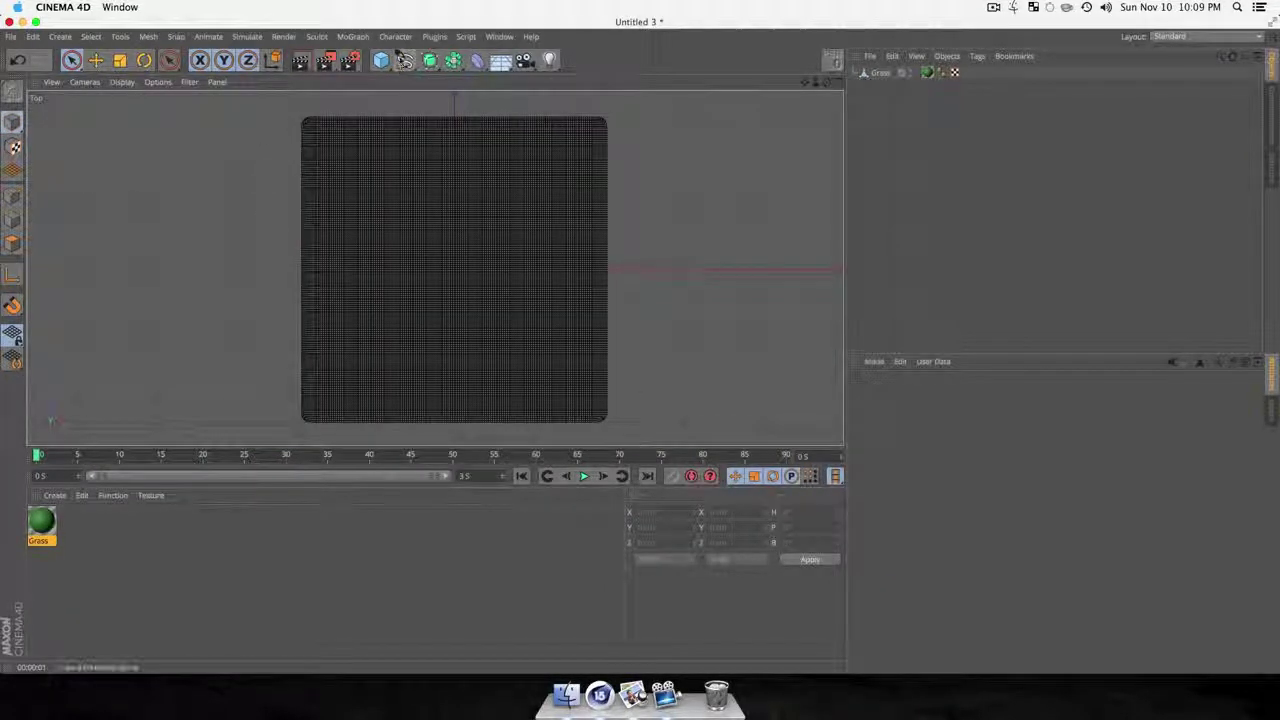
pyautogui.moveTo(404, 60)
pyautogui.mouseDown()
pyautogui.moveTo(436, 94)
pyautogui.moveTo(443, 77)
pyautogui.moveTo(598, 97)
pyautogui.moveTo(452, 98)
pyautogui.moveTo(588, 97)
pyautogui.moveTo(455, 80)
pyautogui.moveTo(540, 100)
pyautogui.moveTo(541, 84)
pyautogui.mouseUp()
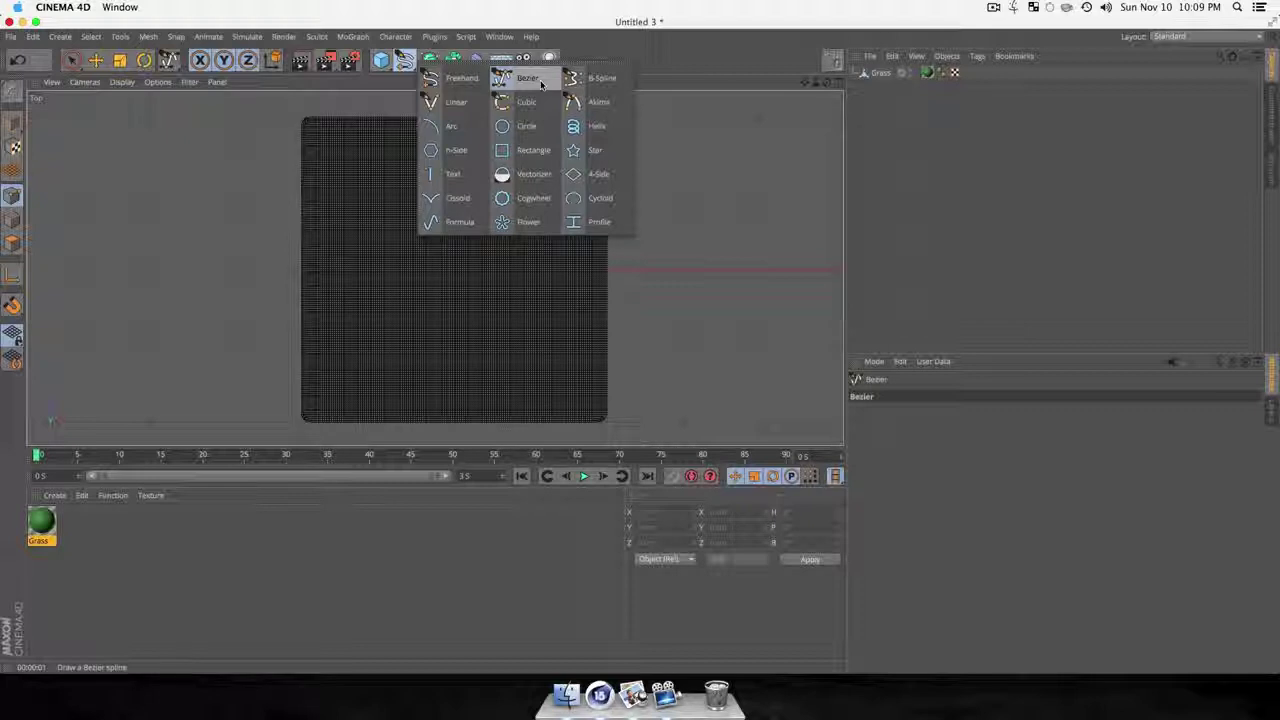
pyautogui.moveTo(541, 84); pyautogui.dragTo(541, 84)
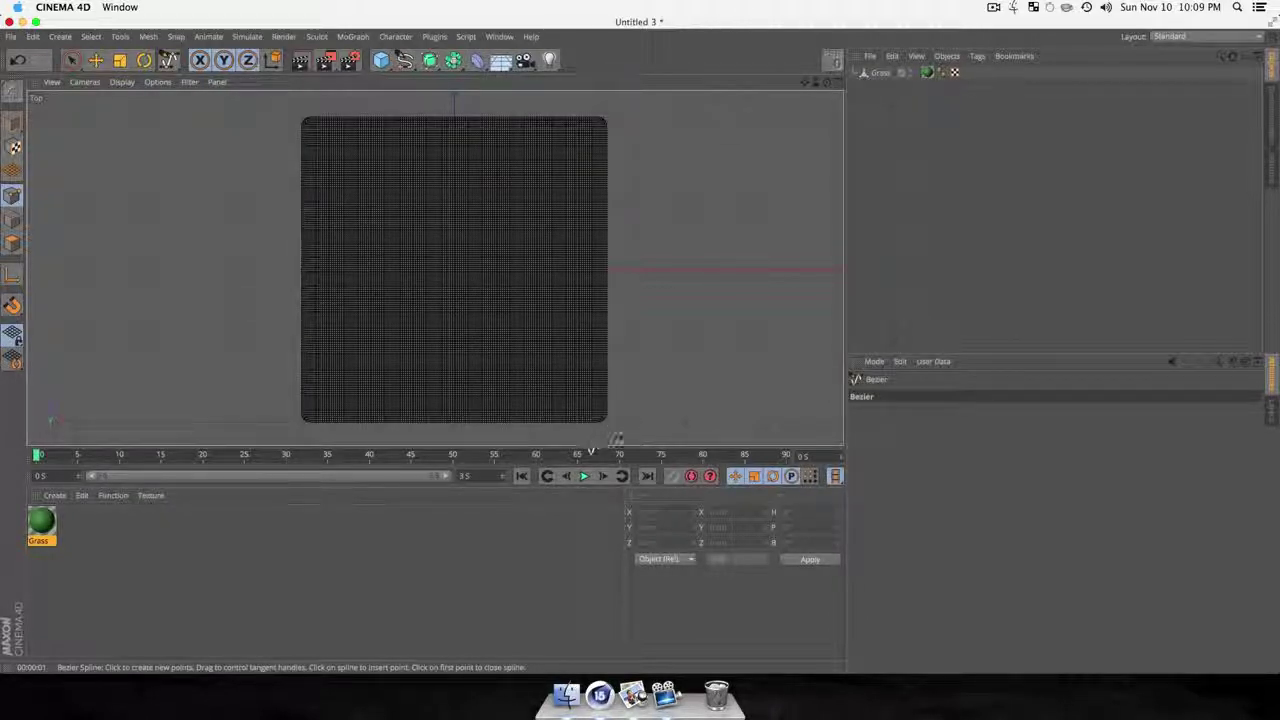
pyautogui.click(594, 429)
pyautogui.click(560, 360)
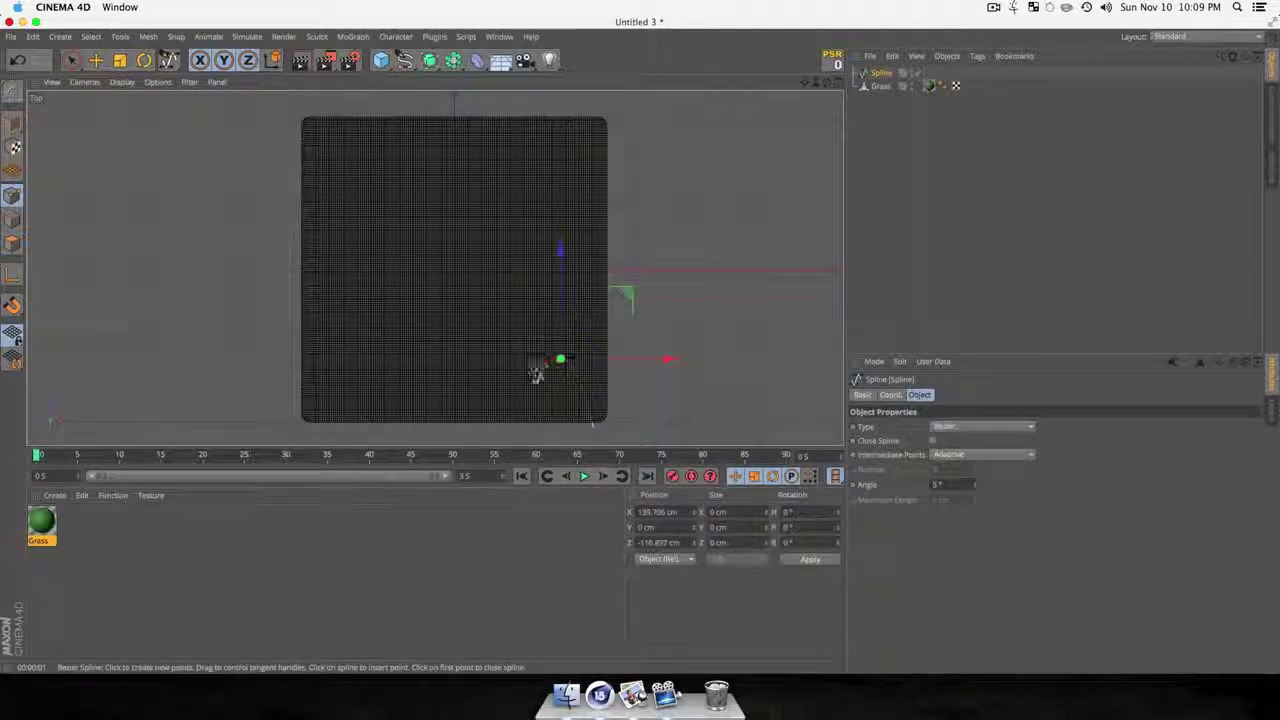
pyautogui.click(454, 356)
pyautogui.click(486, 314)
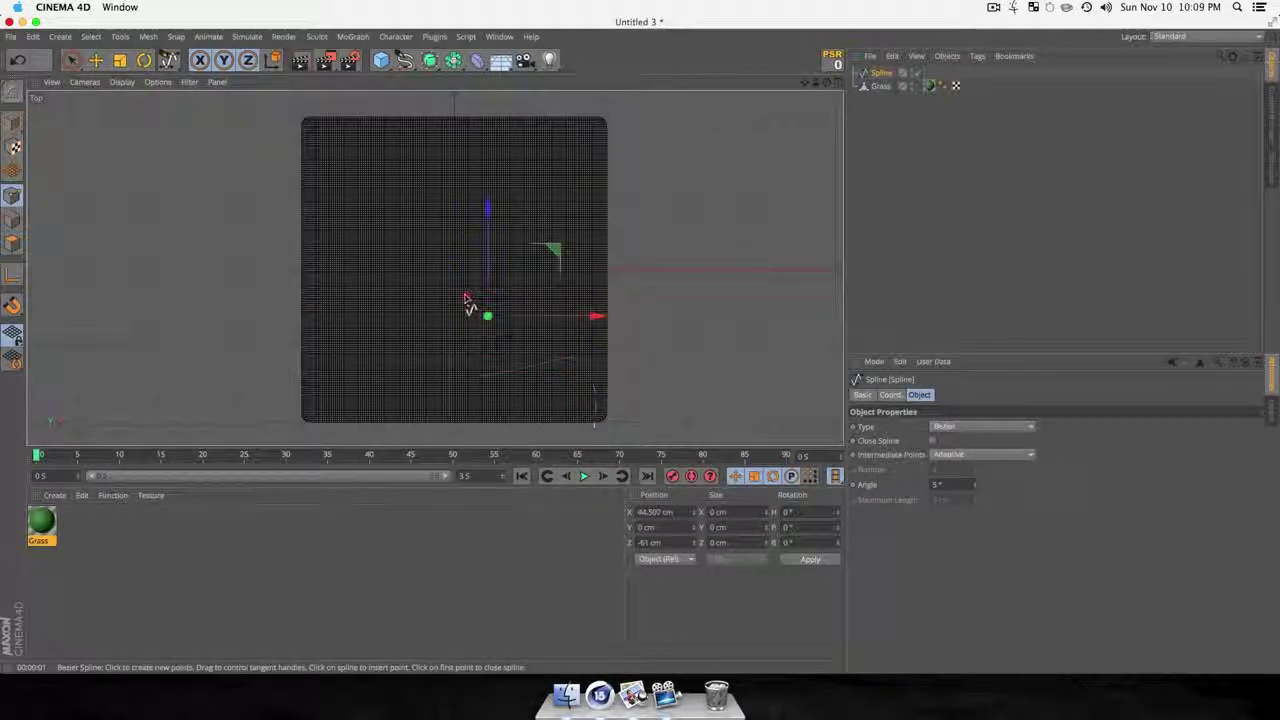
pyautogui.click(405, 316)
pyautogui.click(372, 280)
pyautogui.click(400, 222)
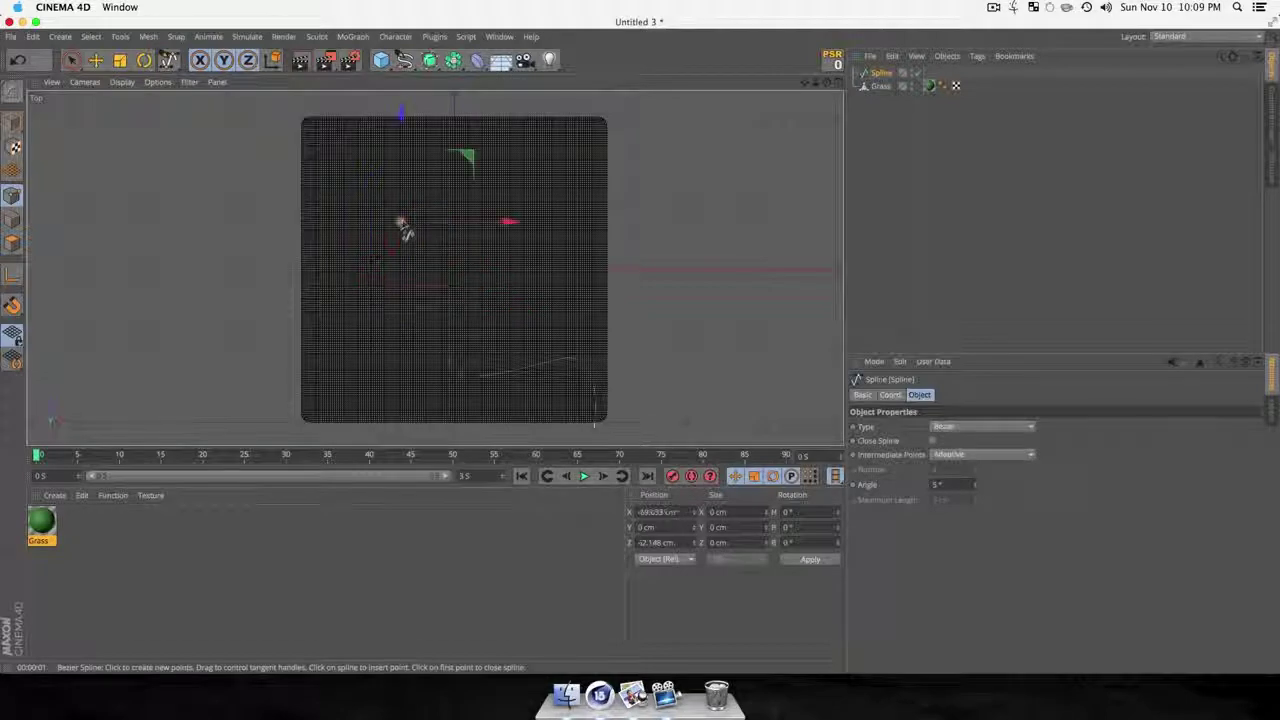
pyautogui.click(473, 196)
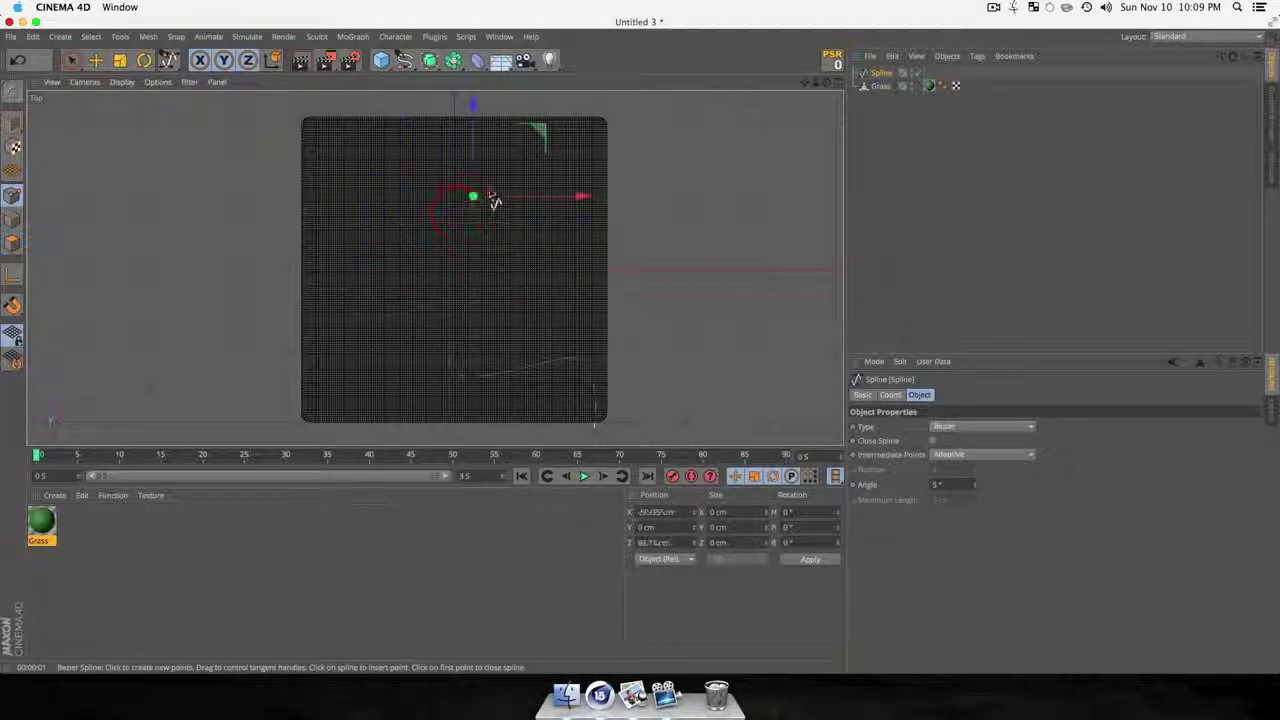
pyautogui.click(494, 151)
pyautogui.click(572, 178)
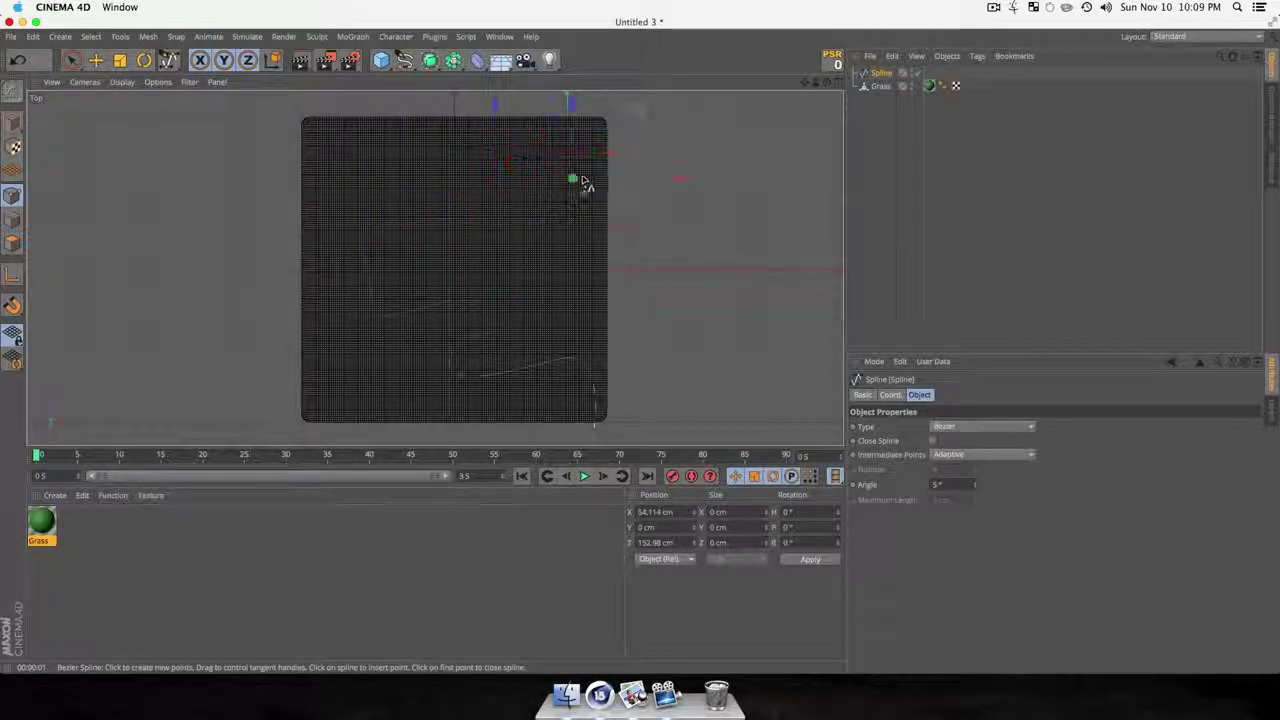
pyautogui.click(605, 129)
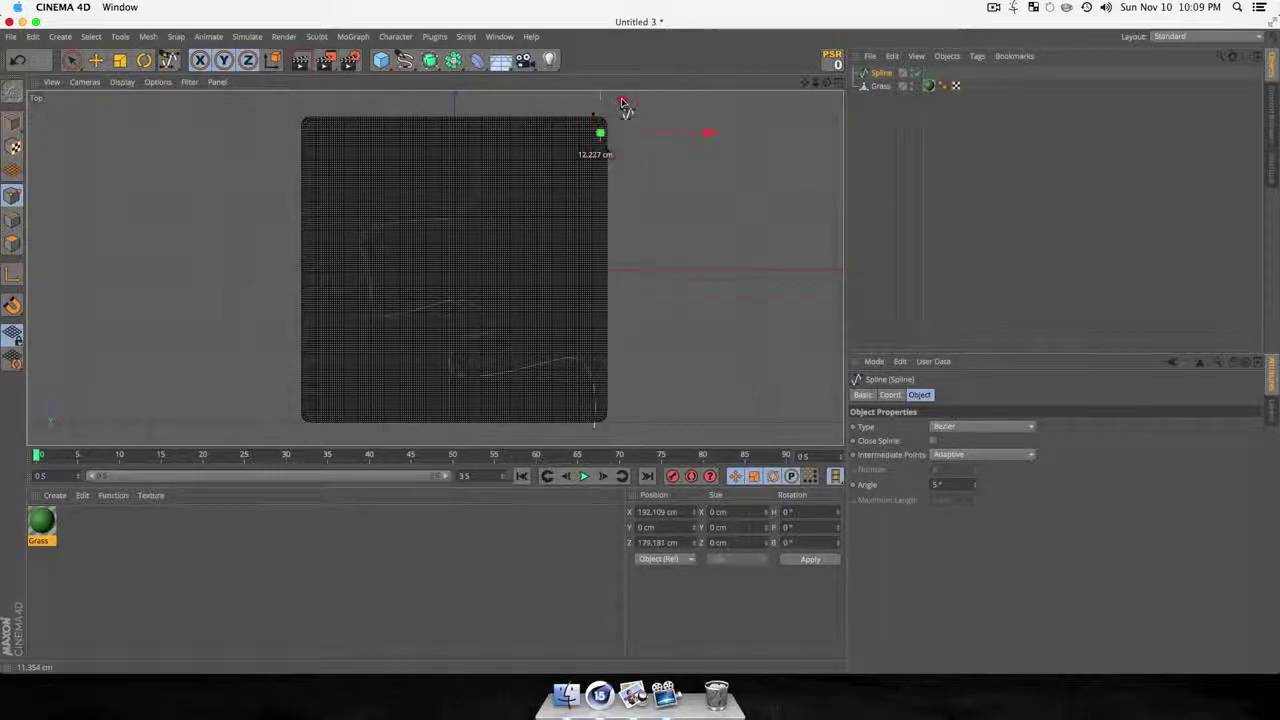
pyautogui.click(626, 100)
pyautogui.moveTo(647, 105); pyautogui.dragTo(651, 104)
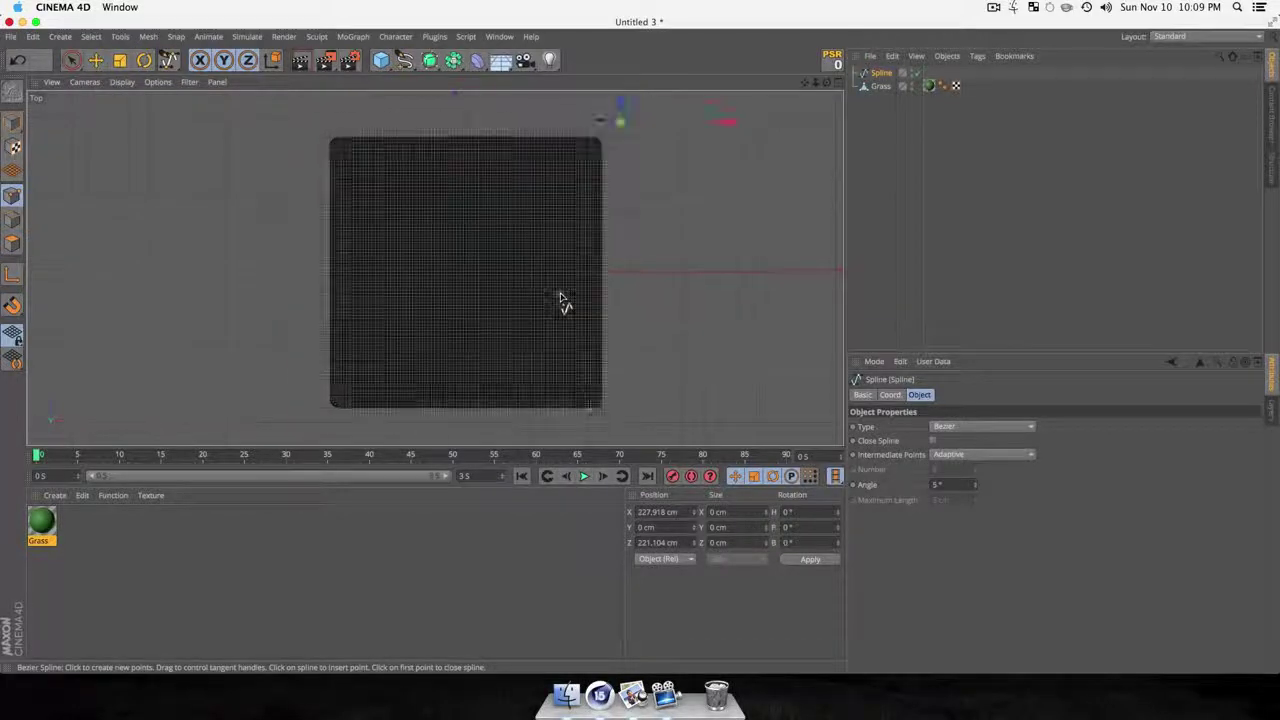
# Raise the whole spline object above the terrain to a Y position of about 44 cm.
pyautogui.press('F1')
pyautogui.scroll(-2, 498, 222)
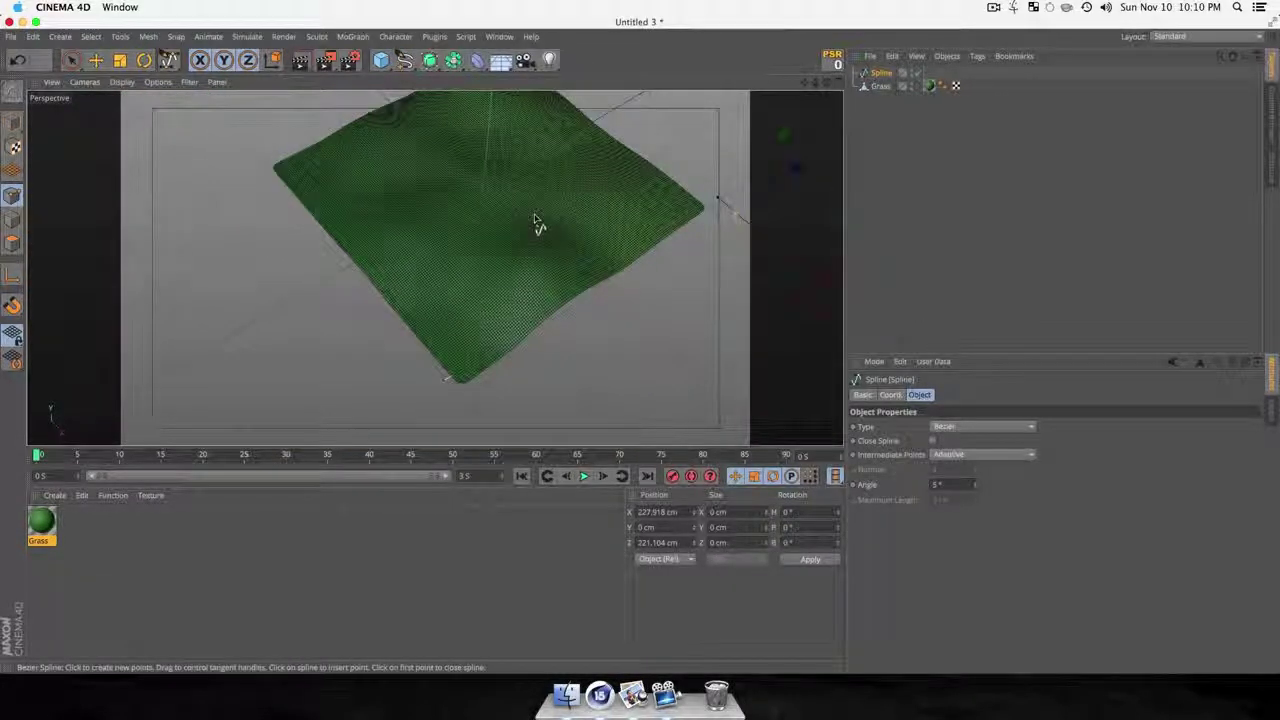
pyautogui.press('1')
pyautogui.moveTo(528, 200); pyautogui.dragTo(494, 150)
pyautogui.press('3')
pyautogui.click(13, 122)
pyautogui.click(71, 60)
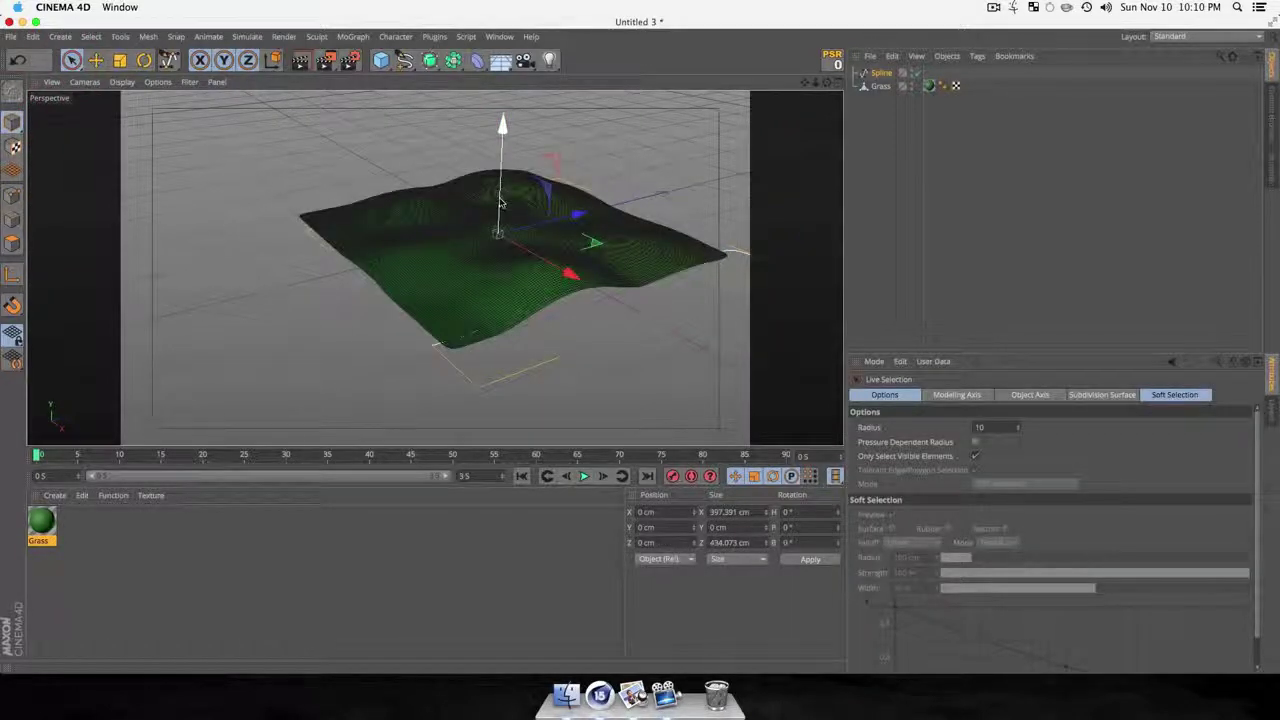
pyautogui.moveTo(501, 203); pyautogui.dragTo(501, 176)
pyautogui.press('3')
pyautogui.moveTo(528, 273); pyautogui.dragTo(628, 206)
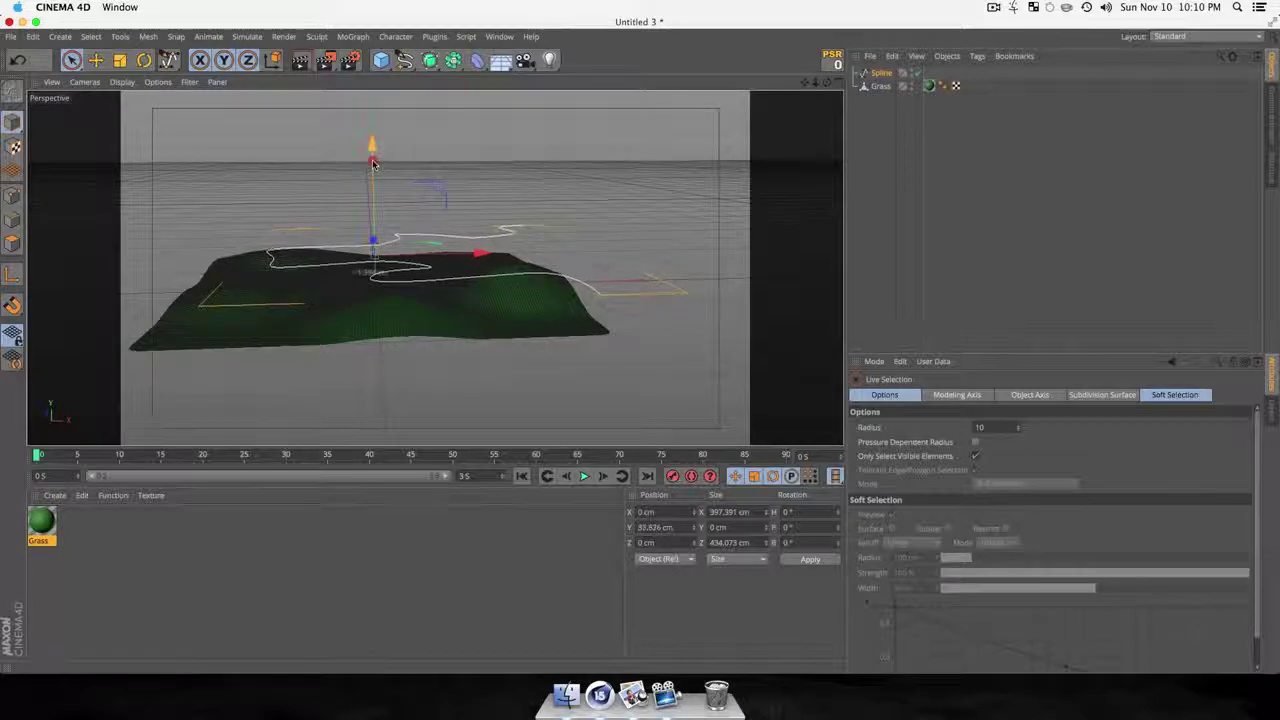
pyautogui.moveTo(373, 164); pyautogui.dragTo(372, 149)
pyautogui.press('3')
pyautogui.moveTo(537, 278); pyautogui.dragTo(536, 278)
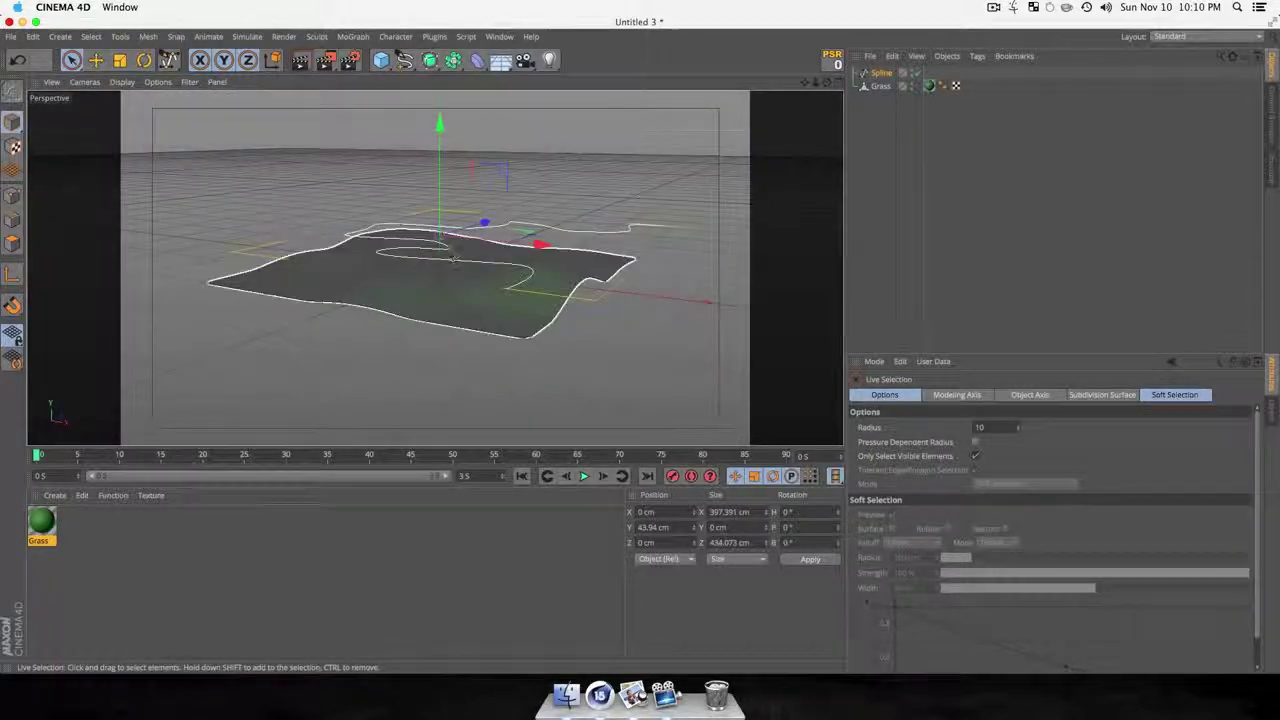
pyautogui.keyDown('alt'); pyautogui.moveTo(646, 354); pyautogui.dragTo(487, 423); pyautogui.keyUp('alt')
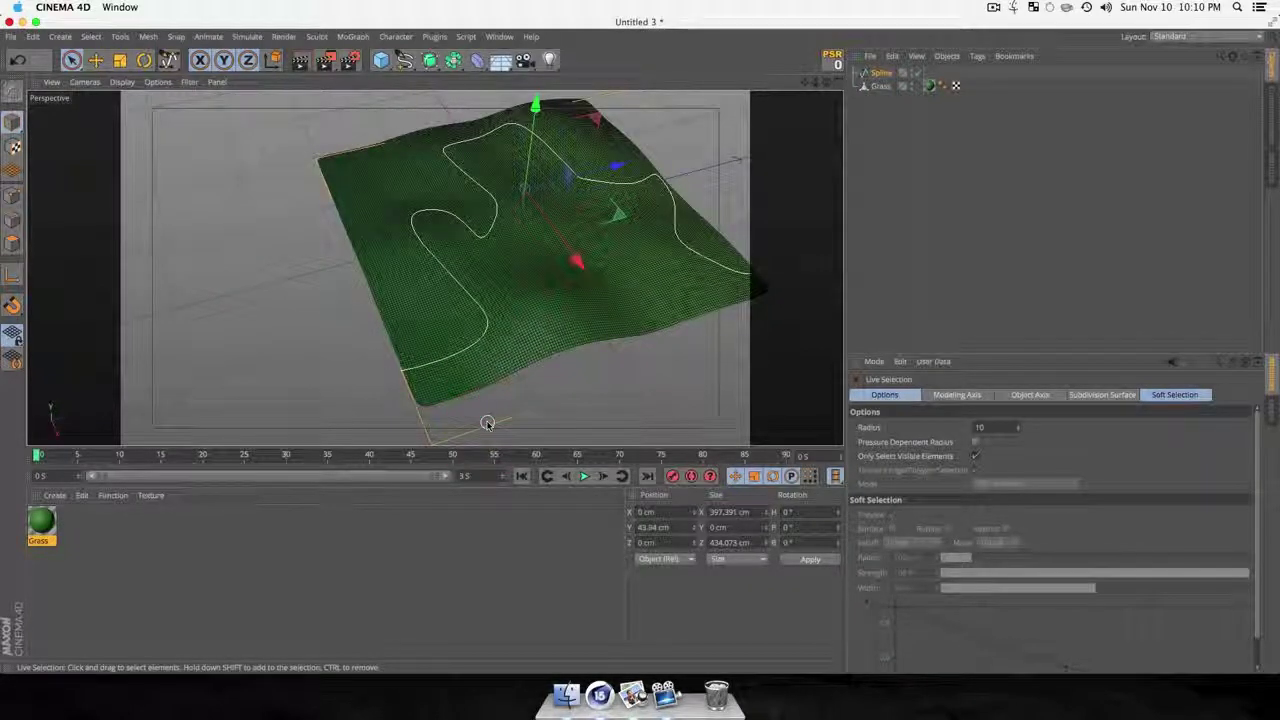
# Return to the top view and rename the spline to Road Spline.
pyautogui.press('F2')
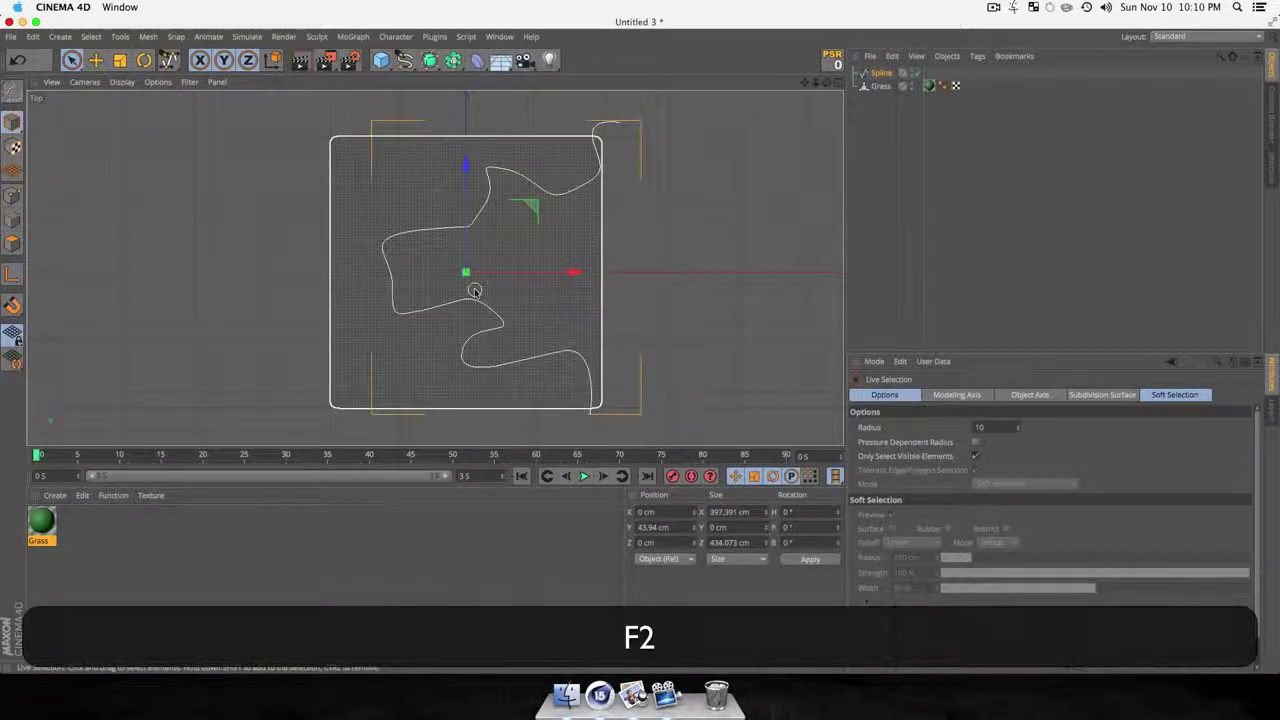
pyautogui.click(884, 74)
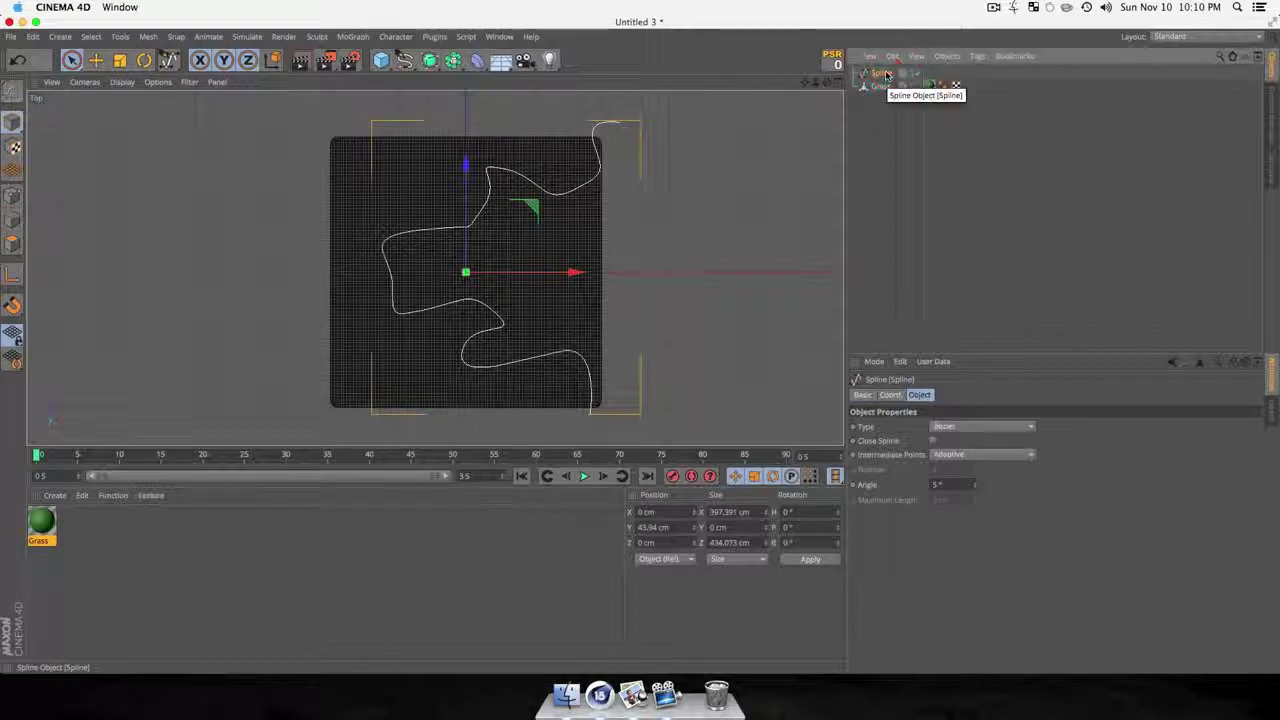
pyautogui.press('Return')
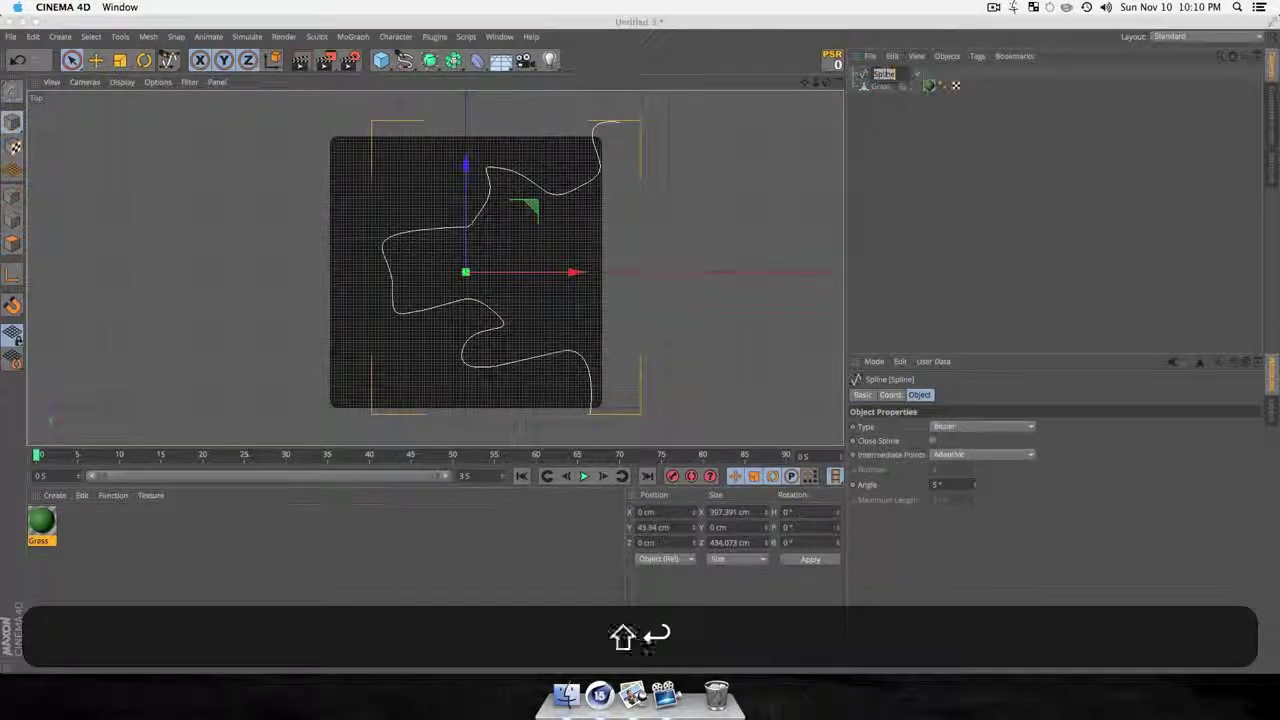
pyautogui.write('Road Spline')
pyautogui.press('Return')
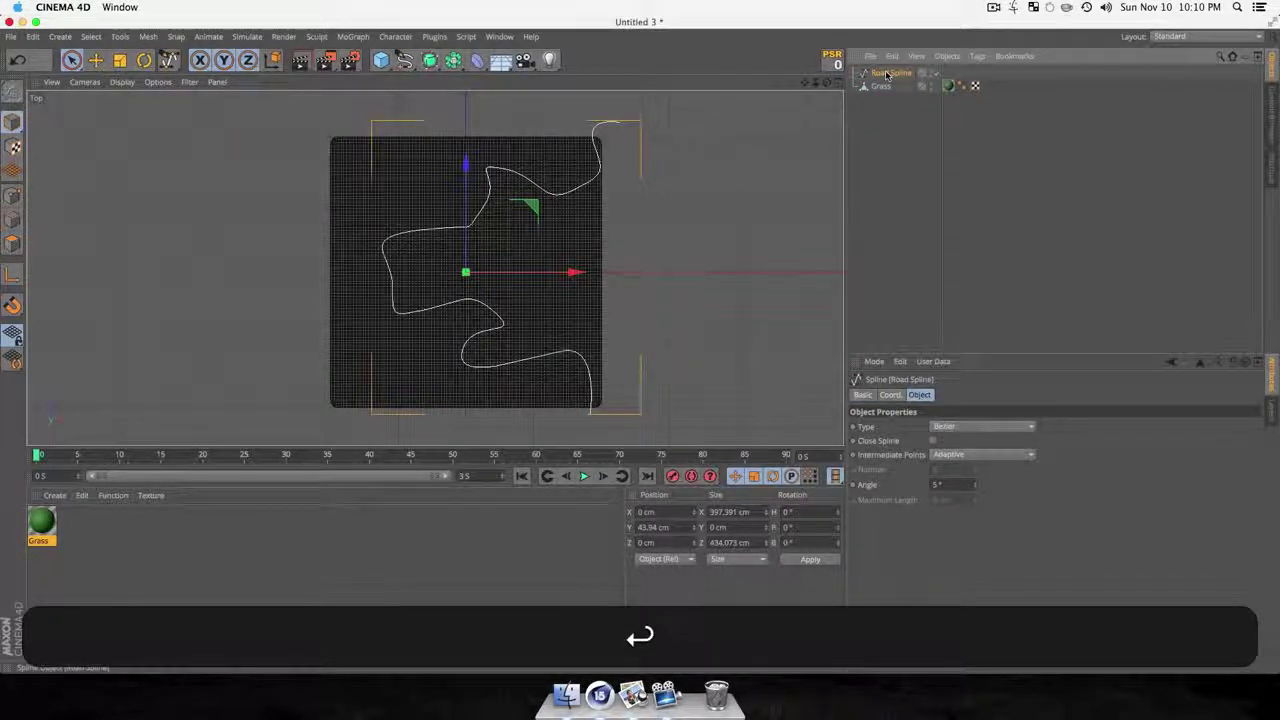
# Detach the mesh Spline commands as a floating palette in the viewport.
pyautogui.click(147, 37)
pyautogui.moveTo(157, 128)
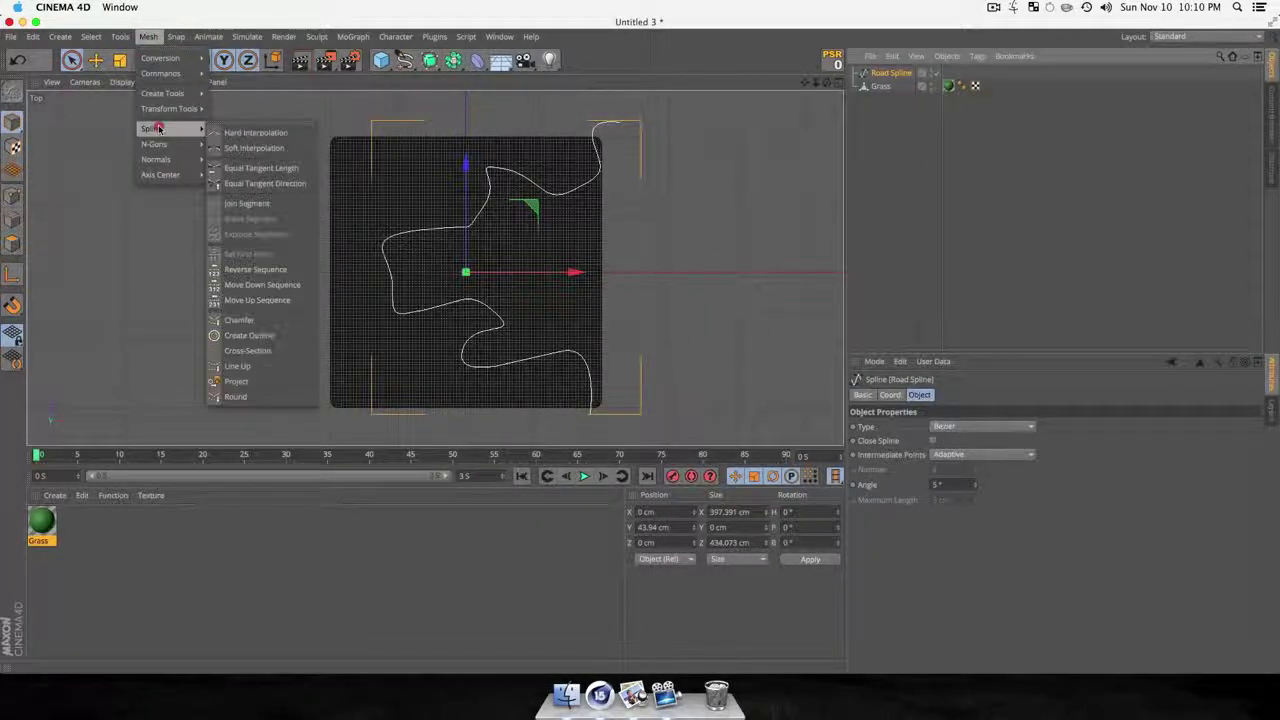
pyautogui.click(247, 124)
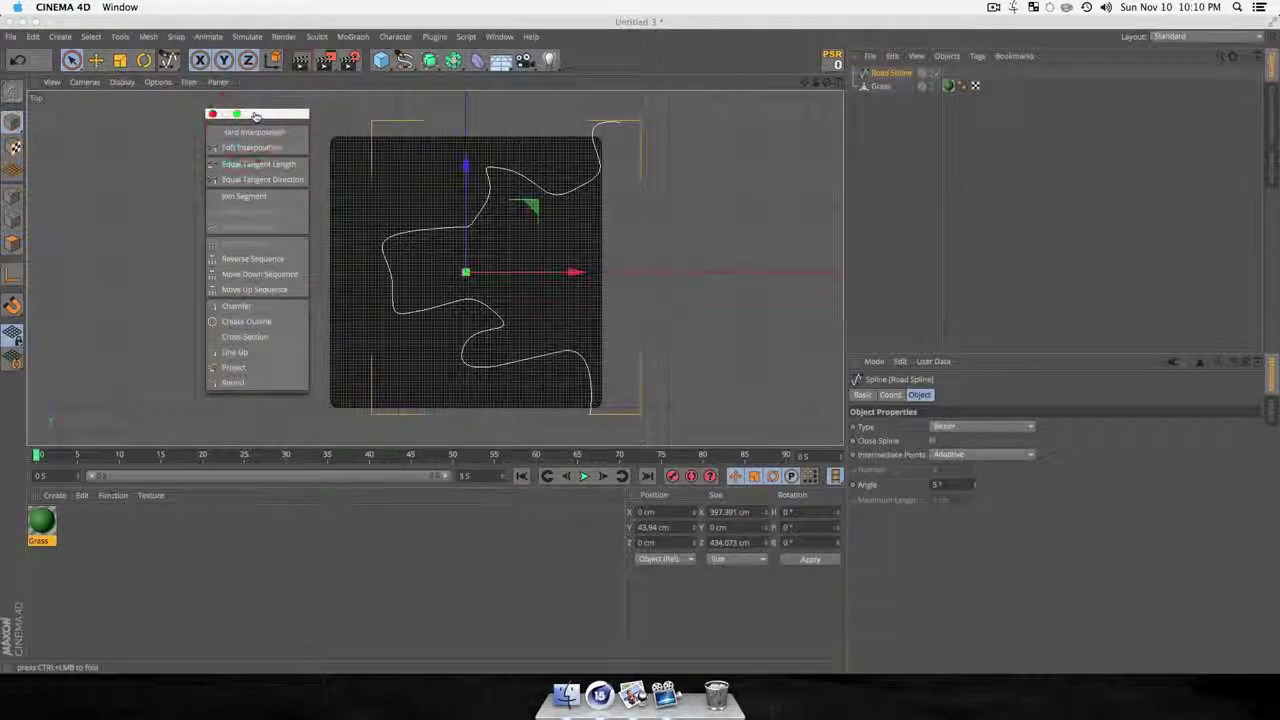
pyautogui.click(147, 37)
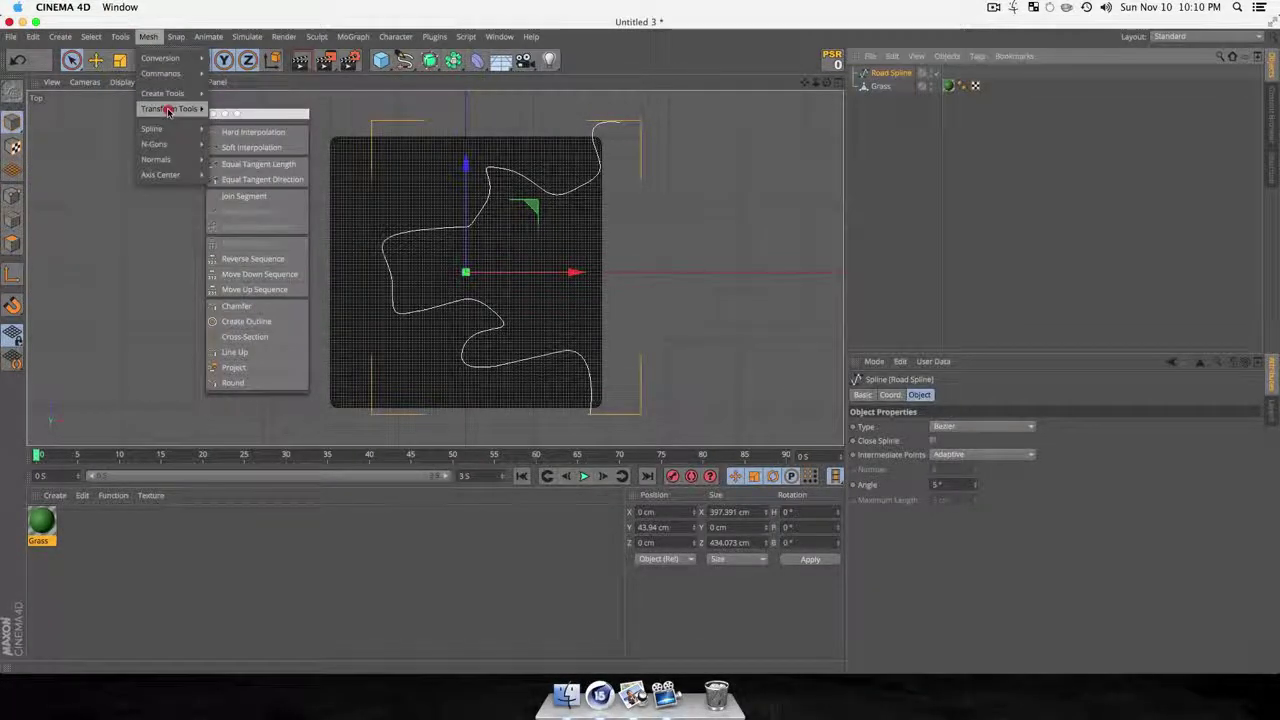
pyautogui.moveTo(198, 140)
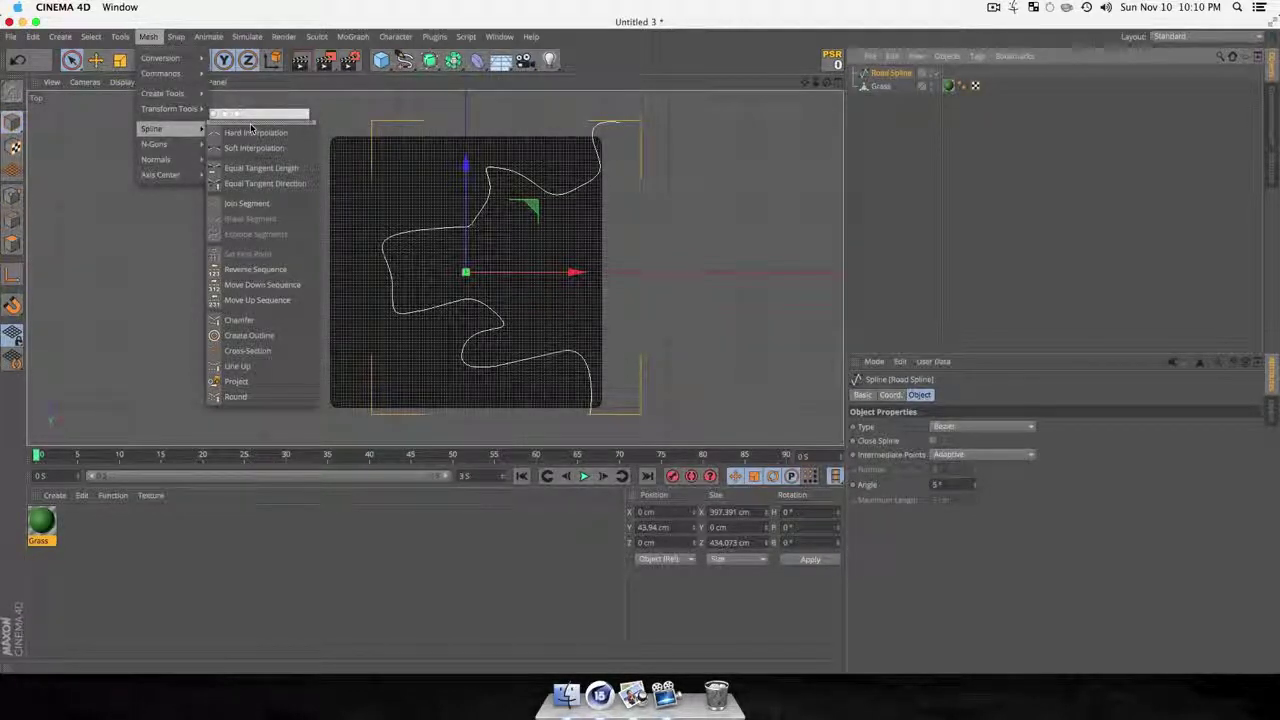
pyautogui.click(251, 116)
pyautogui.moveTo(256, 114); pyautogui.dragTo(257, 228)
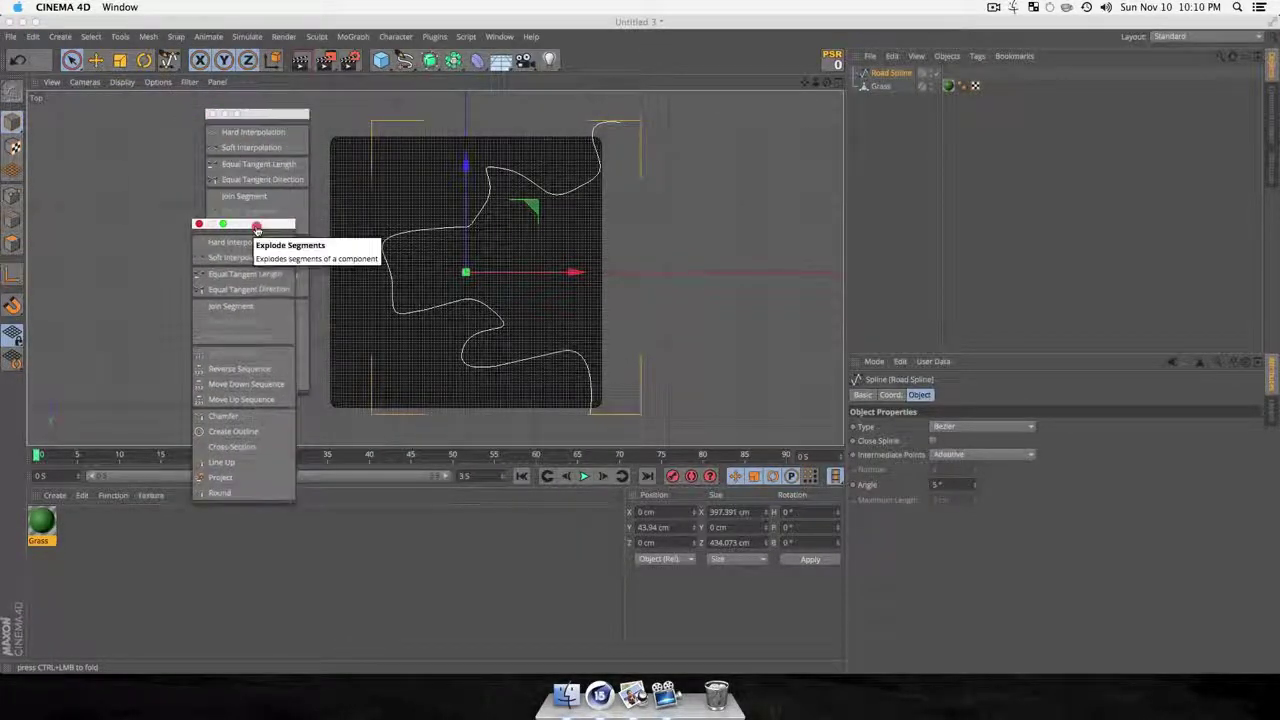
pyautogui.click(198, 224)
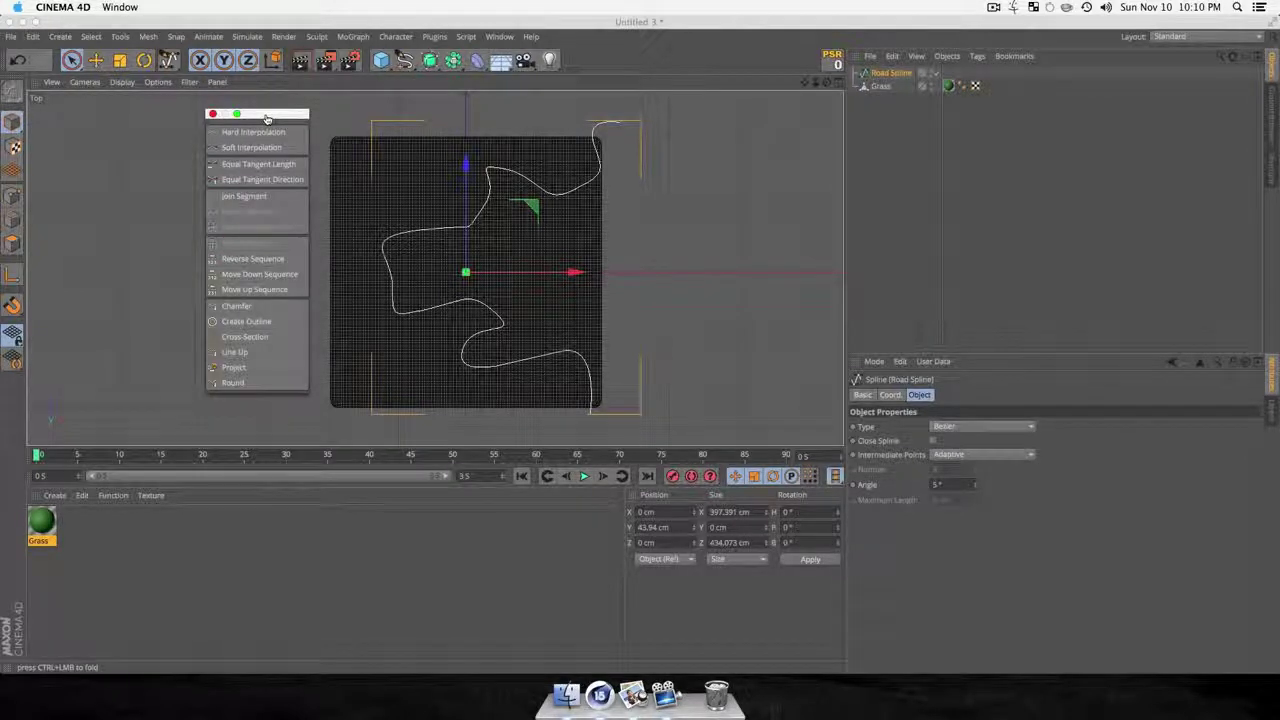
# Place the floating spline palette beside the terrain, switch to point editing and select all points of the Road Spline.
pyautogui.moveTo(266, 118); pyautogui.dragTo(781, 138)
pyautogui.click(898, 72)
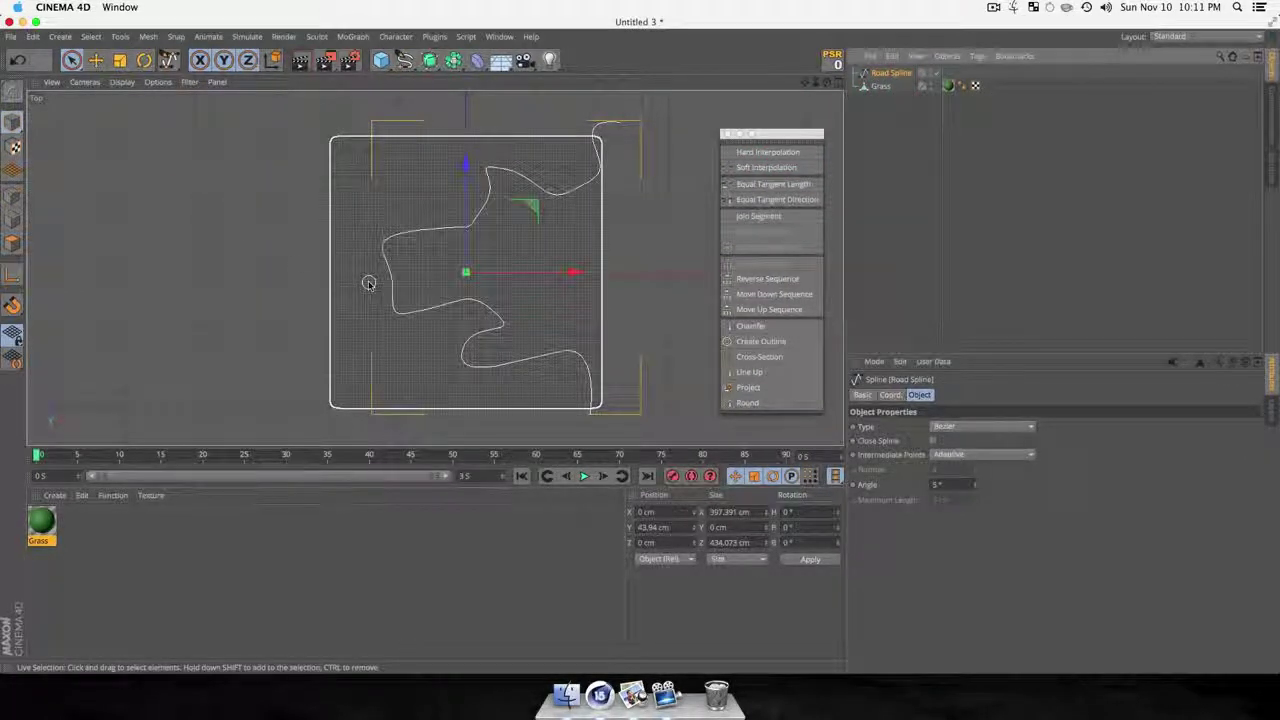
pyautogui.press('v')
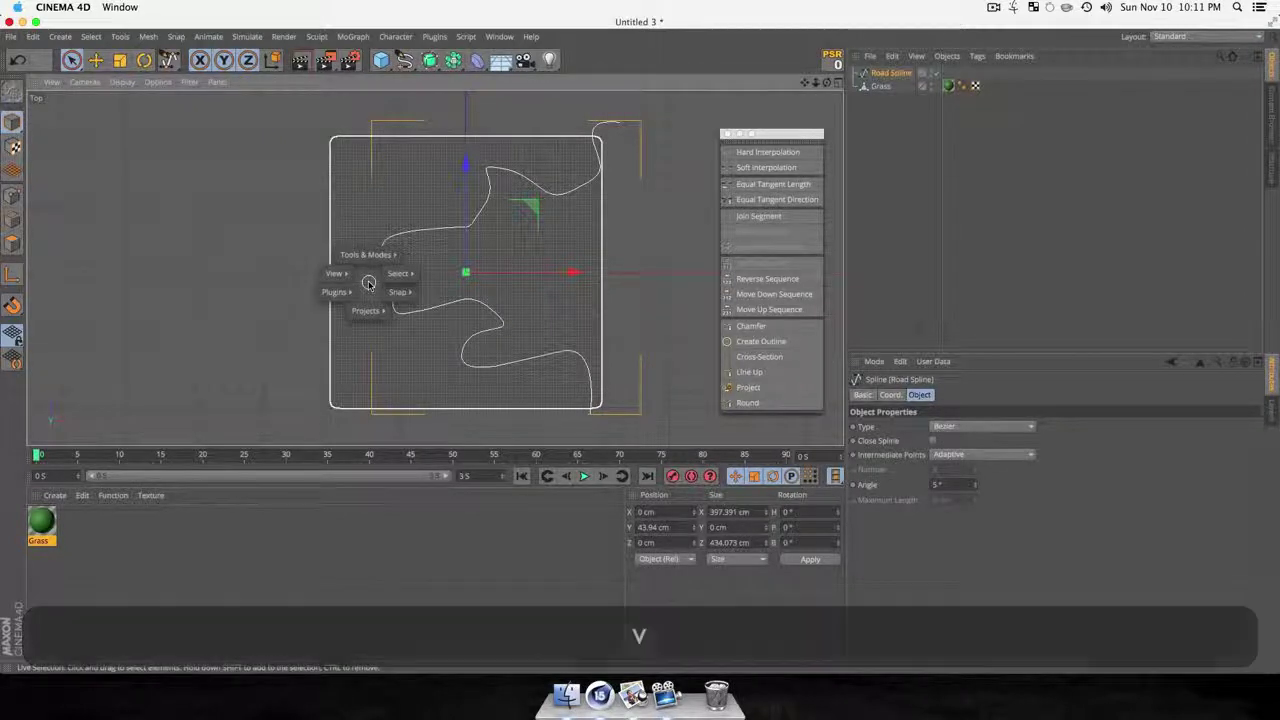
pyautogui.moveTo(400, 275)
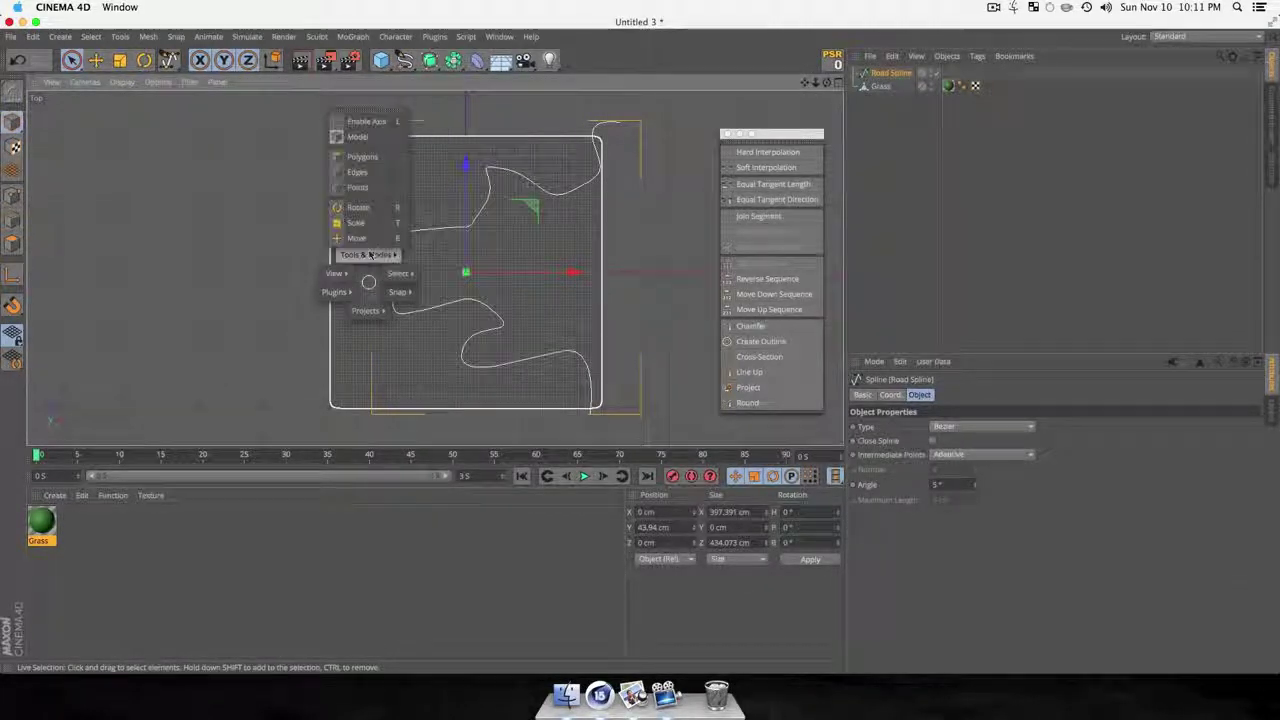
pyautogui.click(366, 194)
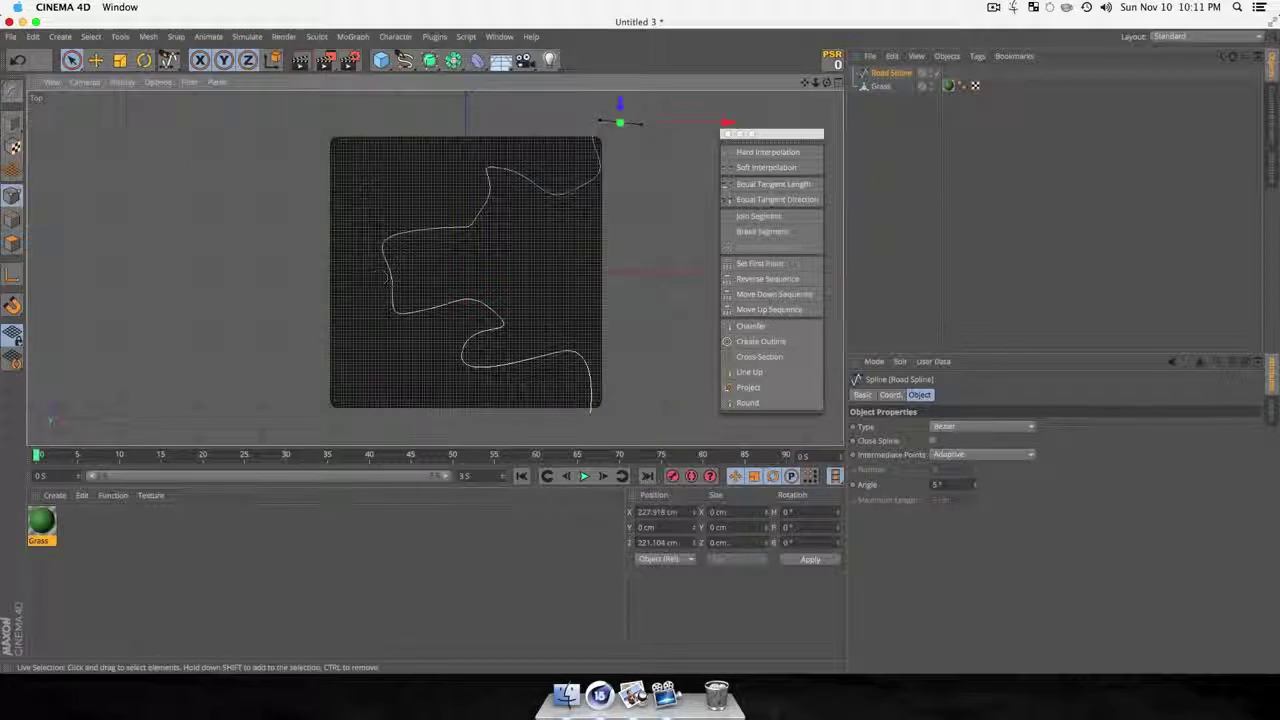
pyautogui.press('super+a')
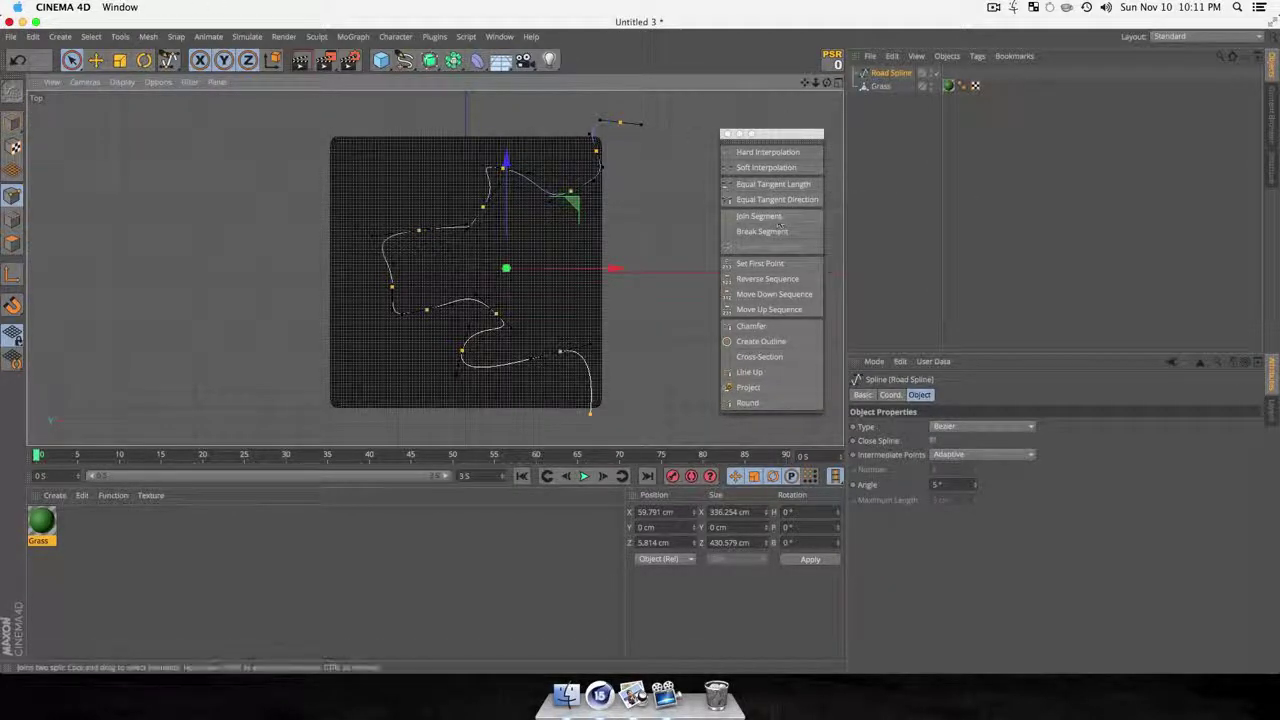
# Activate the Round command for the selected spline points and set it to 83 points with the Linear type.
pyautogui.click(148, 36)
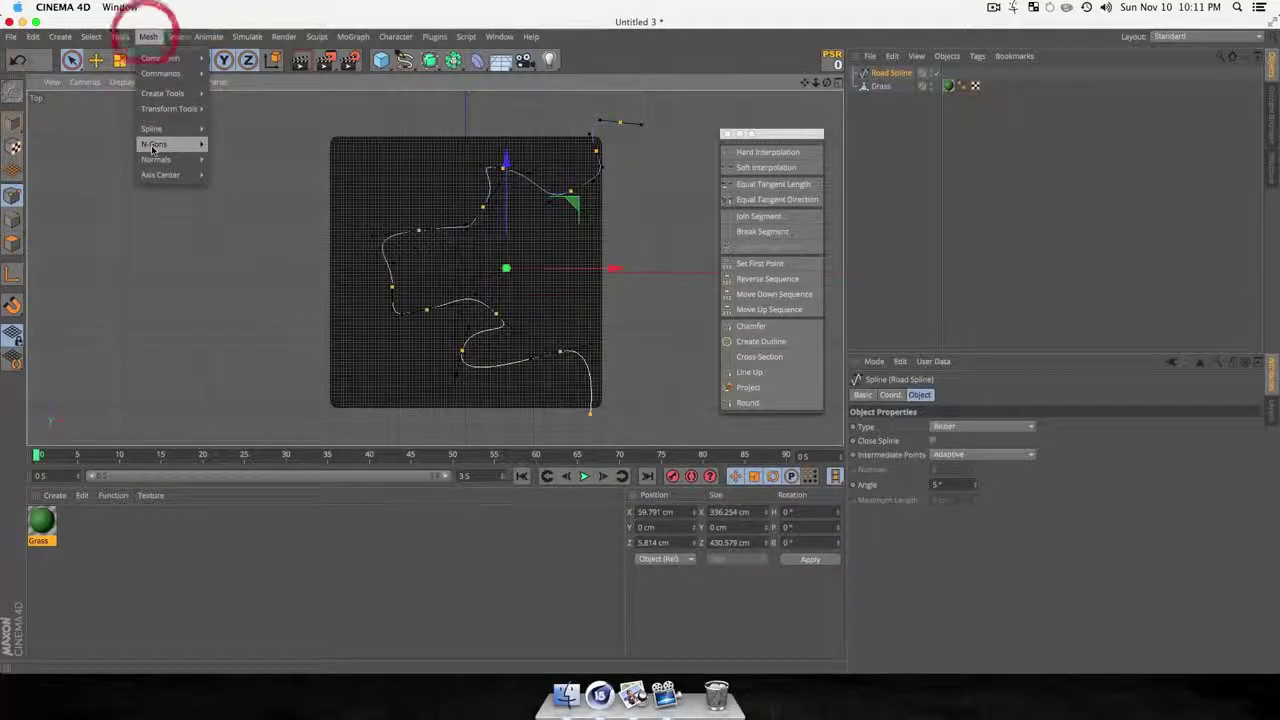
pyautogui.moveTo(152, 128)
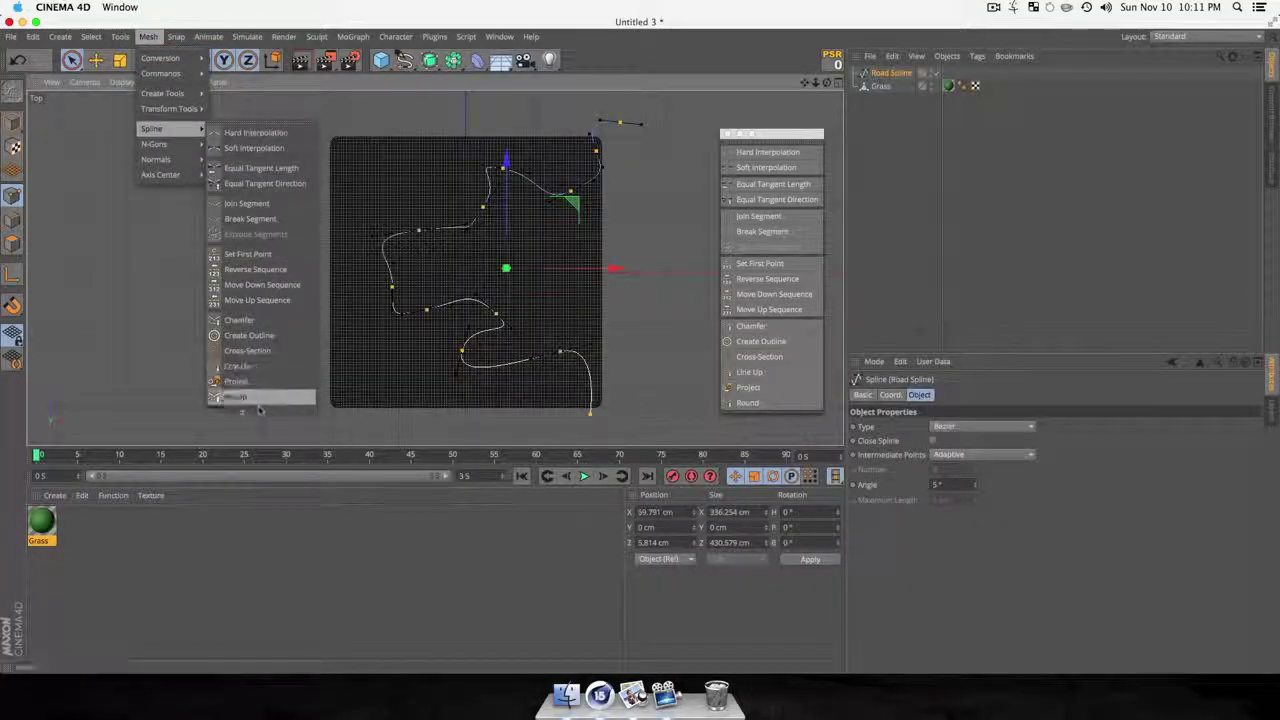
pyautogui.click(1277, 159)
pyautogui.click(752, 402)
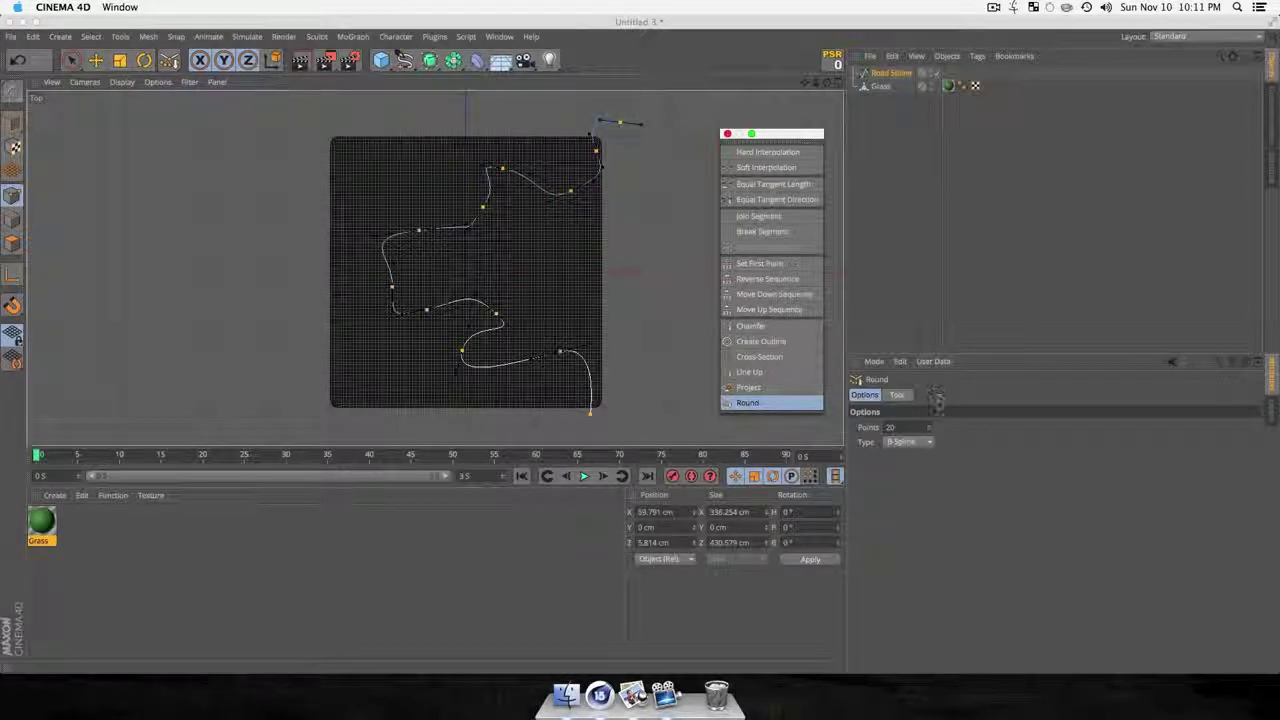
pyautogui.moveTo(929, 428); pyautogui.dragTo(929, 416)
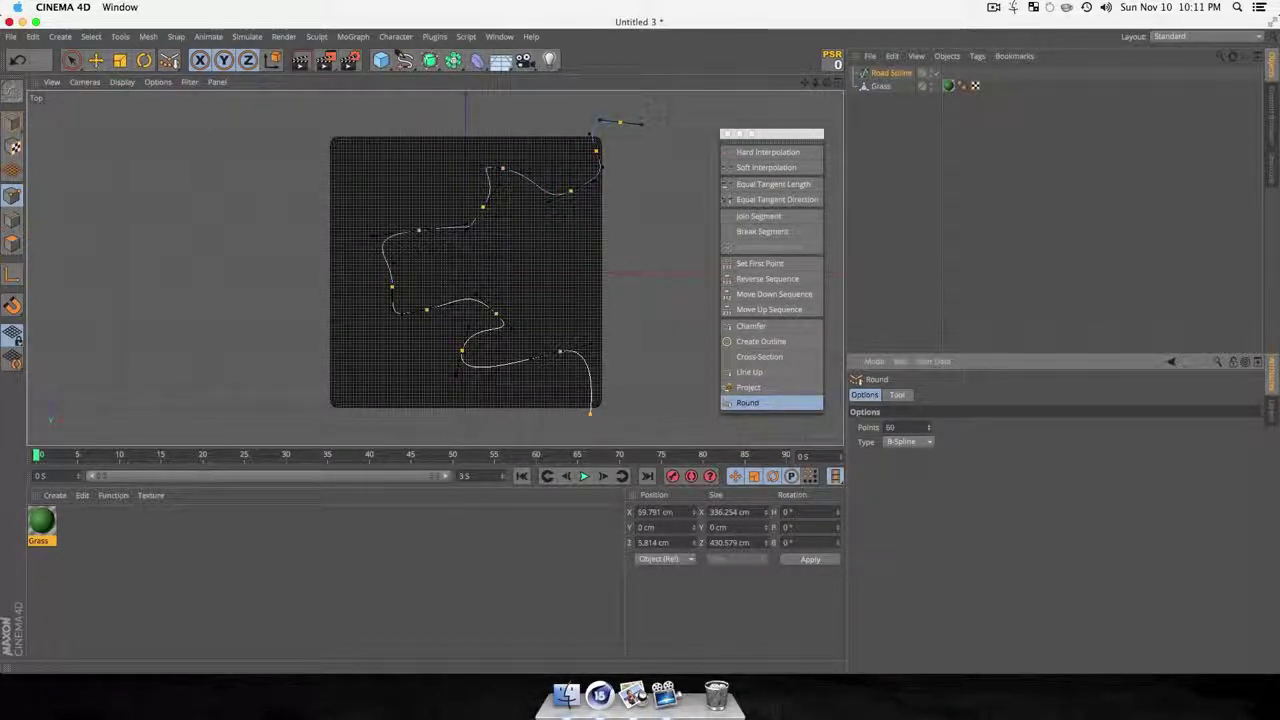
pyautogui.click(908, 441)
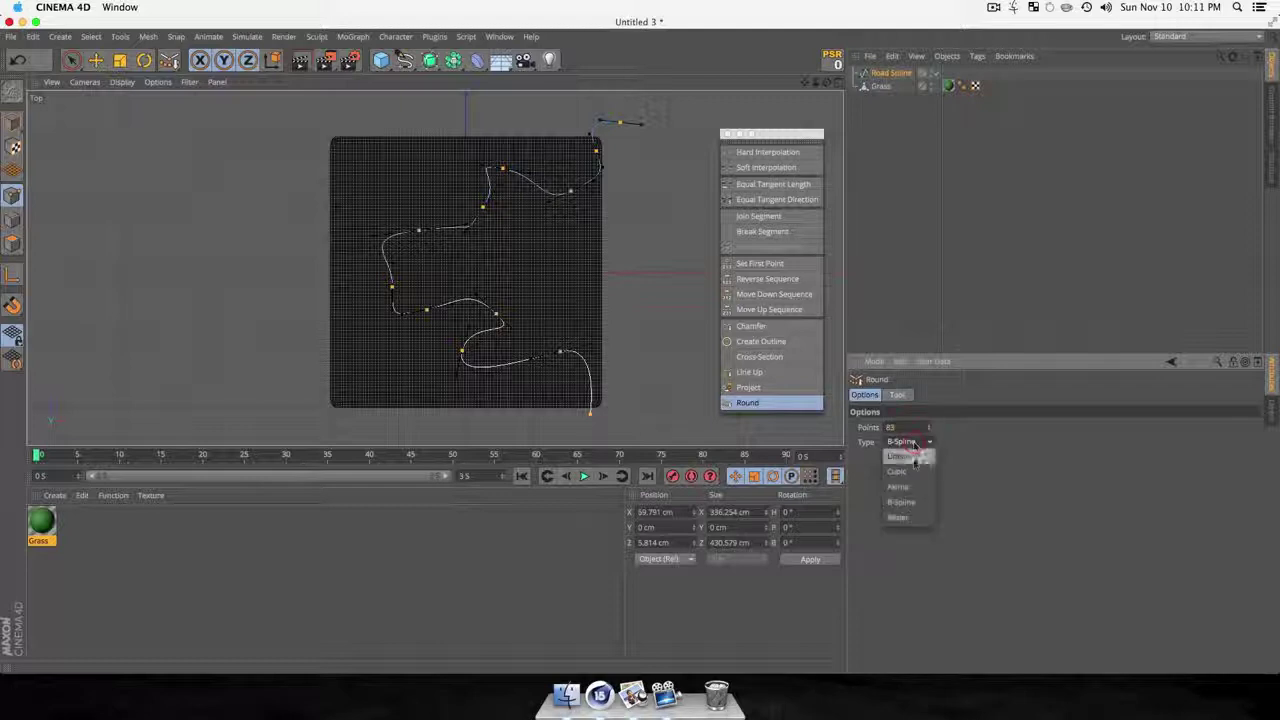
pyautogui.click(902, 457)
# Show the Round command's options and tool settings together, set 150 points and apply the rounding.
pyautogui.click(897, 394)
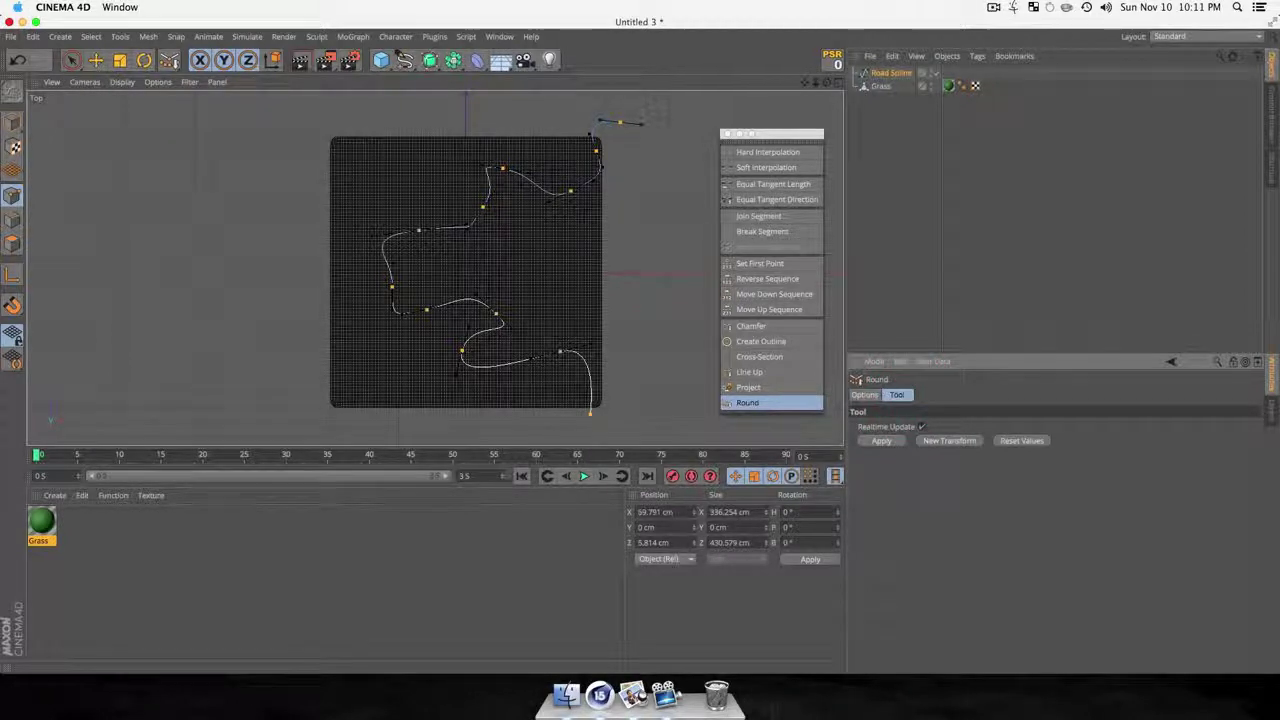
pyautogui.click(864, 394)
pyautogui.keyDown('shift'); pyautogui.click(897, 394); pyautogui.keyUp('shift')
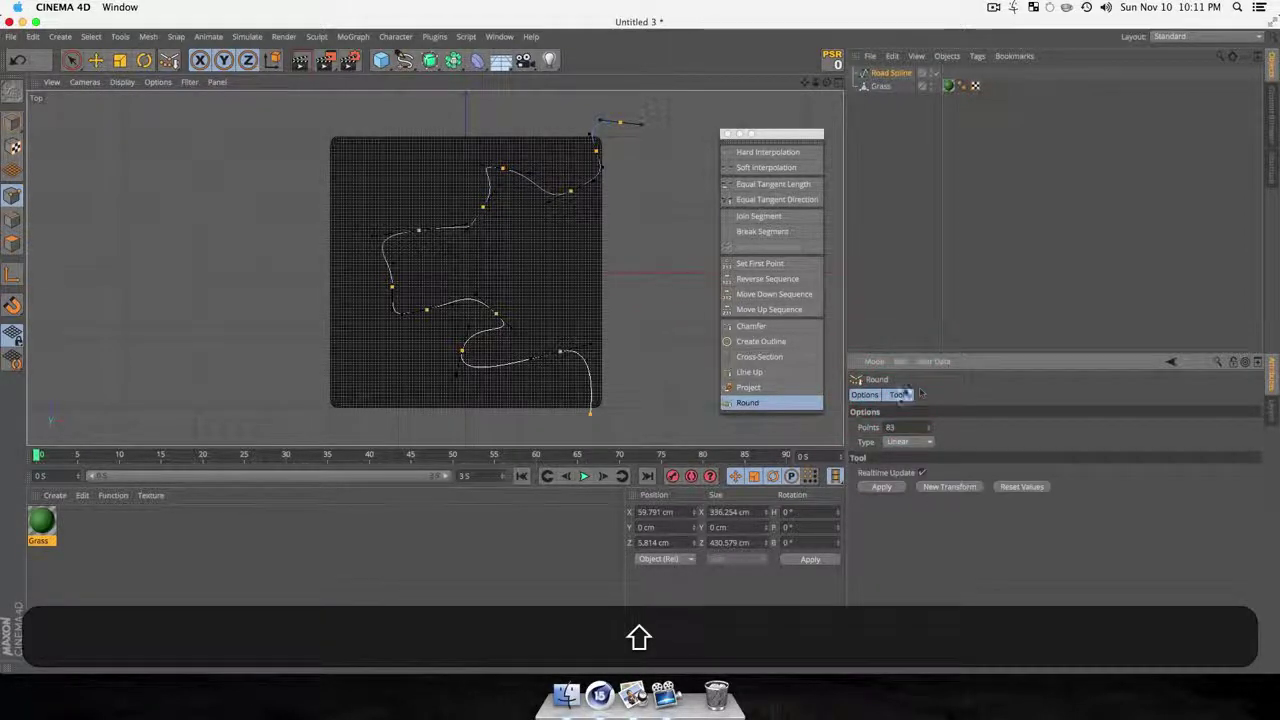
pyautogui.click(864, 394)
pyautogui.click(898, 395)
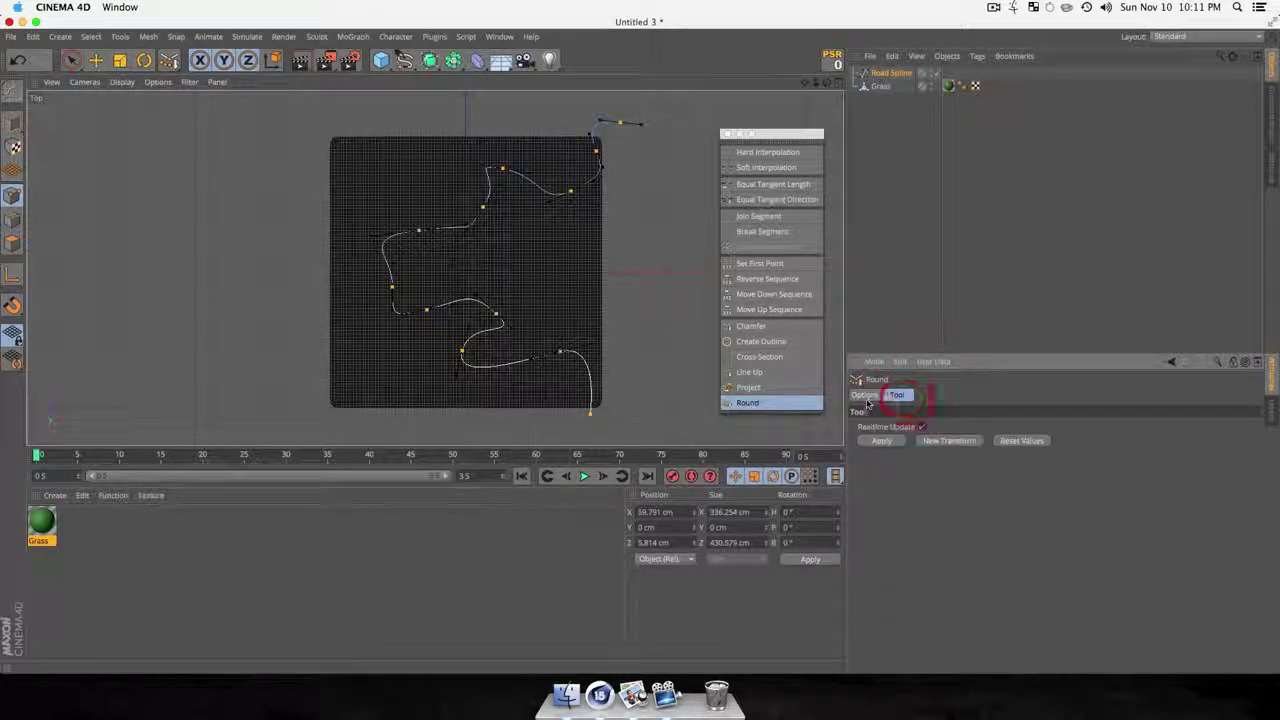
pyautogui.click(866, 395)
pyautogui.click(897, 395)
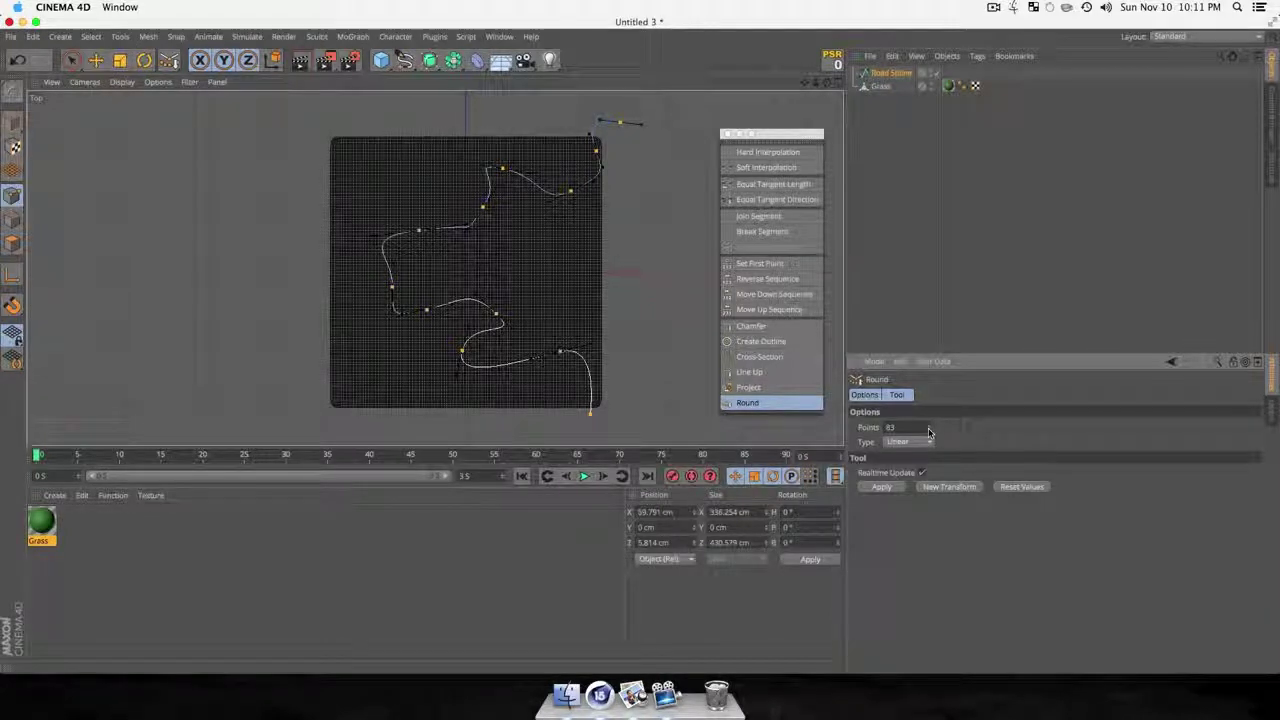
pyautogui.moveTo(915, 427); pyautogui.dragTo(882, 427)
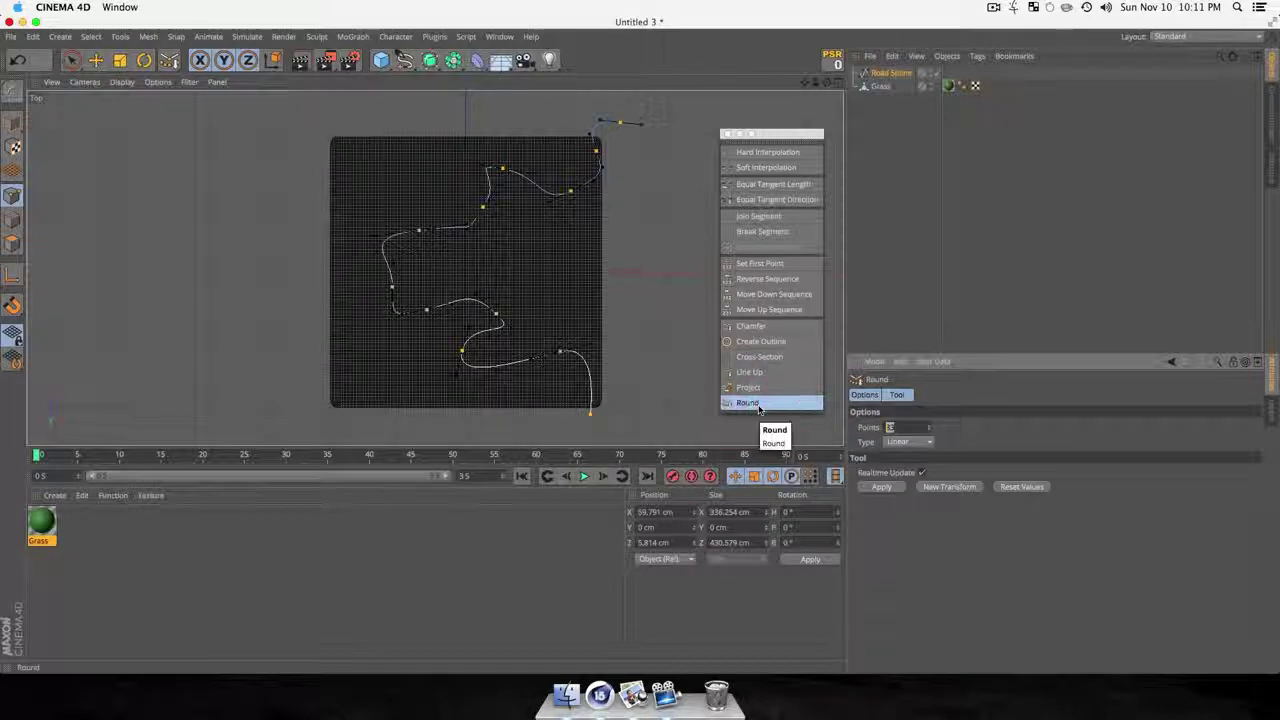
pyautogui.write('150')
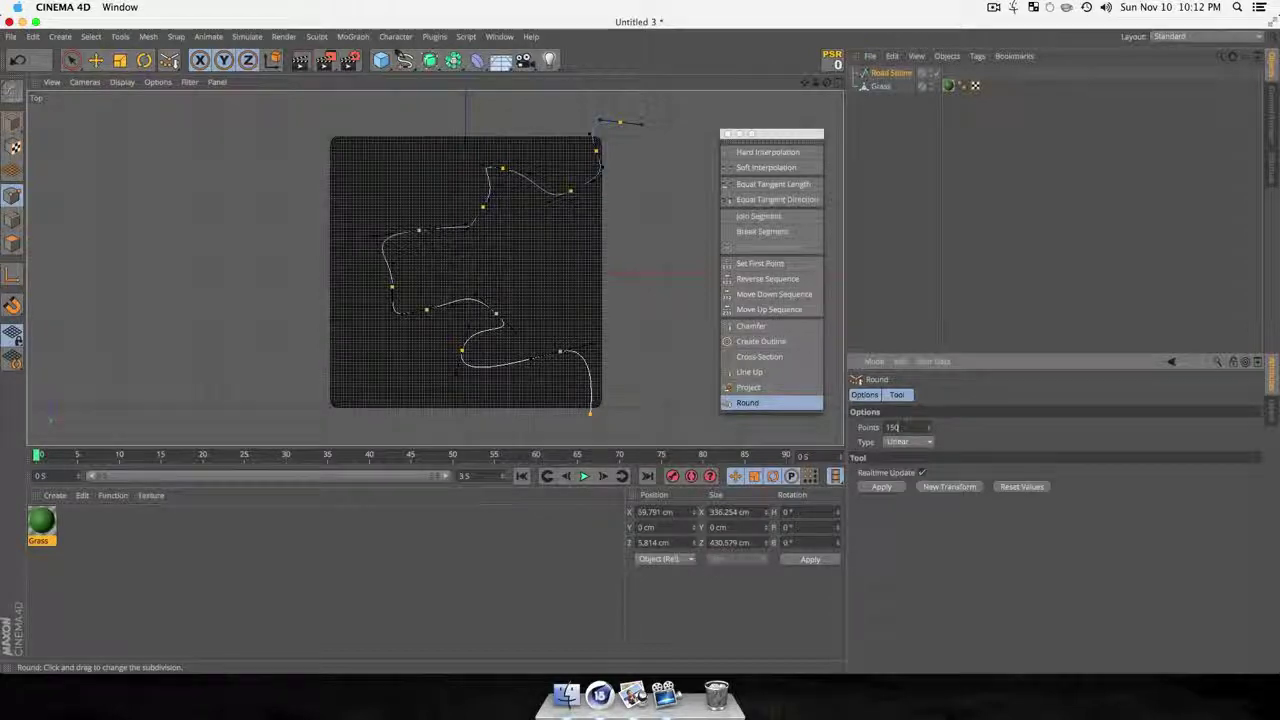
pyautogui.click(893, 487)
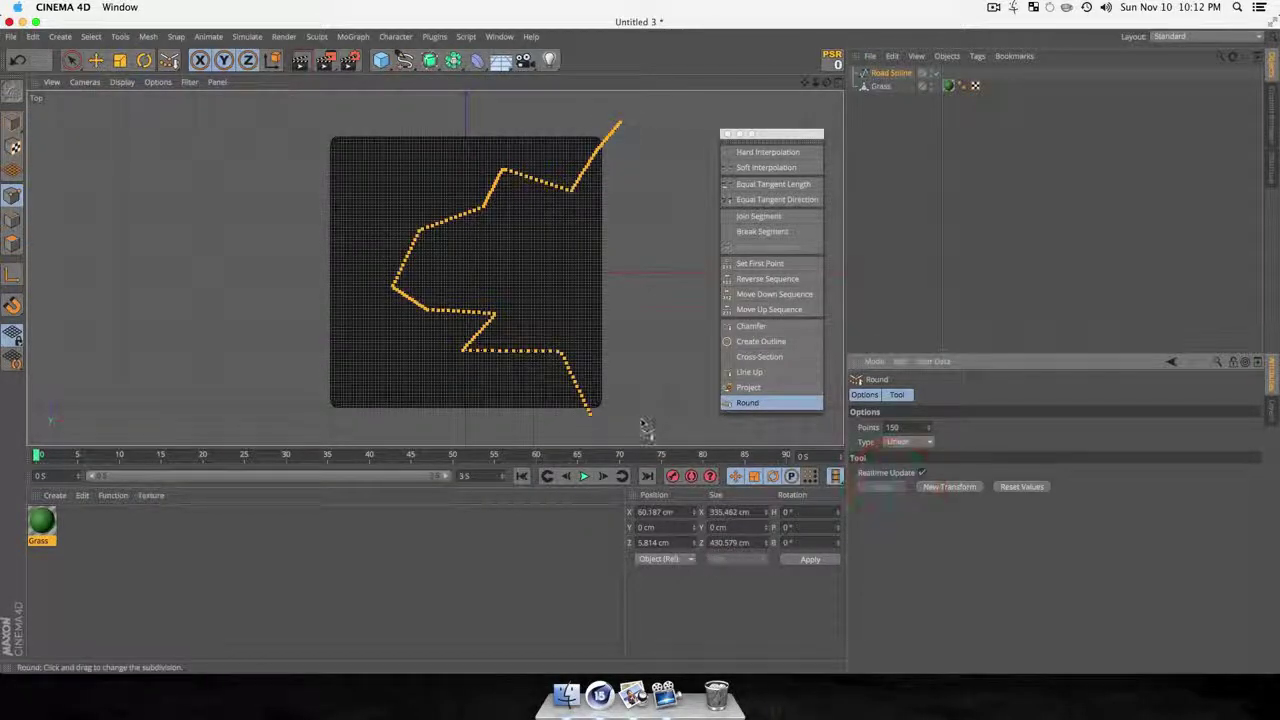
# Change the rounding type to Cubic, raise its point count to 260 and return to Live Selection.
pyautogui.click(905, 442)
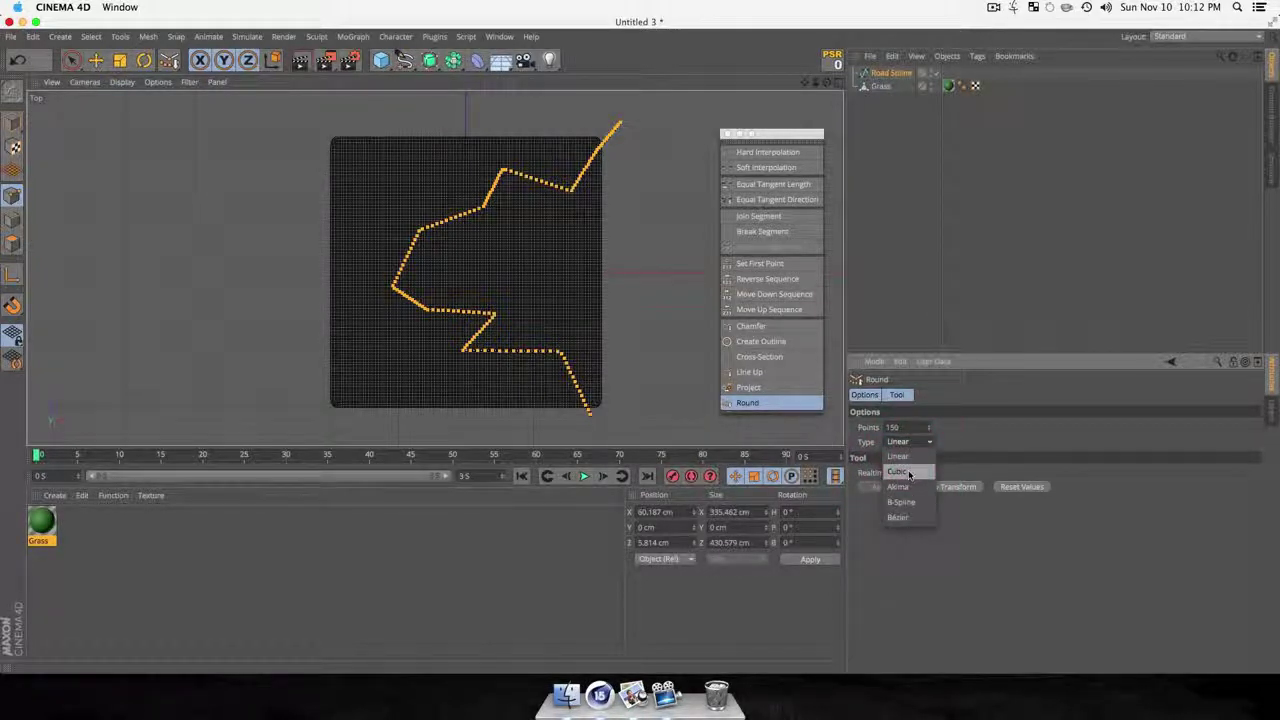
pyautogui.click(905, 471)
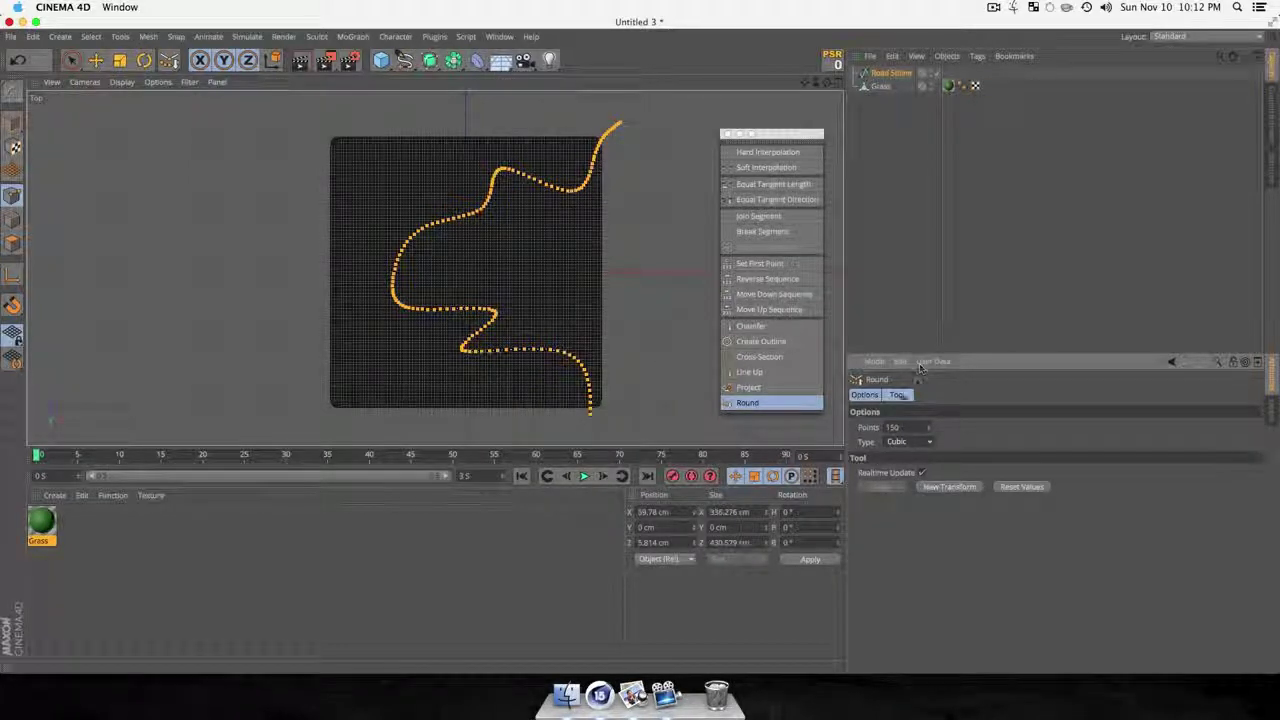
pyautogui.moveTo(928, 428); pyautogui.dragTo(928, 318)
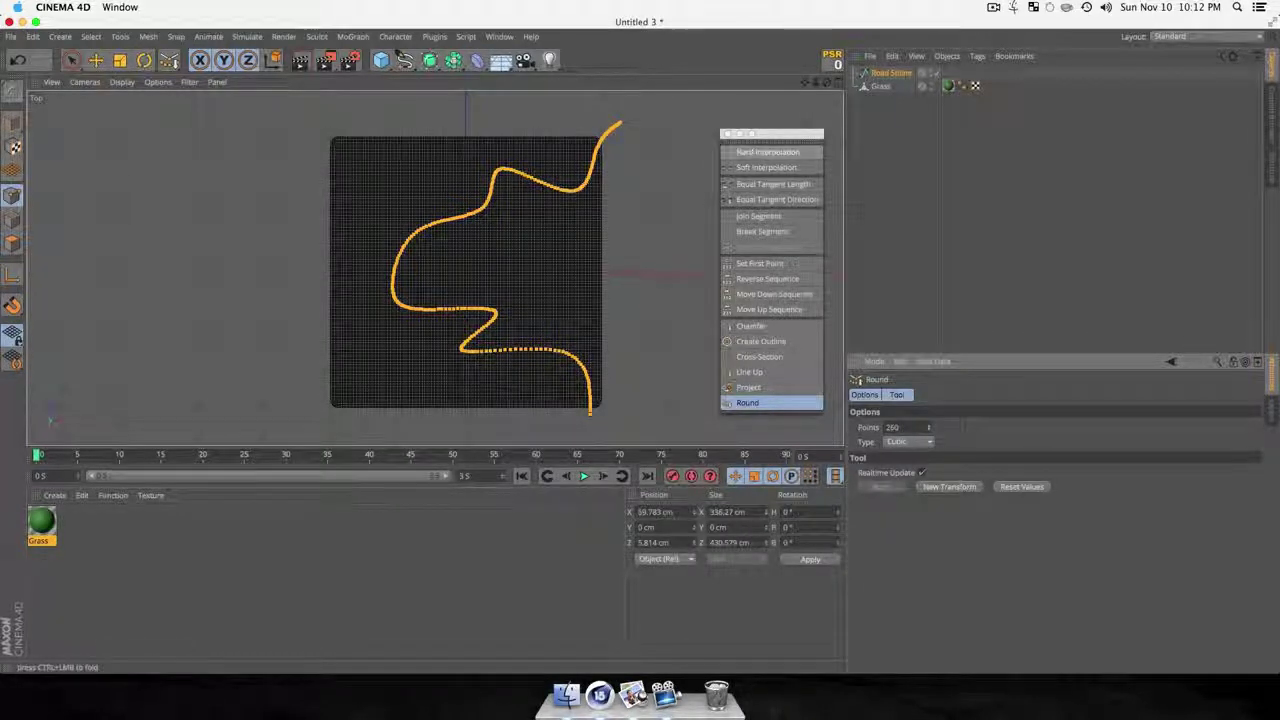
pyautogui.click(71, 60)
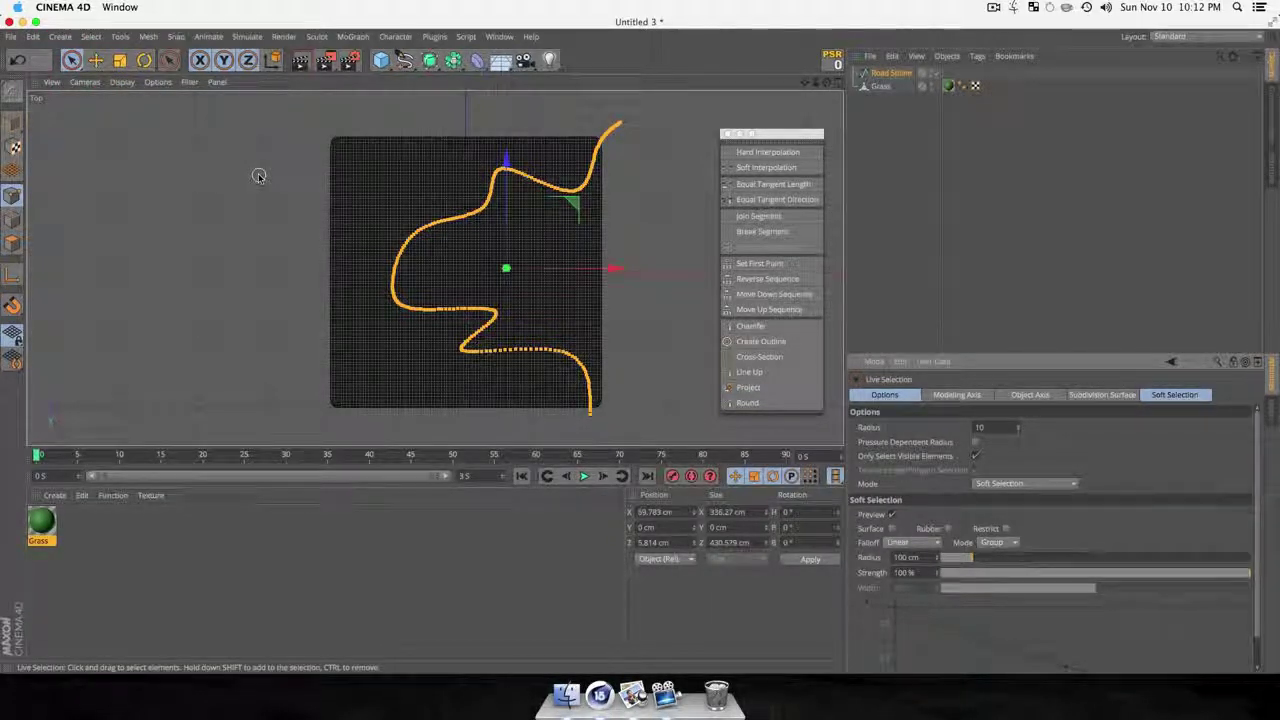
# Check the rounded spline in perspective, then project its points onto the terrain from the top view in View mode.
pyautogui.press('F1')
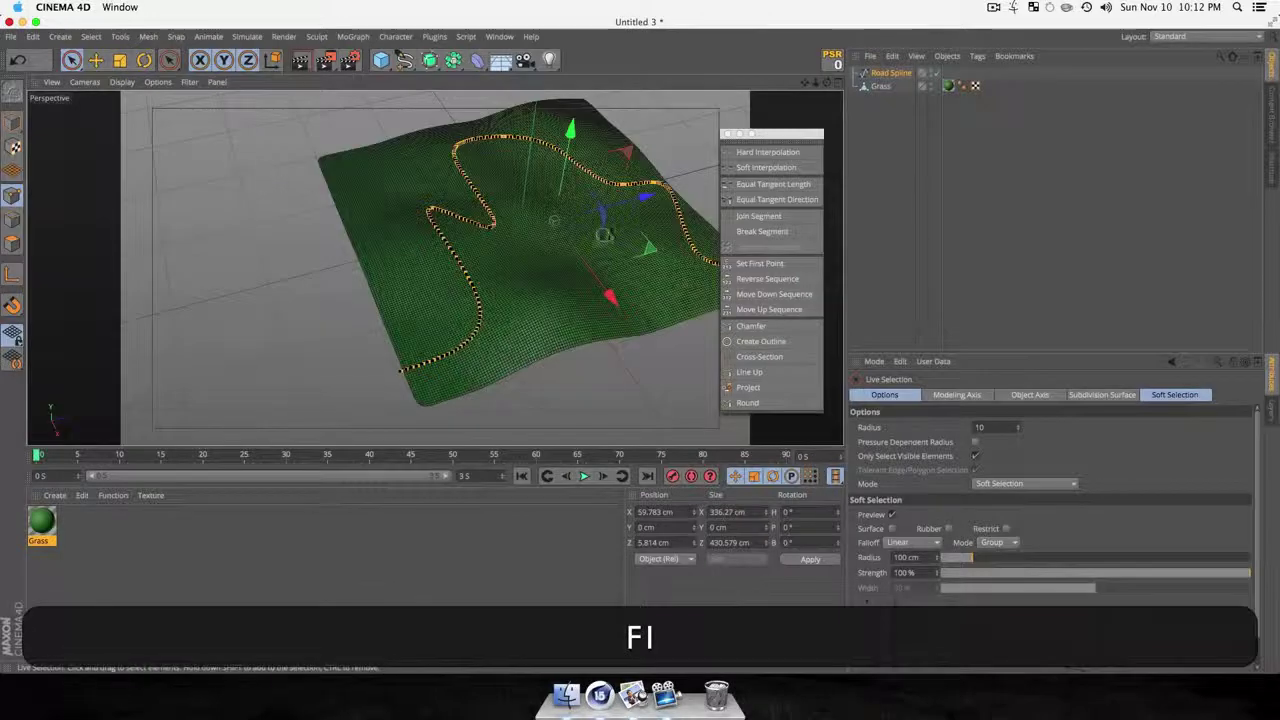
pyautogui.press('3')
pyautogui.moveTo(592, 302); pyautogui.dragTo(395, 270)
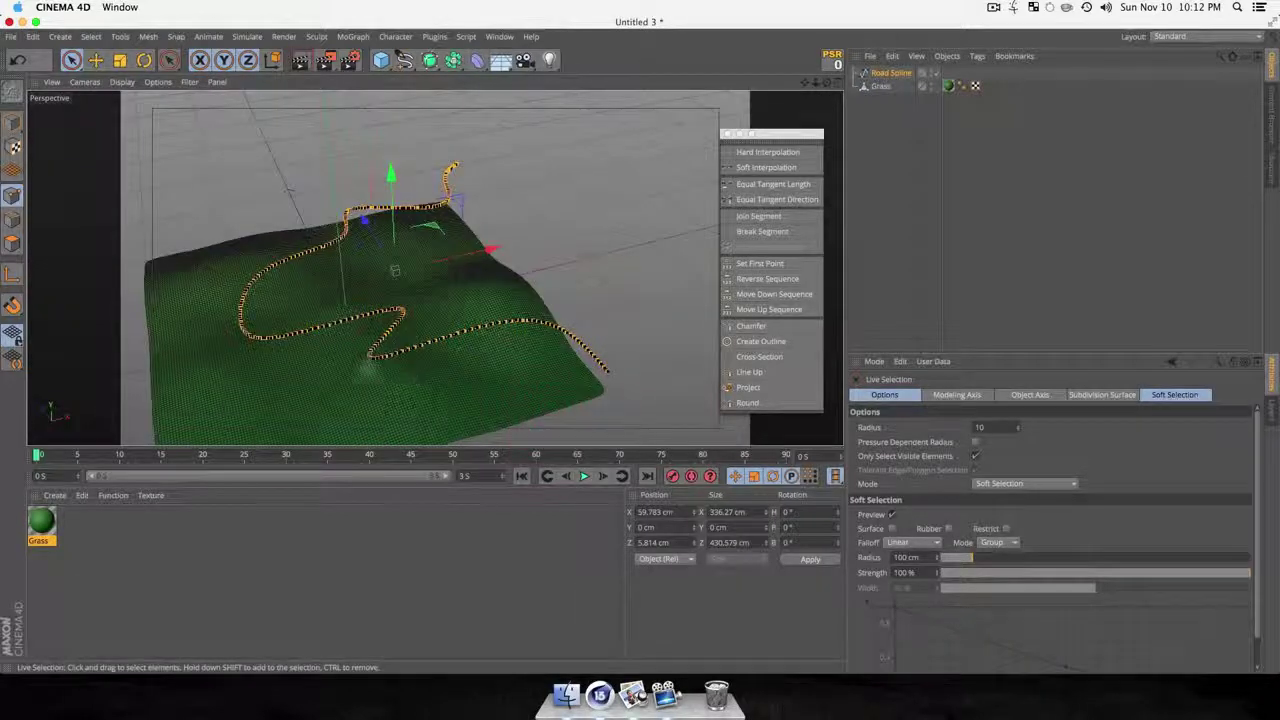
pyautogui.moveTo(556, 310); pyautogui.dragTo(354, 357)
pyautogui.moveTo(488, 247); pyautogui.dragTo(470, 322)
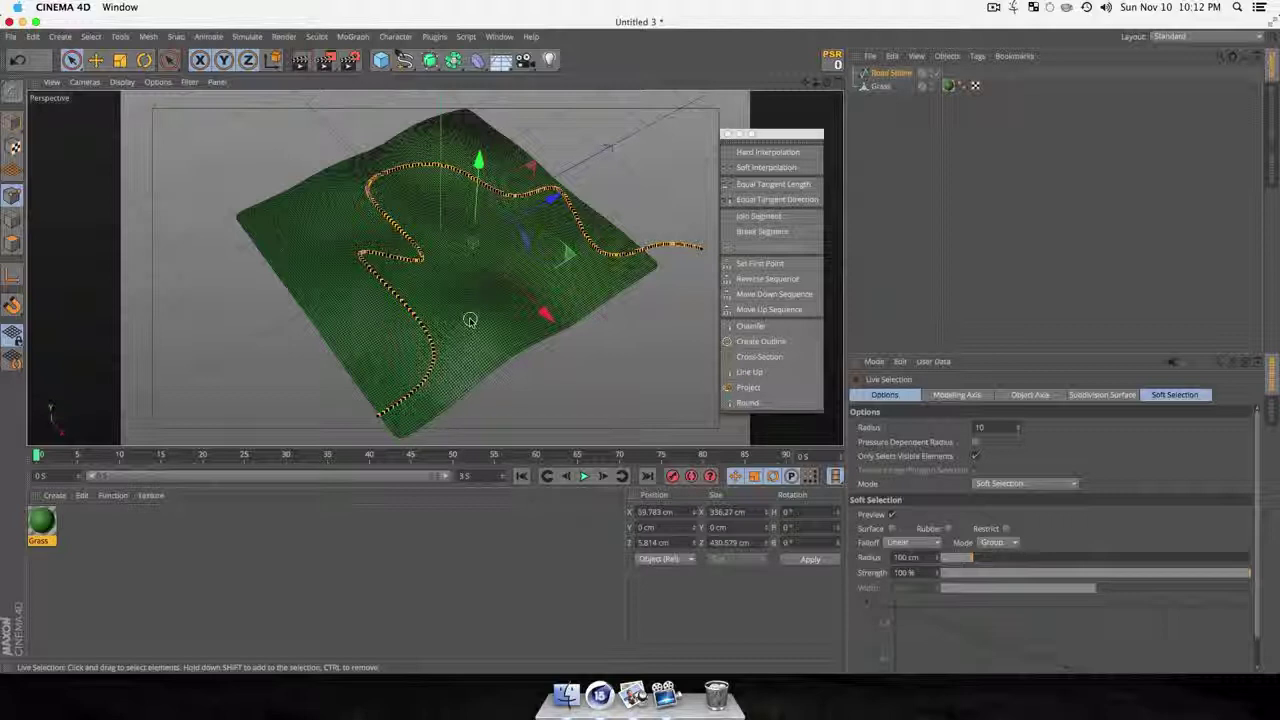
pyautogui.press('F2')
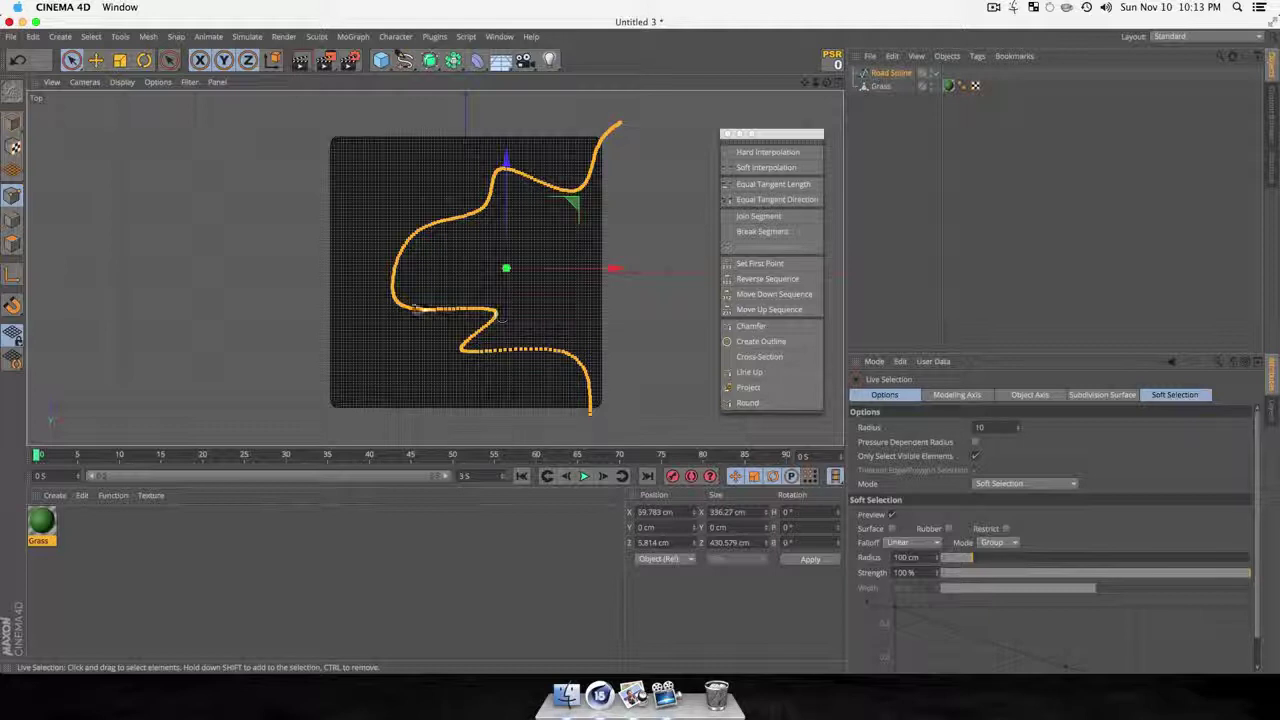
pyautogui.click(752, 387)
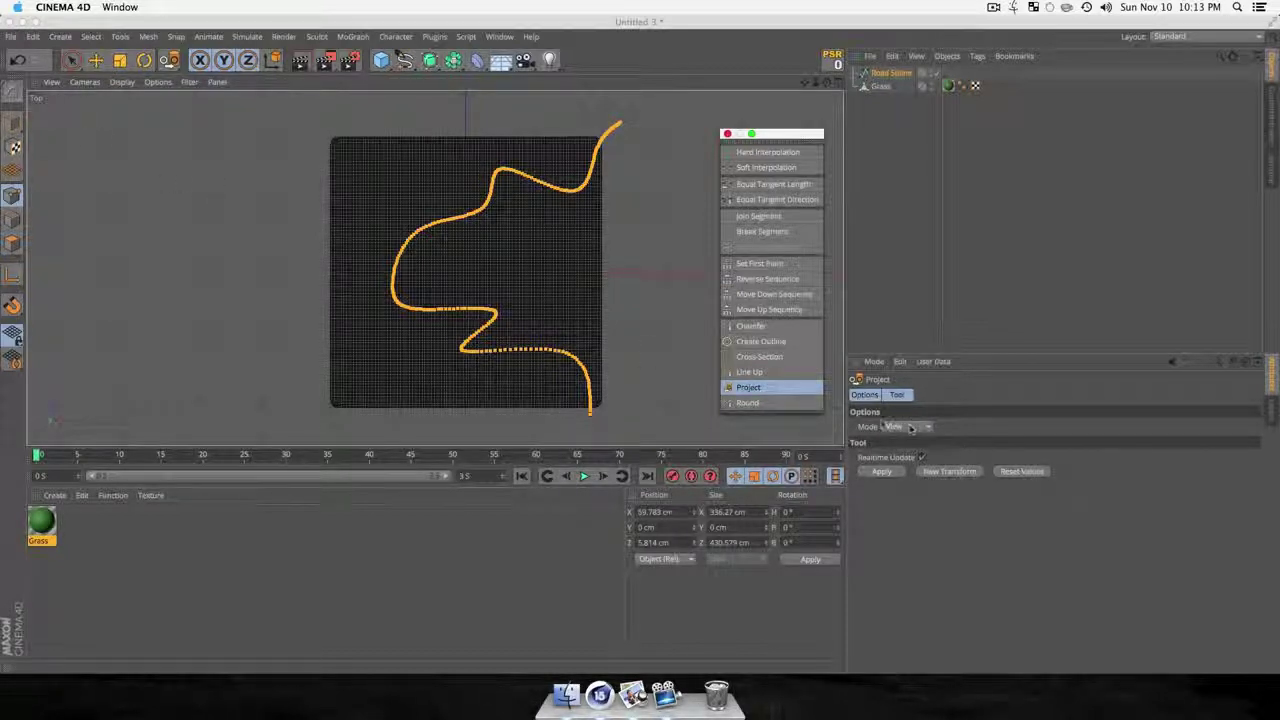
pyautogui.click(879, 472)
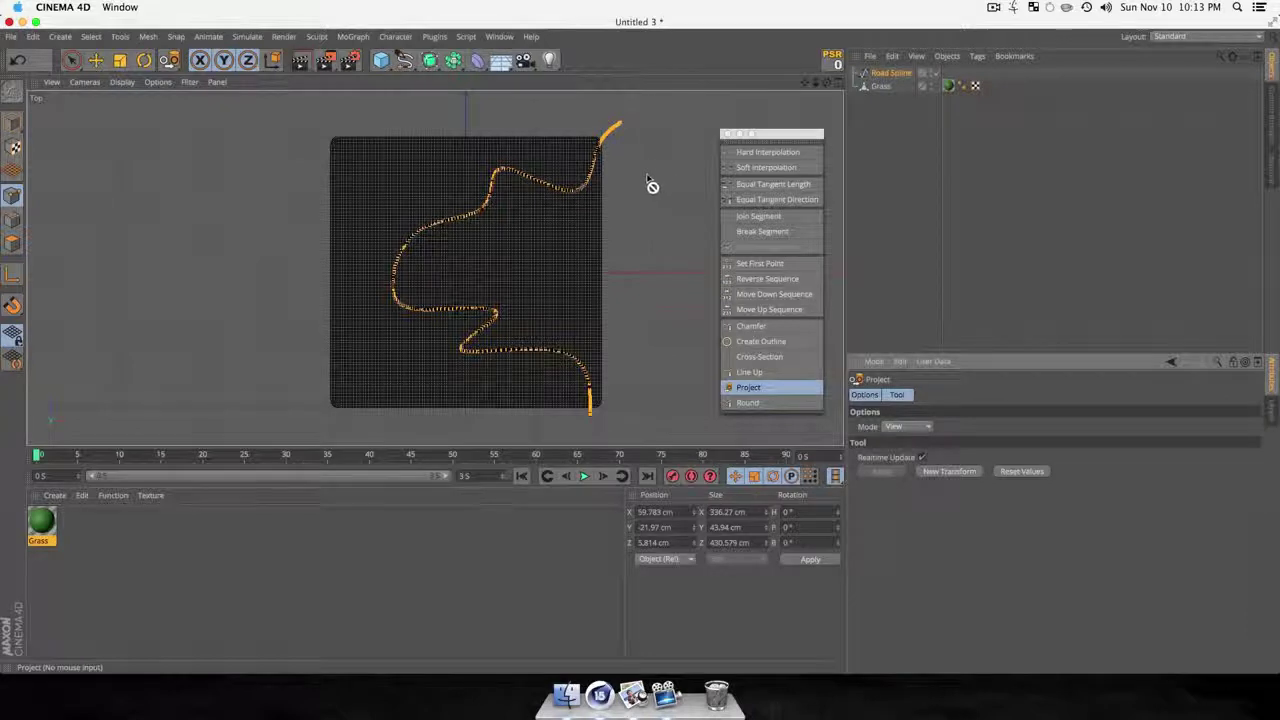
# Examine in the perspective view how the projected road spline follows the terrain surface, up to its end beyond the edge.
pyautogui.scroll(1, 652, 184)
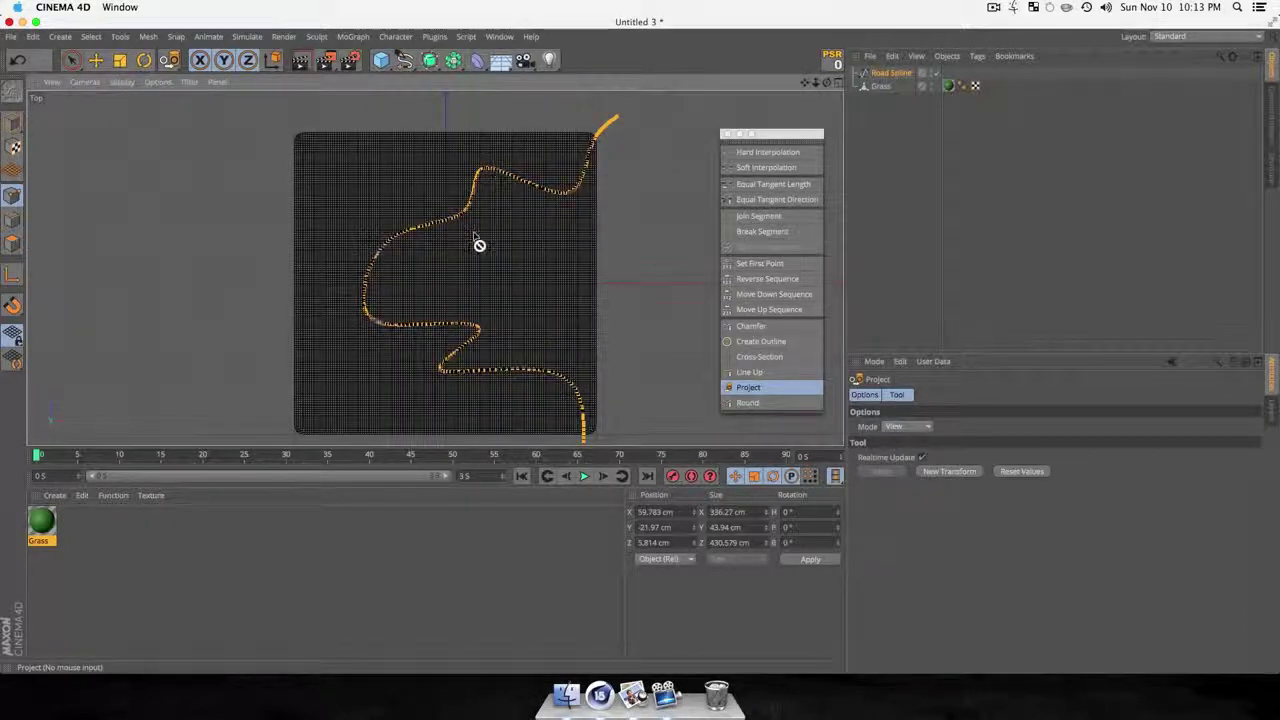
pyautogui.press('F1')
pyautogui.keyDown('alt'); pyautogui.moveTo(440, 317); pyautogui.dragTo(477, 306); pyautogui.keyUp('alt')
pyautogui.click(71, 60)
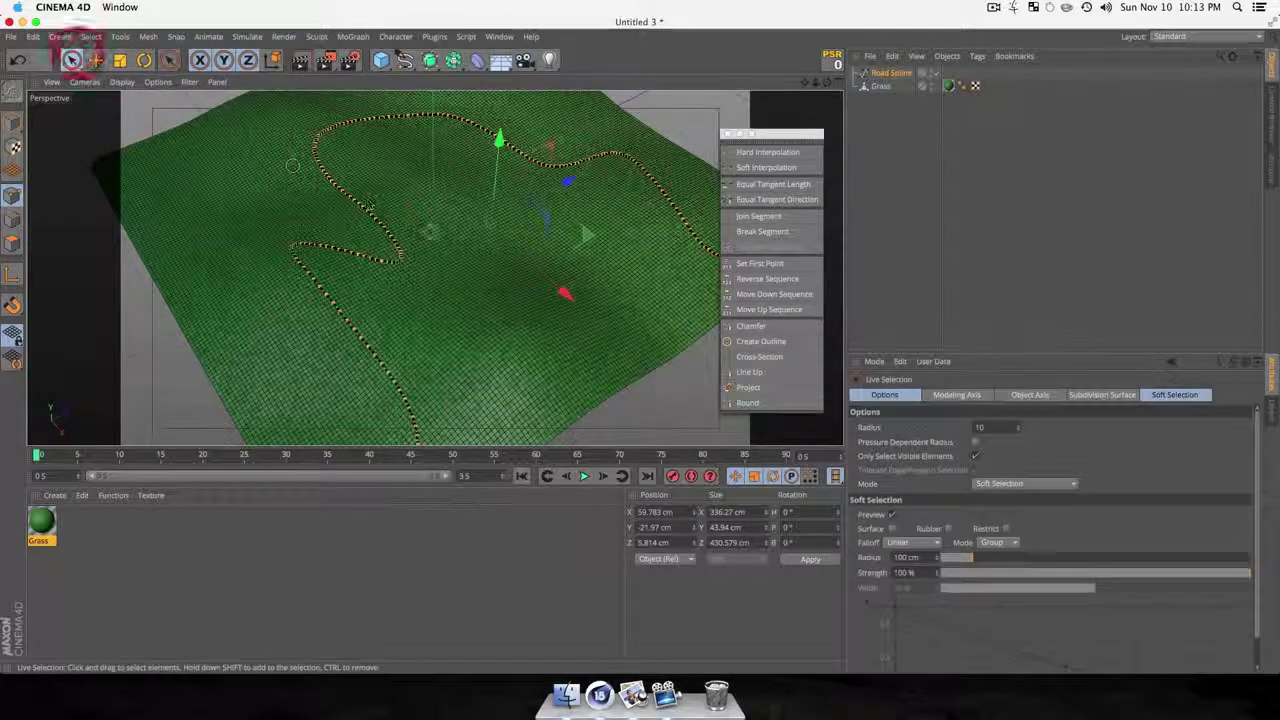
pyautogui.press('3')
pyautogui.moveTo(497, 321); pyautogui.dragTo(369, 137)
pyautogui.scroll(5, 389, 337)
pyautogui.press('3')
pyautogui.moveTo(387, 361); pyautogui.dragTo(543, 435)
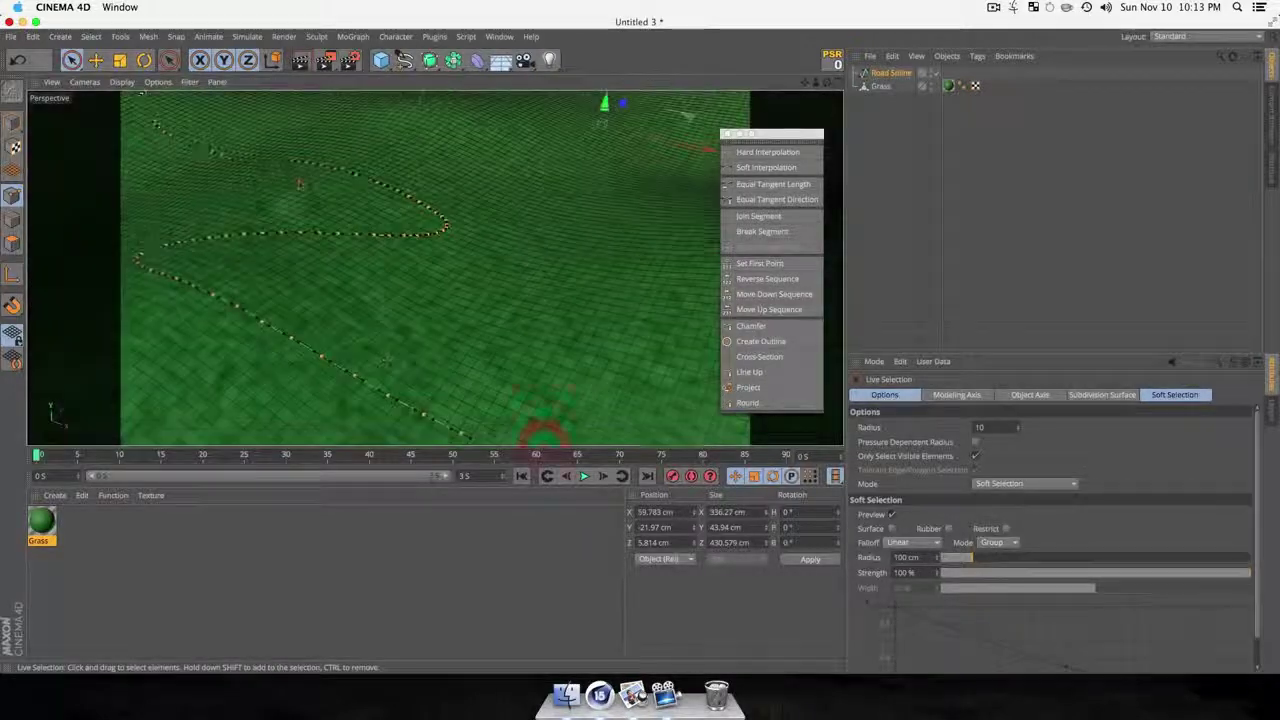
pyautogui.press('3')
pyautogui.moveTo(299, 183); pyautogui.dragTo(623, 343)
pyautogui.press('1')
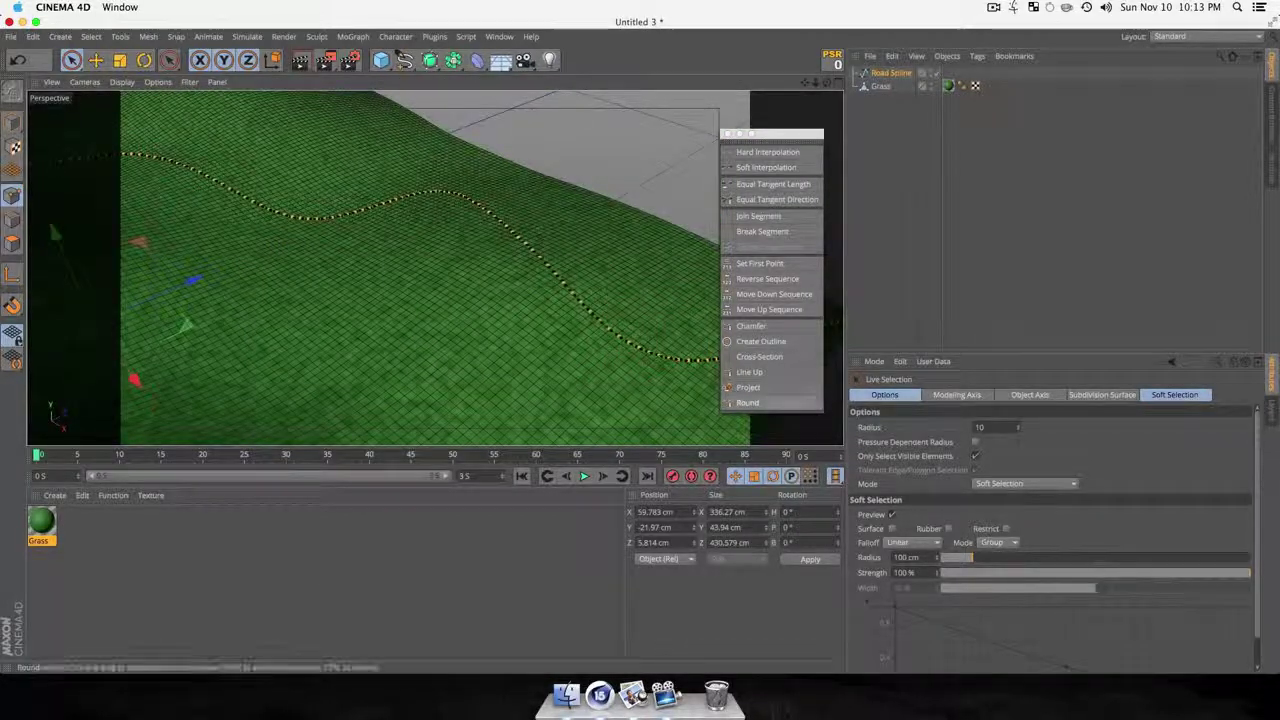
pyautogui.scroll(-10, 665, 354)
pyautogui.press('1')
pyautogui.moveTo(668, 355); pyautogui.dragTo(508, 333)
# Delete the selected points of the Road Spline.
pyautogui.press('3')
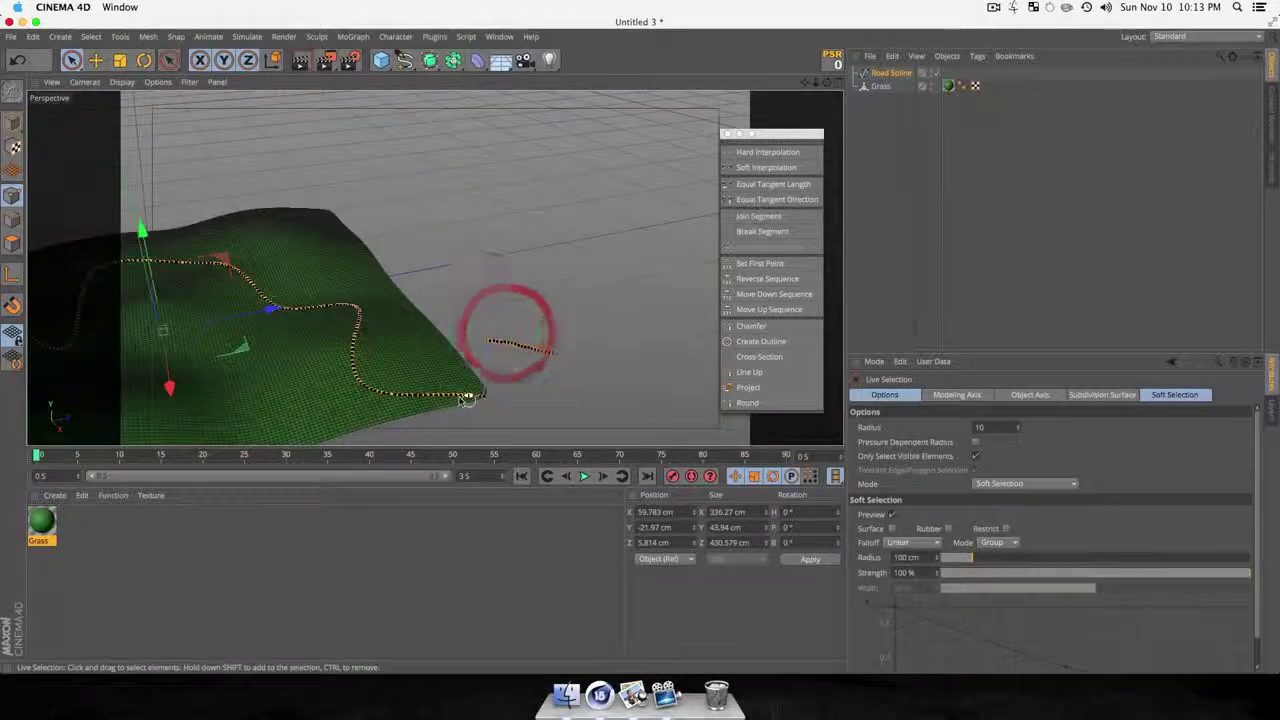
pyautogui.press('Delete')
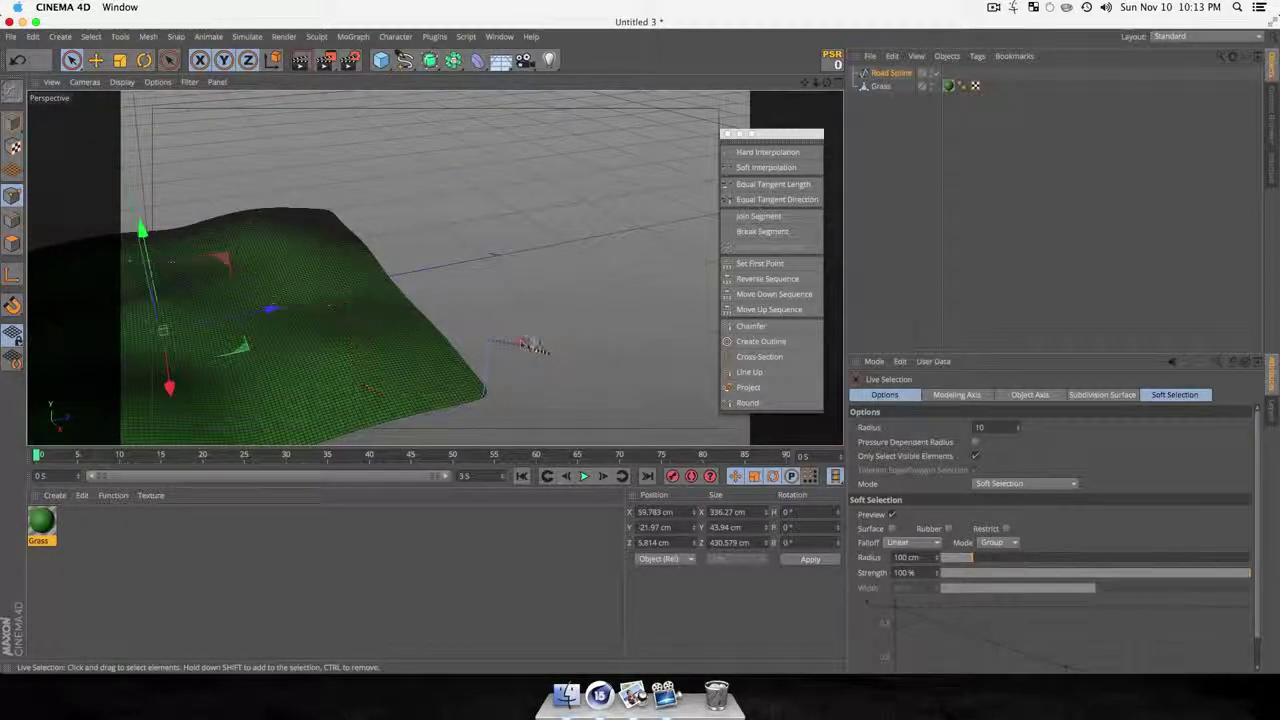
pyautogui.press('Delete')
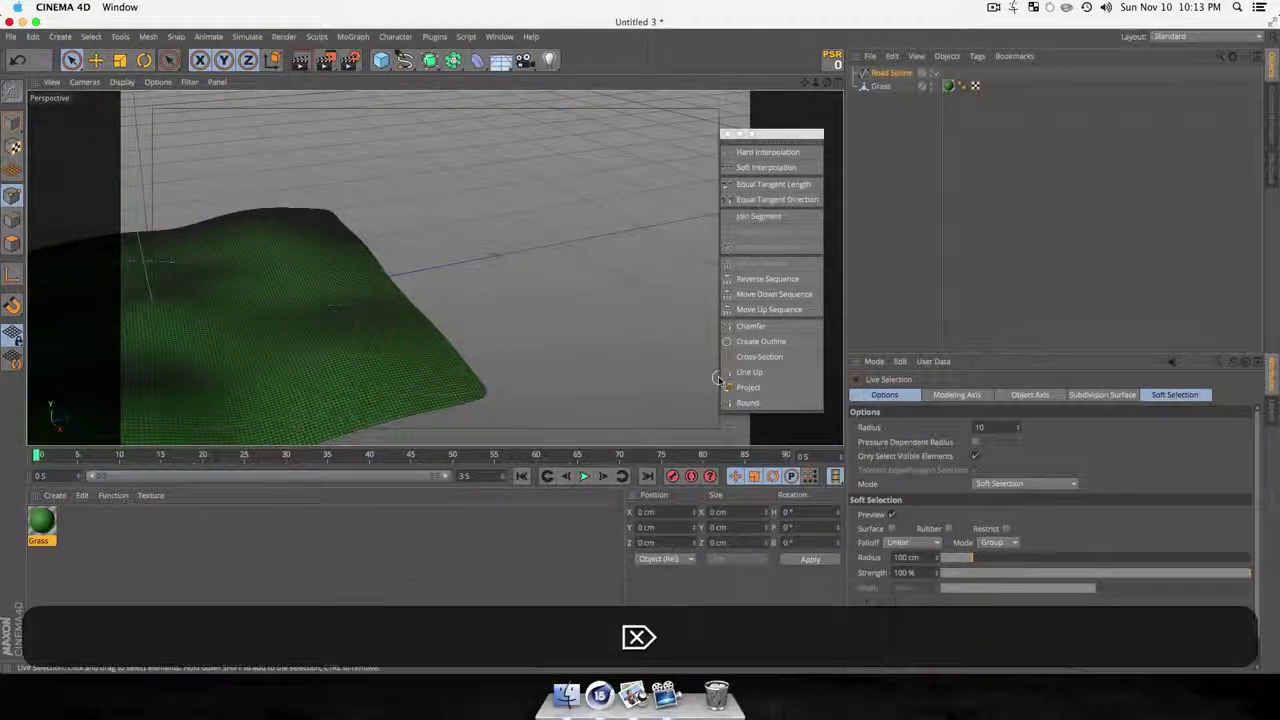
pyautogui.keyDown('alt'); pyautogui.moveTo(344, 403); pyautogui.dragTo(716, 251); pyautogui.keyUp('alt')
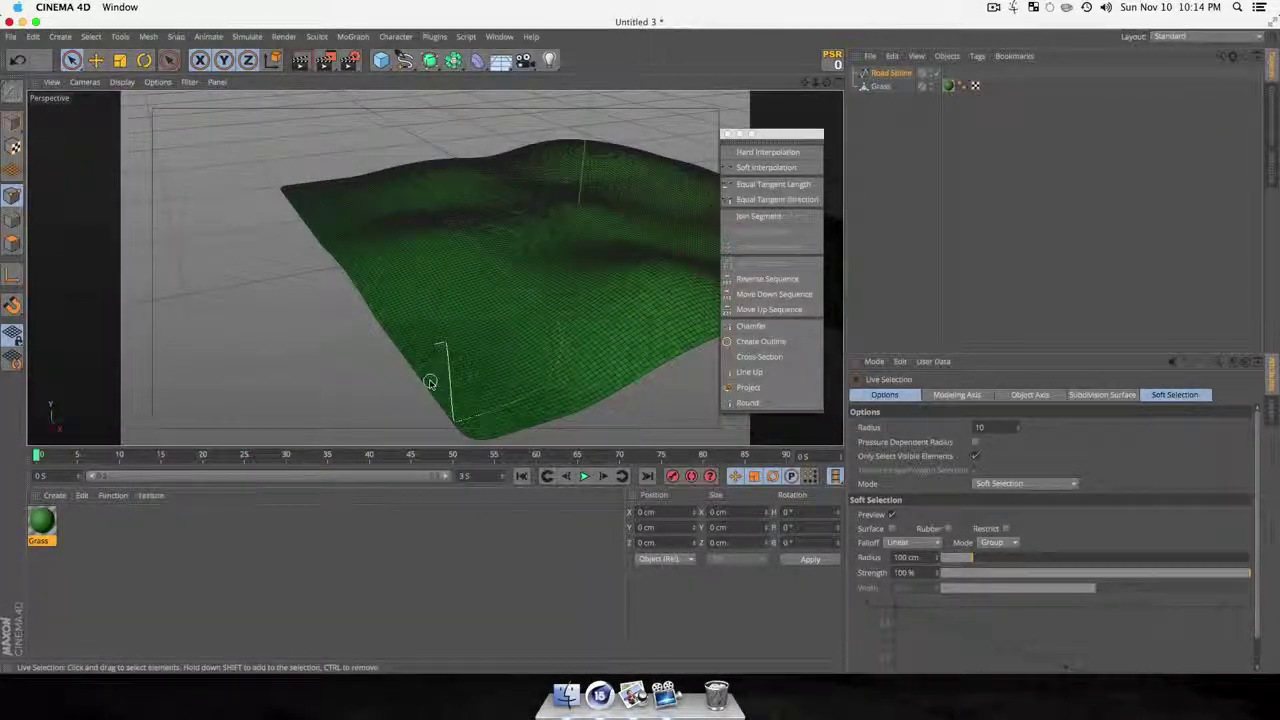
# Delete the remaining stray points at the end of the Road Spline beyond the terrain edge and dismiss the floating spline command palette.
pyautogui.press('3')
pyautogui.moveTo(483, 383); pyautogui.dragTo(371, 340)
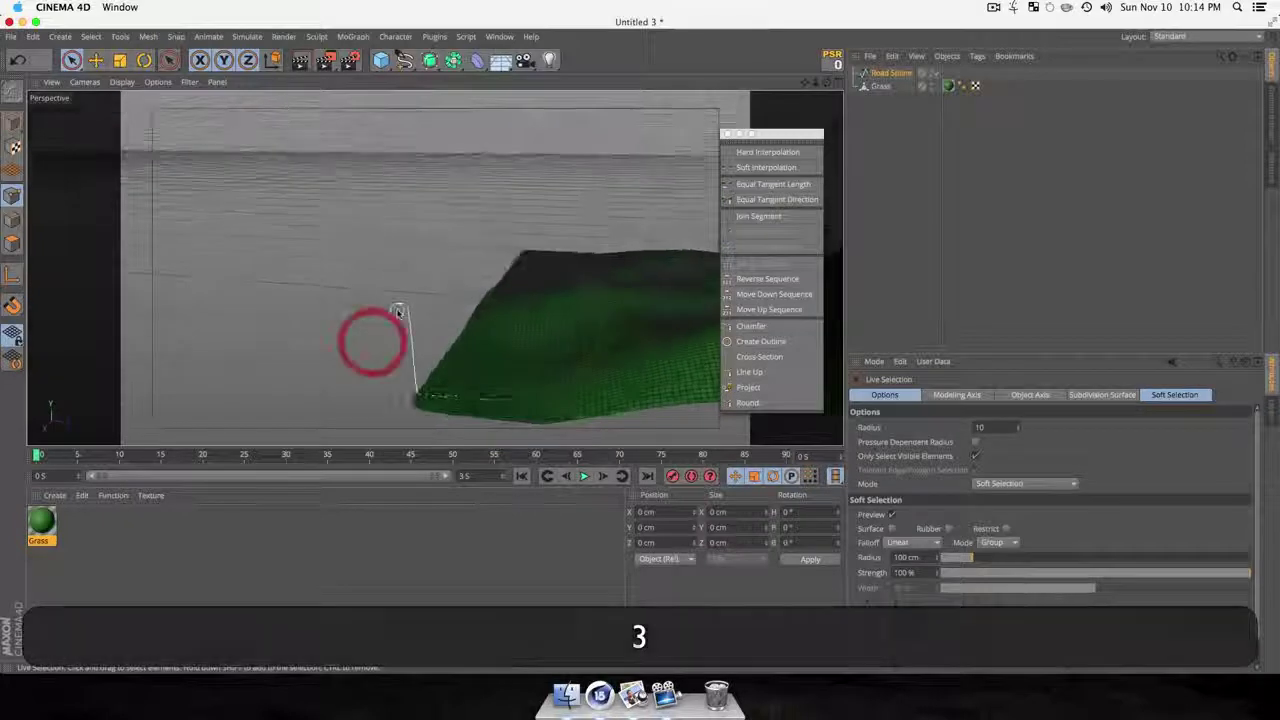
pyautogui.click(400, 303)
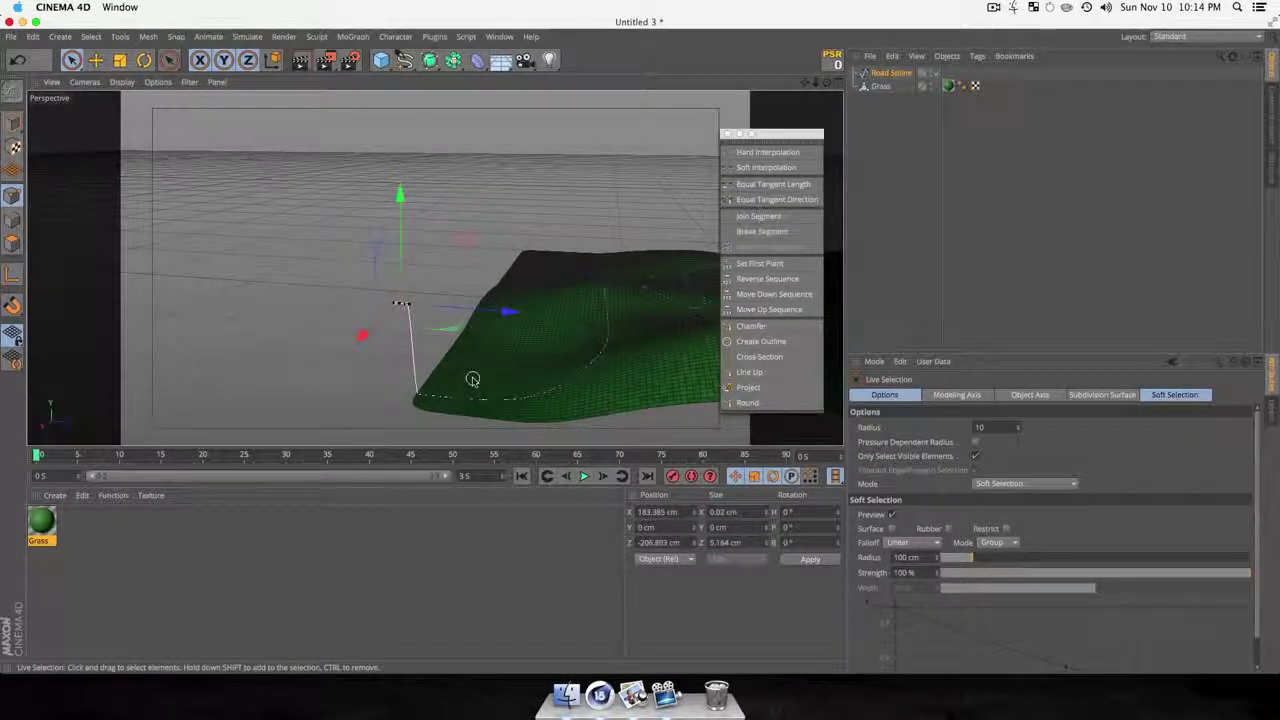
pyautogui.press('BackSpace')
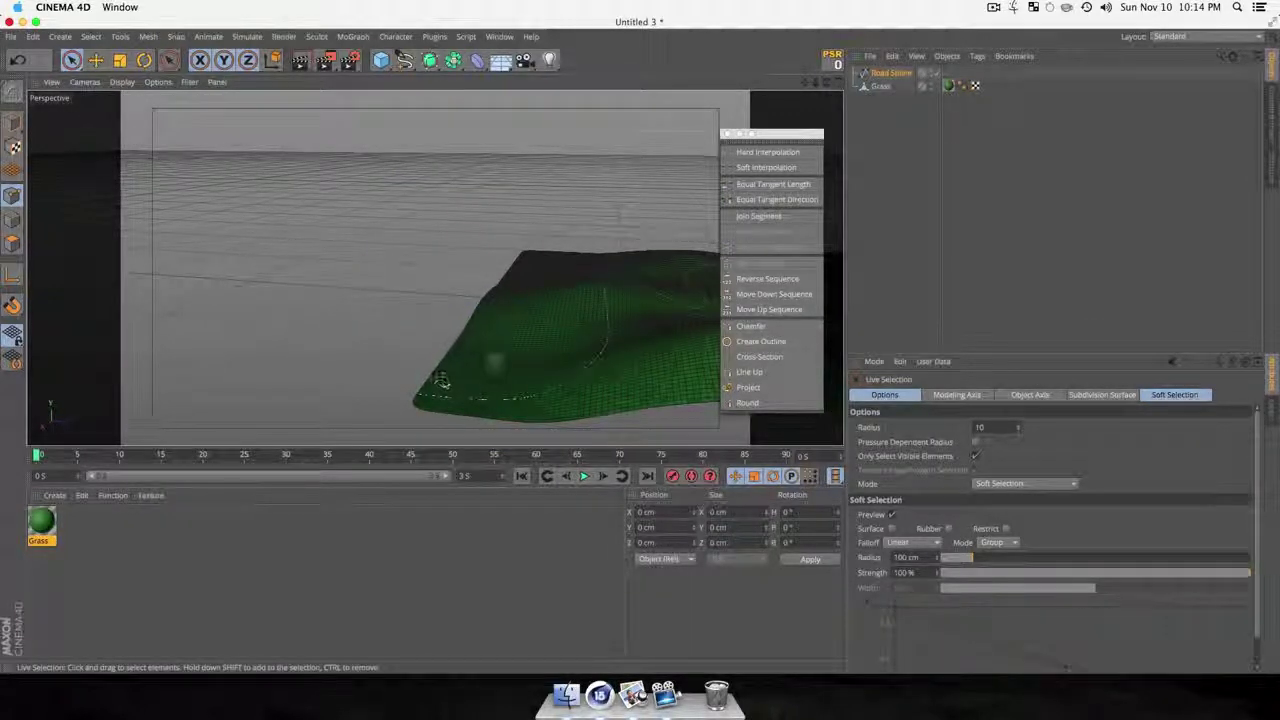
pyautogui.click(727, 133)
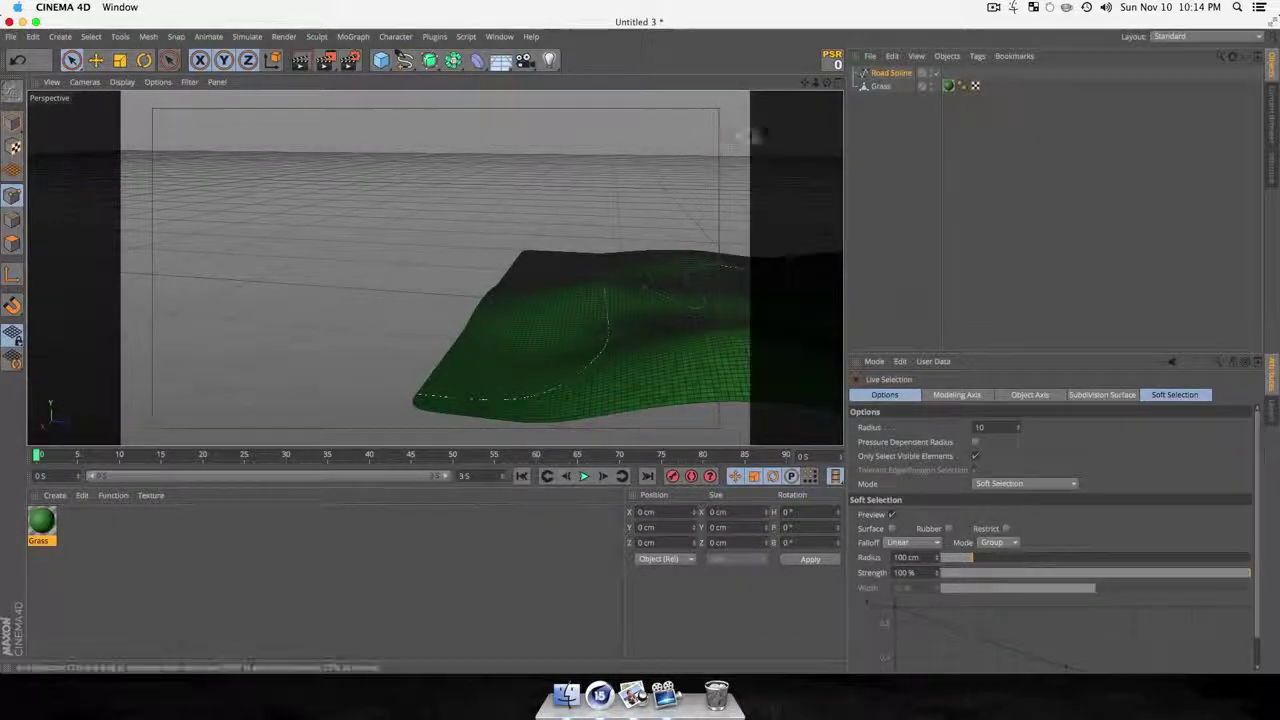
# Add a Rectangle spline as the road profile, with a width of 6 cm and a height of 2 cm.
pyautogui.press('3')
pyautogui.moveTo(587, 354); pyautogui.dragTo(677, 362)
pyautogui.moveTo(688, 374); pyautogui.dragTo(463, 280)
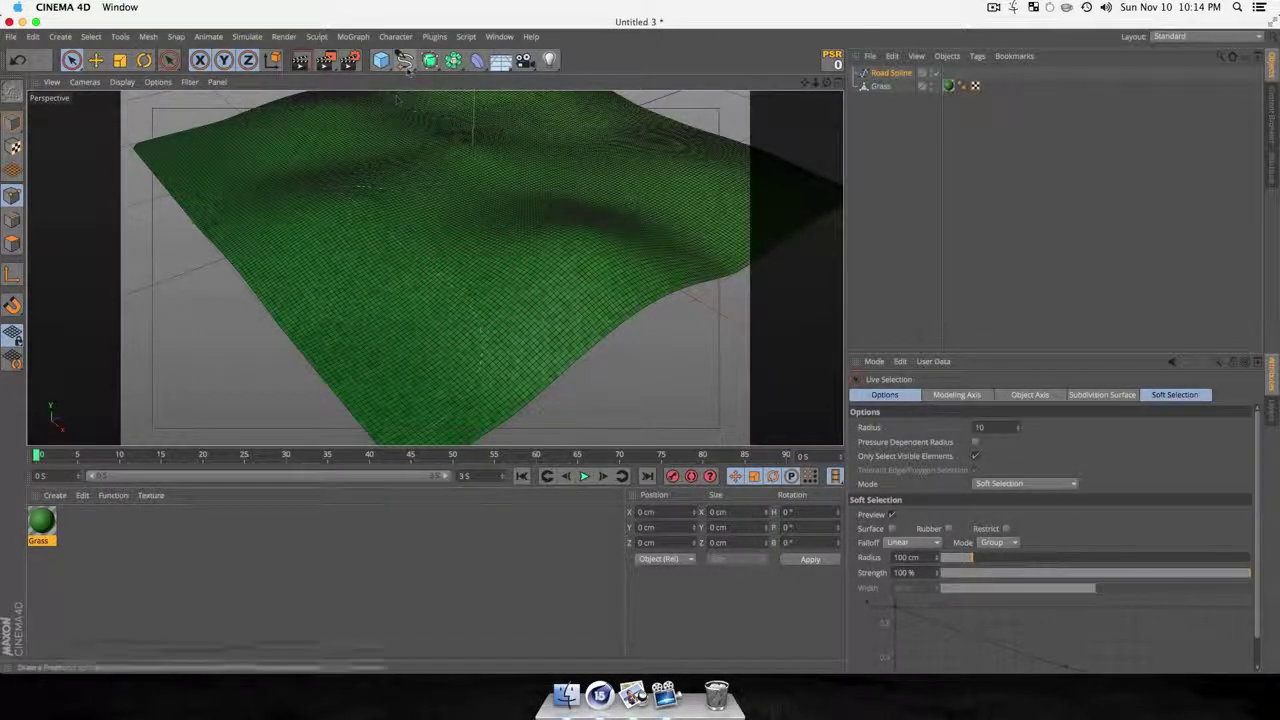
pyautogui.moveTo(405, 61); pyautogui.dragTo(522, 150)
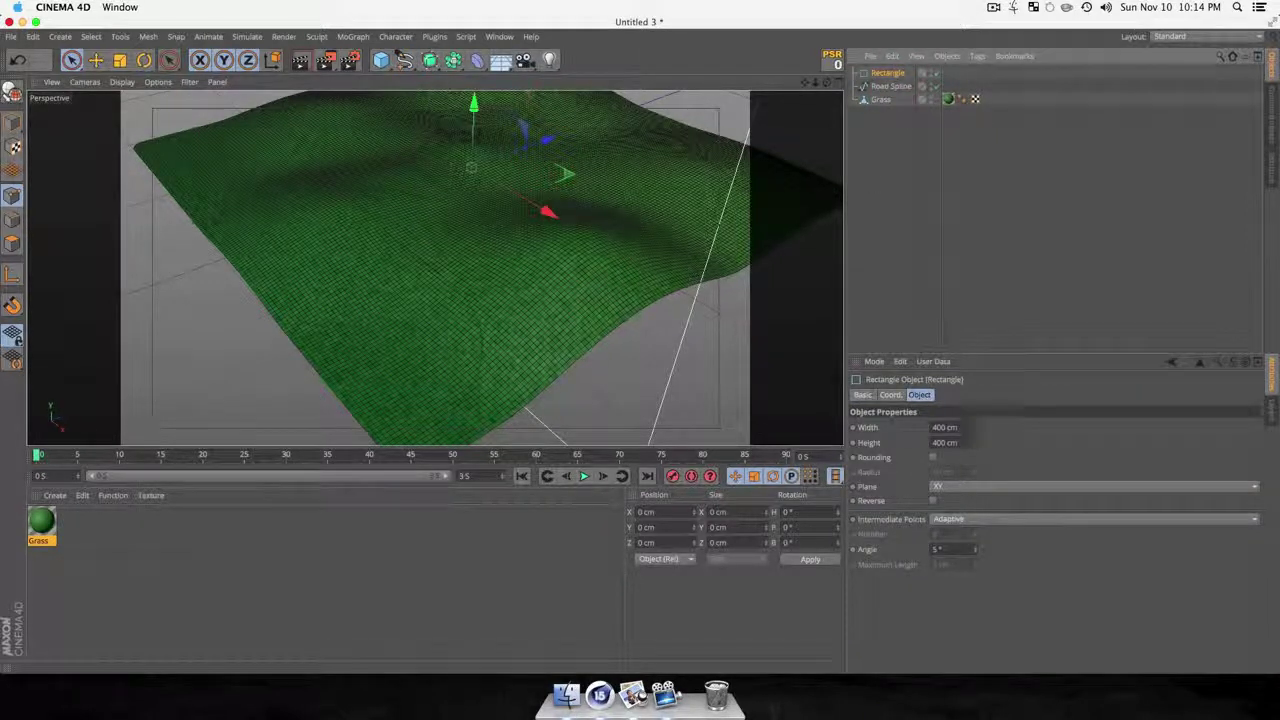
pyautogui.click(940, 427)
pyautogui.write('6')
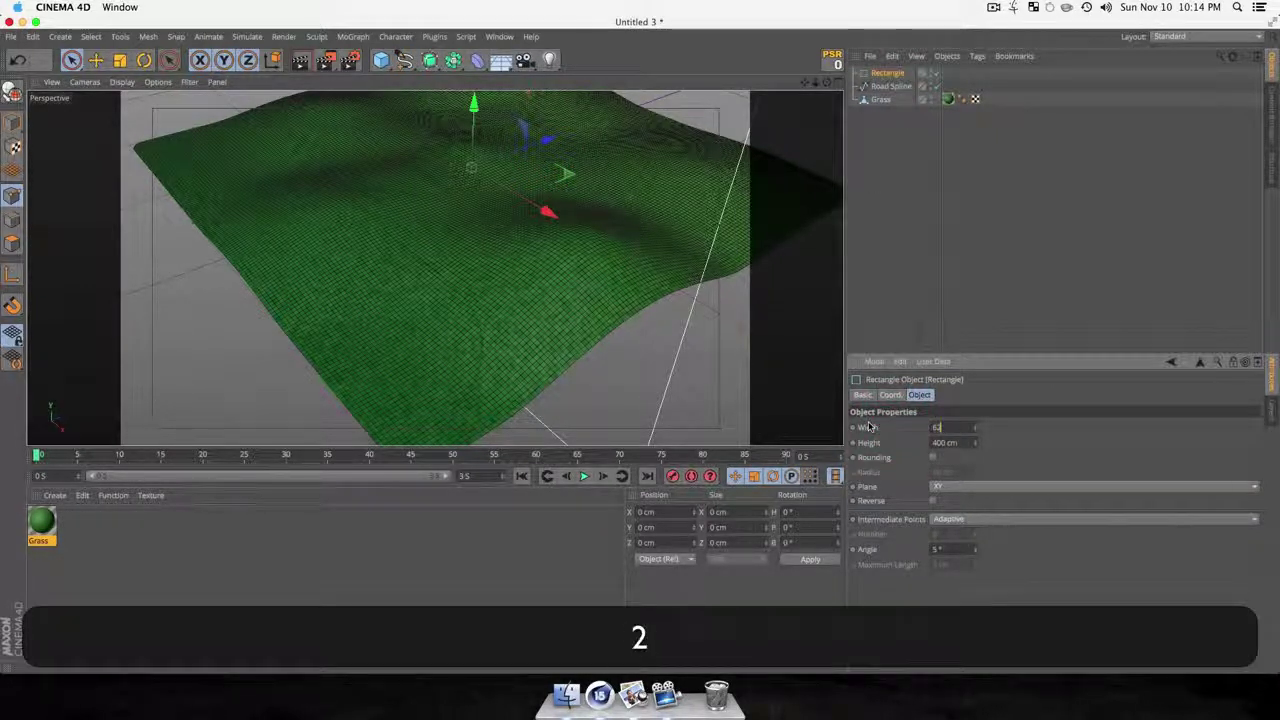
pyautogui.press('Tab')
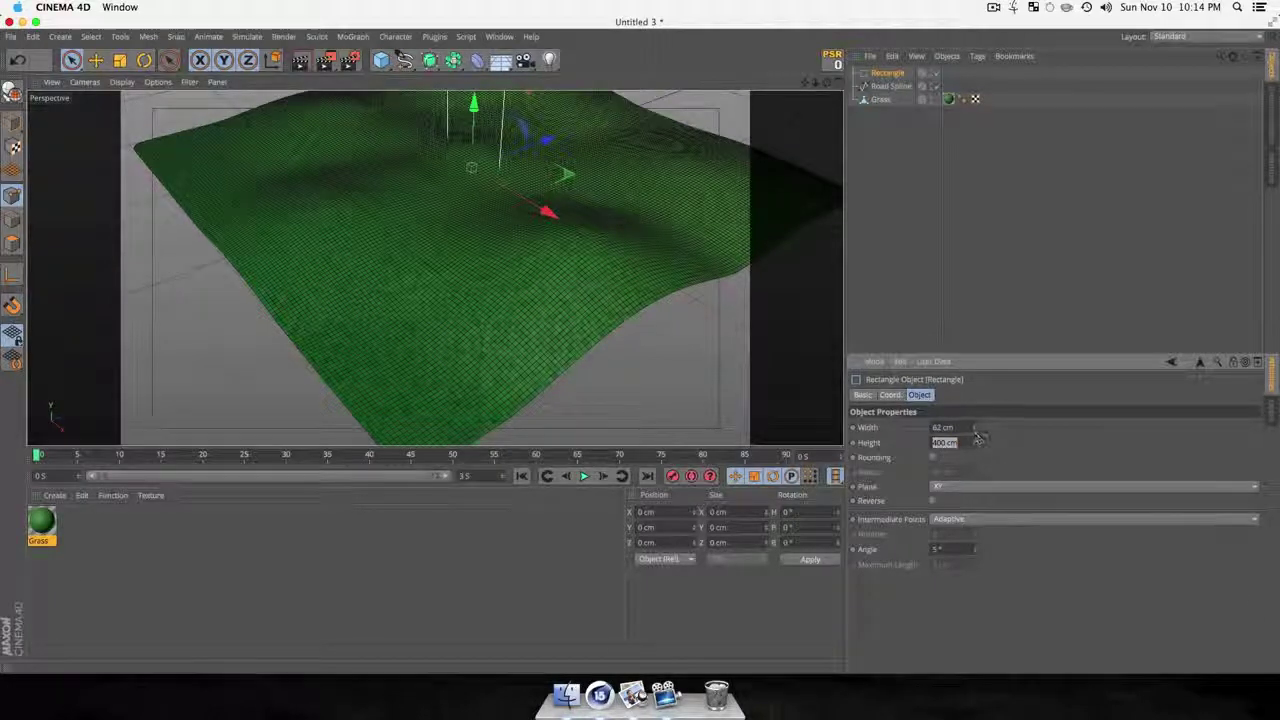
pyautogui.write('6')
pyautogui.press('Tab')
pyautogui.write('1')
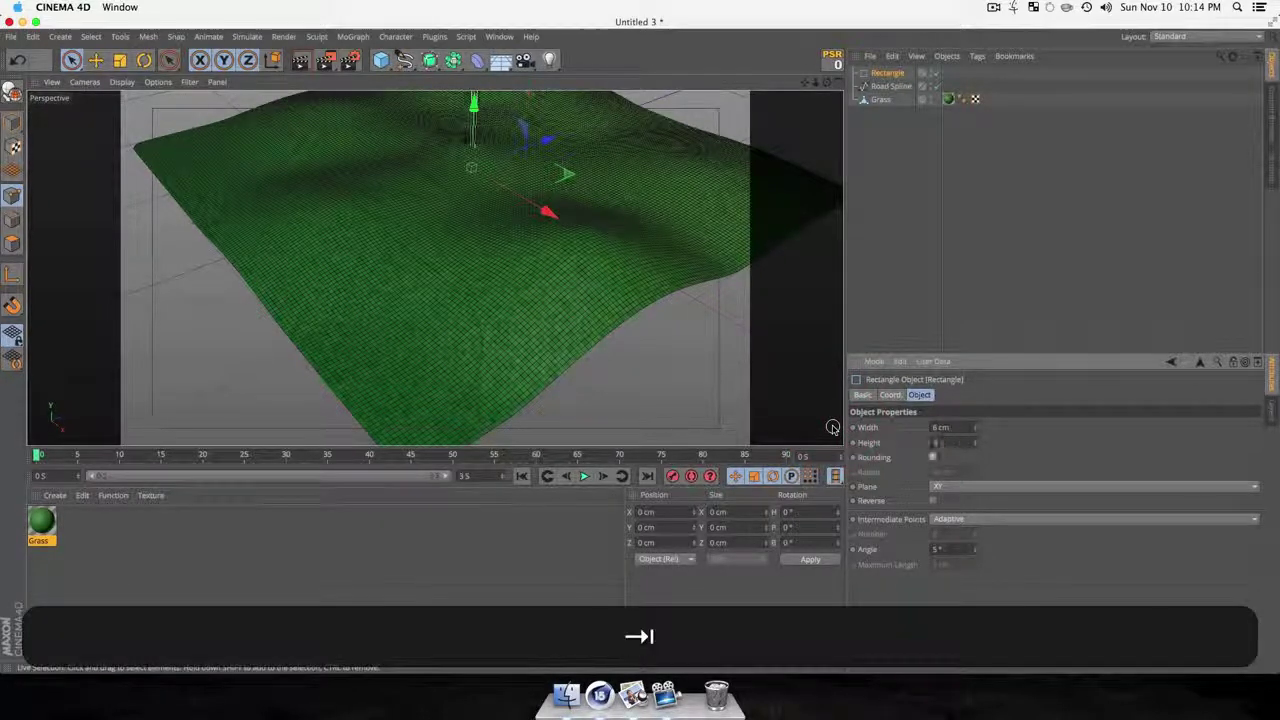
pyautogui.click(883, 180)
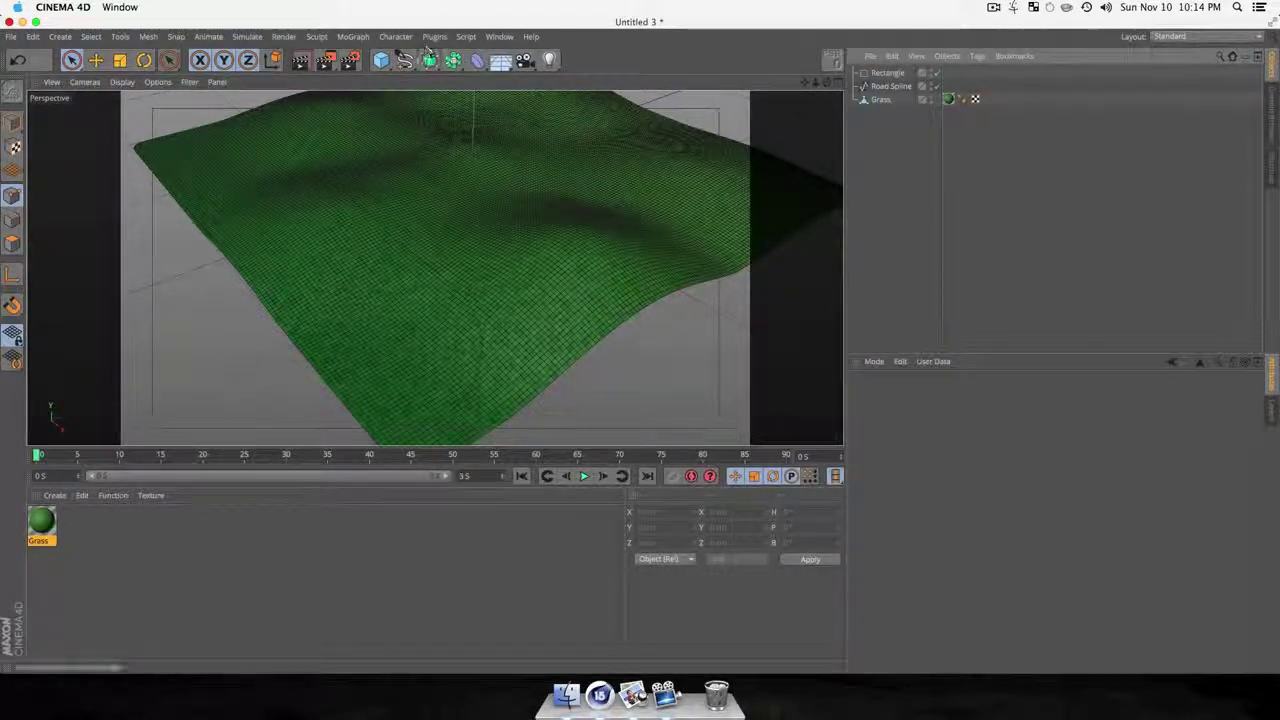
# Create a Sweep object and place the Rectangle and the Road Spline inside it, with the Rectangle first.
pyautogui.click(431, 60)
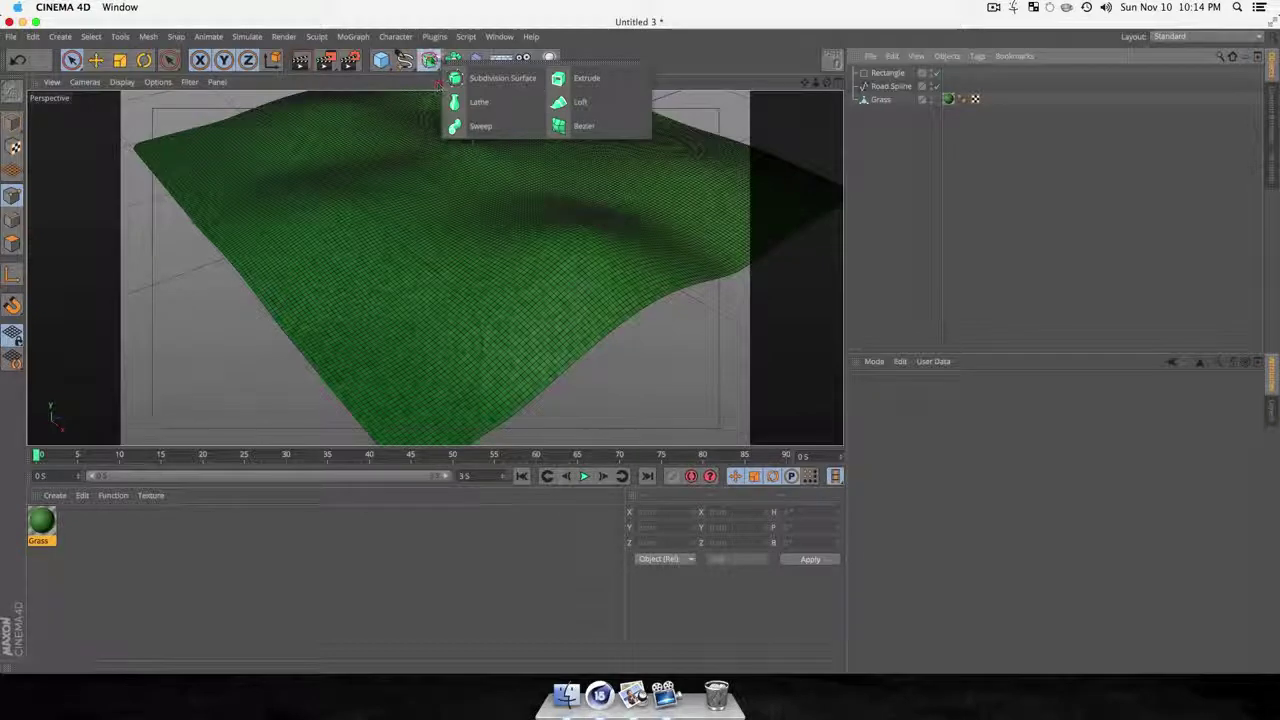
pyautogui.click(472, 125)
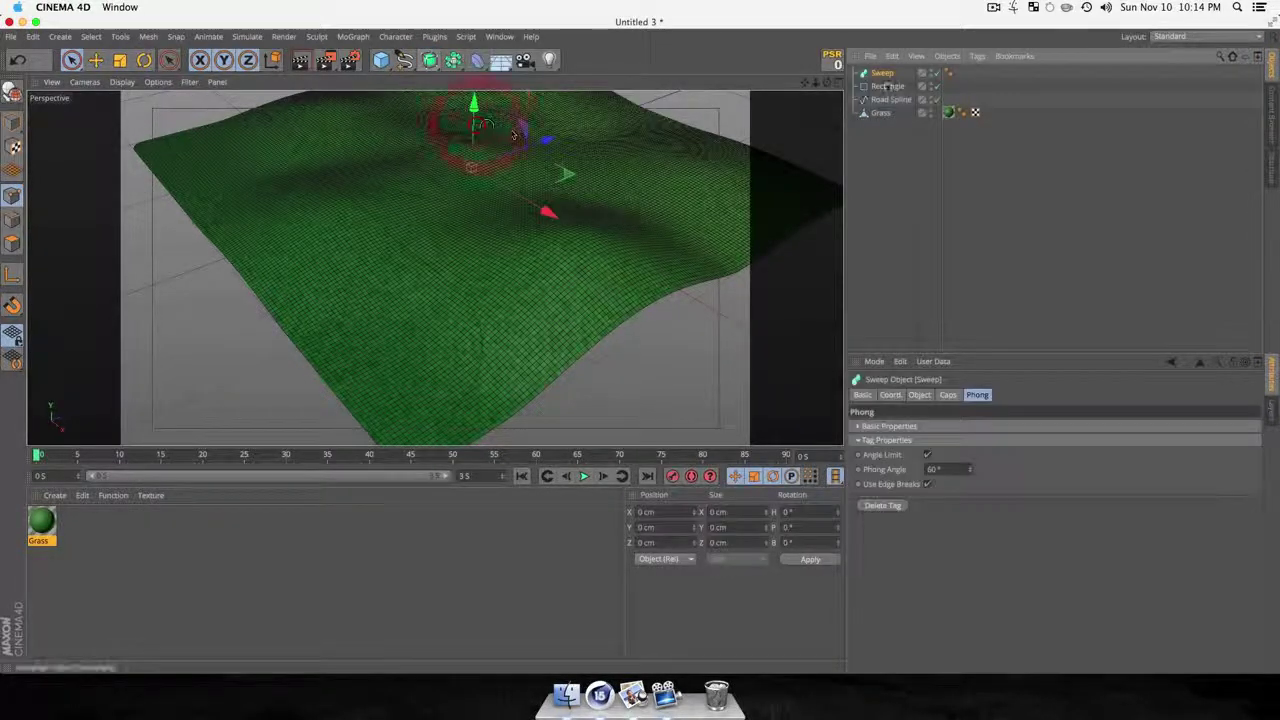
pyautogui.moveTo(890, 102)
pyautogui.mouseDown()
pyautogui.moveTo(885, 73)
pyautogui.moveTo(890, 84)
pyautogui.mouseUp()
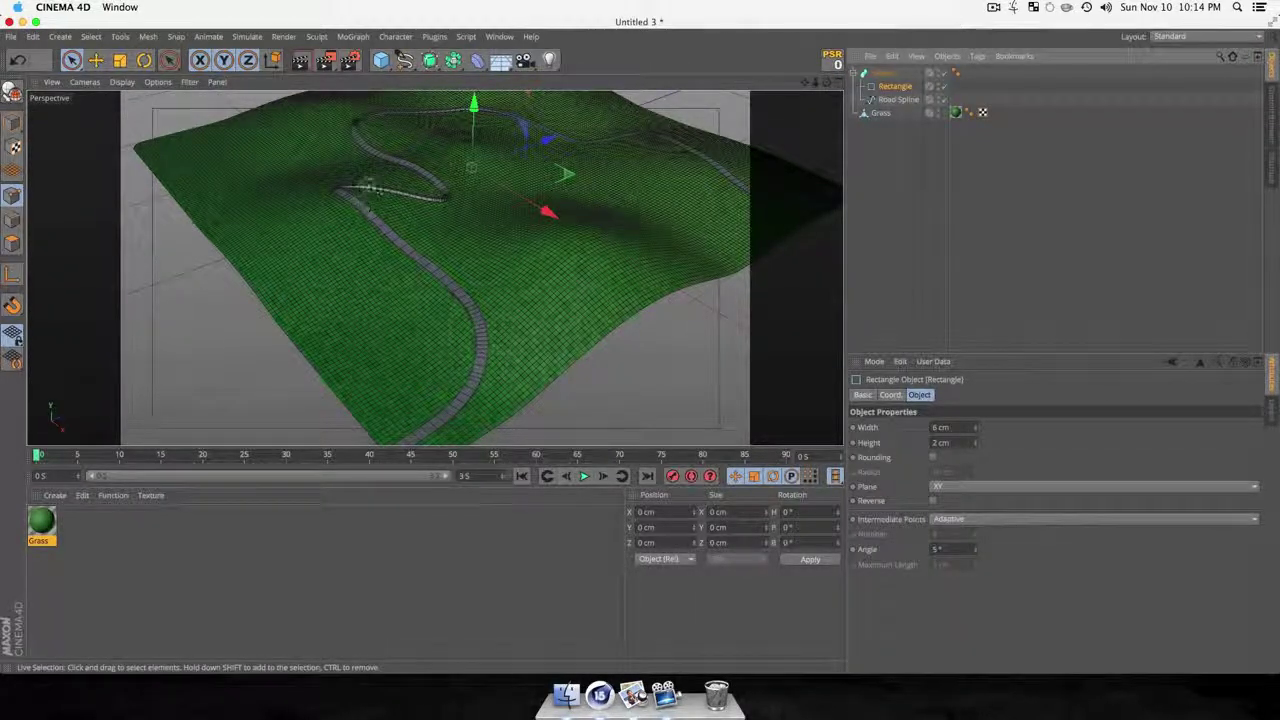
# Turn off Banking in the Sweep's object properties.
pyautogui.scroll(5, 362, 193)
pyautogui.press('3')
pyautogui.moveTo(363, 191); pyautogui.dragTo(526, 172)
pyautogui.press('3')
pyautogui.press('1')
pyautogui.moveTo(438, 142); pyautogui.dragTo(592, 309)
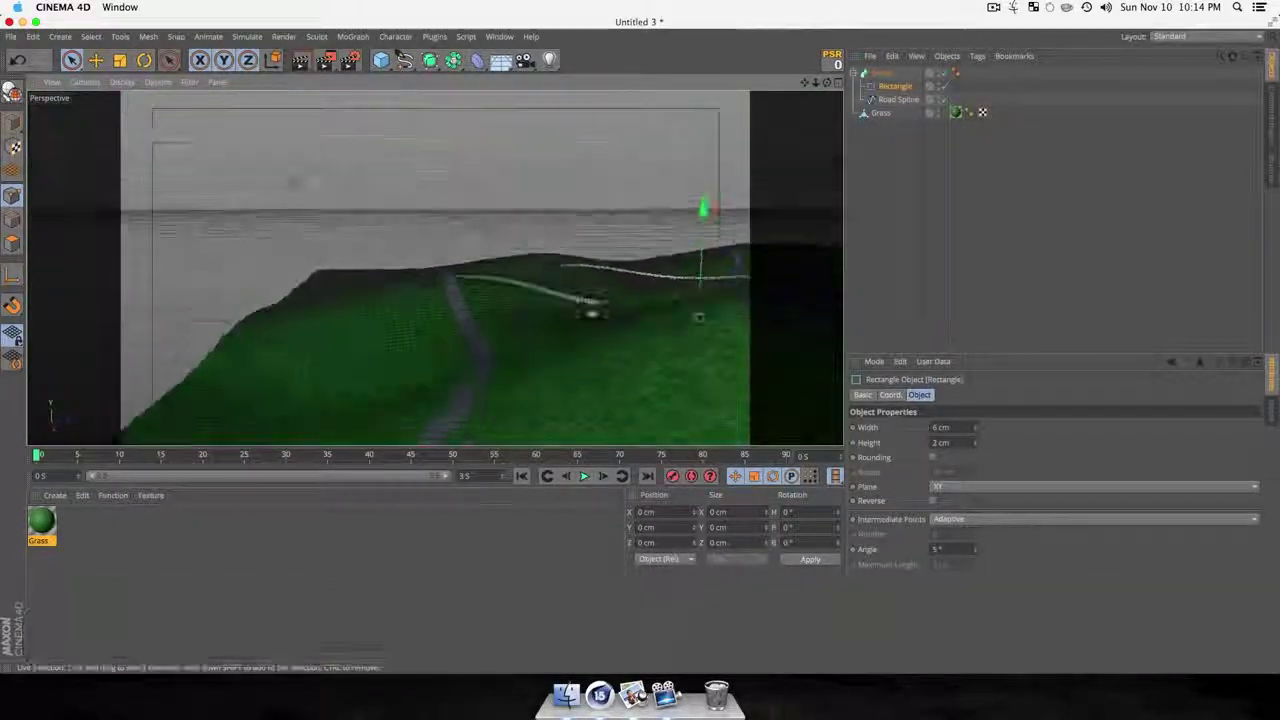
pyautogui.click(883, 74)
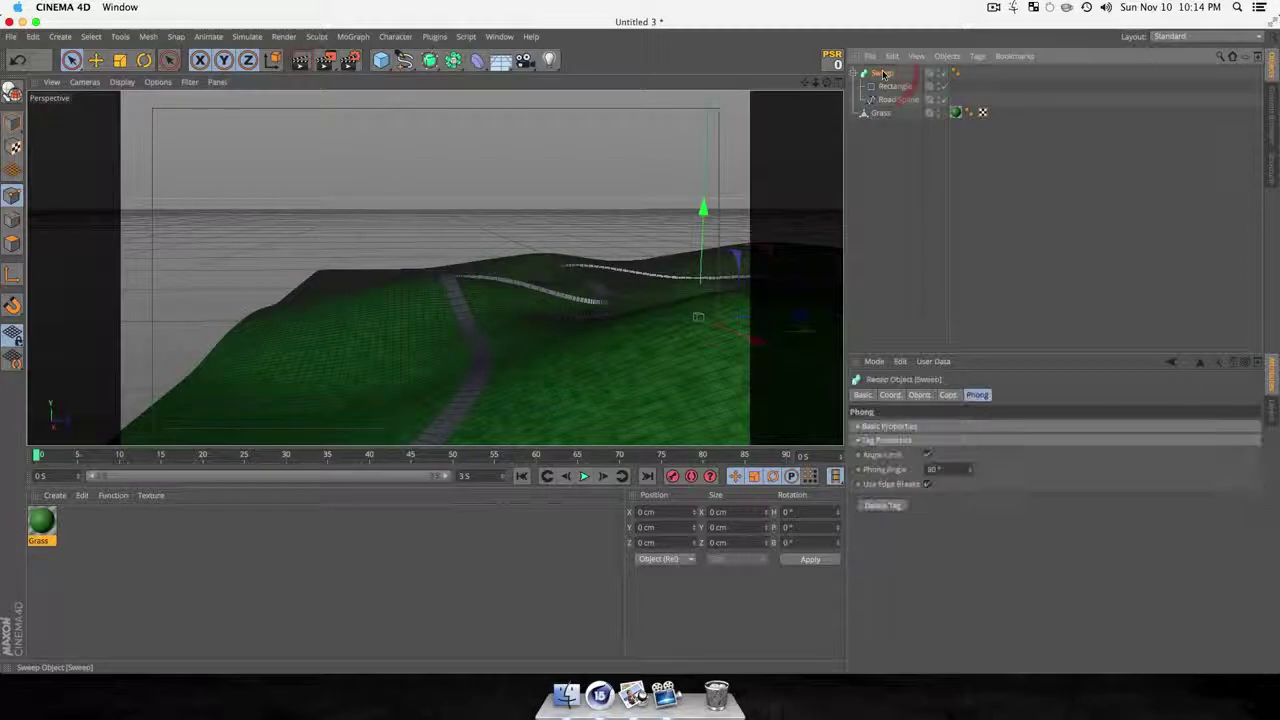
pyautogui.click(916, 442)
pyautogui.click(919, 394)
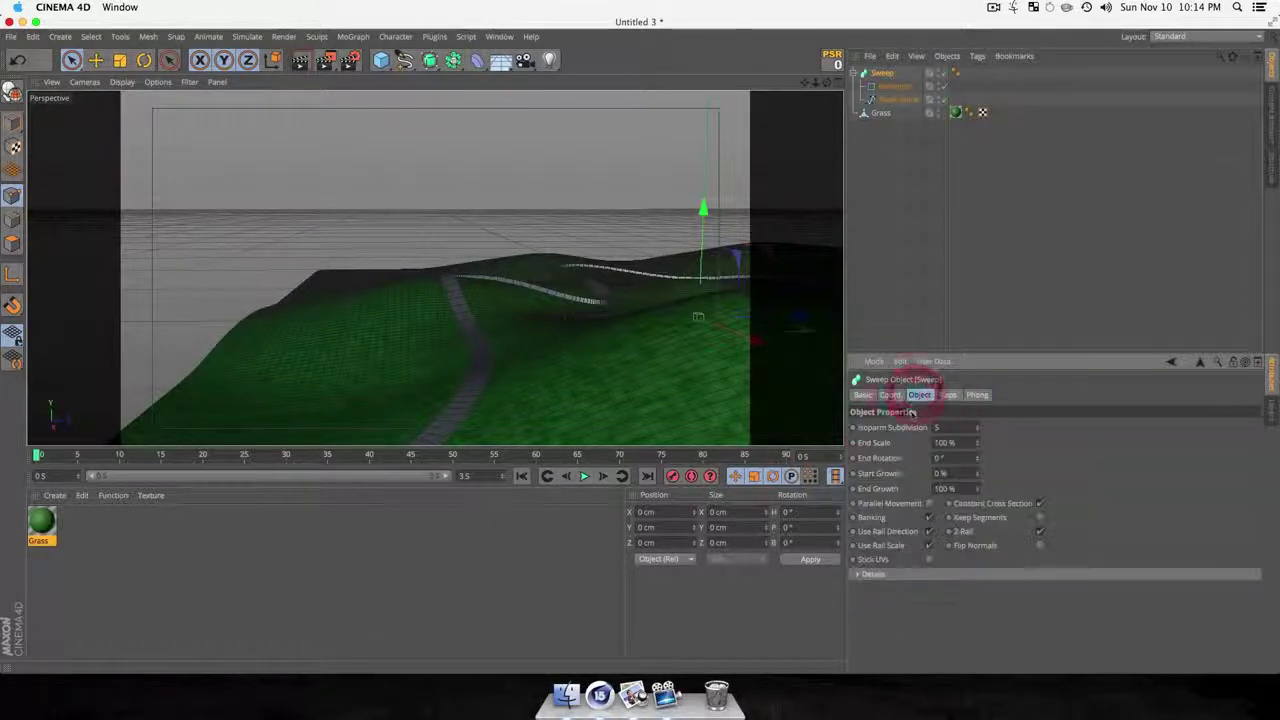
pyautogui.click(930, 519)
# Examine up close and from several angles how the swept road sits on the terrain through its curves.
pyautogui.press('3')
pyautogui.moveTo(486, 345); pyautogui.dragTo(651, 391)
pyautogui.scroll(5, 451, 236)
pyautogui.press('3')
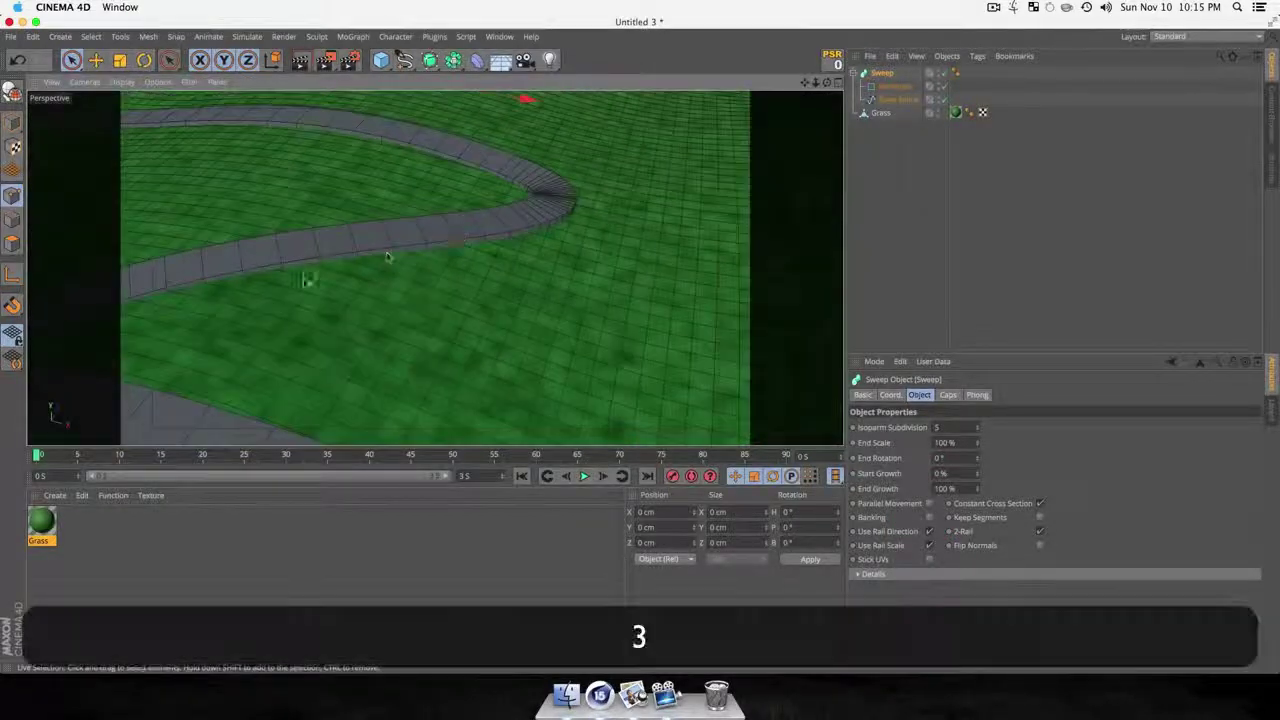
pyautogui.moveTo(388, 257); pyautogui.dragTo(491, 291)
pyautogui.press('1')
pyautogui.press('3')
pyautogui.press('3')
pyautogui.press('1')
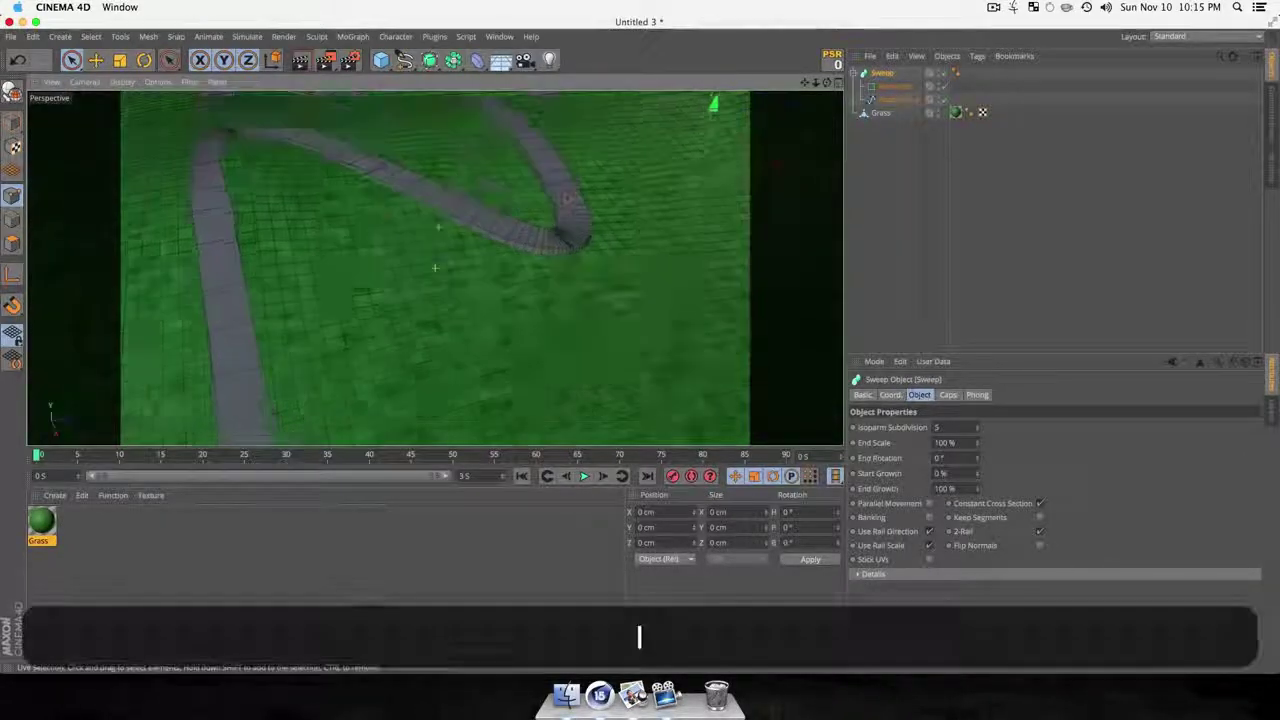
pyautogui.press('3')
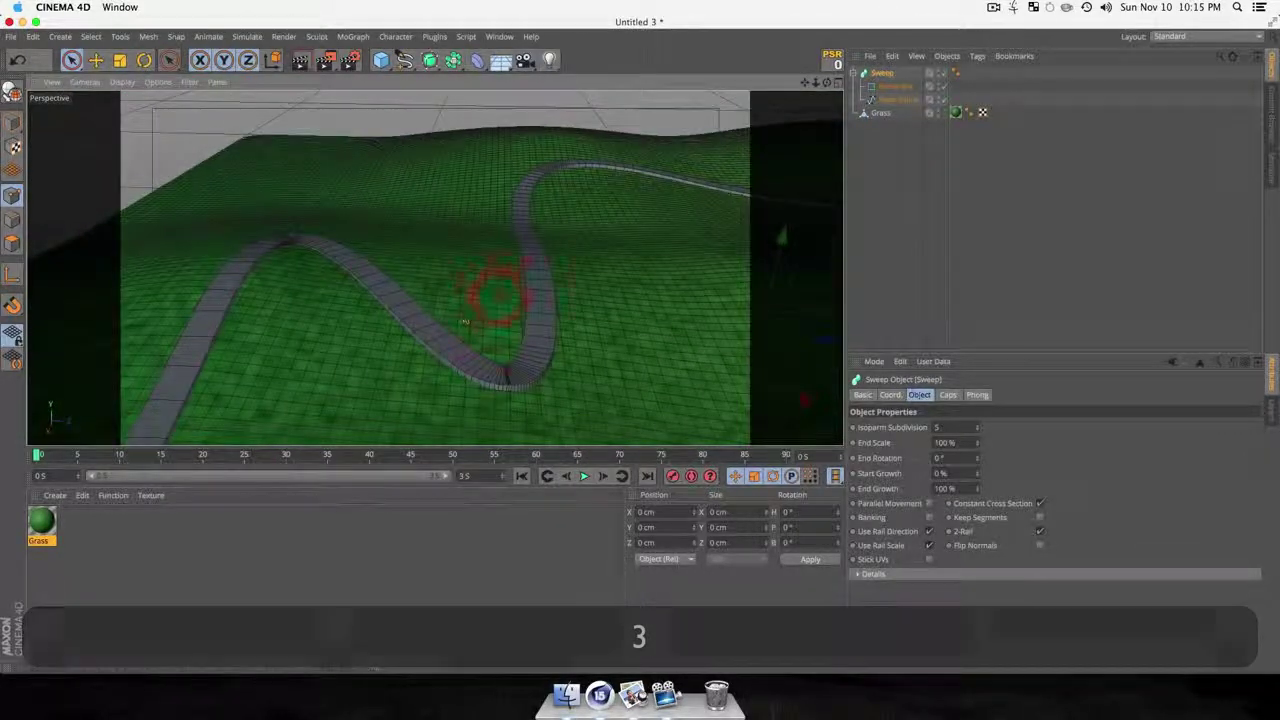
# Duplicate the Grass material and rename the copy Road Outer.
pyautogui.keyDown('super'); pyautogui.moveTo(44, 527); pyautogui.dragTo(96, 535); pyautogui.keyUp('super')
pyautogui.doubleClick(74, 522)
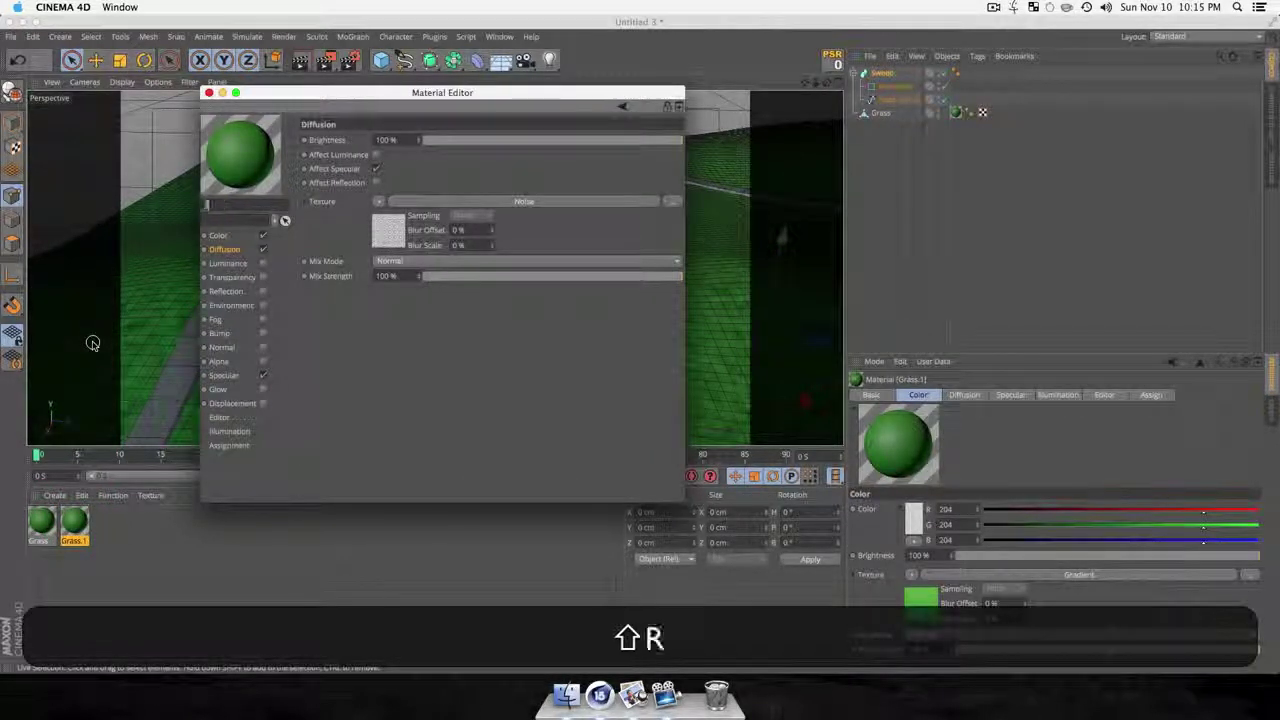
pyautogui.write('Road Outer')
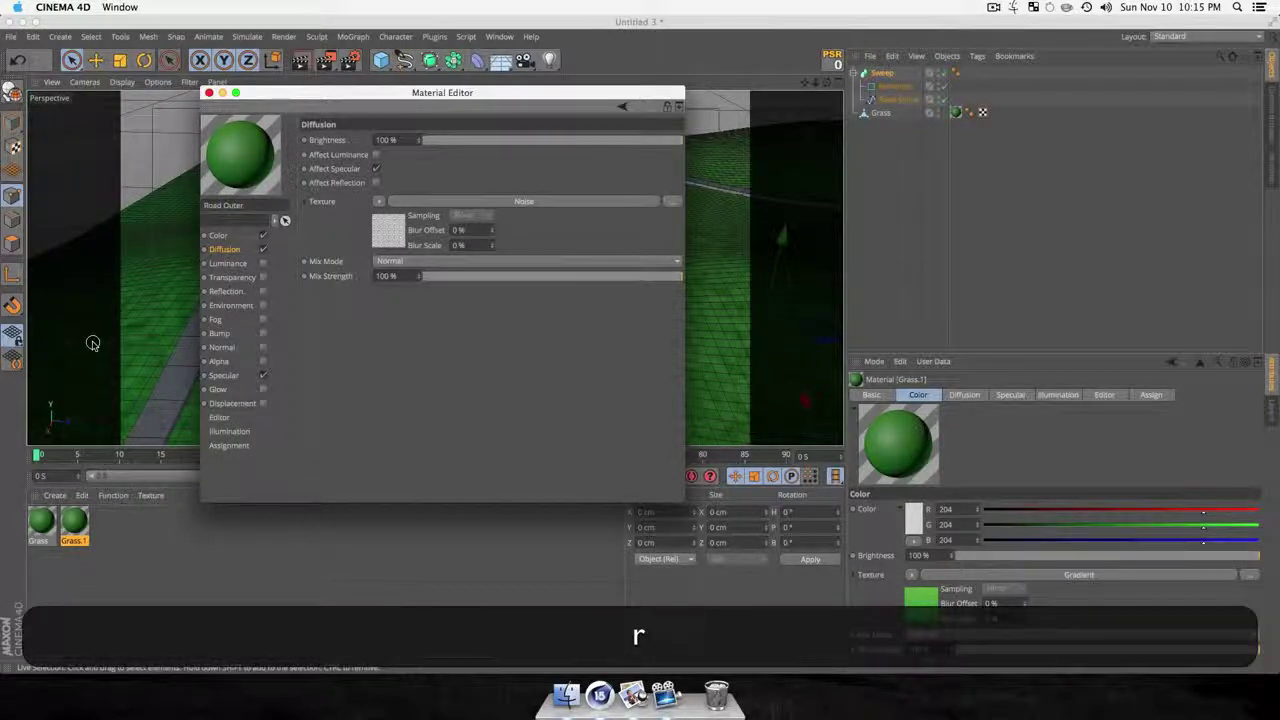
# Recolor the Road Outer material's color gradient to run from dark grey to a lighter grey, then close the material editor.
pyautogui.click(220, 235)
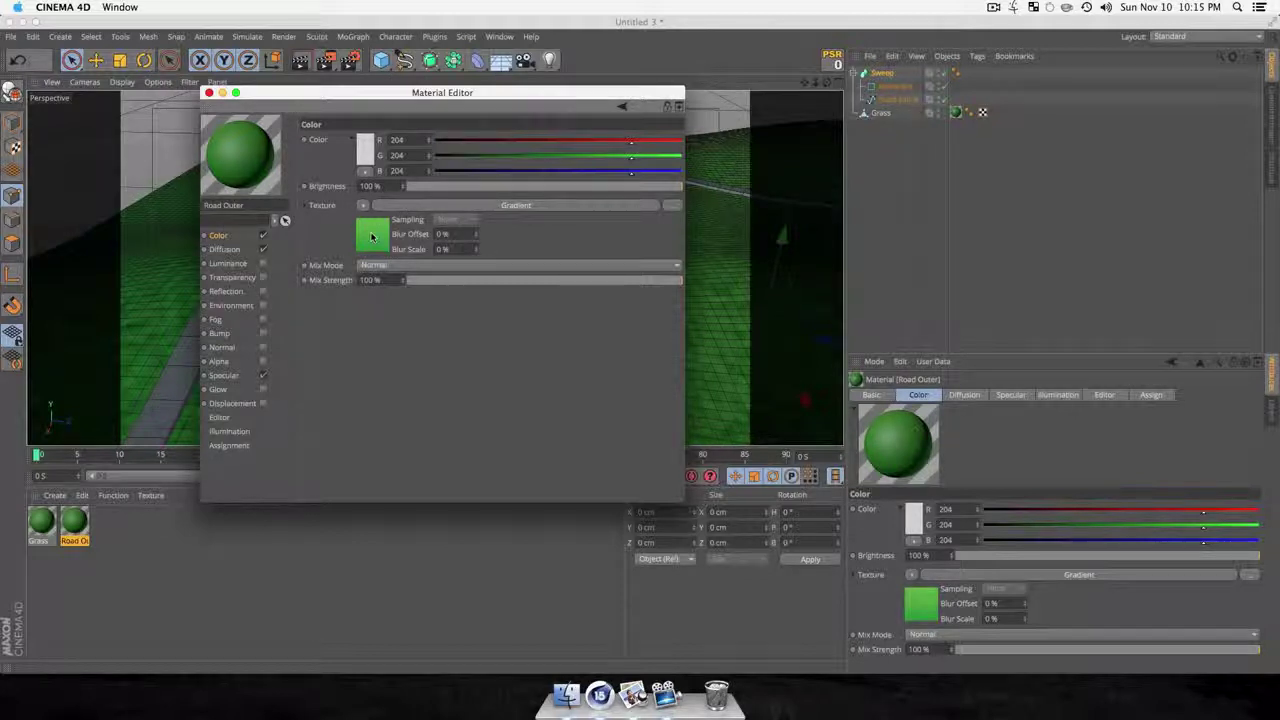
pyautogui.click(362, 230)
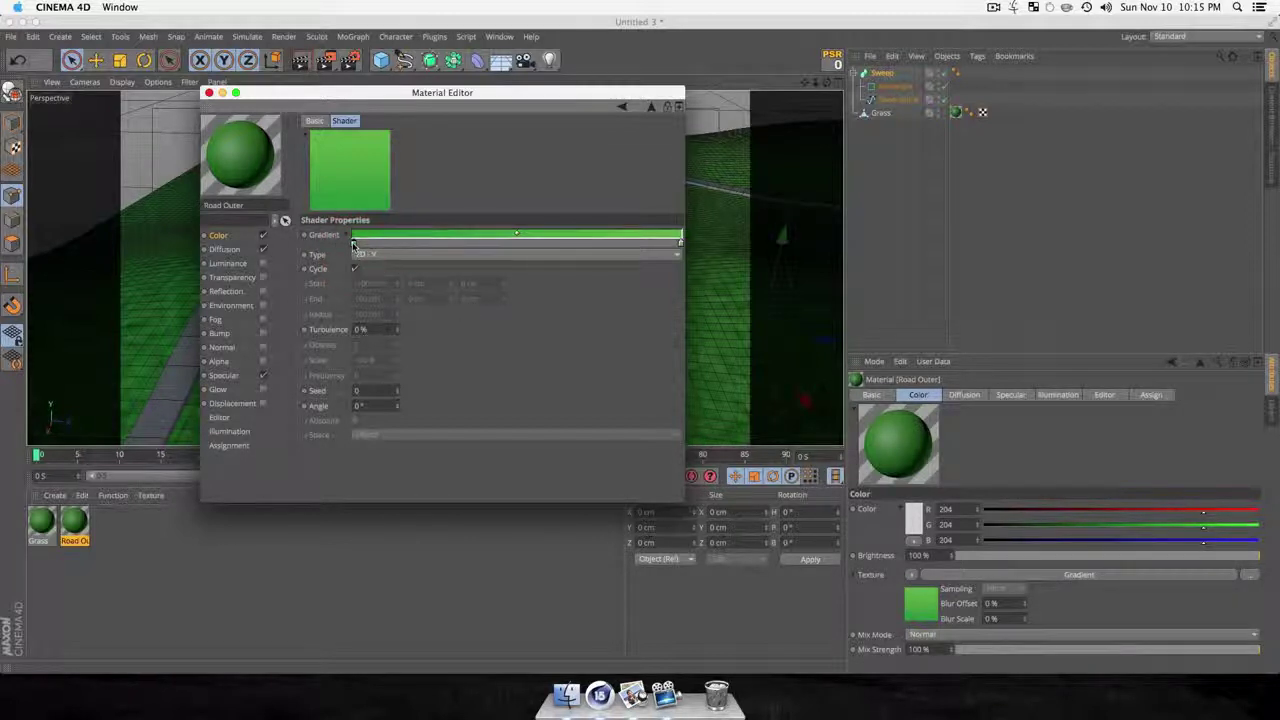
pyautogui.doubleClick(353, 243)
pyautogui.click(373, 297)
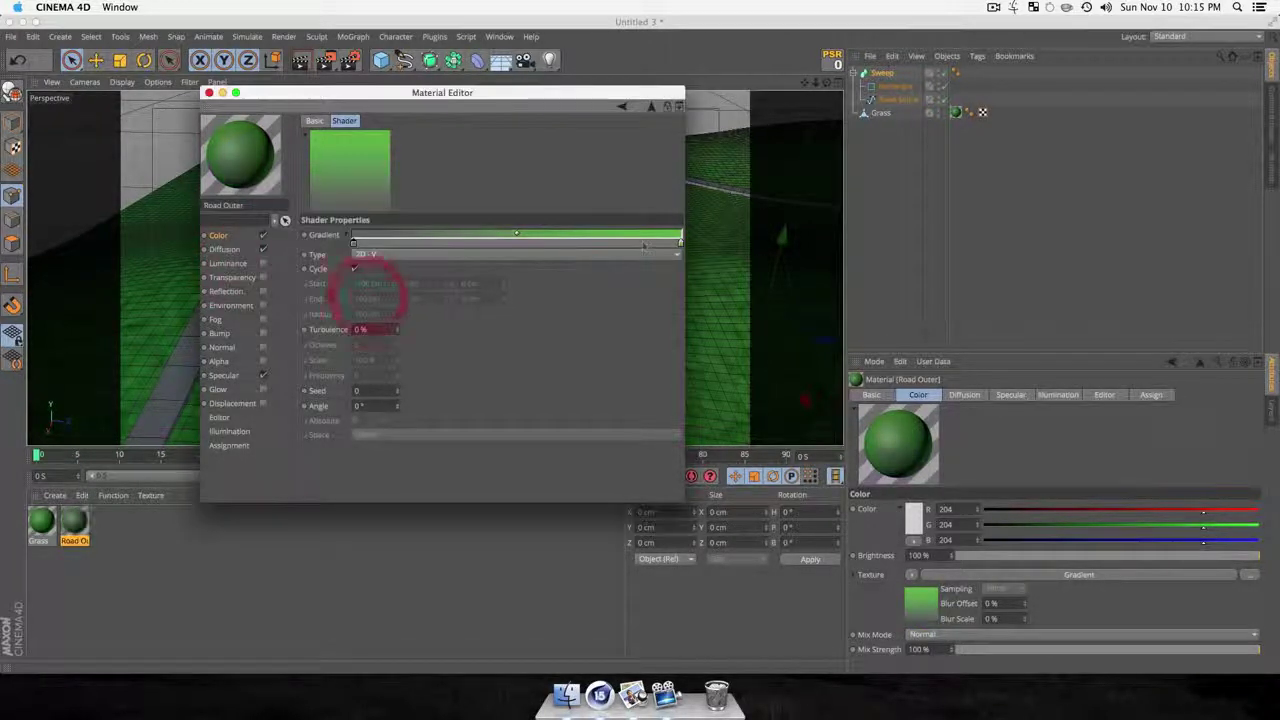
pyautogui.doubleClick(678, 242)
pyautogui.moveTo(573, 232); pyautogui.dragTo(601, 242)
pyautogui.click(703, 300)
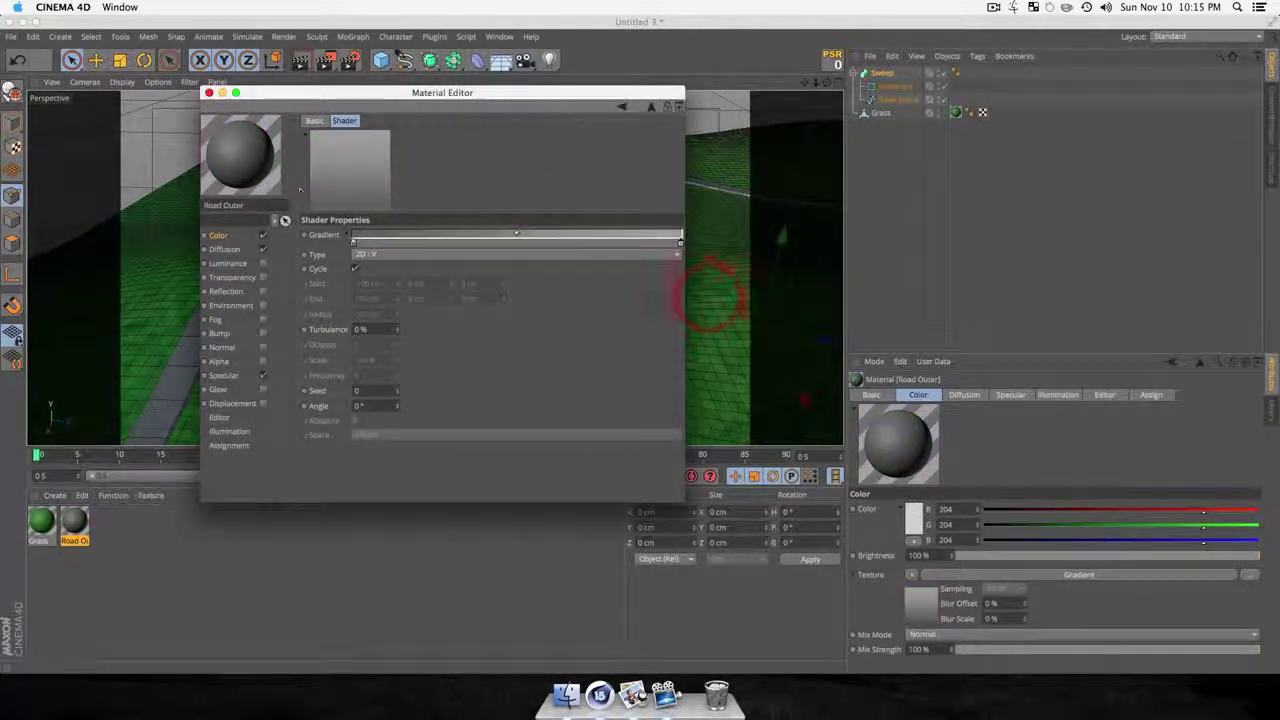
pyautogui.click(208, 92)
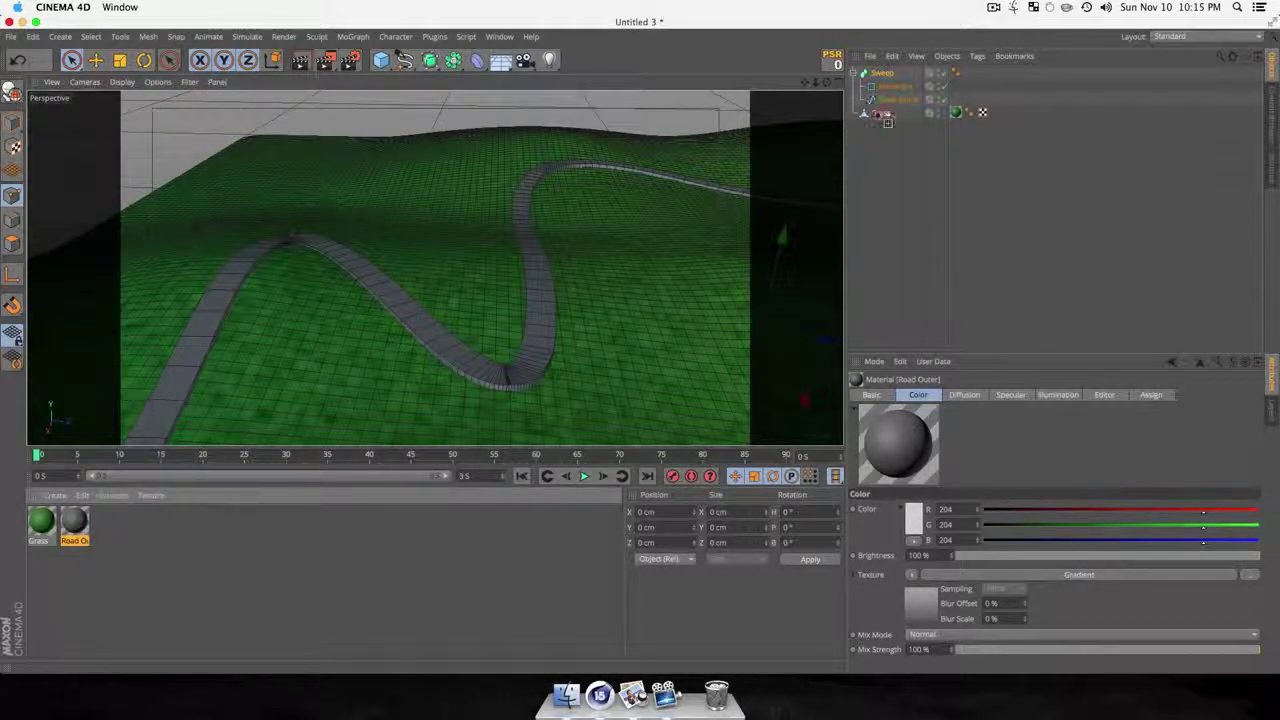
# Apply the Road Outer material to the Sweep, rename the Sweep Outer Road and collapse its hierarchy.
pyautogui.click(883, 76)
pyautogui.click(885, 215)
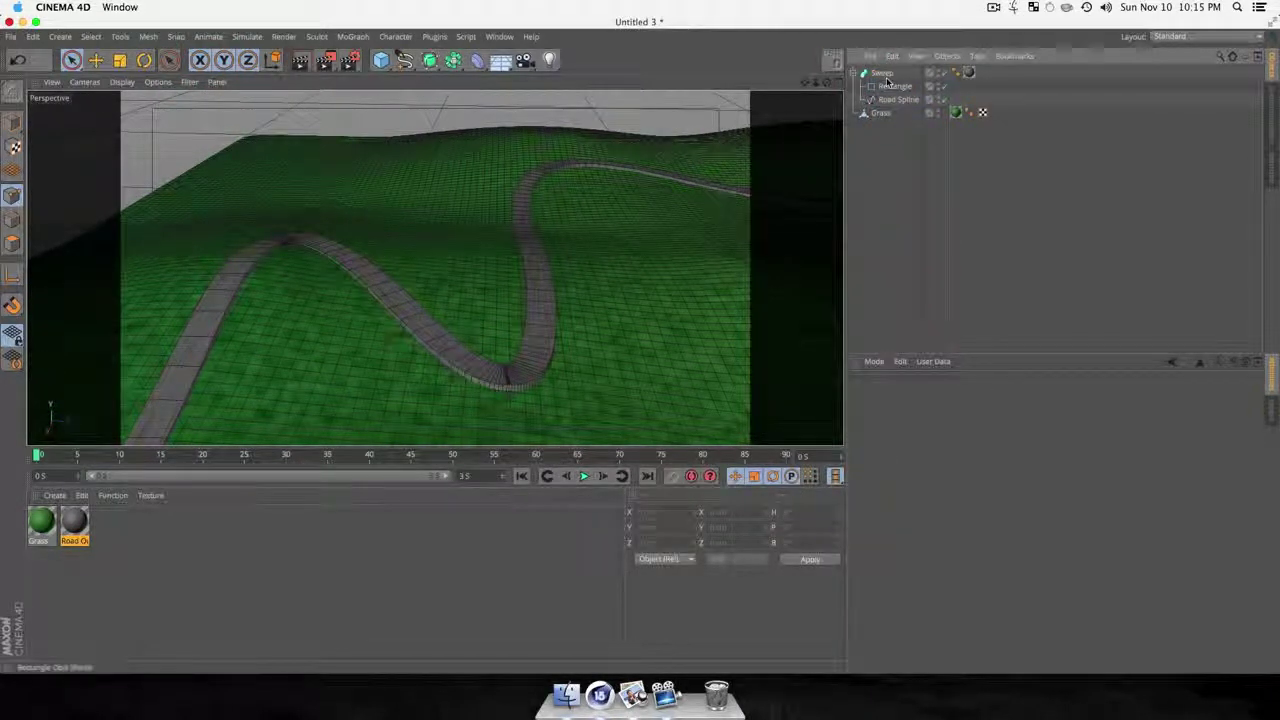
pyautogui.click(885, 72)
pyautogui.press('Return')
pyautogui.hotkey('shift', 'Return')
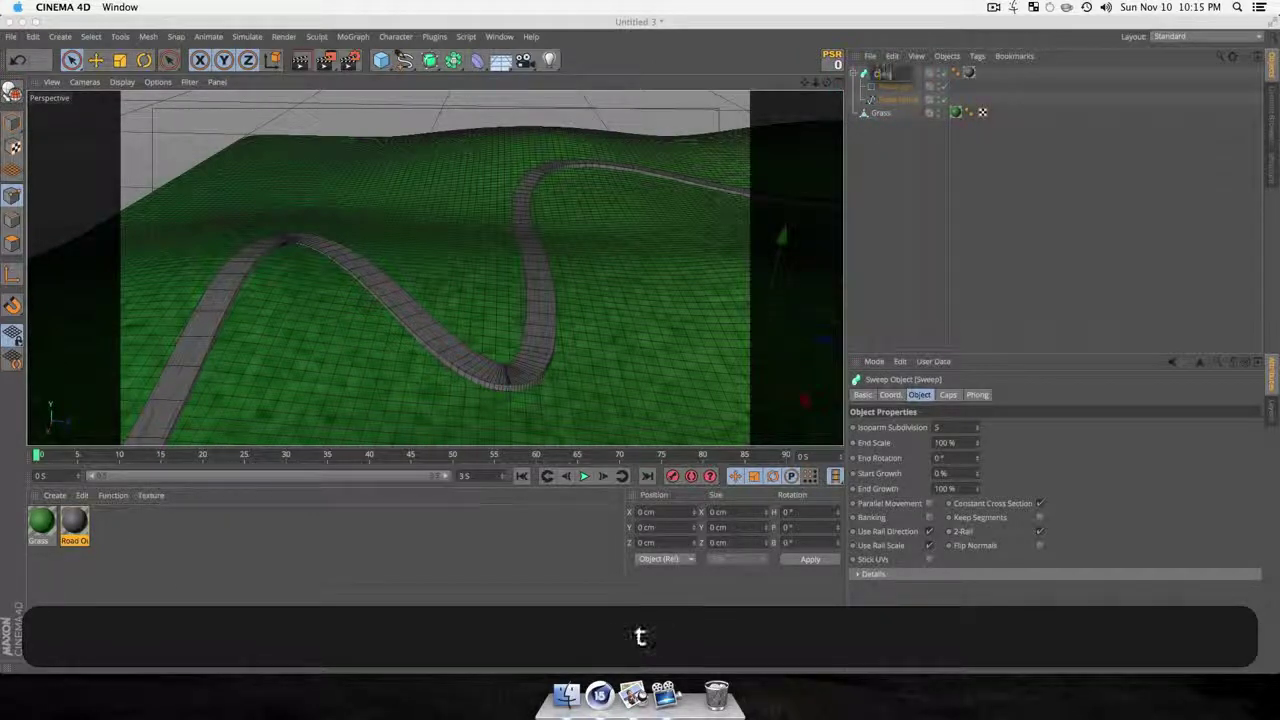
pyautogui.write('Outer Road')
pyautogui.press('Return')
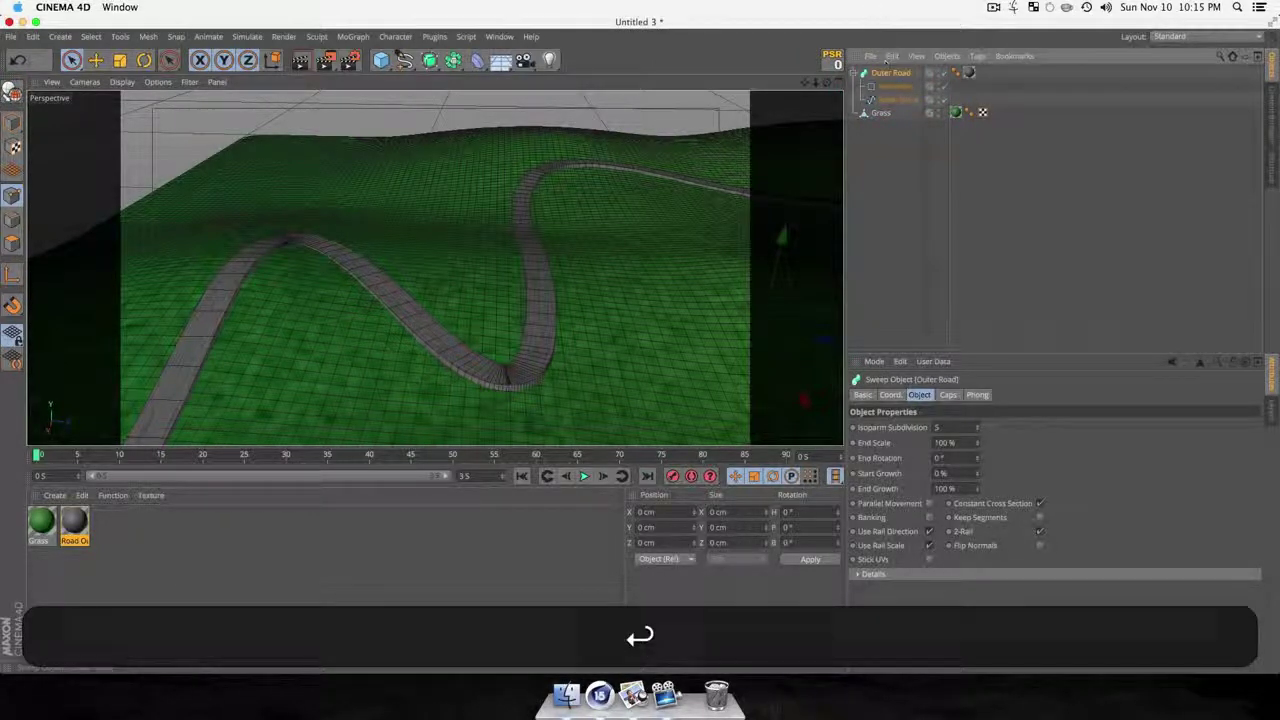
pyautogui.click(855, 73)
pyautogui.click(874, 181)
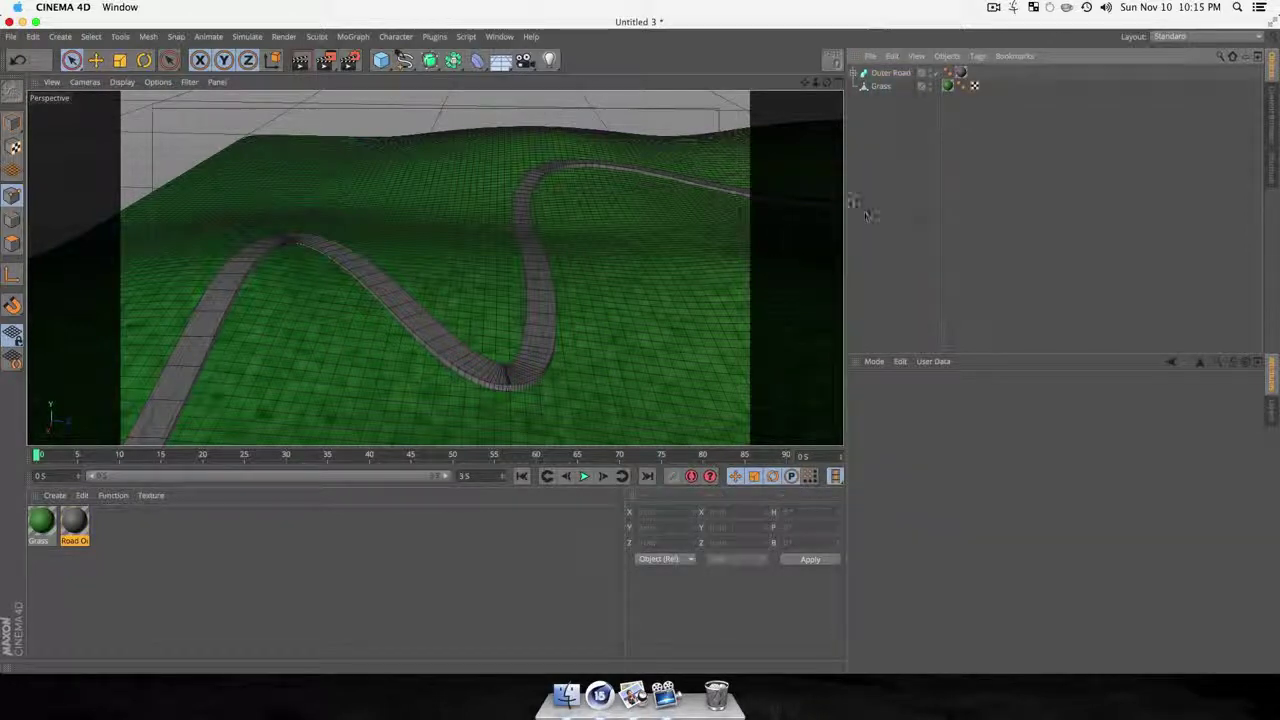
# Duplicate the Outer Road sweep above the original and rename the copy Inner Road.
pyautogui.press('super')
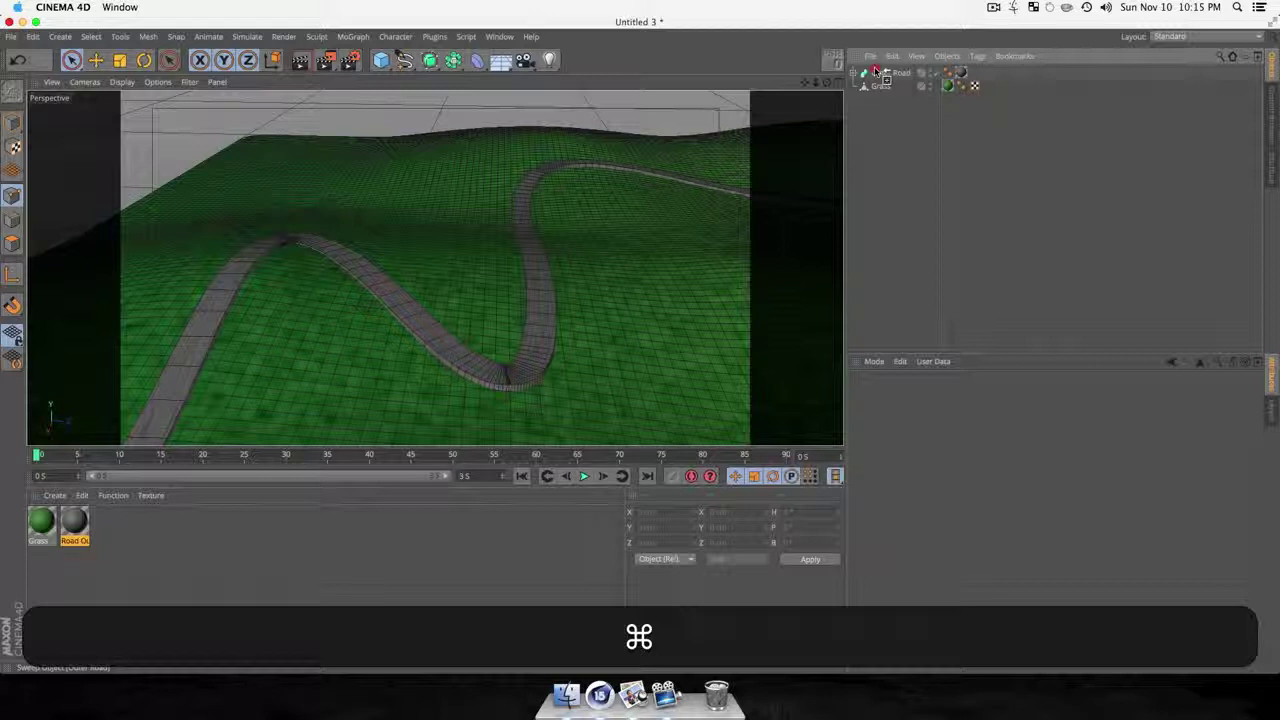
pyautogui.keyDown('super'); pyautogui.moveTo(876, 71); pyautogui.dragTo(872, 68); pyautogui.keyUp('super')
pyautogui.click(879, 76)
pyautogui.hotkey('shift', 'Return')
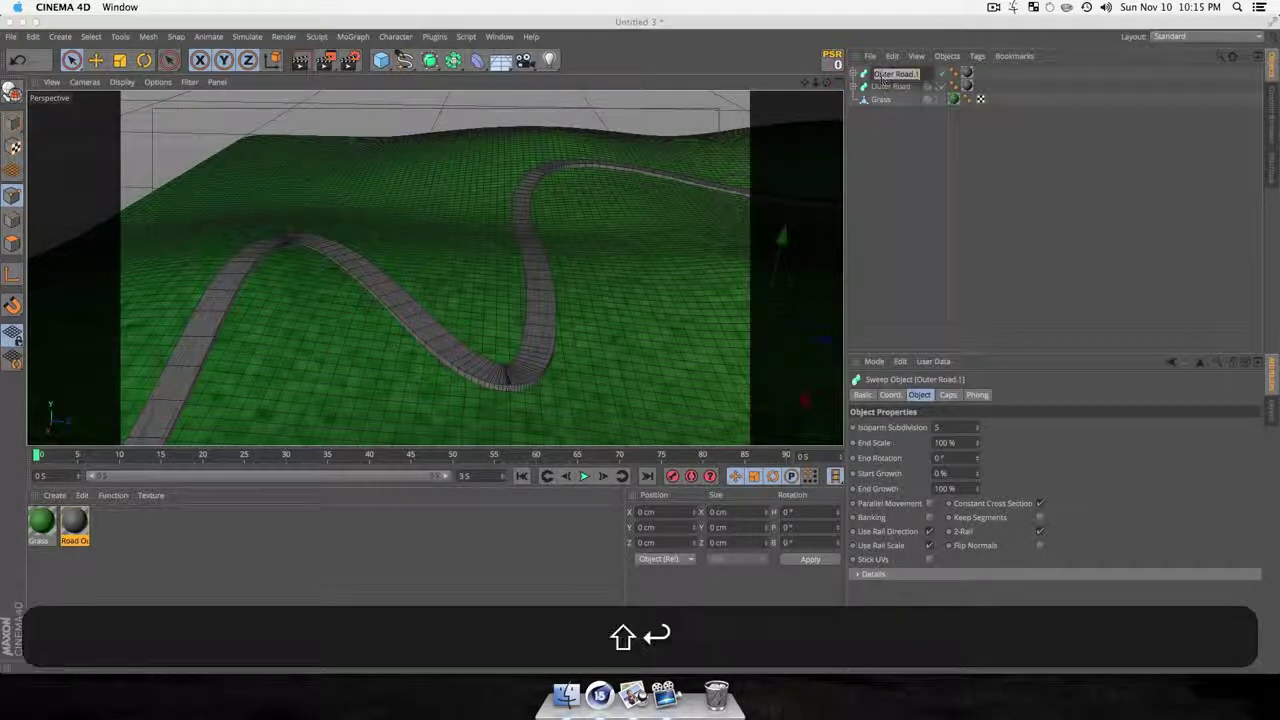
pyautogui.write('Nnner Road')
pyautogui.press('Return')
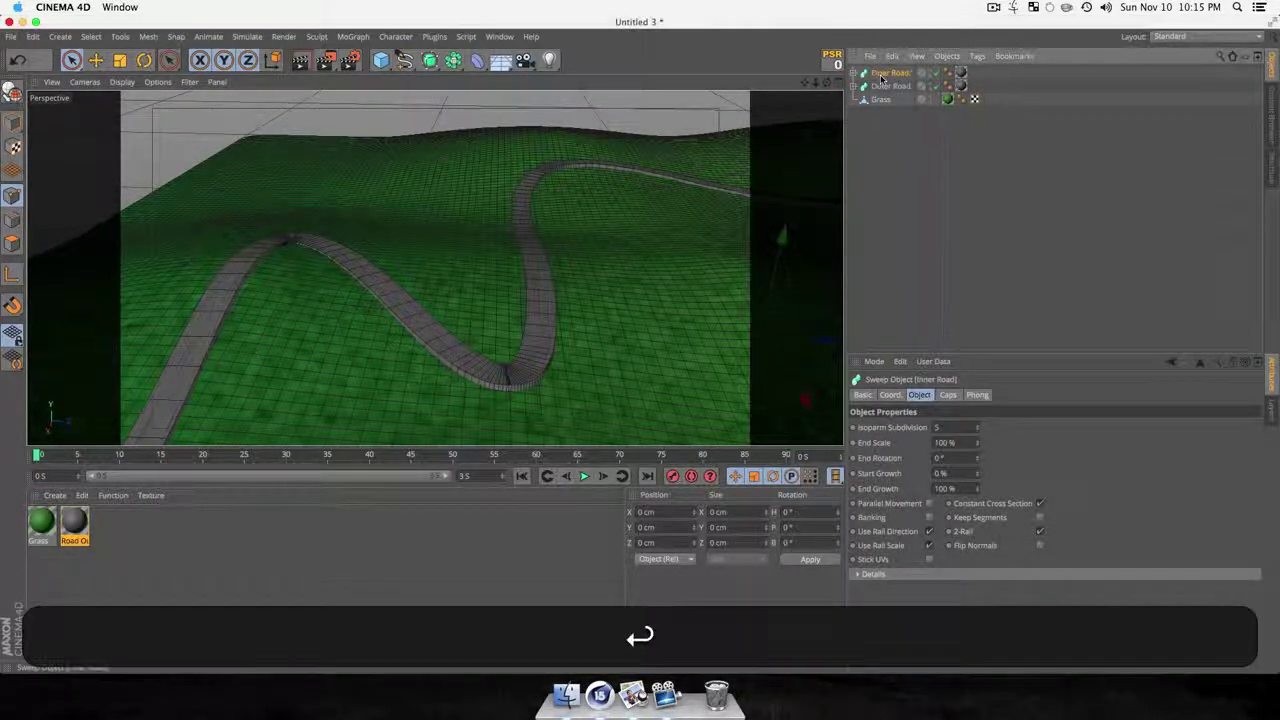
# Expand the Inner Road sweep and set its Rectangle profile's width to 5 cm and height to 3 cm.
pyautogui.click(856, 73)
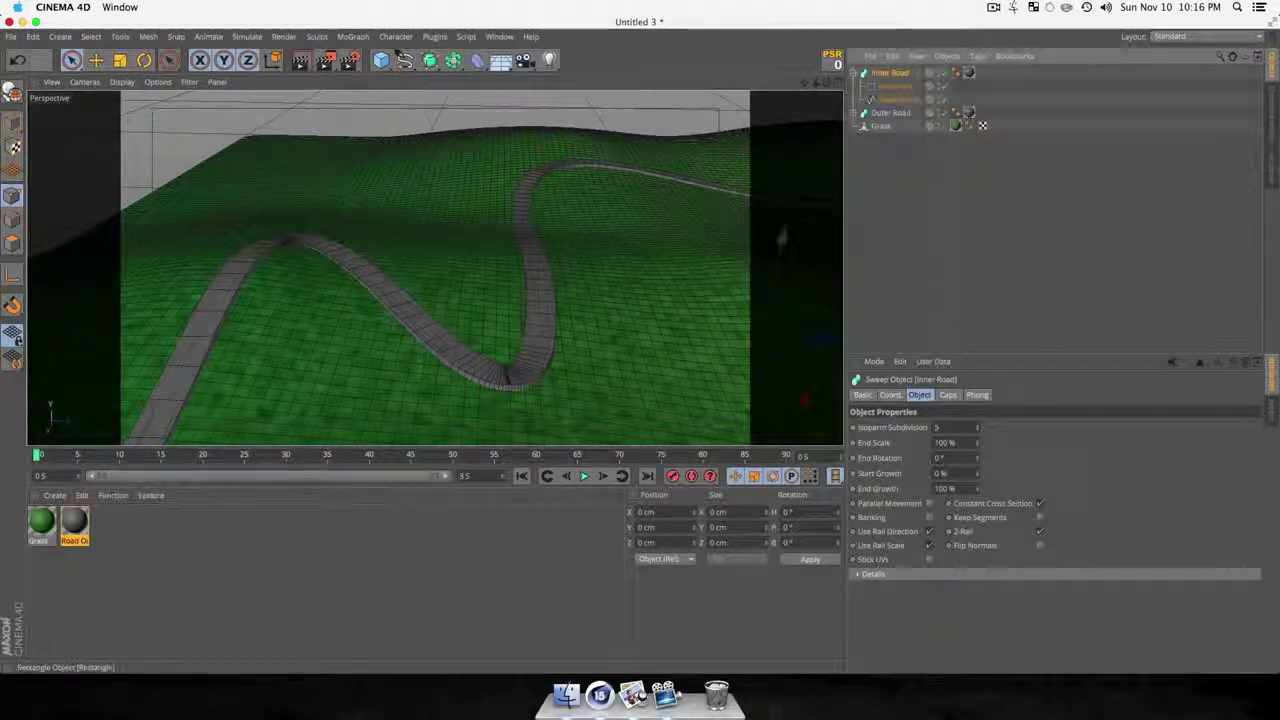
pyautogui.click(893, 86)
pyautogui.press('3')
pyautogui.moveTo(545, 394); pyautogui.dragTo(443, 349)
pyautogui.scroll(3, 582, 378)
pyautogui.press('3')
pyautogui.moveTo(611, 369)
pyautogui.mouseDown()
pyautogui.moveTo(554, 350)
pyautogui.moveTo(608, 366)
pyautogui.mouseUp()
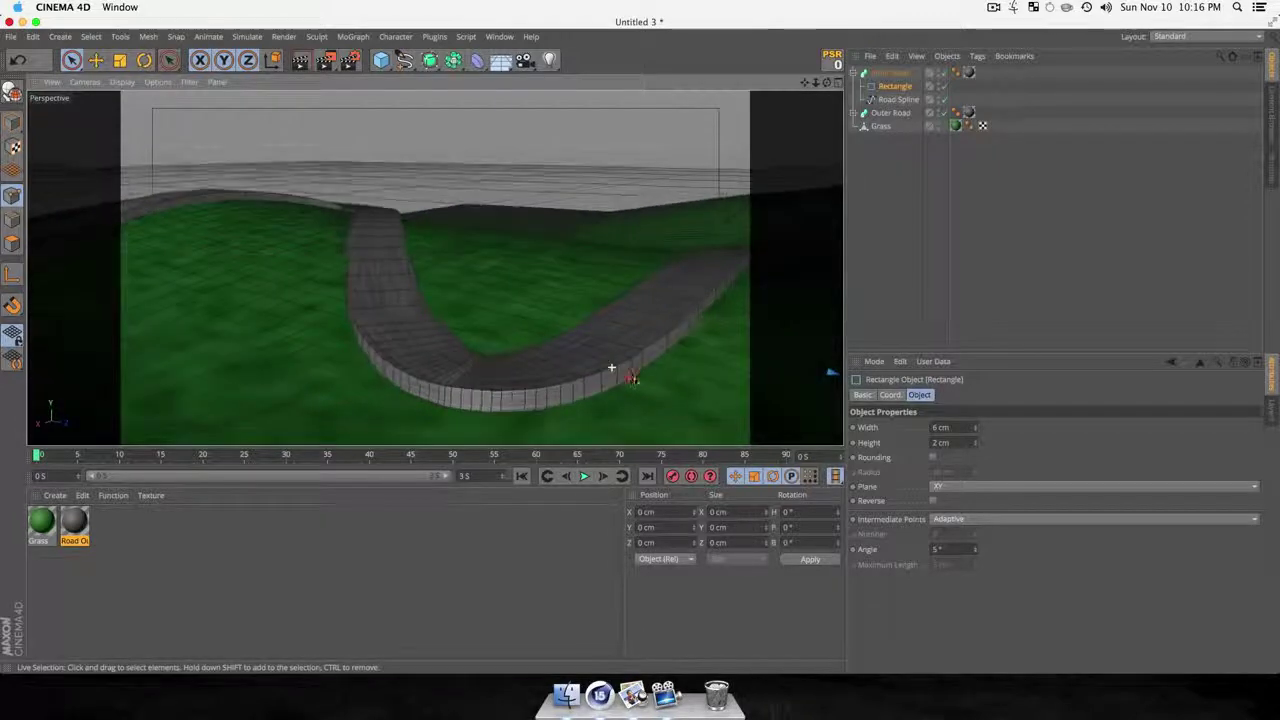
pyautogui.click(895, 85)
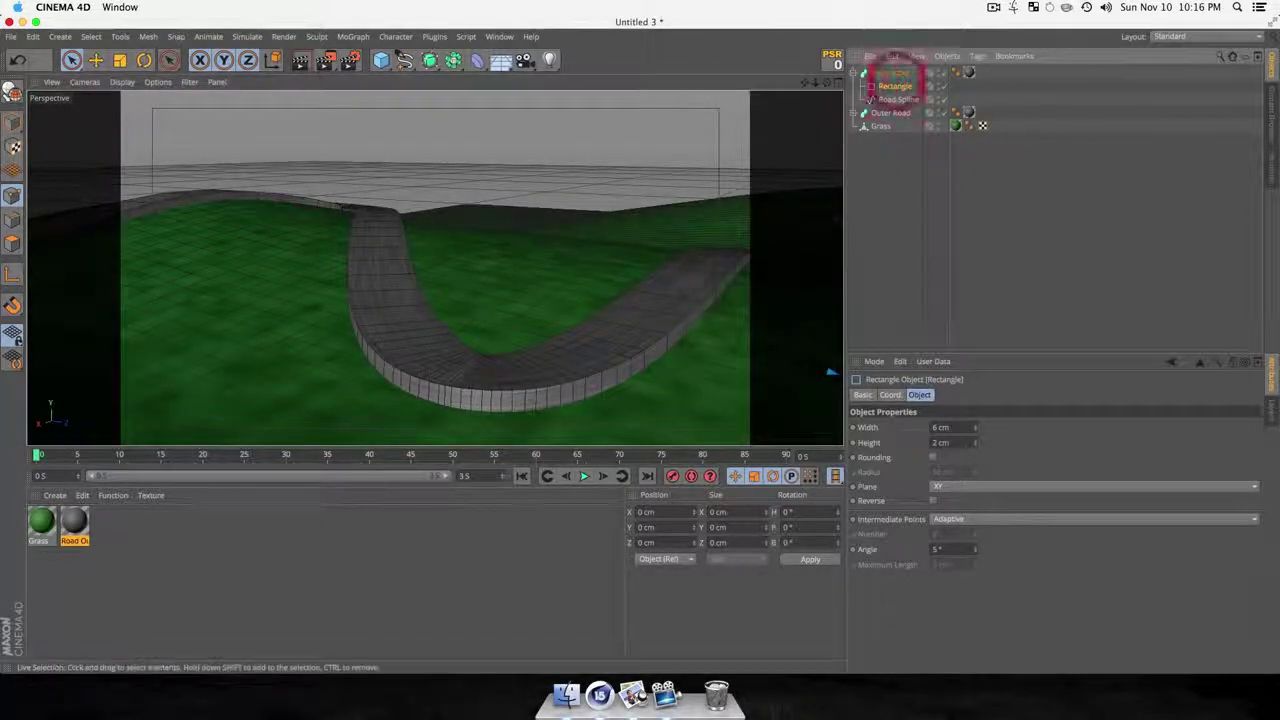
pyautogui.click(975, 431)
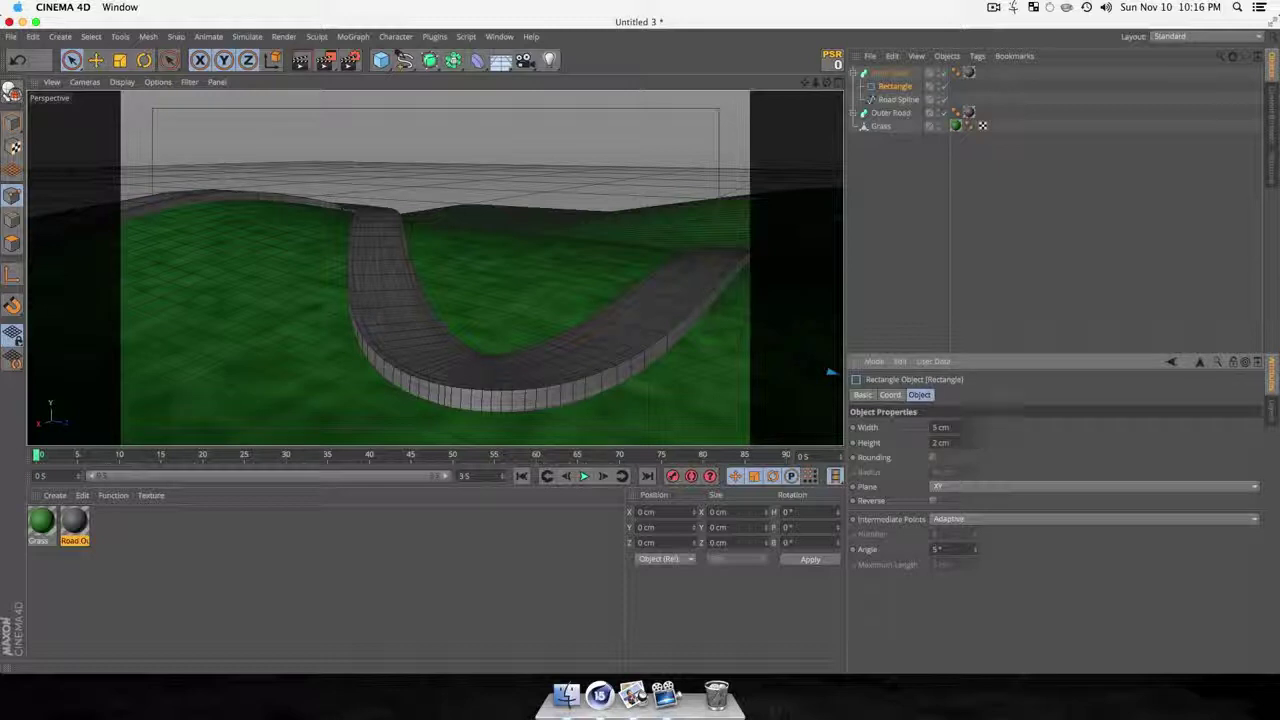
pyautogui.click(977, 440)
# Reduce the height of the Inner Road's Rectangle profile to 2.2 cm.
pyautogui.press('3')
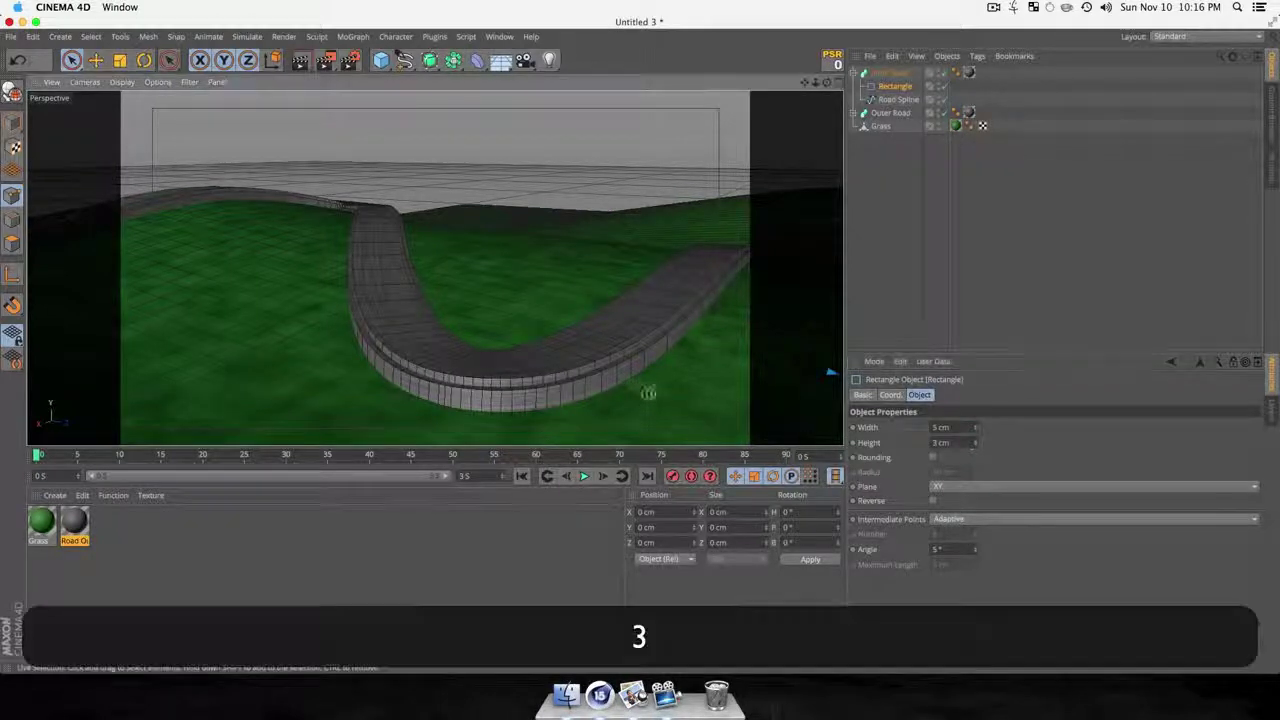
pyautogui.moveTo(651, 394); pyautogui.dragTo(630, 362)
pyautogui.moveTo(956, 442); pyautogui.dragTo(795, 420)
pyautogui.write('1')
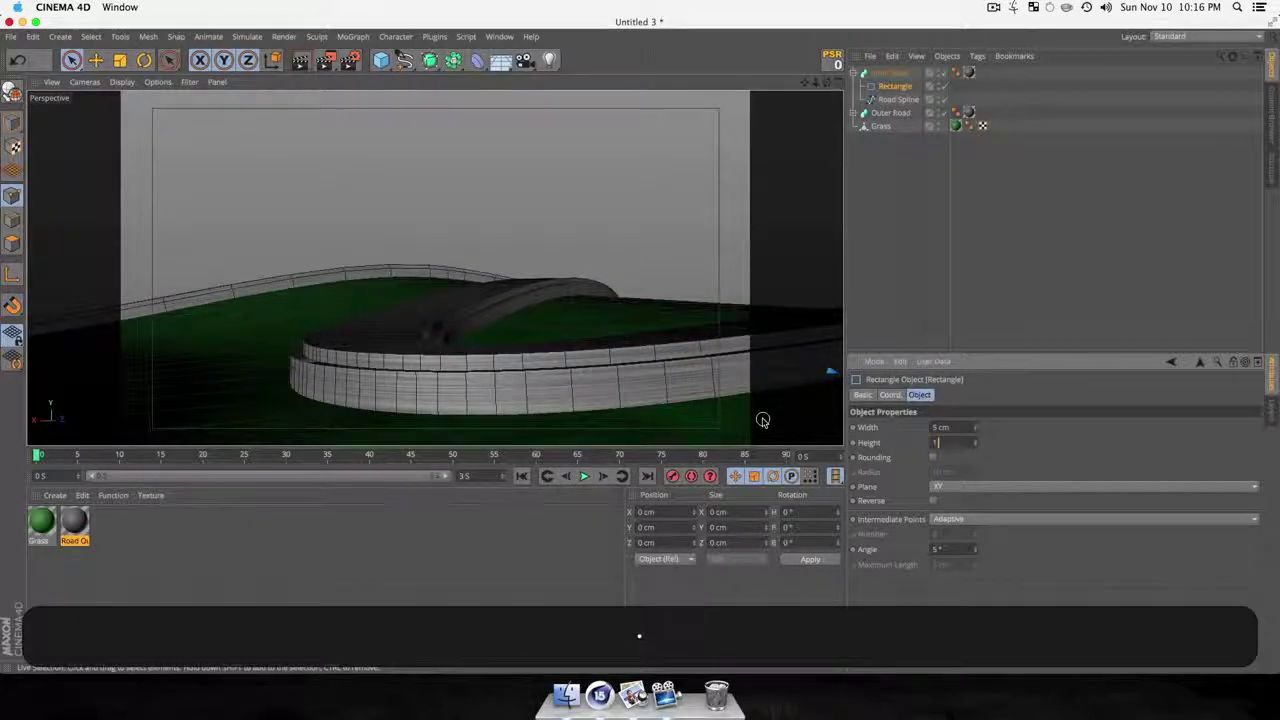
pyautogui.press('BackSpace')
pyautogui.write('2')
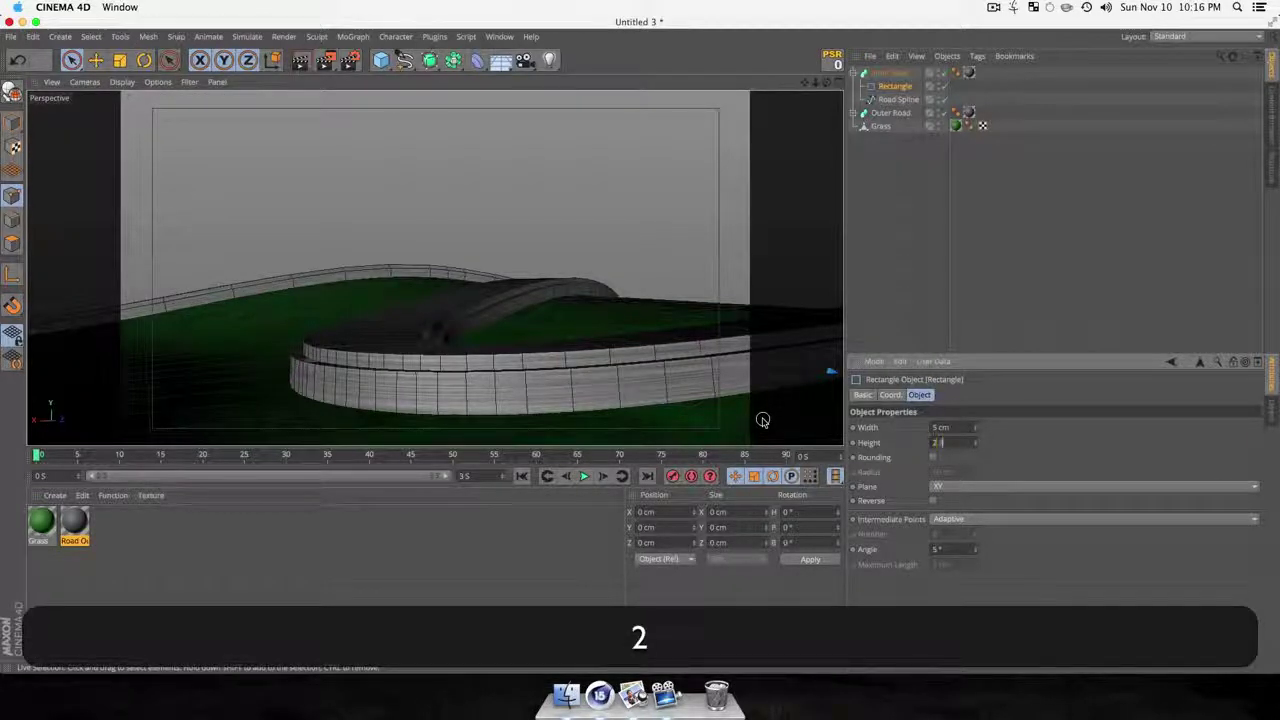
pyautogui.write('.2')
pyautogui.press('Return')
# Set the Inner Road's Rectangle profile height to 2.5 cm and collapse the sweep's hierarchy.
pyautogui.press('3')
pyautogui.moveTo(351, 363); pyautogui.dragTo(555, 334)
pyautogui.scroll(3, 486, 349)
pyautogui.press('3')
pyautogui.press('3')
pyautogui.click(902, 99)
pyautogui.click(904, 88)
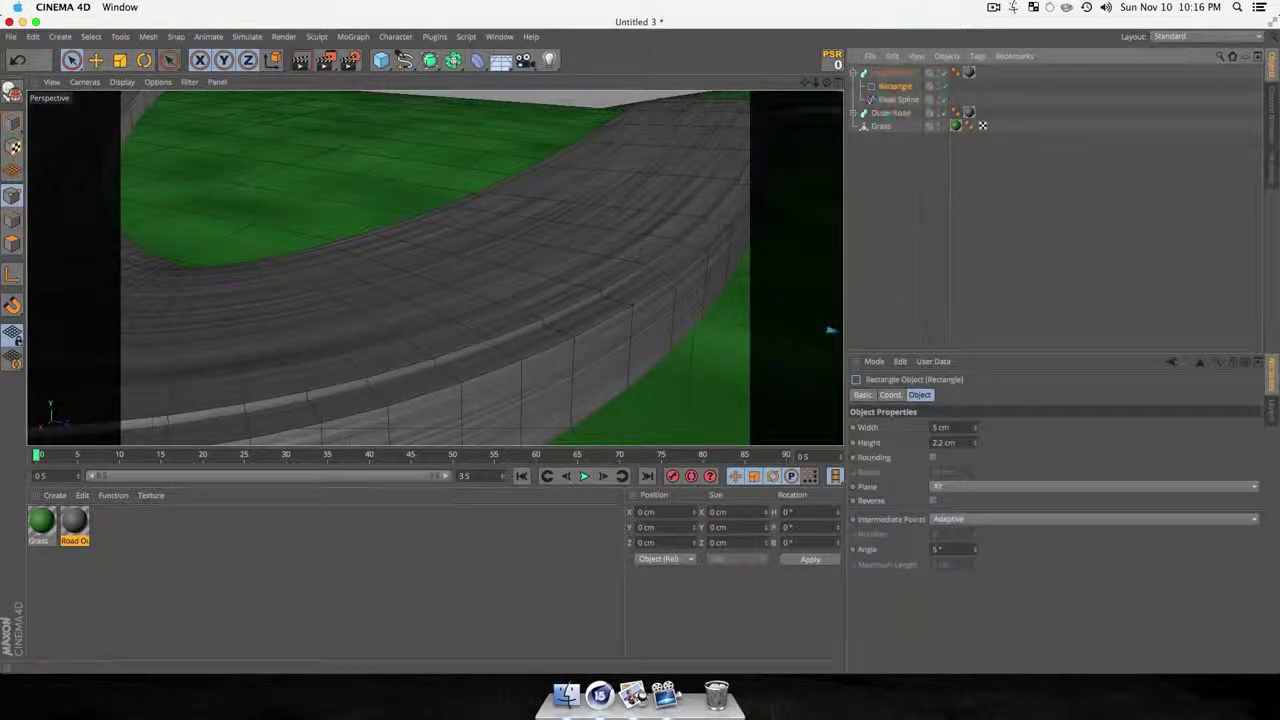
pyautogui.moveTo(968, 443); pyautogui.dragTo(778, 432)
pyautogui.write('5')
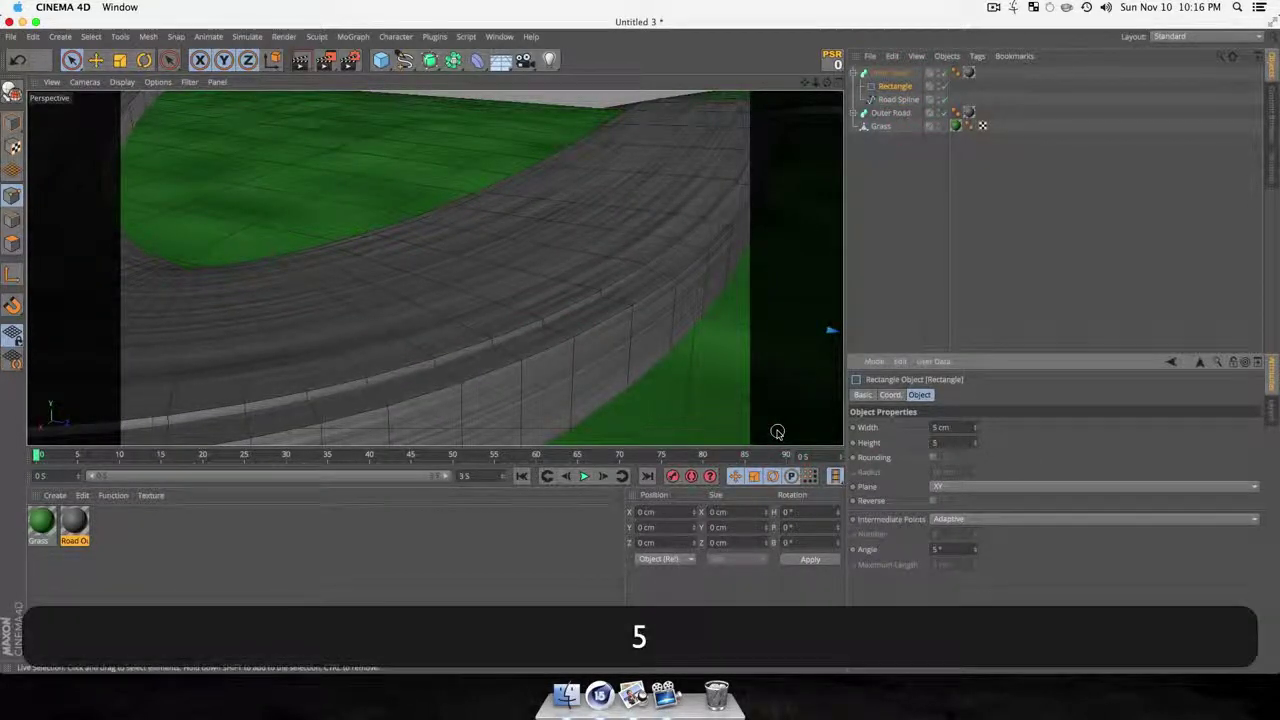
pyautogui.press('BackSpace')
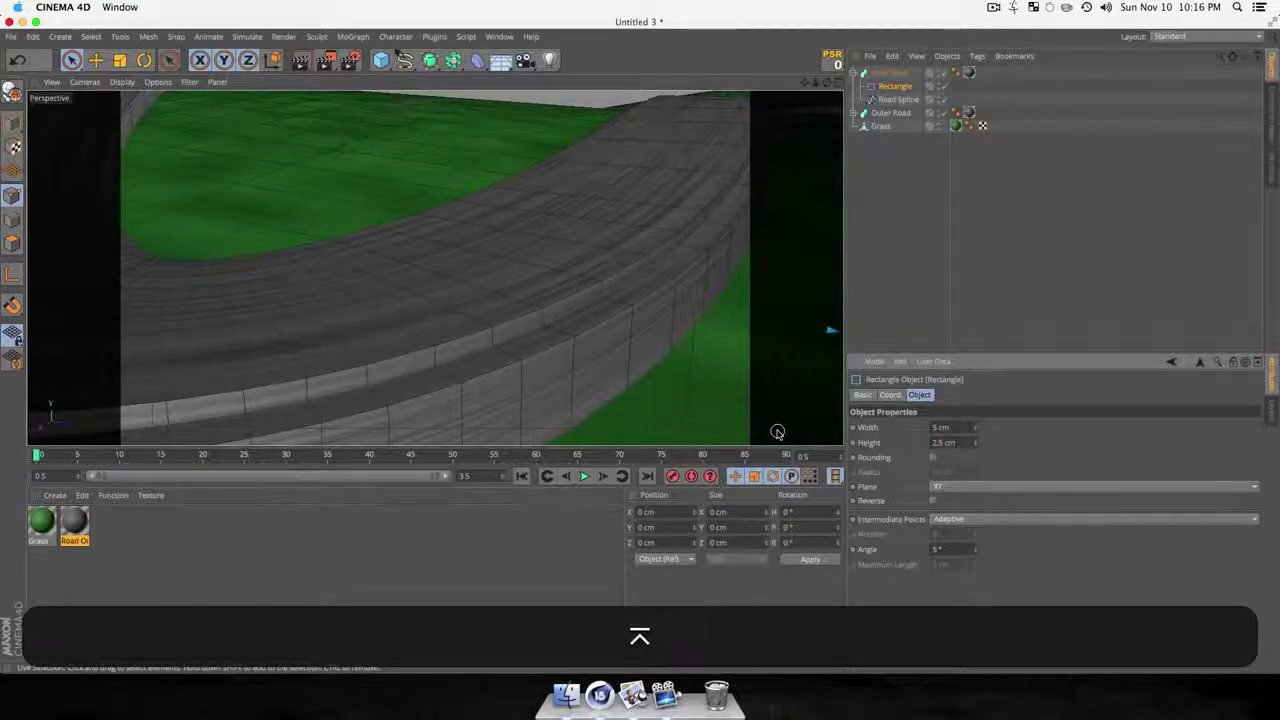
pyautogui.scroll(-10, 602, 319)
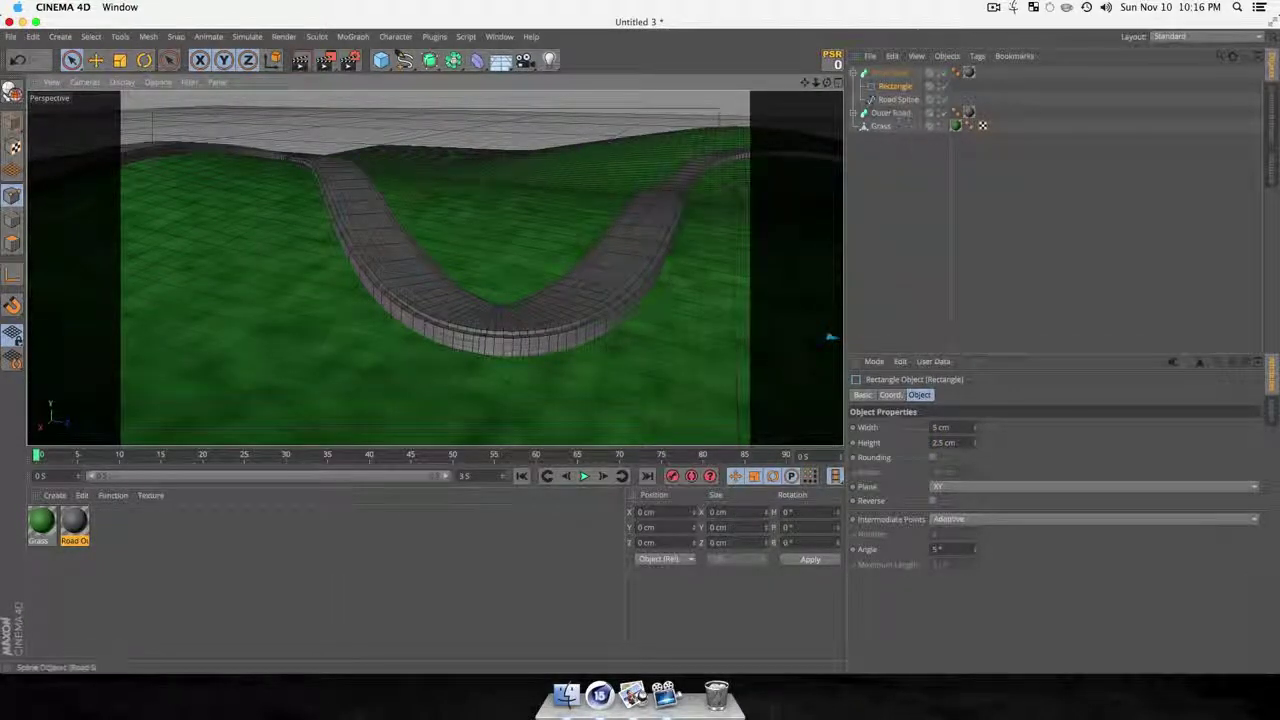
pyautogui.click(857, 73)
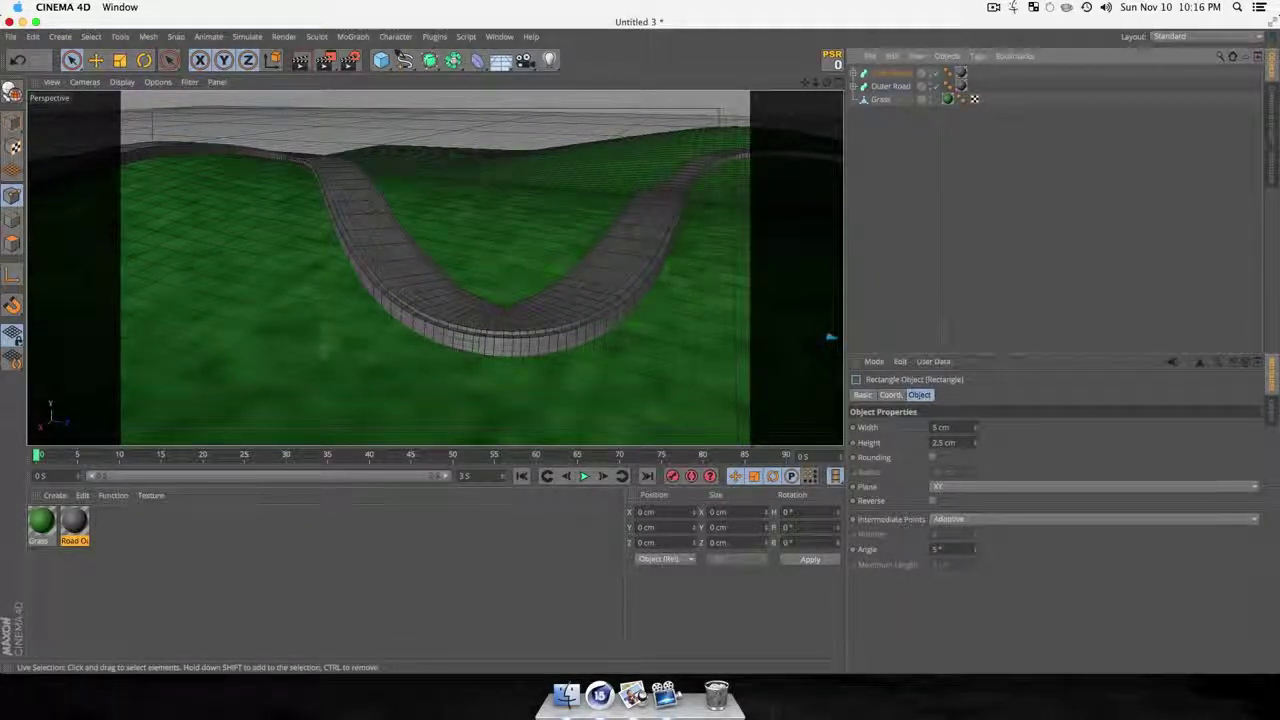
pyautogui.scroll(-5, 346, 237)
pyautogui.press('3')
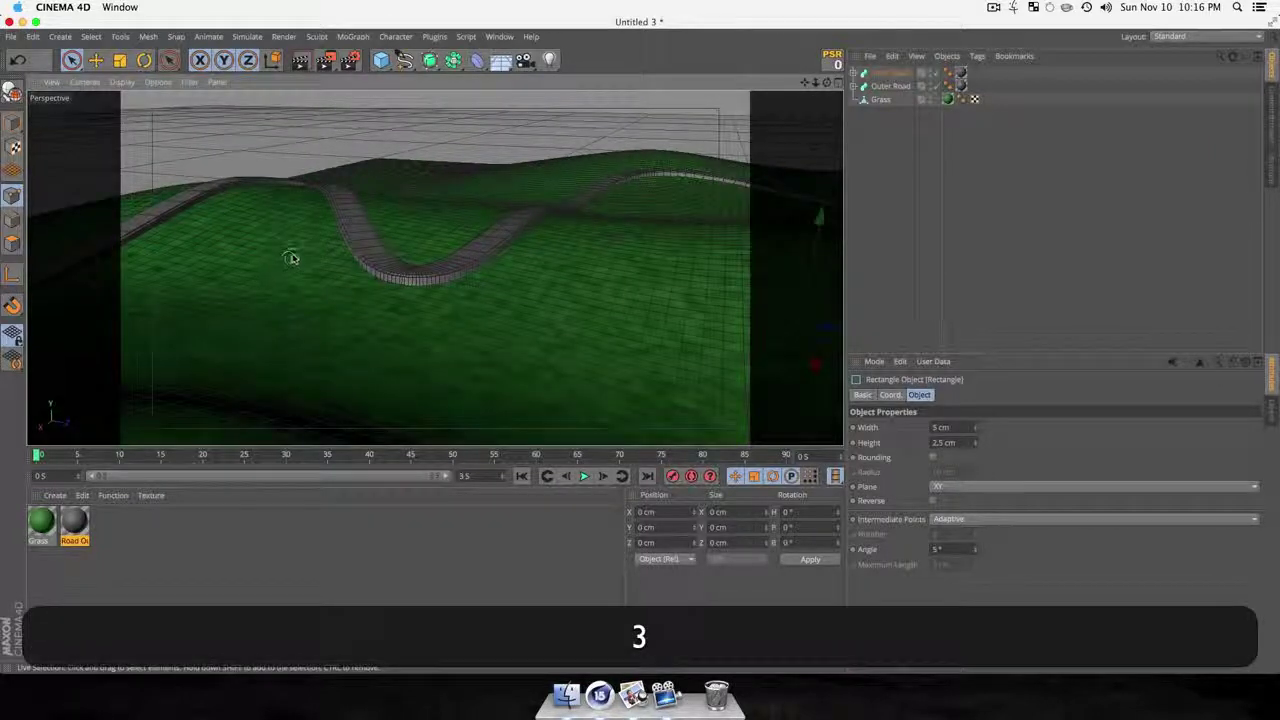
pyautogui.moveTo(291, 257); pyautogui.dragTo(531, 297)
pyautogui.scroll(-4, 454, 249)
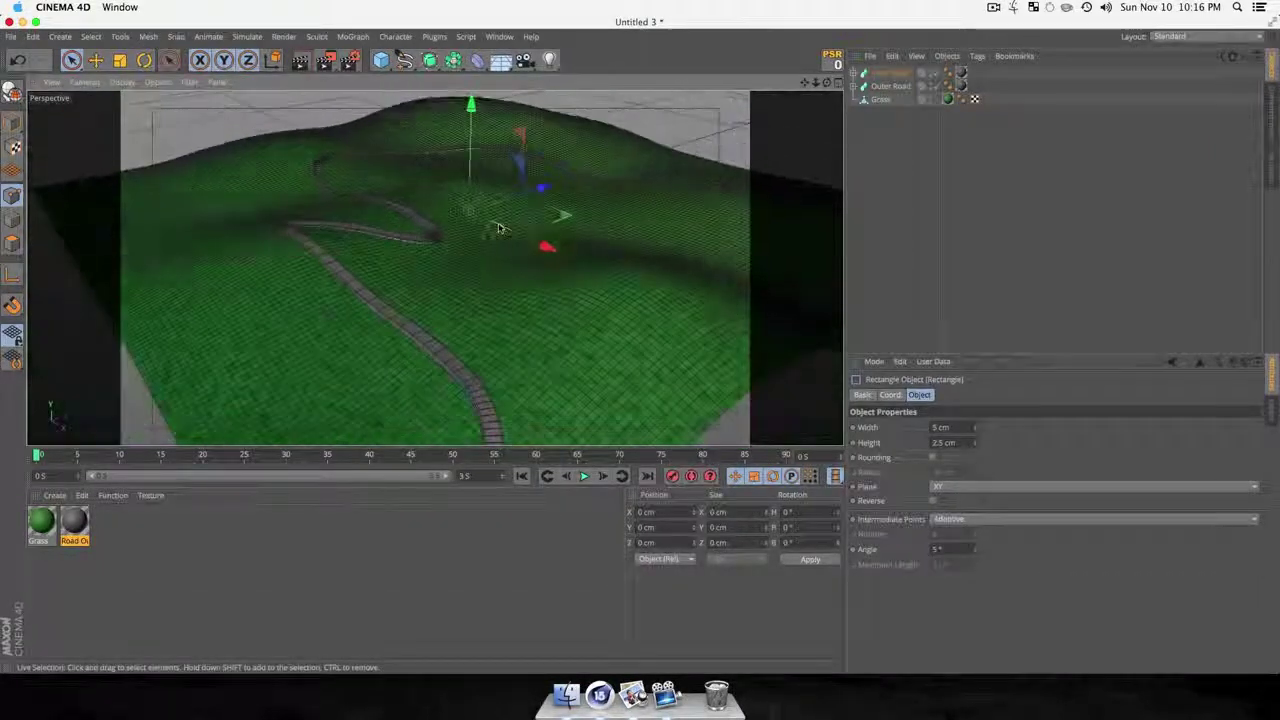
pyautogui.press('1')
pyautogui.moveTo(494, 229); pyautogui.dragTo(482, 252)
pyautogui.press('3')
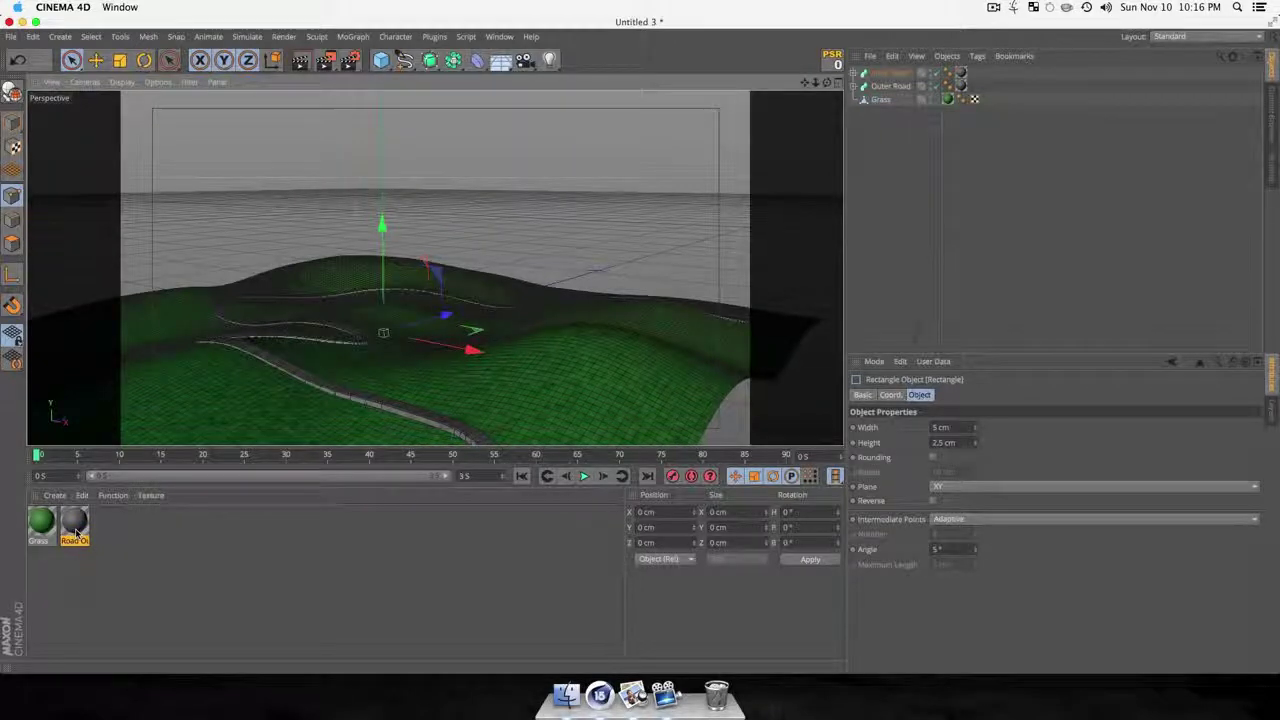
# Duplicate the Road Outer material and lighten both ends of the copy's color gradient to light grey, then close the material editor.
pyautogui.keyDown('super'); pyautogui.moveTo(77, 530); pyautogui.dragTo(108, 522); pyautogui.keyUp('super')
pyautogui.doubleClick(108, 522)
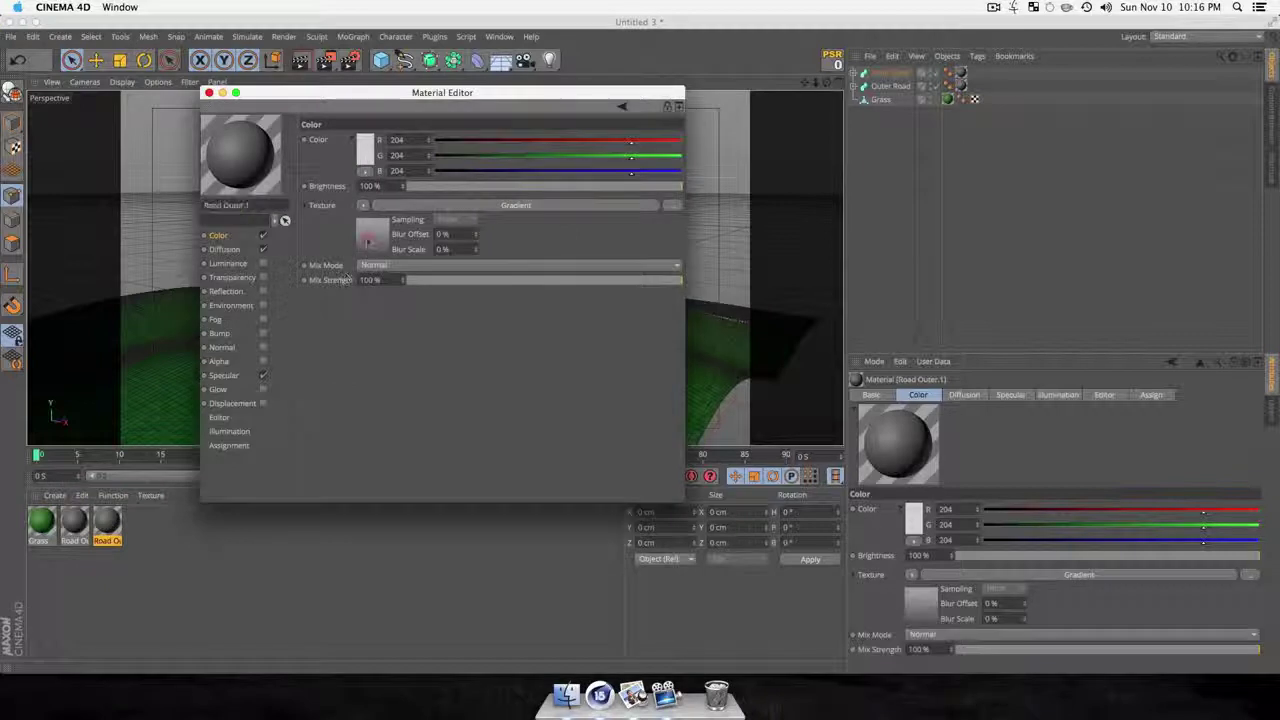
pyautogui.click(370, 235)
pyautogui.doubleClick(352, 242)
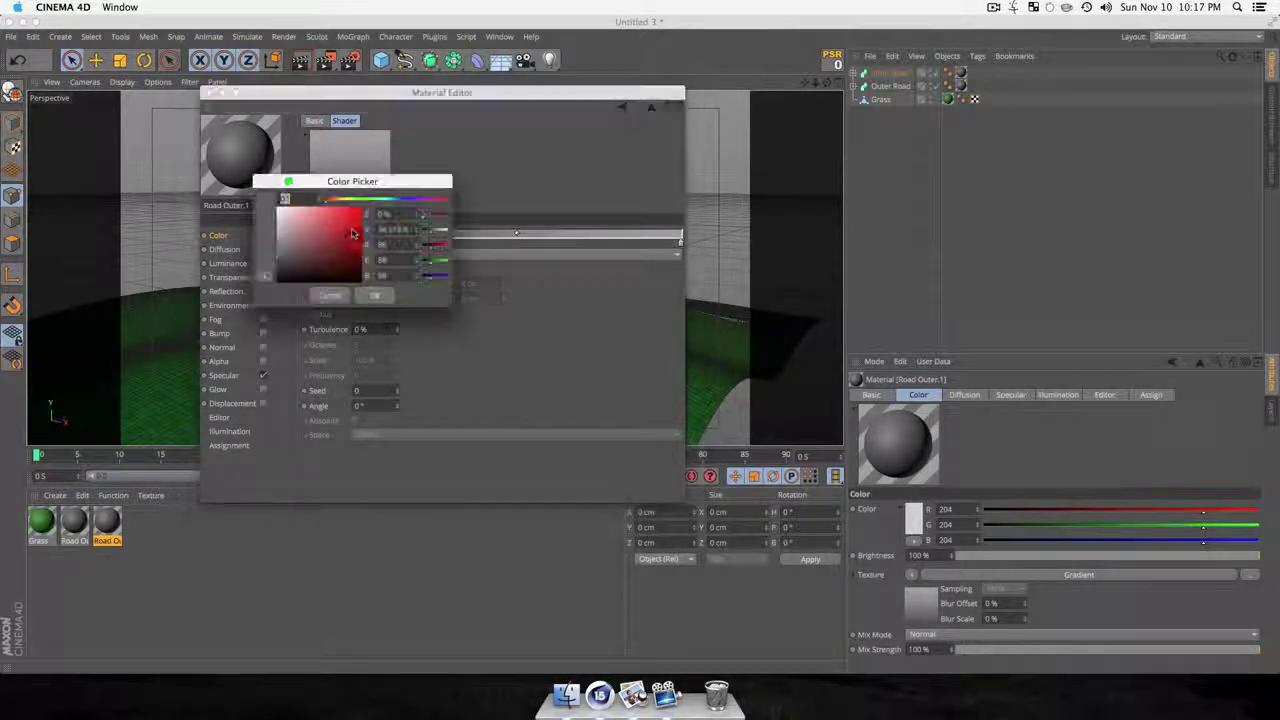
pyautogui.click(370, 295)
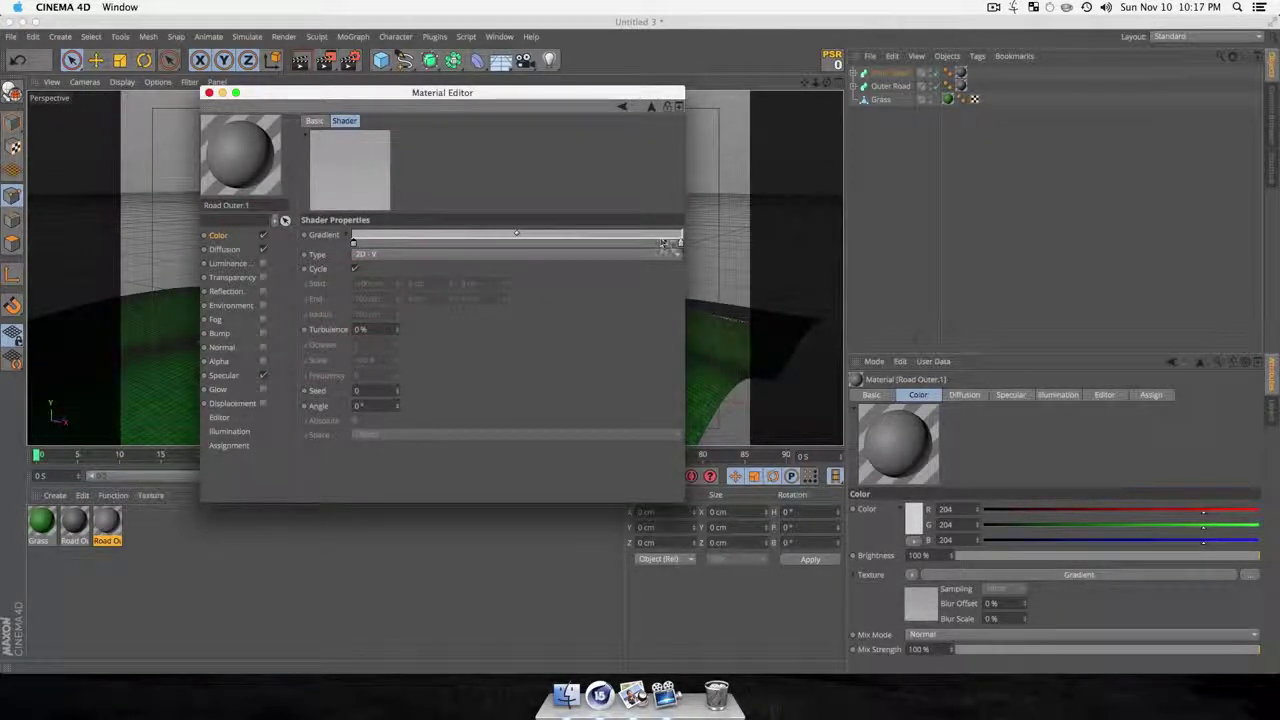
pyautogui.doubleClick(679, 245)
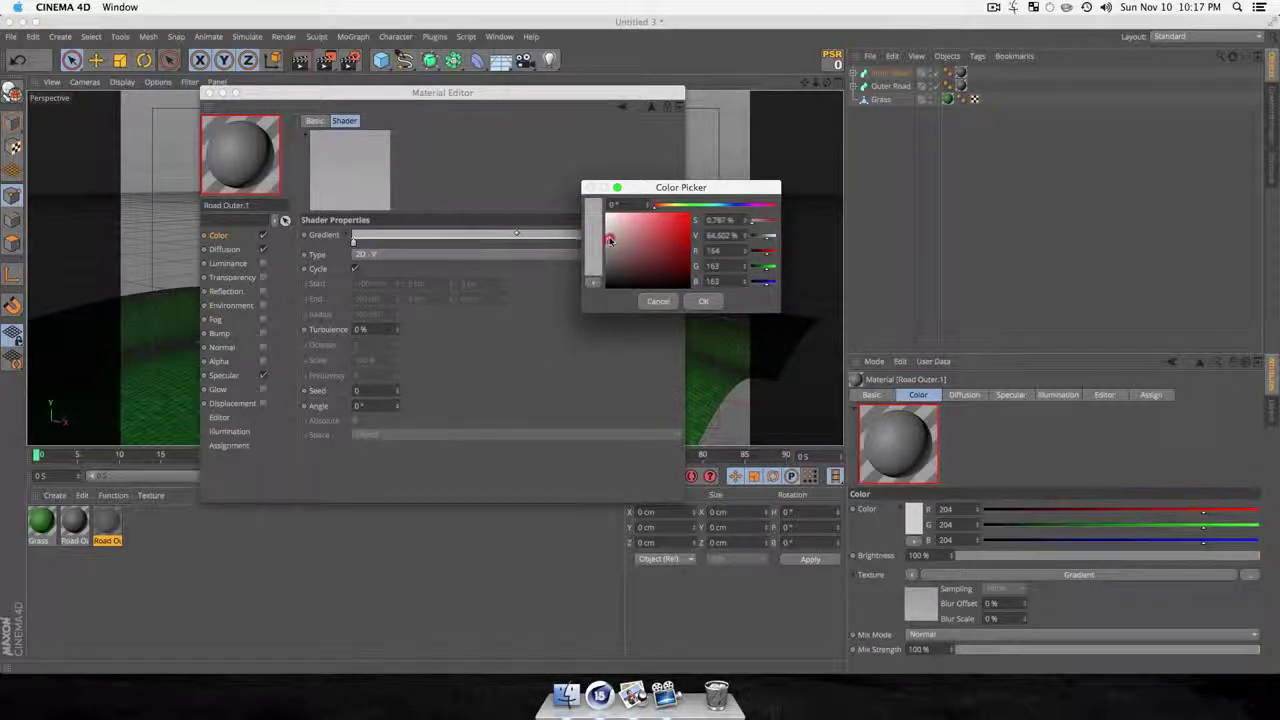
pyautogui.click(703, 301)
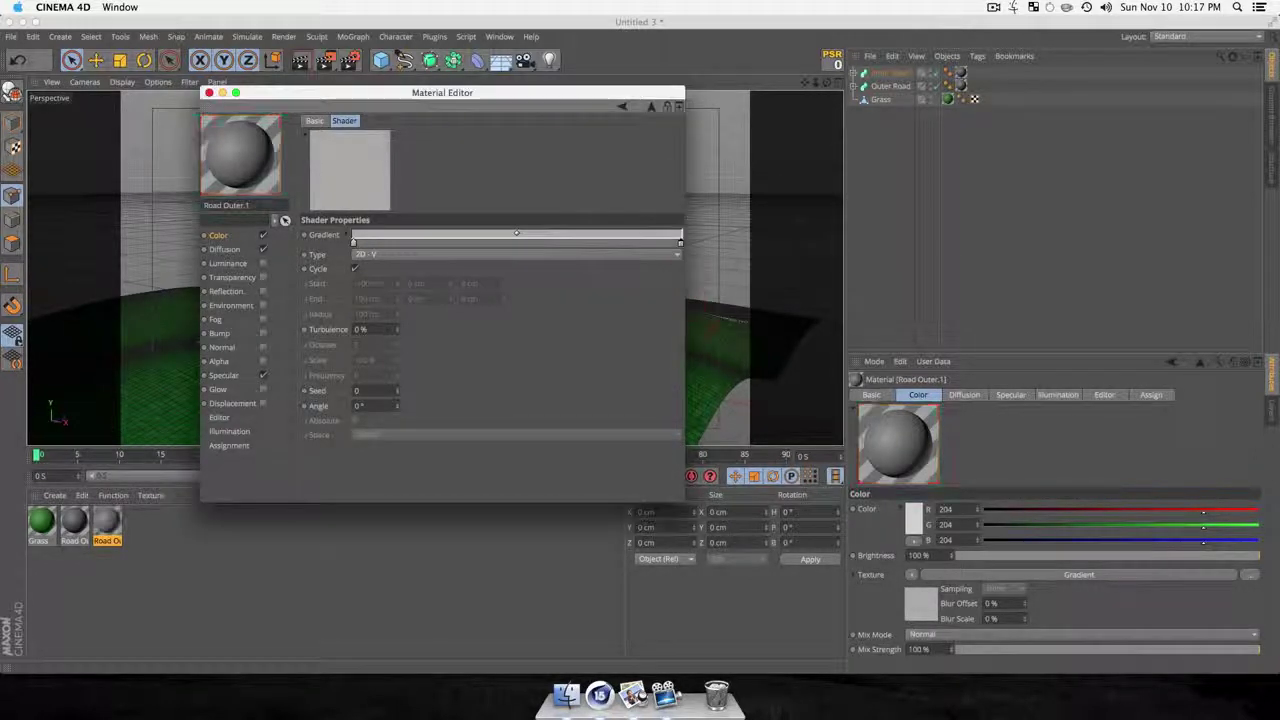
pyautogui.click(206, 93)
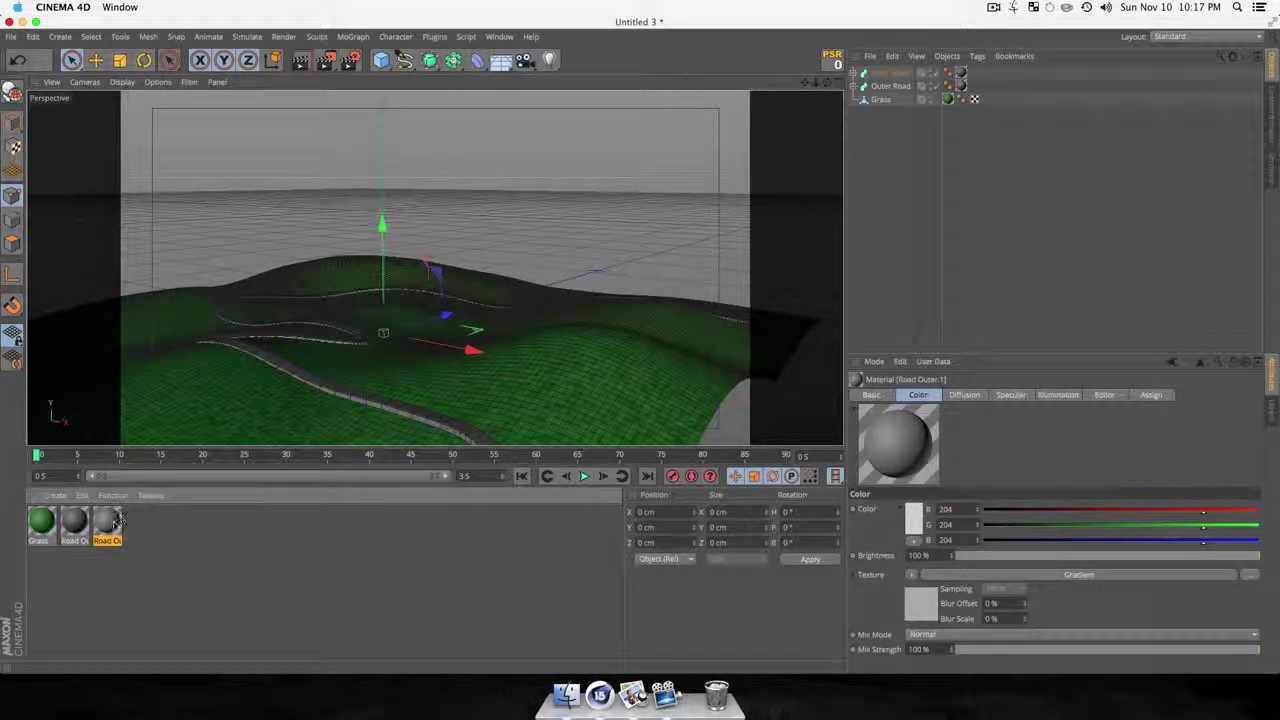
# Replace the Inner Road's material with the lighter grey copy and render a preview of the perspective view.
pyautogui.click(901, 86)
pyautogui.press('BackSpace')
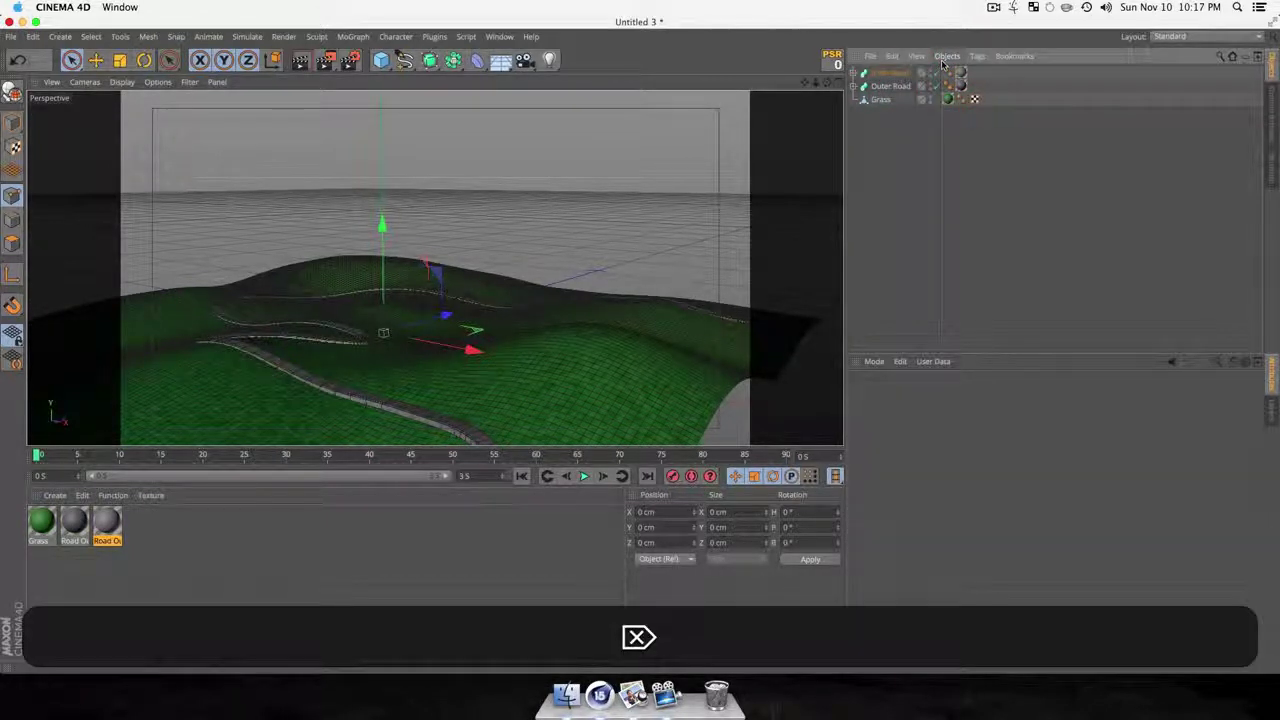
pyautogui.press('3')
pyautogui.moveTo(376, 345); pyautogui.dragTo(403, 331)
pyautogui.press('super+r')
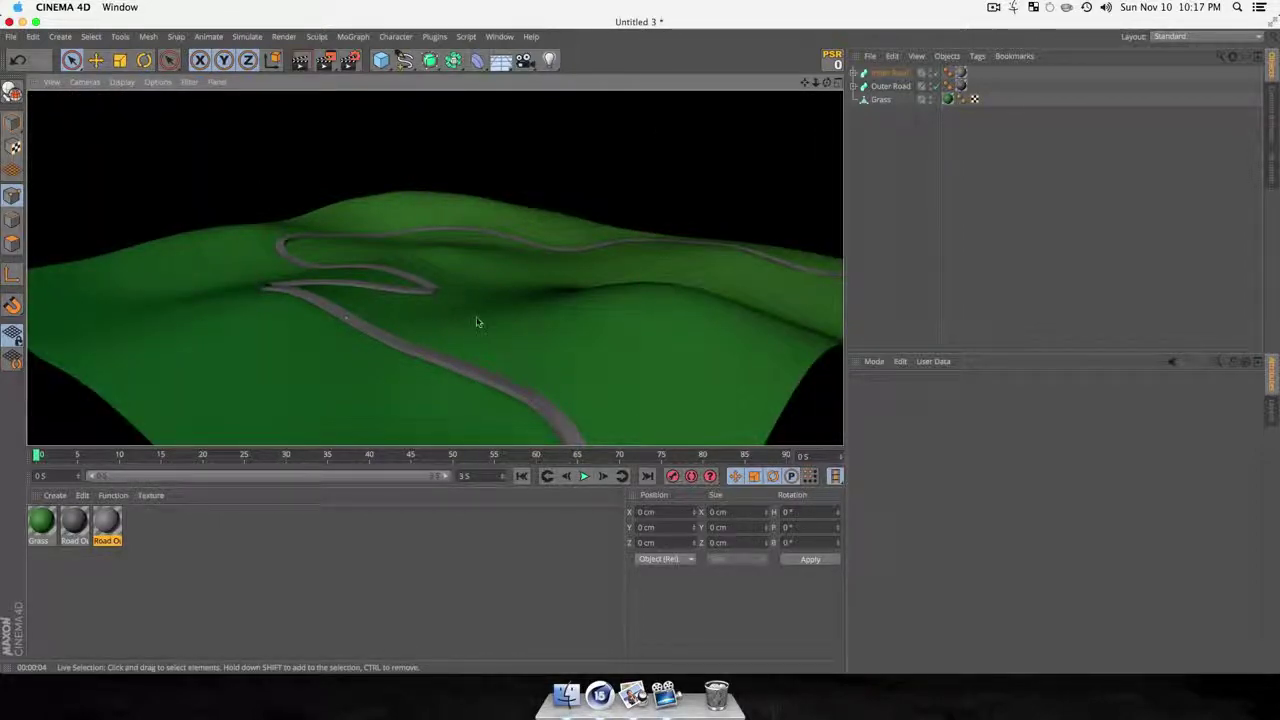
pyautogui.press('3')
pyautogui.moveTo(460, 317); pyautogui.dragTo(461, 315)
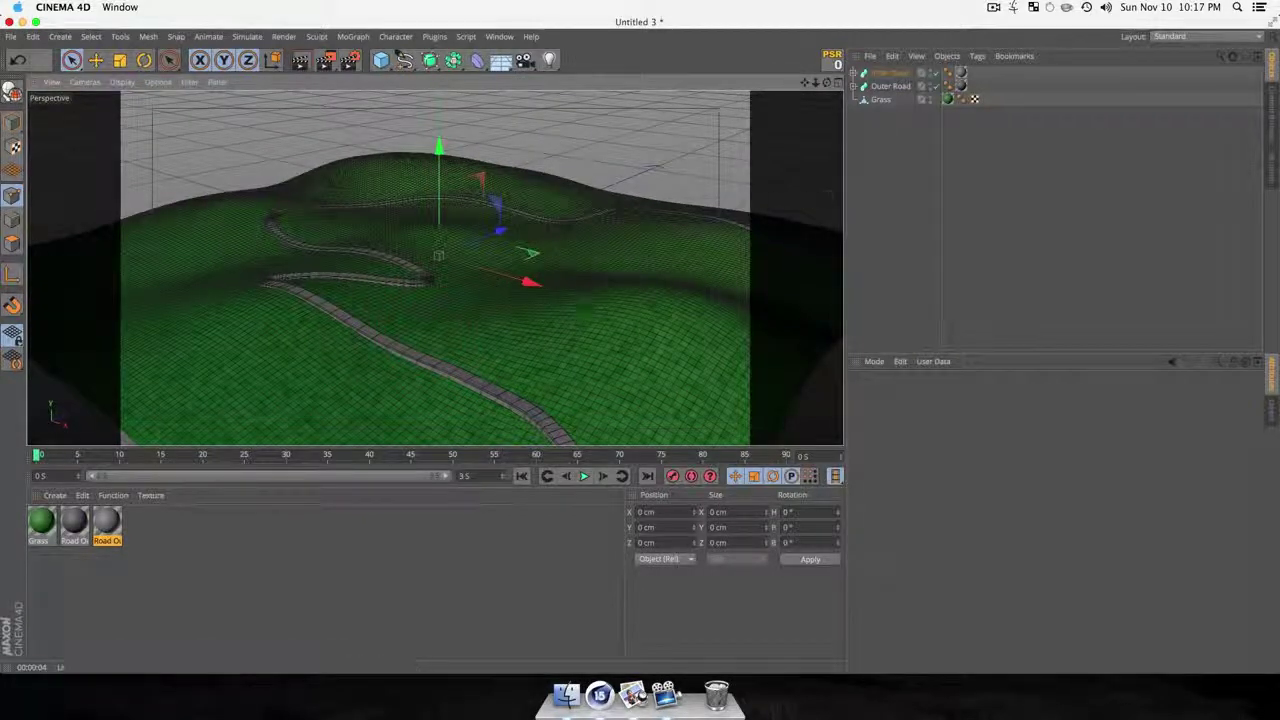
# In the top view, put the Grass object in polygon mode and paint a Live Selection over its upper-left area.
pyautogui.click(873, 168)
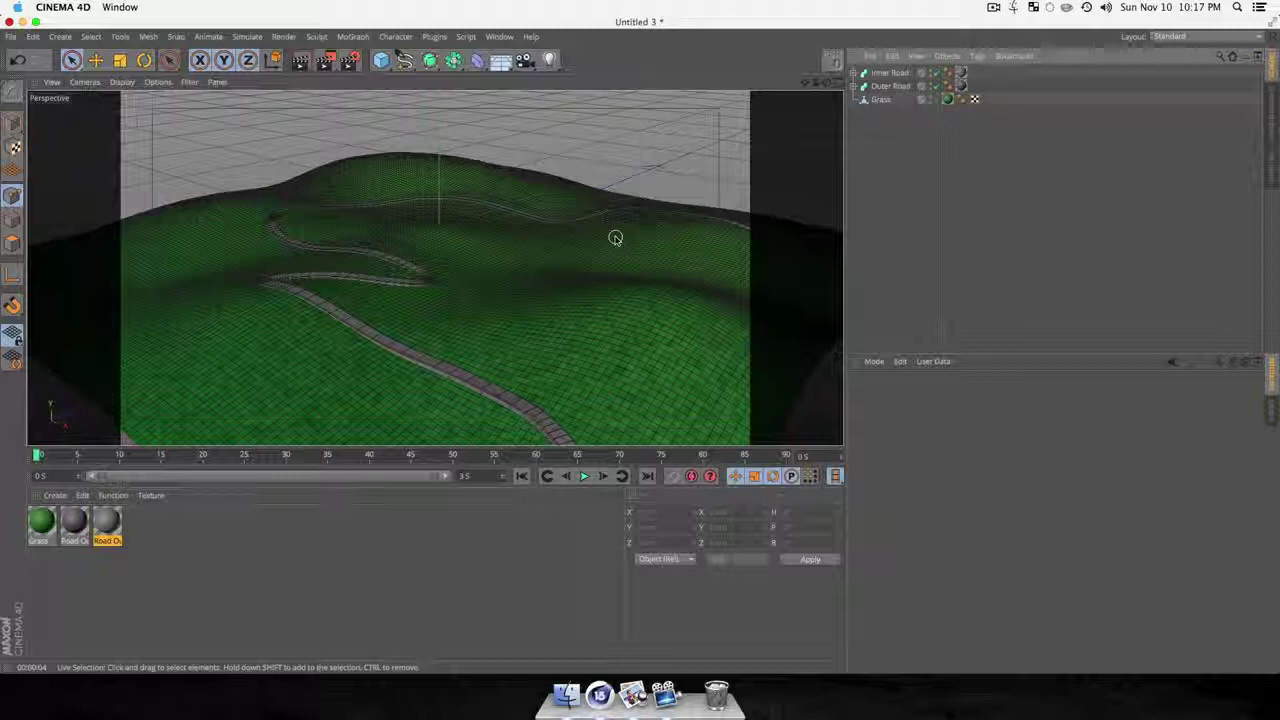
pyautogui.press('F2')
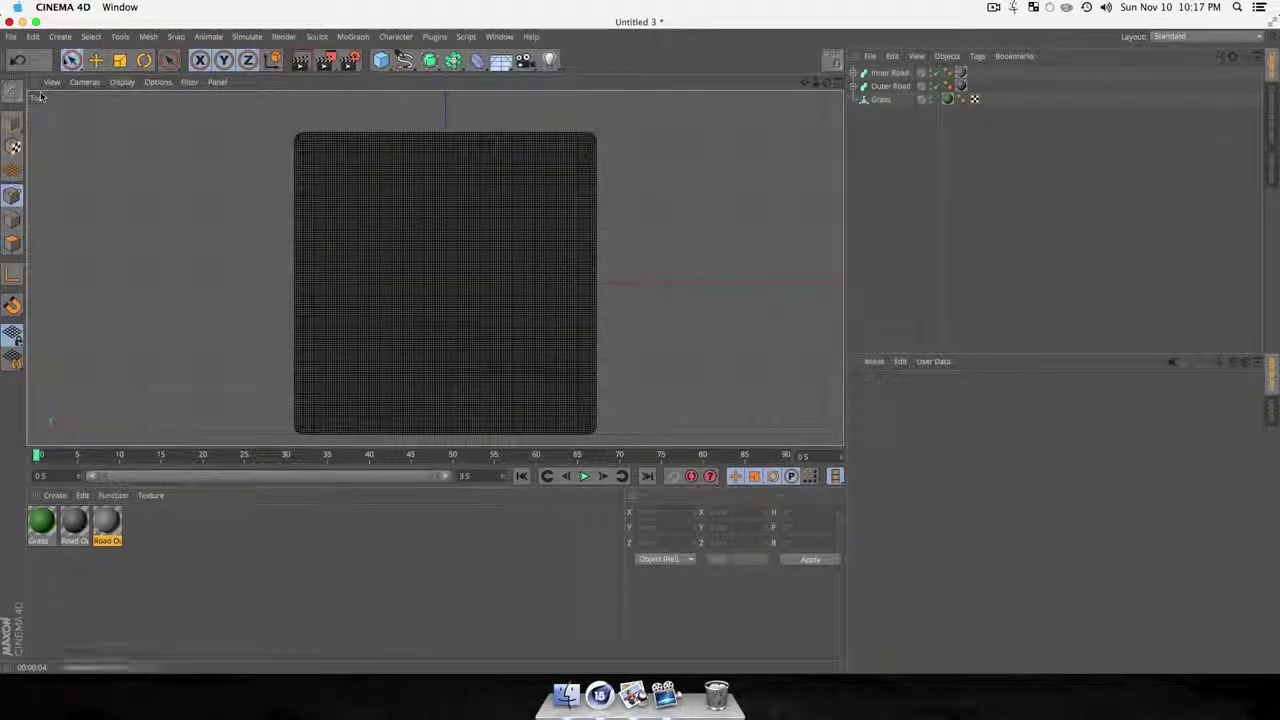
pyautogui.click(72, 60)
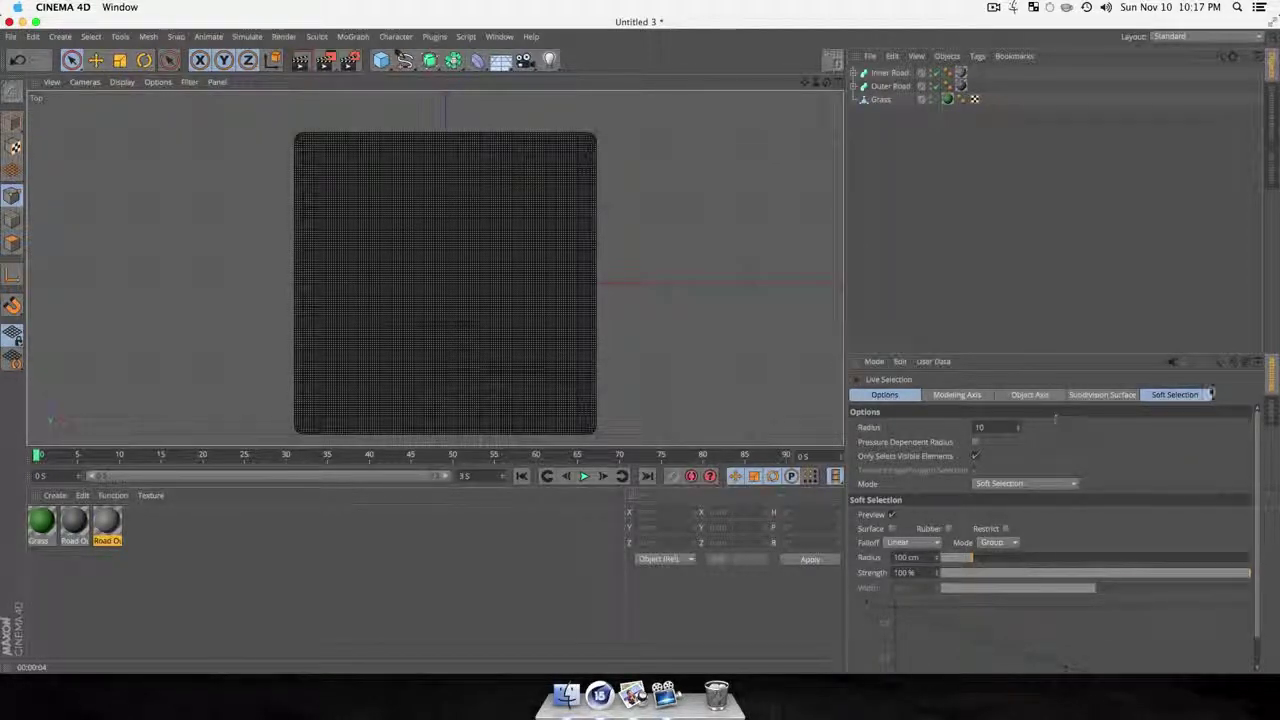
pyautogui.click(1200, 395)
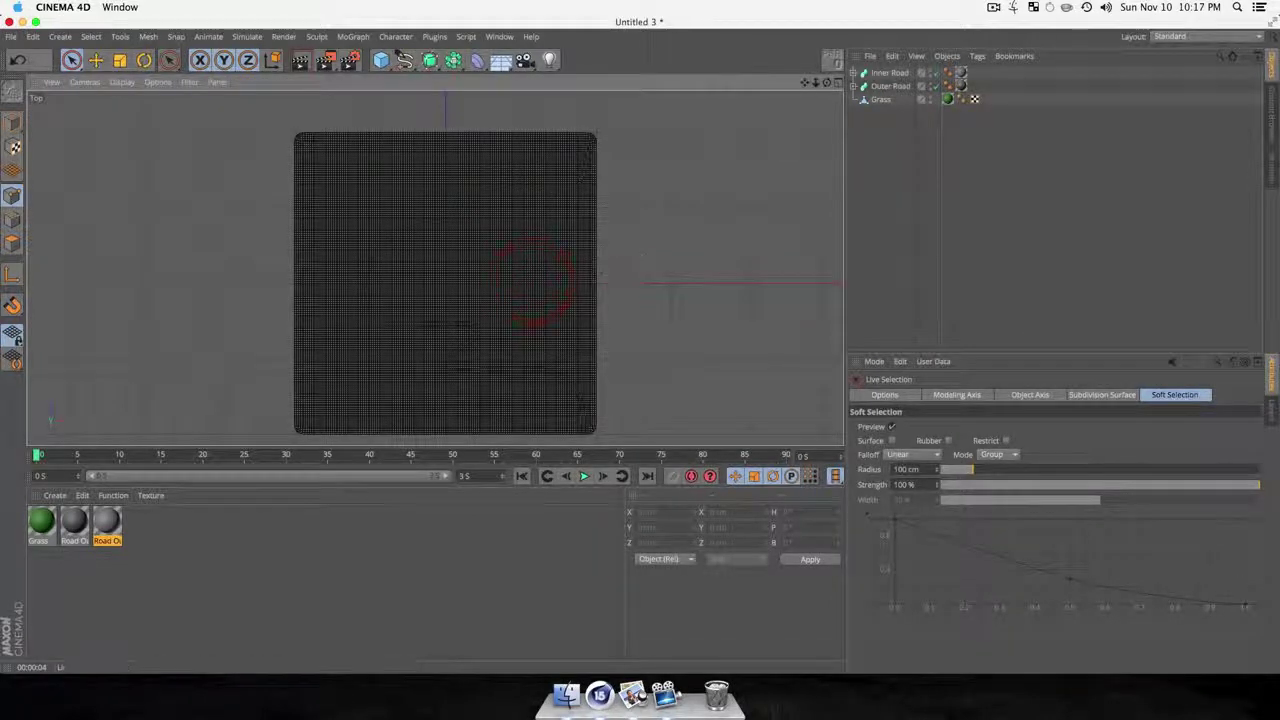
pyautogui.click(880, 101)
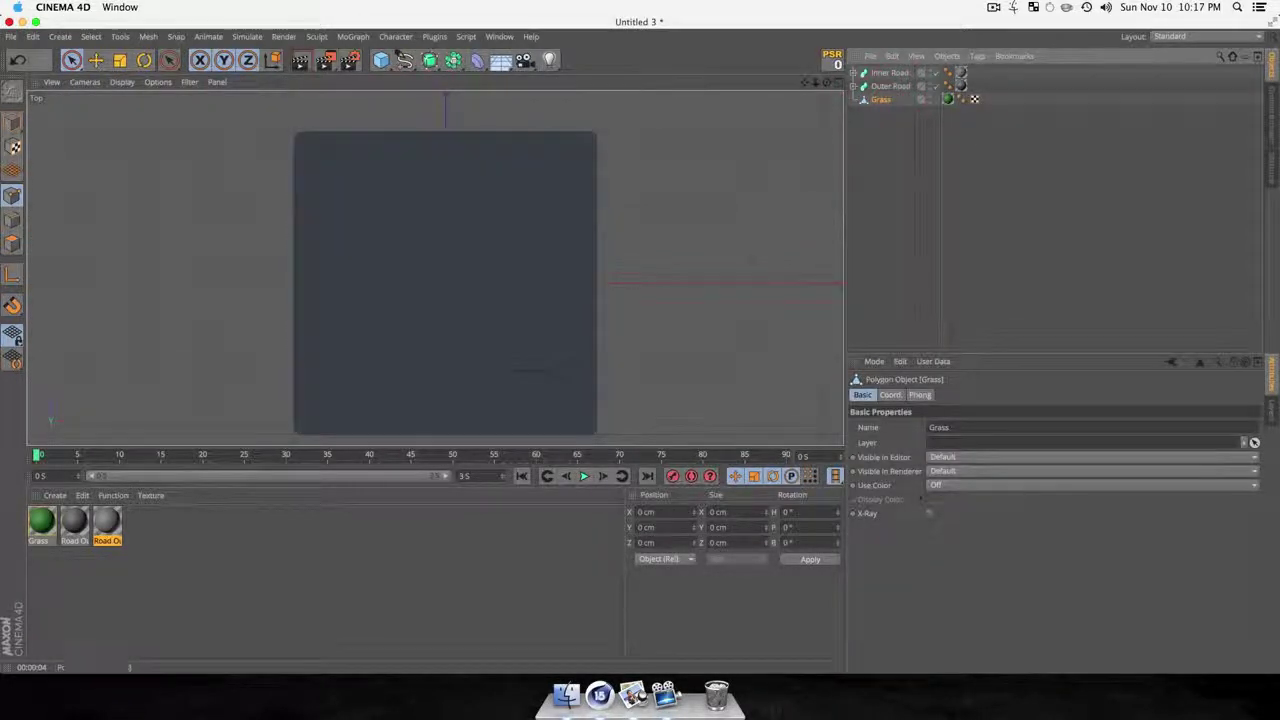
pyautogui.click(13, 249)
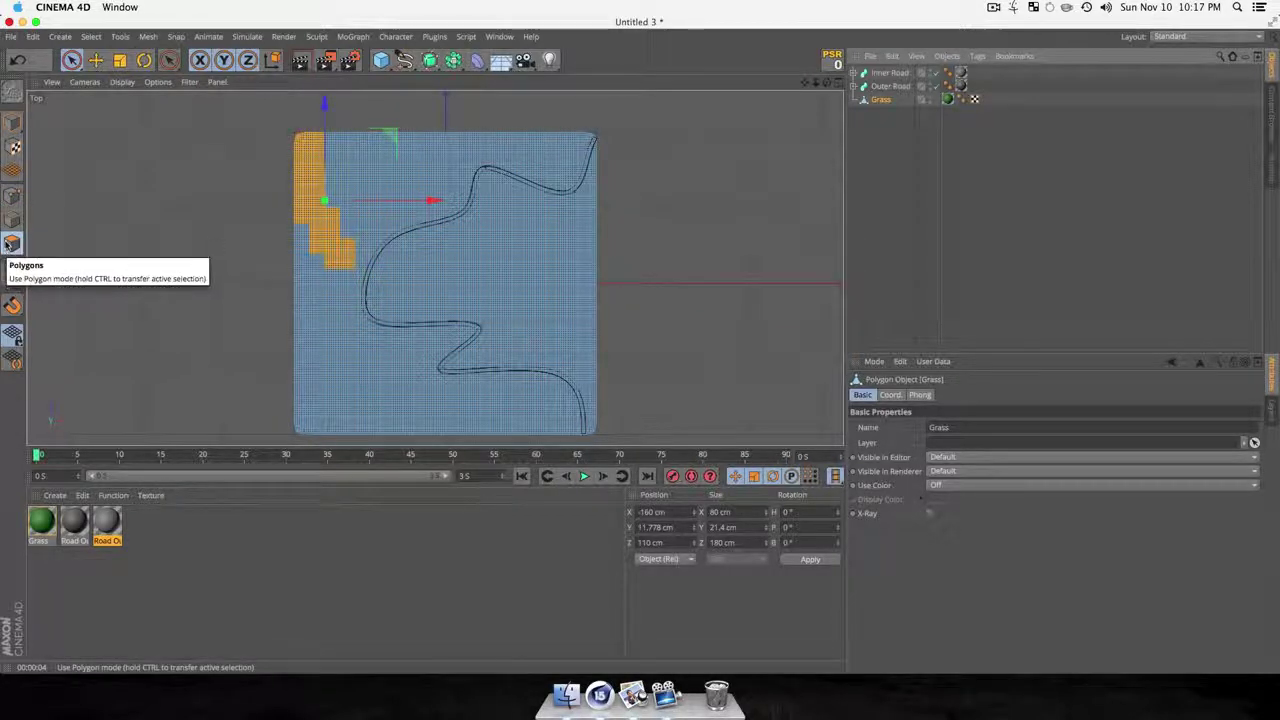
pyautogui.moveTo(348, 232)
pyautogui.mouseDown()
pyautogui.moveTo(395, 183)
pyautogui.moveTo(385, 150)
pyautogui.moveTo(329, 229)
pyautogui.moveTo(340, 225)
pyautogui.mouseUp()
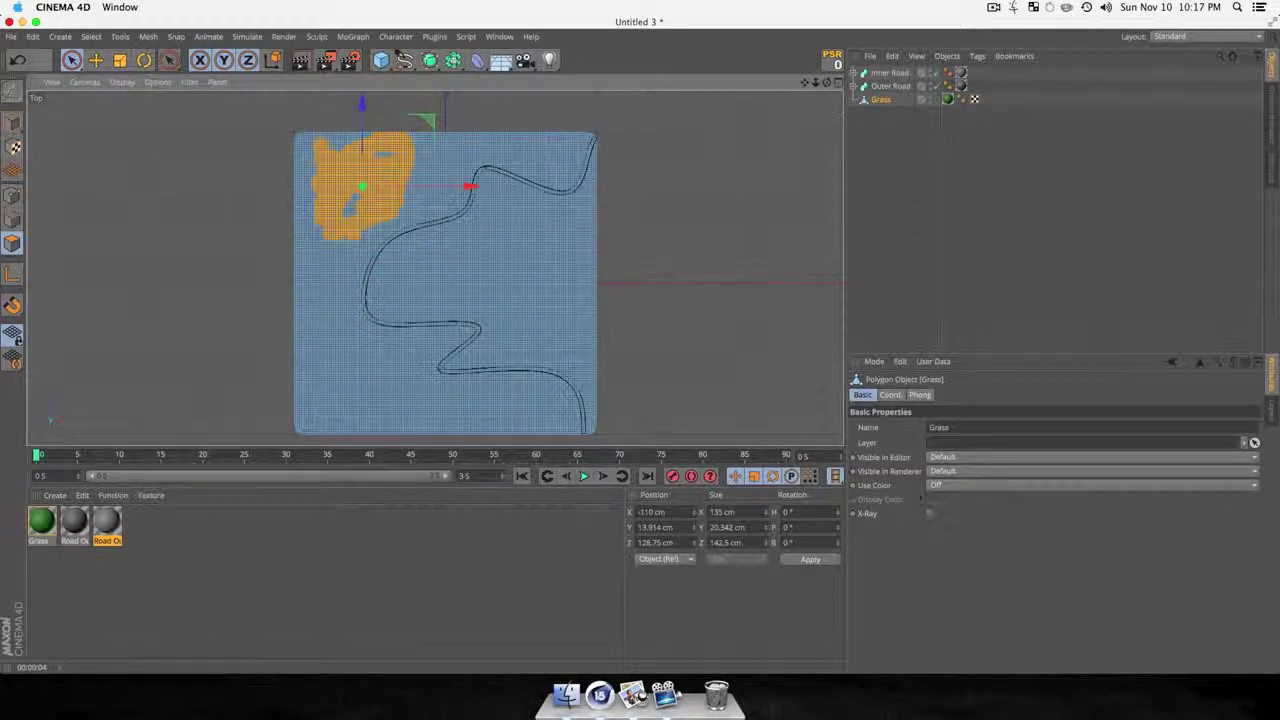
# Set the Live Selection radius to 26 and paint a new selection over all the grass polygons on the outer, left side of the road.
pyautogui.click(70, 60)
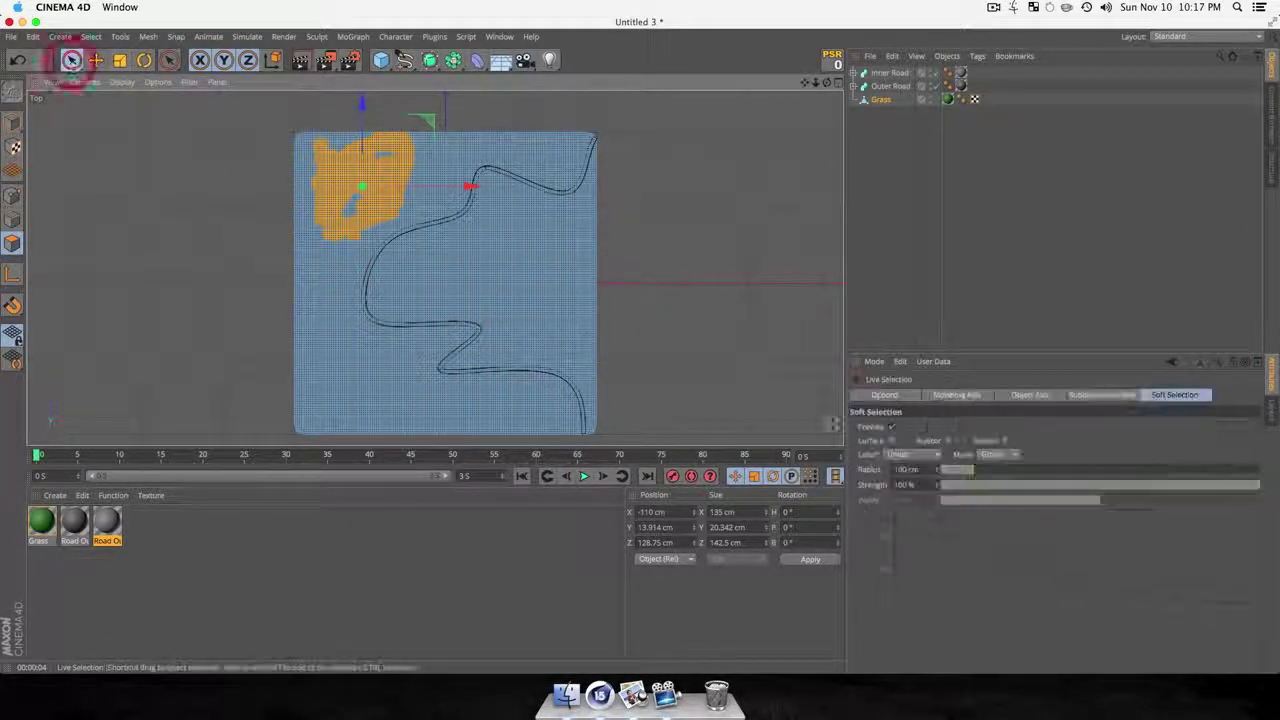
pyautogui.click(880, 395)
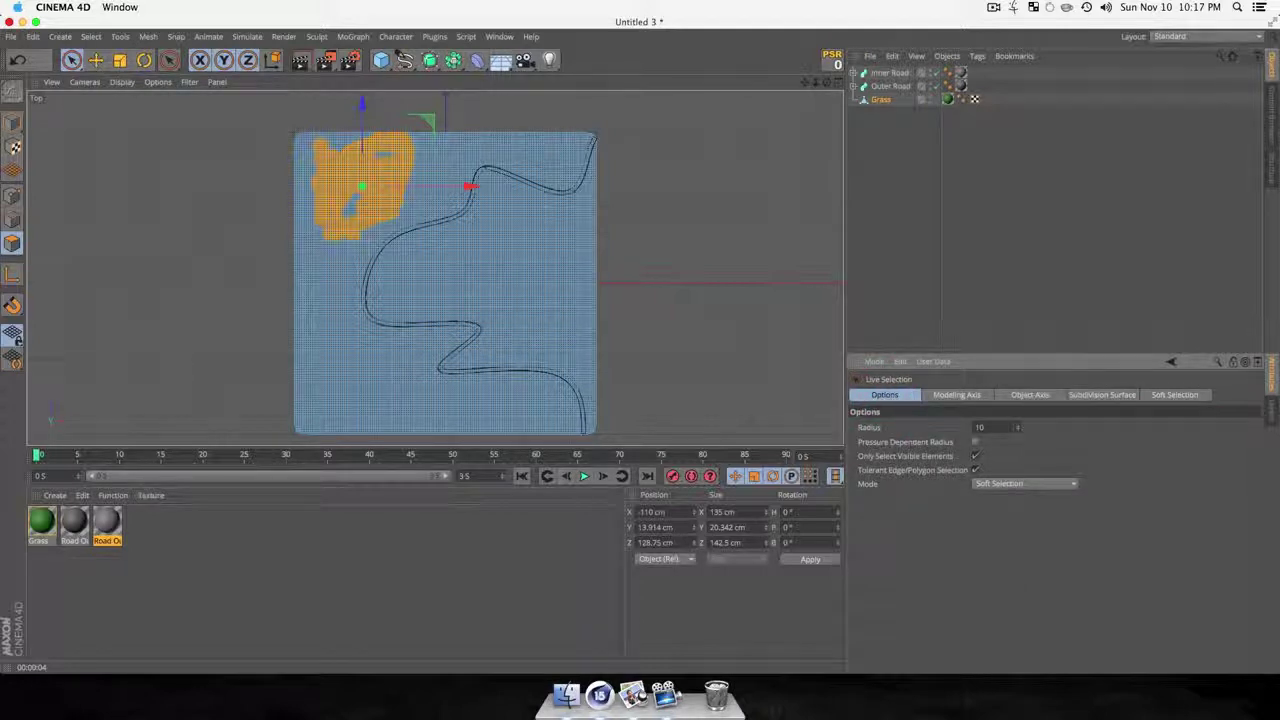
pyautogui.moveTo(1018, 427); pyautogui.dragTo(1018, 419)
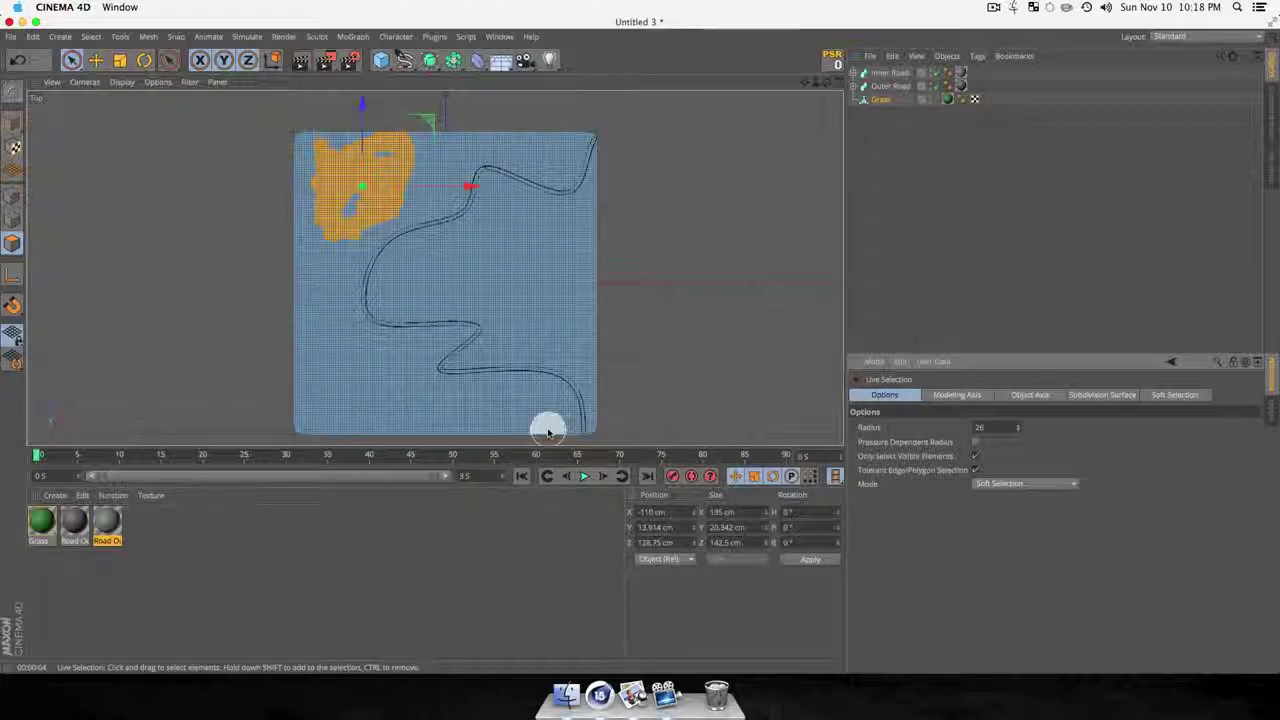
pyautogui.moveTo(544, 428); pyautogui.dragTo(407, 390)
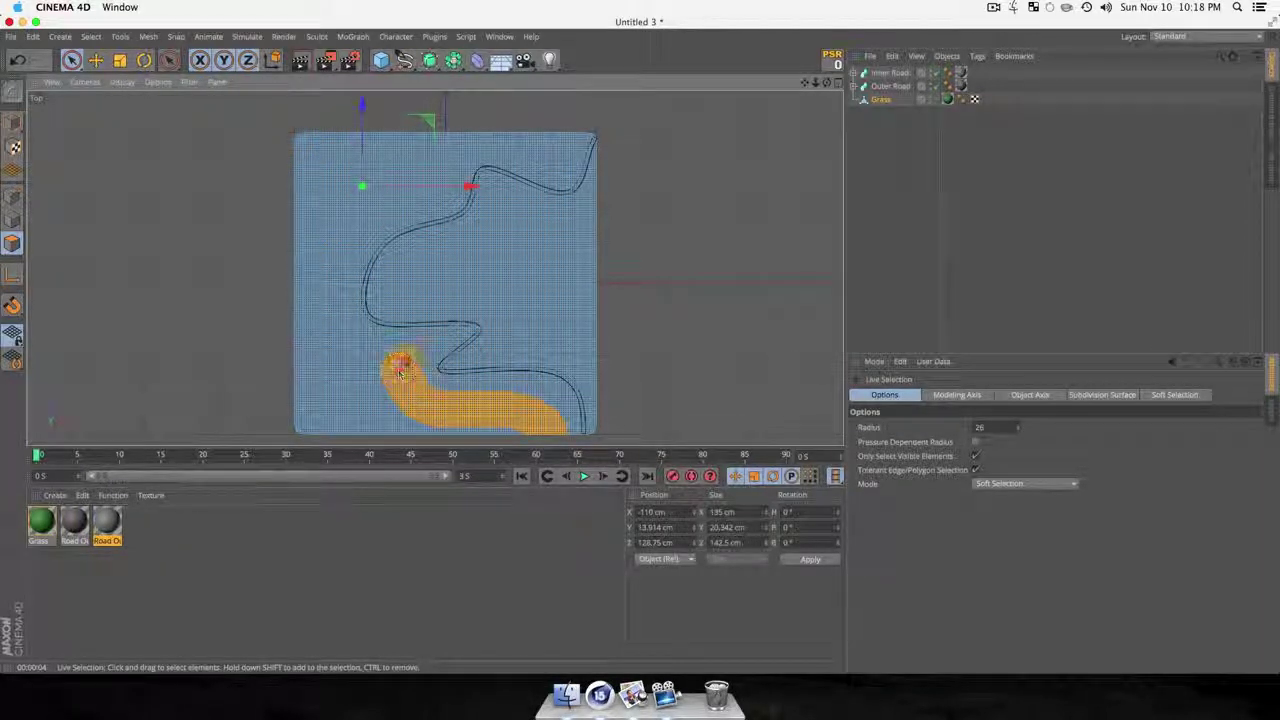
pyautogui.moveTo(410, 358); pyautogui.dragTo(352, 353)
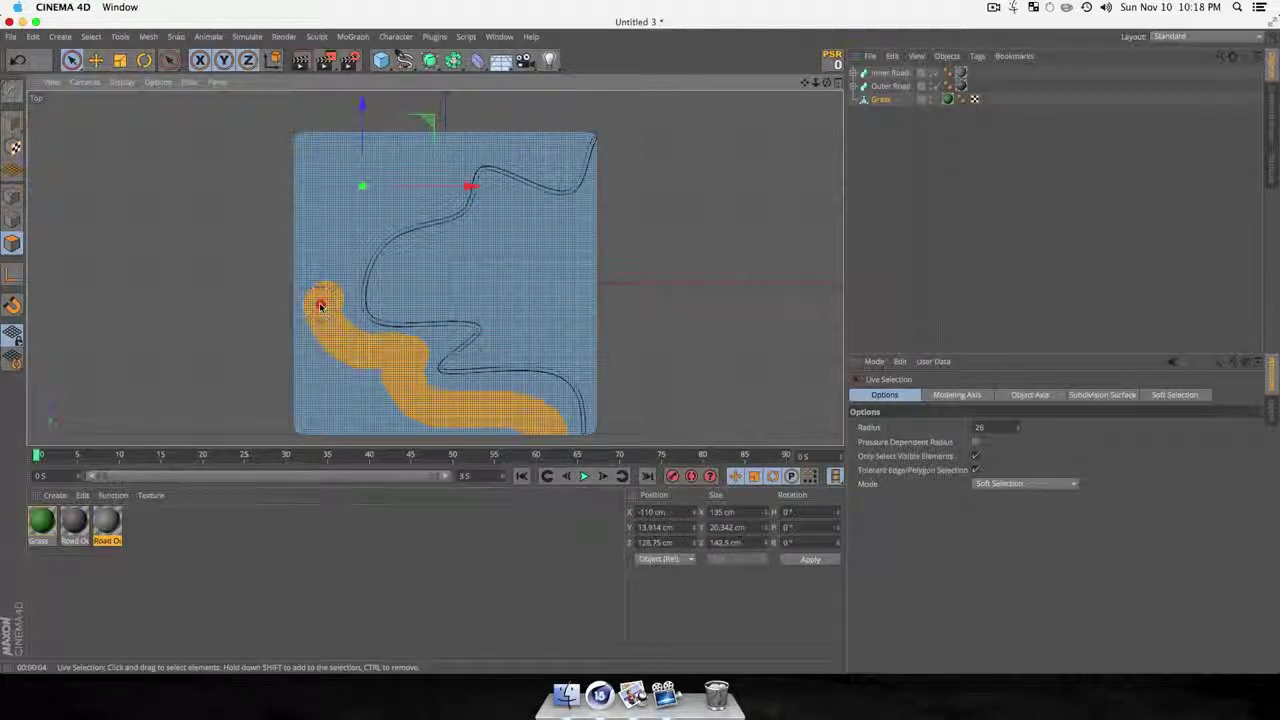
pyautogui.moveTo(330, 255)
pyautogui.mouseDown()
pyautogui.moveTo(440, 150)
pyautogui.moveTo(350, 145)
pyautogui.moveTo(307, 160)
pyautogui.moveTo(297, 192)
pyautogui.moveTo(356, 389)
pyautogui.mouseUp()
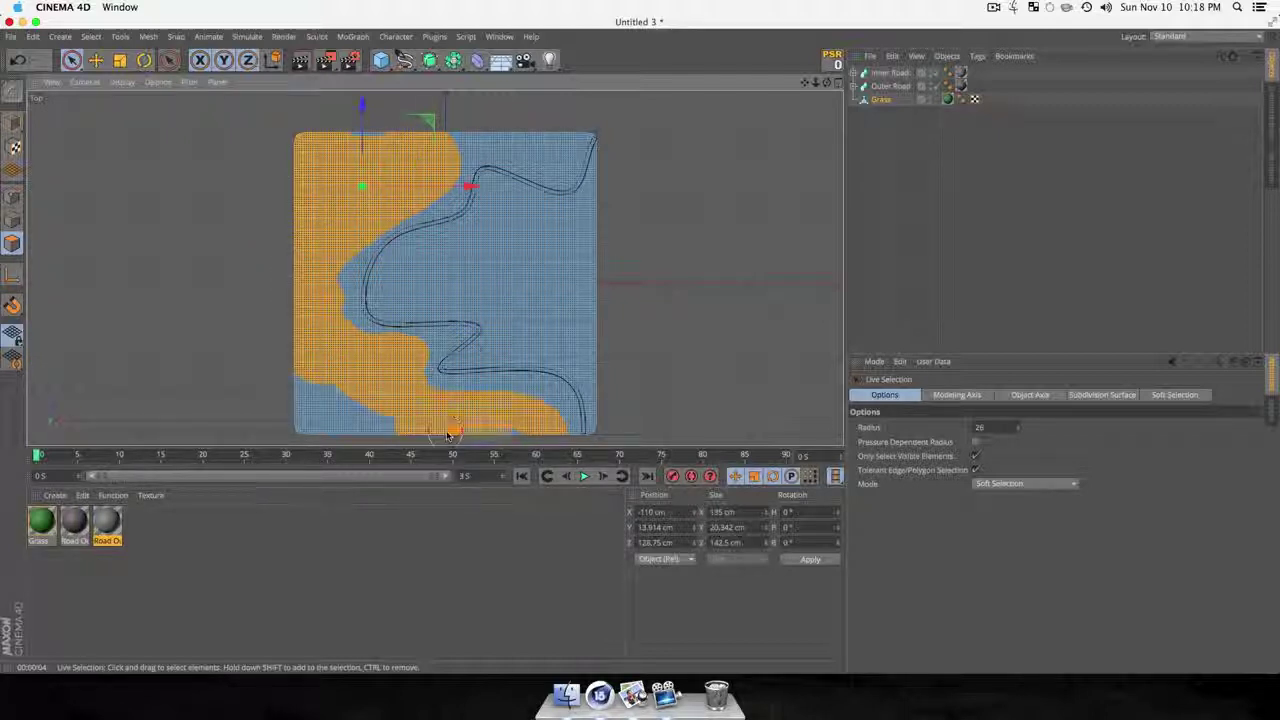
pyautogui.moveTo(448, 434); pyautogui.dragTo(307, 410)
pyautogui.keyDown('shift'); pyautogui.click(294, 297); pyautogui.keyUp('shift')
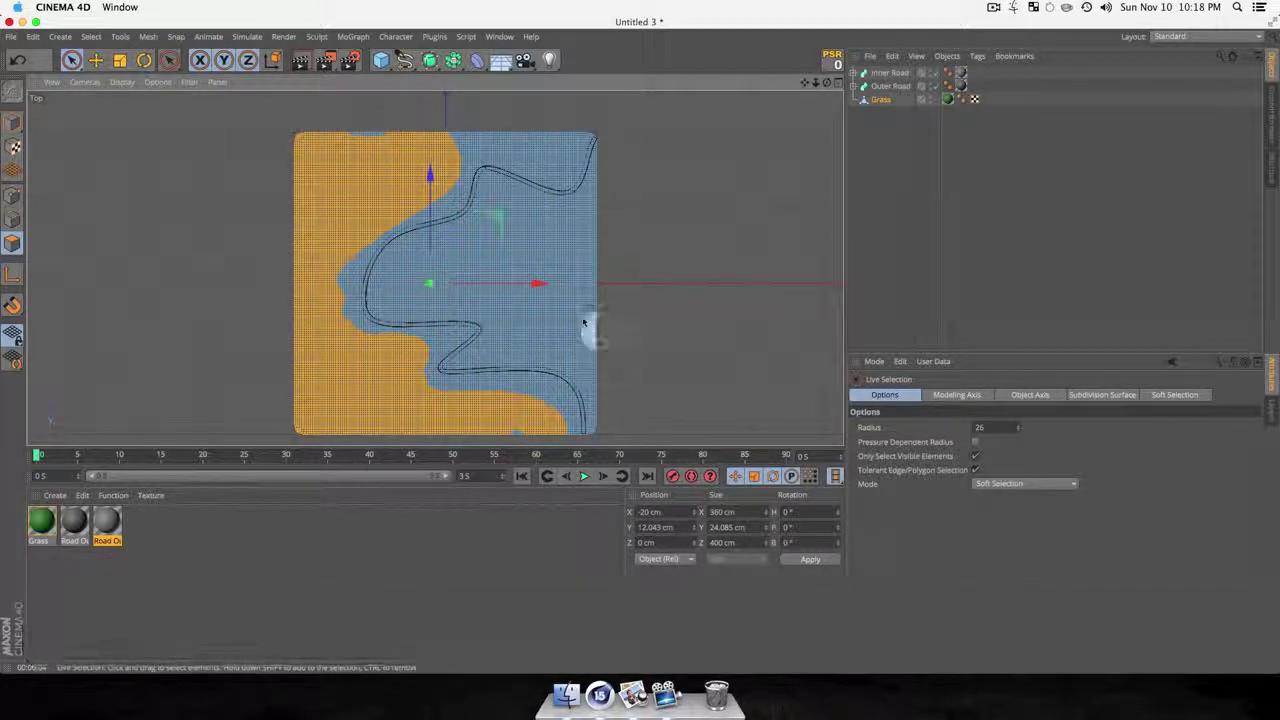
# Extend the polygon selection to the grass on the other side of the road, leaving a strip around the road unselected.
pyautogui.keyDown('shift'); pyautogui.click(462, 141); pyautogui.keyUp('shift')
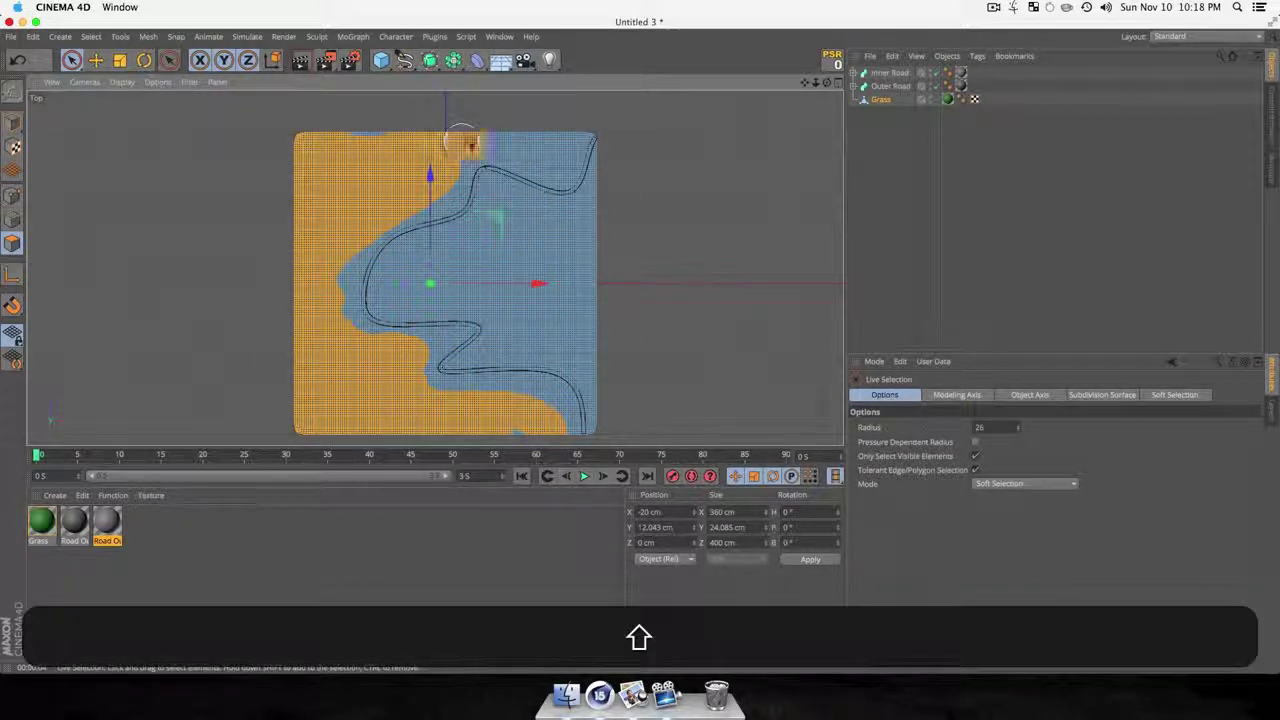
pyautogui.moveTo(590, 135)
pyautogui.keyDown('shift'); pyautogui.mouseDown()
pyautogui.moveTo(586, 214)
pyautogui.moveTo(509, 214)
pyautogui.moveTo(408, 275)
pyautogui.moveTo(510, 297)
pyautogui.moveTo(585, 335)
pyautogui.moveTo(515, 273)
pyautogui.mouseUp(); pyautogui.keyUp('shift')
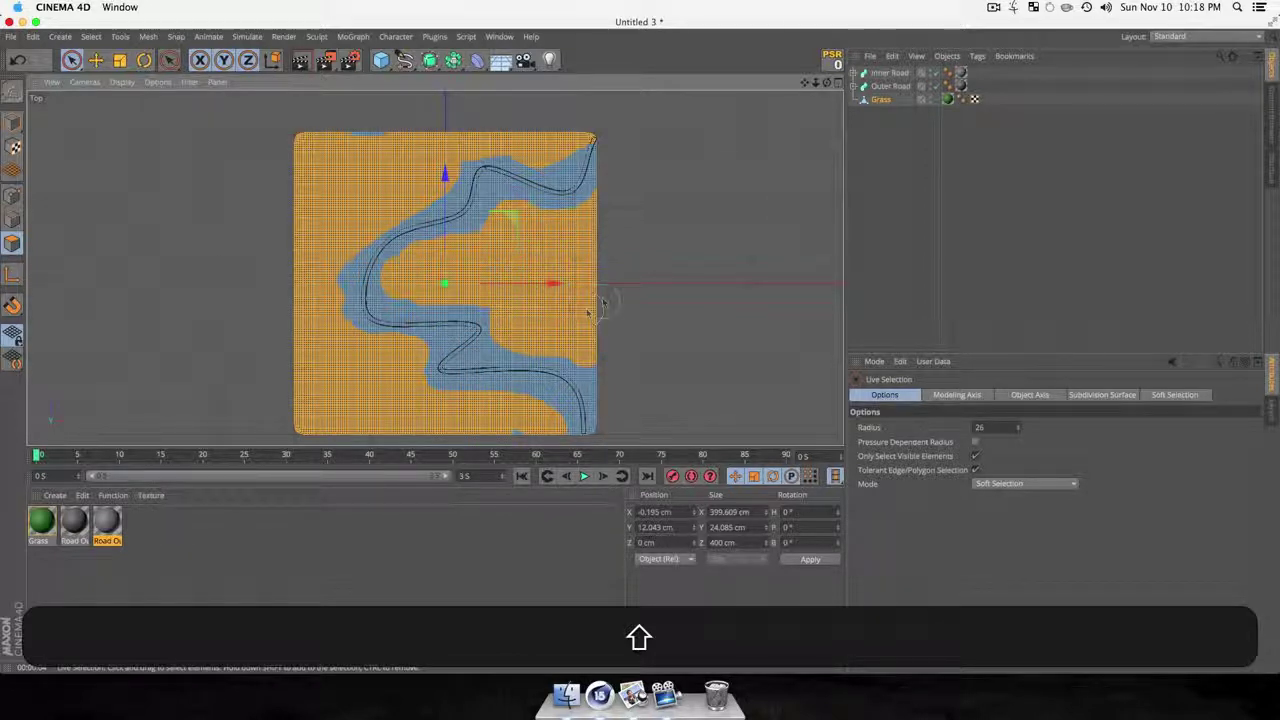
pyautogui.moveTo(542, 300)
pyautogui.keyDown('shift'); pyautogui.mouseDown()
pyautogui.moveTo(591, 314)
pyautogui.moveTo(388, 153)
pyautogui.moveTo(388, 132)
pyautogui.mouseUp(); pyautogui.keyUp('shift')
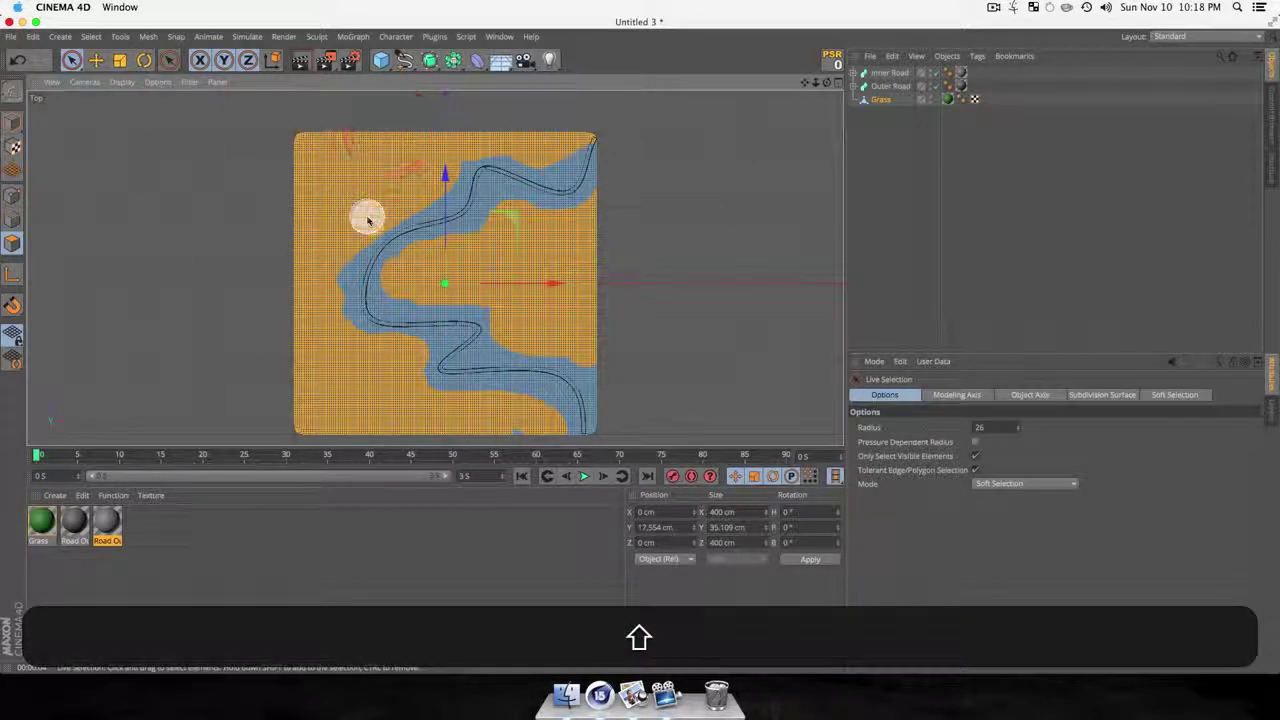
# Add a Hair object to the selected grass polygons.
pyautogui.click(247, 36)
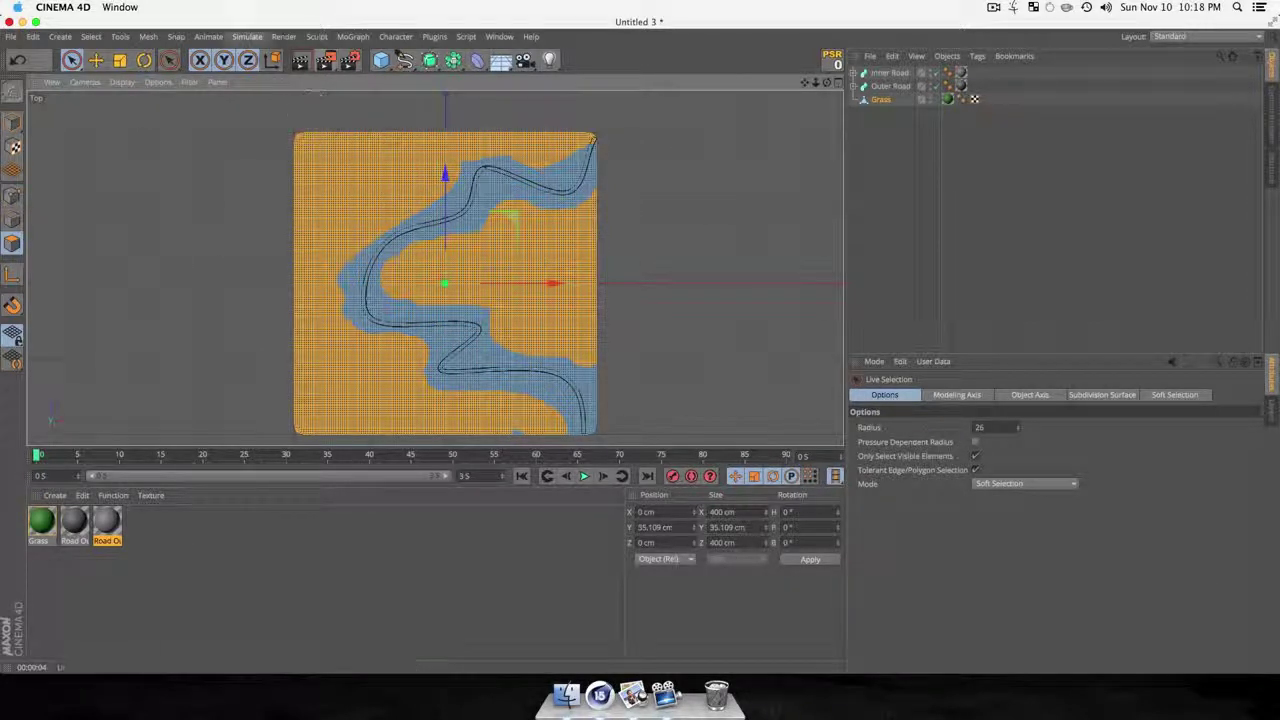
pyautogui.click(247, 37)
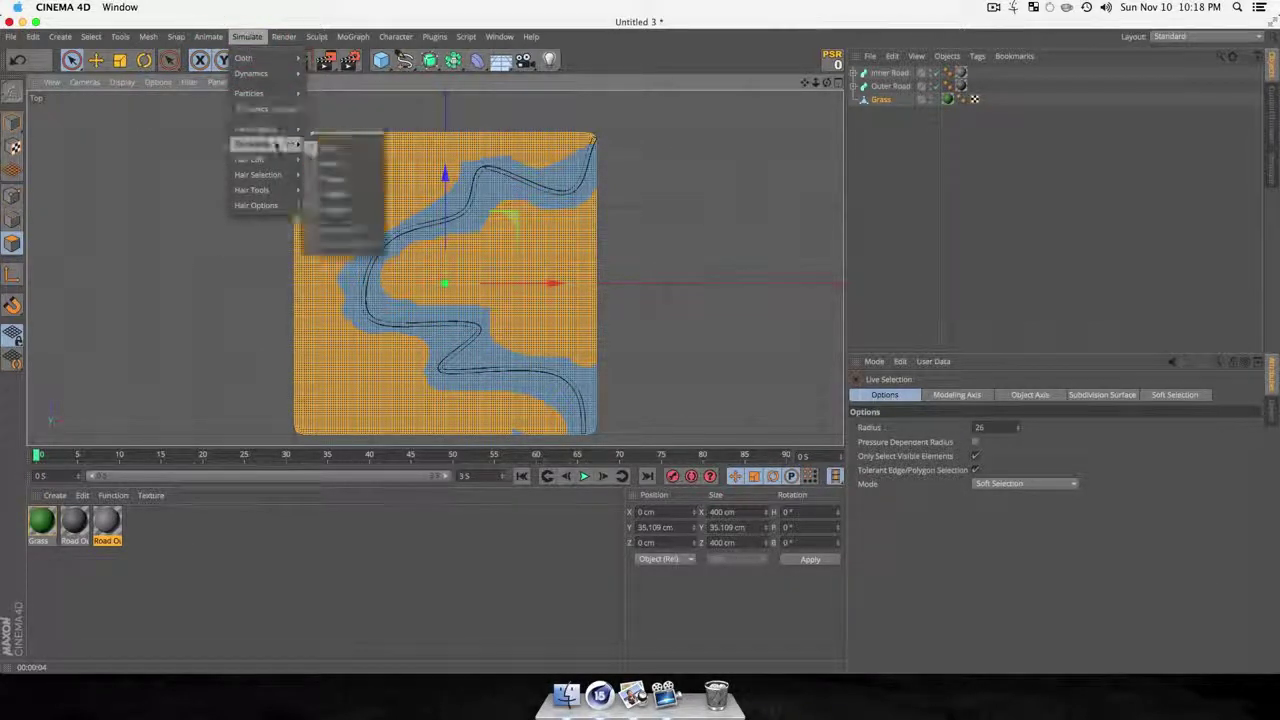
pyautogui.moveTo(273, 135)
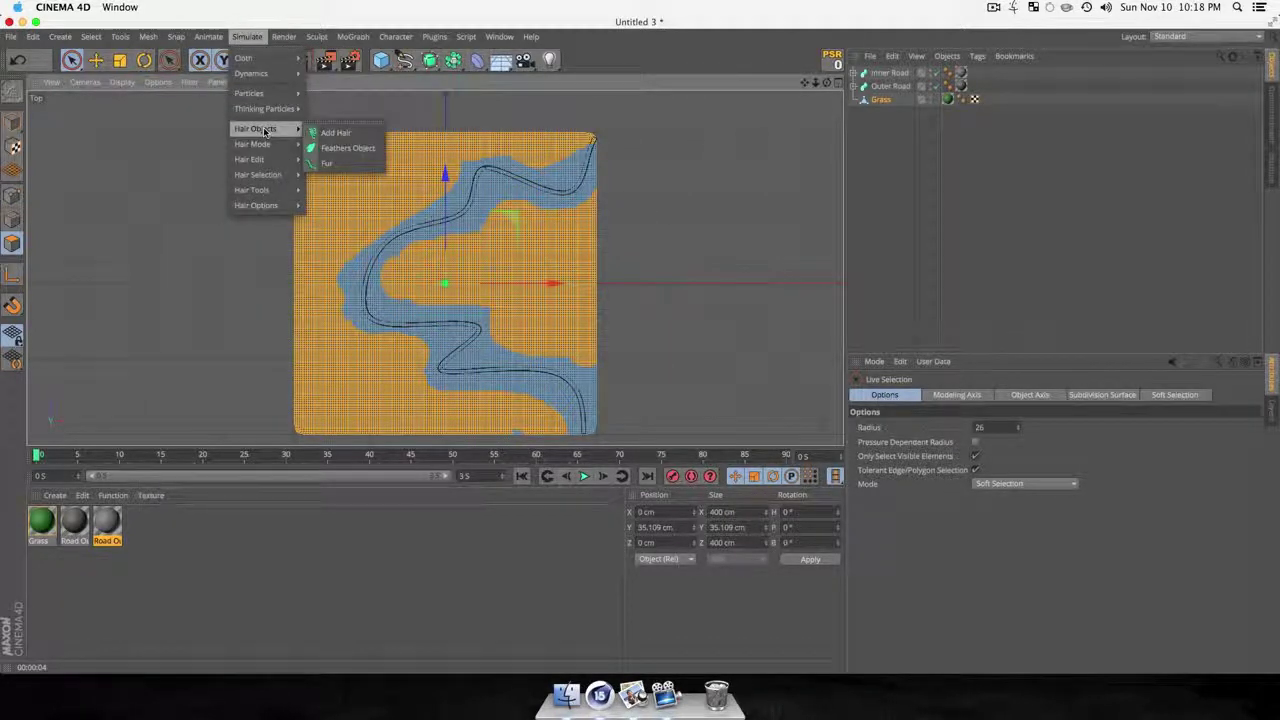
pyautogui.click(341, 135)
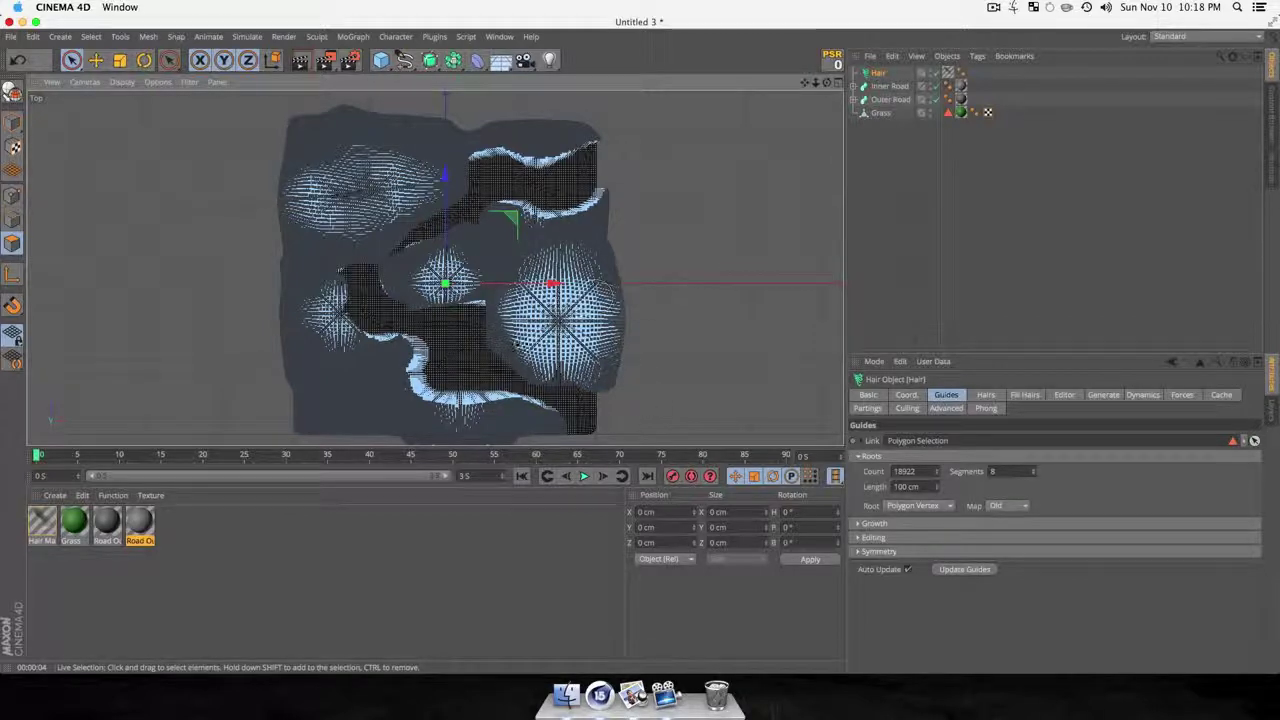
# In the perspective view, set the hair guides' root count to 100.
pyautogui.press('F1')
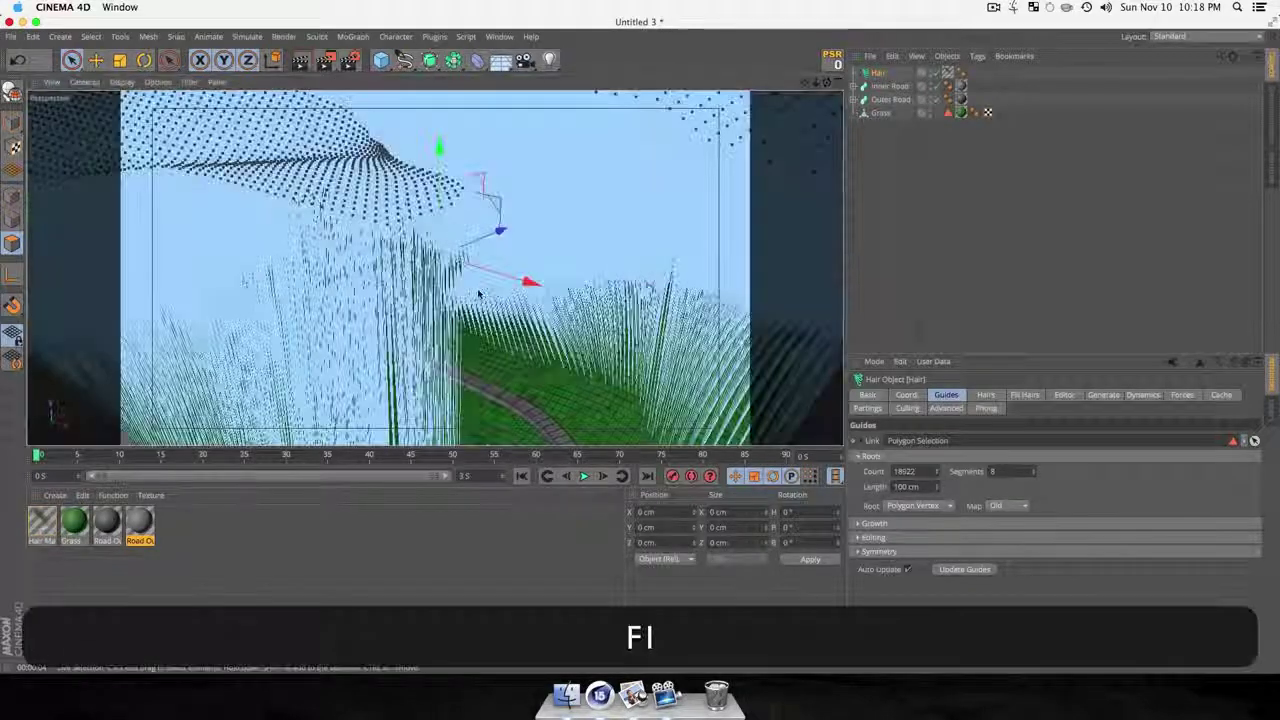
pyautogui.keyDown('alt'); pyautogui.moveTo(472, 288); pyautogui.dragTo(532, 263); pyautogui.keyUp('alt')
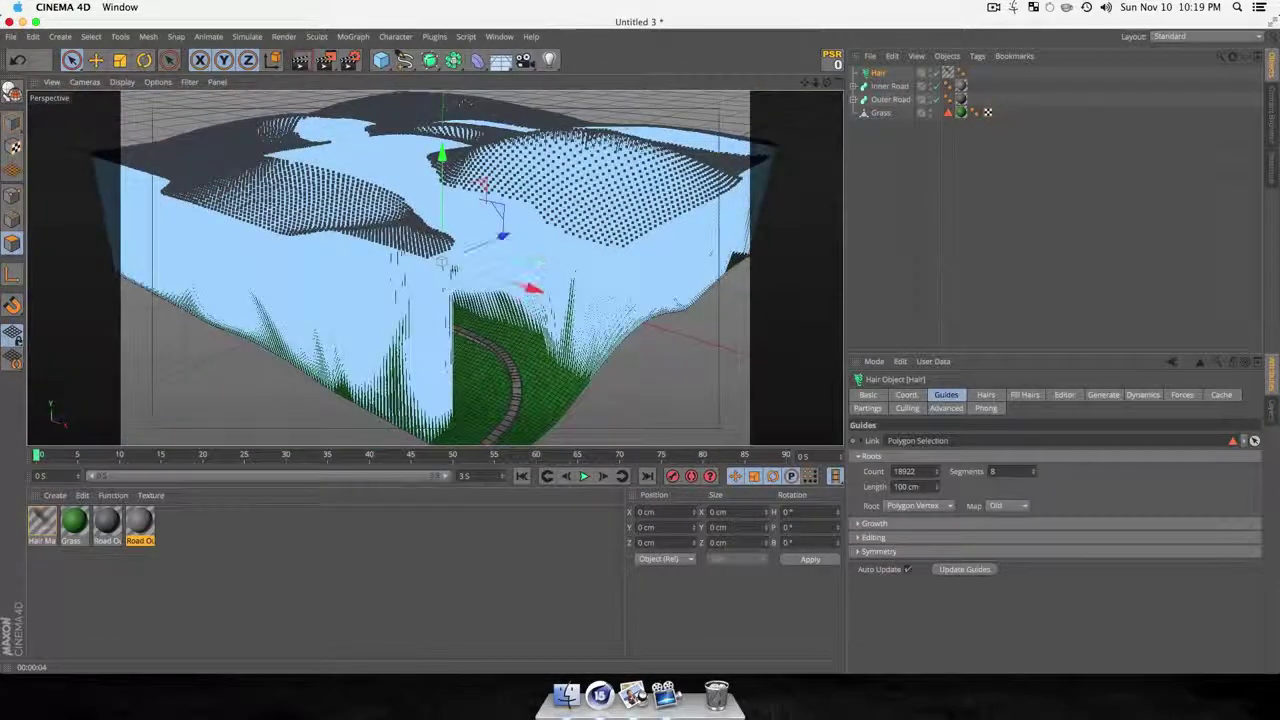
pyautogui.moveTo(927, 472); pyautogui.dragTo(792, 457)
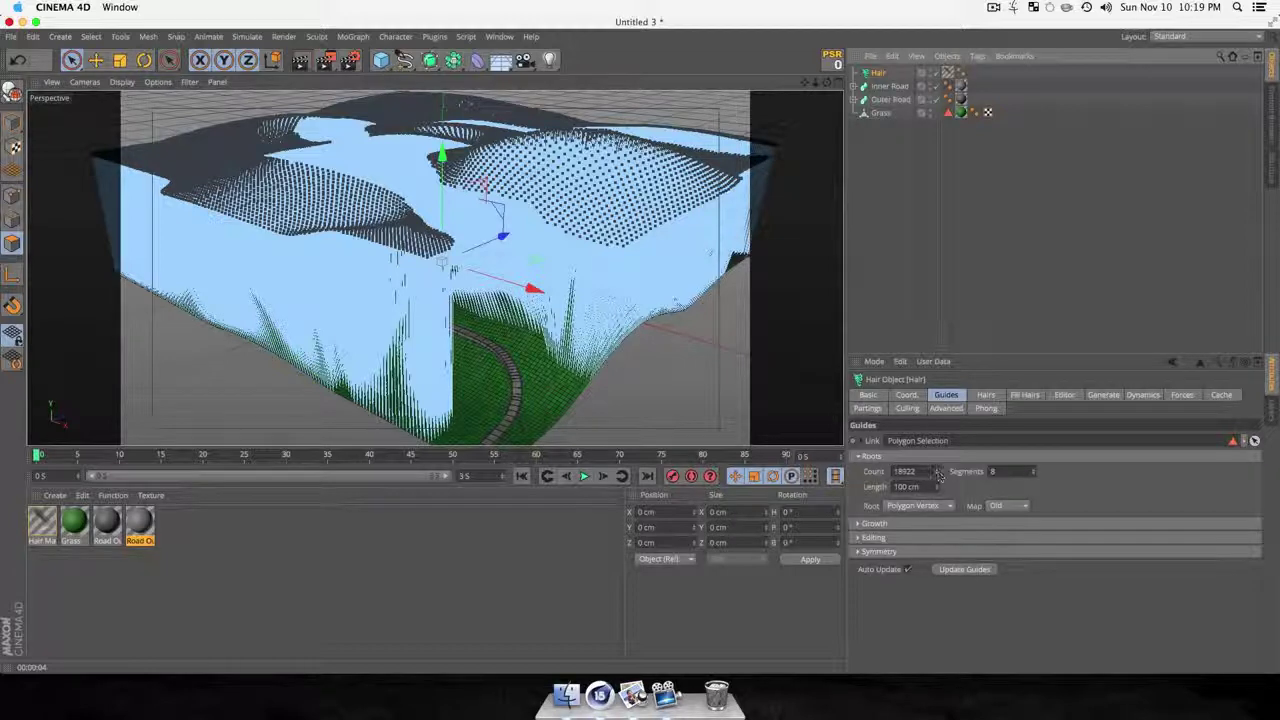
pyautogui.write('100')
pyautogui.press('Return')
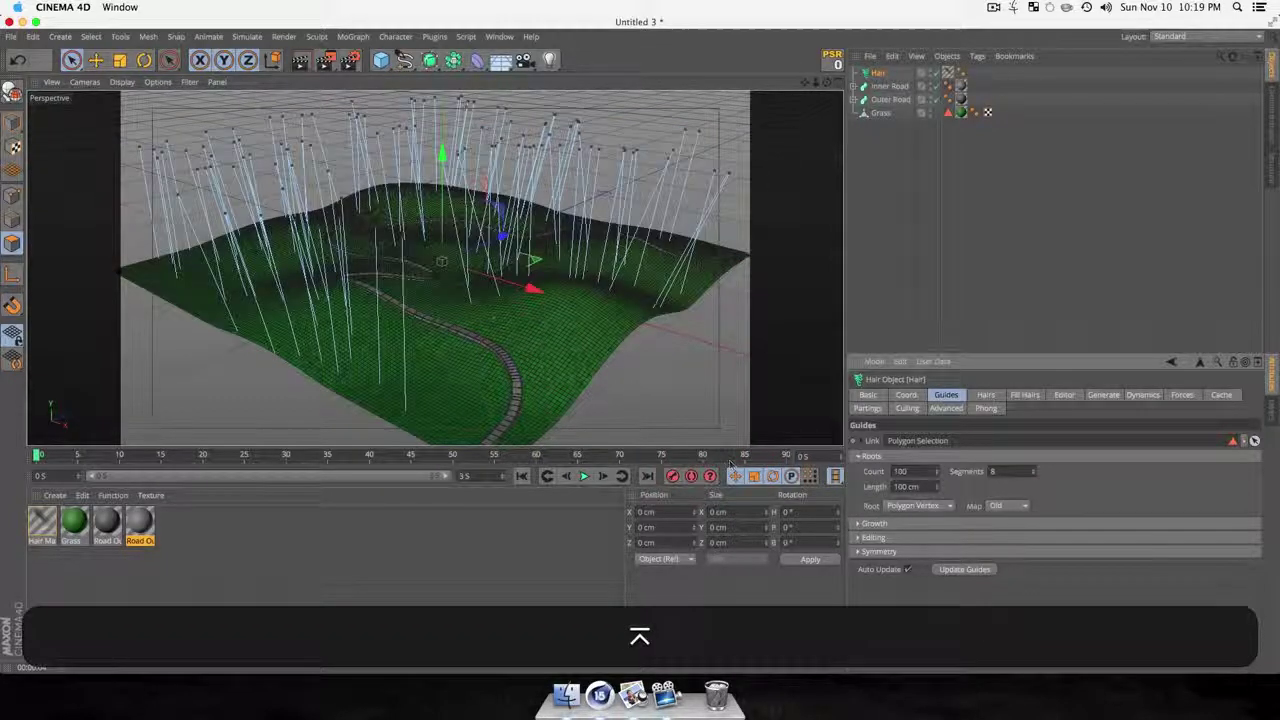
# Shorten the hair guides to 7 cm.
pyautogui.press('3')
pyautogui.moveTo(578, 281); pyautogui.dragTo(504, 322)
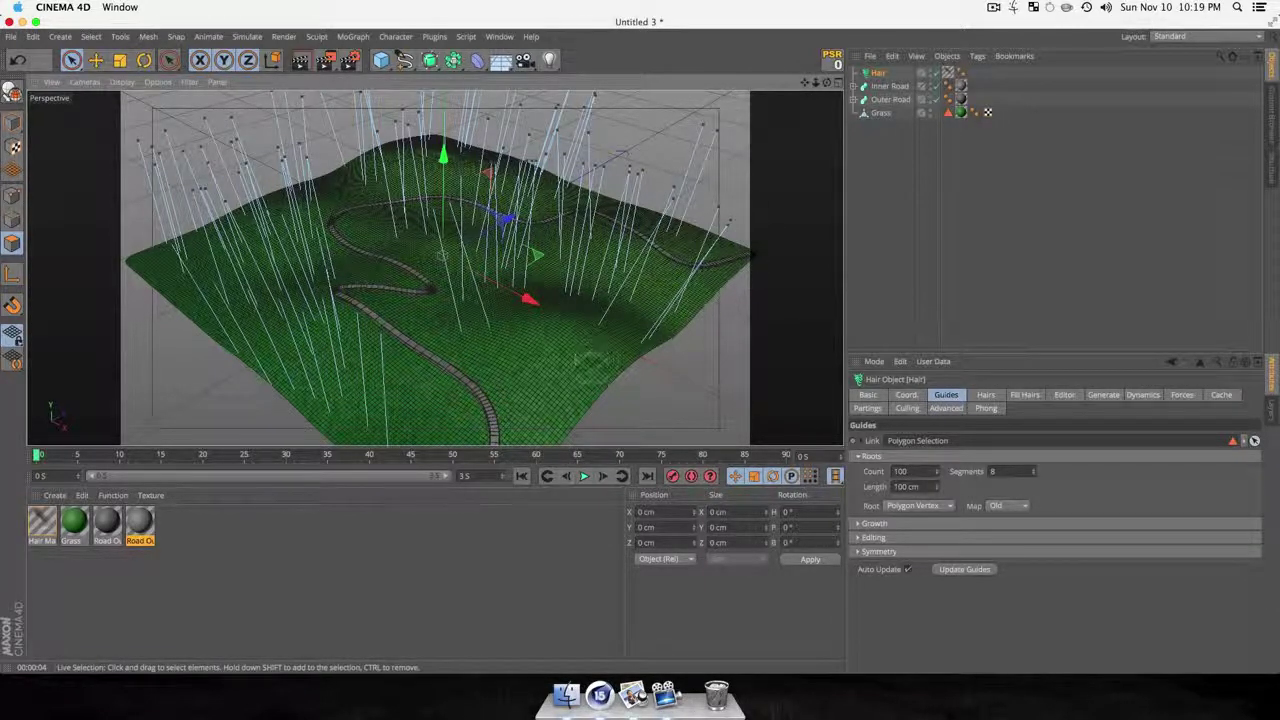
pyautogui.moveTo(937, 490)
pyautogui.mouseDown()
pyautogui.moveTo(902, 492)
pyautogui.moveTo(935, 487)
pyautogui.mouseUp()
# Check the guides' height close to the road and set their length to 10 cm.
pyautogui.press('3')
pyautogui.moveTo(534, 334); pyautogui.dragTo(392, 233)
pyautogui.scroll(5, 446, 349)
pyautogui.press('3')
pyautogui.moveTo(446, 349); pyautogui.dragTo(290, 230)
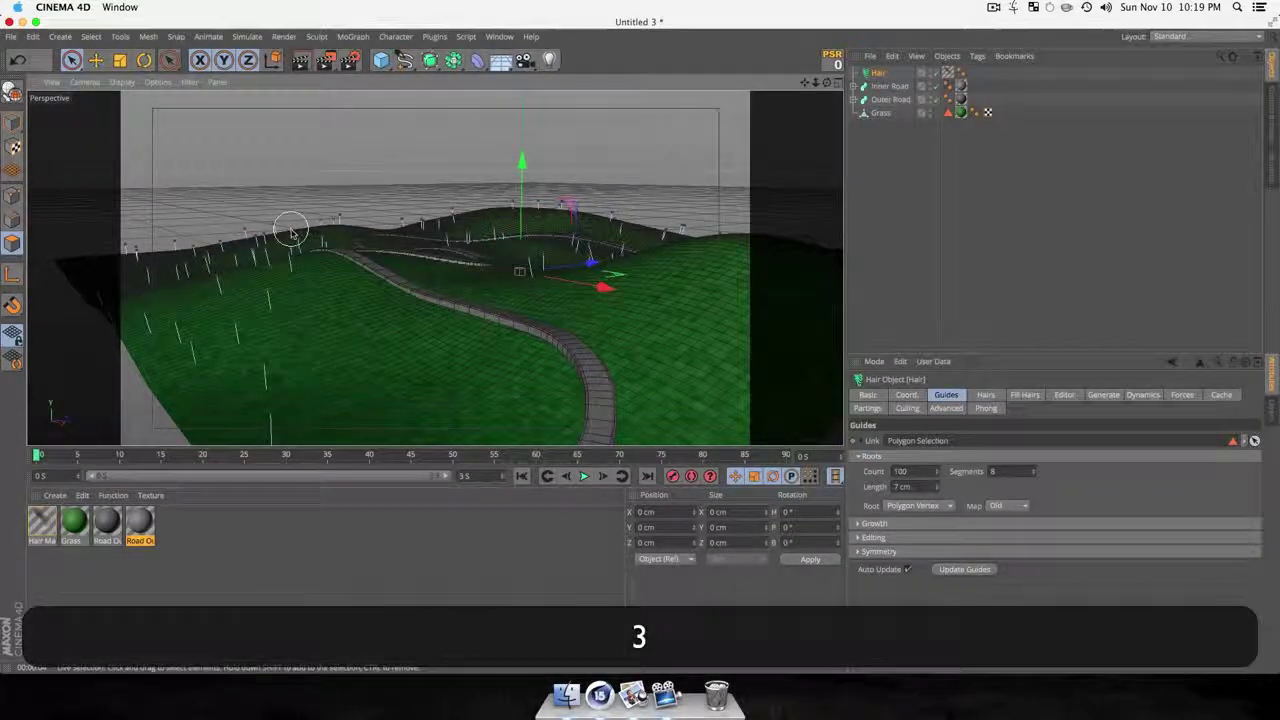
pyautogui.scroll(5, 291, 231)
pyautogui.press('3')
pyautogui.moveTo(489, 291); pyautogui.dragTo(554, 315)
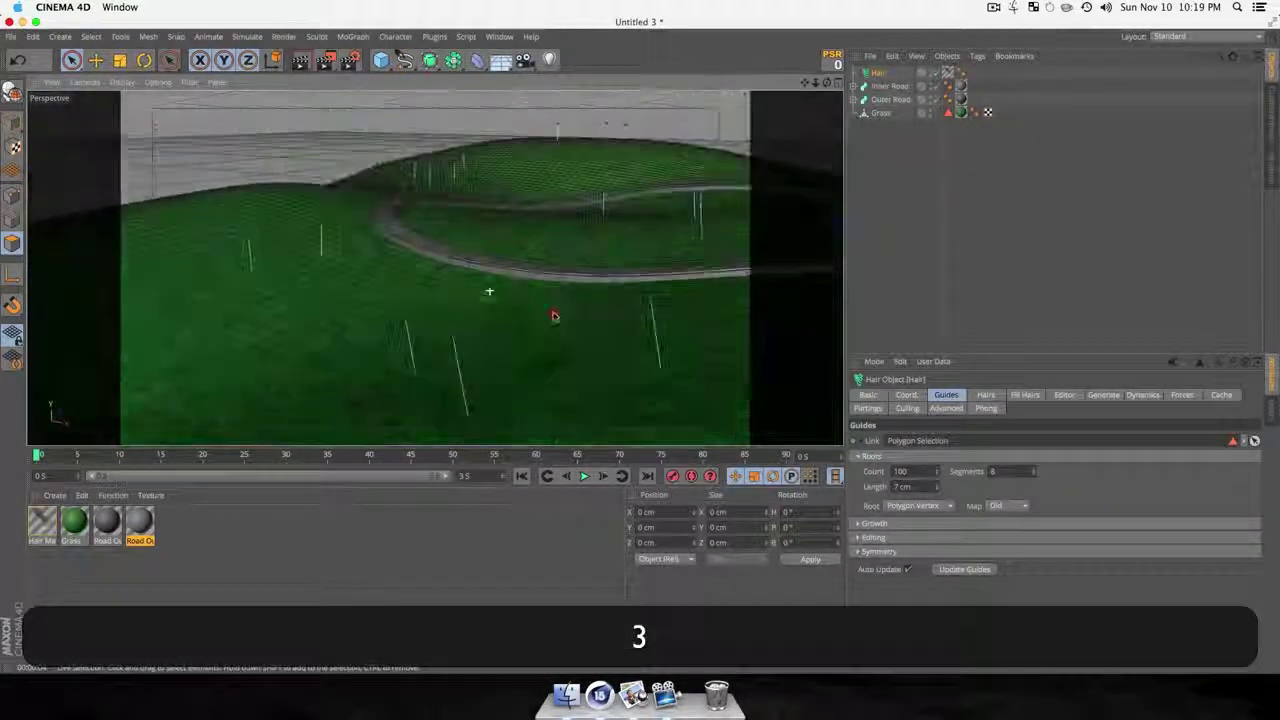
pyautogui.press('1')
pyautogui.moveTo(434, 269); pyautogui.dragTo(294, 254)
pyautogui.press('3')
pyautogui.moveTo(363, 189); pyautogui.dragTo(378, 253)
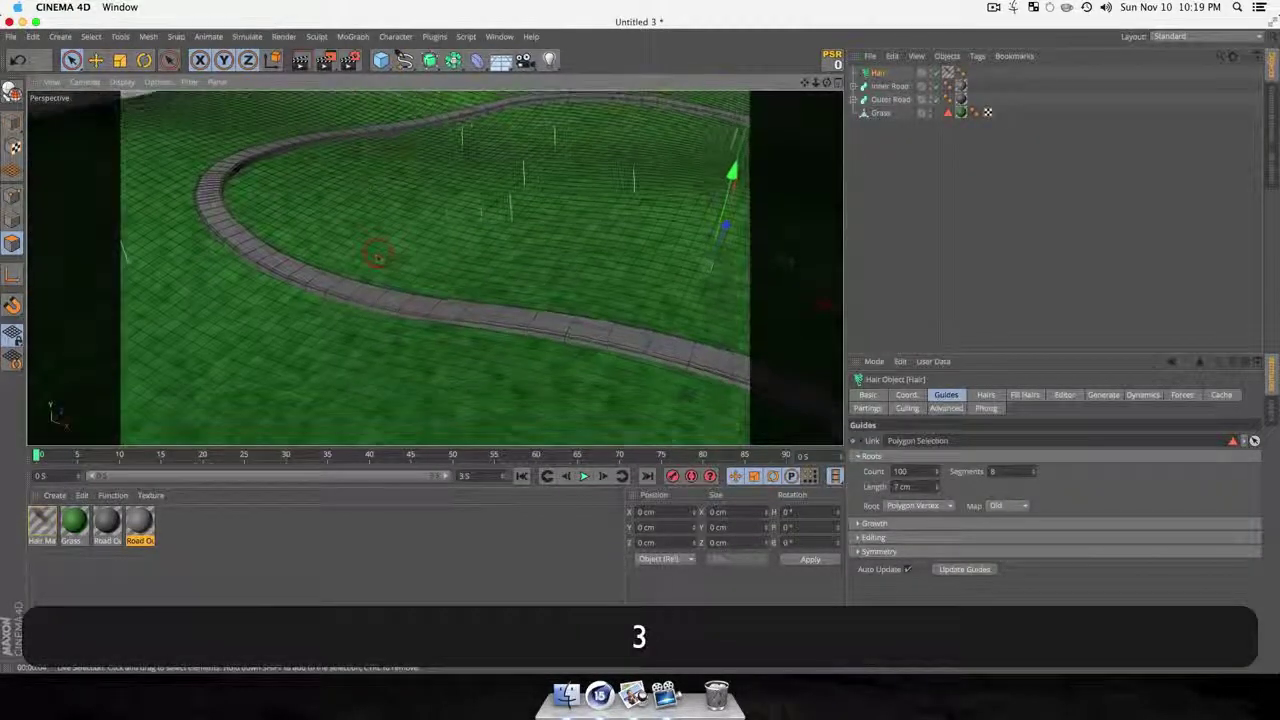
pyautogui.click(936, 484)
pyautogui.click(936, 484)
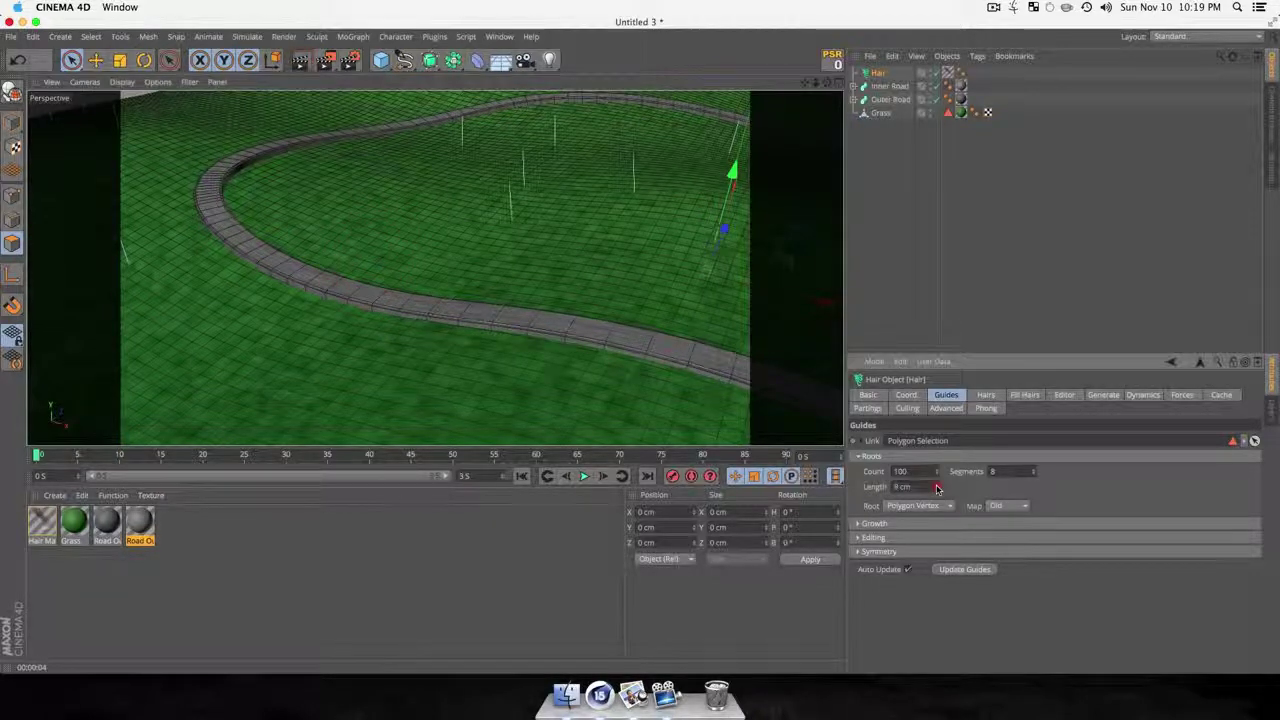
pyautogui.click(937, 484)
# Deselect the Hair object, add a Pyramid primitive and scale it down to a small fraction of its size.
pyautogui.scroll(-6, 663, 295)
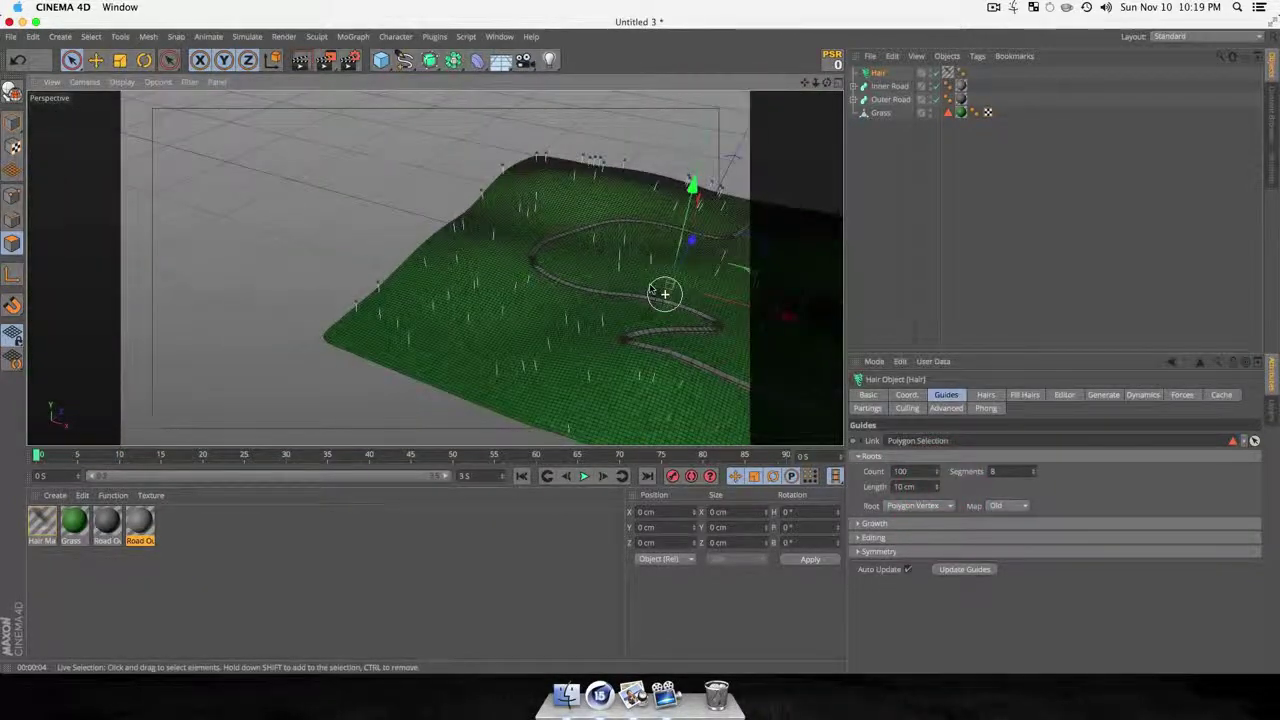
pyautogui.press('1')
pyautogui.moveTo(665, 294); pyautogui.dragTo(472, 264)
pyautogui.press('3')
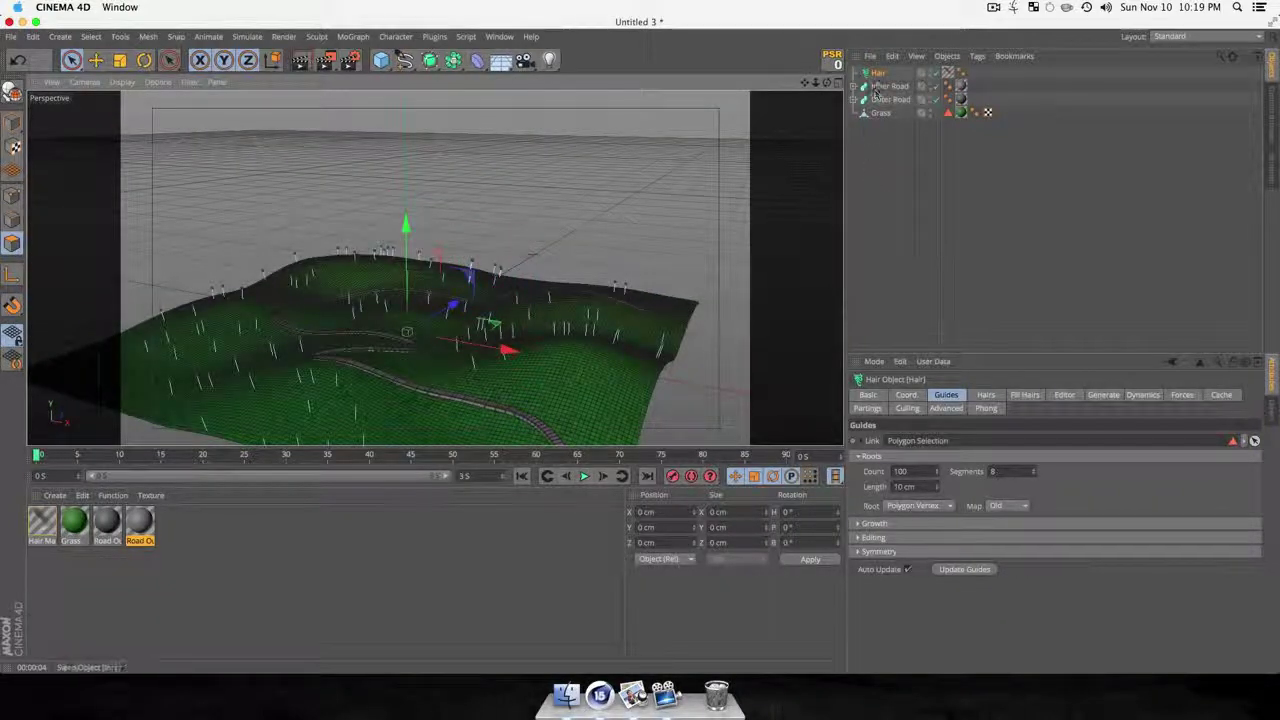
pyautogui.click(893, 190)
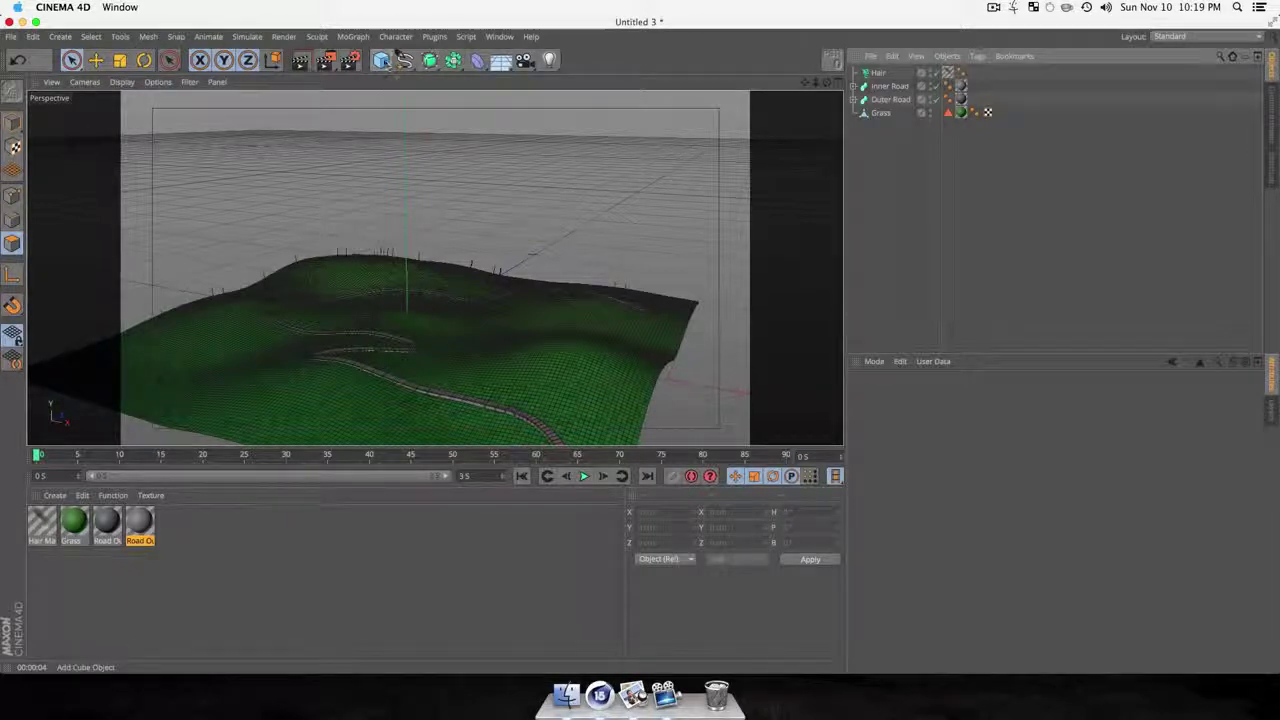
pyautogui.click(381, 60)
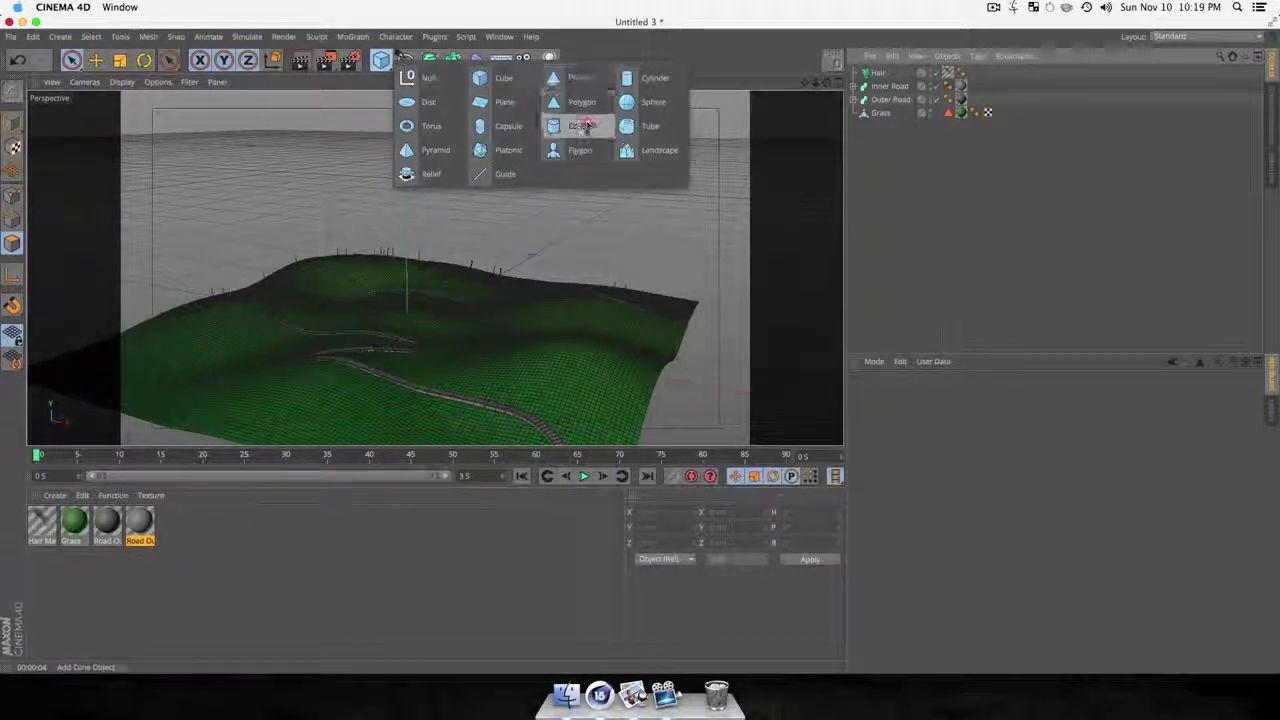
pyautogui.click(430, 149)
pyautogui.press('t')
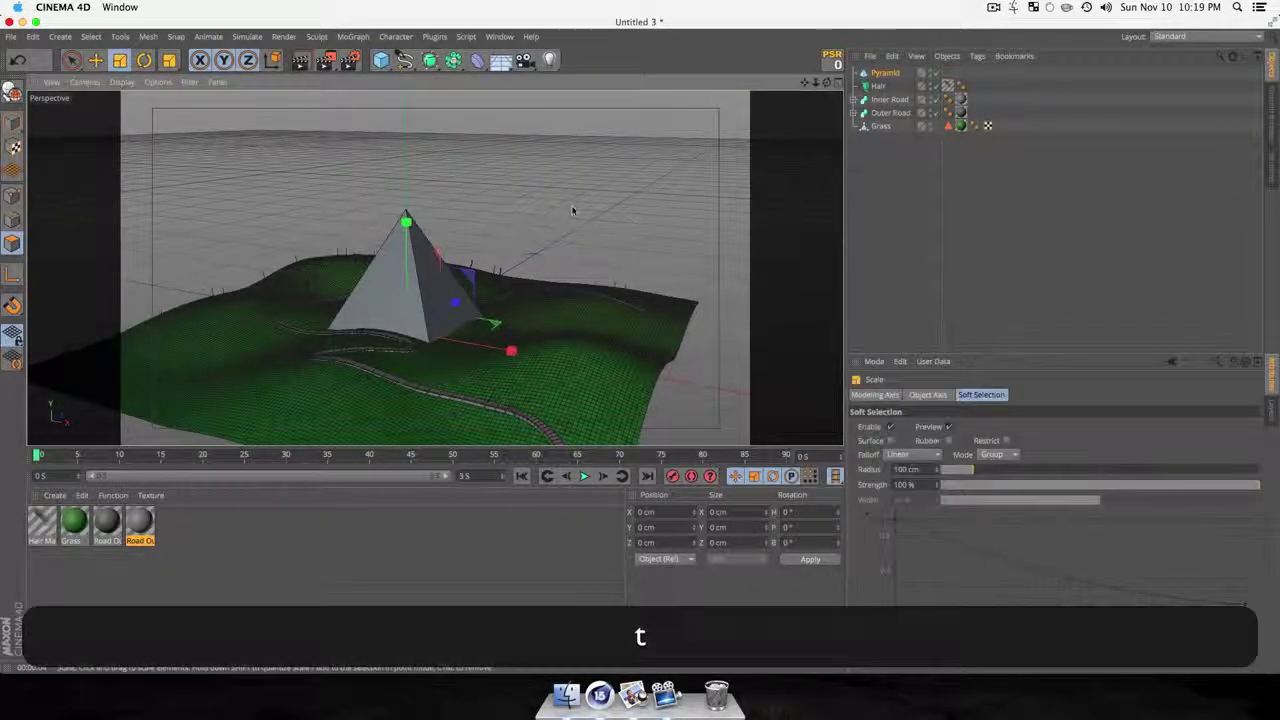
pyautogui.moveTo(607, 189); pyautogui.dragTo(347, 396)
# Raise the small pyramid above the terrain and adjust its overall scale.
pyautogui.press('e')
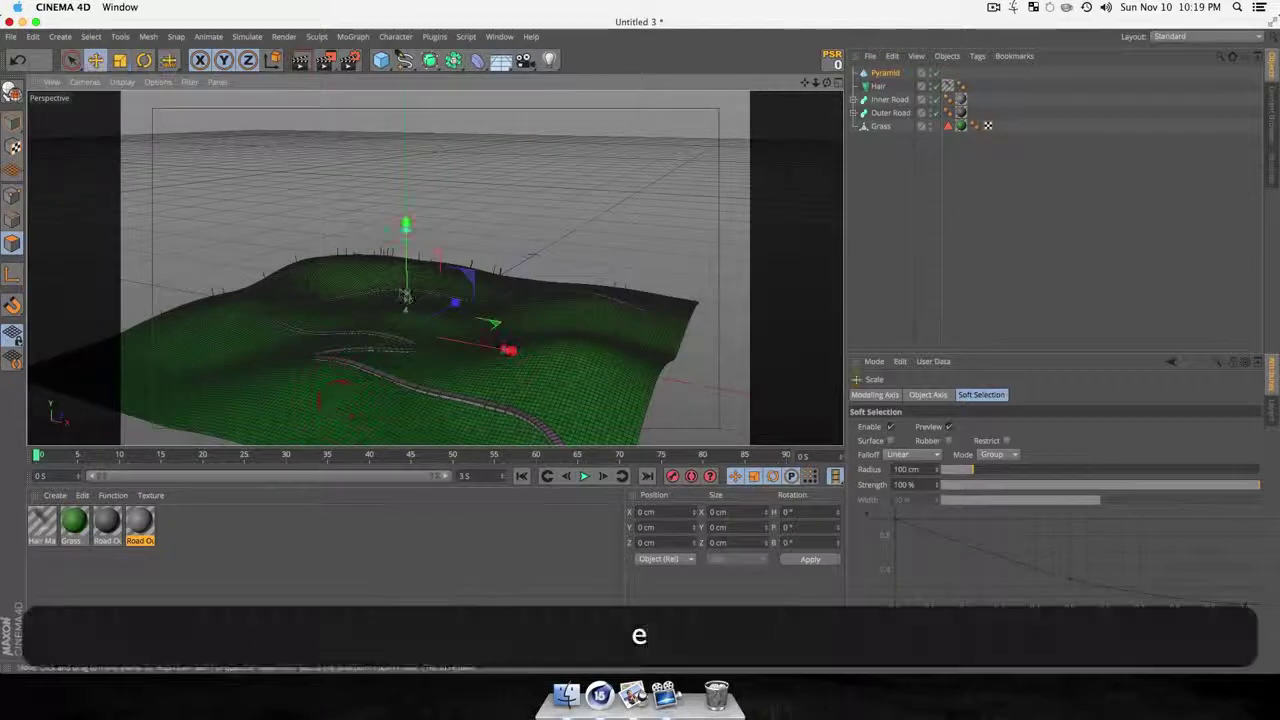
pyautogui.moveTo(405, 294); pyautogui.dragTo(406, 209)
pyautogui.press('t')
pyautogui.moveTo(504, 189); pyautogui.dragTo(430, 292)
# Stack two progressively smaller copies of the pyramid above the first to form a three-tiered pine tree.
pyautogui.scroll(5, 380, 251)
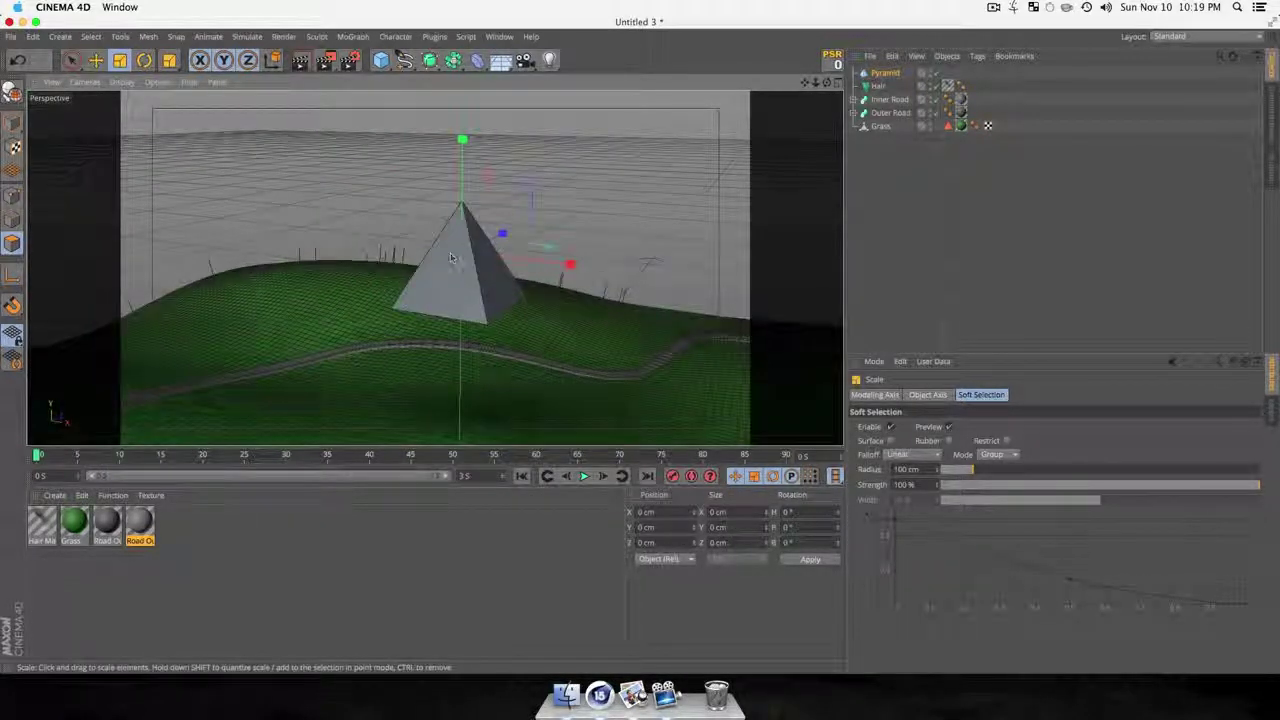
pyautogui.press('e')
pyautogui.keyDown('super'); pyautogui.moveTo(471, 194); pyautogui.dragTo(486, 217); pyautogui.keyUp('super')
pyautogui.press('t')
pyautogui.press('e')
pyautogui.moveTo(460, 150)
pyautogui.mouseDown()
pyautogui.moveTo(458, 165)
pyautogui.moveTo(459, 140)
pyautogui.mouseUp()
pyautogui.press('super+e')
pyautogui.press('t')
pyautogui.moveTo(583, 133); pyautogui.dragTo(642, 298)
# Add a Cylinder for the trunk, make it a child of the topmost pyramid and reset its PSR.
pyautogui.press('3')
pyautogui.press('1')
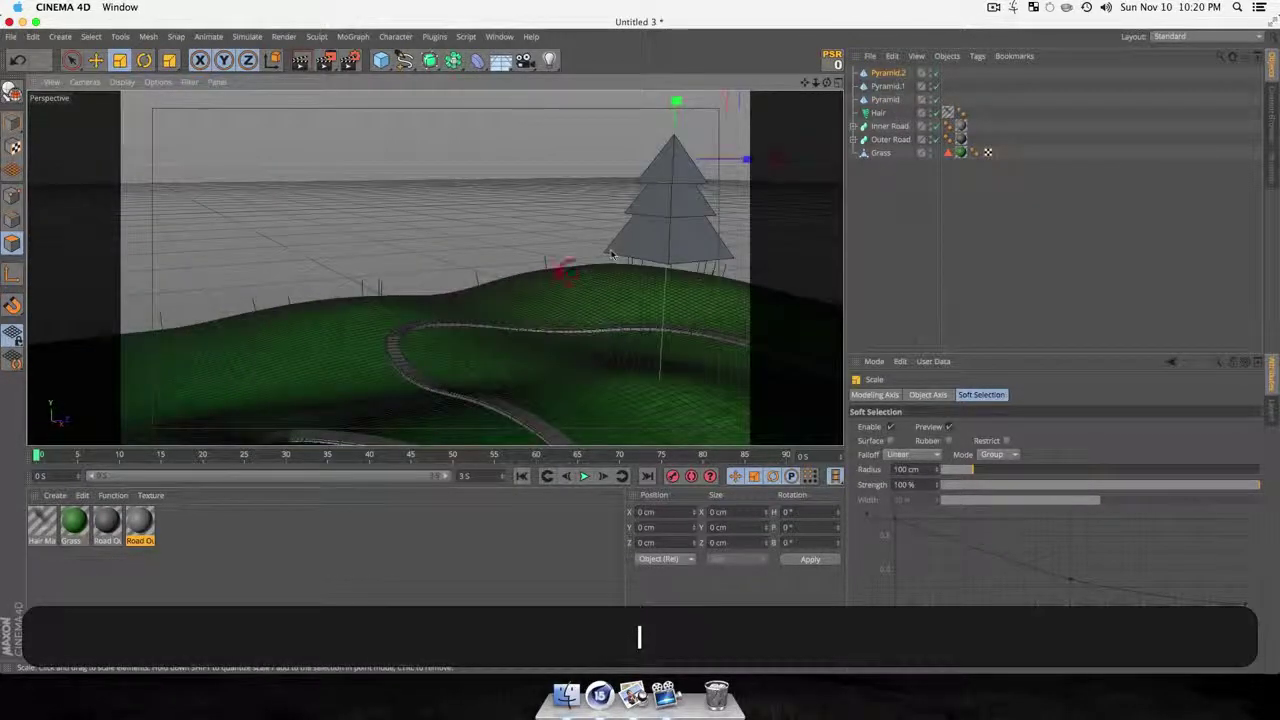
pyautogui.press('3')
pyautogui.moveTo(643, 216); pyautogui.dragTo(535, 264)
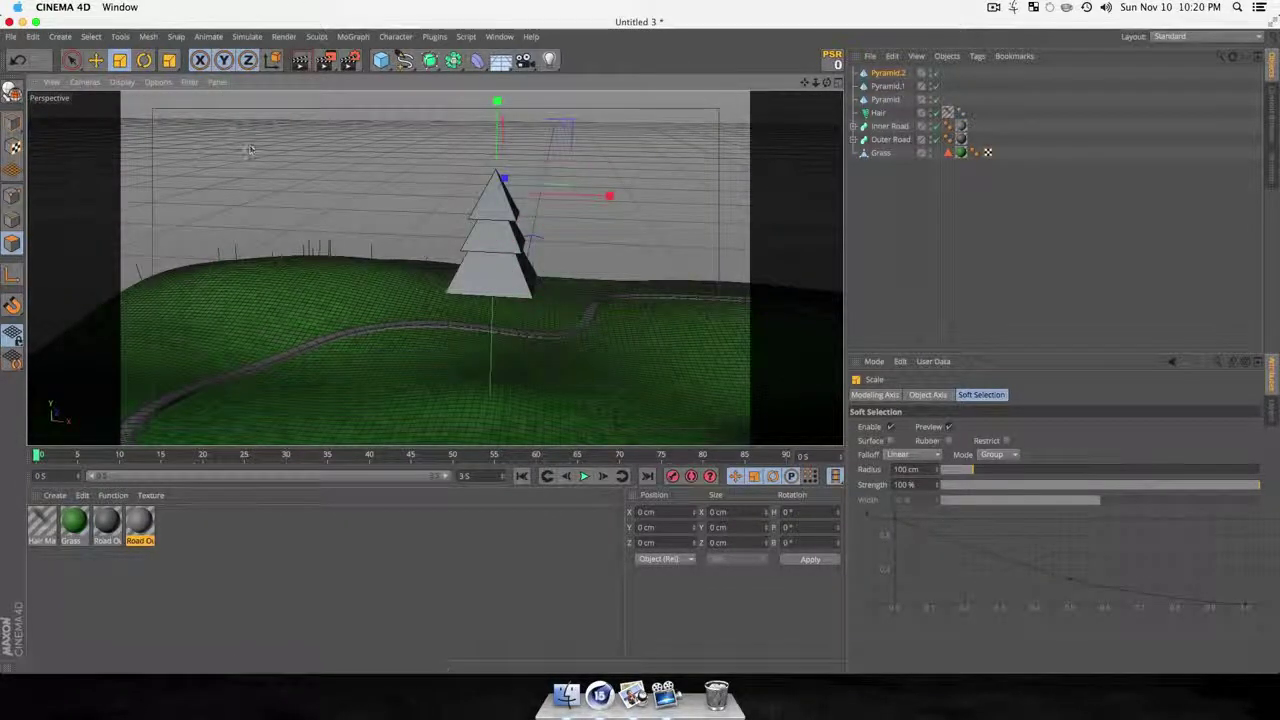
pyautogui.click(381, 60)
pyautogui.click(648, 84)
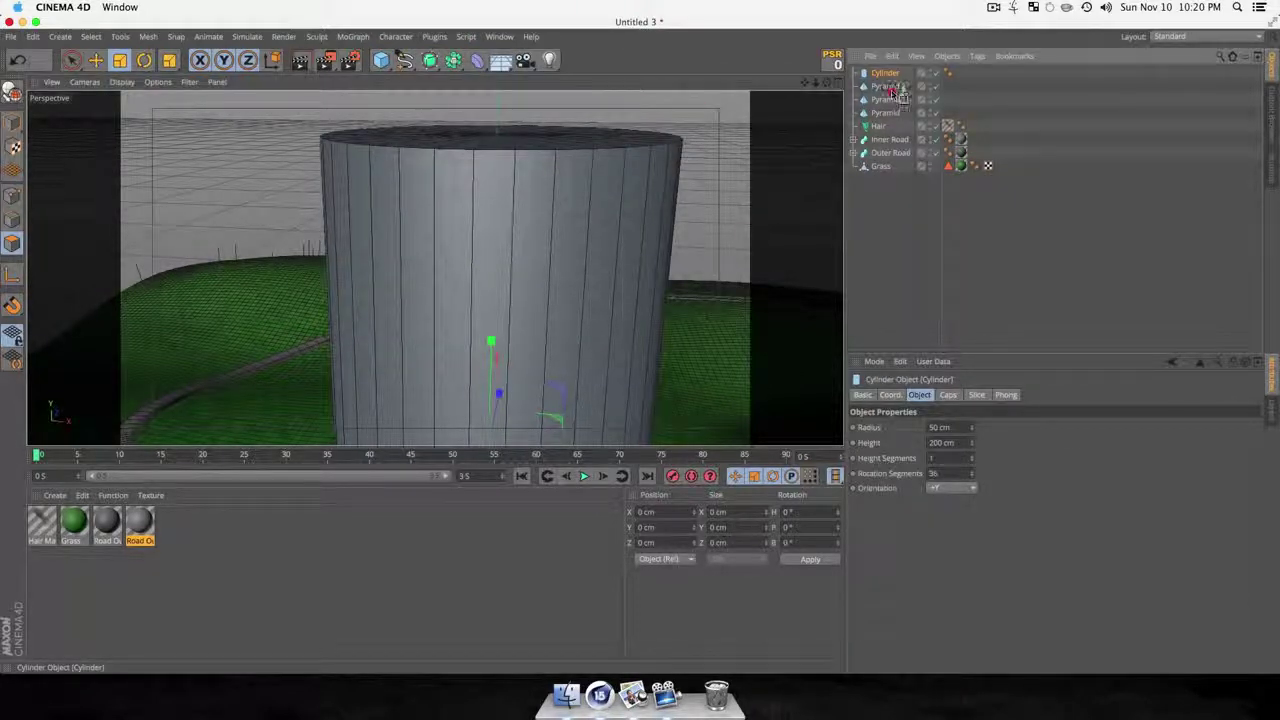
pyautogui.click(834, 61)
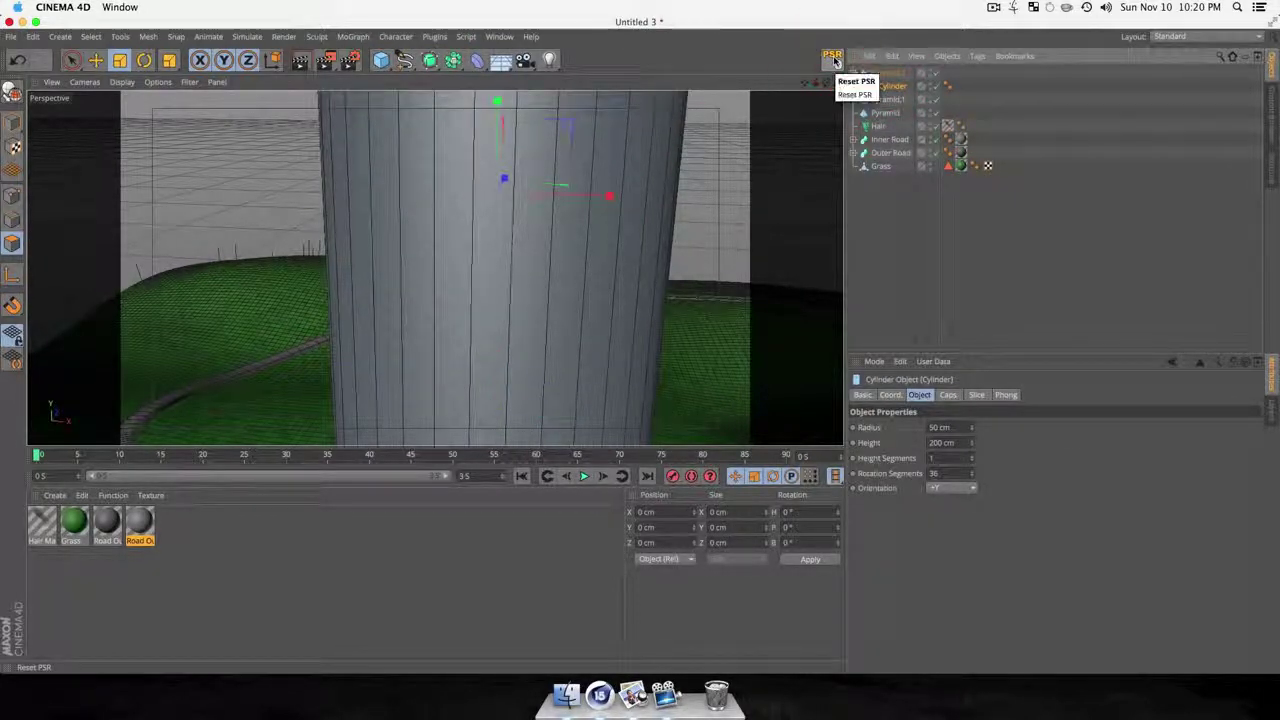
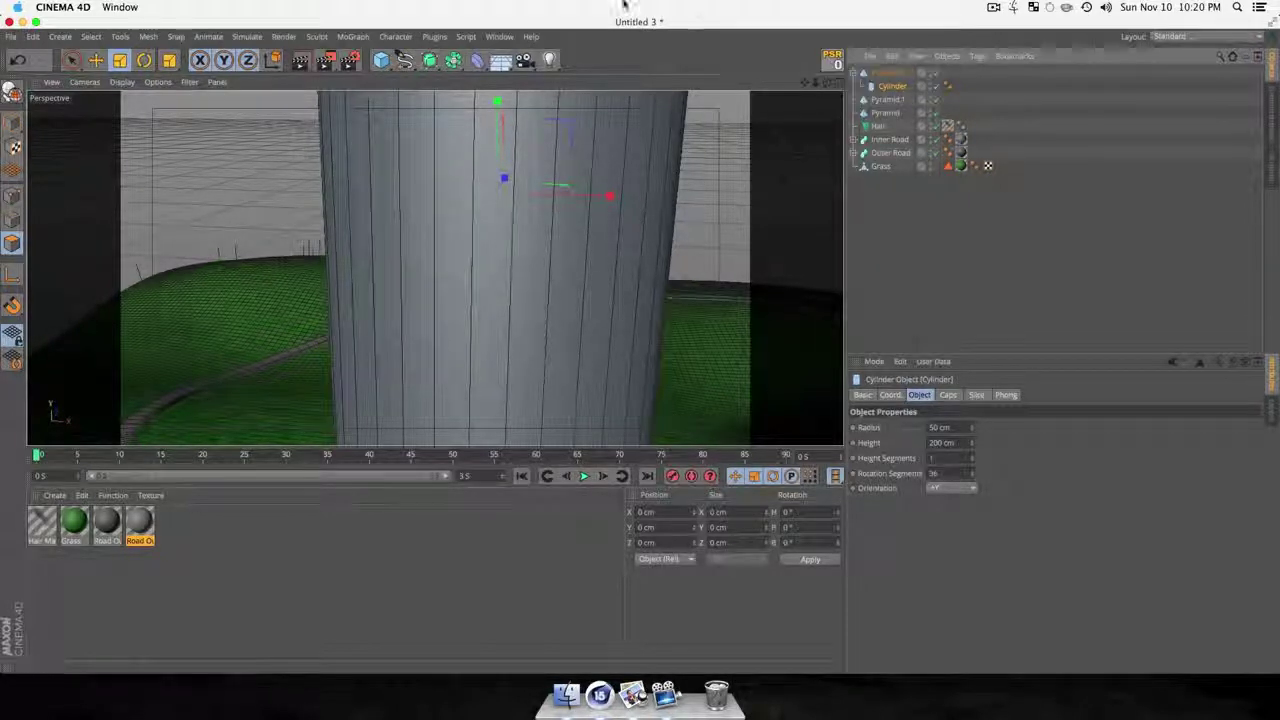
# Scale the Cylinder down to trunk size and lower it beneath the bottom tier of the pine tree.
pyautogui.press('t')
pyautogui.moveTo(713, 163); pyautogui.dragTo(218, 279)
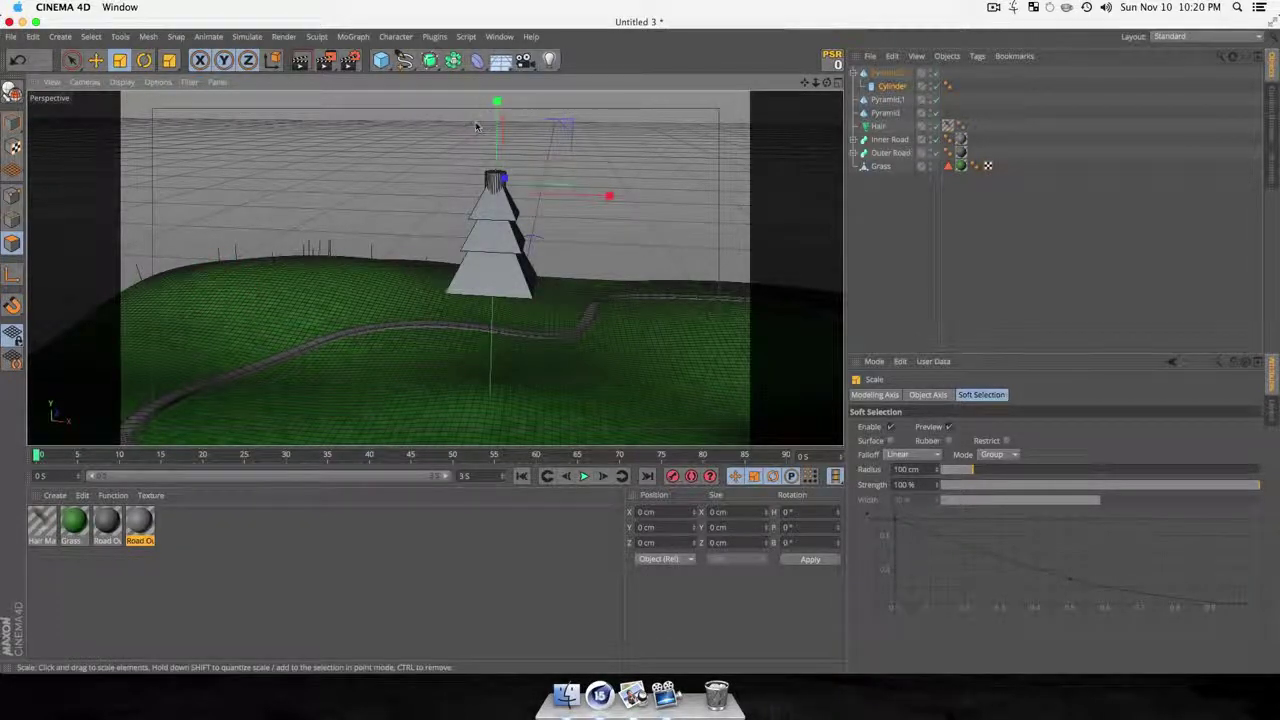
pyautogui.press('e')
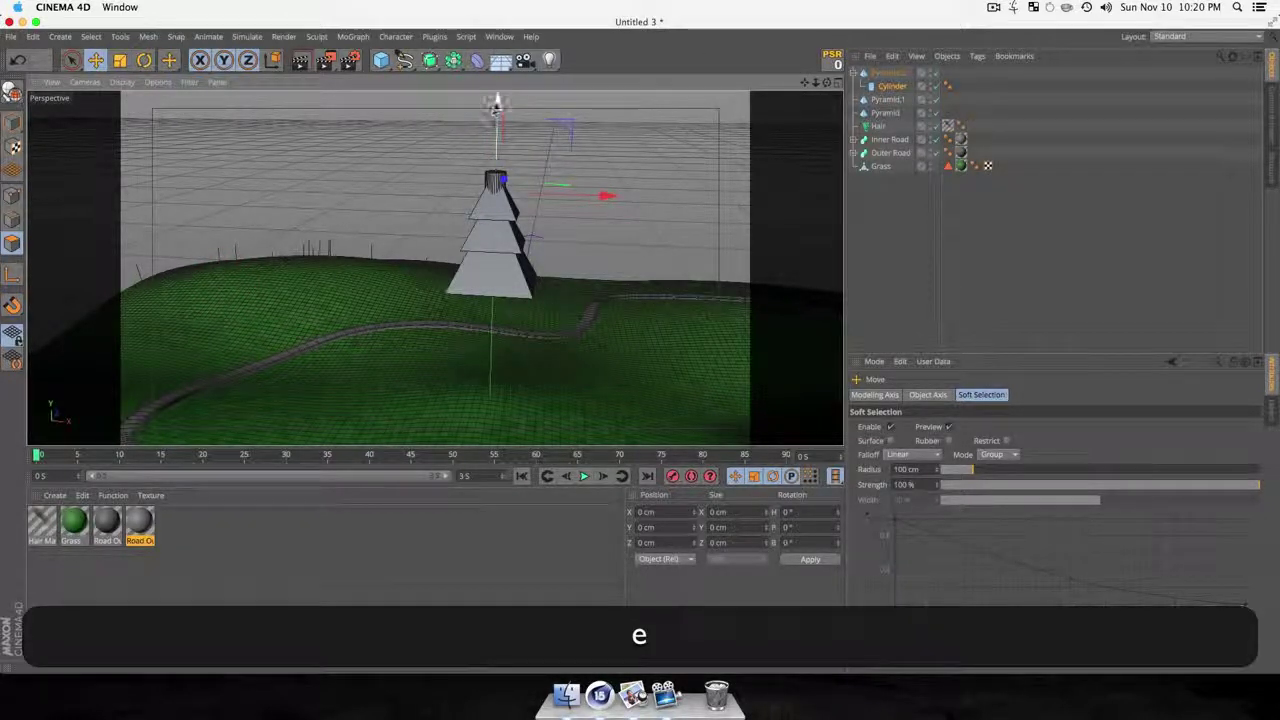
pyautogui.moveTo(494, 100); pyautogui.dragTo(495, 196)
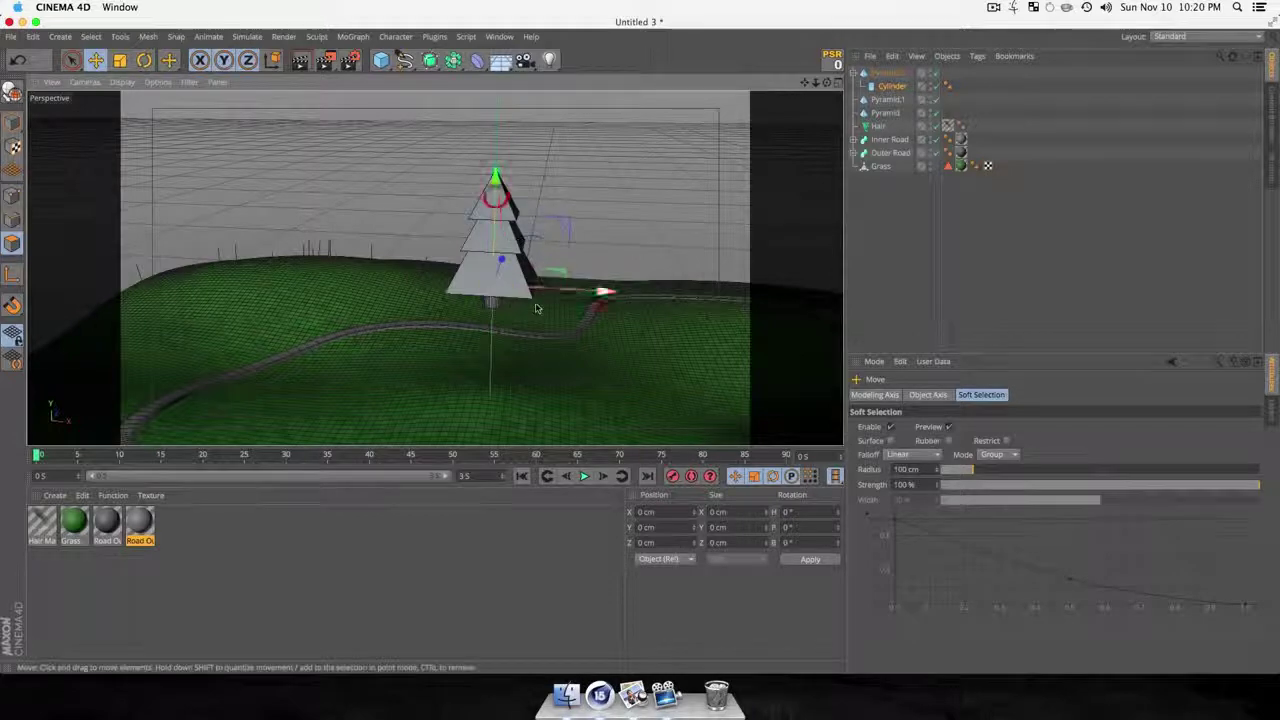
# Examine how the trunk sits beneath the lowest pyramid from close up and from different angles.
pyautogui.press('3')
pyautogui.moveTo(534, 306); pyautogui.dragTo(474, 268)
pyautogui.scroll(3, 385, 228)
pyautogui.press('1')
pyautogui.moveTo(385, 228); pyautogui.dragTo(418, 235)
pyautogui.press('3')
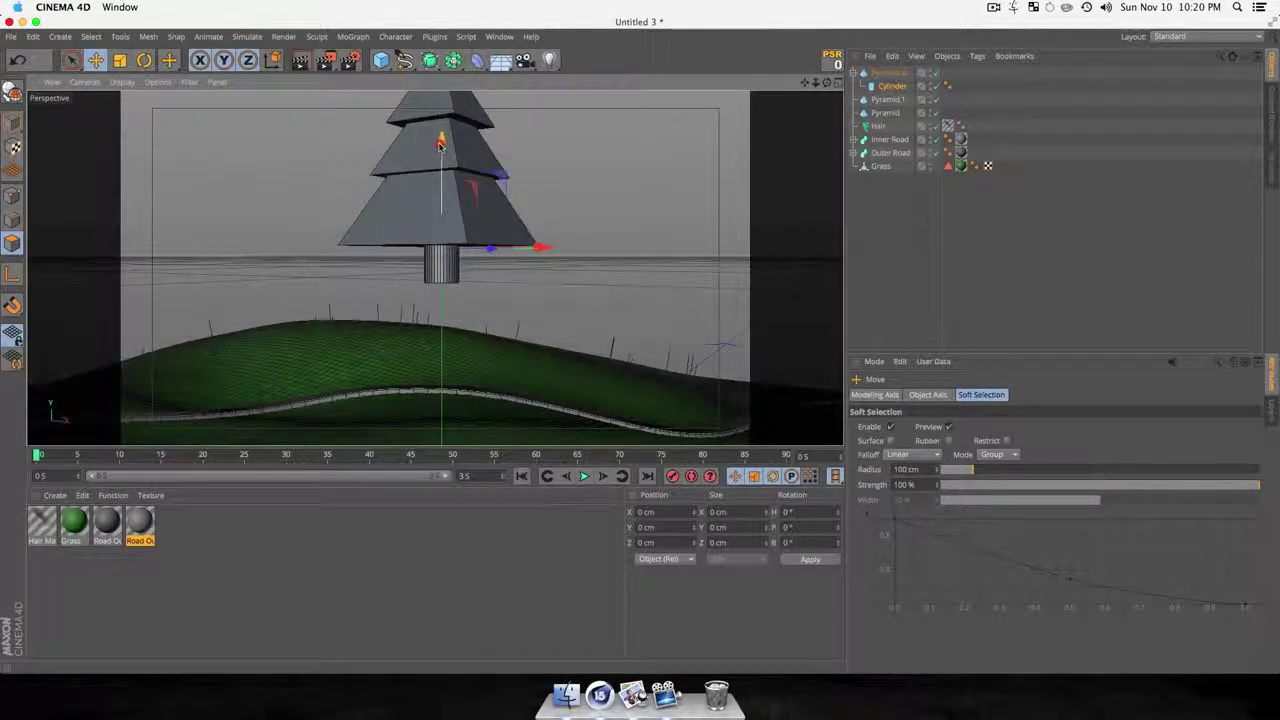
pyautogui.press('3')
pyautogui.moveTo(438, 140); pyautogui.dragTo(509, 286)
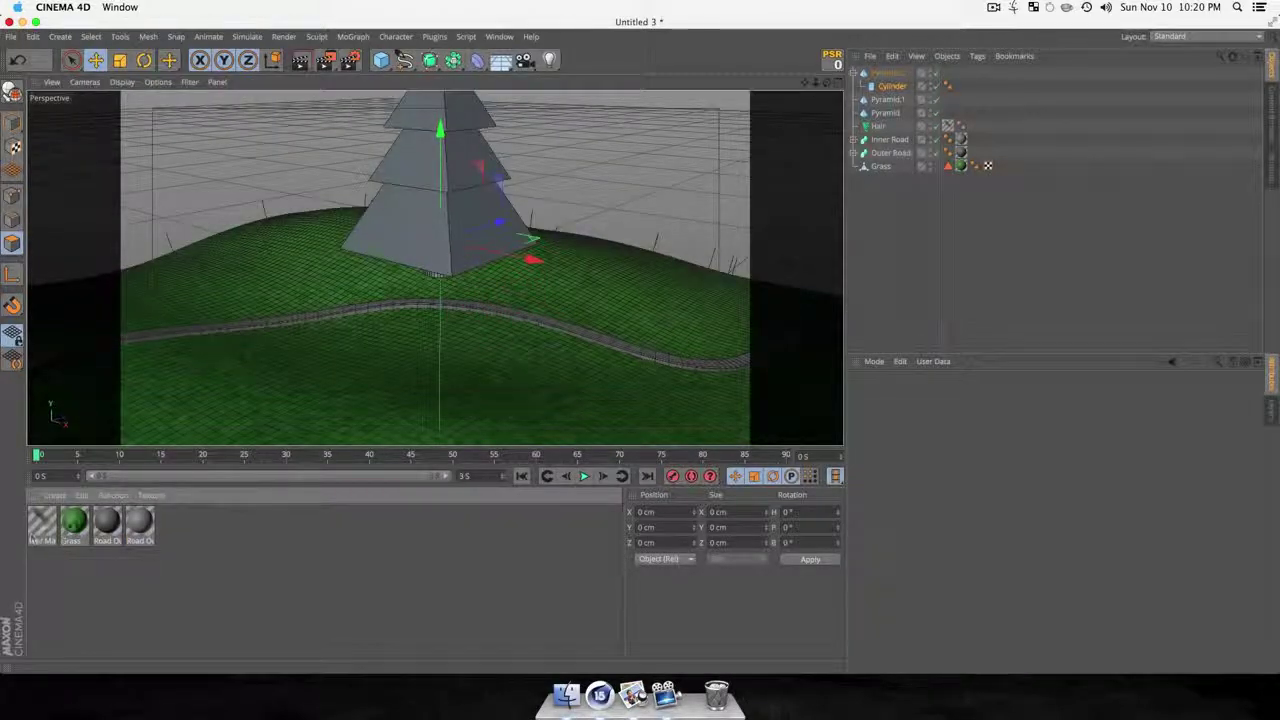
# Duplicate the Grass material and rename the copy Tree.
pyautogui.click(65, 530)
pyautogui.keyDown('super'); pyautogui.moveTo(70, 525); pyautogui.dragTo(210, 530); pyautogui.keyUp('super')
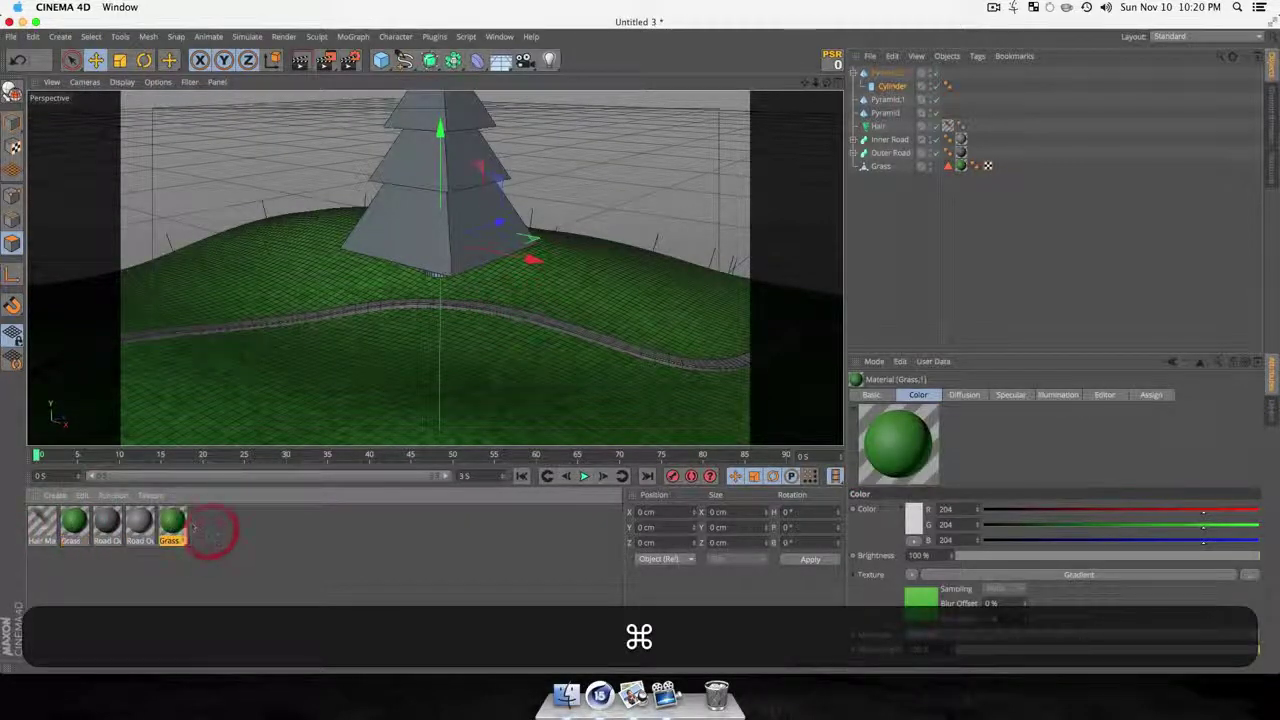
pyautogui.doubleClick(172, 522)
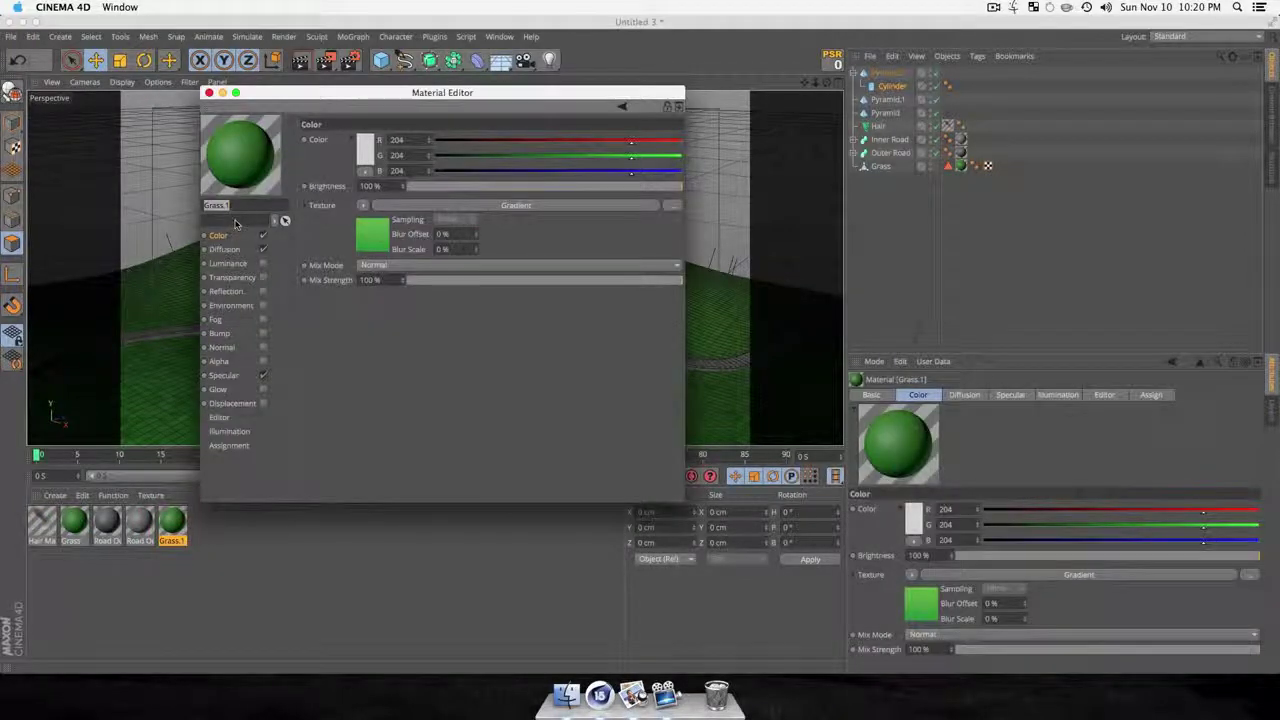
pyautogui.write('Tree')
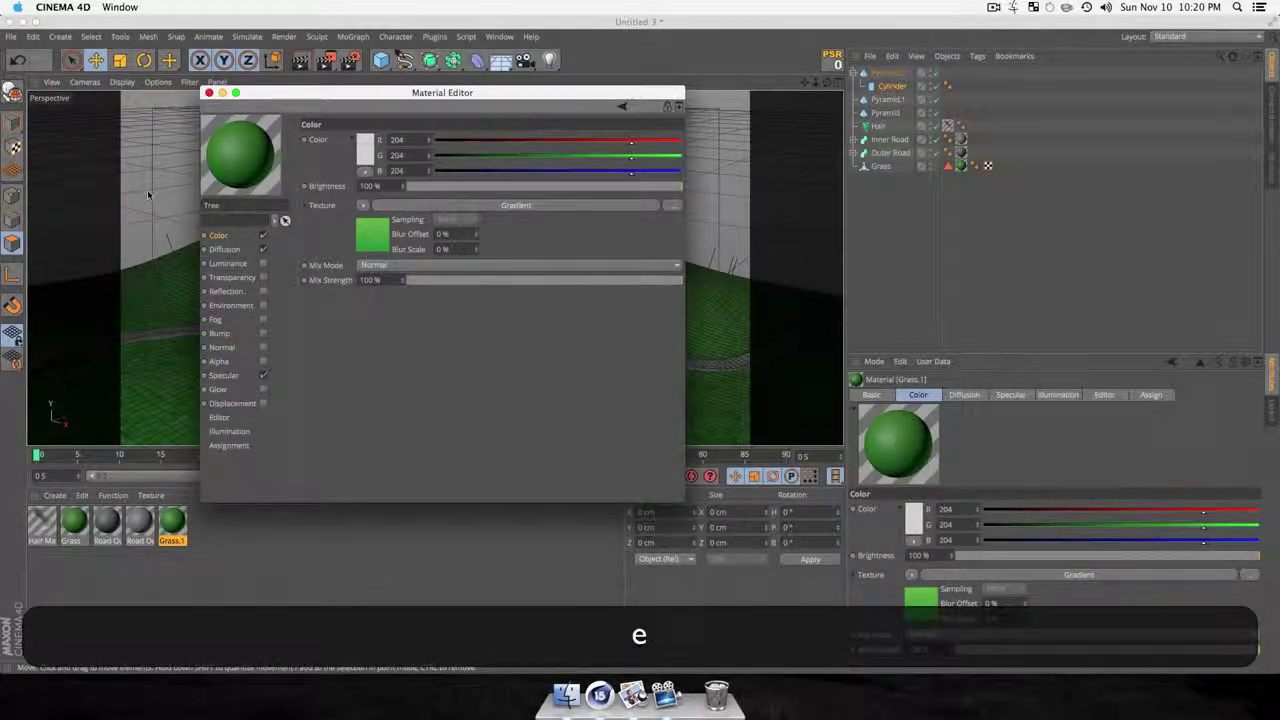
# Set the Tree material's colour gradient type to 2D - U and make its first knot a brighter green.
pyautogui.click(372, 234)
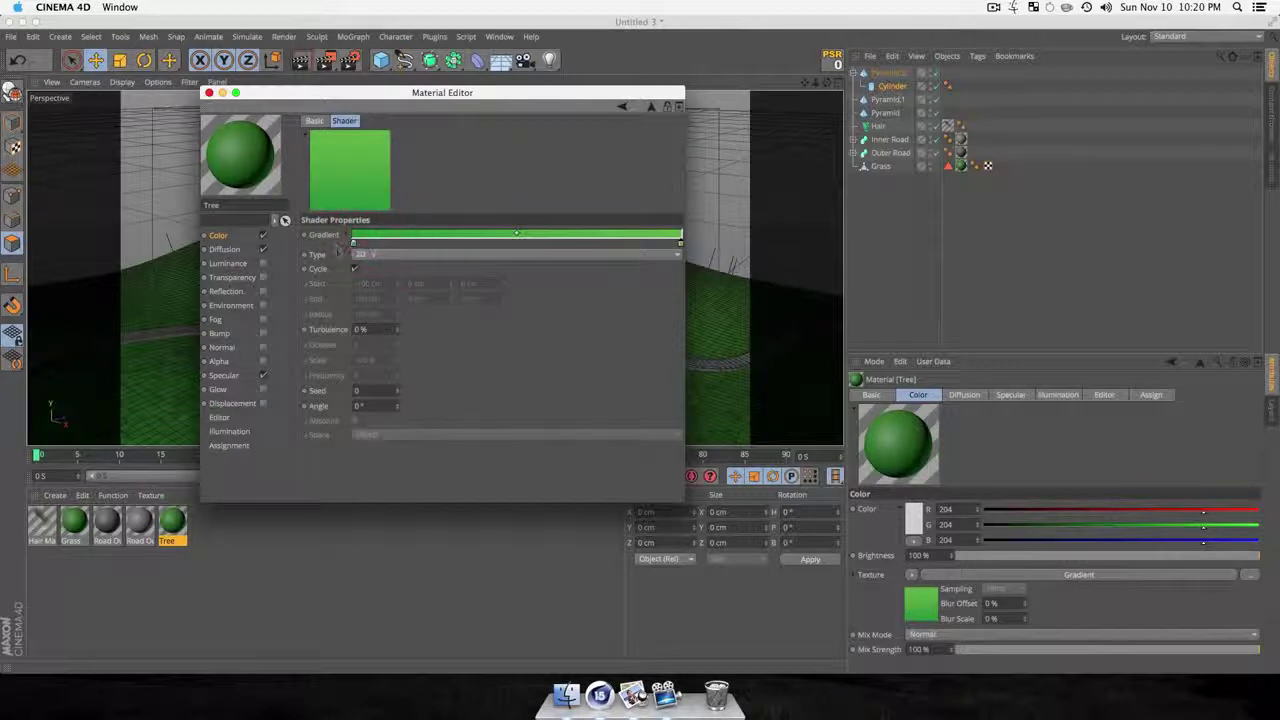
pyautogui.click(376, 257)
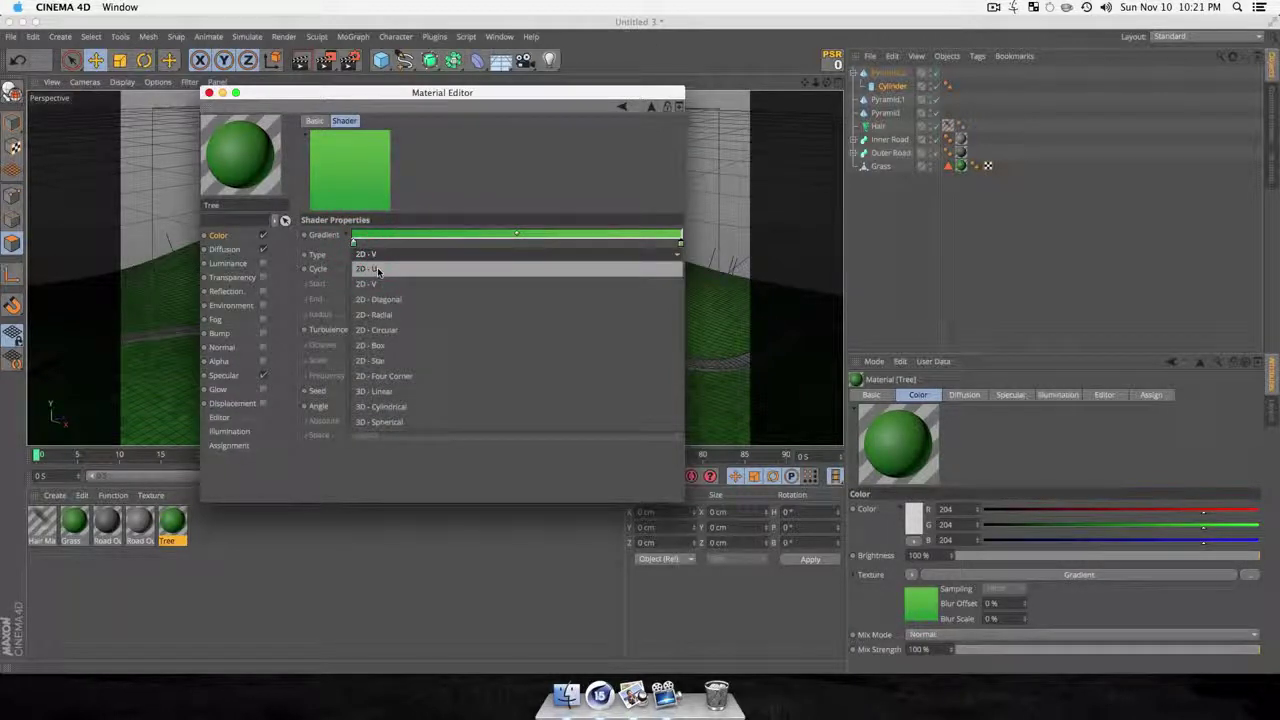
pyautogui.click(373, 270)
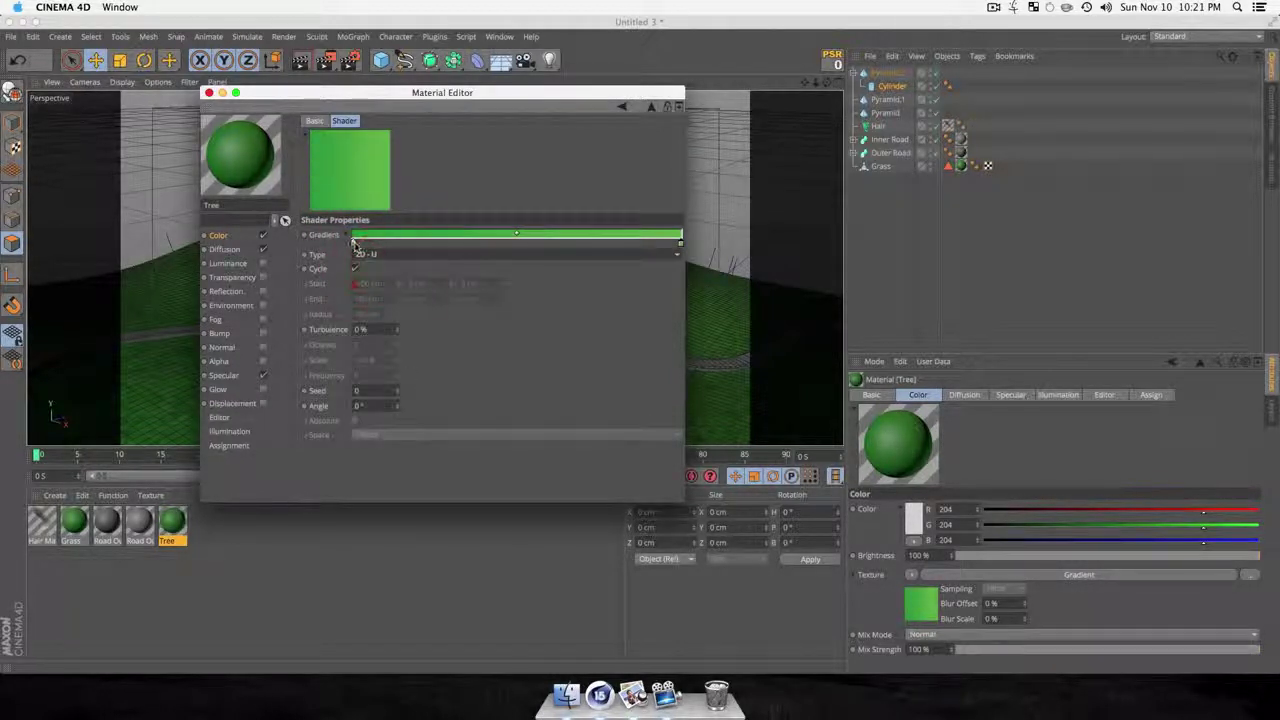
pyautogui.doubleClick(352, 243)
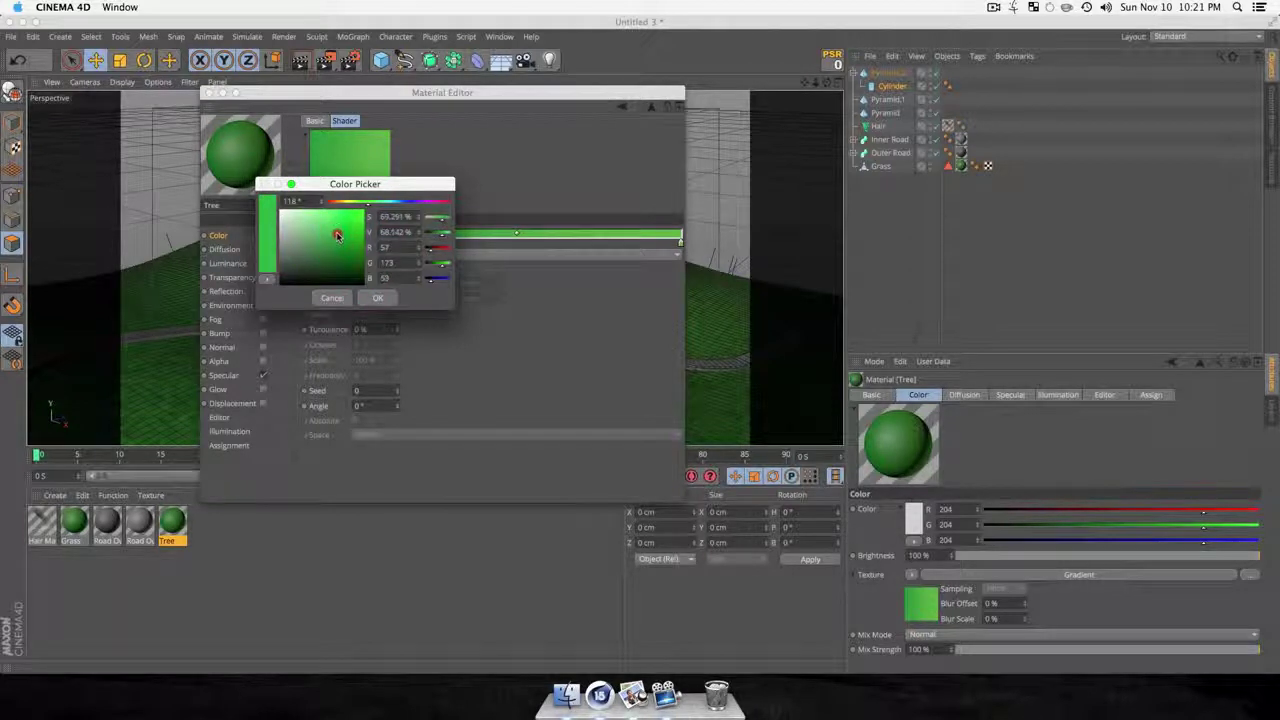
pyautogui.click(378, 297)
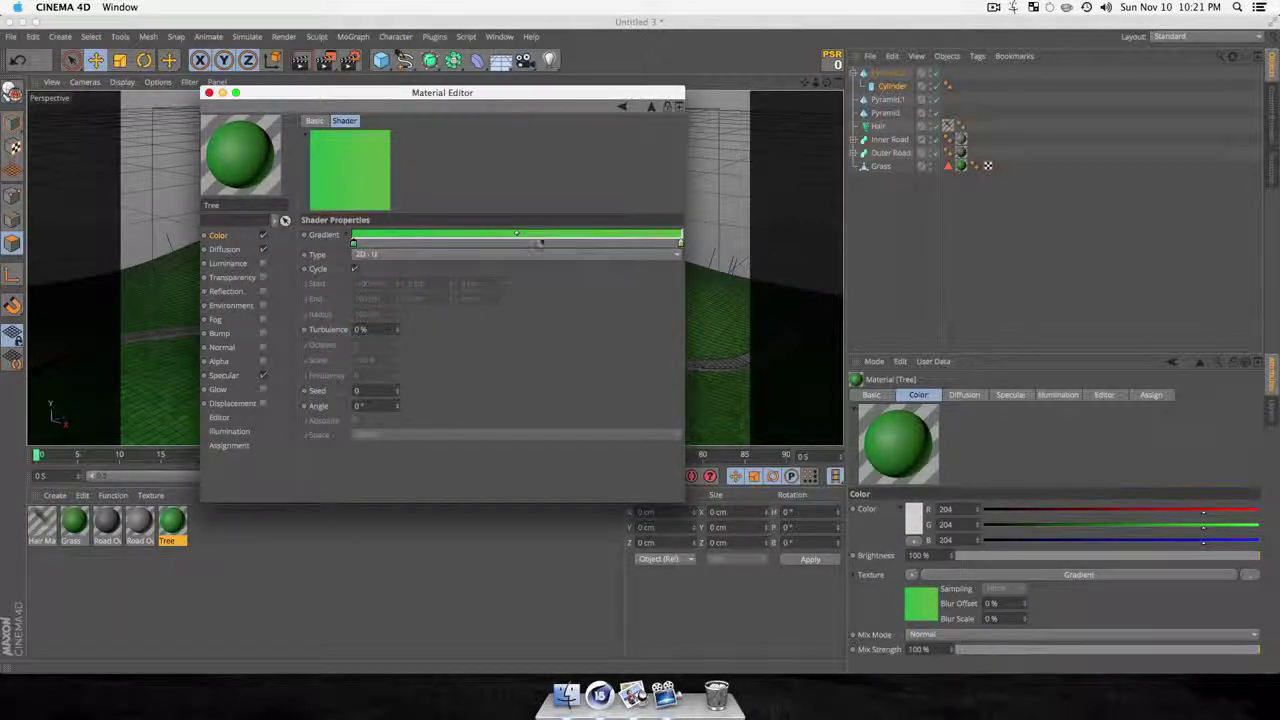
# Add a knot in the middle of the gradient and colour it dark green with RGB 45, 121, 24.
pyautogui.click(541, 242)
pyautogui.doubleClick(522, 243)
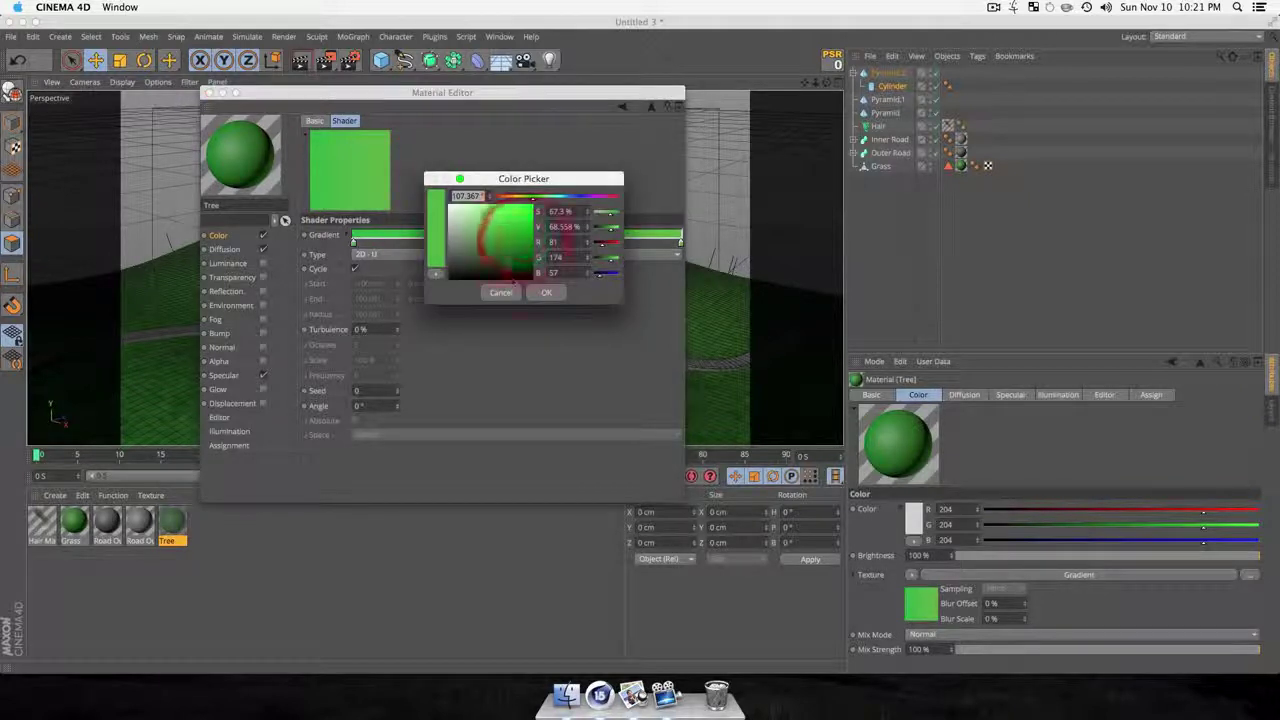
pyautogui.click(510, 287)
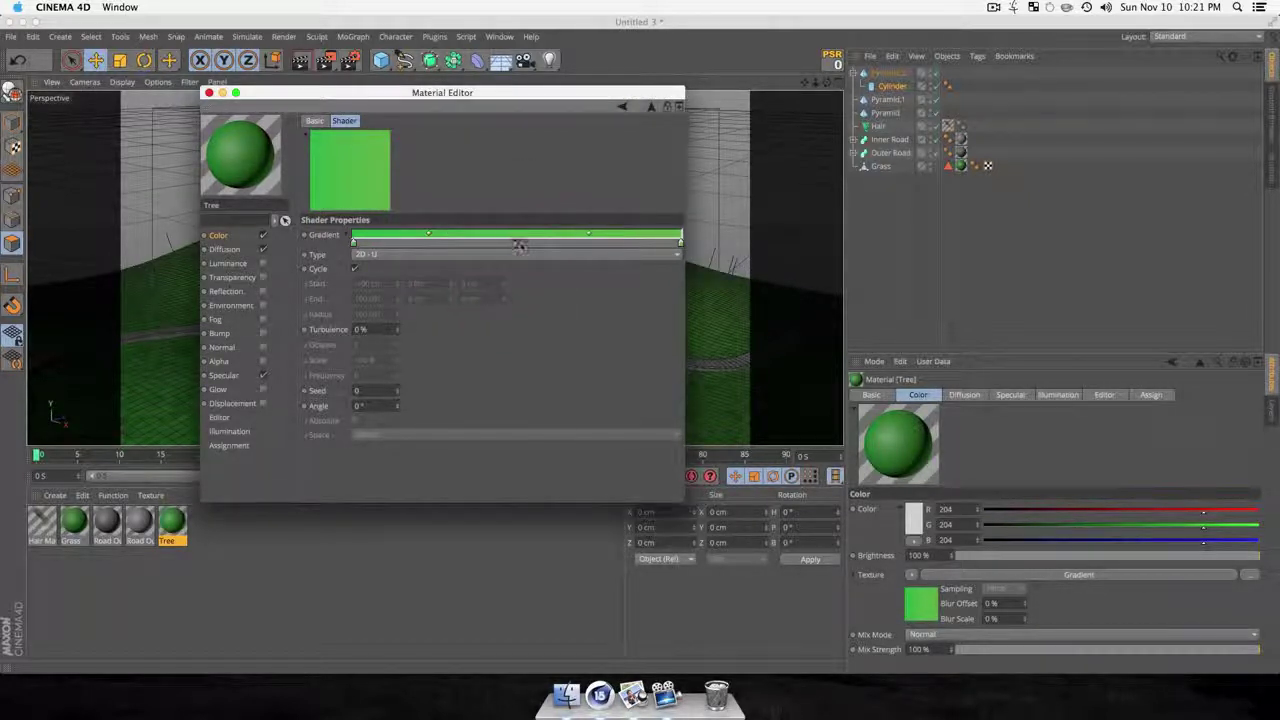
pyautogui.doubleClick(520, 243)
pyautogui.click(511, 249)
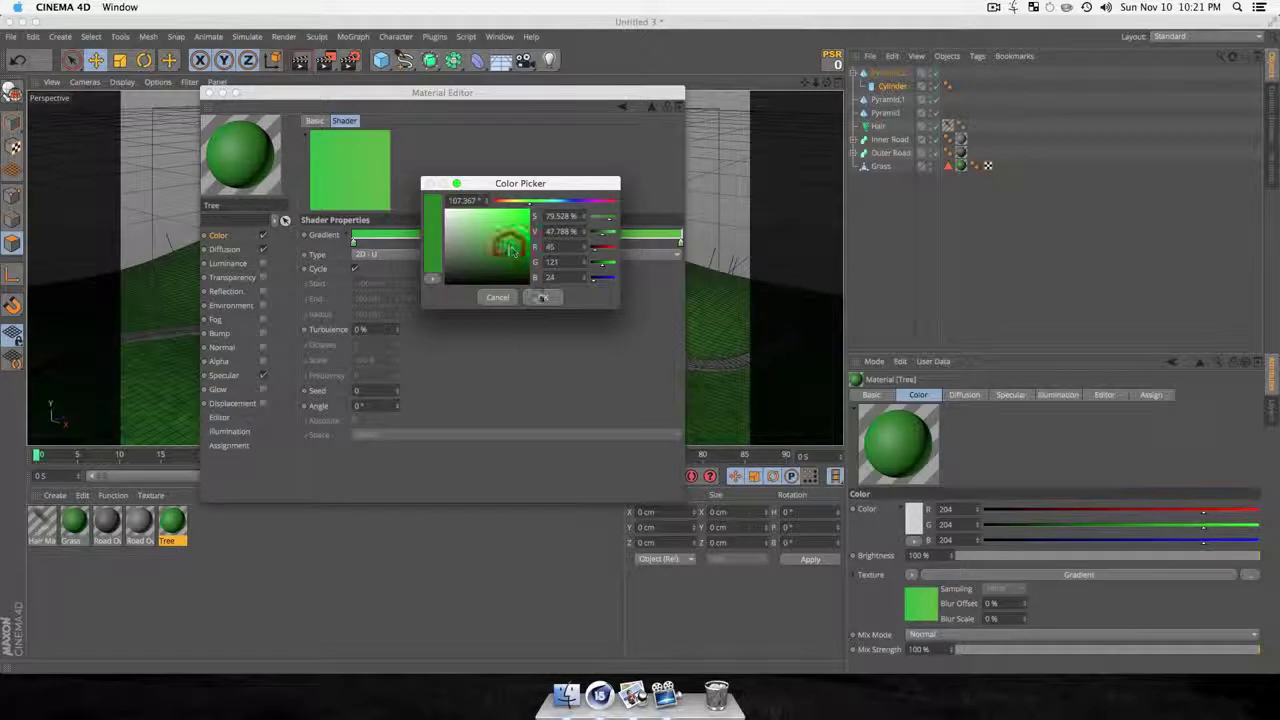
pyautogui.click(542, 297)
# Make the gradient's last knot a more vivid green and close the Material Editor.
pyautogui.doubleClick(680, 243)
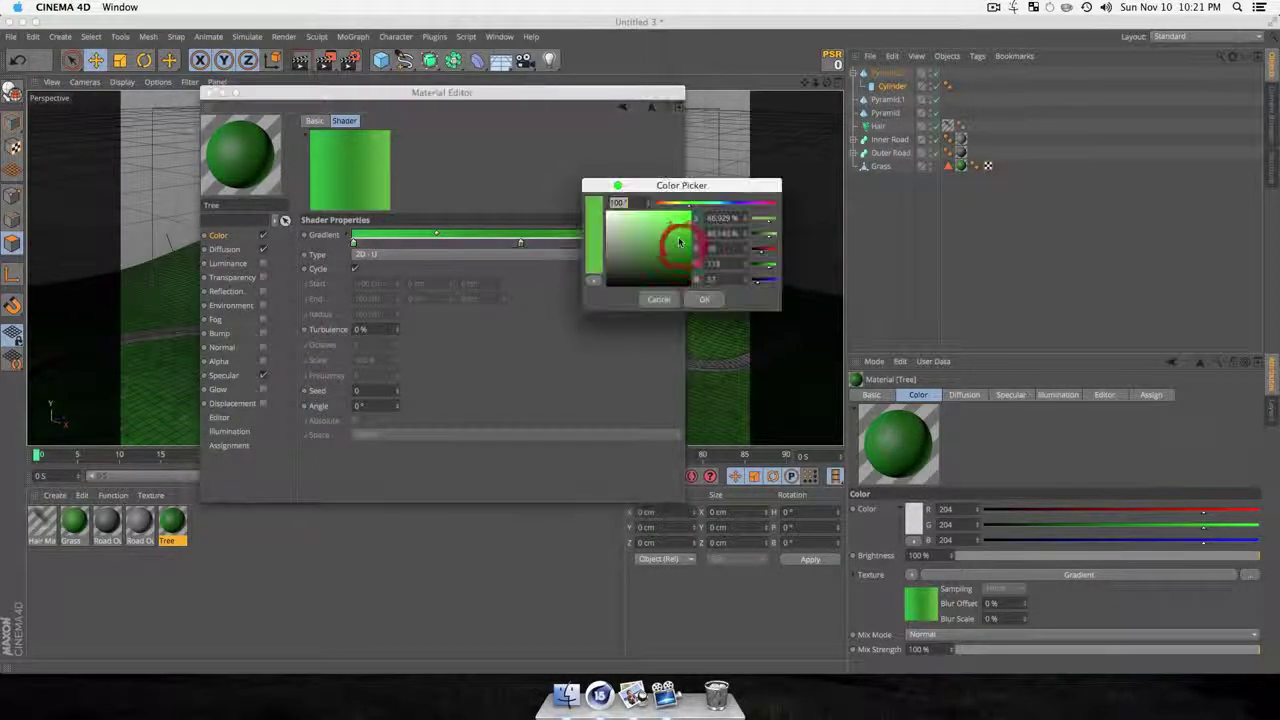
pyautogui.click(666, 228)
pyautogui.click(704, 299)
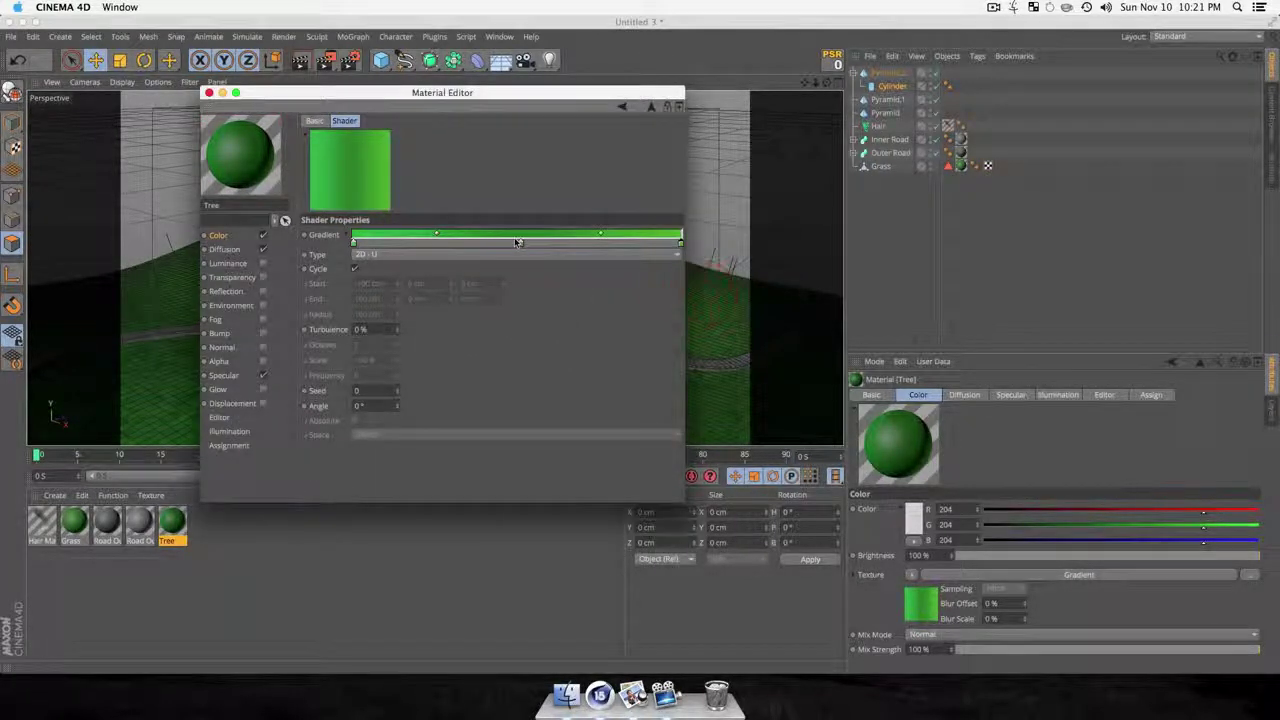
pyautogui.click(208, 93)
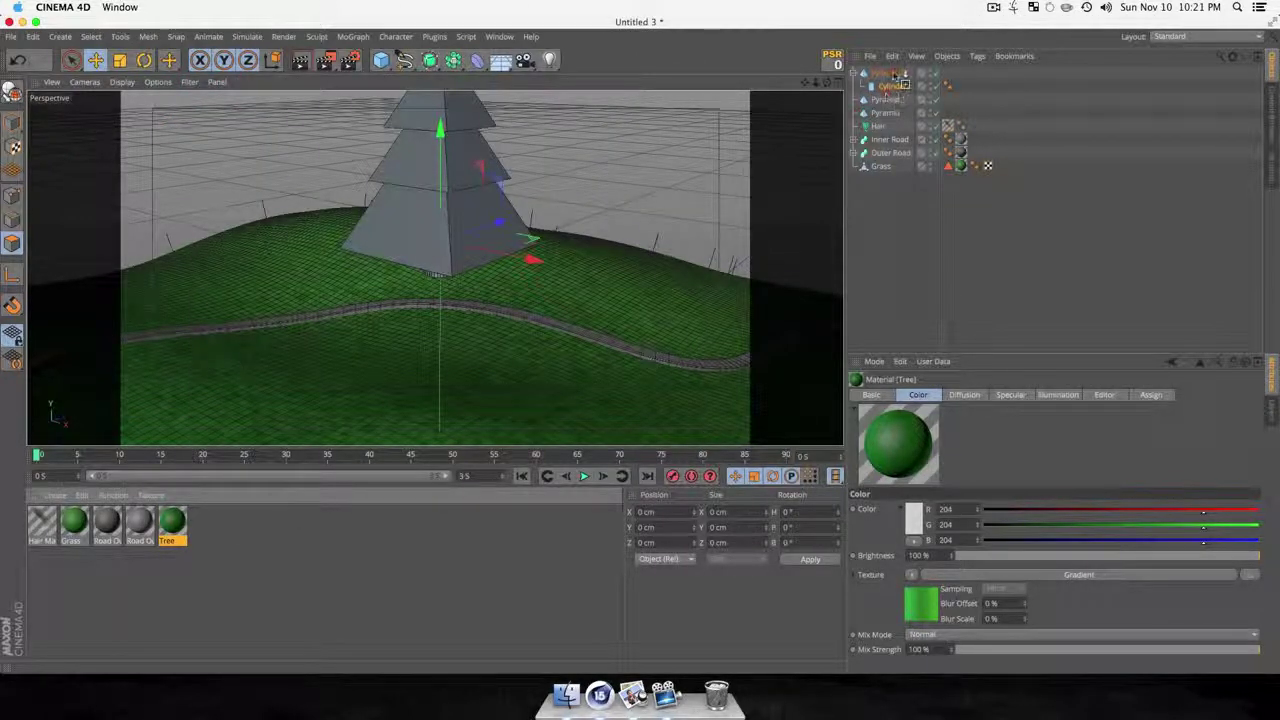
# Apply the Tree material to all three pyramids and move the Cylinder out of the top pyramid's hierarchy.
pyautogui.moveTo(893, 78); pyautogui.dragTo(893, 113)
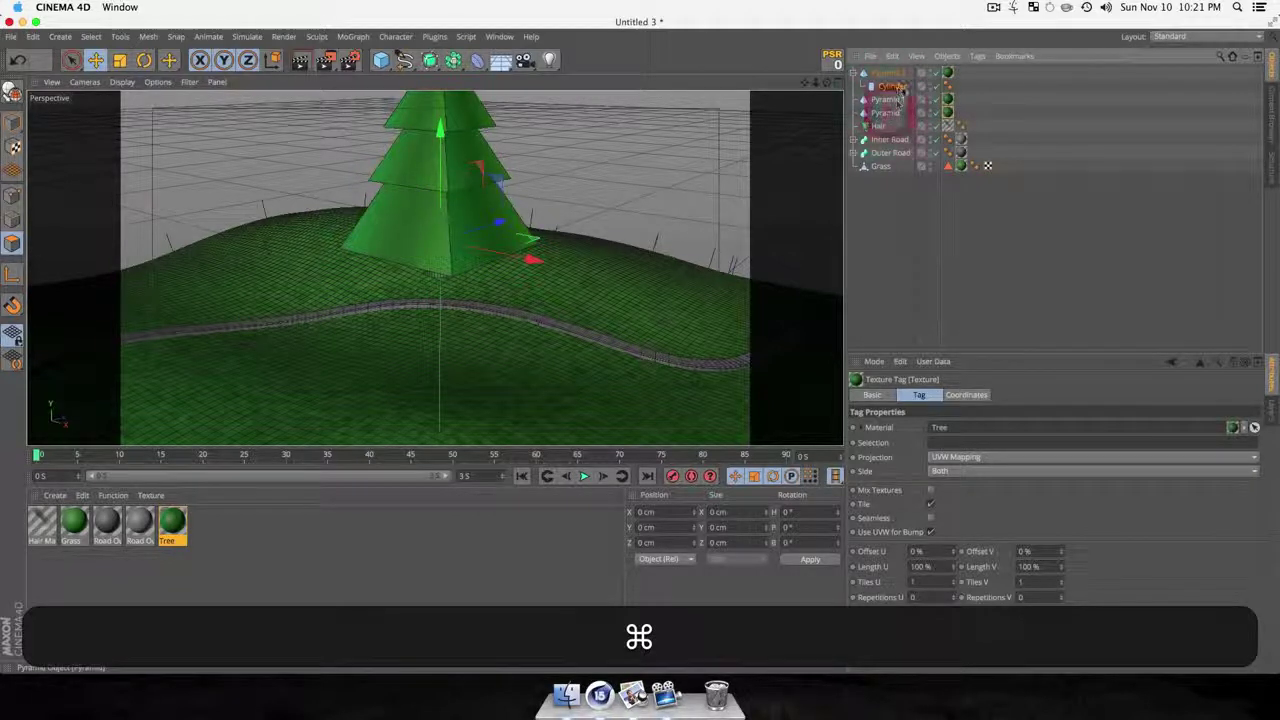
pyautogui.click(885, 73)
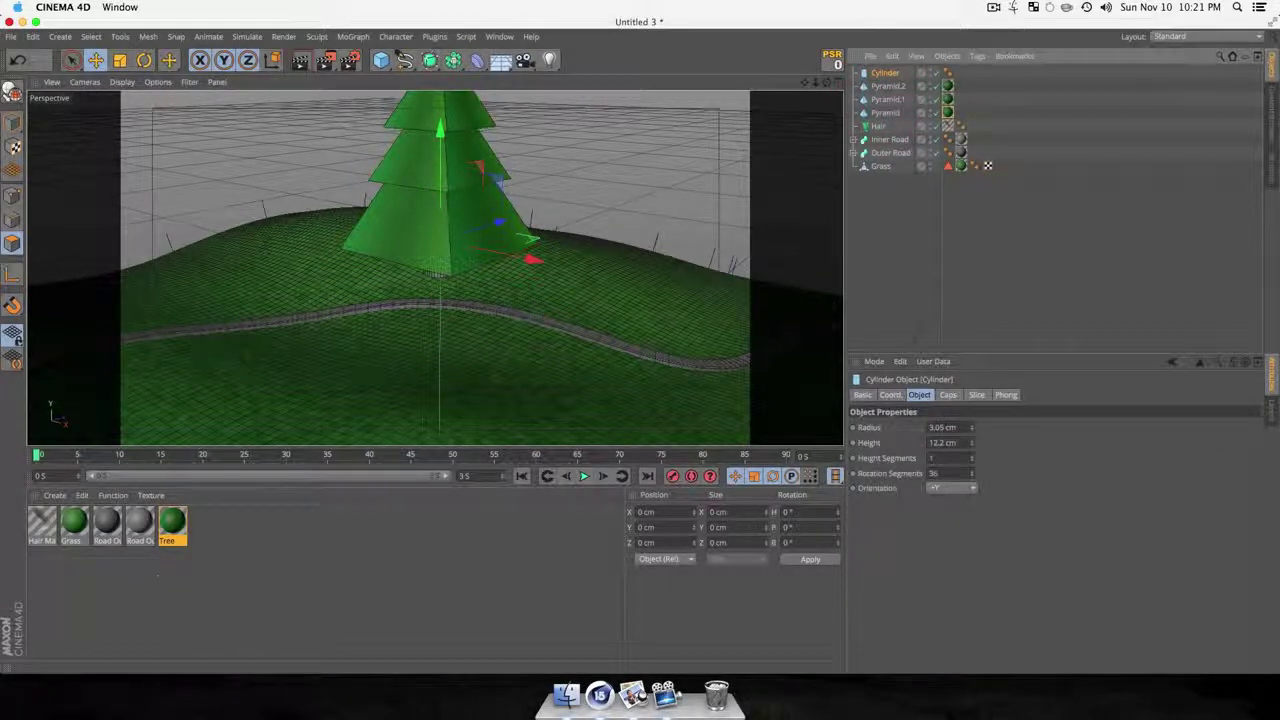
pyautogui.click(209, 571)
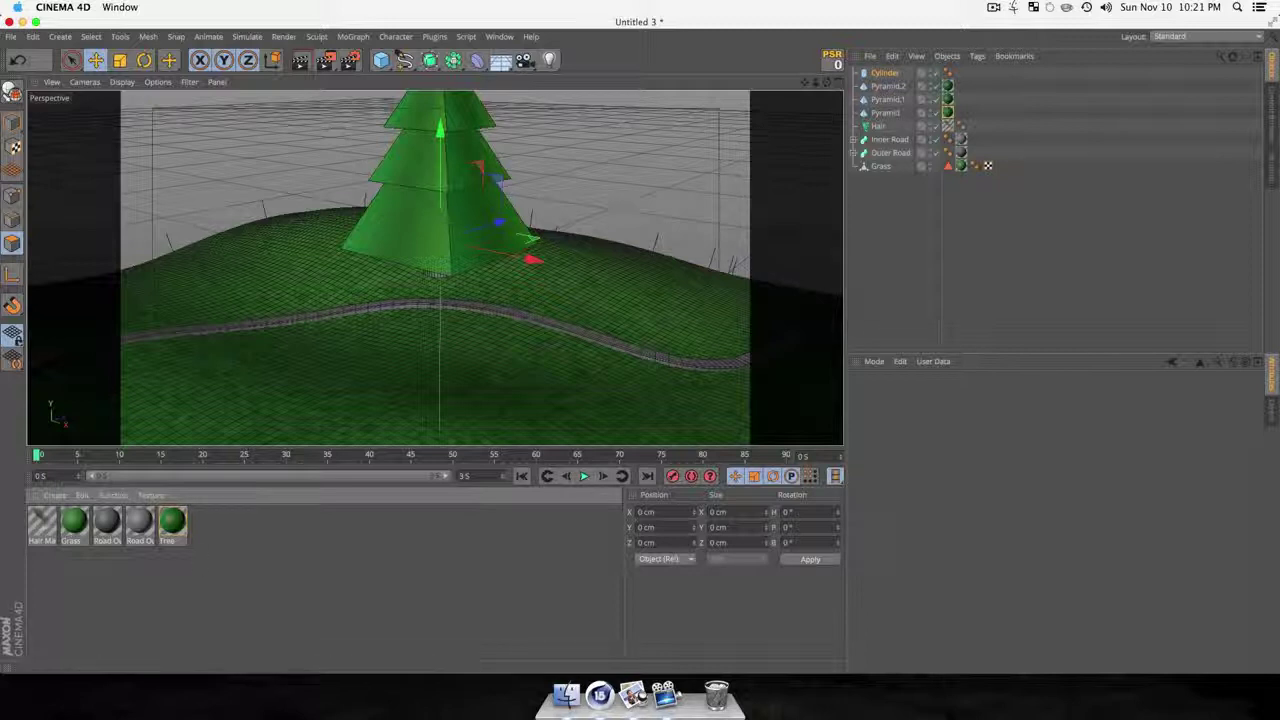
# Duplicate the Tree material and rename the copy Trunk.
pyautogui.keyDown('super'); pyautogui.moveTo(172, 520); pyautogui.dragTo(204, 520); pyautogui.keyUp('super')
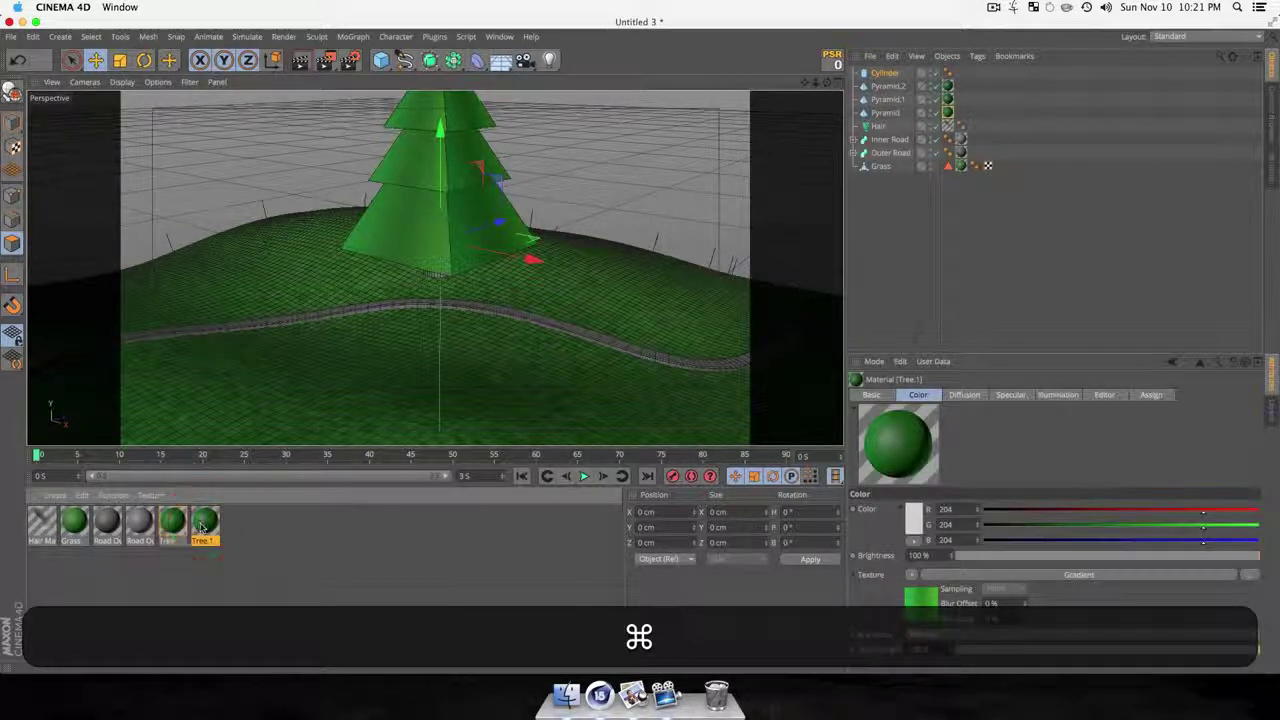
pyautogui.doubleClick(204, 520)
pyautogui.write('R')
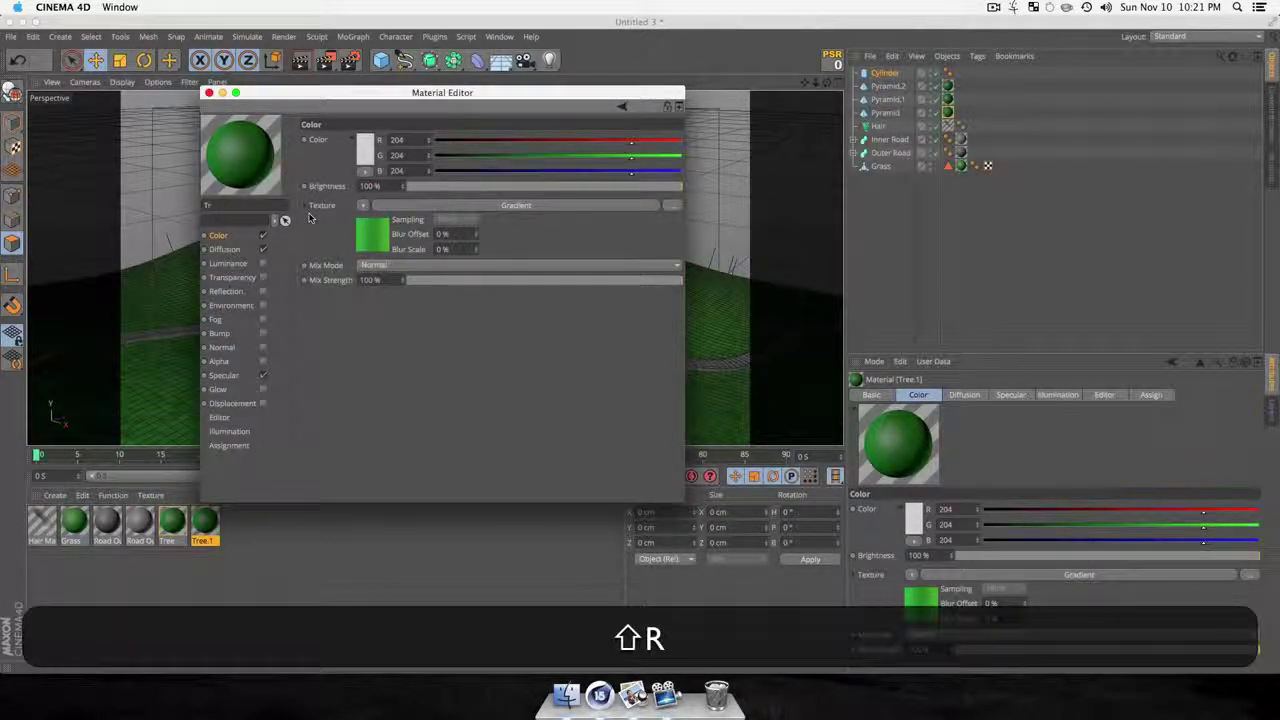
pyautogui.write('runk')
pyautogui.press('Return')
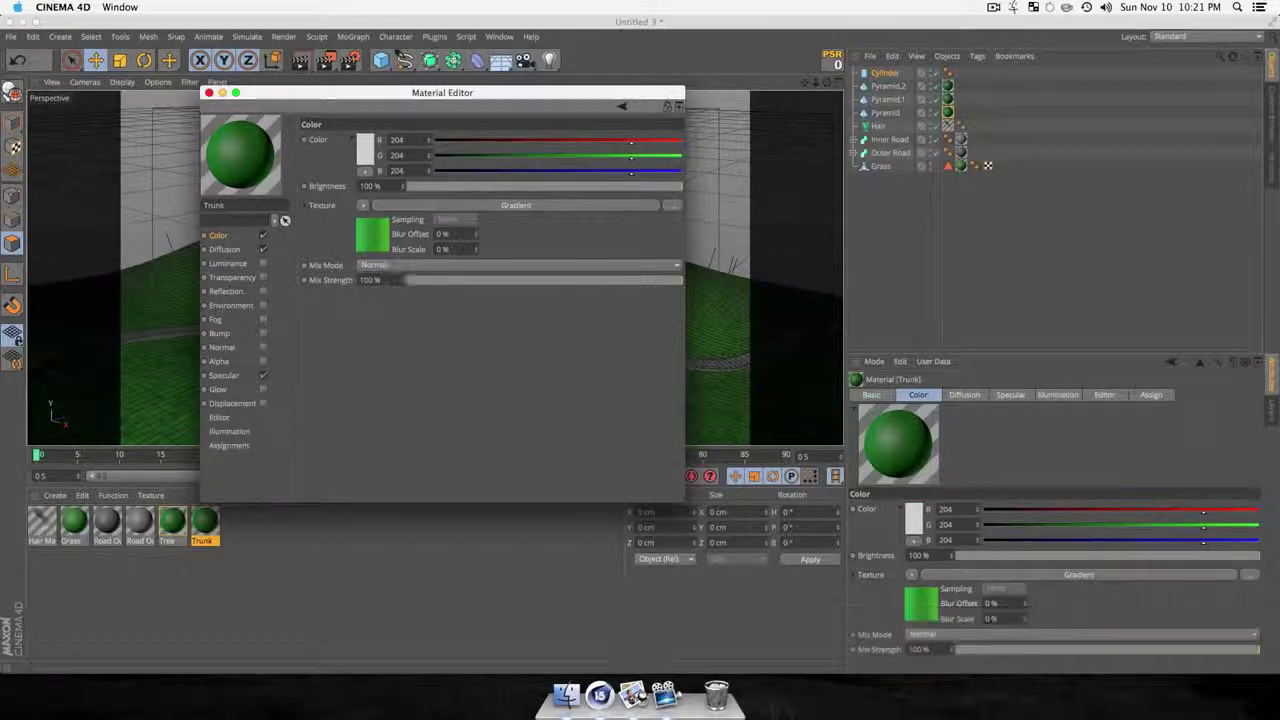
# Delete the middle knot of the Trunk material's color gradient and recolor its first knot brown with a hue of 31°.
pyautogui.click(381, 230)
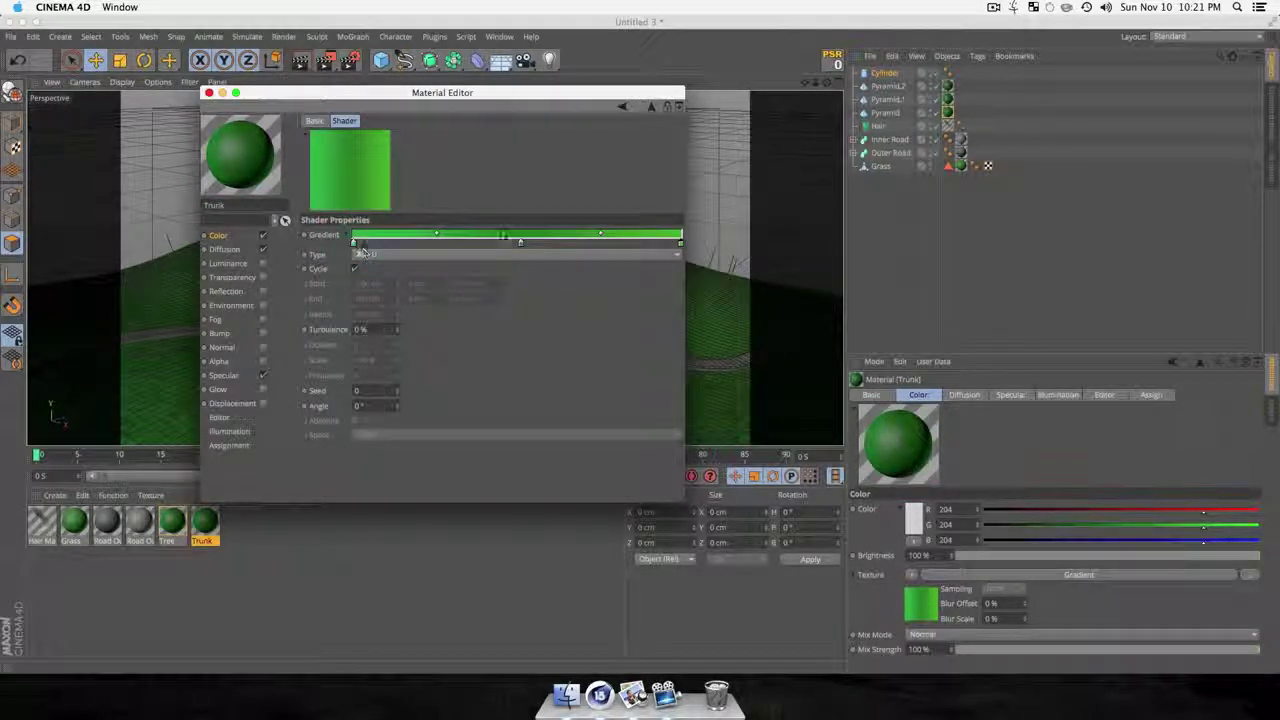
pyautogui.click(519, 243)
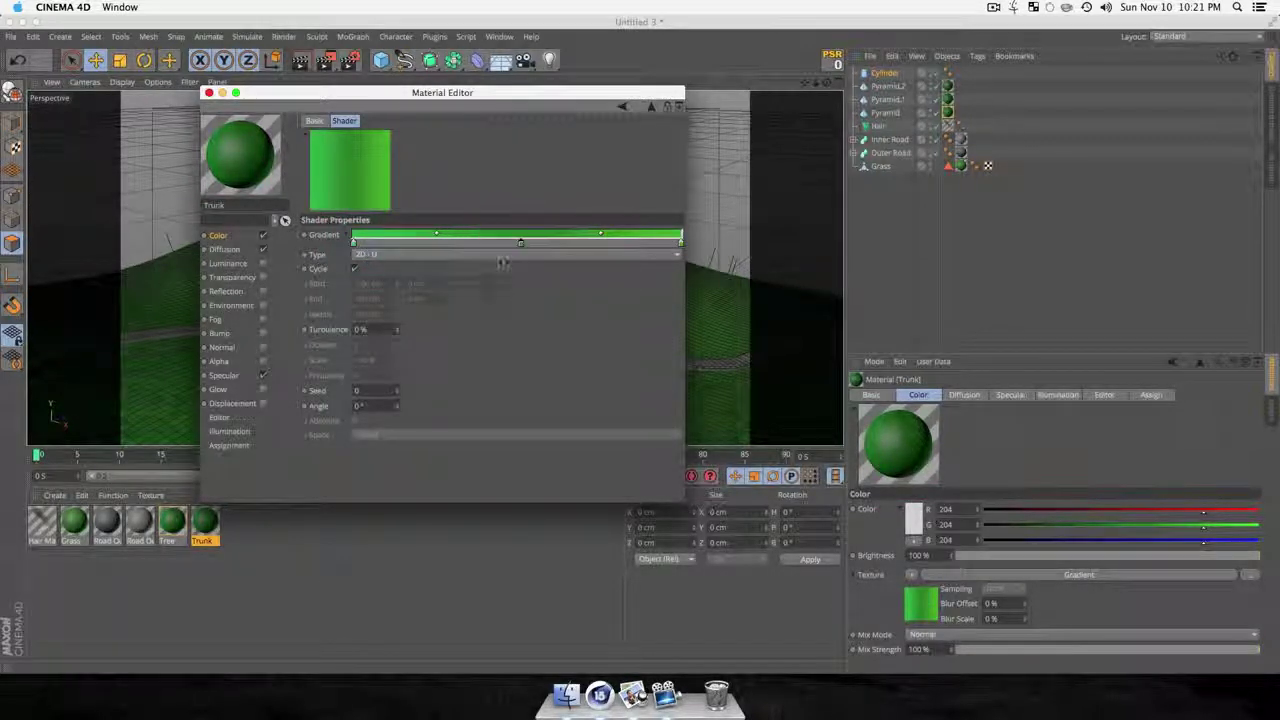
pyautogui.press('BackSpace')
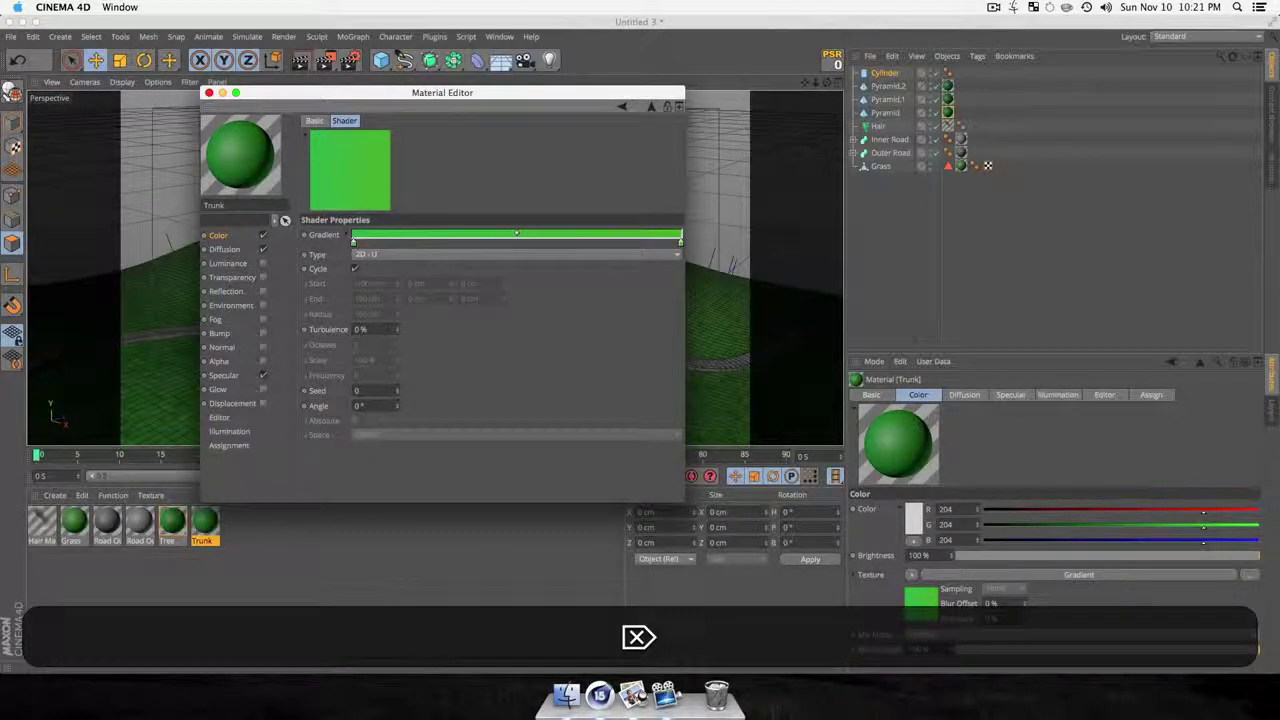
pyautogui.doubleClick(353, 243)
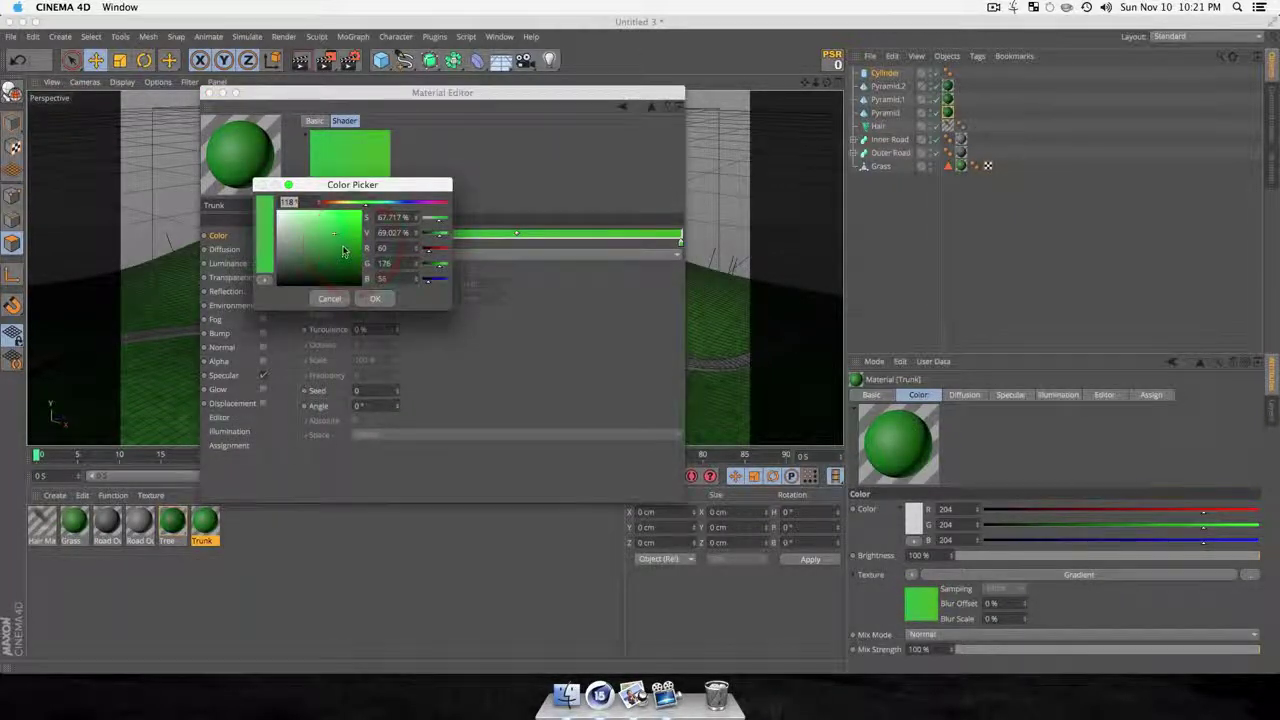
pyautogui.moveTo(340, 203); pyautogui.dragTo(369, 281)
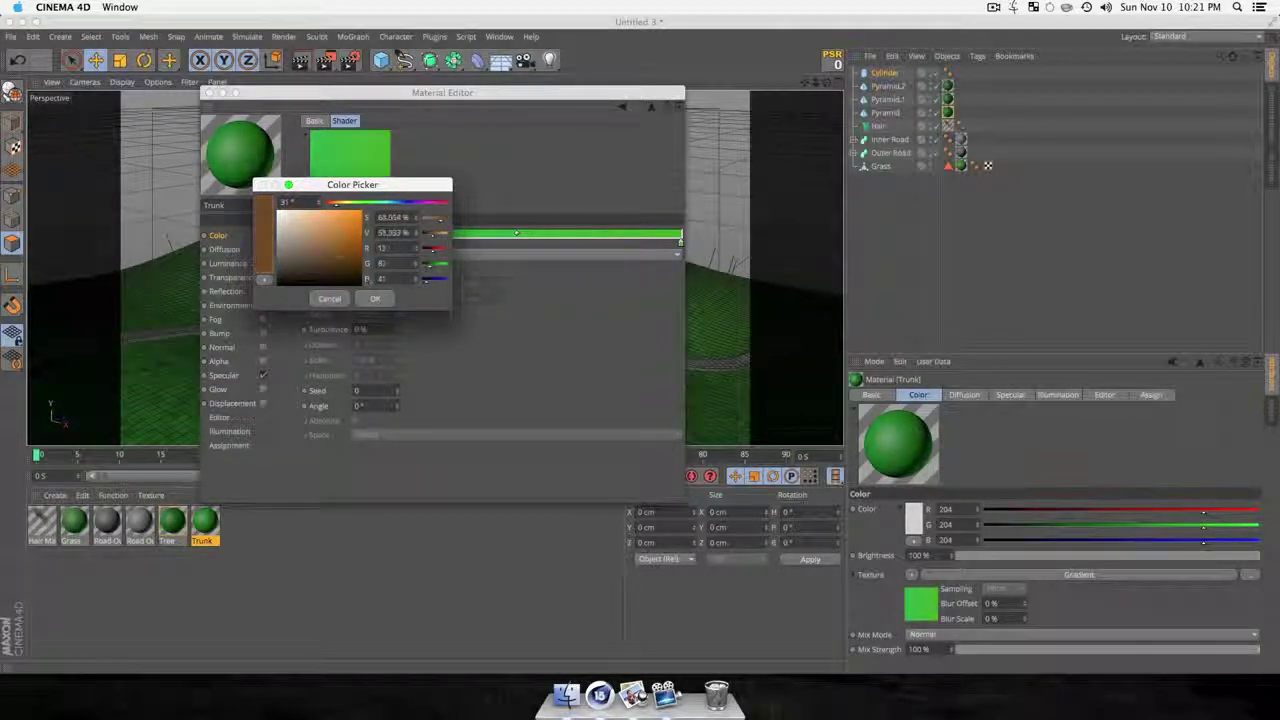
pyautogui.click(375, 298)
# Recolor the gradient's end knot brown with hue 33°, saturation about 77% and value about 47%, using the 2D - U type.
pyautogui.doubleClick(681, 243)
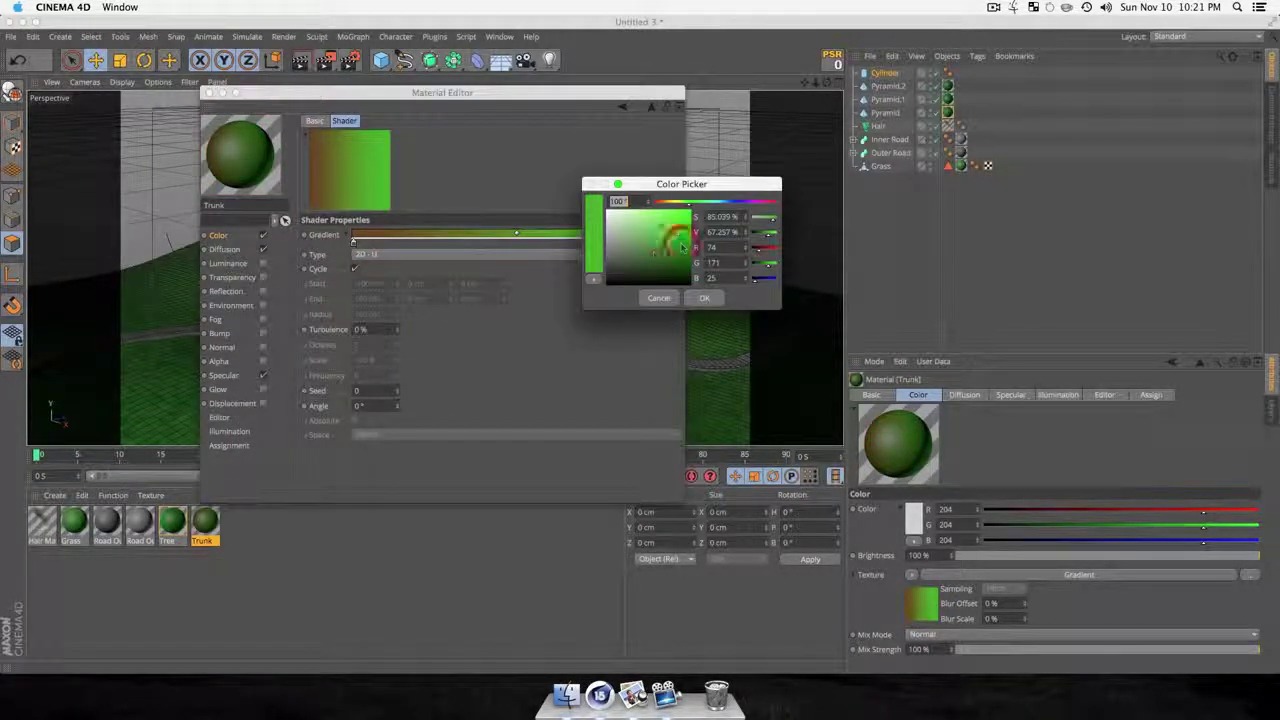
pyautogui.moveTo(675, 239)
pyautogui.mouseDown()
pyautogui.moveTo(657, 217)
pyautogui.moveTo(663, 249)
pyautogui.mouseUp()
pyautogui.click(668, 203)
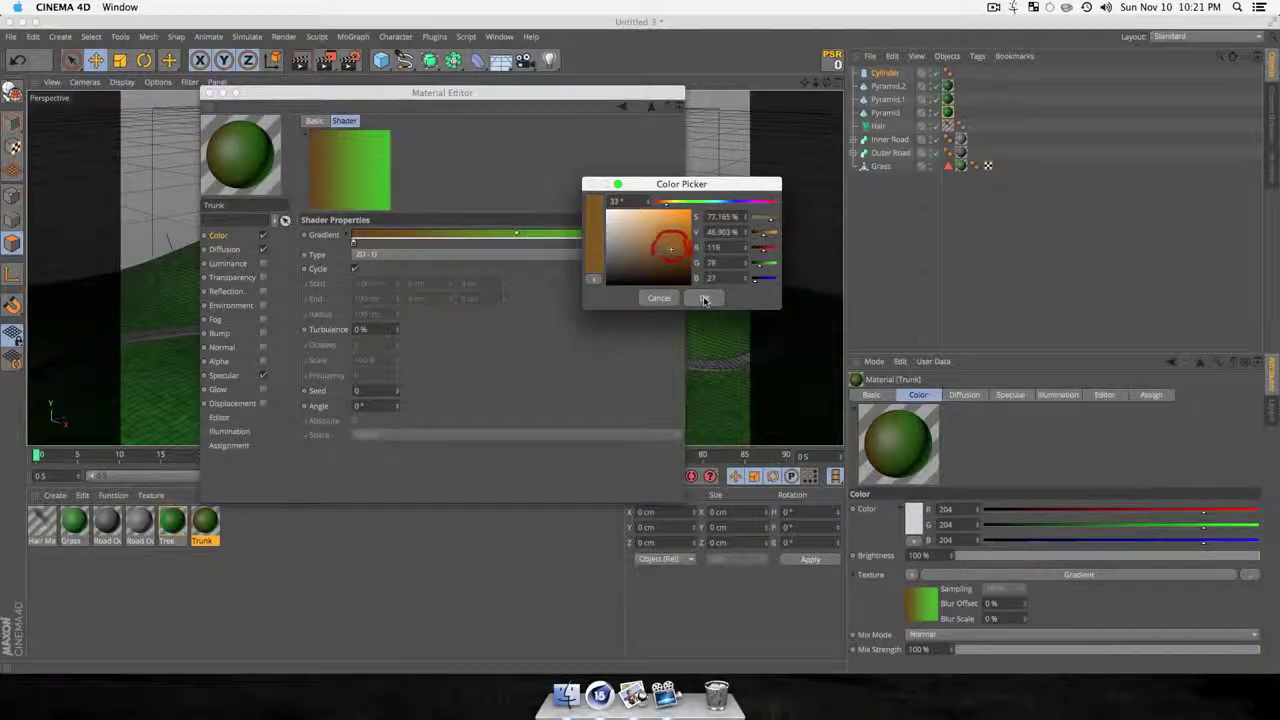
pyautogui.click(704, 298)
pyautogui.click(209, 107)
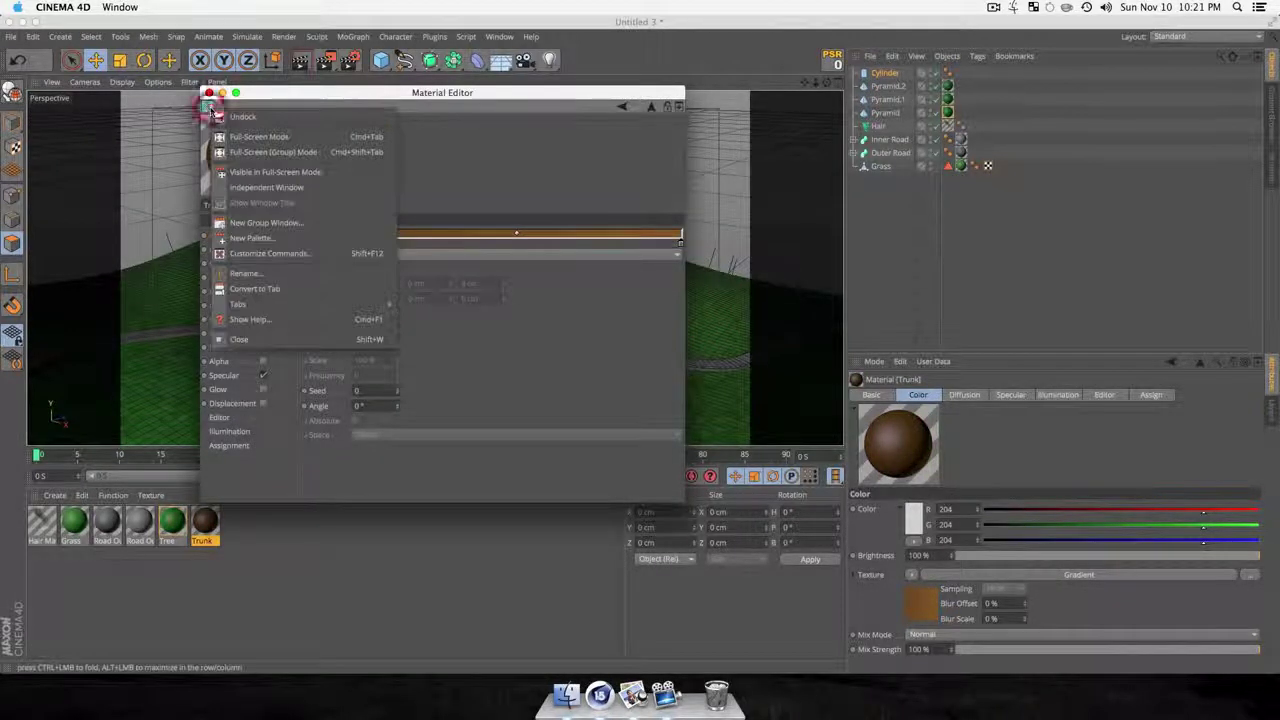
pyautogui.click(207, 97)
pyautogui.click(380, 255)
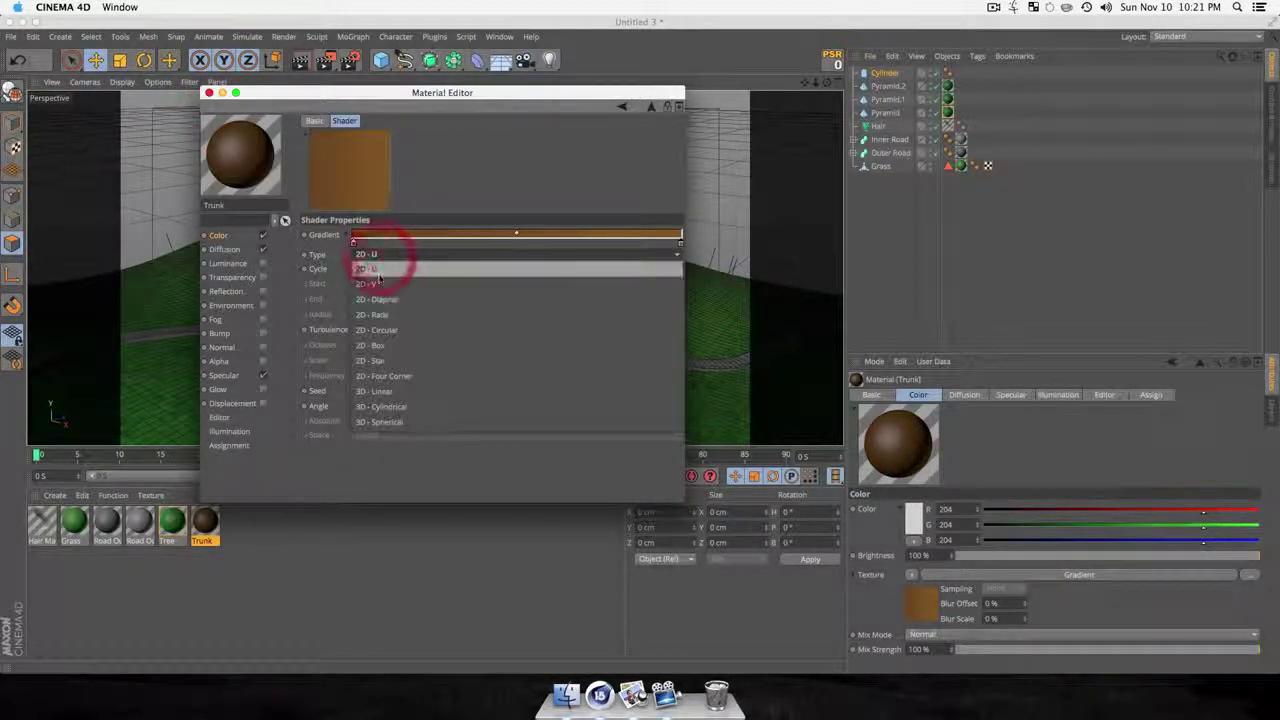
pyautogui.click(385, 268)
pyautogui.click(207, 92)
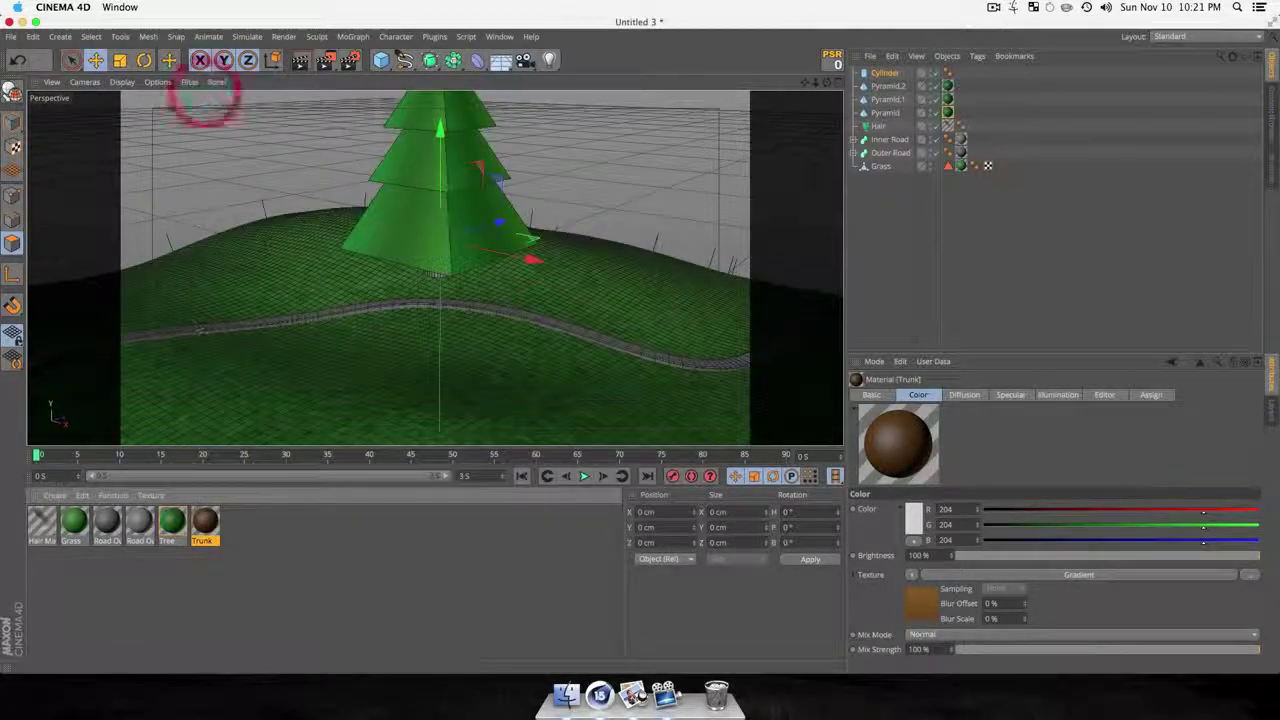
# Apply the Trunk material to the cylinder and delete the Phong tags from the Cylinder and Hair objects.
pyautogui.click(882, 73)
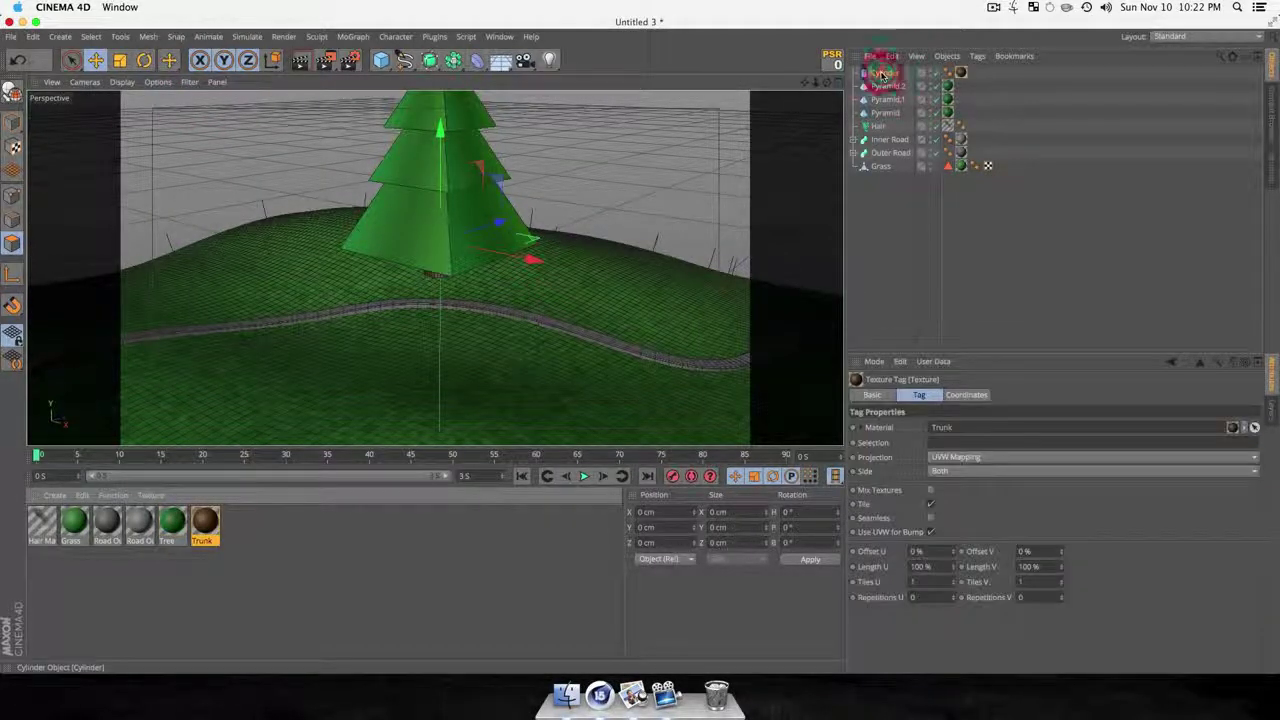
pyautogui.click(948, 72)
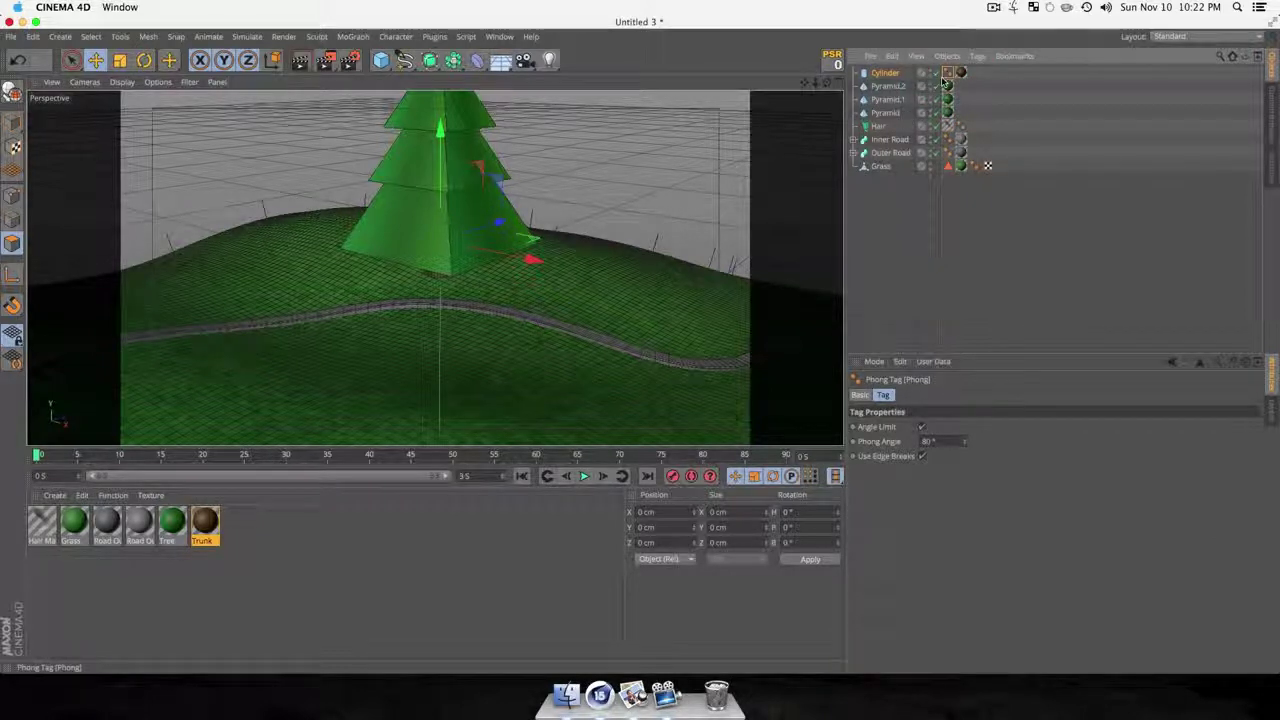
pyautogui.press('BackSpace')
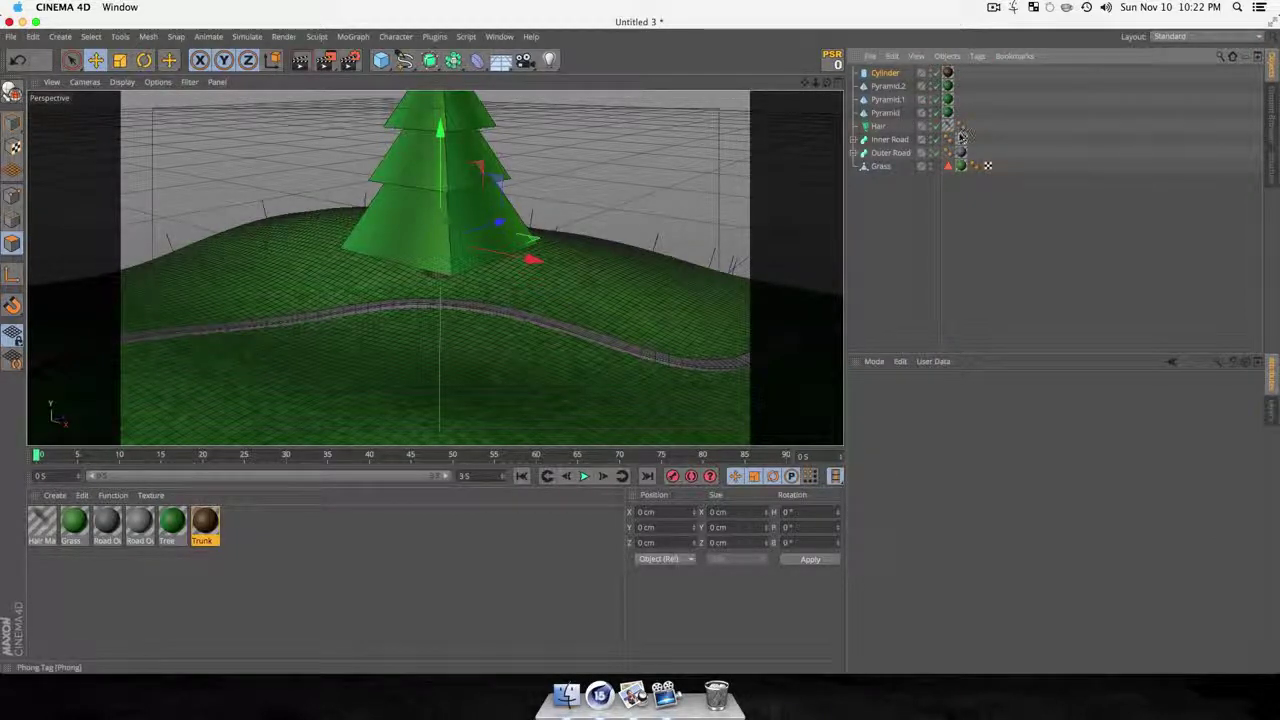
pyautogui.click(958, 126)
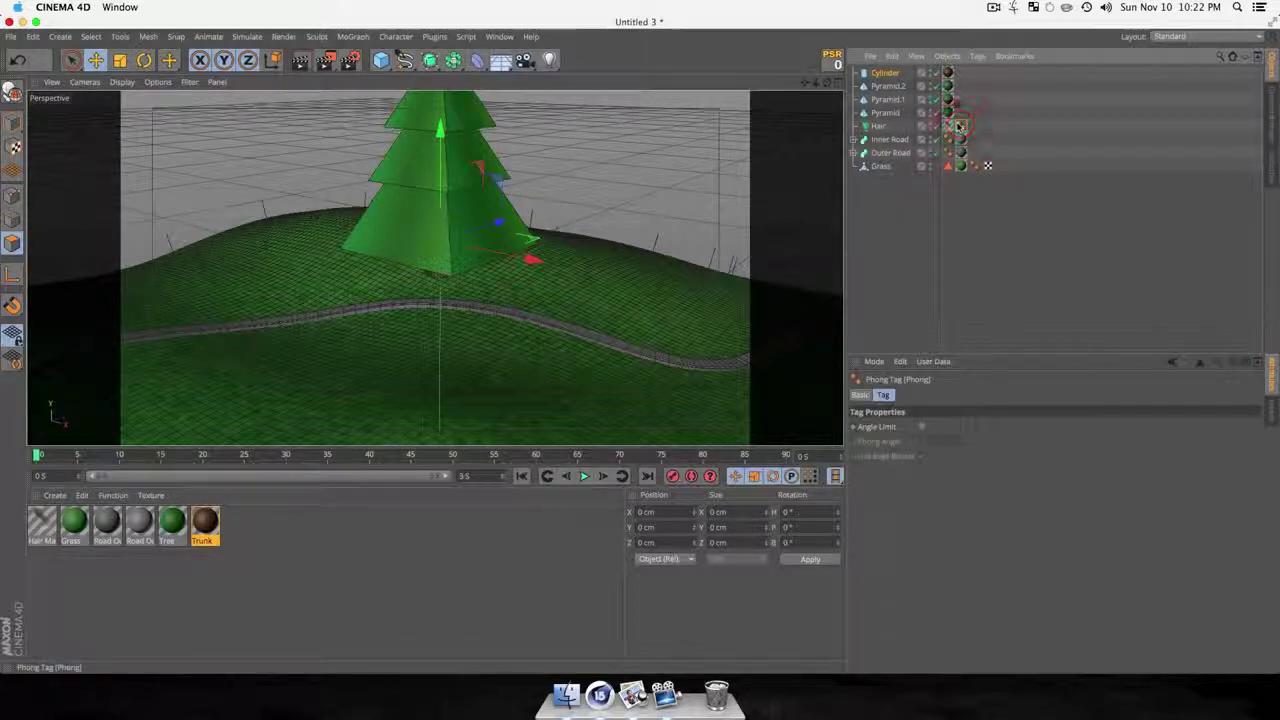
pyautogui.press('BackSpace')
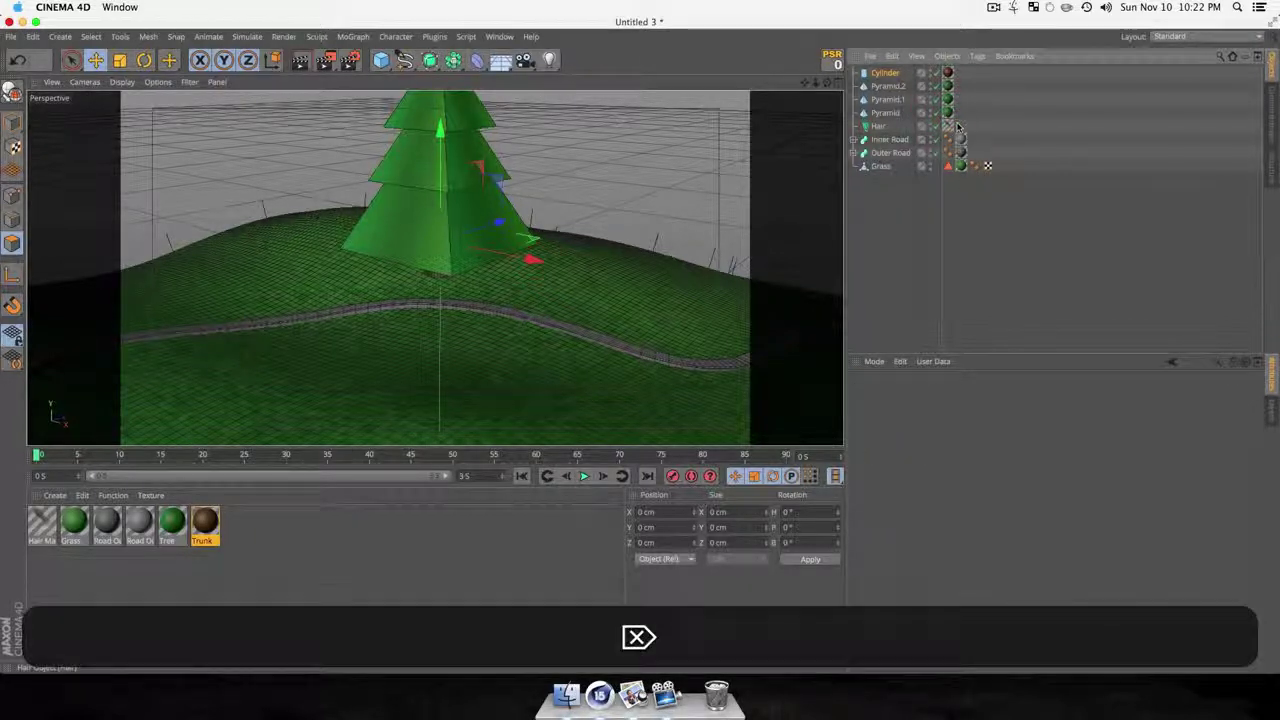
# Group the Inner Road and Outer Road objects into a null named Road.
pyautogui.click(885, 153)
pyautogui.keyDown('shift'); pyautogui.click(885, 139); pyautogui.keyUp('shift')
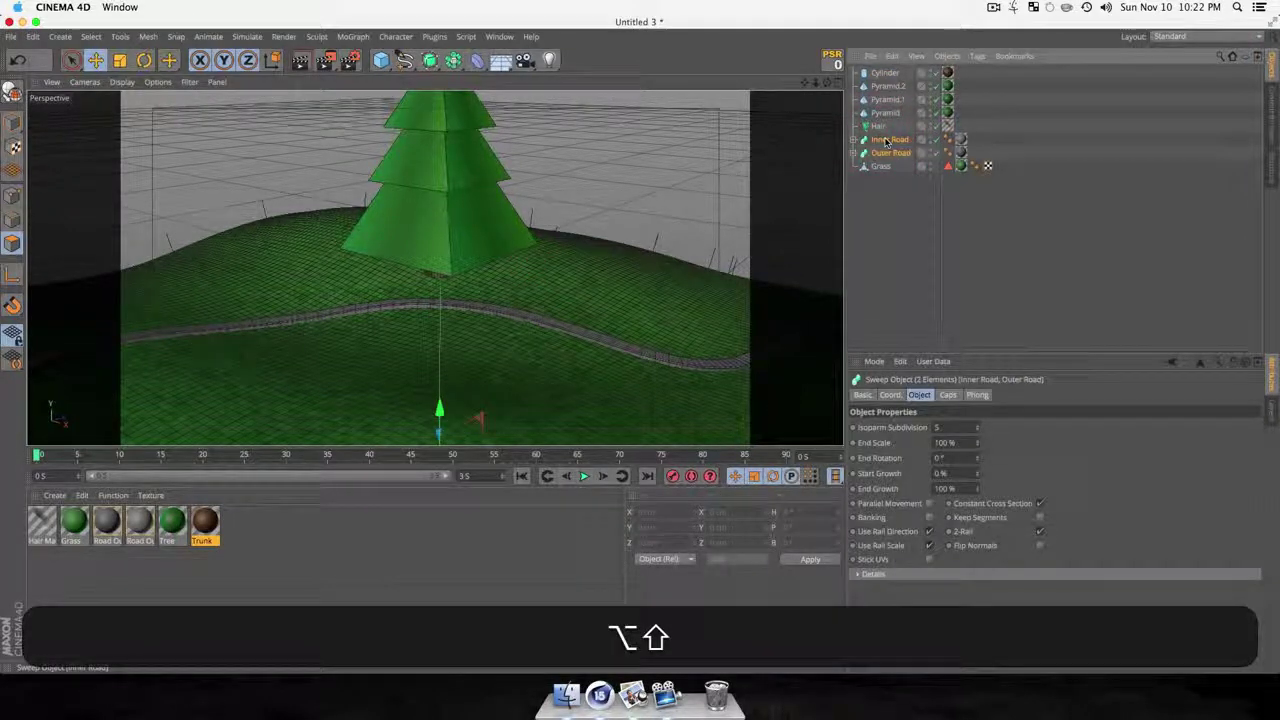
pyautogui.hotkey('alt', 'g')
pyautogui.doubleClick(880, 140)
pyautogui.write('R')
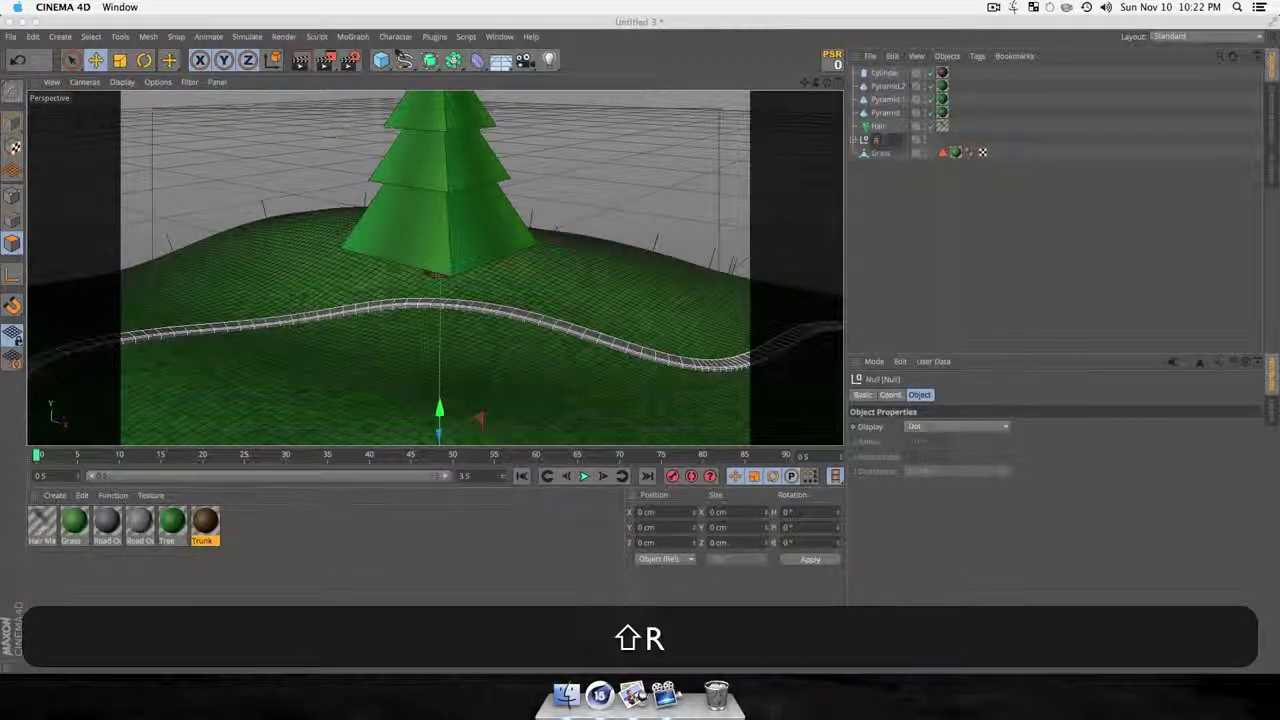
pyautogui.write('oad')
pyautogui.press('Return')
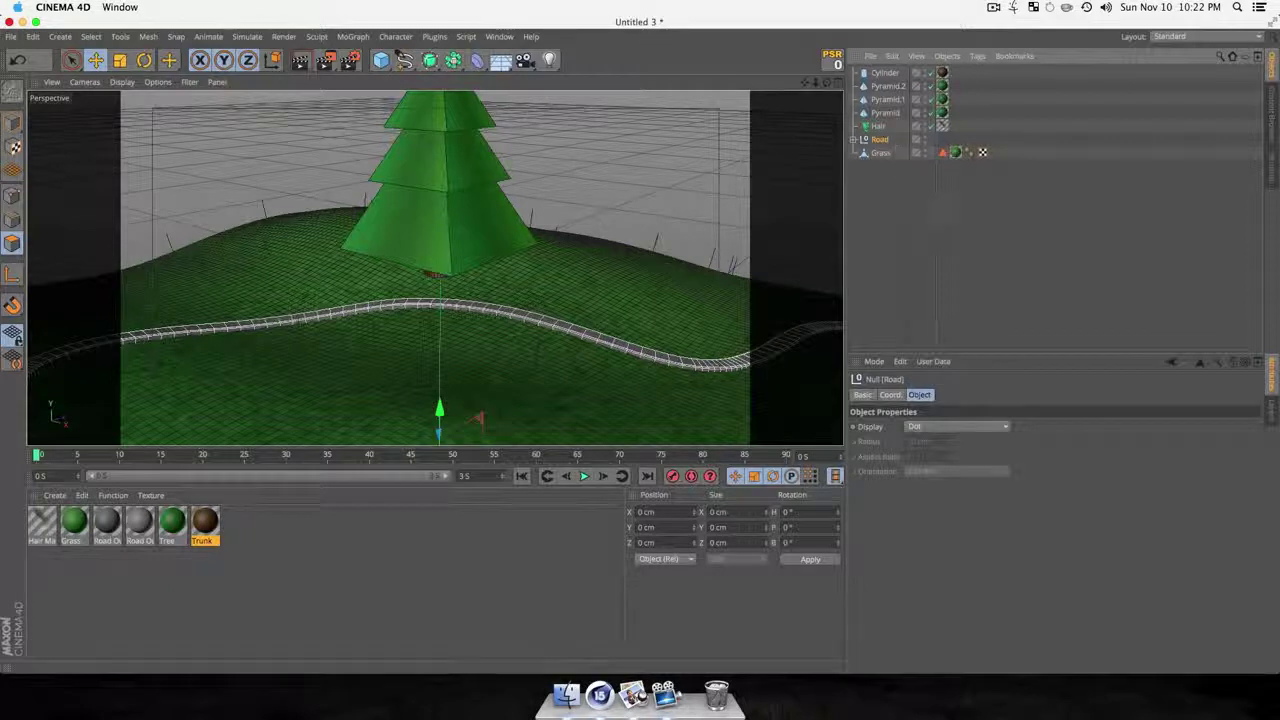
pyautogui.click(905, 193)
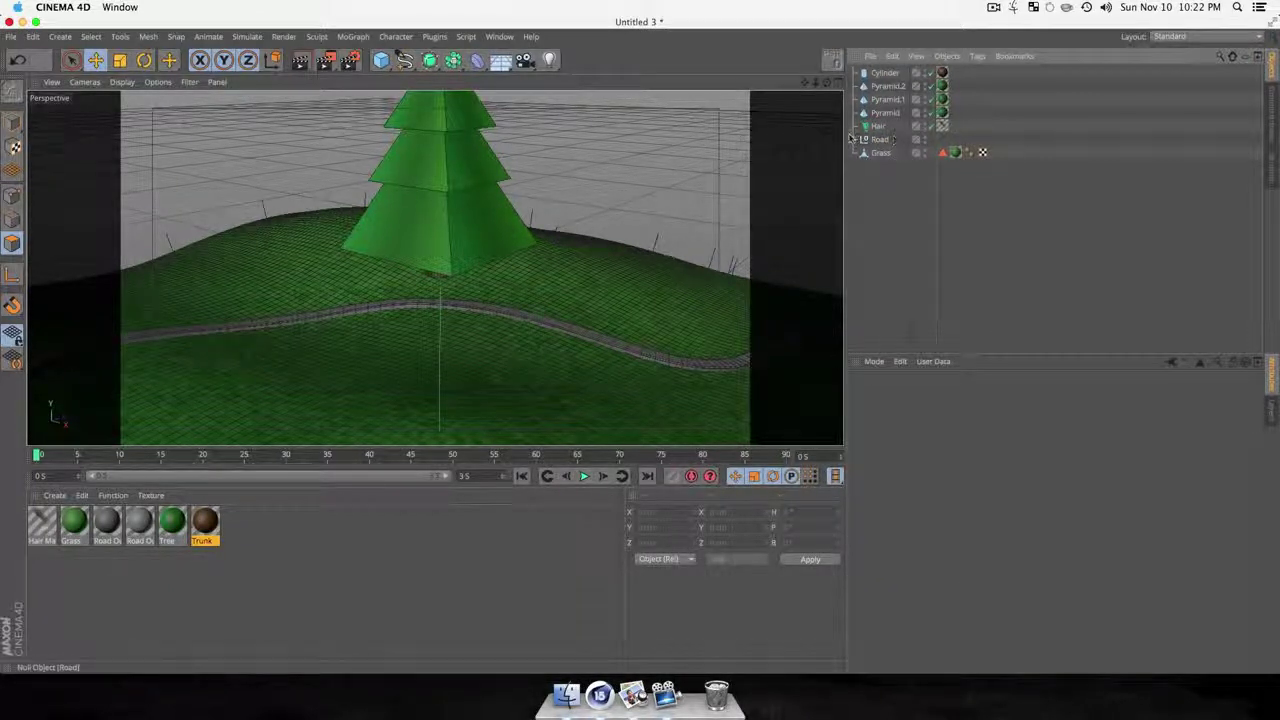
# Group the three pyramids and the cylinder into a null named Tree.
pyautogui.click(886, 219)
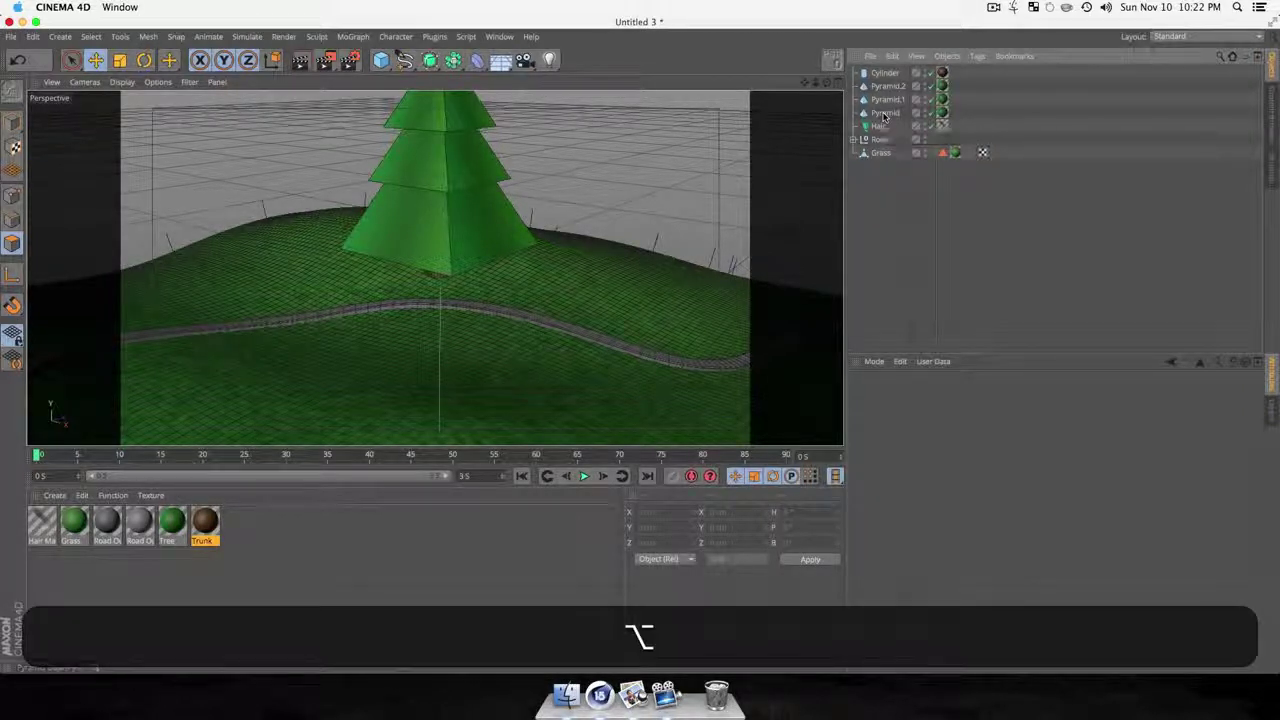
pyautogui.keyDown('alt'); pyautogui.click(887, 232); pyautogui.keyUp('alt')
pyautogui.click(881, 113)
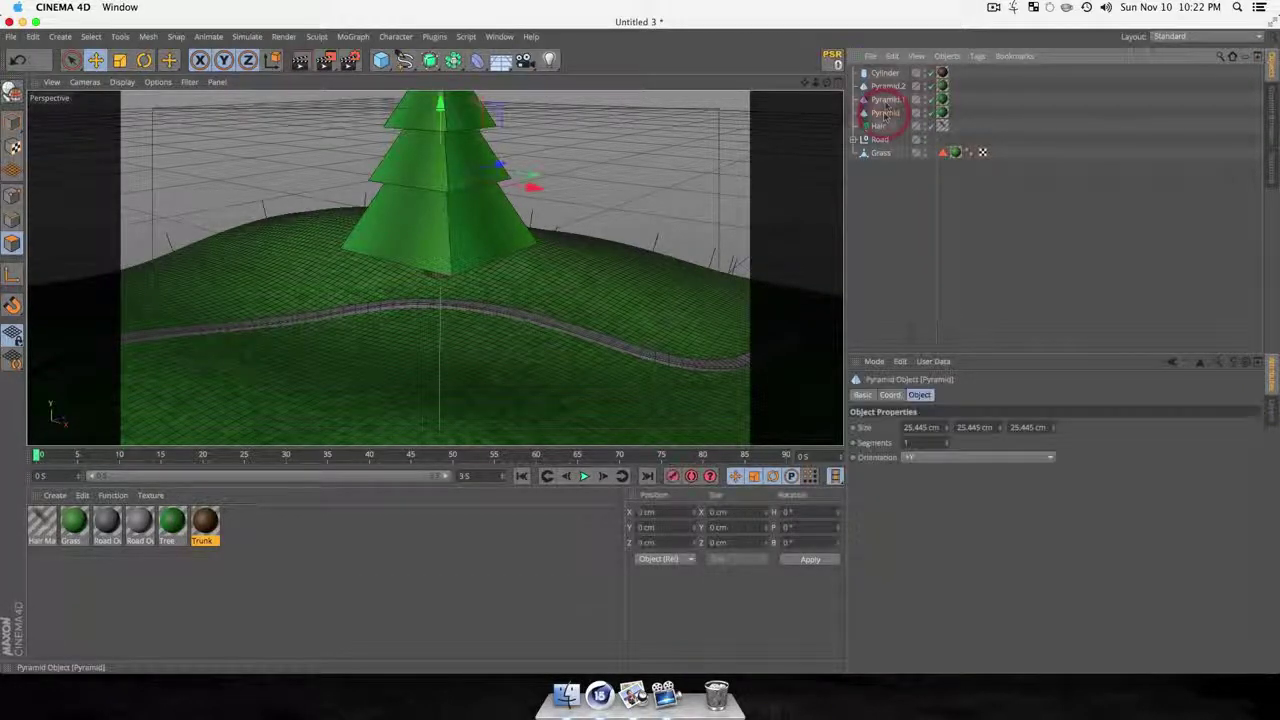
pyautogui.keyDown('shift'); pyautogui.click(888, 86); pyautogui.keyUp('shift')
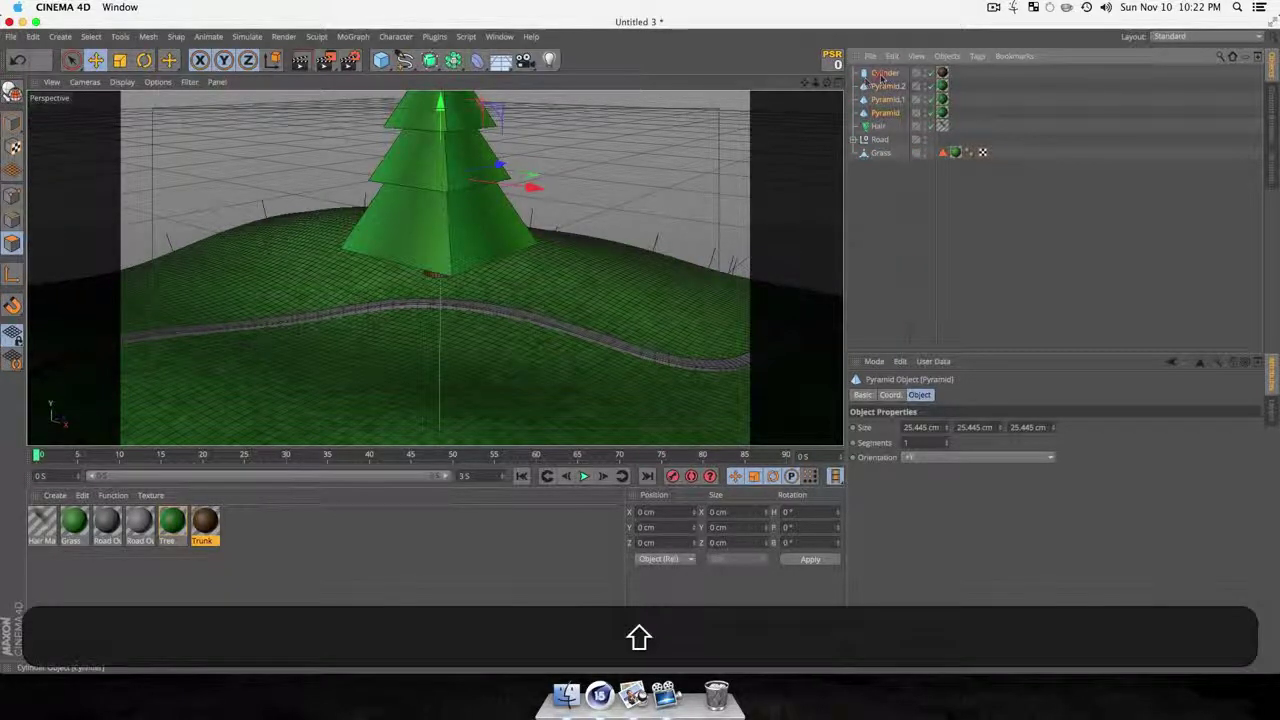
pyautogui.keyDown('shift'); pyautogui.click(881, 75); pyautogui.keyUp('shift')
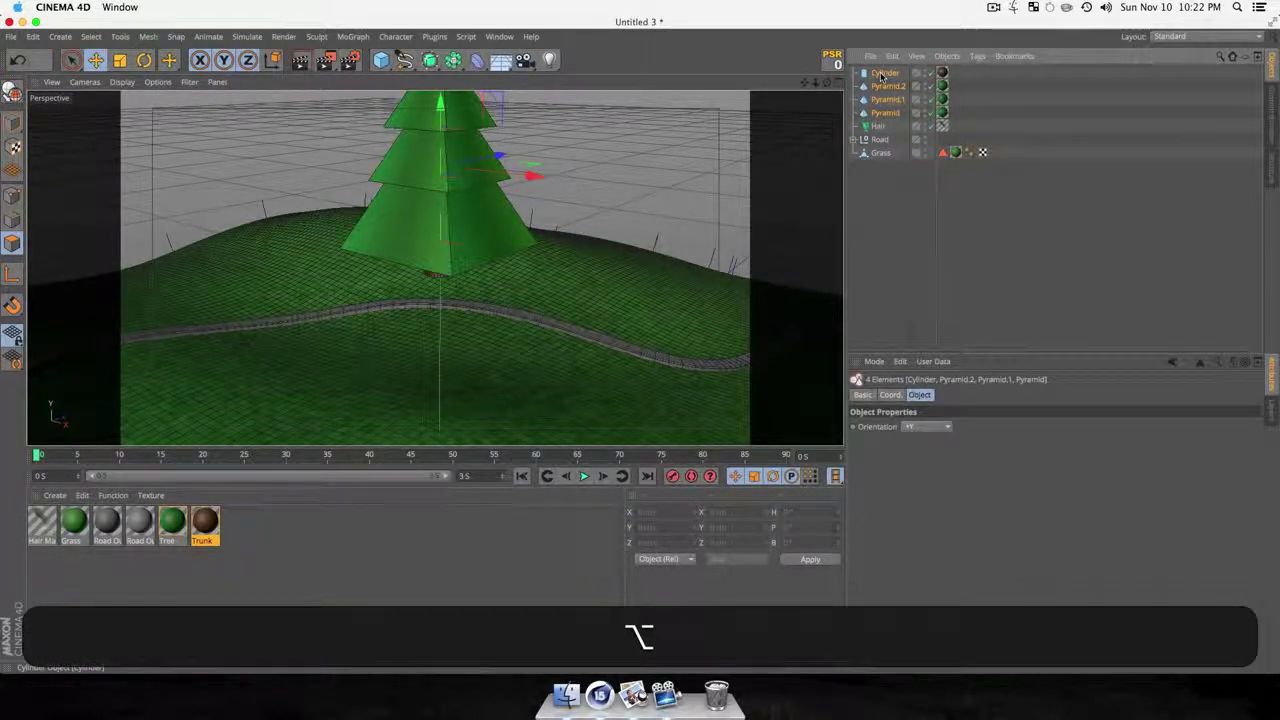
pyautogui.hotkey('alt', 'g')
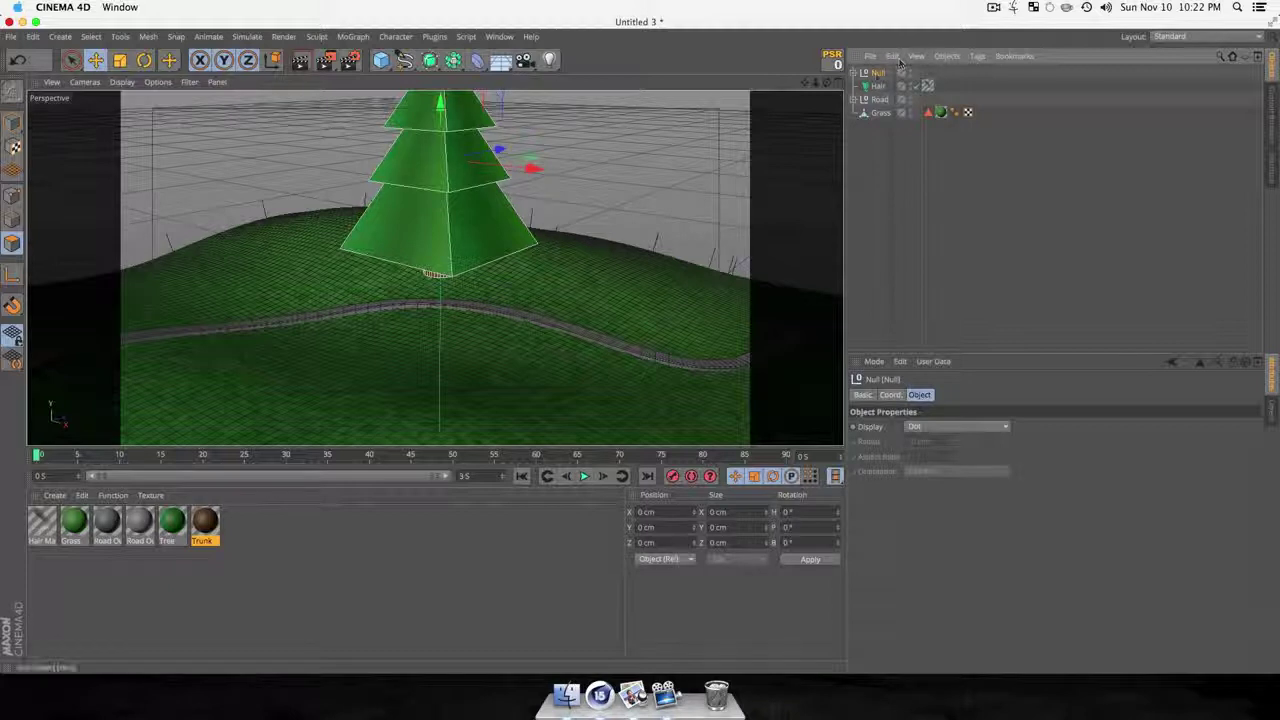
pyautogui.doubleClick(877, 73)
pyautogui.write('Tr')
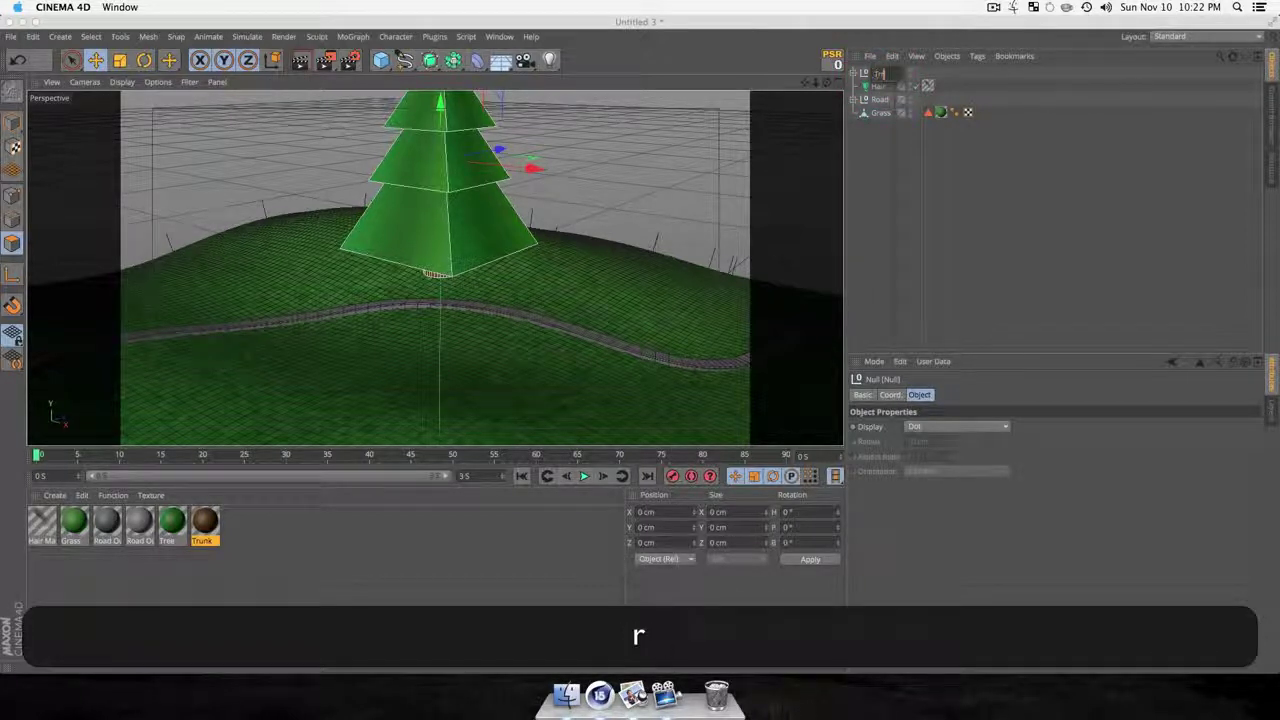
pyautogui.write('ee')
pyautogui.press('Return')
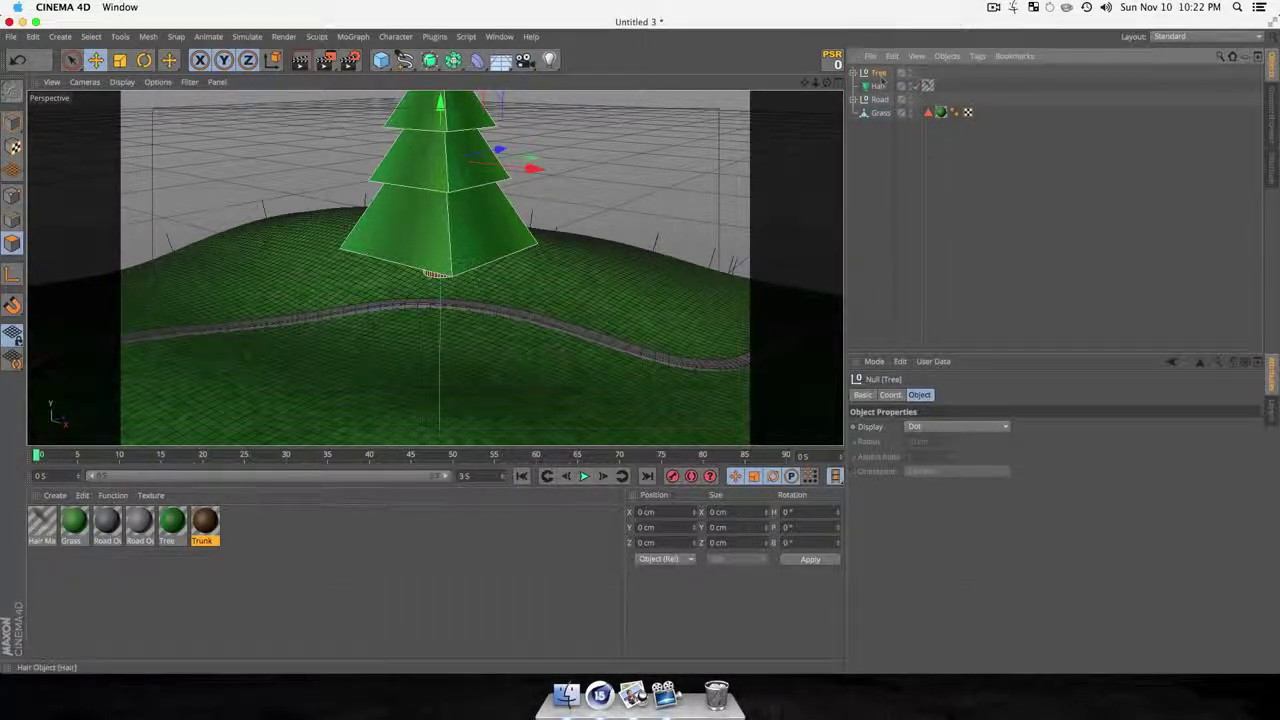
# Make the Tree group's child primitives editable and merge the whole group into one polygon object with Connect Objects + Delete.
pyautogui.rightClick(877, 74)
pyautogui.click(945, 347)
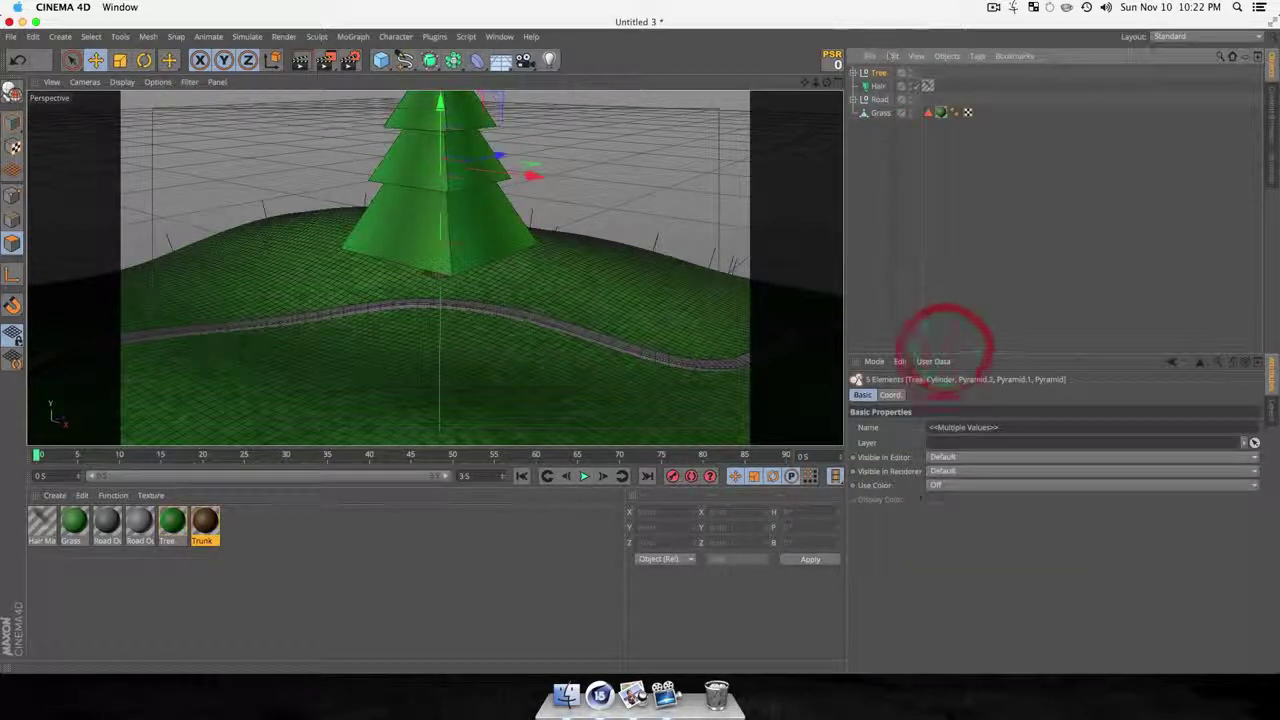
pyautogui.press('c')
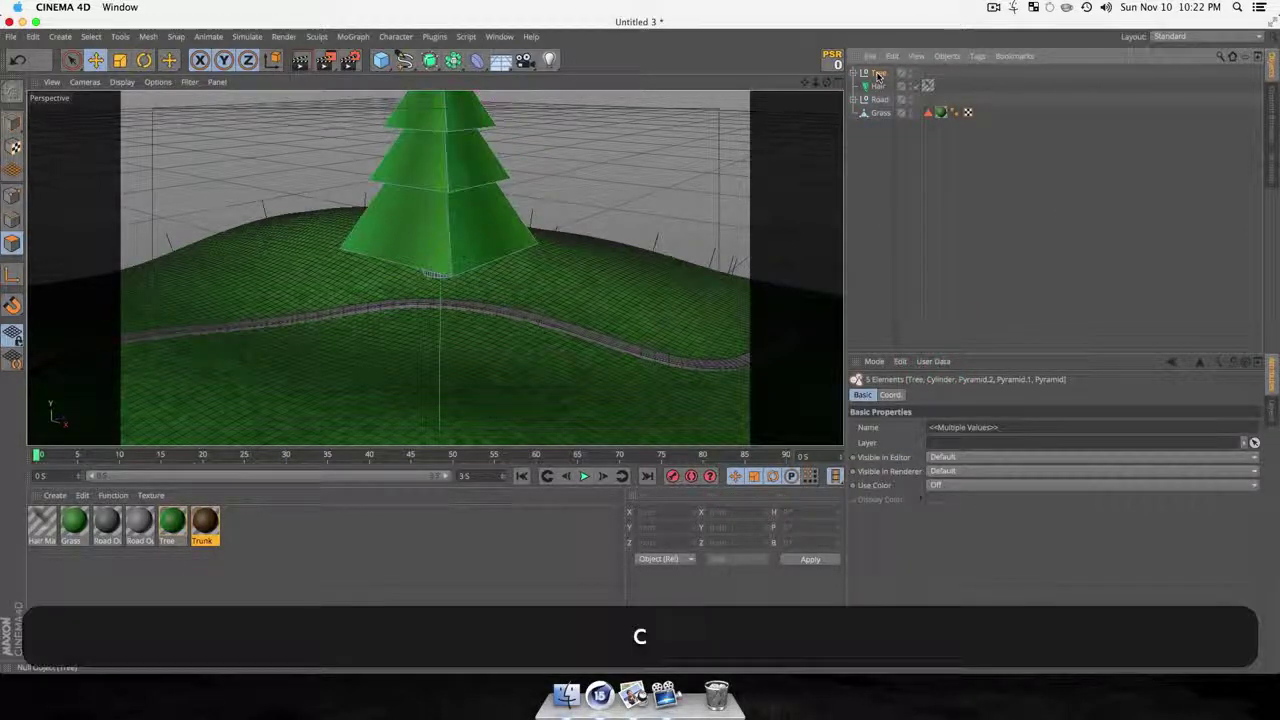
pyautogui.rightClick(877, 74)
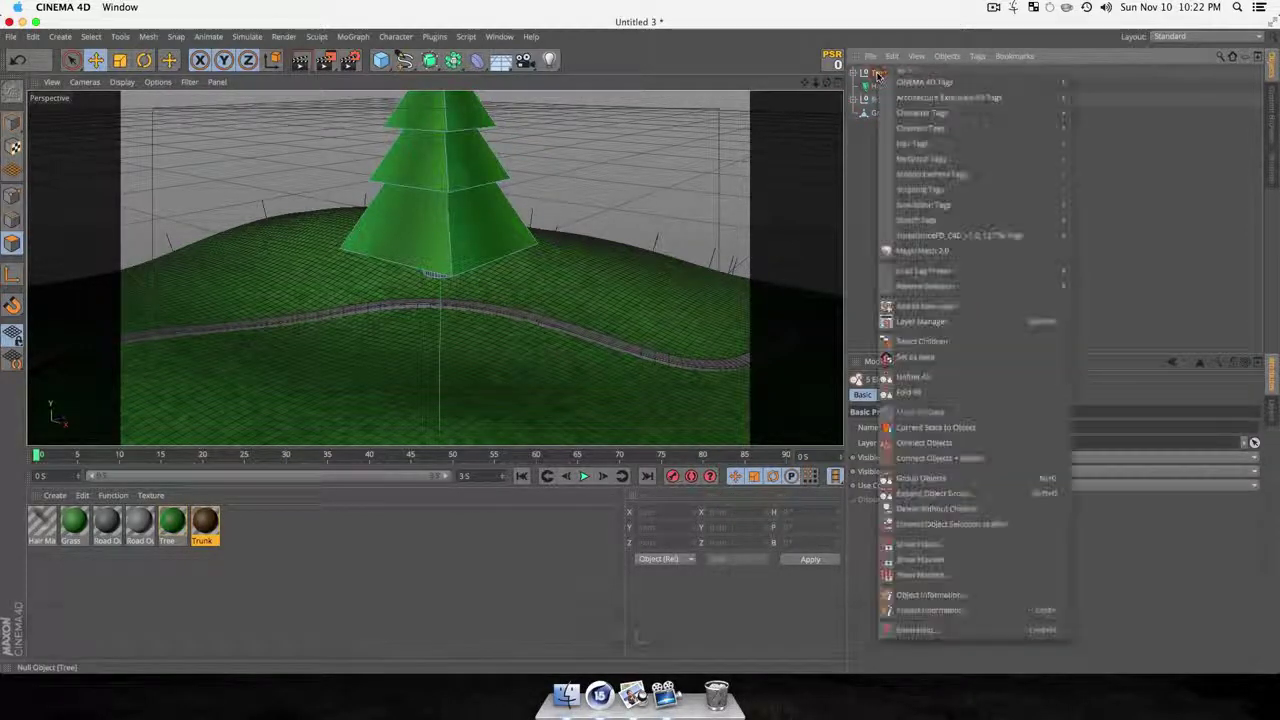
pyautogui.click(942, 341)
pyautogui.rightClick(879, 78)
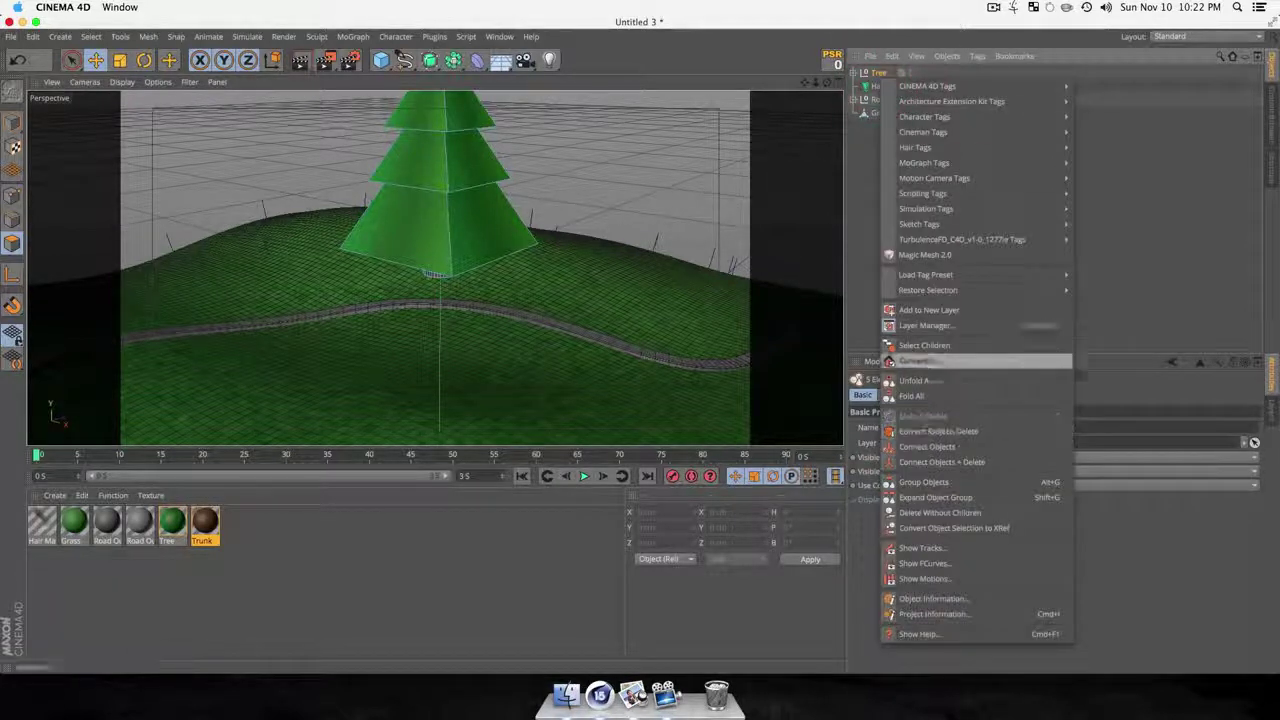
pyautogui.click(961, 465)
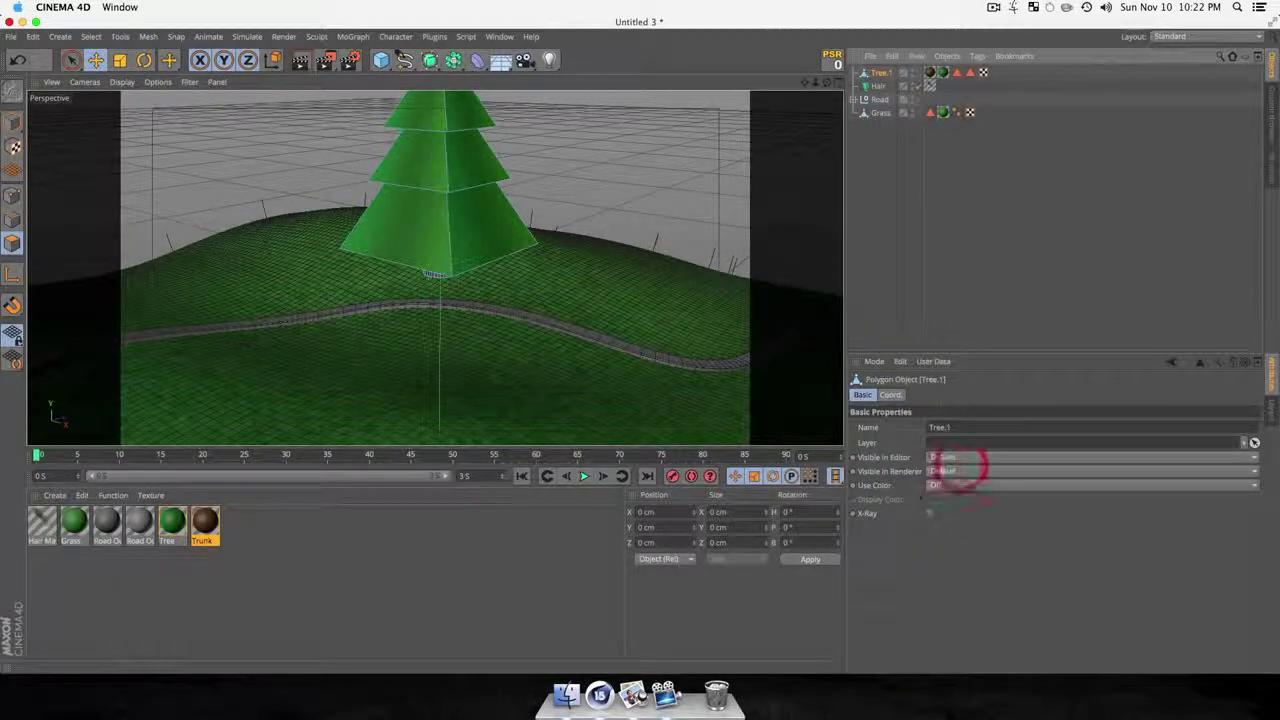
# Inspect how the merged tree sits above the hills and switch to Model mode.
pyautogui.click(889, 173)
pyautogui.press('3')
pyautogui.moveTo(623, 254); pyautogui.dragTo(432, 265)
pyautogui.press('1')
pyautogui.moveTo(453, 348); pyautogui.dragTo(549, 286)
pyautogui.press('1')
pyautogui.press('3')
pyautogui.click(13, 124)
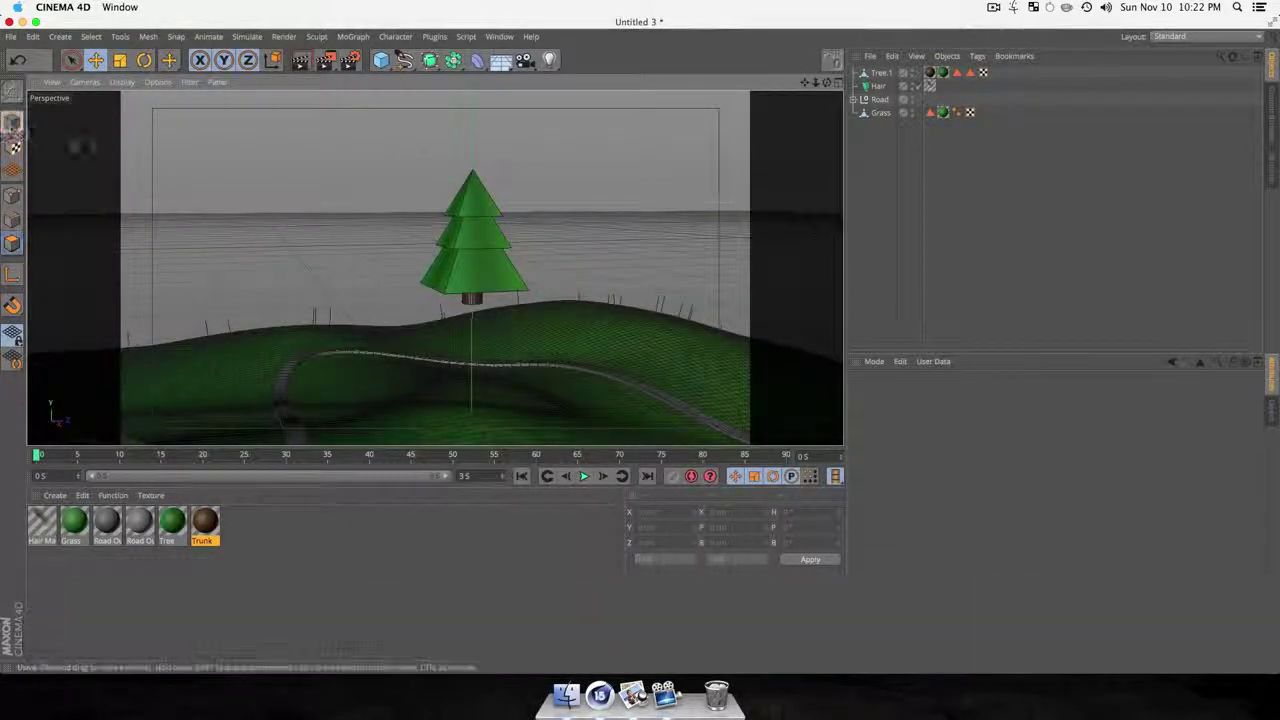
# Turn off Render Hairs on the Hair object and set it to generate Instance copies of the Tree.1 object.
pyautogui.click(878, 86)
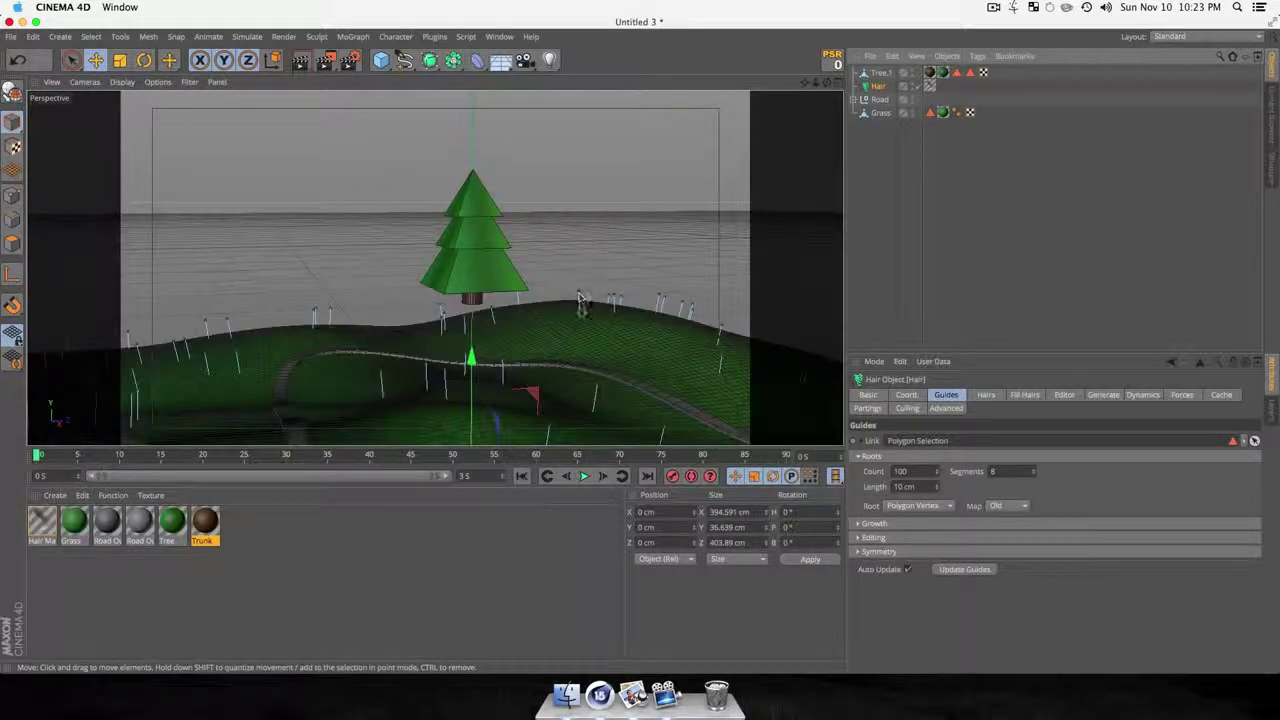
pyautogui.click(988, 394)
pyautogui.click(945, 395)
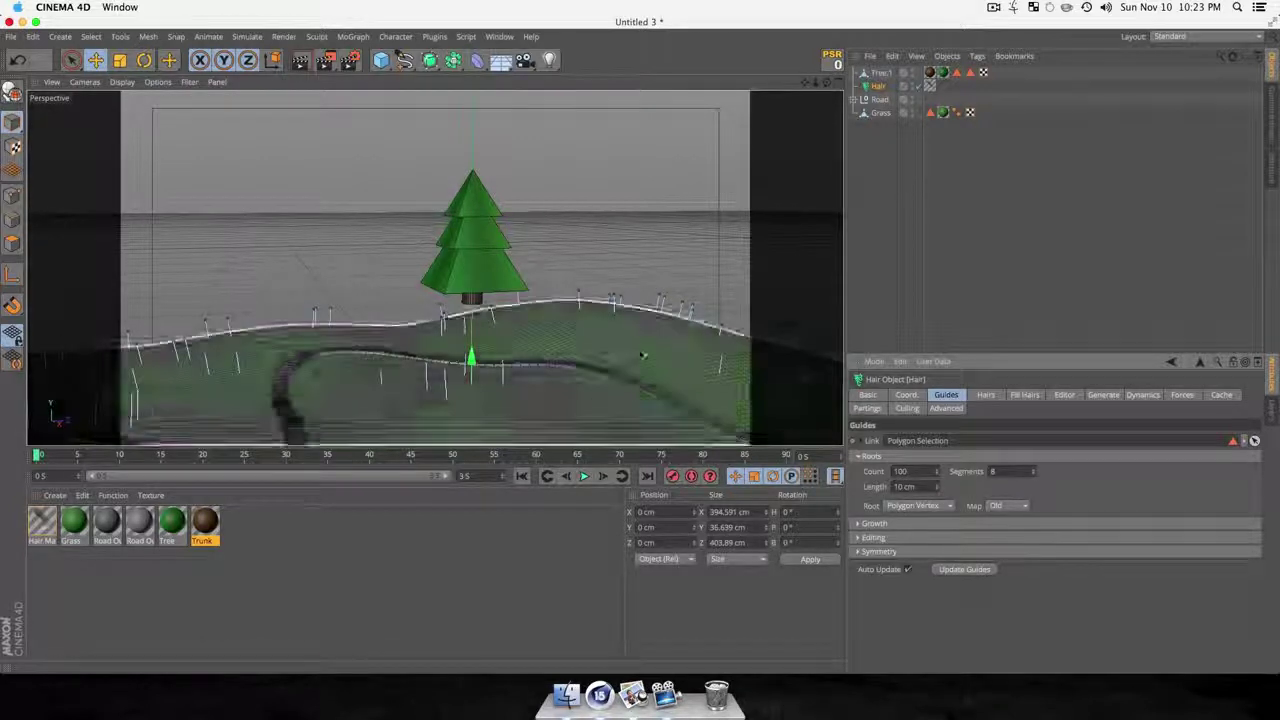
pyautogui.keyDown('alt'); pyautogui.moveTo(833, 375); pyautogui.dragTo(702, 366, button='right'); pyautogui.keyUp('alt')
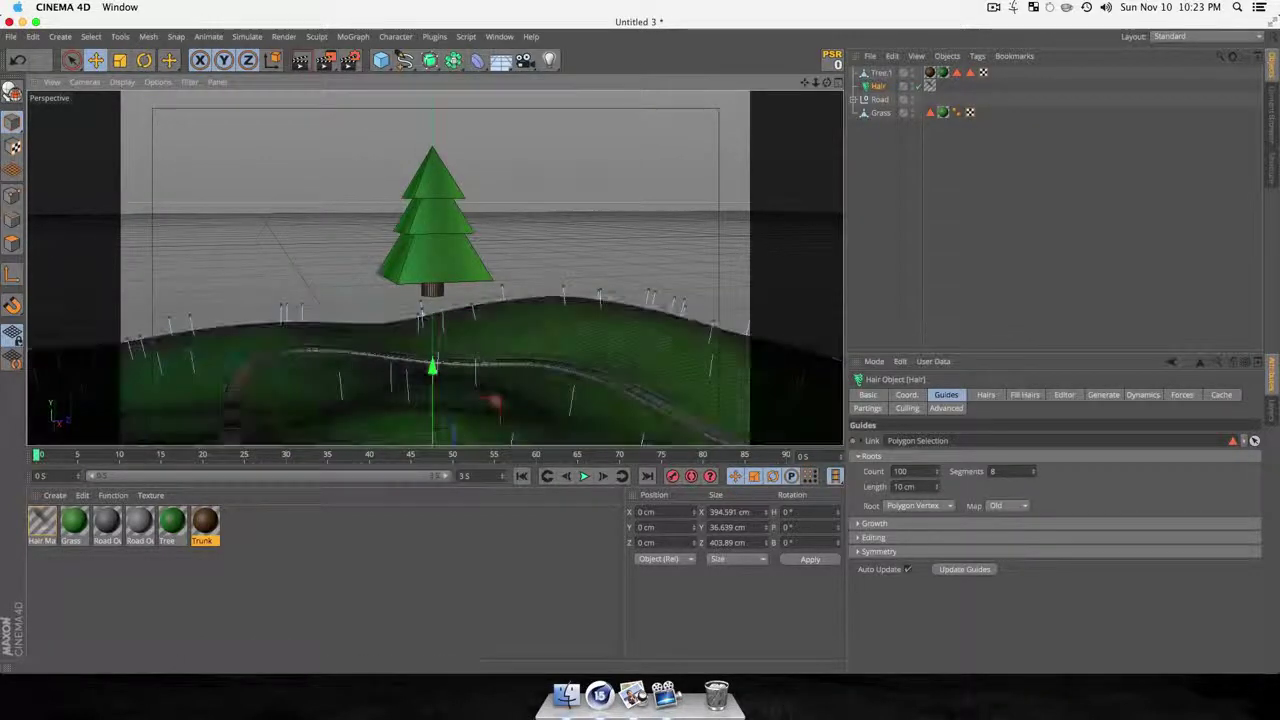
pyautogui.click(986, 394)
pyautogui.click(1040, 395)
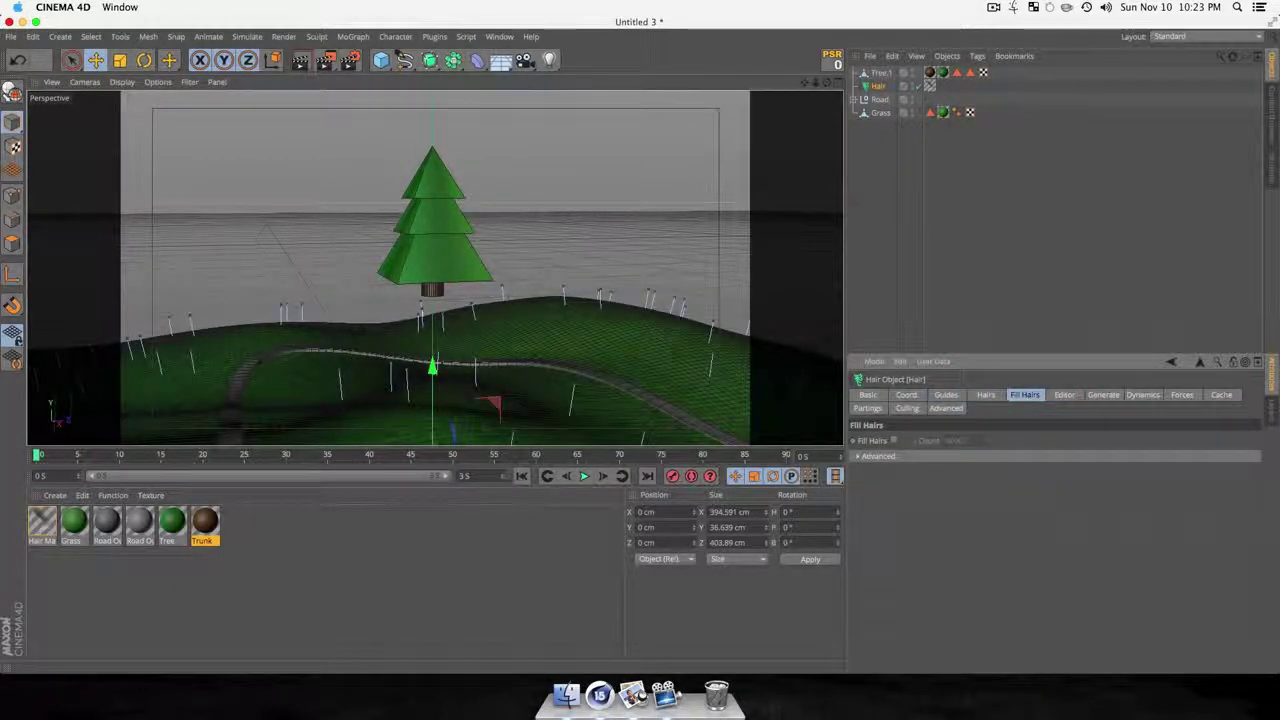
pyautogui.click(1064, 394)
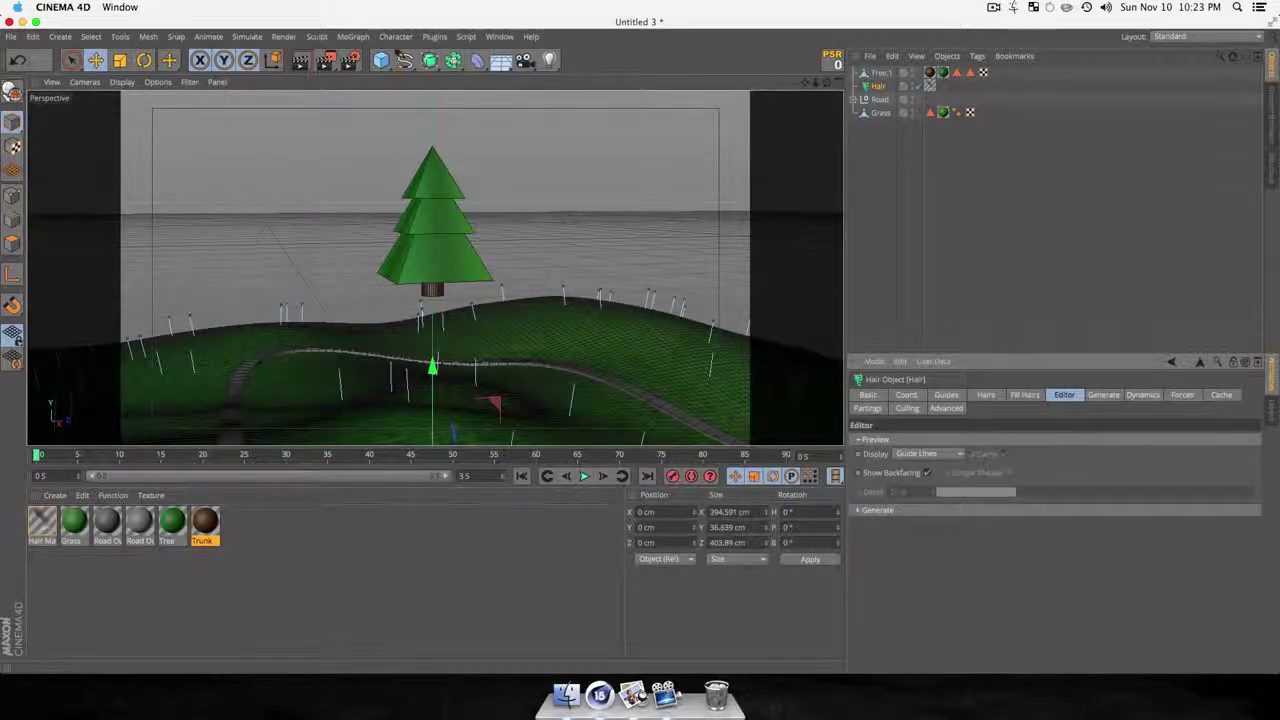
pyautogui.click(1104, 394)
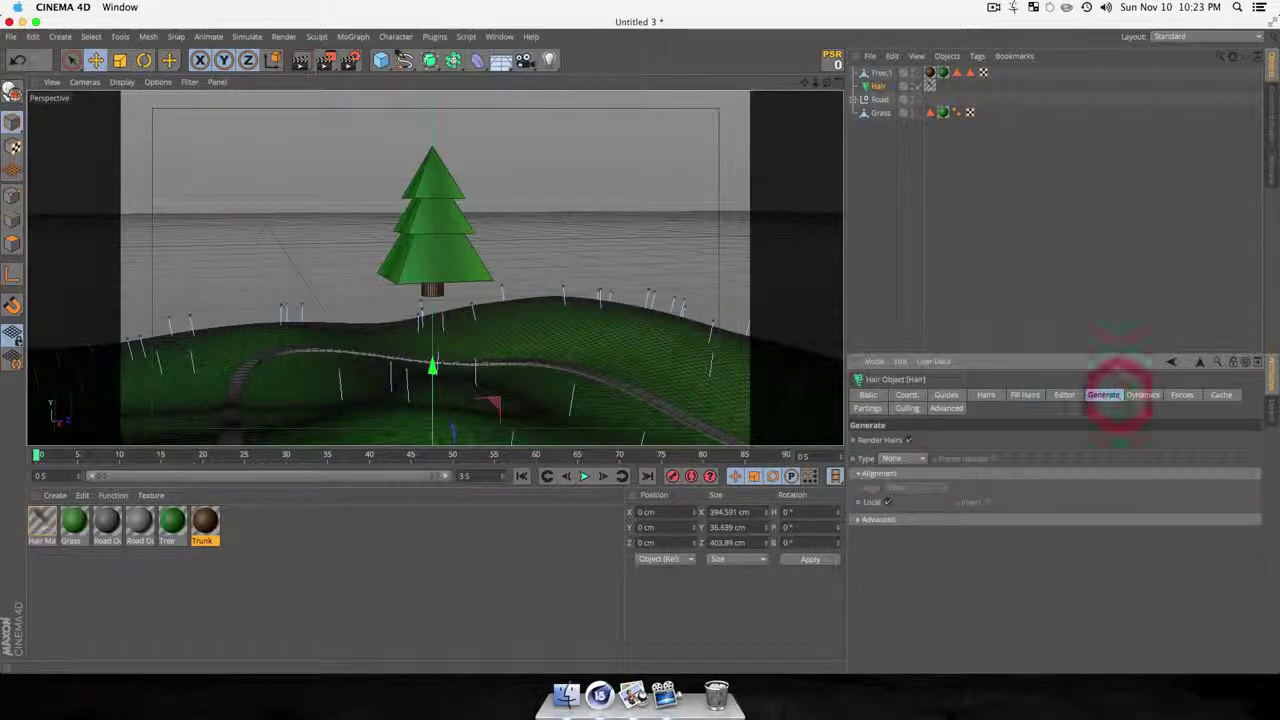
pyautogui.click(909, 458)
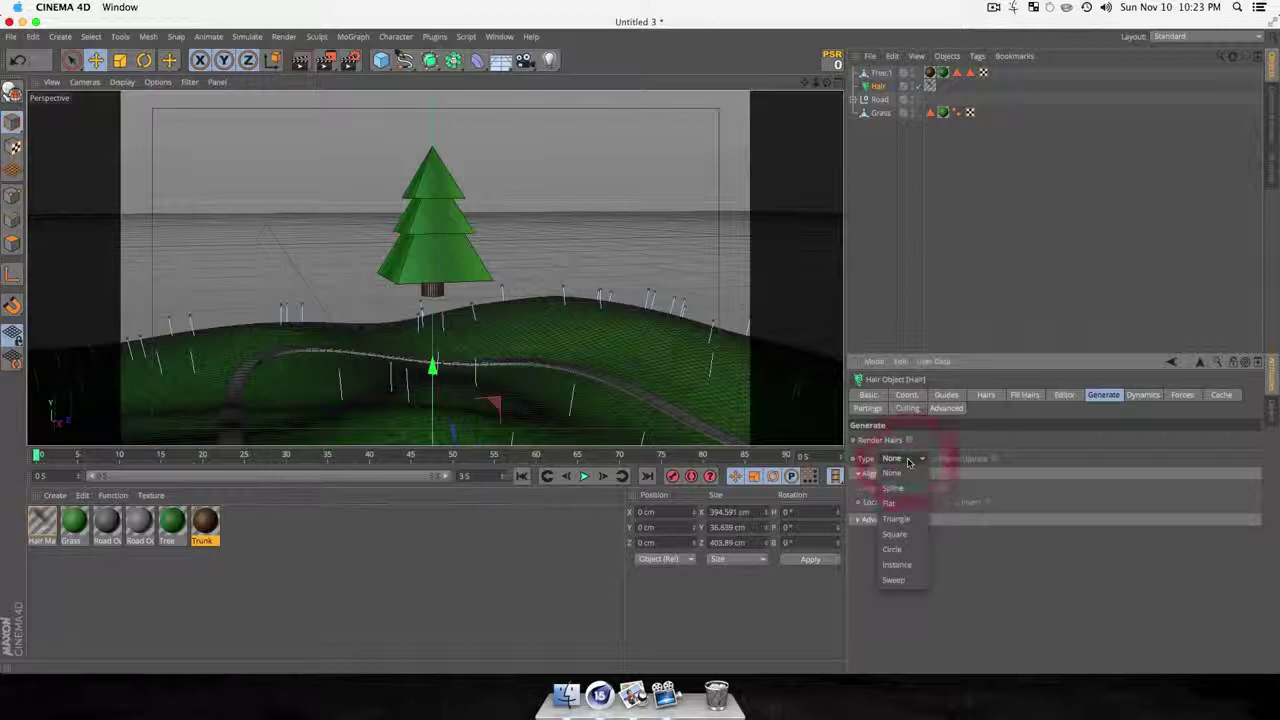
pyautogui.click(903, 581)
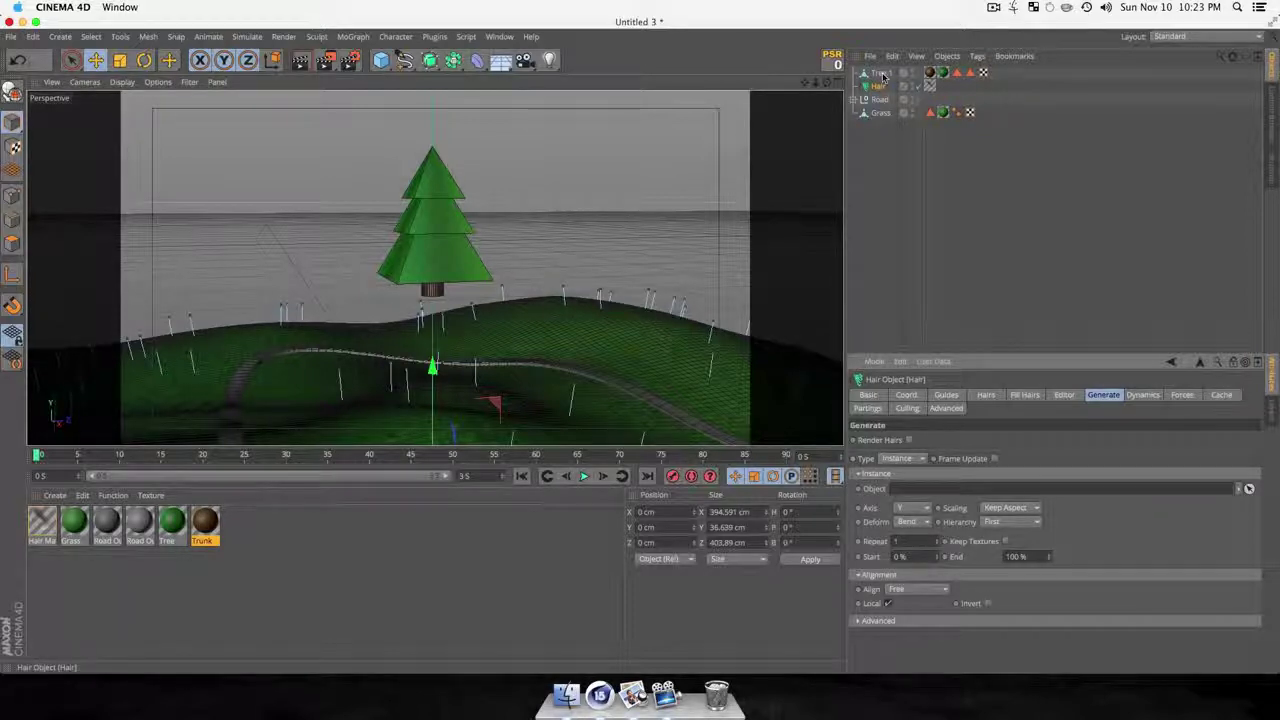
pyautogui.moveTo(880, 74); pyautogui.dragTo(972, 442)
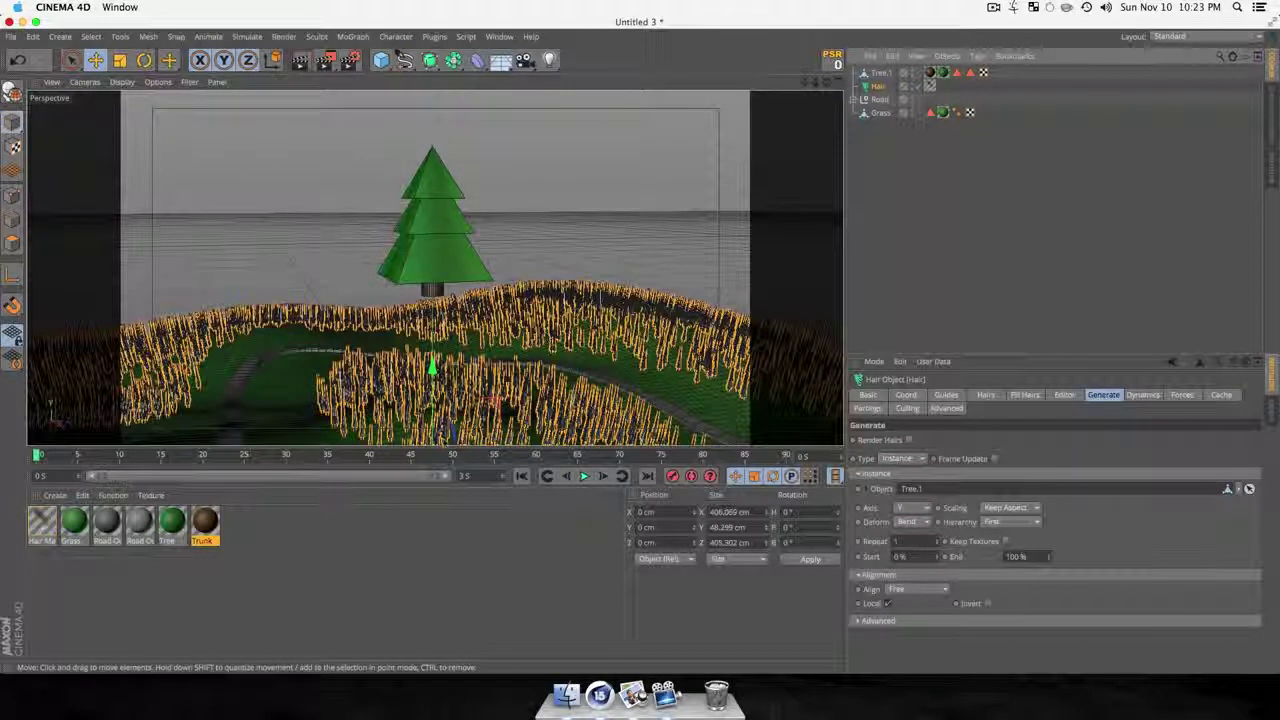
# Set the alignment of the Hair object's generated tree instances to Random.
pyautogui.click(985, 395)
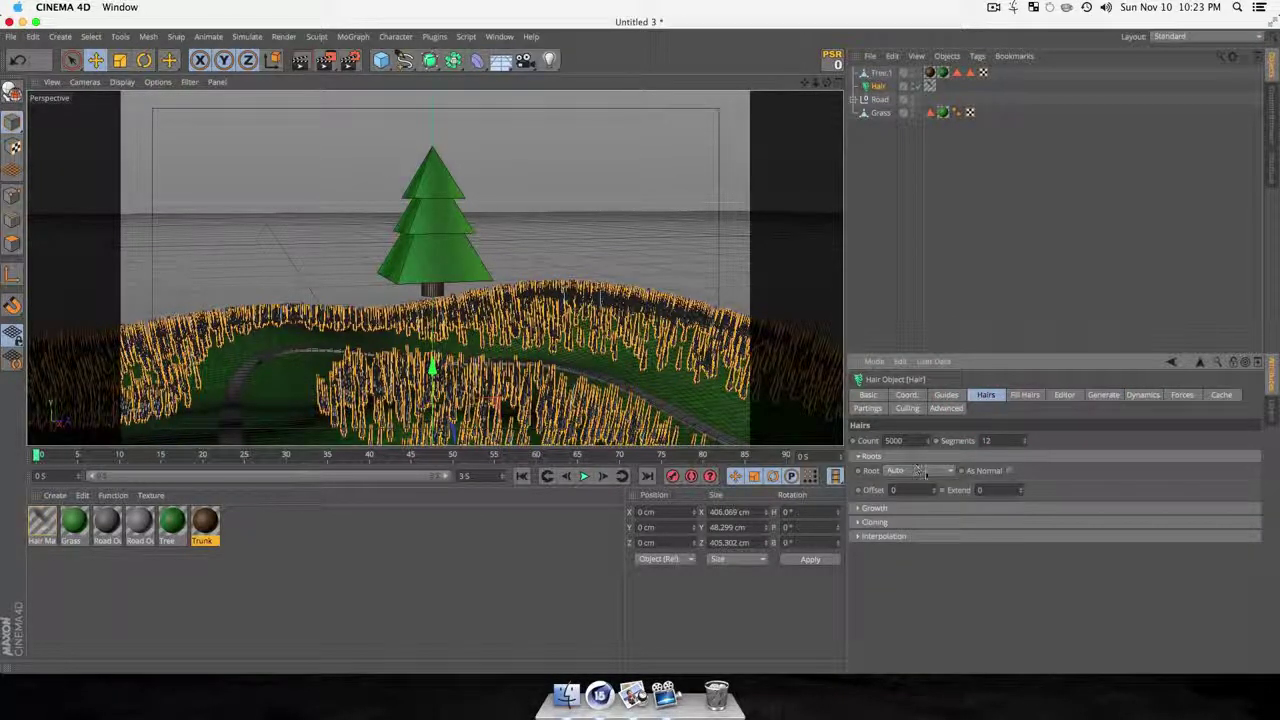
pyautogui.click(1064, 395)
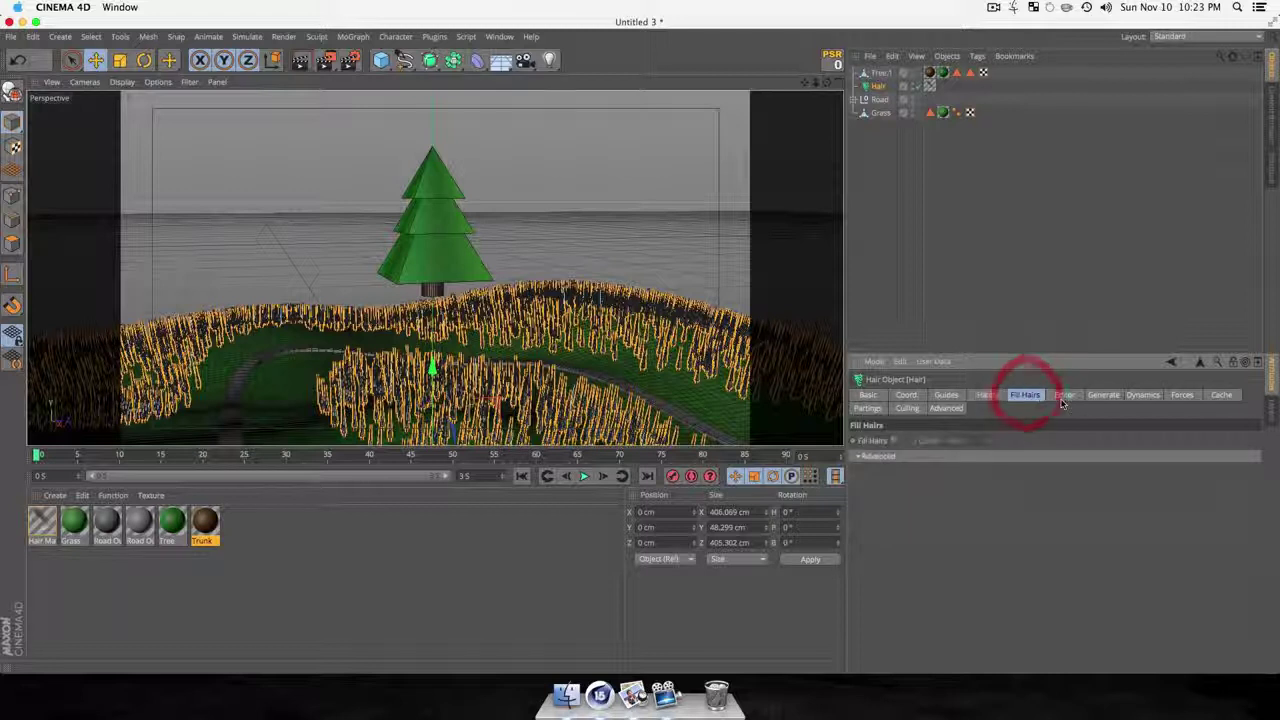
pyautogui.click(1106, 396)
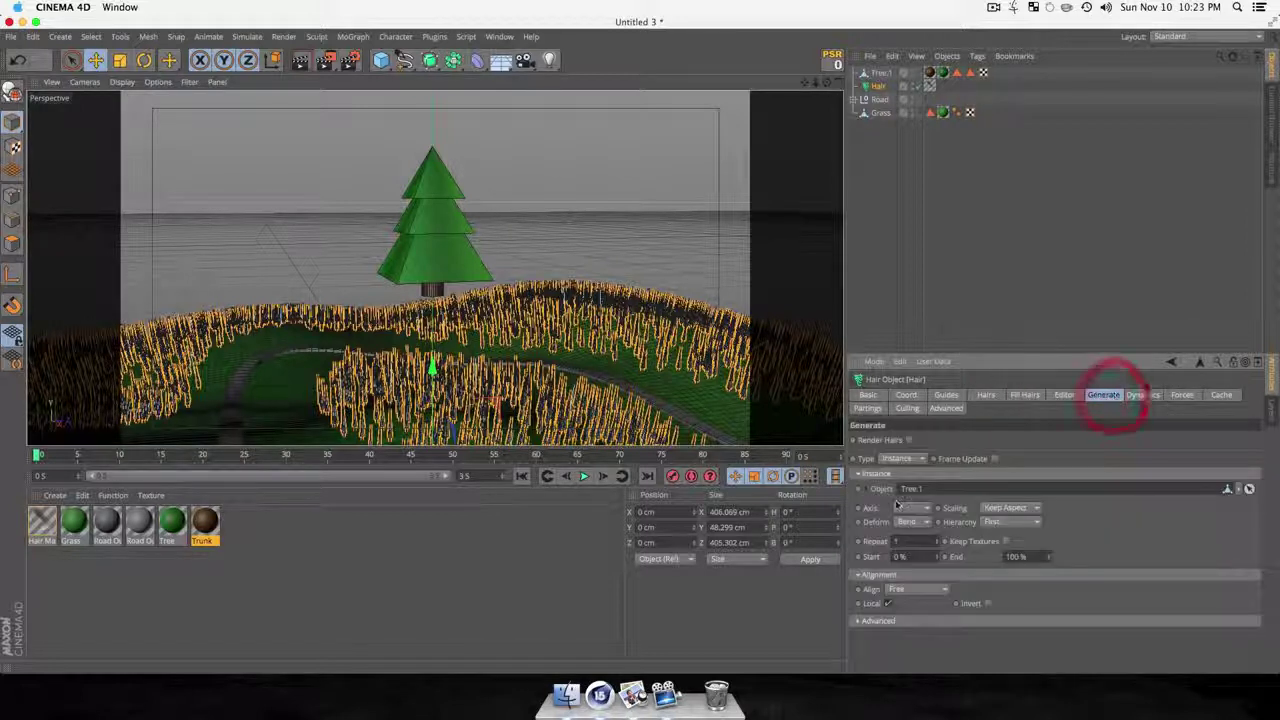
pyautogui.click(858, 620)
pyautogui.click(915, 589)
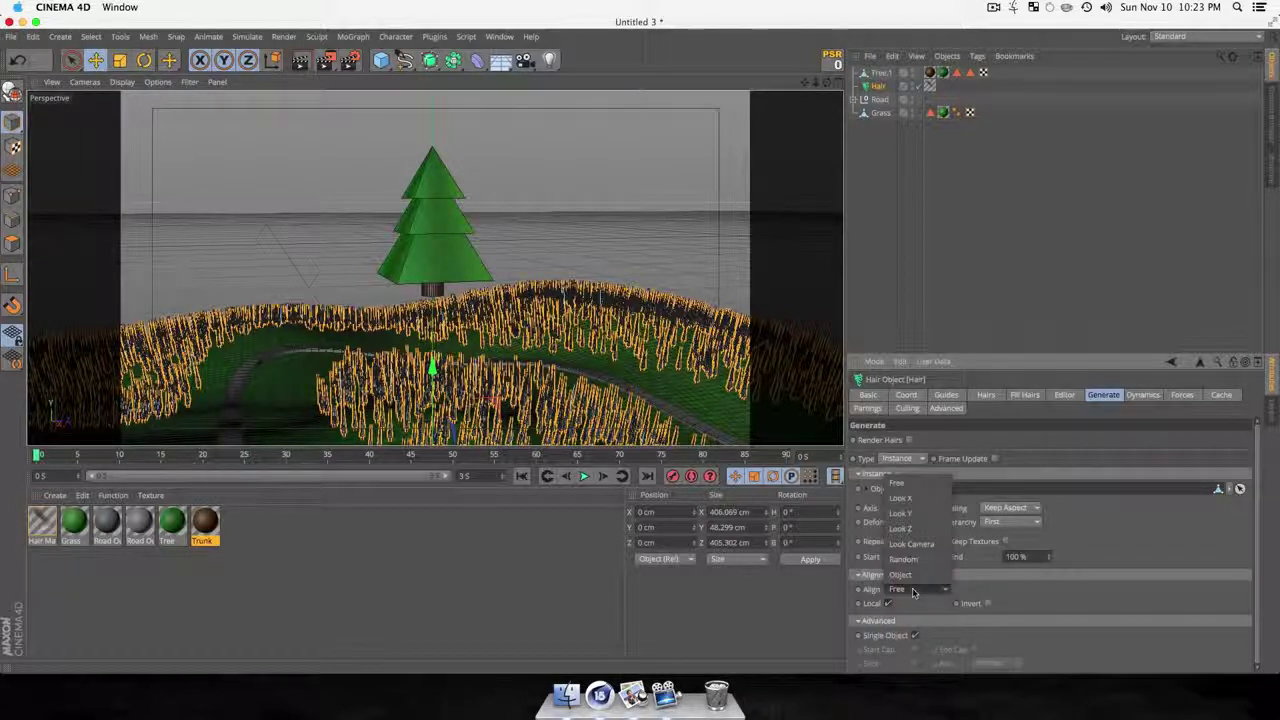
pyautogui.click(905, 575)
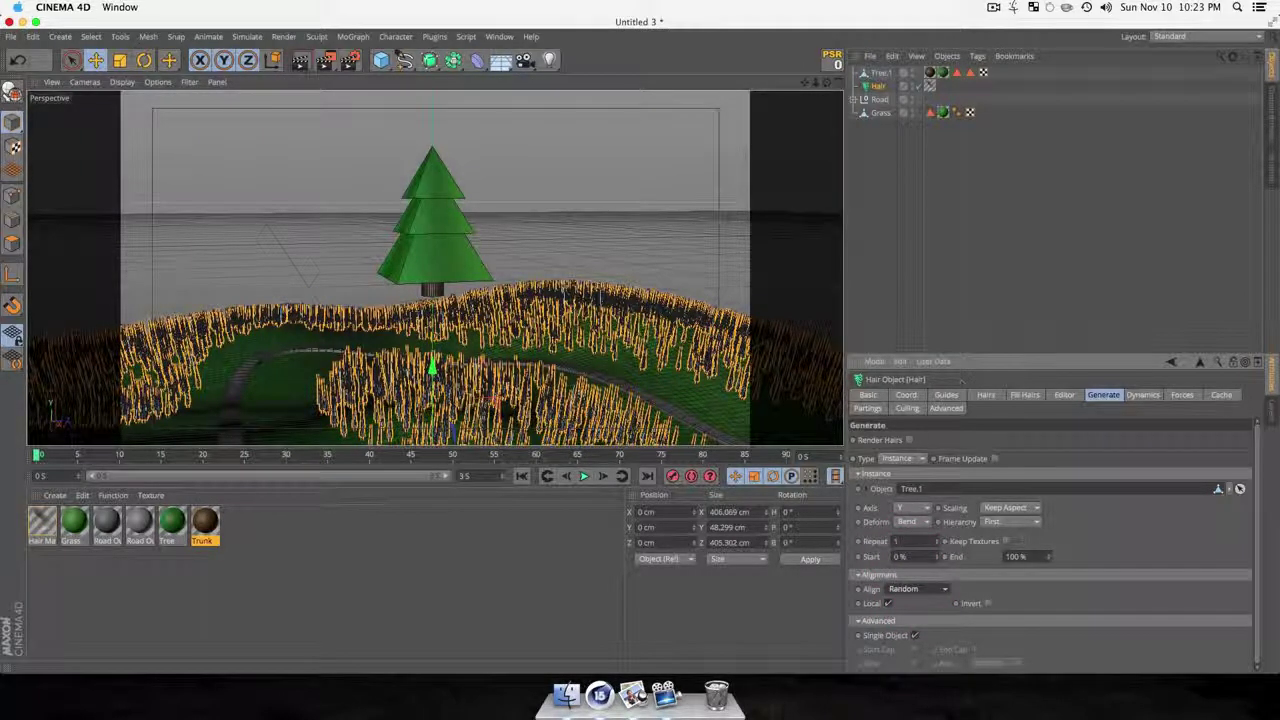
# Set the Hair object's guides to 3 segments and check their root placement options.
pyautogui.click(906, 394)
pyautogui.click(946, 394)
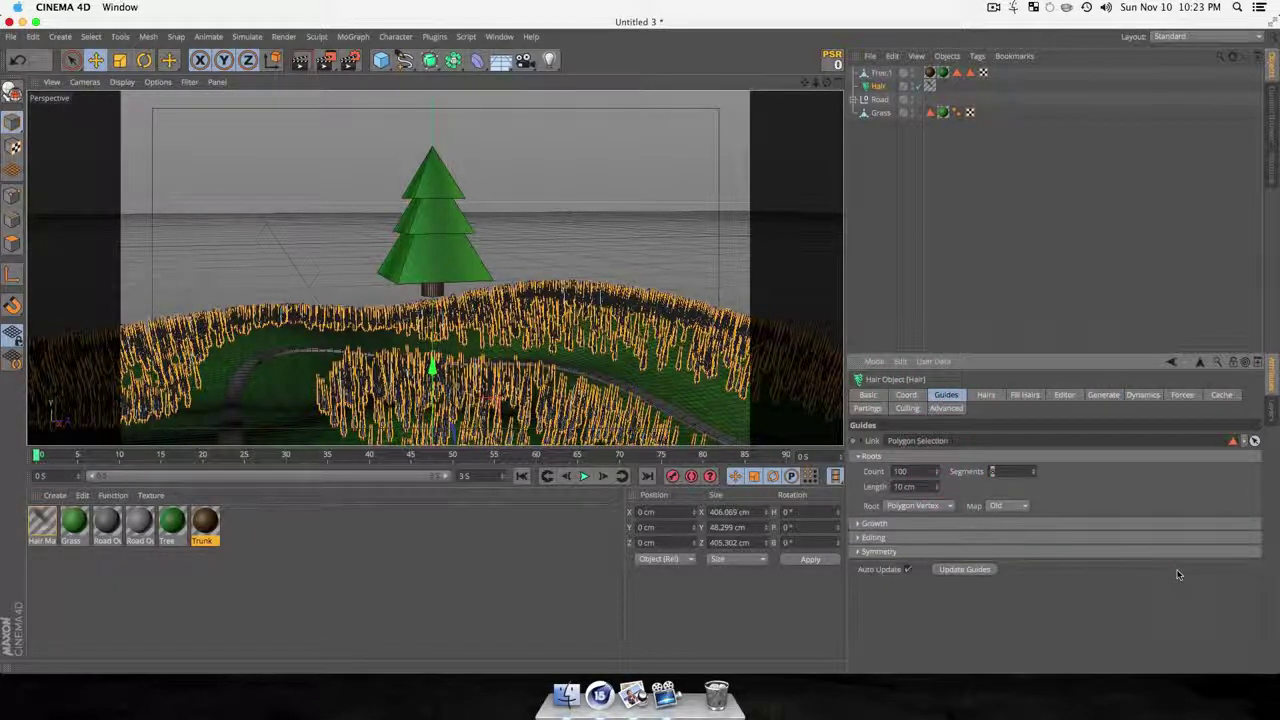
pyautogui.press('Return')
pyautogui.click(917, 505)
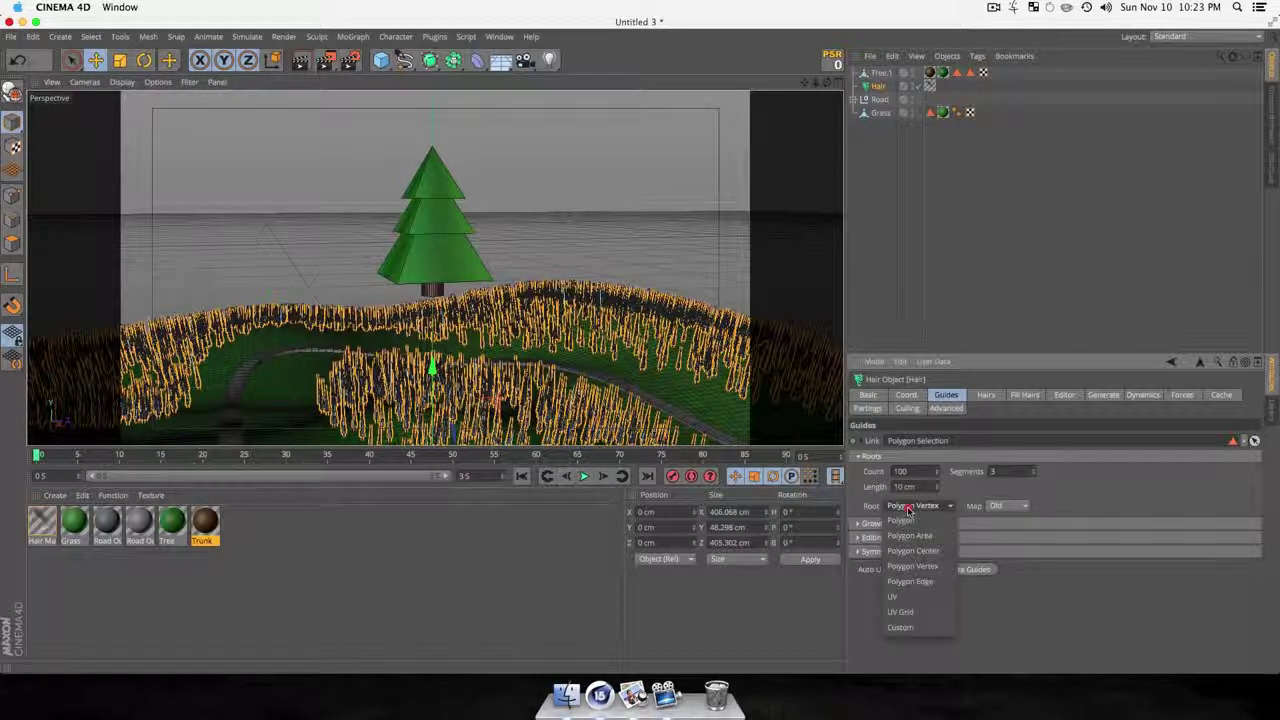
pyautogui.click(914, 551)
# Set the root placement of the Hair object's hairs to As Guides.
pyautogui.click(985, 394)
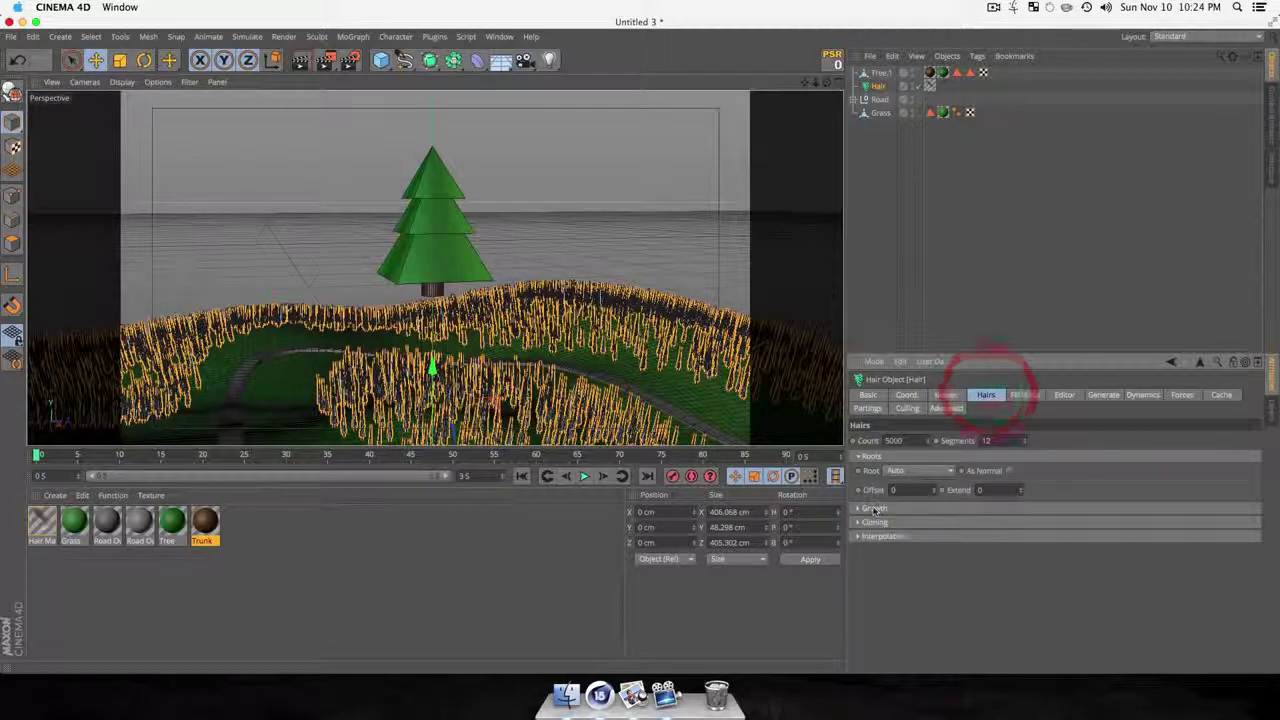
pyautogui.click(870, 508)
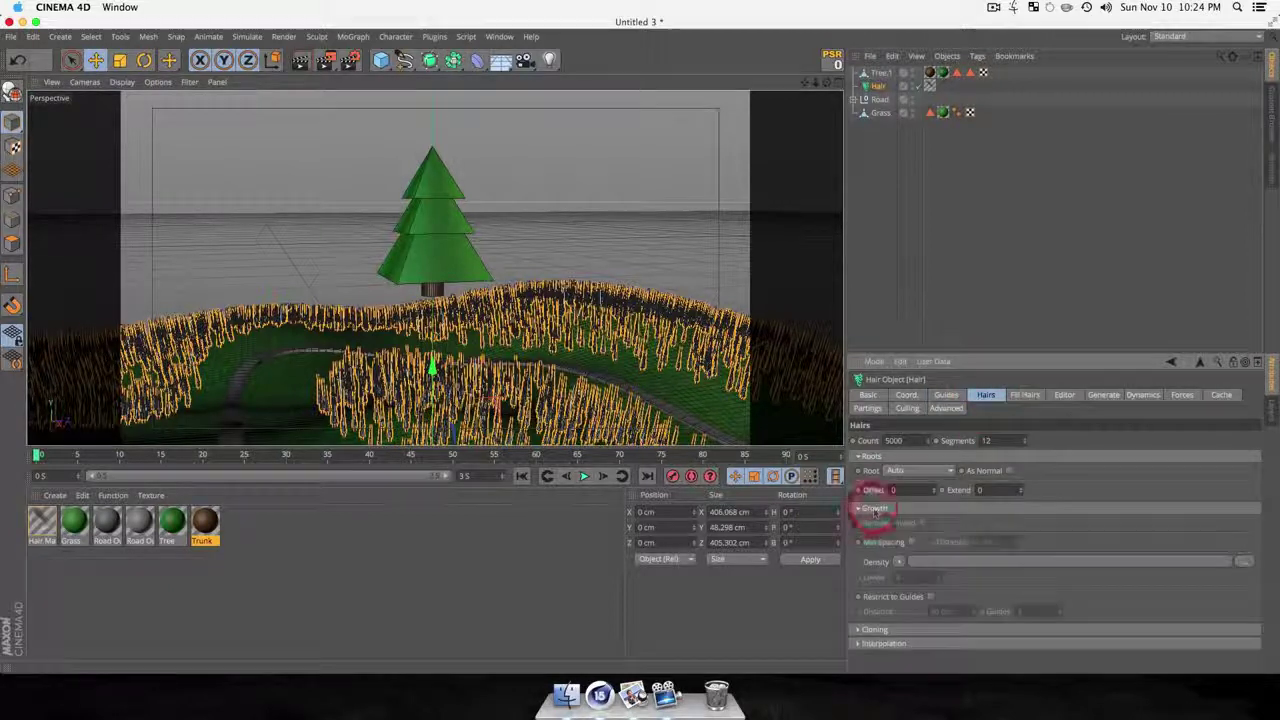
pyautogui.click(946, 394)
pyautogui.click(986, 394)
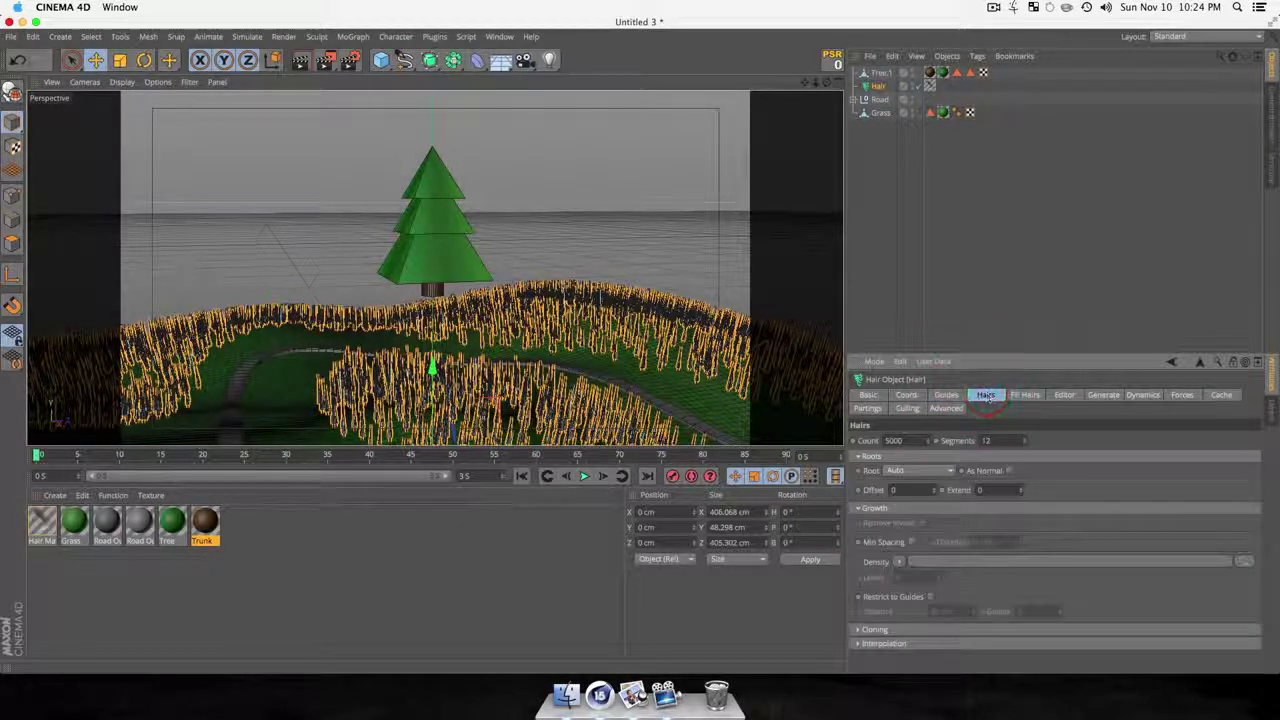
pyautogui.click(898, 472)
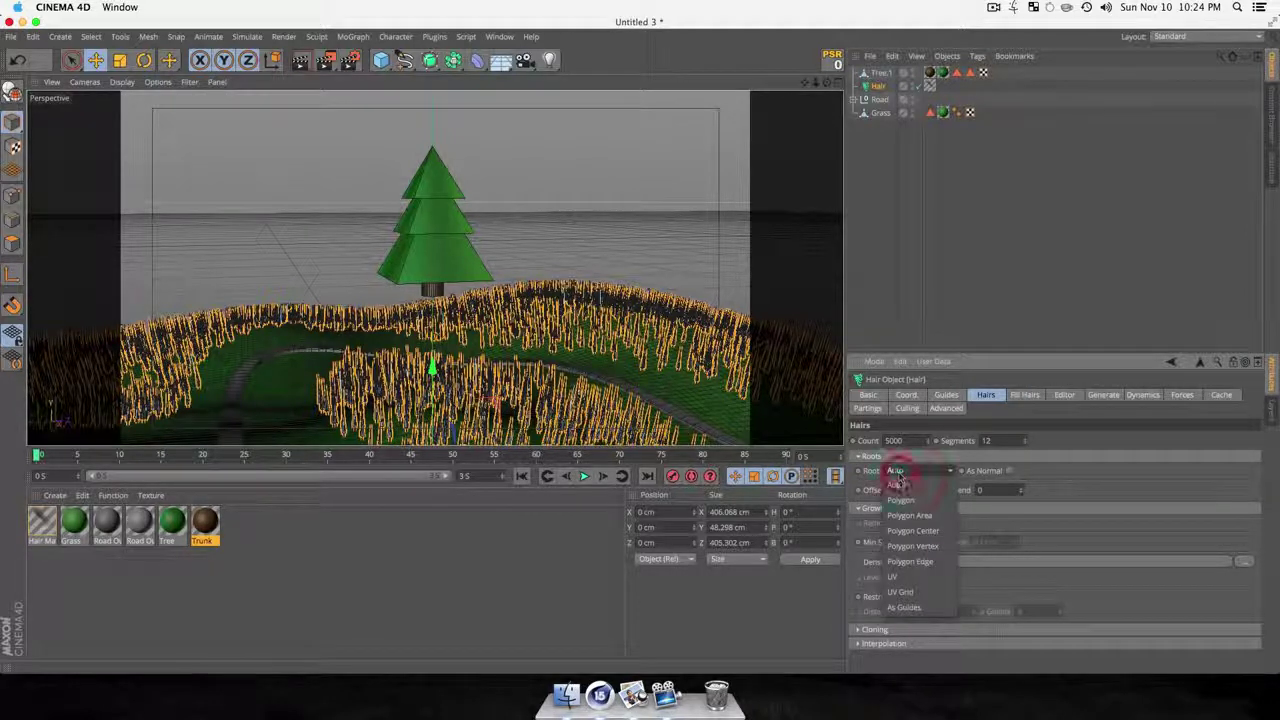
pyautogui.click(903, 606)
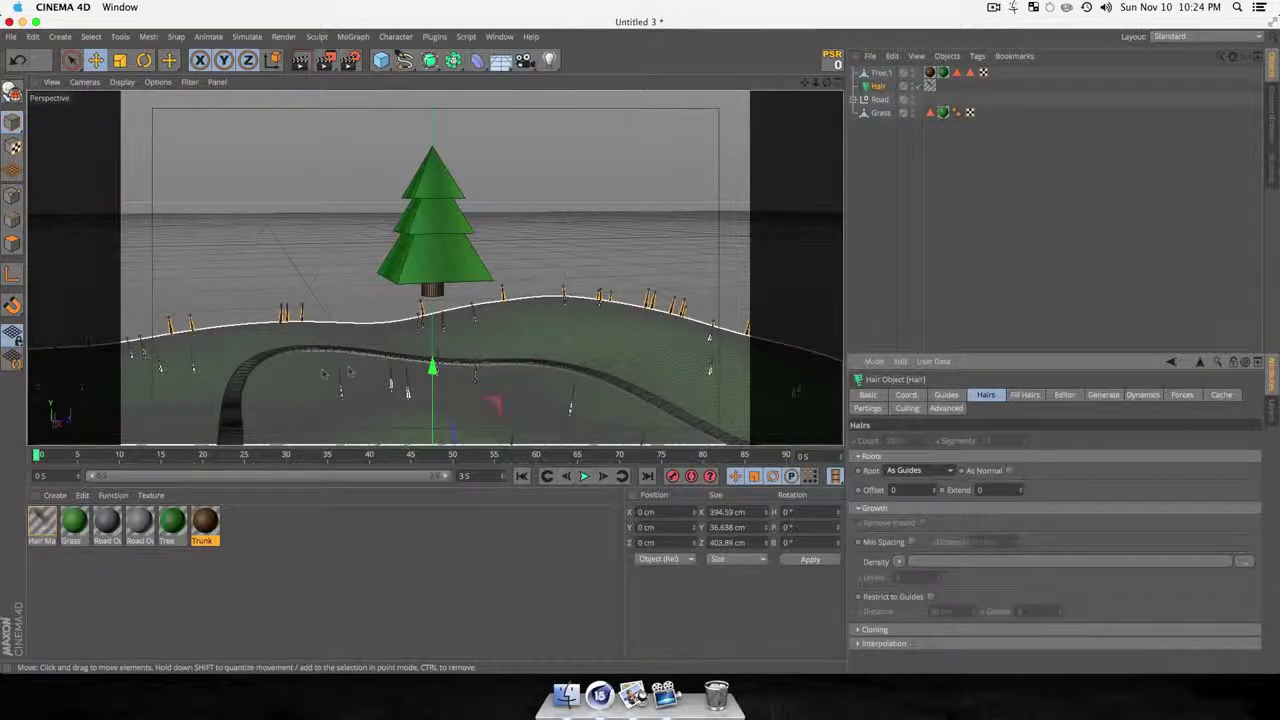
# Enable Keep Textures for the tree instances generated by the Hair object.
pyautogui.press('3')
pyautogui.moveTo(491, 374); pyautogui.dragTo(489, 294)
pyautogui.press('1')
pyautogui.press('3')
pyautogui.press('1')
pyautogui.press('3')
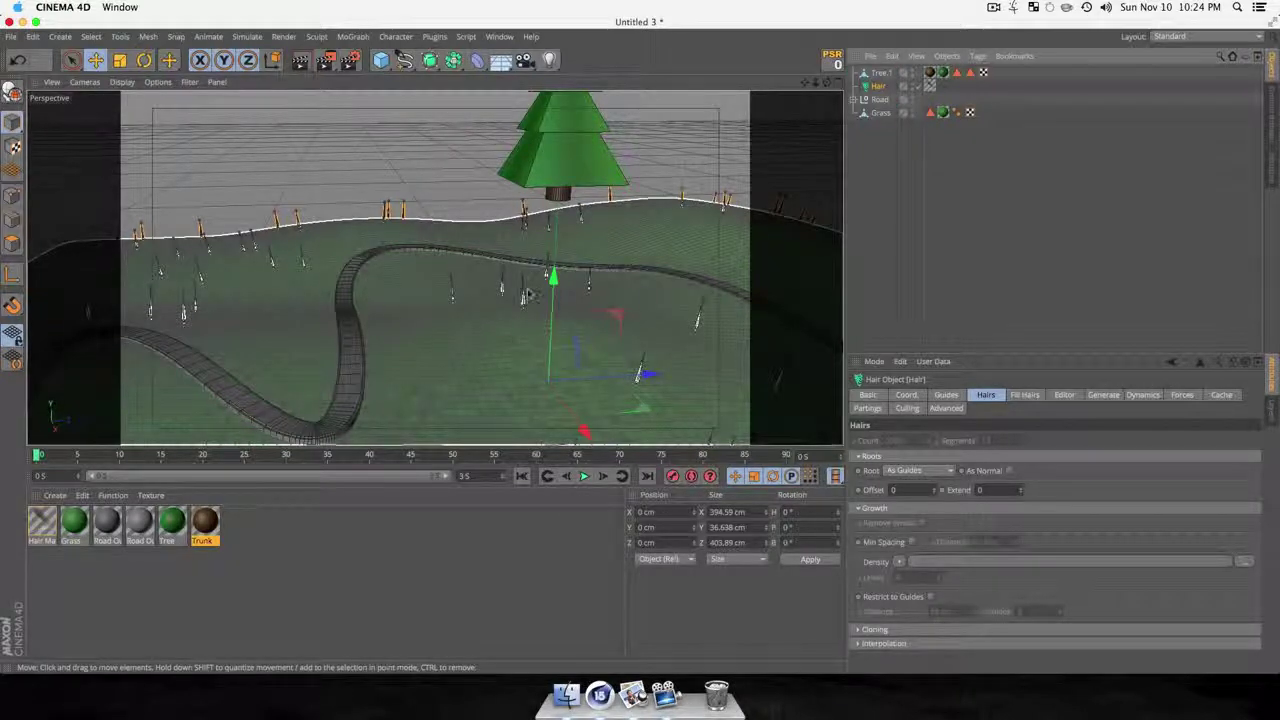
pyautogui.click(1103, 394)
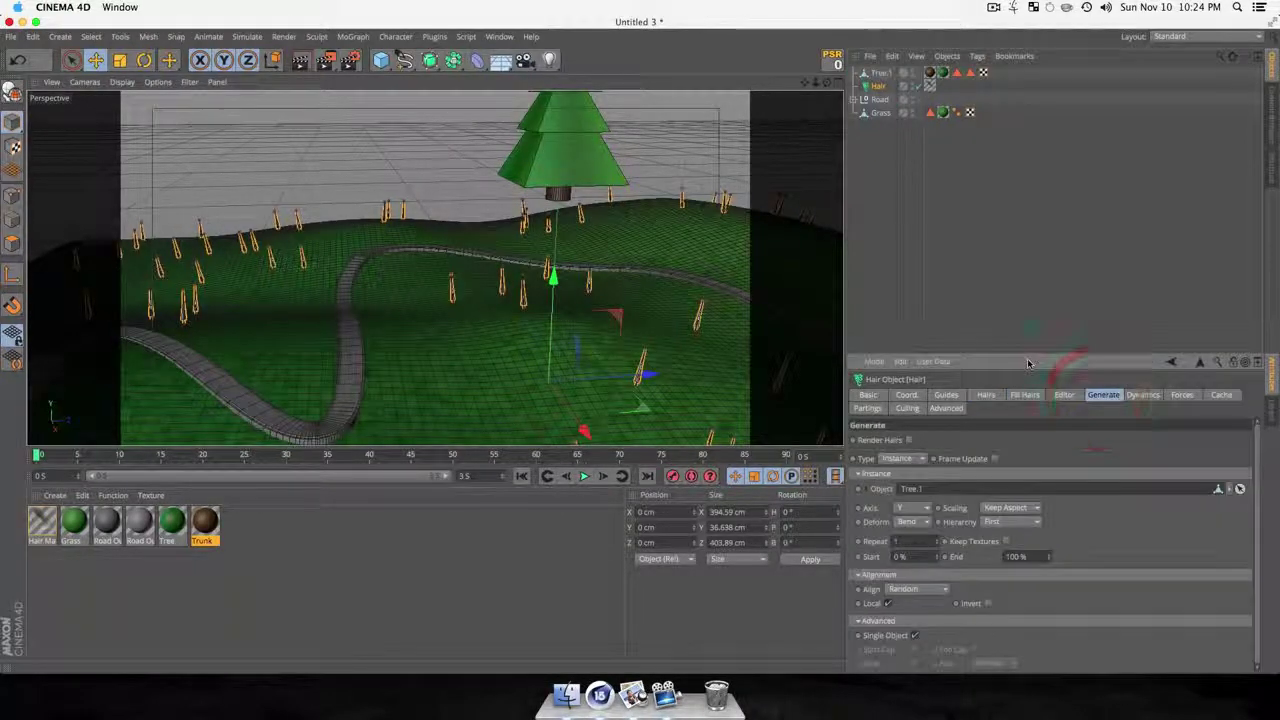
pyautogui.click(1005, 542)
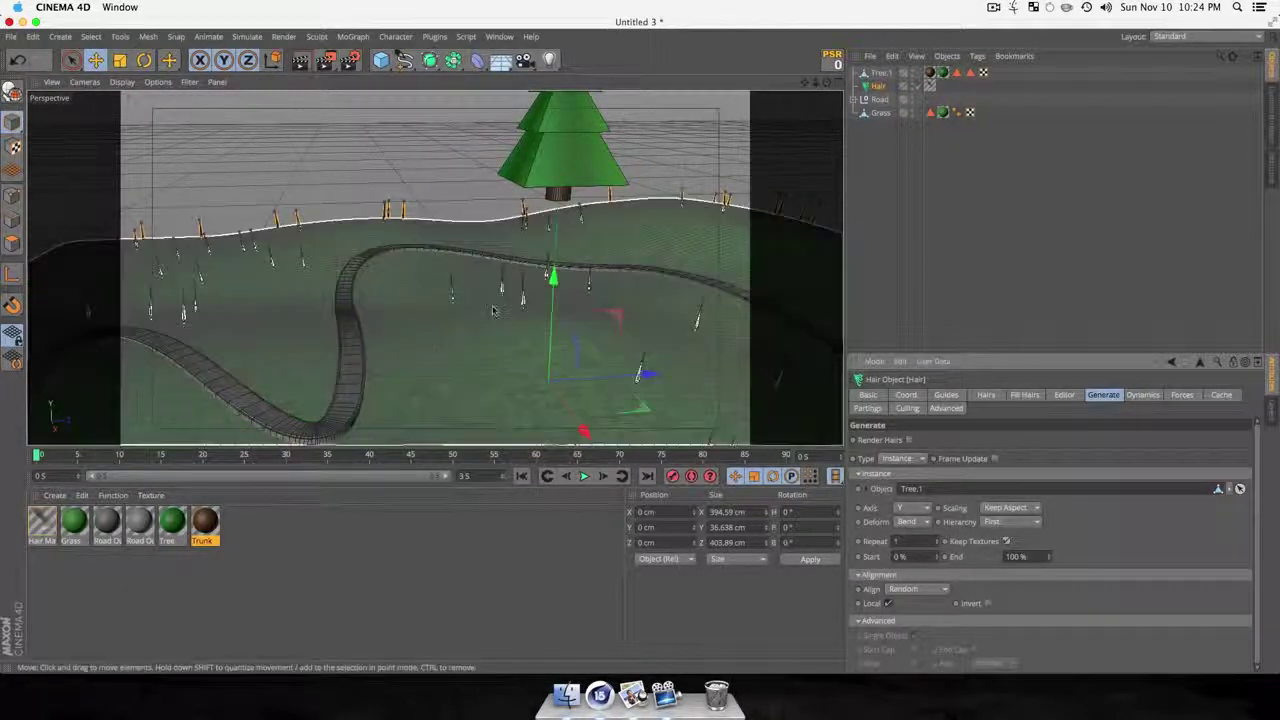
# Open the hair material for editing and rename it Tree Maker.
pyautogui.scroll(-5, 488, 308)
pyautogui.press('3')
pyautogui.moveTo(394, 371); pyautogui.dragTo(550, 371)
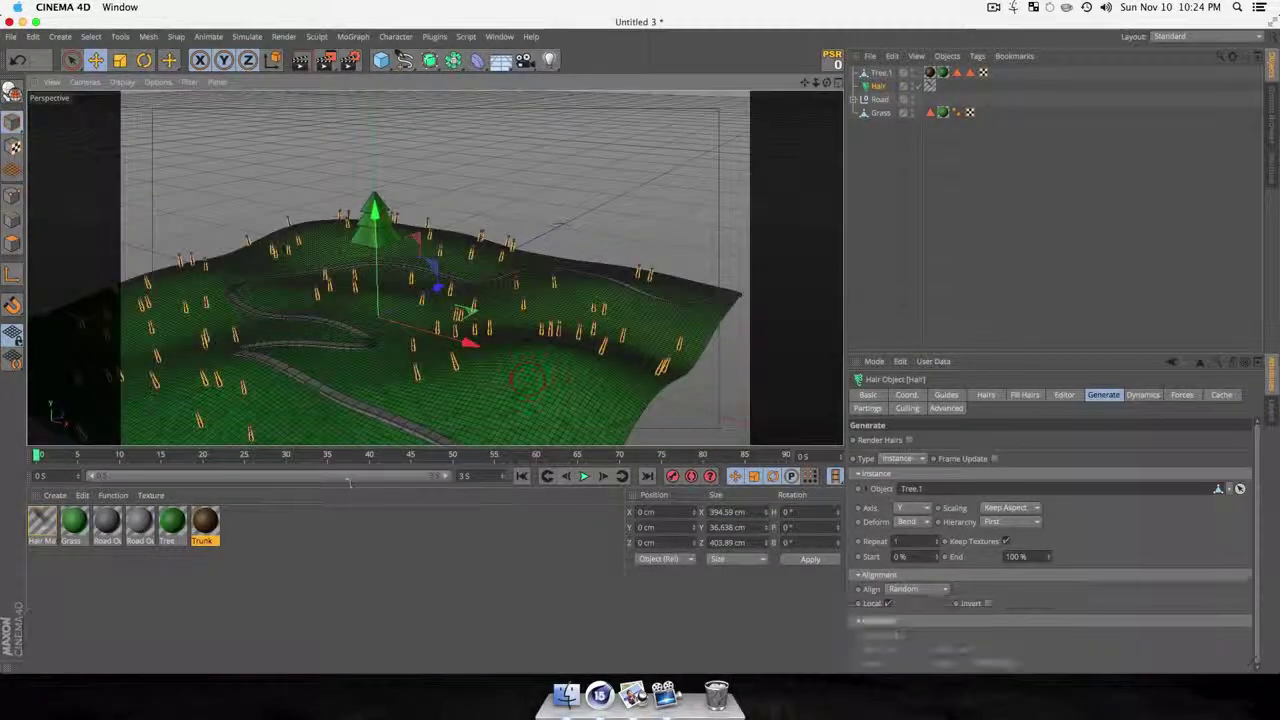
pyautogui.click(30, 517)
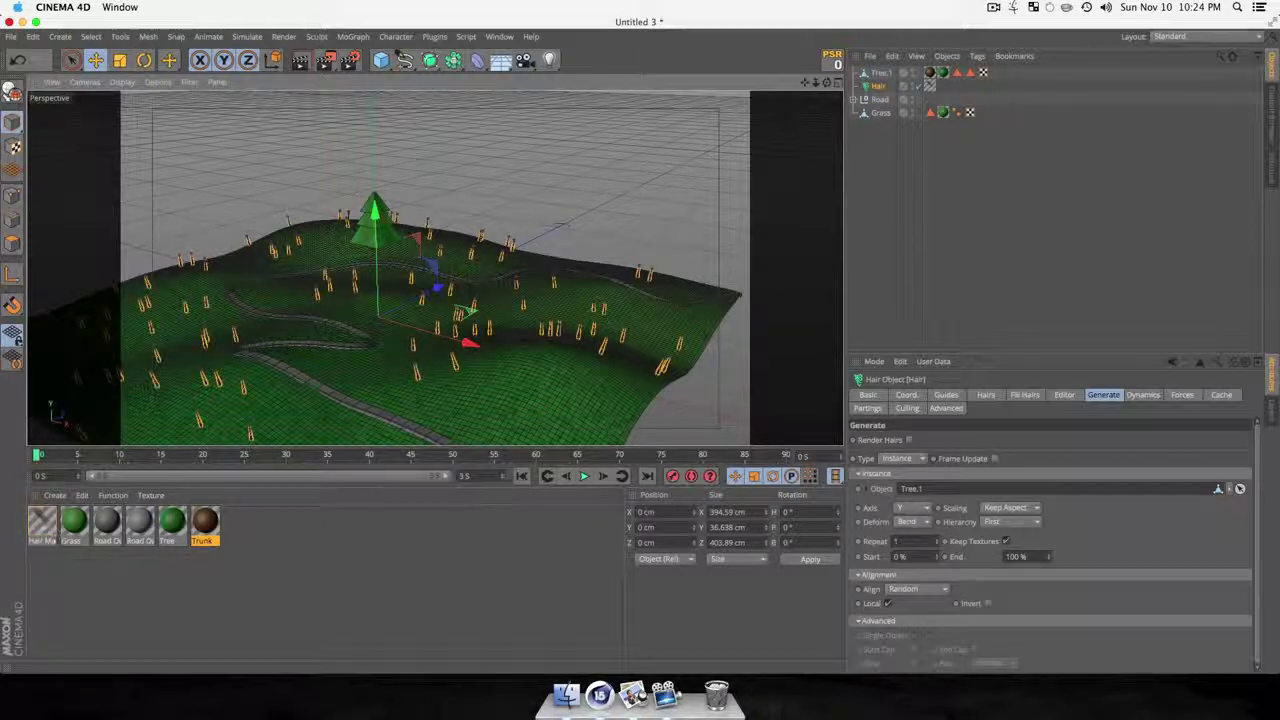
pyautogui.doubleClick(42, 520)
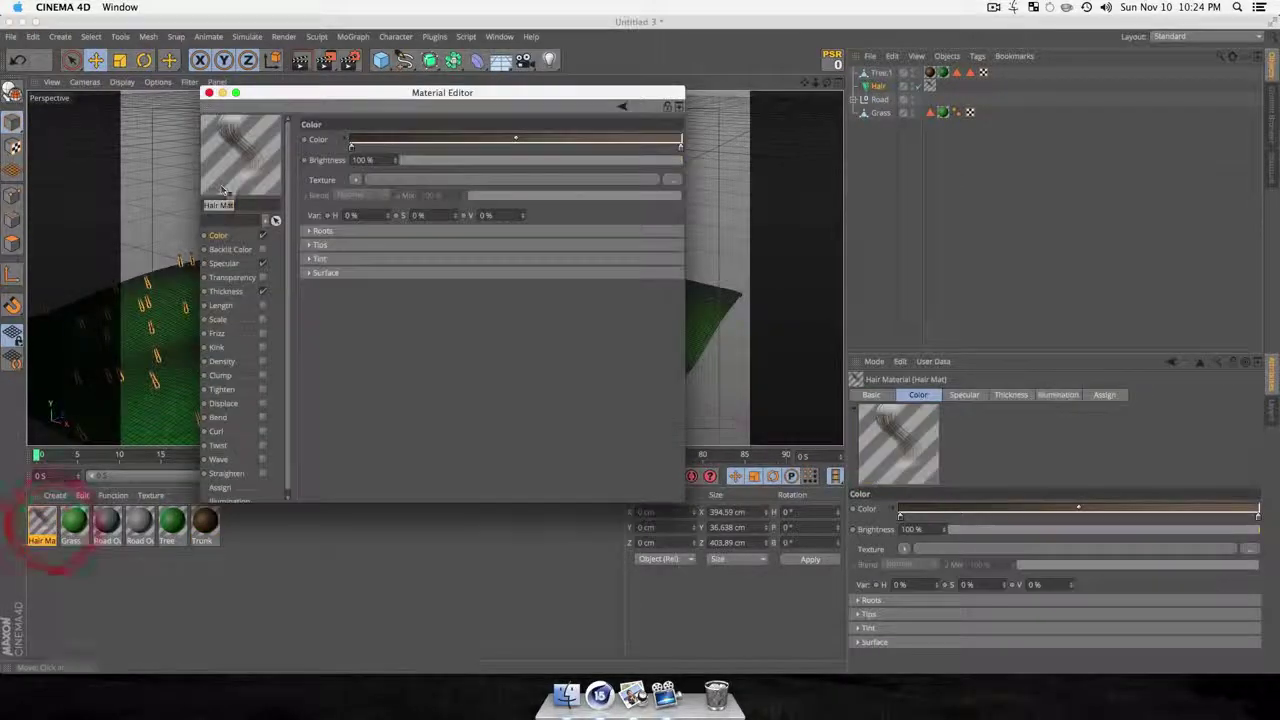
pyautogui.click(113, 200)
pyautogui.press('shift')
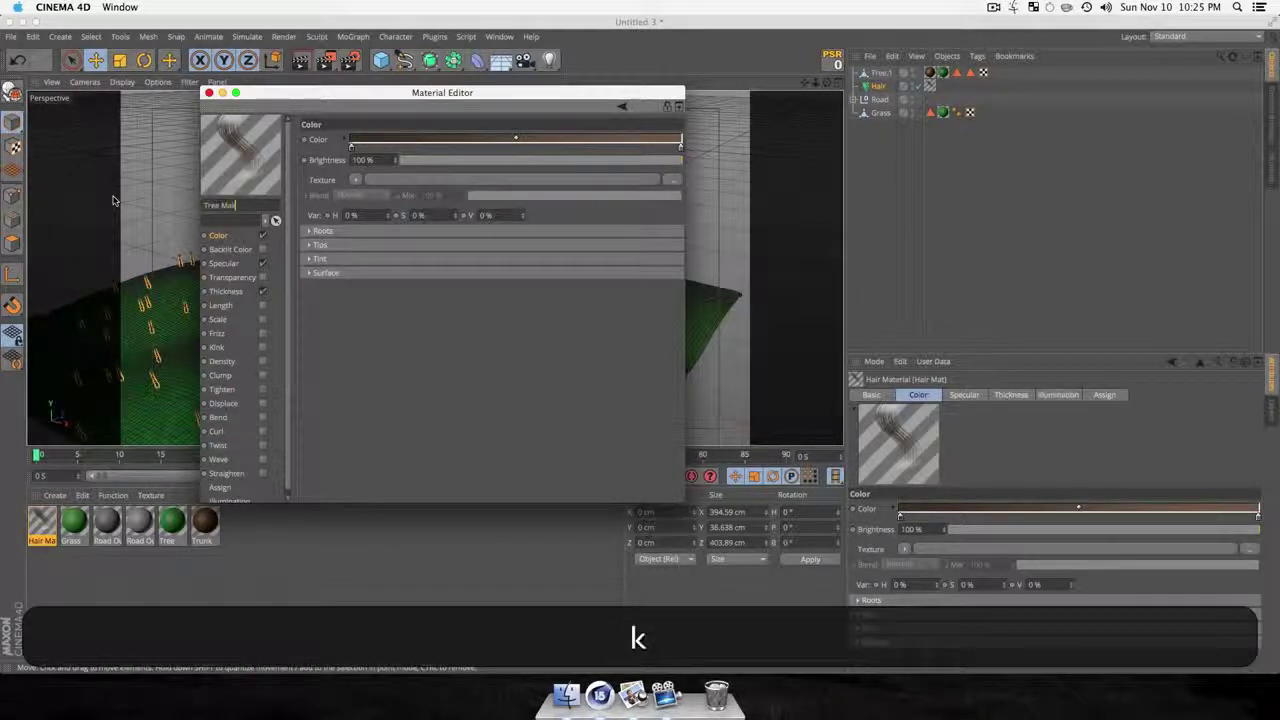
pyautogui.write('Tree Maker')
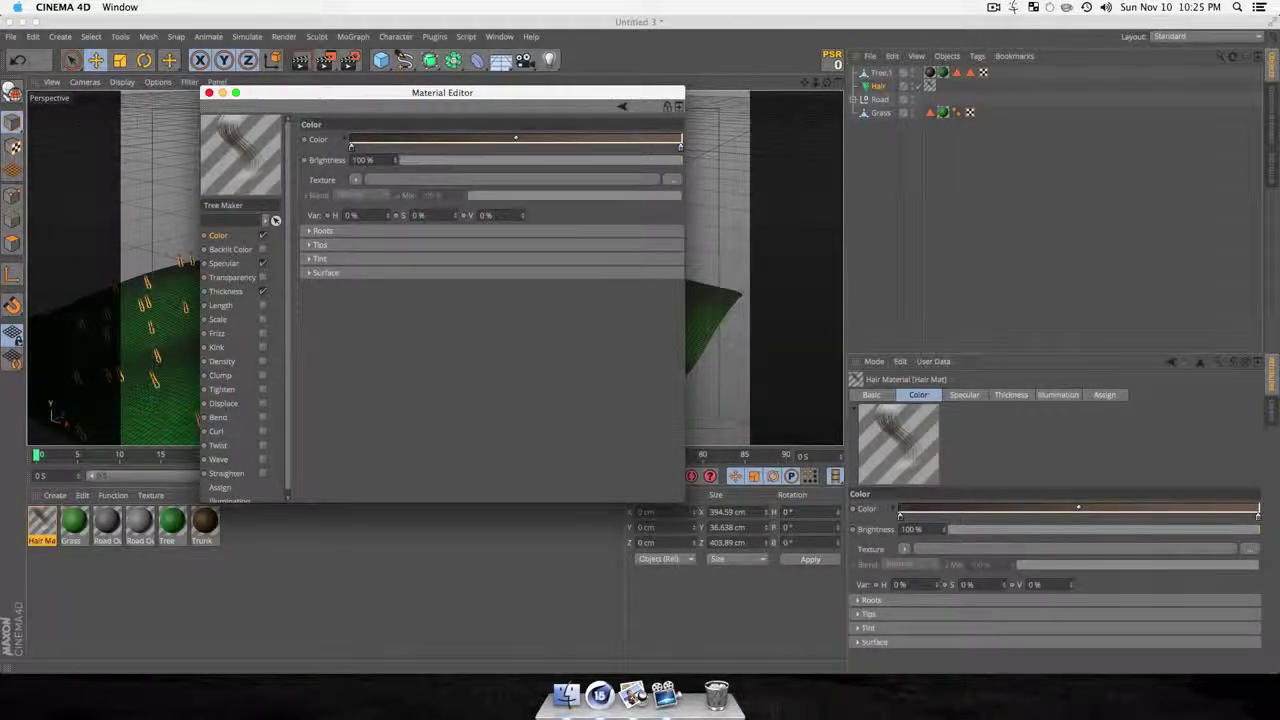
# Set the Tree Maker material's thickness to 7 cm at the root and 13.3 cm at the tip.
pyautogui.click(225, 291)
pyautogui.moveTo(336, 95); pyautogui.dragTo(860, 159)
pyautogui.scroll(4, 401, 359)
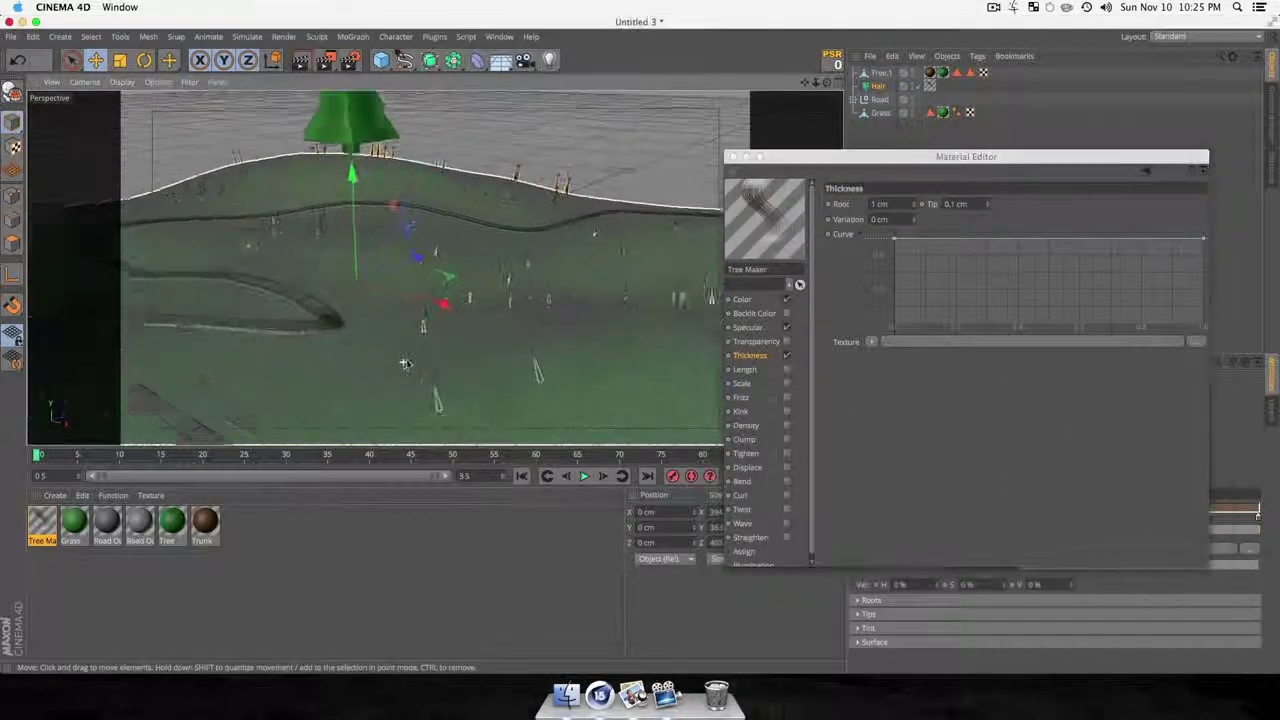
pyautogui.press('3')
pyautogui.moveTo(516, 345); pyautogui.dragTo(437, 327)
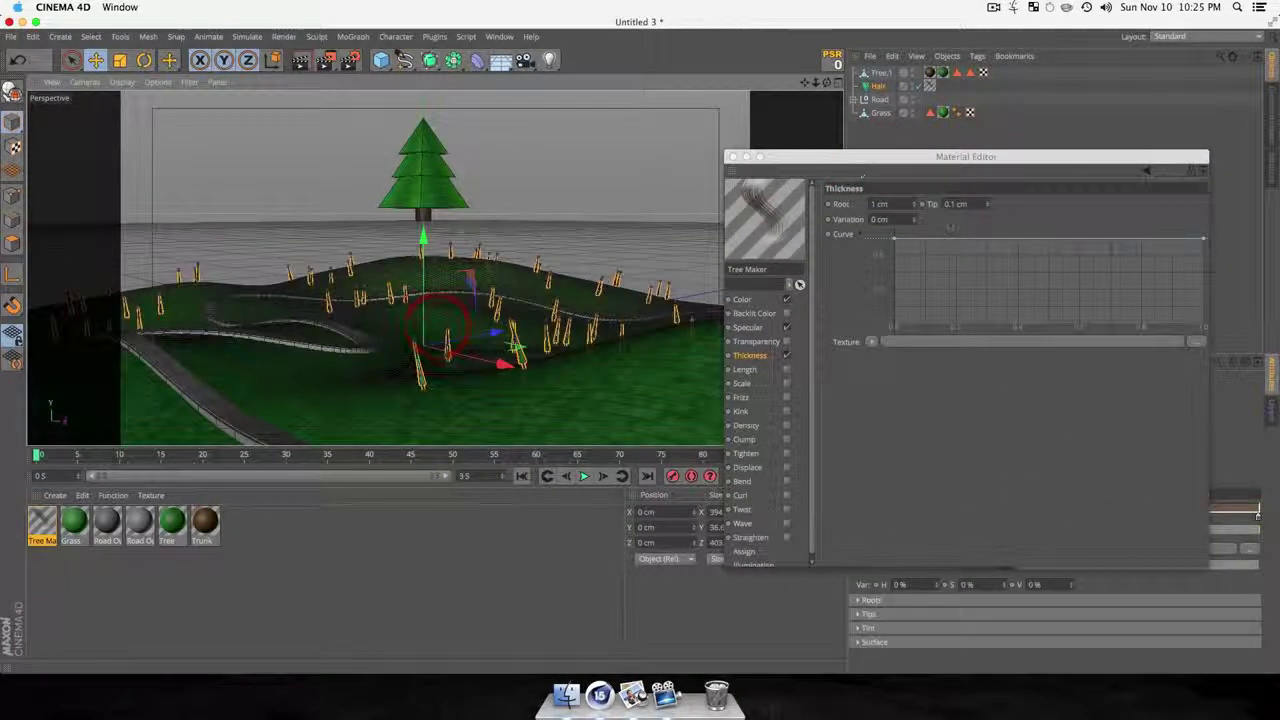
pyautogui.moveTo(914, 205); pyautogui.dragTo(914, 100)
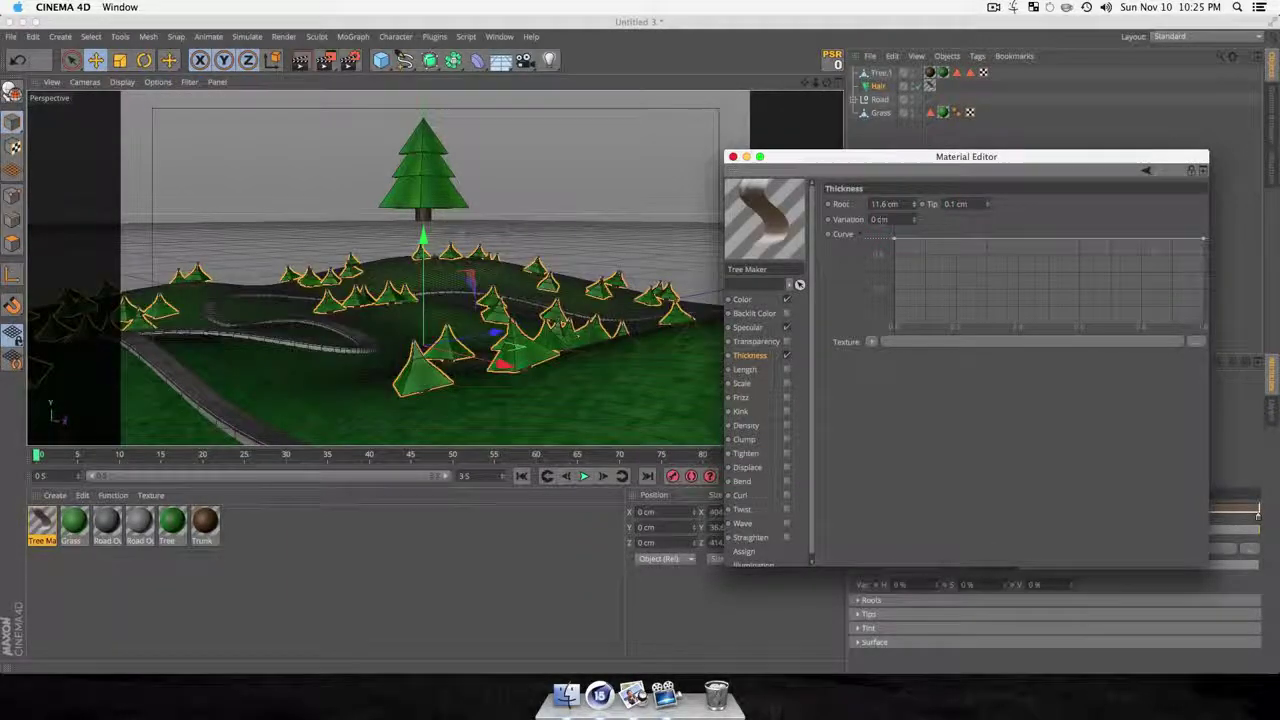
pyautogui.moveTo(913, 206); pyautogui.dragTo(988, 222)
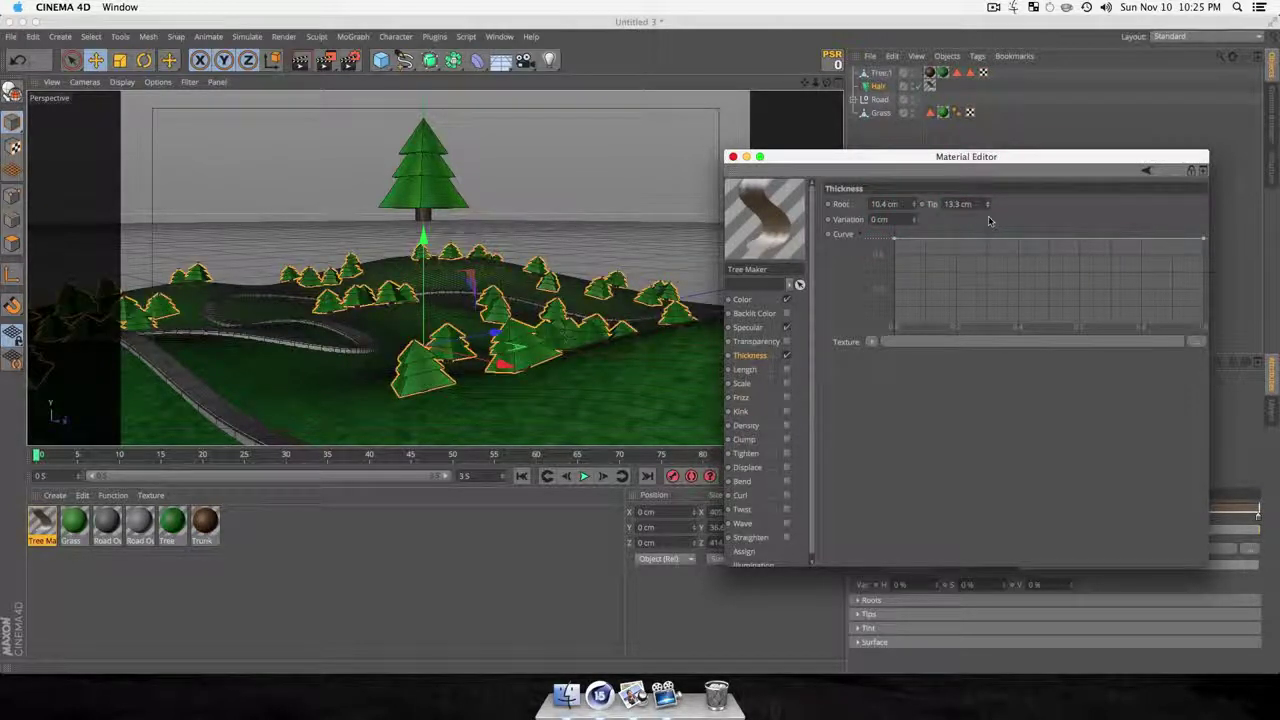
pyautogui.click(988, 207)
pyautogui.moveTo(916, 205); pyautogui.dragTo(918, 200)
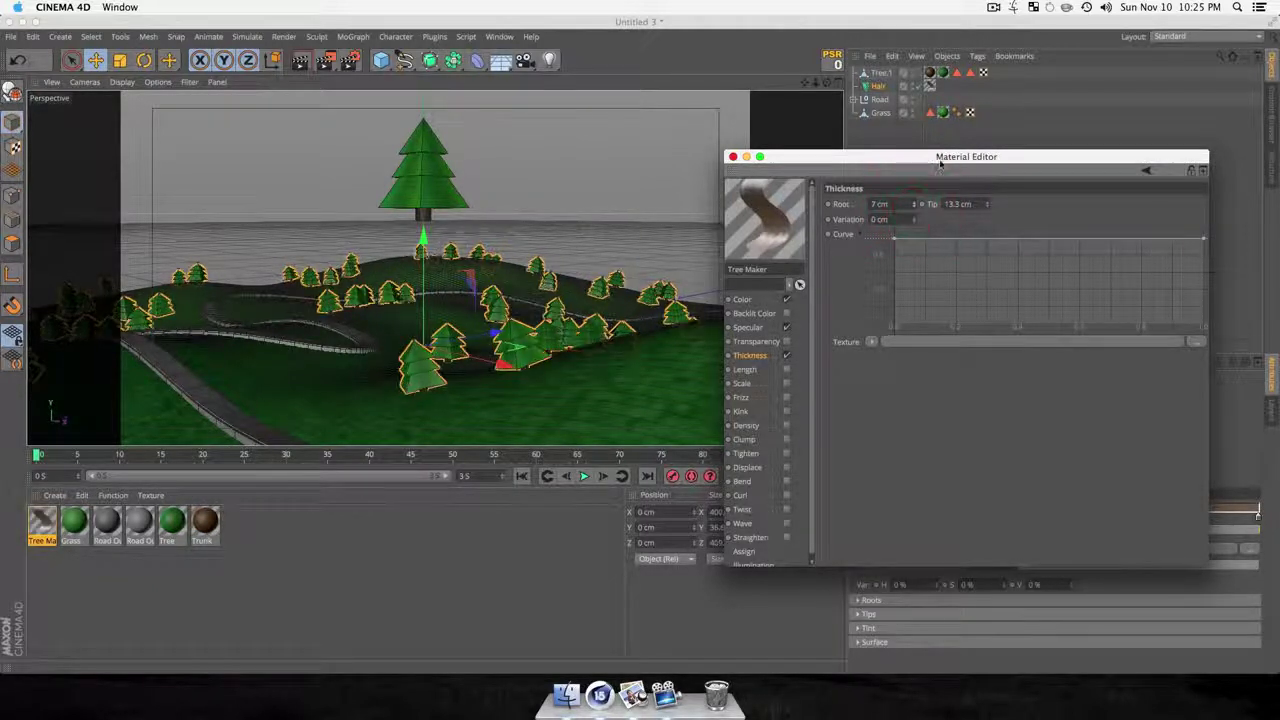
# Set the scaling of the Hair object's tree instances to Fit.
pyautogui.moveTo(943, 156); pyautogui.dragTo(448, 208)
pyautogui.click(881, 88)
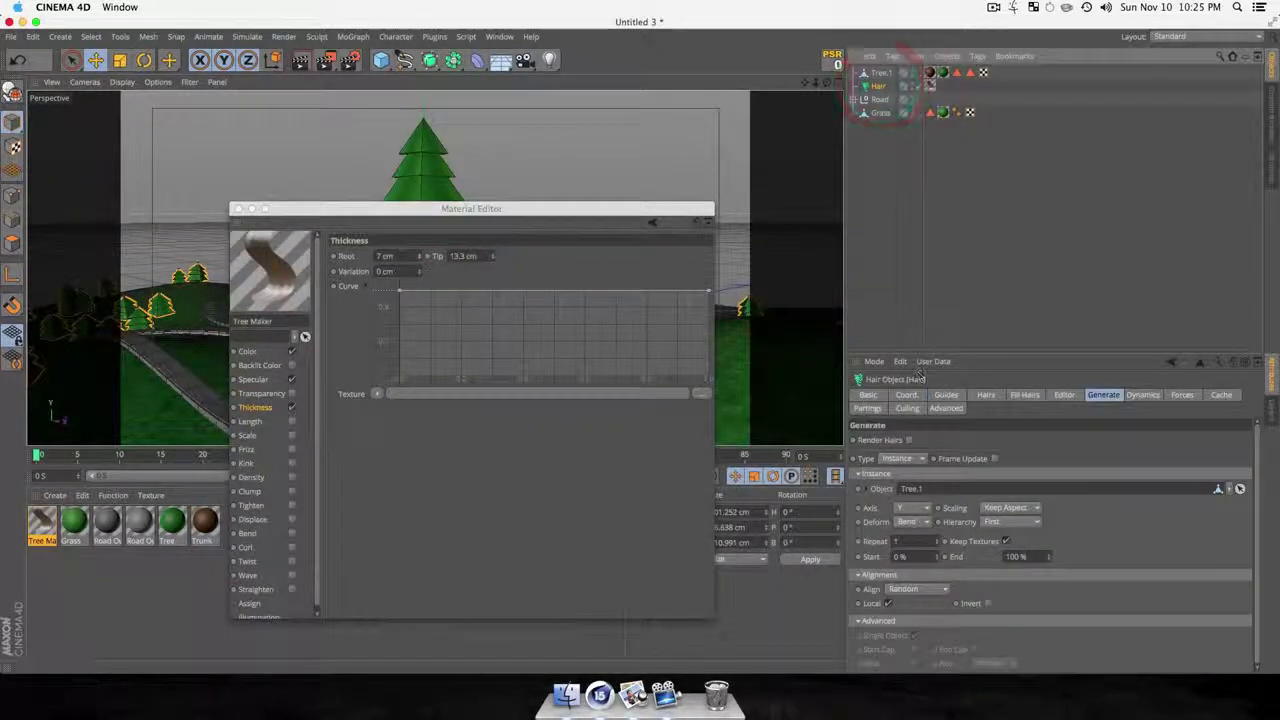
pyautogui.click(1005, 508)
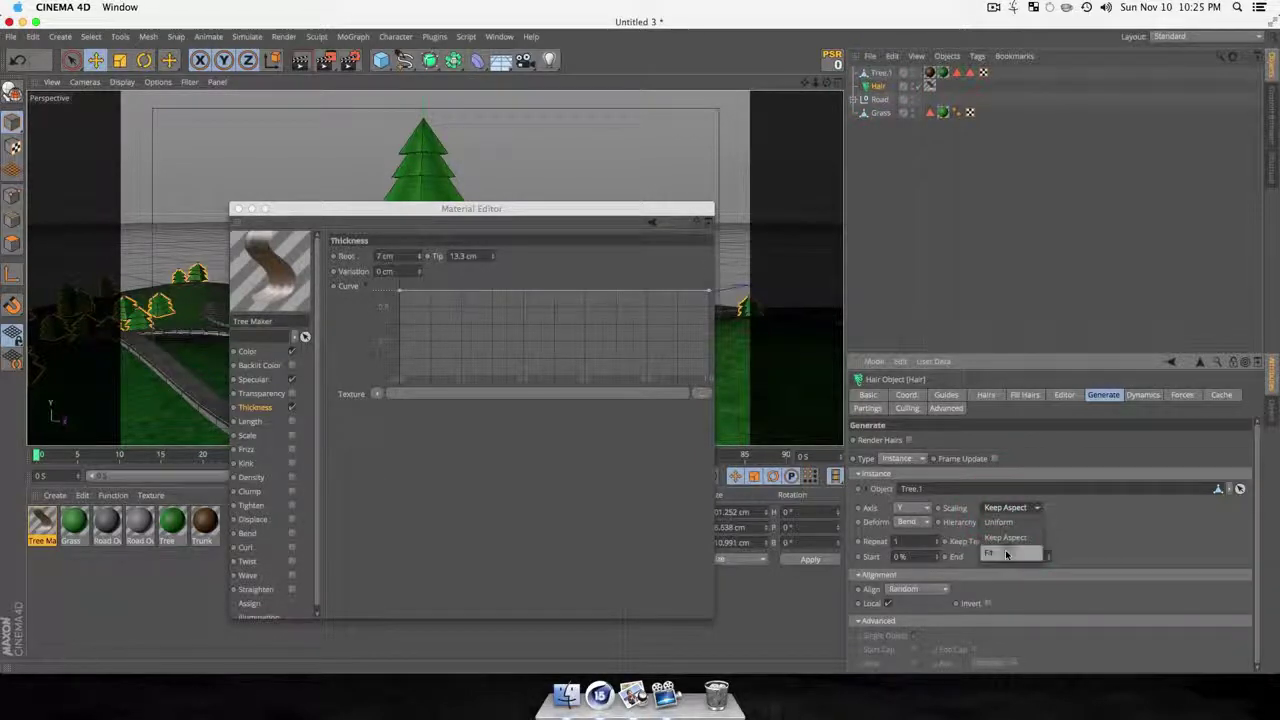
pyautogui.click(1007, 554)
# Set the Tree Maker material's tip thickness to 7.3 cm and its thickness variation to 11.6 cm, and close the material.
pyautogui.moveTo(580, 210); pyautogui.dragTo(1040, 176)
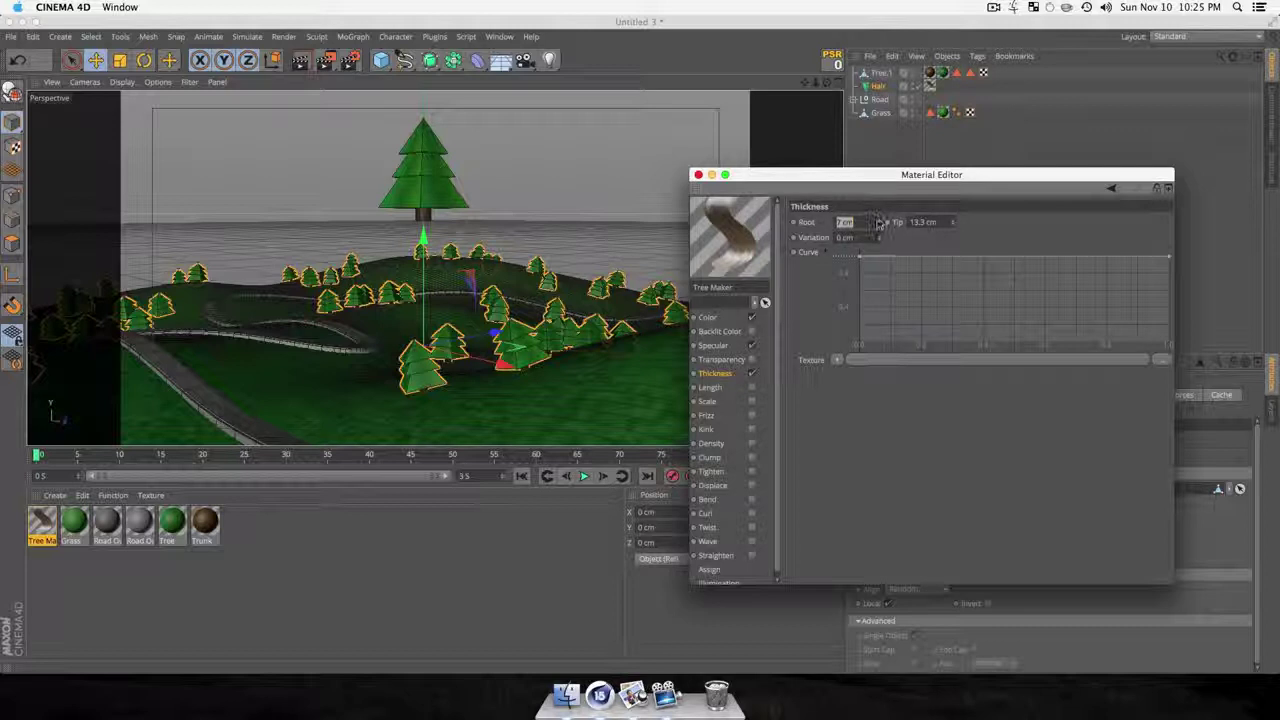
pyautogui.moveTo(950, 225); pyautogui.dragTo(953, 225)
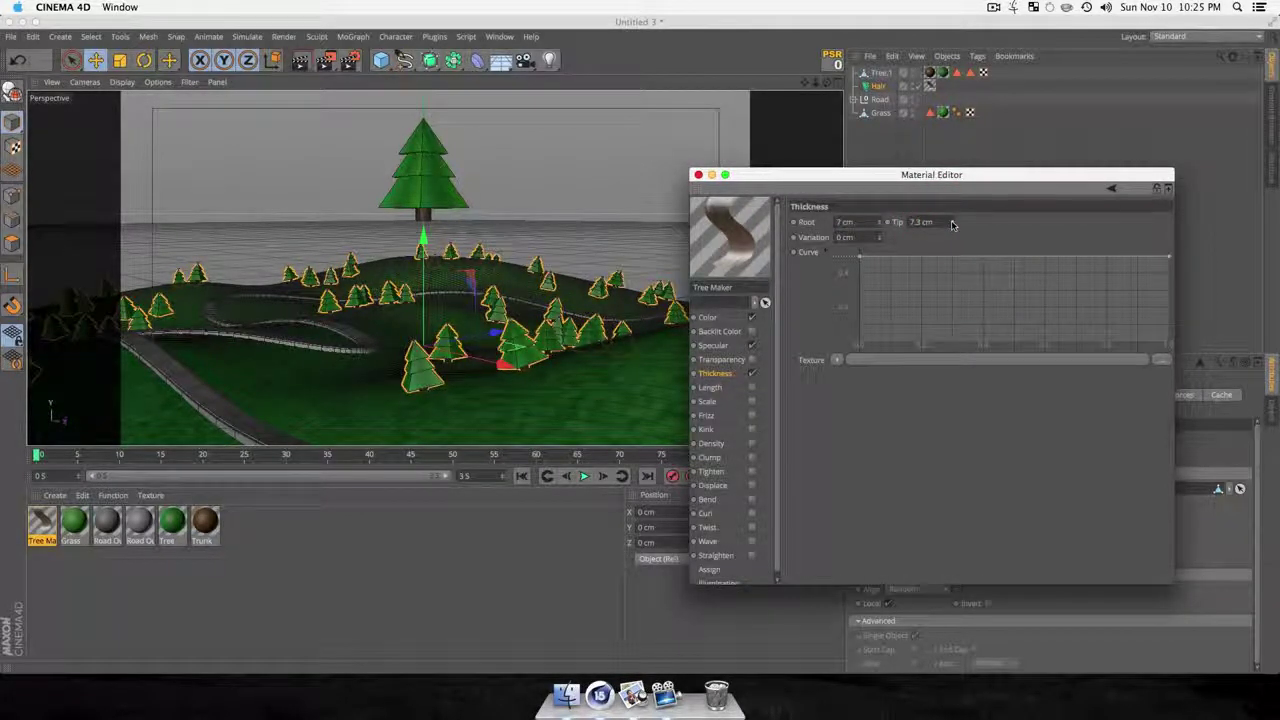
pyautogui.moveTo(880, 242); pyautogui.dragTo(934, 262)
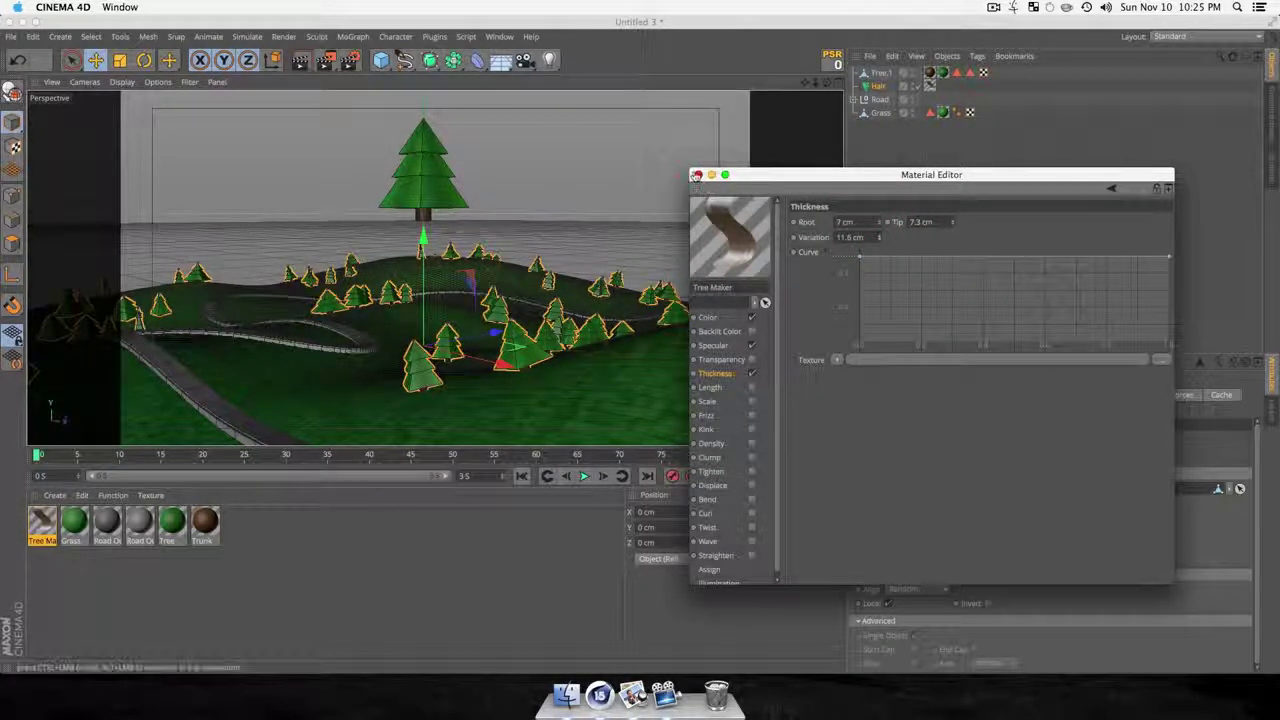
pyautogui.click(698, 175)
# Examine the size and distribution of the trees across the hills from several viewing angles.
pyautogui.press('3')
pyautogui.moveTo(633, 349); pyautogui.dragTo(633, 445)
pyautogui.scroll(-5, 603, 383)
pyautogui.press('1')
pyautogui.press('3')
pyautogui.moveTo(625, 400); pyautogui.dragTo(631, 334)
pyautogui.scroll(4, 589, 380)
pyautogui.press('3')
pyautogui.moveTo(591, 380); pyautogui.dragTo(663, 386)
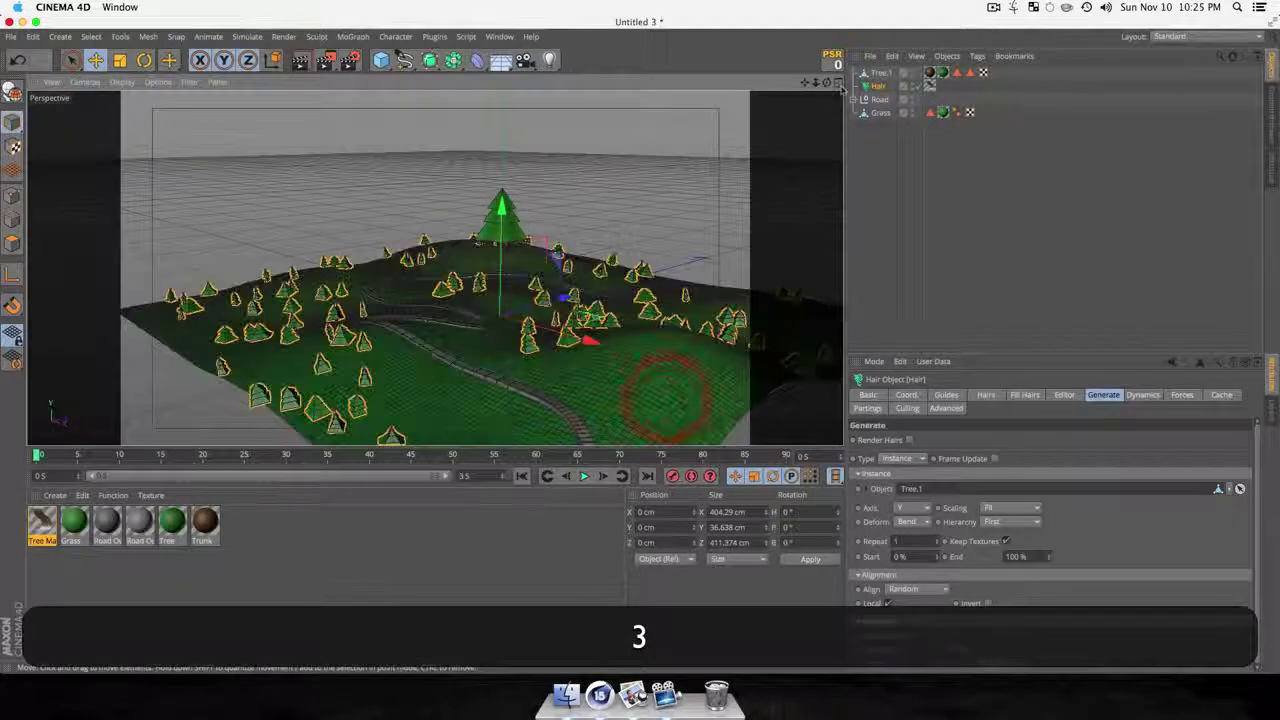
# Hide the original Tree.1 object in both the editor and the renderer.
pyautogui.click(882, 73)
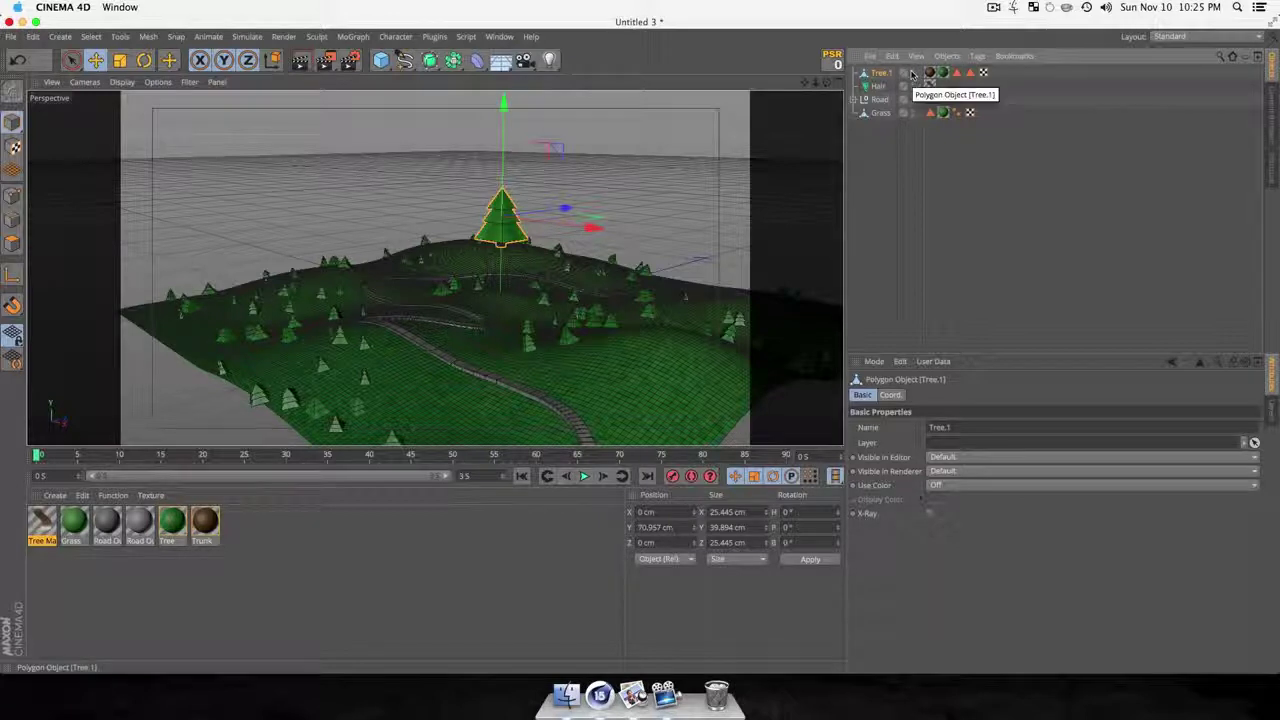
pyautogui.keyDown('alt'); pyautogui.click(913, 73); pyautogui.keyUp('alt')
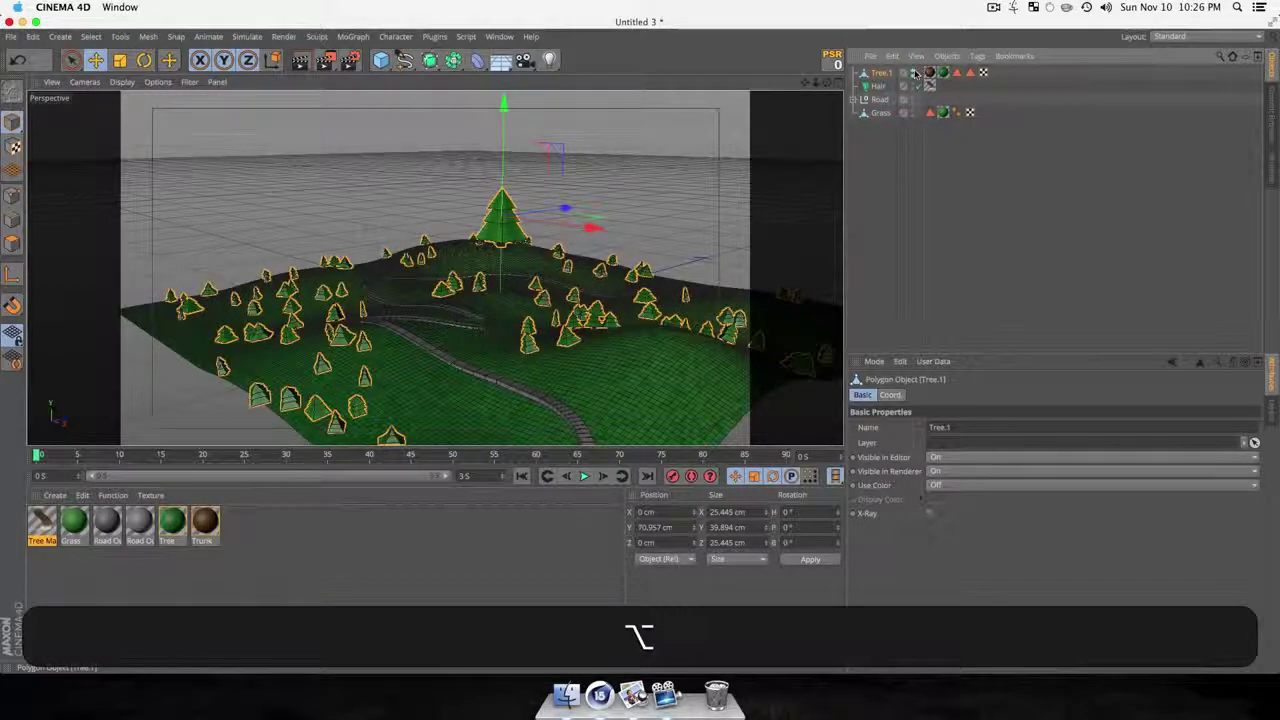
pyautogui.keyDown('alt'); pyautogui.click(918, 72); pyautogui.keyUp('alt')
pyautogui.keyDown('alt'); pyautogui.click(913, 71); pyautogui.keyUp('alt')
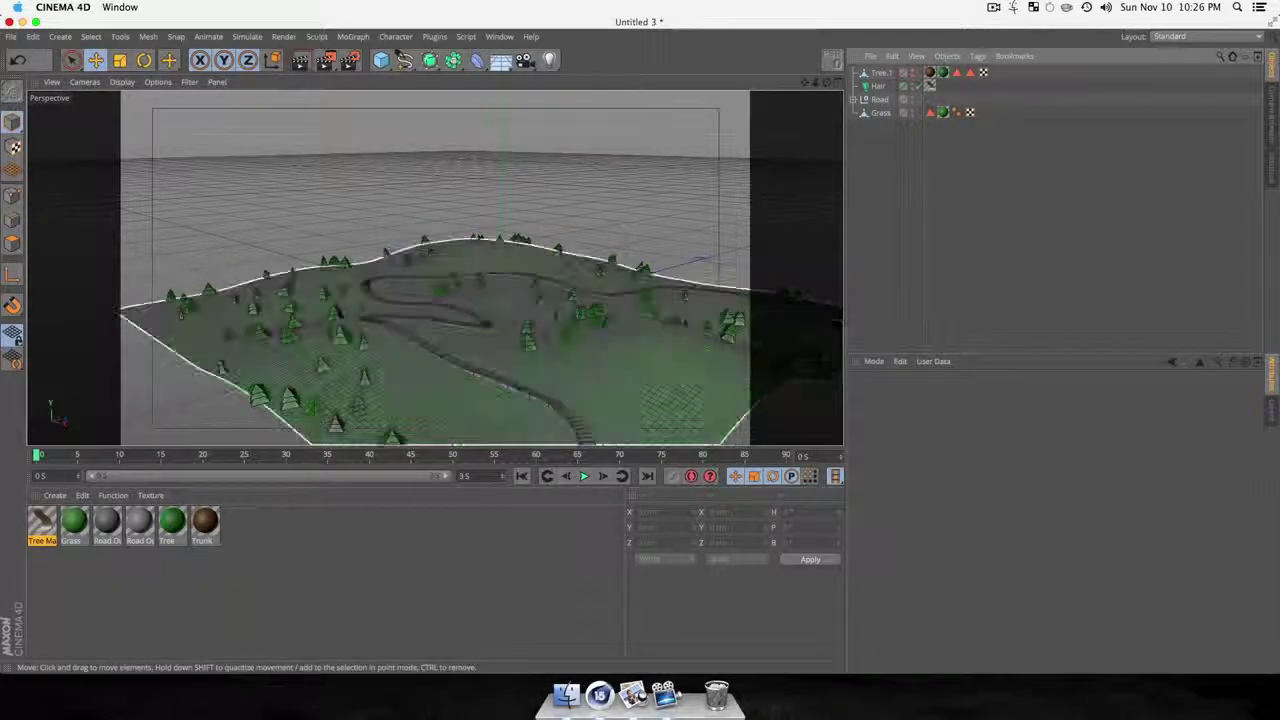
# Rename the Hair object that generates the tree instances as Trees.
pyautogui.press('1')
pyautogui.press('3')
pyautogui.moveTo(477, 321)
pyautogui.mouseDown()
pyautogui.moveTo(477, 283)
pyautogui.moveTo(471, 326)
pyautogui.mouseUp()
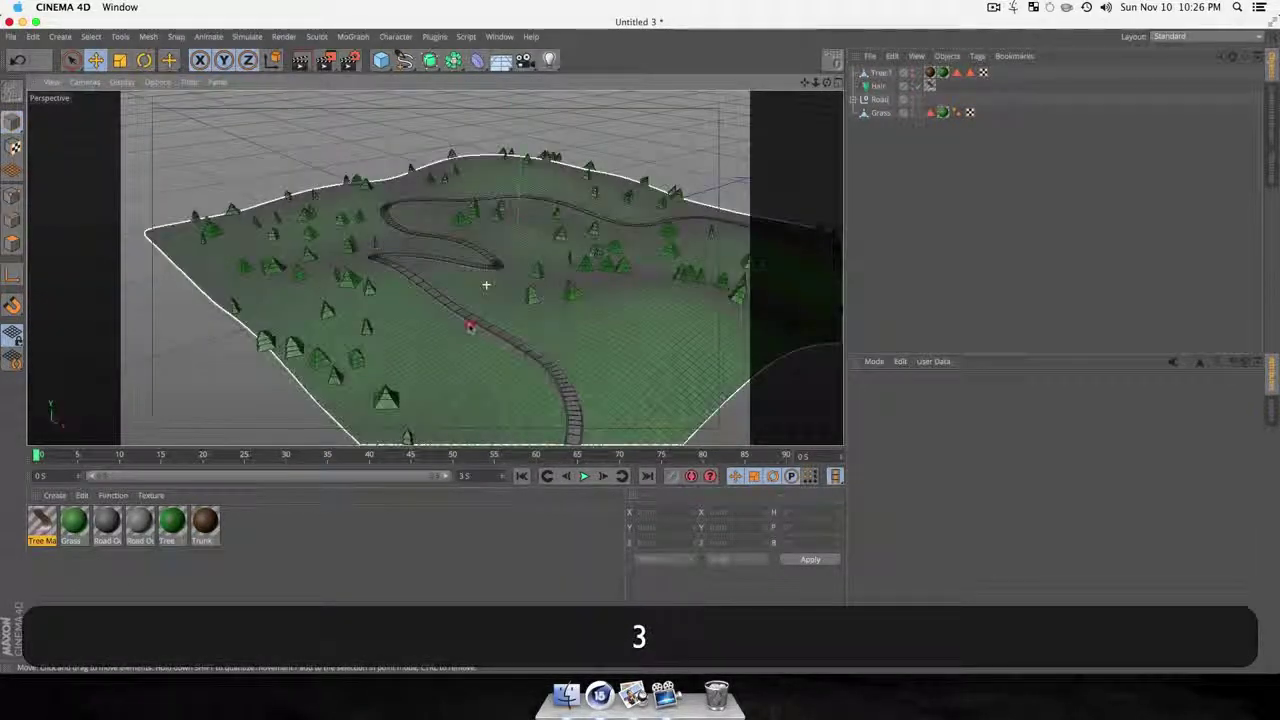
pyautogui.click(878, 87)
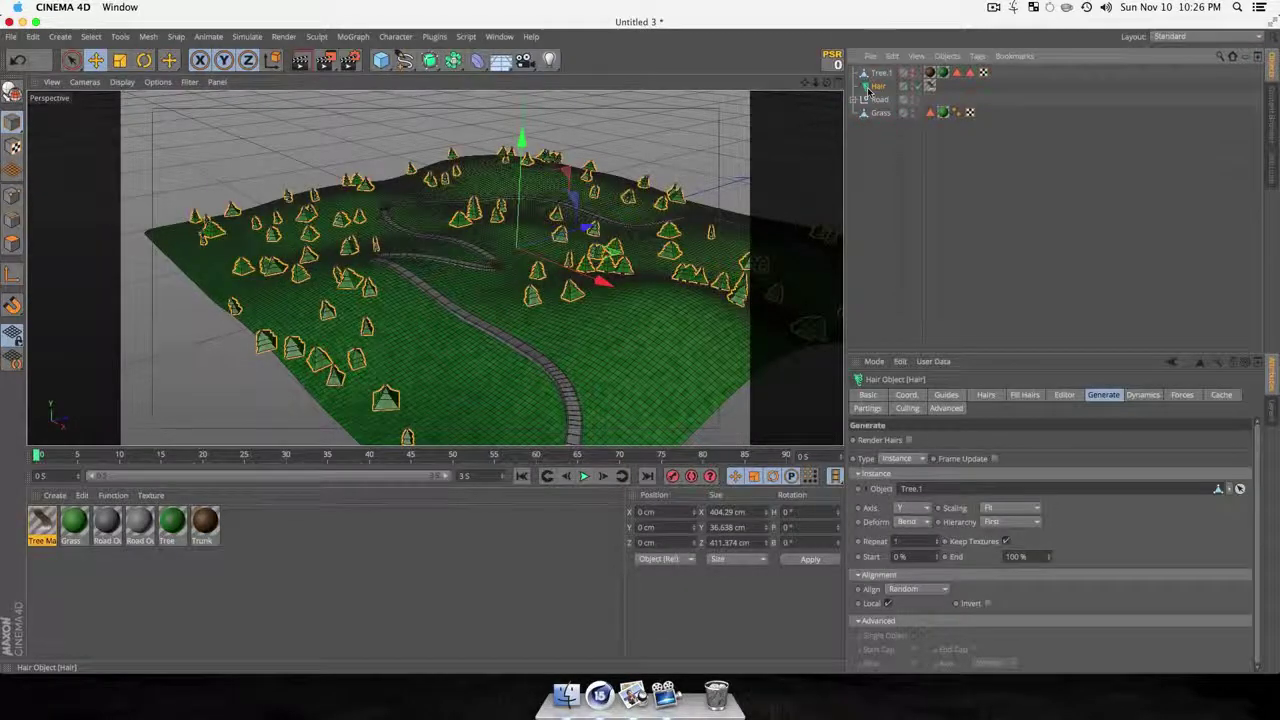
pyautogui.hotkey('shift', 't')
pyautogui.press('Return')
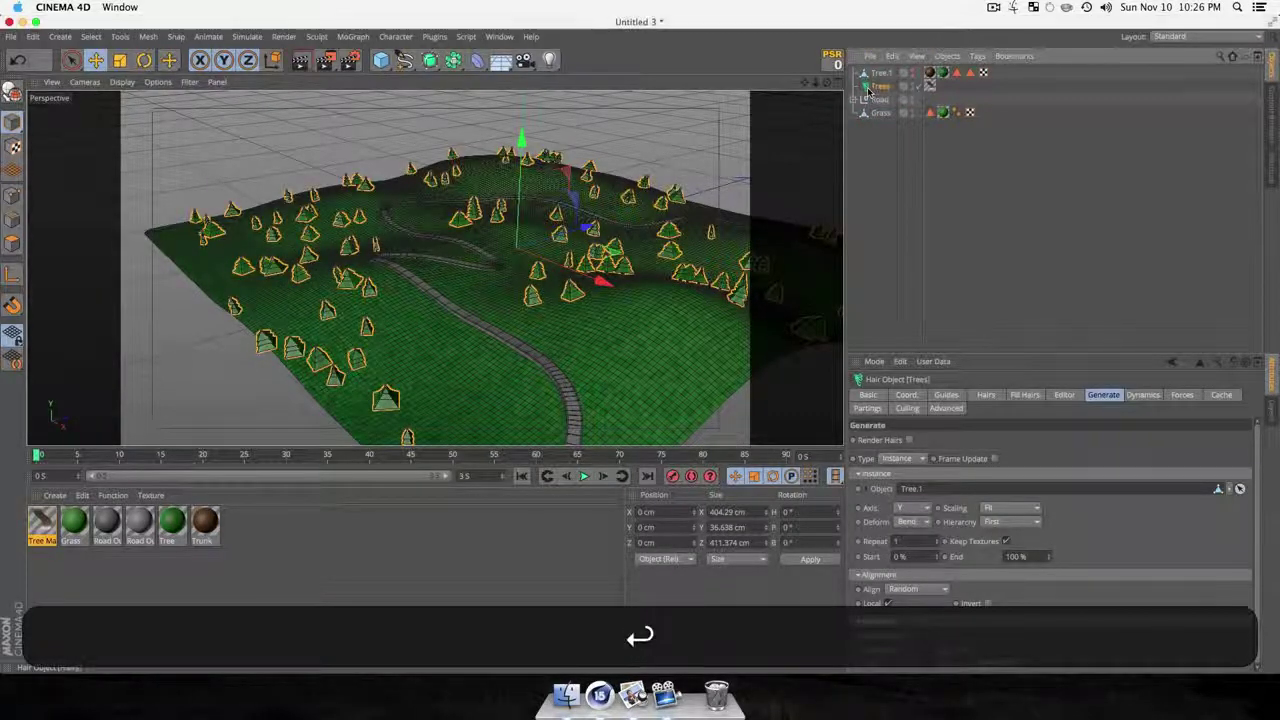
# Raise the guide count of the Trees object to 259.
pyautogui.click(946, 394)
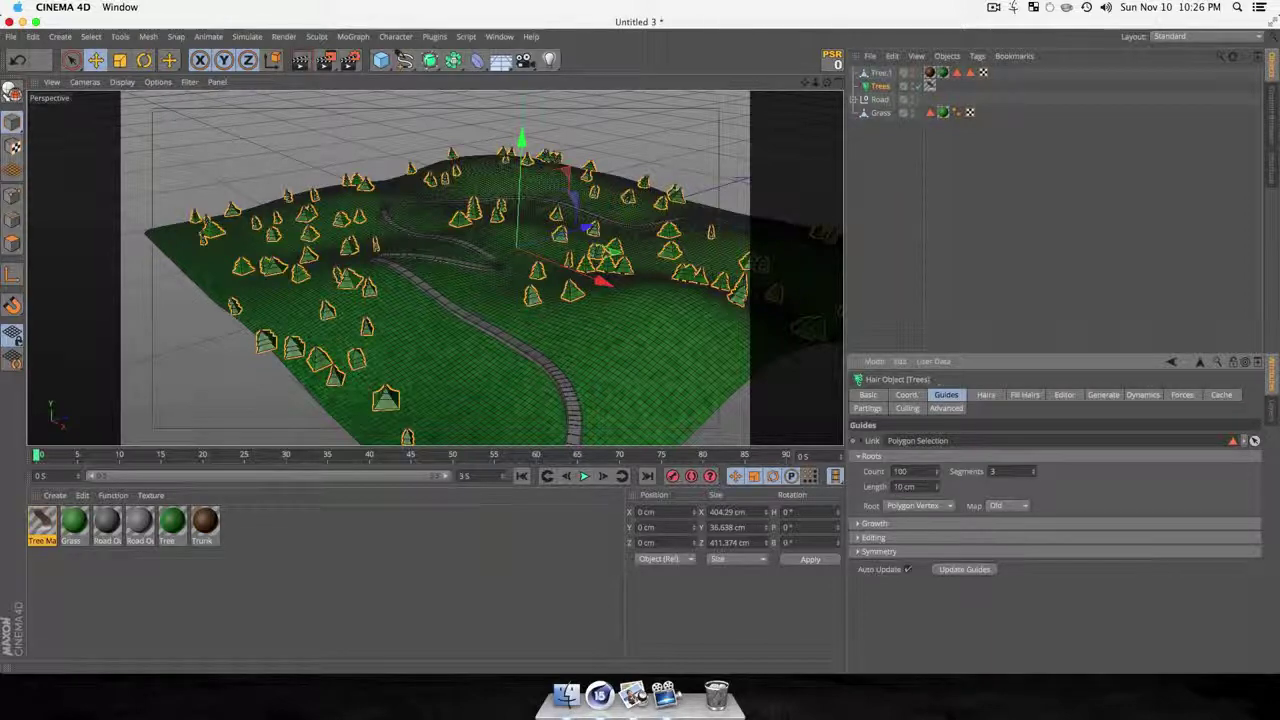
pyautogui.click(985, 395)
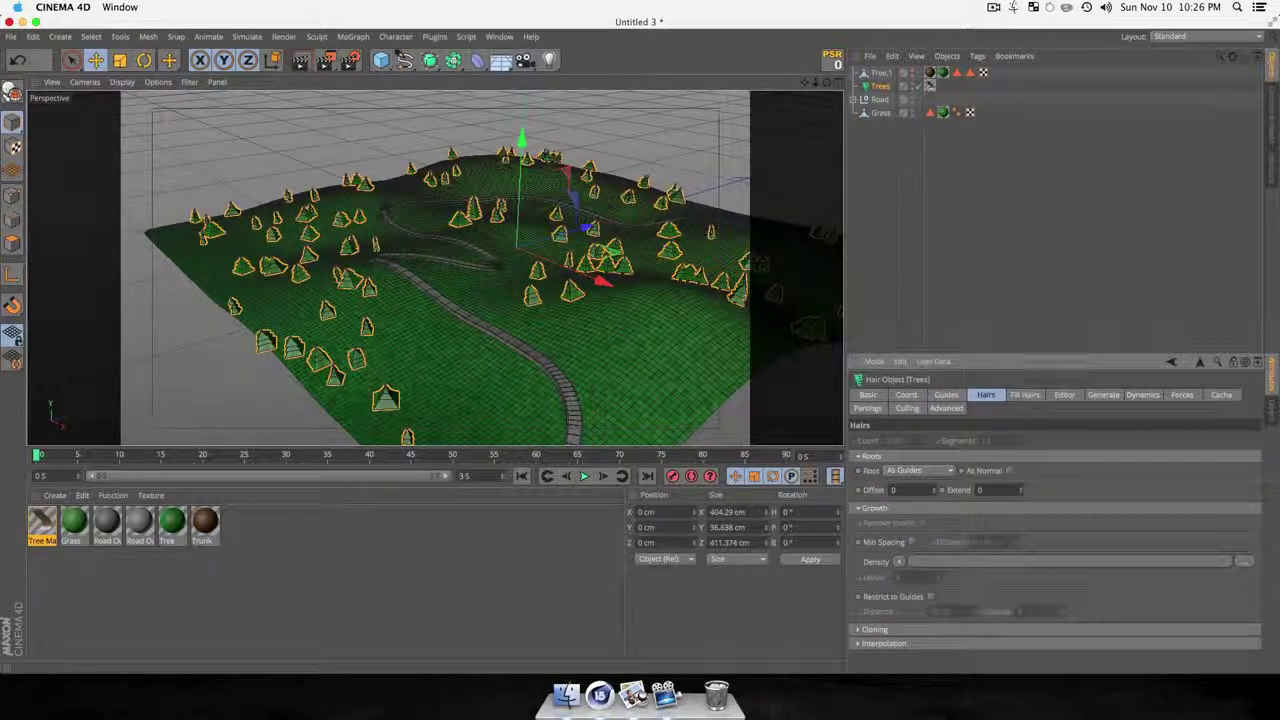
pyautogui.click(962, 395)
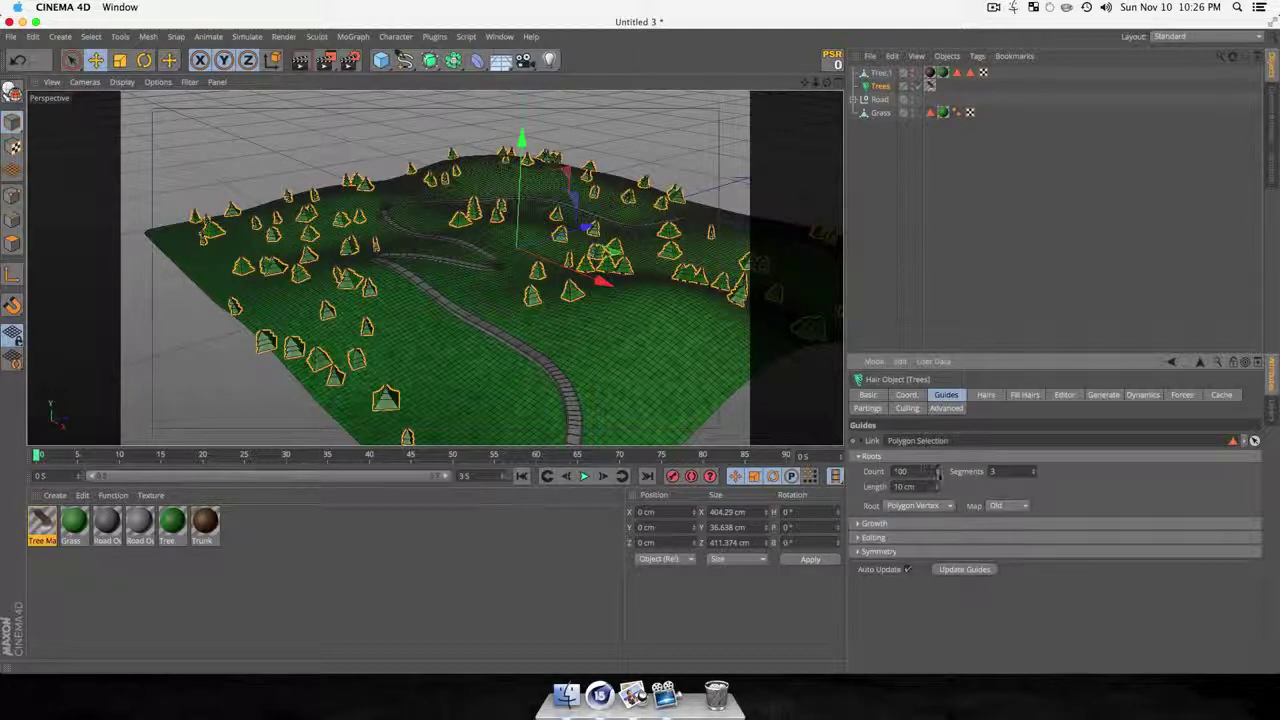
pyautogui.moveTo(937, 477)
pyautogui.mouseDown()
pyautogui.moveTo(937, 497)
pyautogui.moveTo(937, 455)
pyautogui.moveTo(937, 467)
pyautogui.mouseUp()
# Render a preview of the wooded landscape in the viewport to check the tree density.
pyautogui.press('3')
pyautogui.moveTo(563, 290); pyautogui.dragTo(508, 295)
pyautogui.press('3')
pyautogui.press('1')
pyautogui.press('3')
pyautogui.press('1')
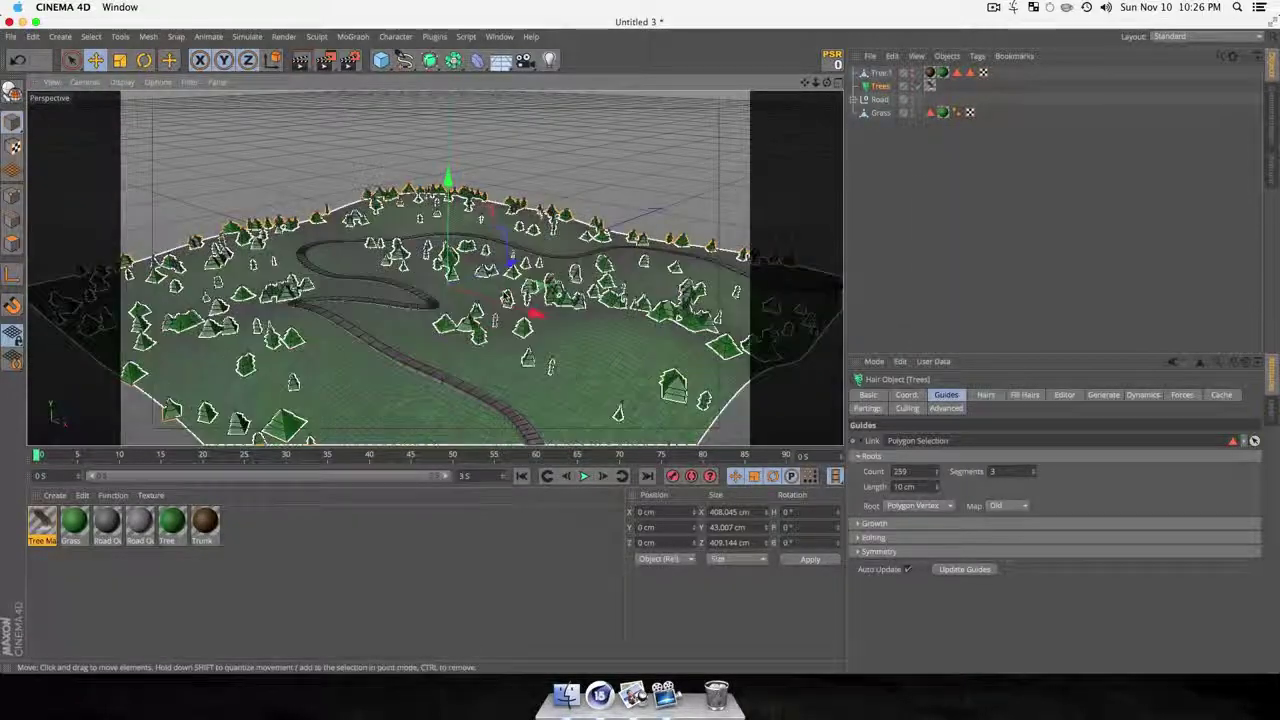
pyautogui.press('super+r')
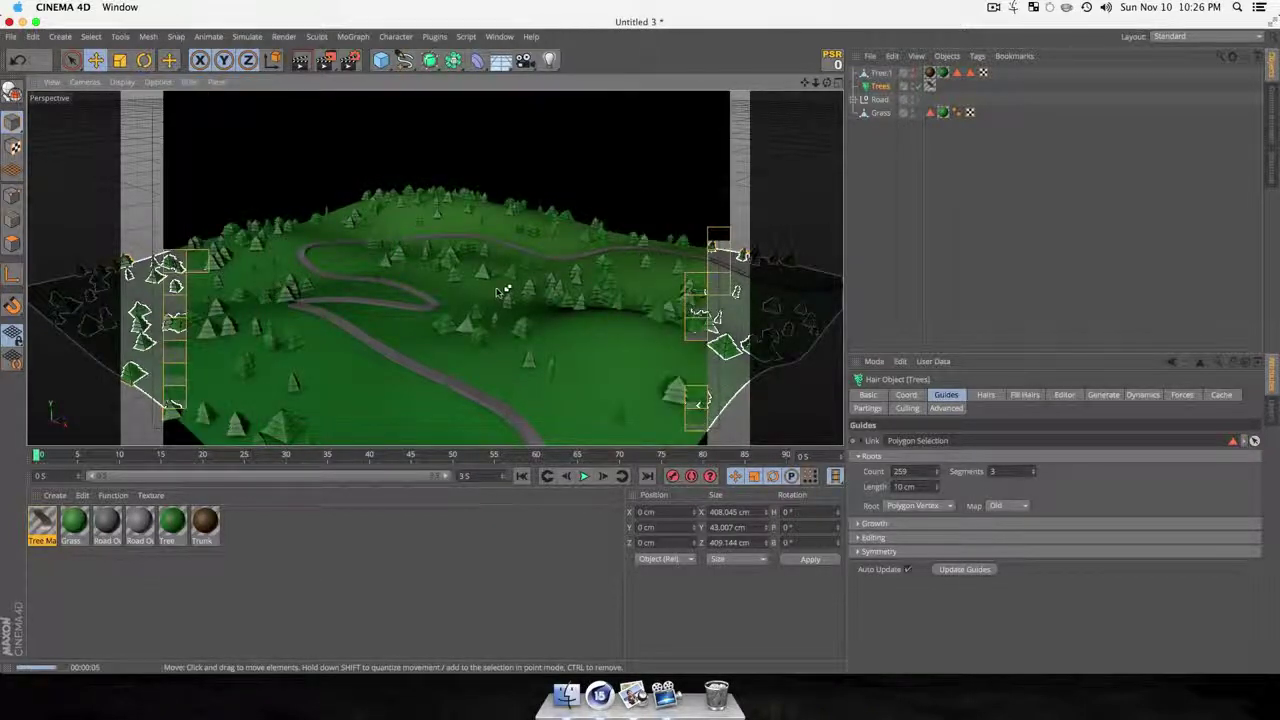
pyautogui.click(858, 190)
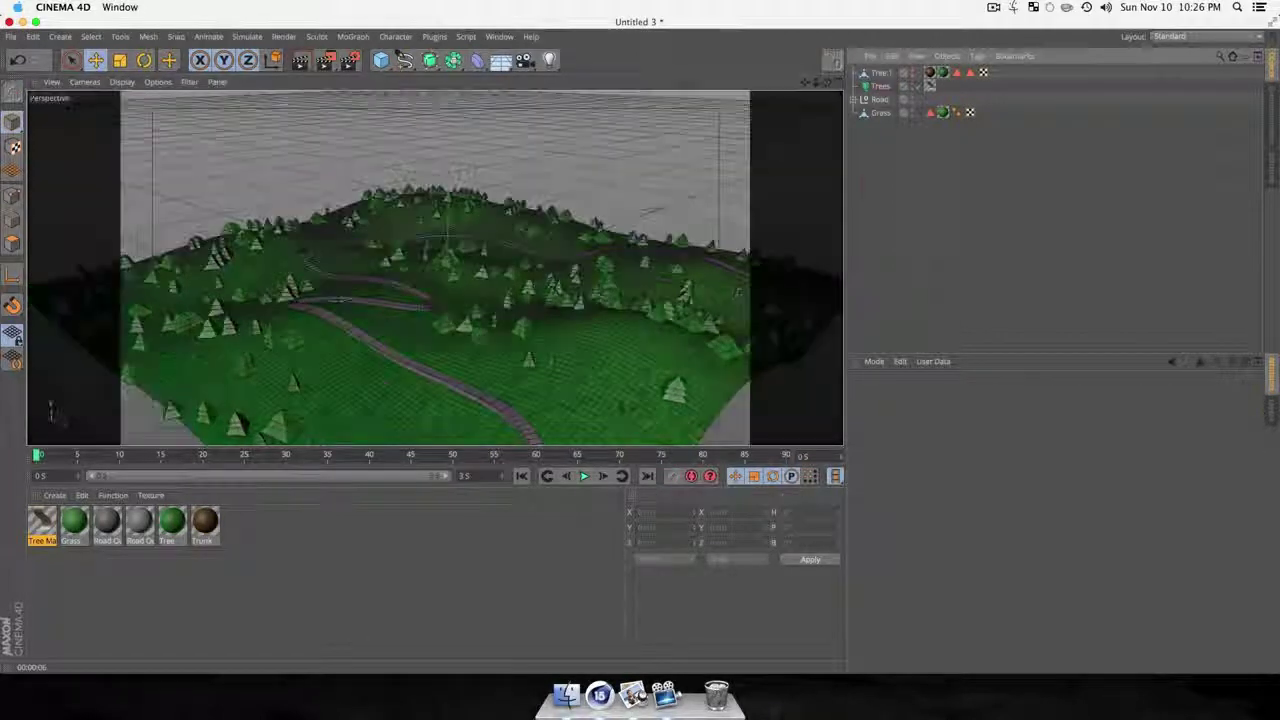
pyautogui.click(957, 74)
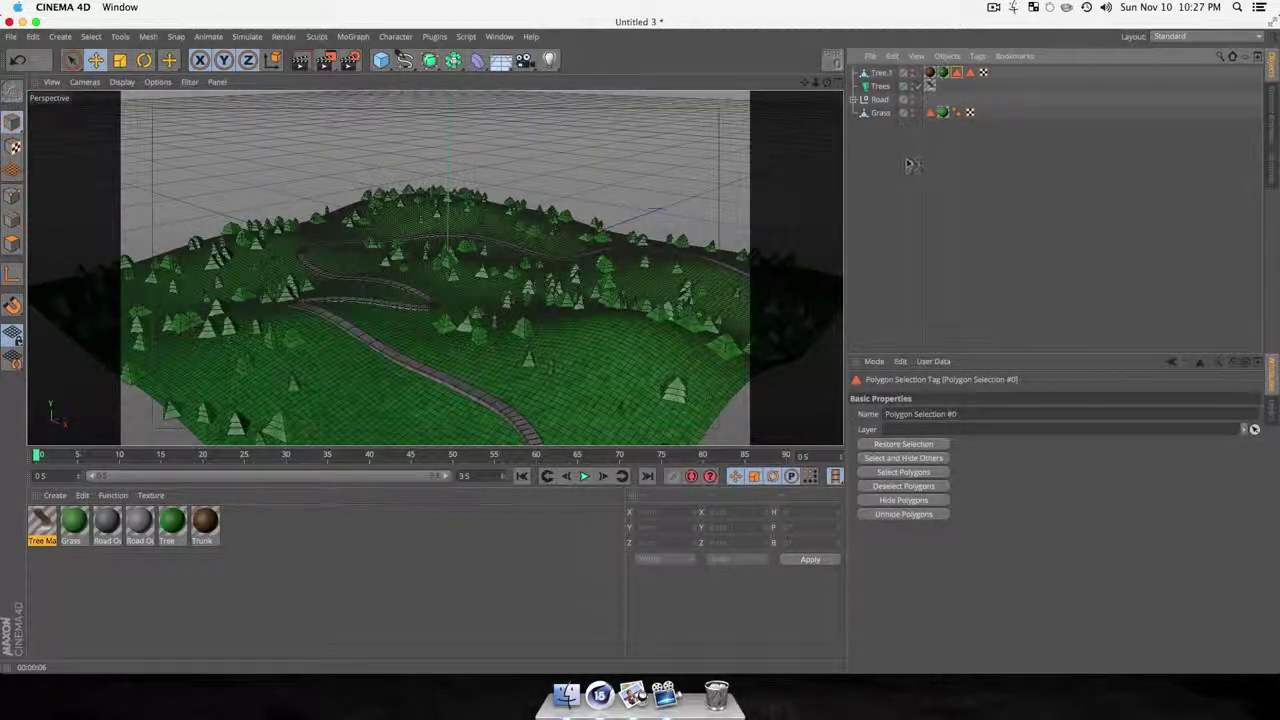
pyautogui.click(883, 145)
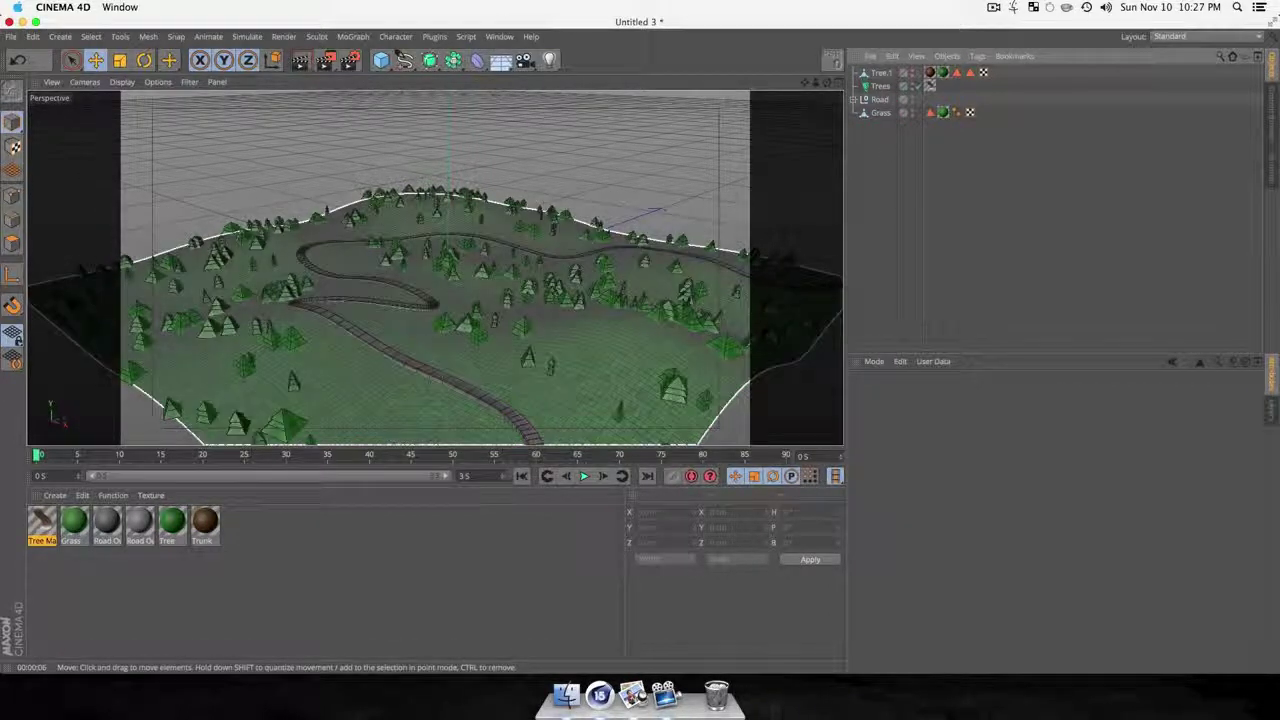
# Add a Landscape object and move it behind the grass terrain to about Z 293 cm.
pyautogui.scroll(-3, 400, 293)
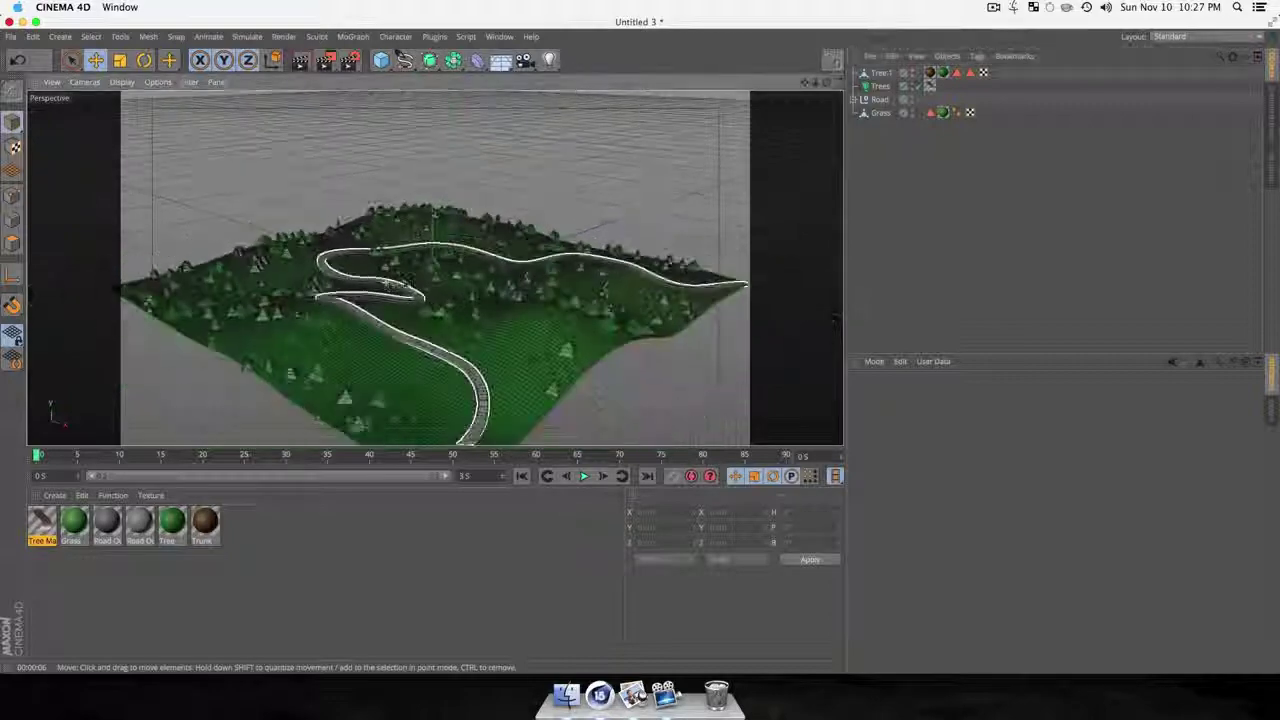
pyautogui.press('3')
pyautogui.moveTo(400, 293)
pyautogui.mouseDown()
pyautogui.moveTo(441, 282)
pyautogui.moveTo(438, 298)
pyautogui.moveTo(440, 270)
pyautogui.moveTo(384, 309)
pyautogui.mouseUp()
pyautogui.scroll(-5, 440, 290)
pyautogui.moveTo(381, 60); pyautogui.dragTo(640, 150)
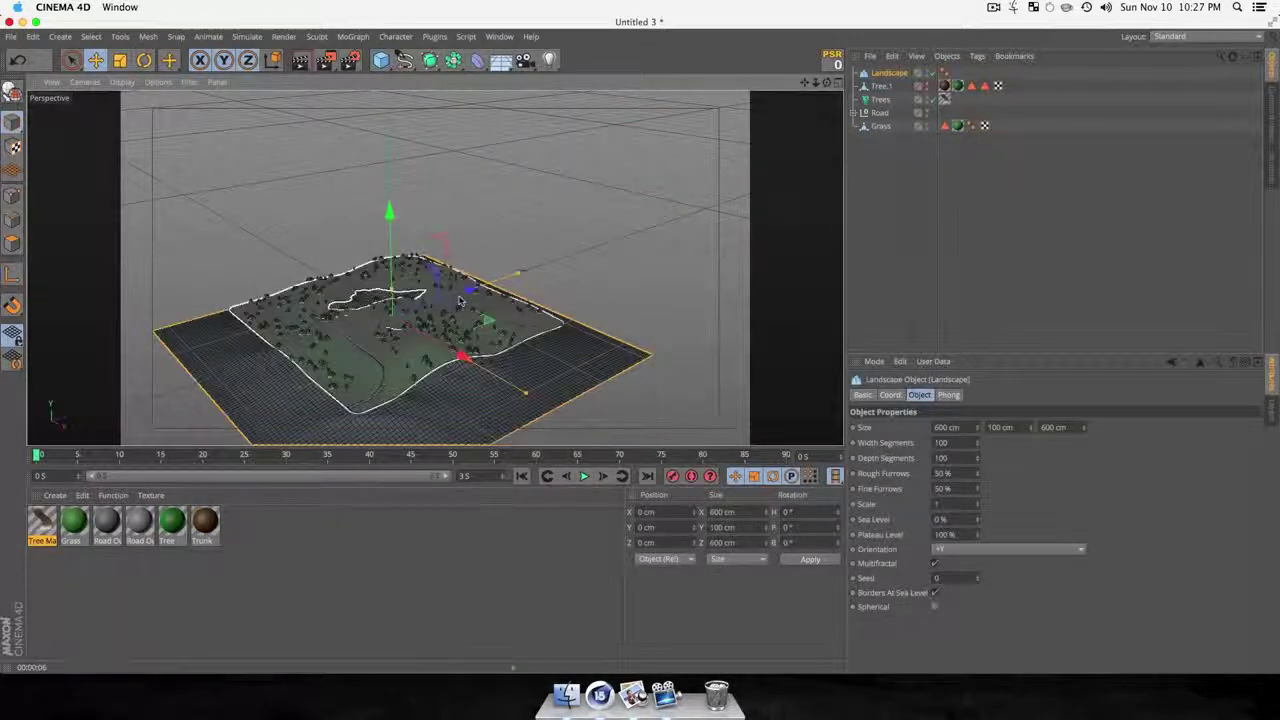
pyautogui.moveTo(470, 293); pyautogui.dragTo(566, 229)
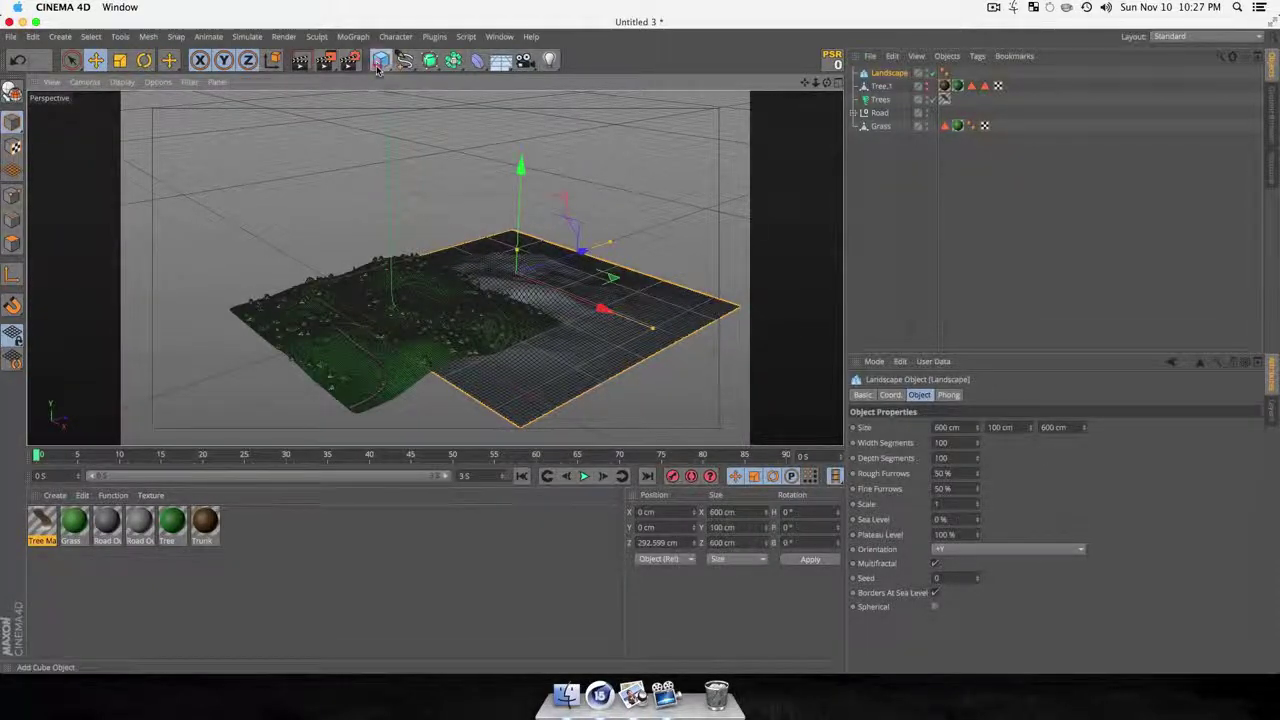
pyautogui.moveTo(383, 59); pyautogui.dragTo(400, 54)
pyautogui.click(664, 150)
pyautogui.moveTo(613, 150); pyautogui.dragTo(685, 202)
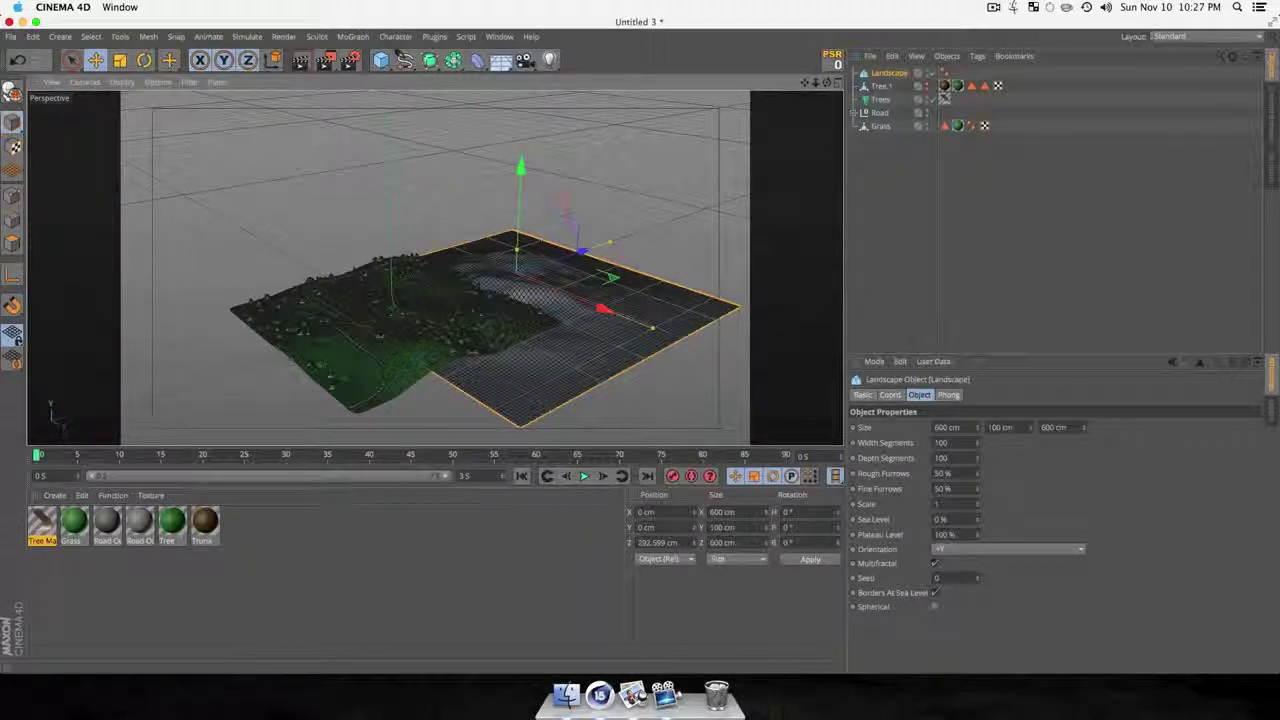
# Set the Landscape's height to 343.5 cm and place it behind the hills at about X -55, Y 82, Z 396 cm.
pyautogui.moveTo(1033, 427); pyautogui.dragTo(1033, 310)
pyautogui.moveTo(521, 178); pyautogui.dragTo(523, 127)
pyautogui.moveTo(581, 212); pyautogui.dragTo(616, 197)
pyautogui.moveTo(655, 256); pyautogui.dragTo(628, 246)
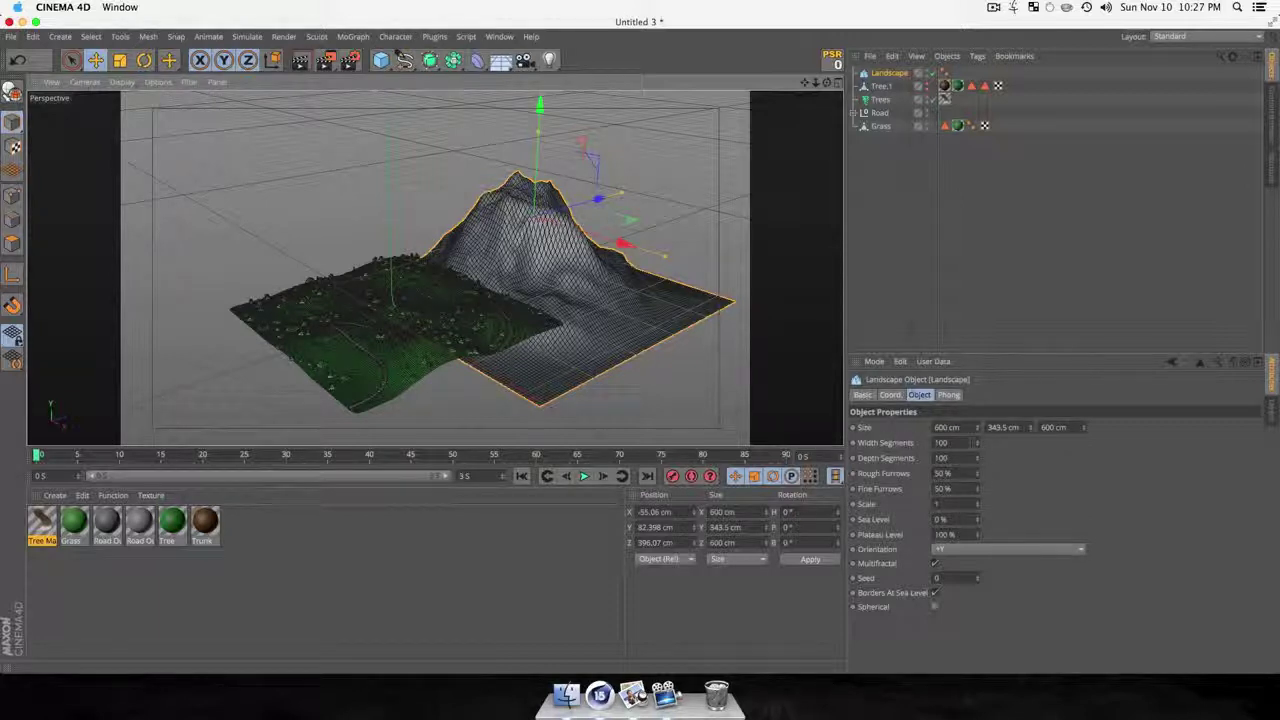
# Set the Landscape to 20 width and 24 depth segments, with rough and fine furrows at 100%.
pyautogui.moveTo(977, 442); pyautogui.dragTo(977, 451)
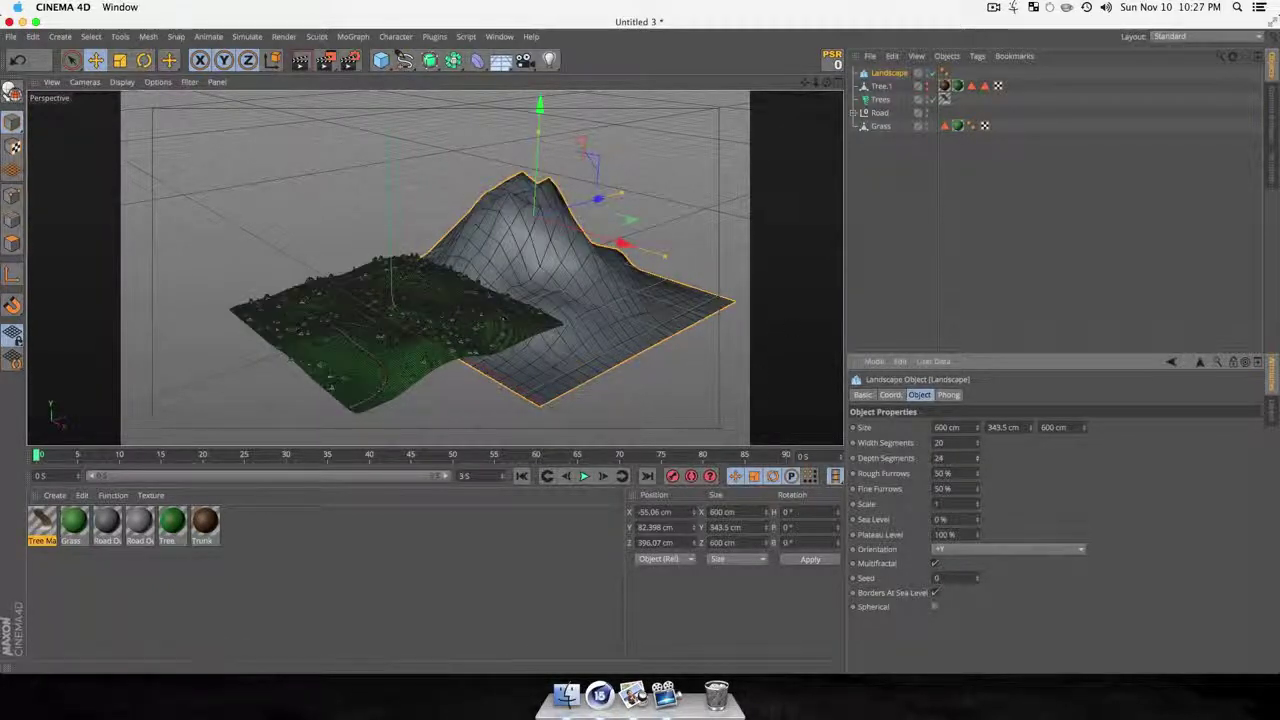
pyautogui.press('3')
pyautogui.moveTo(431, 305); pyautogui.dragTo(456, 93)
pyautogui.press('3')
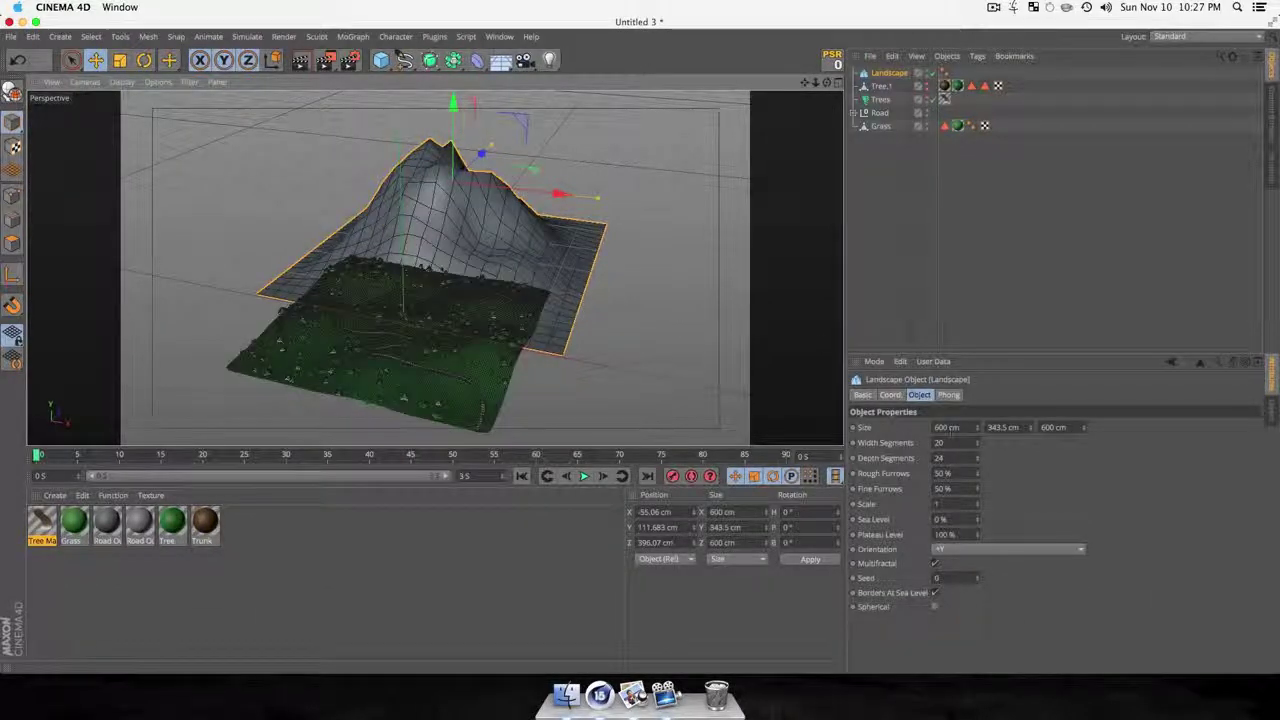
pyautogui.moveTo(977, 475); pyautogui.dragTo(985, 510)
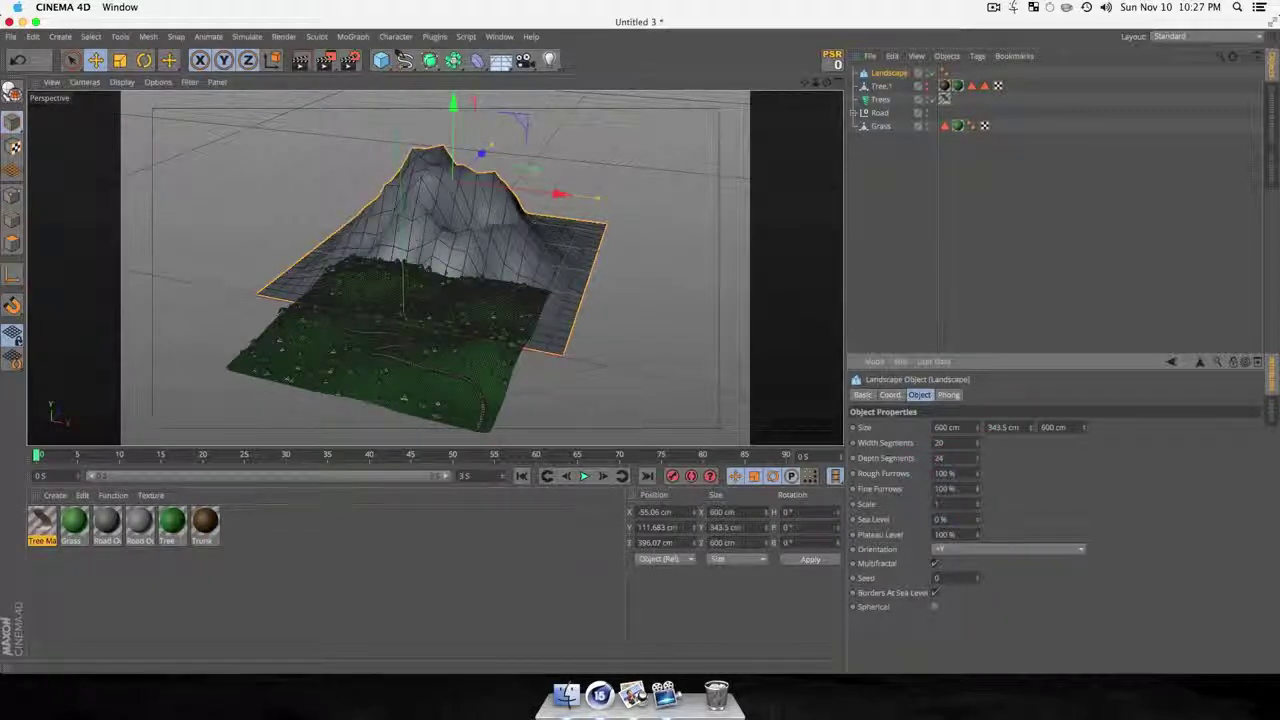
# Duplicate the mountain to about X -324, Z 285 cm, and set the copy's size to 430 x 524.5 x 758 cm.
pyautogui.press('3')
pyautogui.moveTo(540, 348); pyautogui.dragTo(663, 300)
pyautogui.press('3')
pyautogui.keyDown('super'); pyautogui.moveTo(617, 342); pyautogui.dragTo(579, 295); pyautogui.keyUp('super')
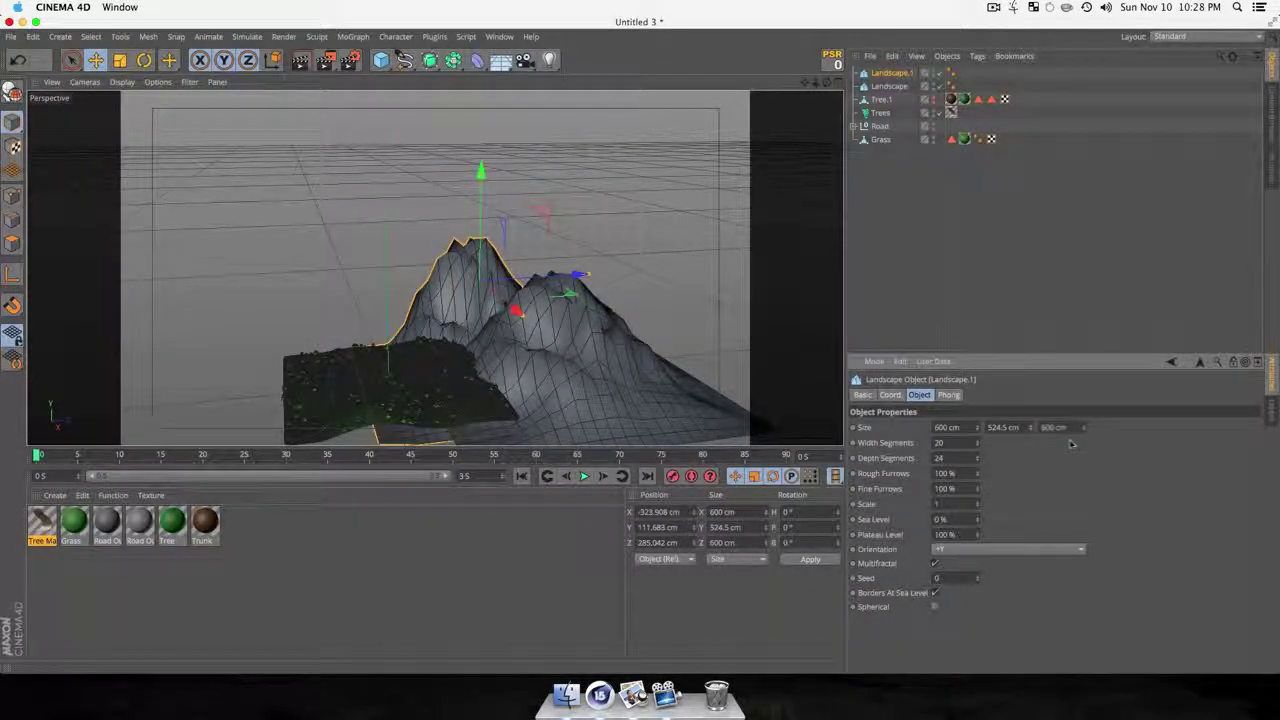
pyautogui.moveTo(1083, 427); pyautogui.dragTo(1083, 397)
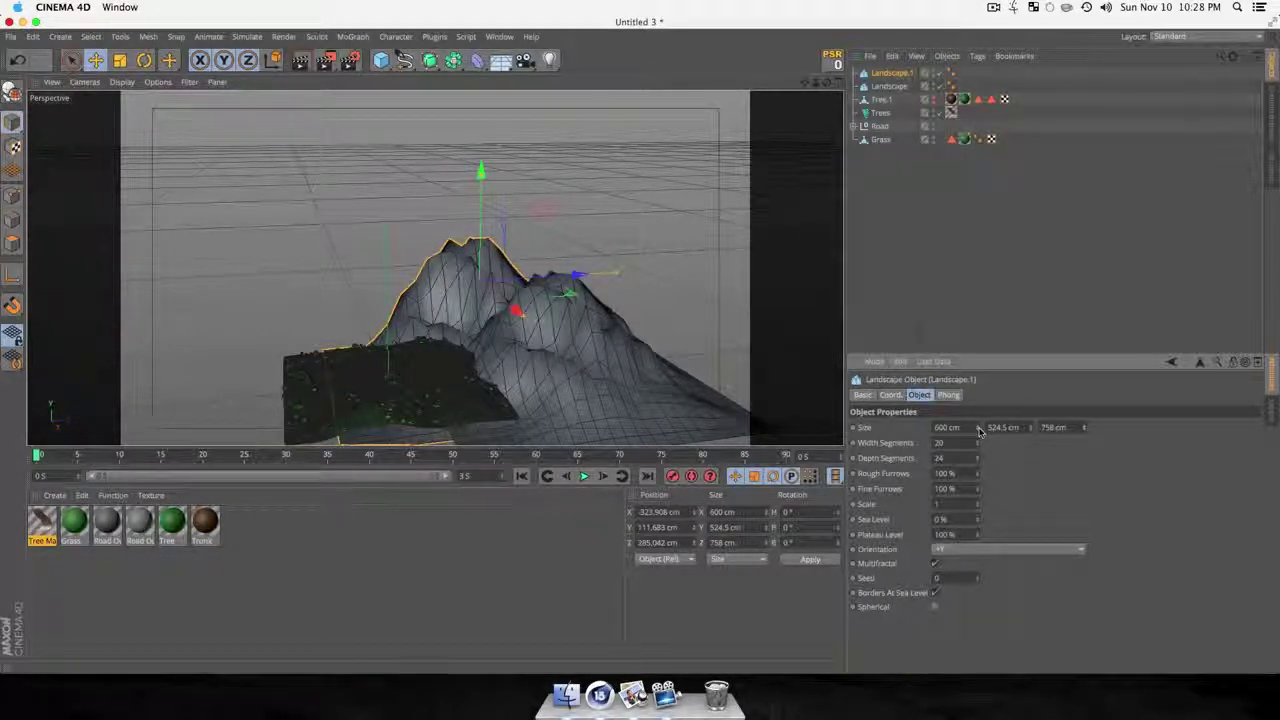
pyautogui.moveTo(977, 427); pyautogui.dragTo(977, 421)
# Duplicate the second mountain, rotate the copy to a heading of -60°, and place it at about X -117, Z 627 cm.
pyautogui.press('3')
pyautogui.moveTo(302, 348); pyautogui.dragTo(455, 425)
pyautogui.keyDown('super'); pyautogui.moveTo(448, 164); pyautogui.dragTo(485, 123); pyautogui.keyUp('super')
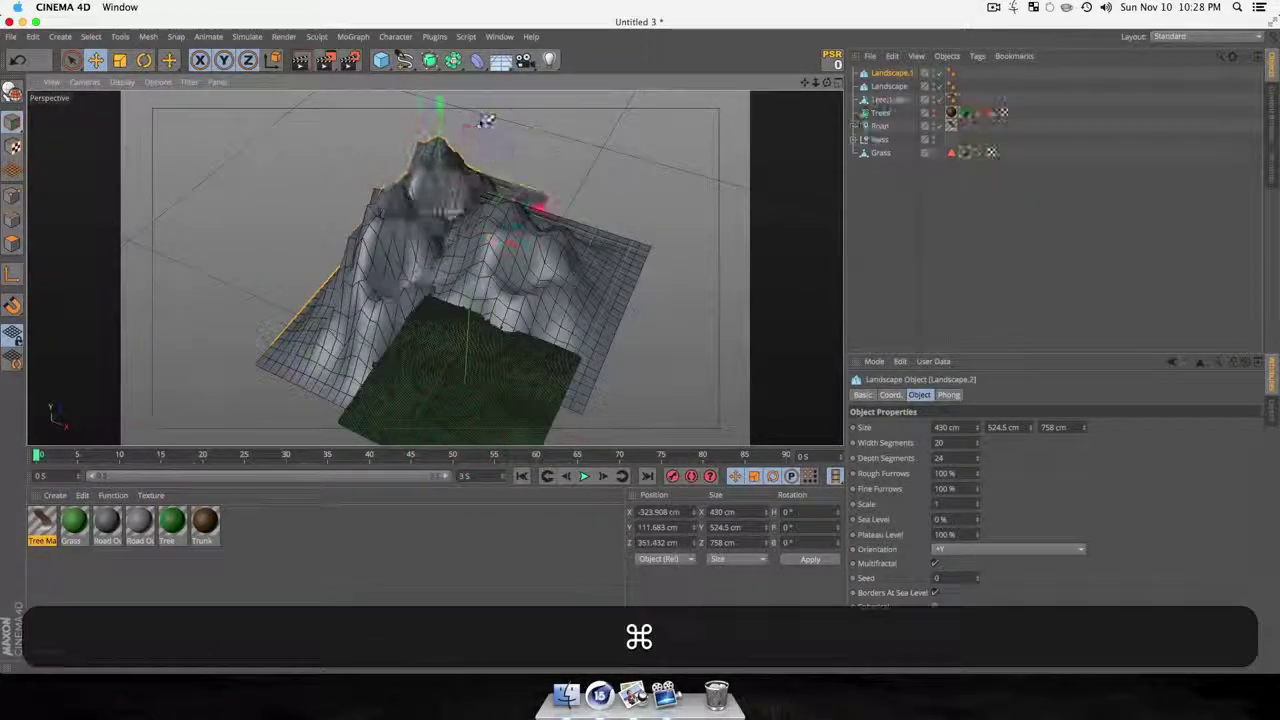
pyautogui.press('super+e')
pyautogui.press('r')
pyautogui.moveTo(498, 175); pyautogui.dragTo(622, 216)
pyautogui.press('e')
# Increase the third mountain's height to 740.5 cm and raise it to about Y 171 cm.
pyautogui.click(888, 73)
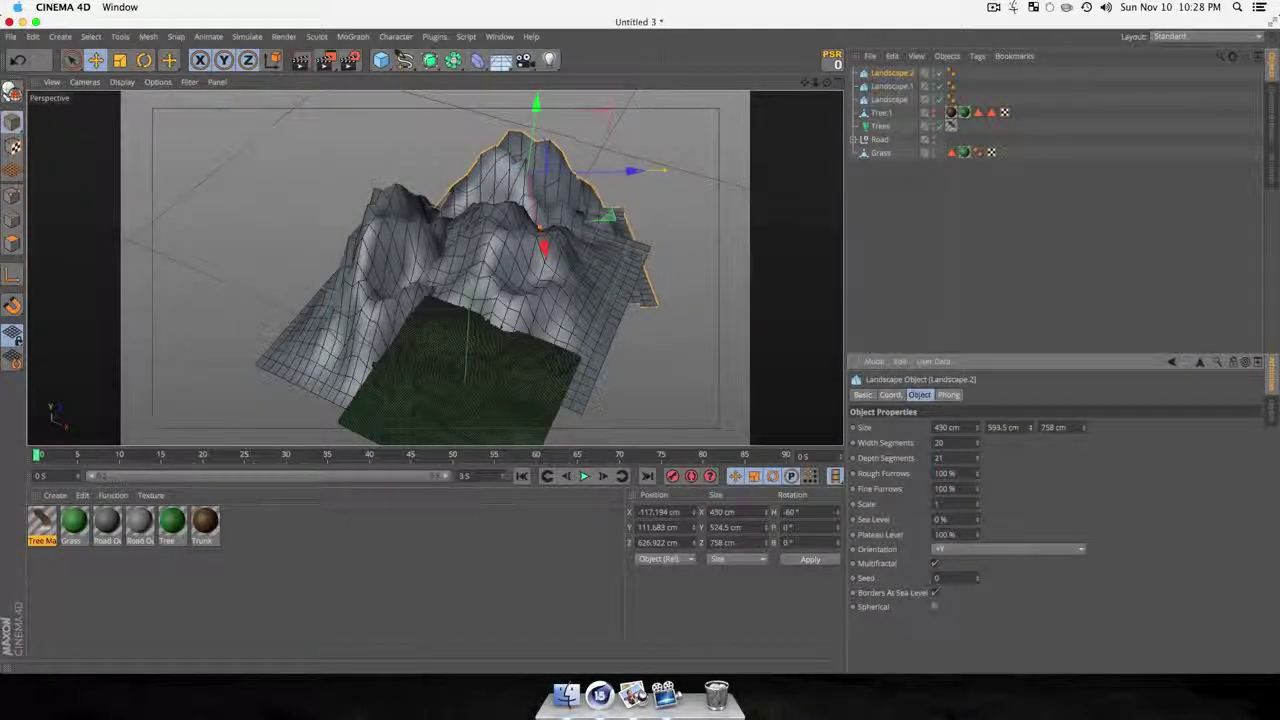
pyautogui.press('e')
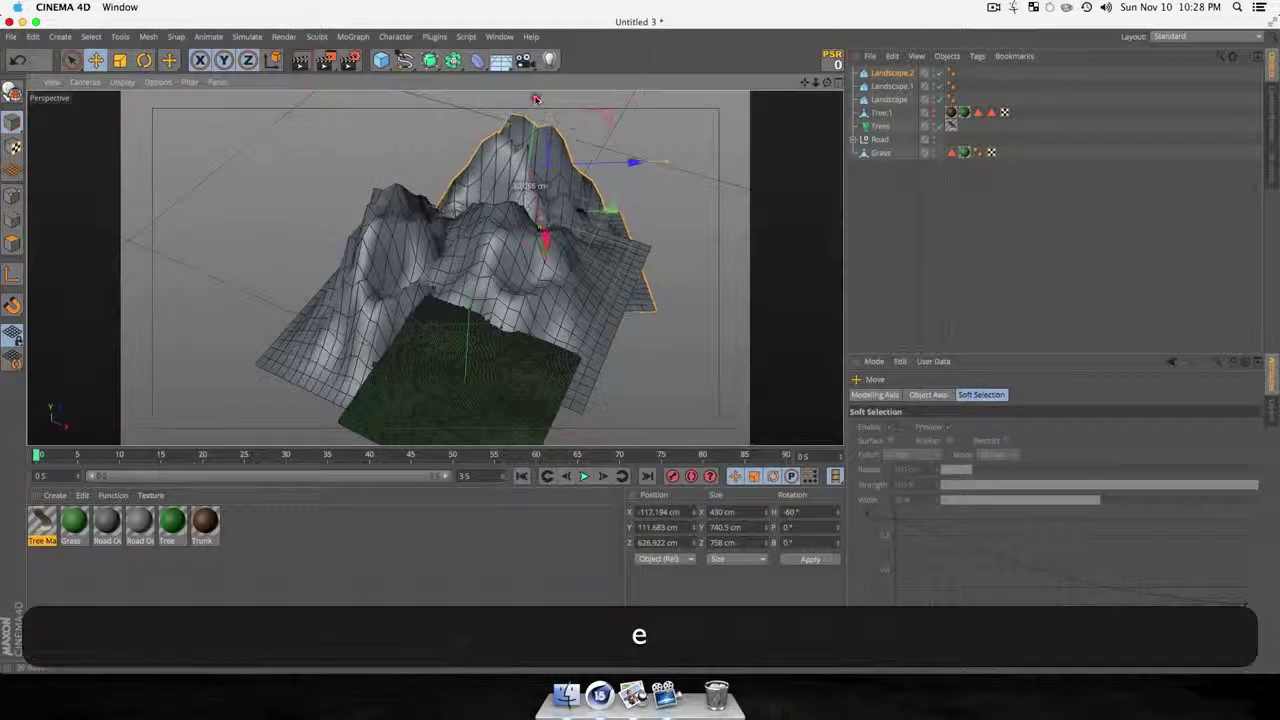
pyautogui.moveTo(536, 104); pyautogui.dragTo(536, 84)
# Duplicate the tallest mountain to about X -361, Z 486 cm and rotate the copy to a heading of -190°.
pyautogui.press('3')
pyautogui.moveTo(520, 222); pyautogui.dragTo(562, 167)
pyautogui.keyDown('super'); pyautogui.moveTo(640, 174); pyautogui.dragTo(534, 174); pyautogui.keyUp('super')
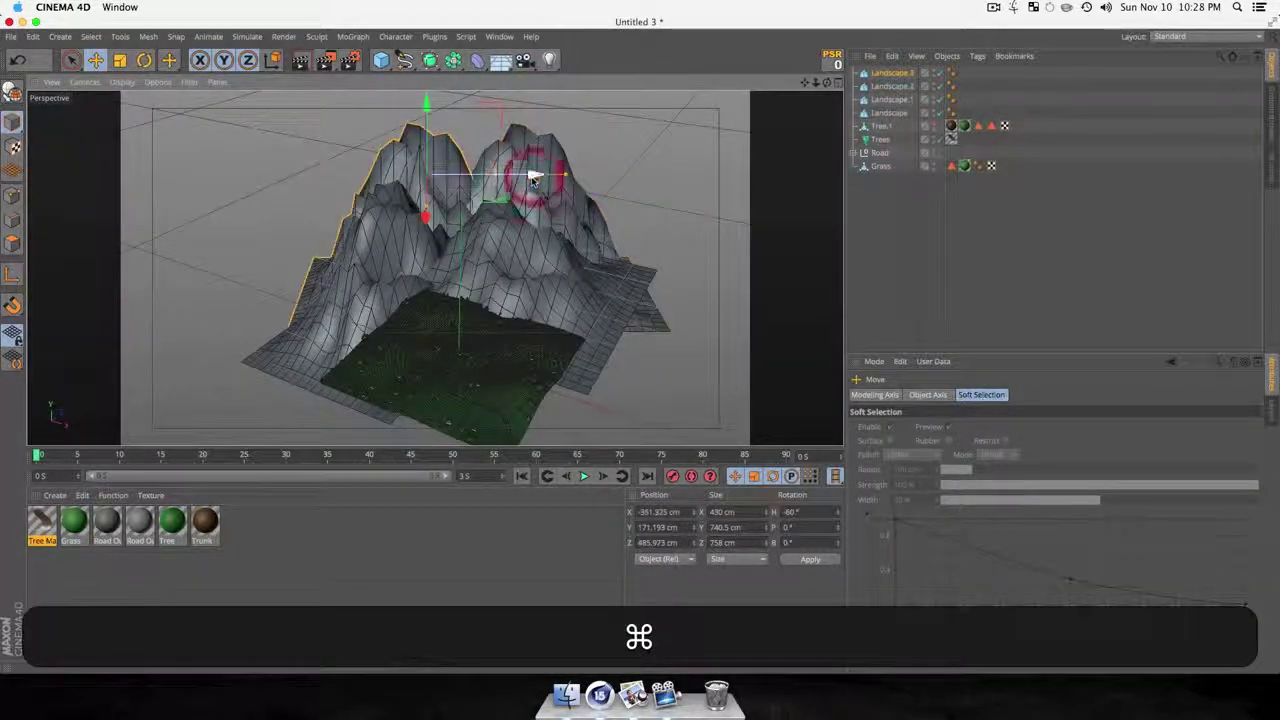
pyautogui.press('r')
pyautogui.press('r')
pyautogui.moveTo(457, 200); pyautogui.dragTo(140, 146)
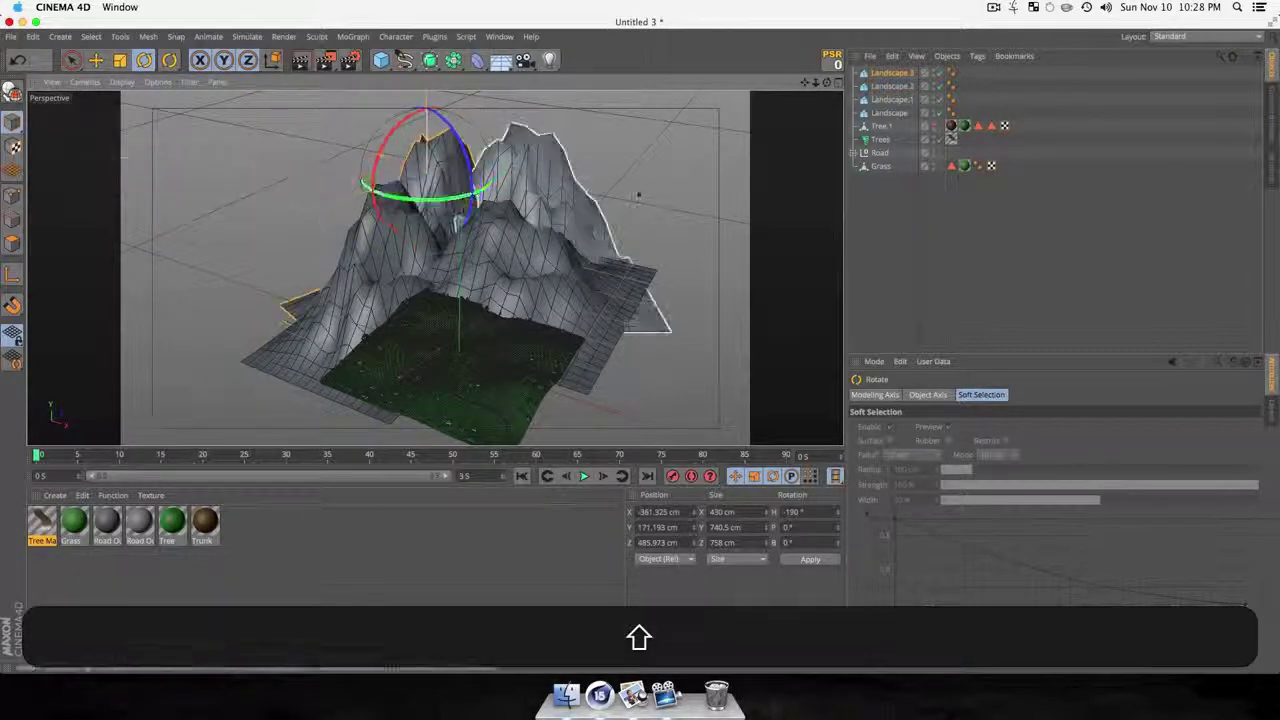
# Turn the newest mountain copy to a heading of -200° and lower it to about Y 102 cm.
pyautogui.press('e')
pyautogui.moveTo(427, 105); pyautogui.dragTo(427, 130)
pyautogui.press('3')
pyautogui.moveTo(526, 254); pyautogui.dragTo(490, 192)
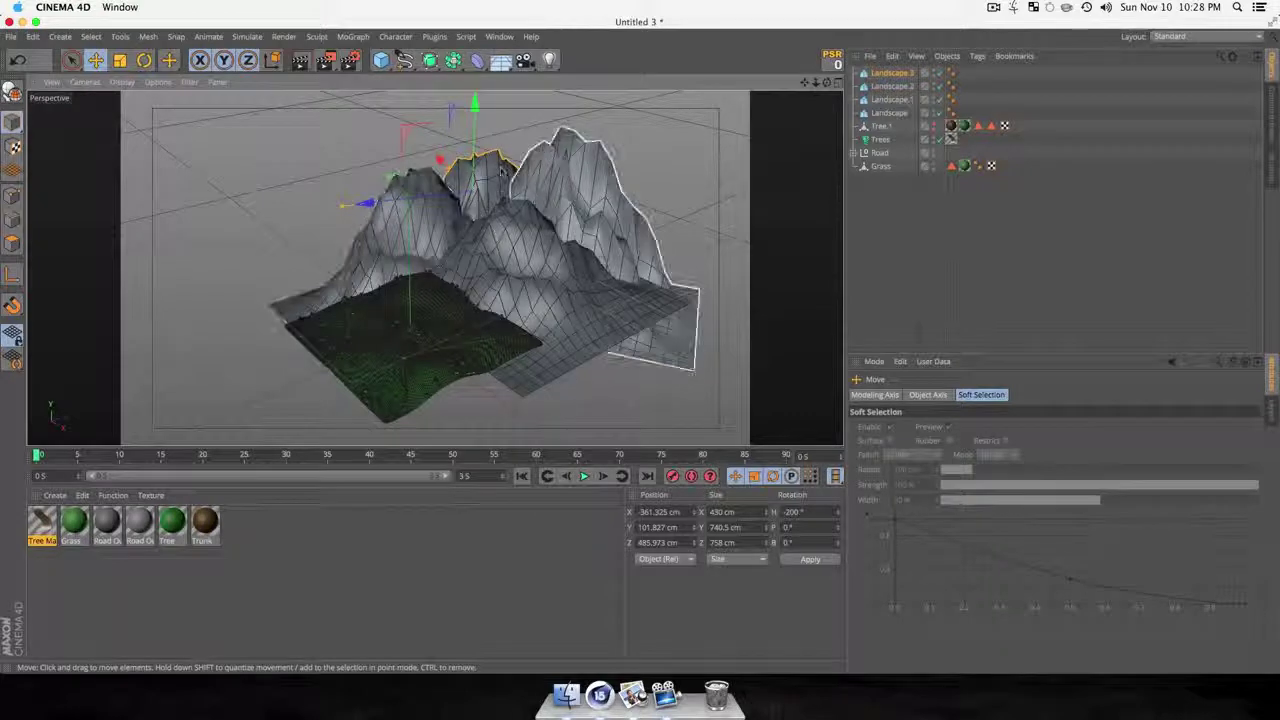
# Try removing the Phong tags from all four mountain landscapes and undo the removal.
pyautogui.click(952, 113)
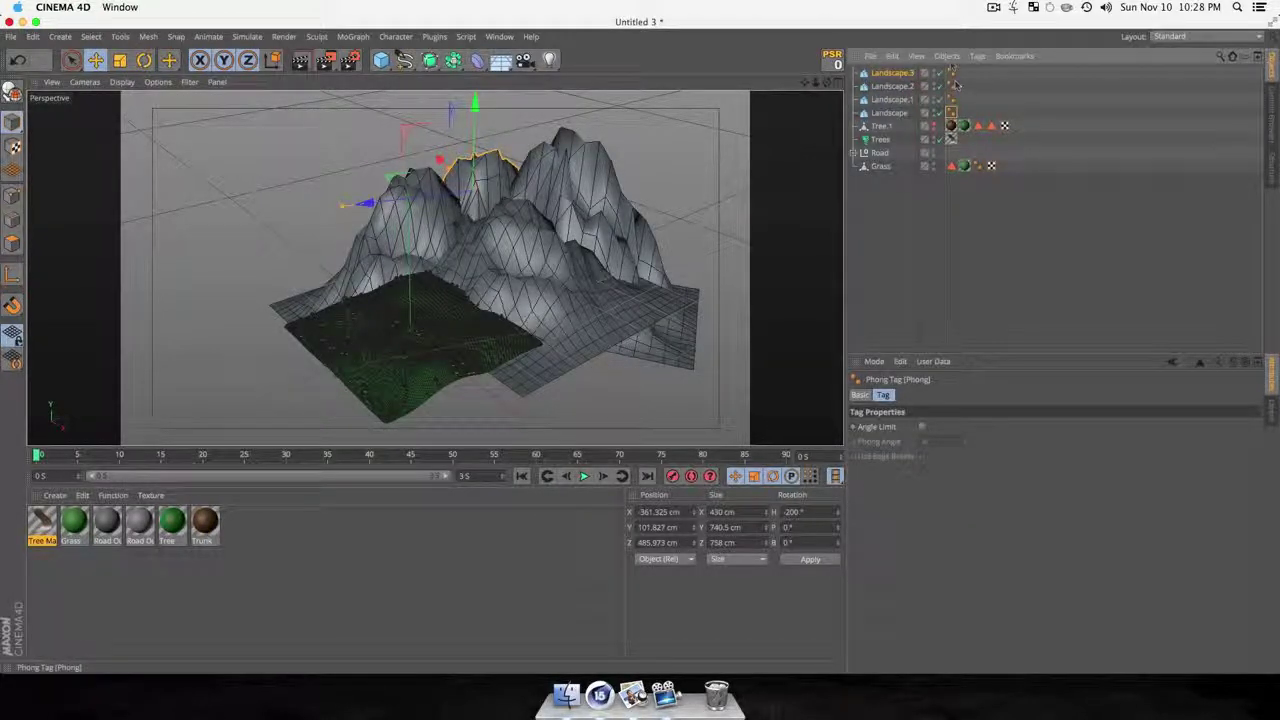
pyautogui.keyDown('shift'); pyautogui.click(951, 73); pyautogui.keyUp('shift')
pyautogui.press('BackSpace')
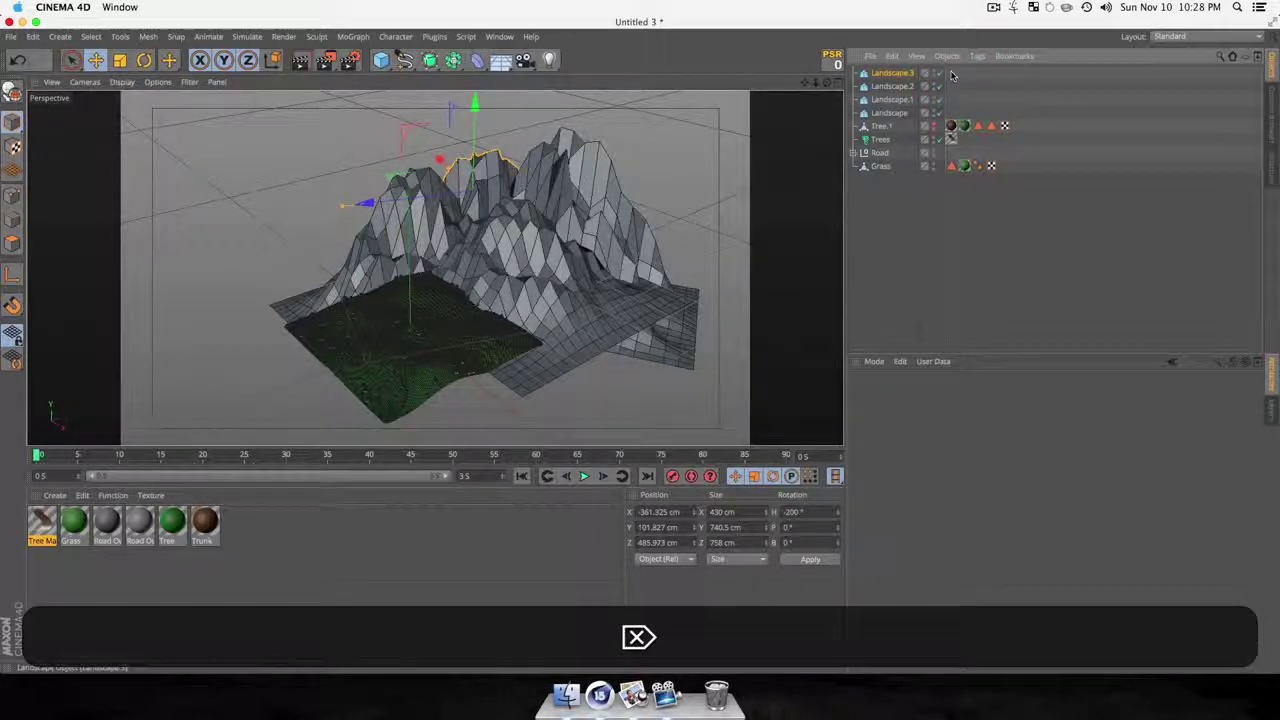
pyautogui.press('super+z')
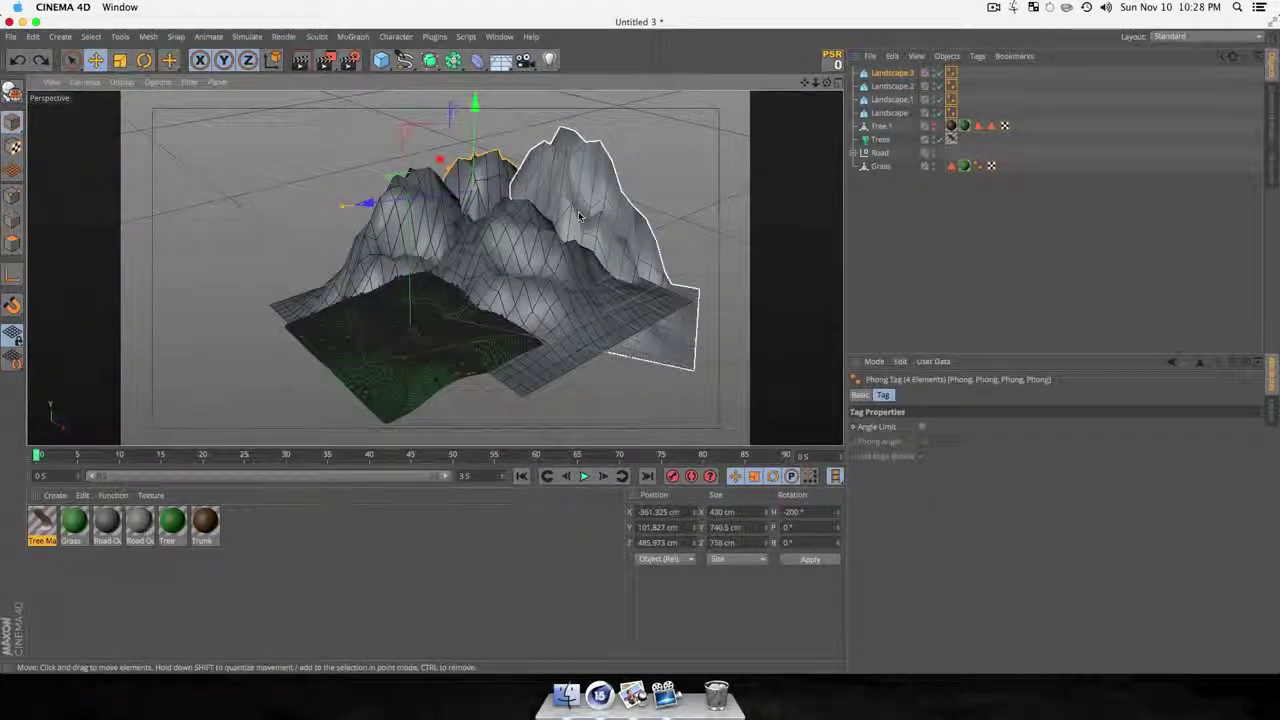
# Render the view to preview the mountains with their smooth shading.
pyautogui.press('super+r')
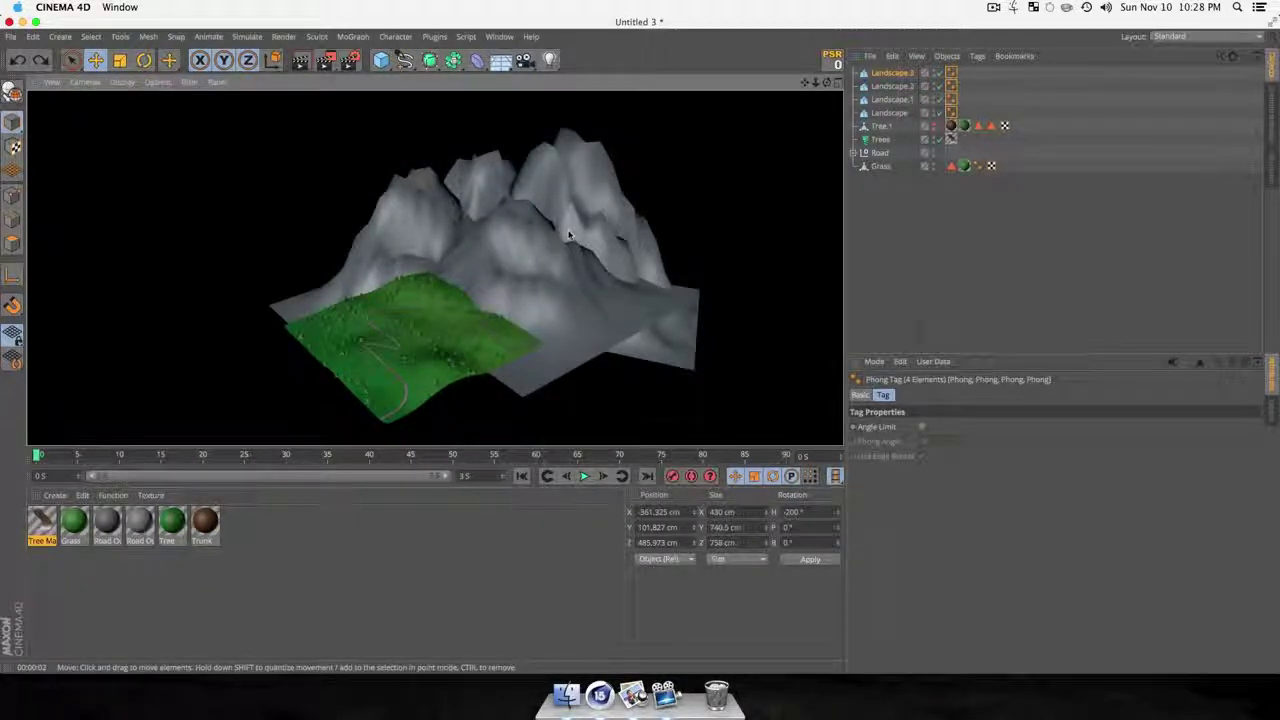
pyautogui.click(320, 194)
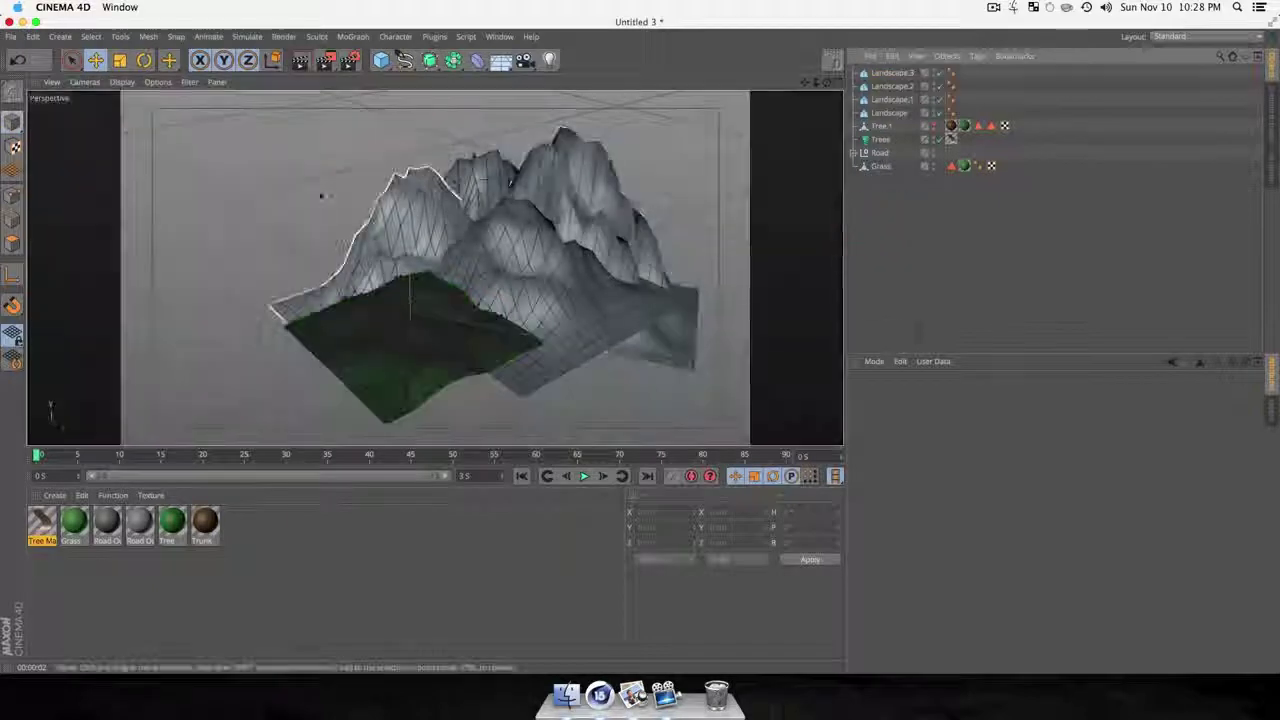
pyautogui.click(123, 81)
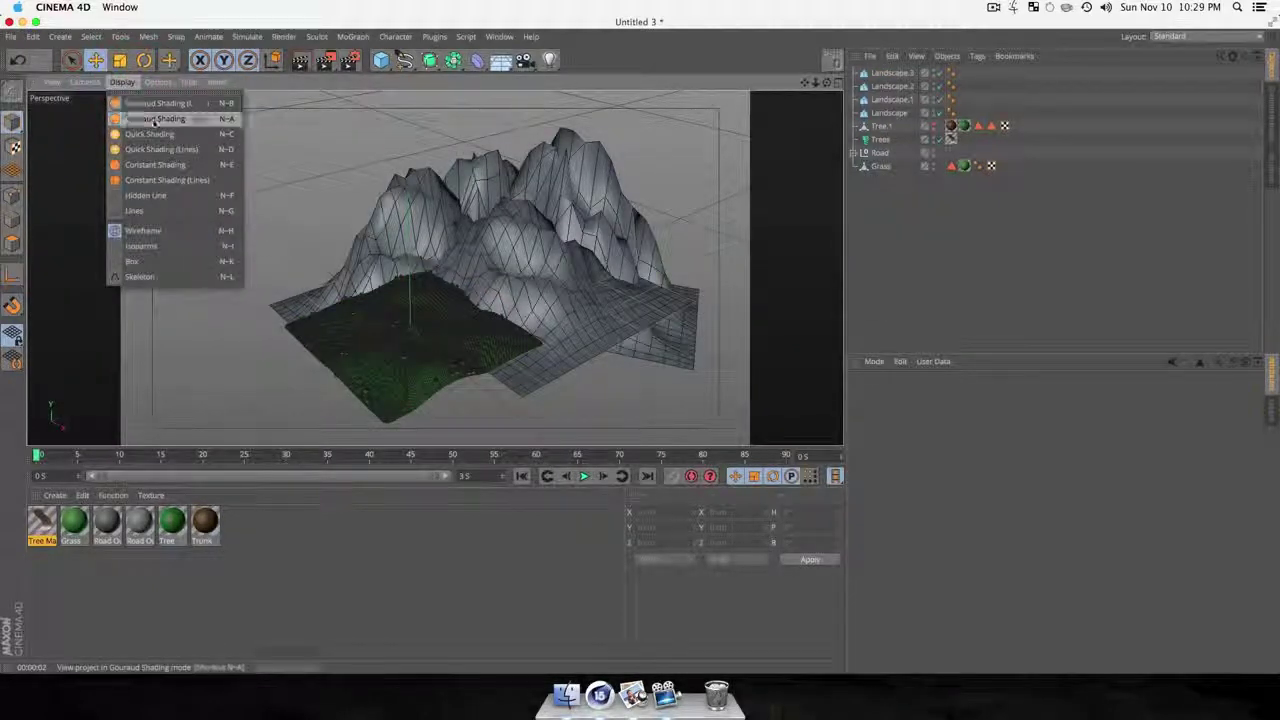
pyautogui.click(175, 119)
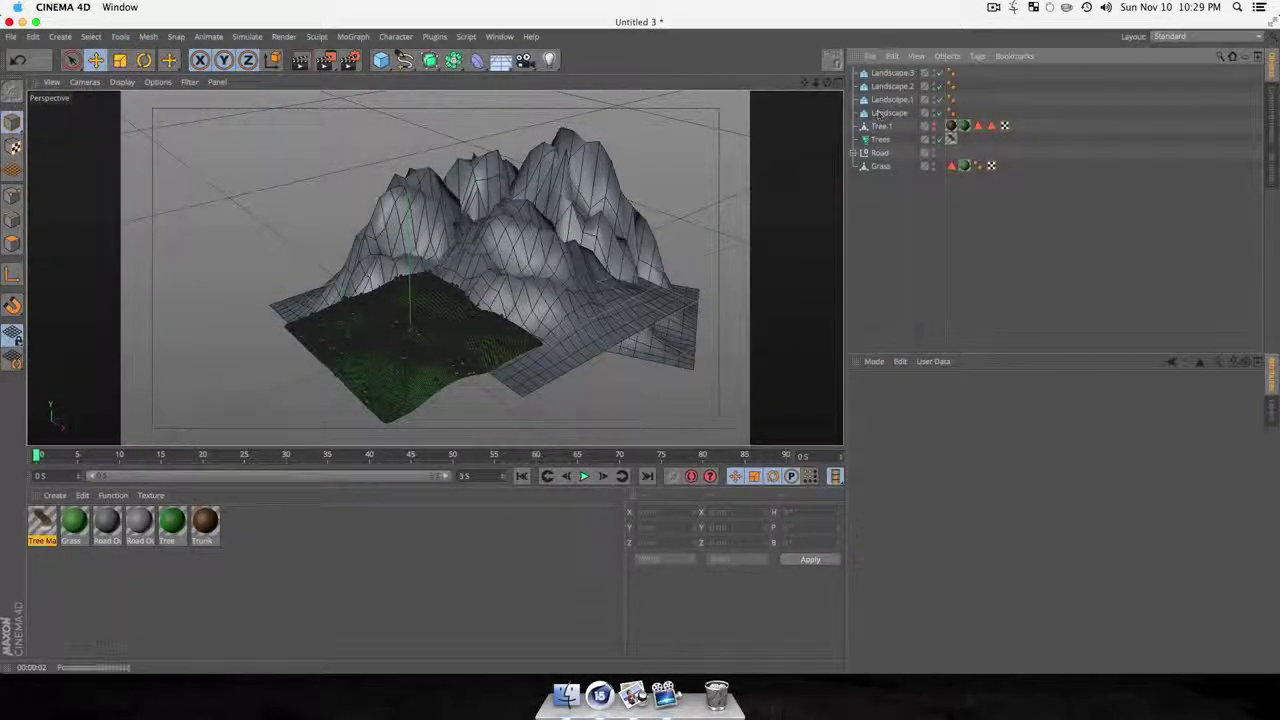
pyautogui.press('super+r')
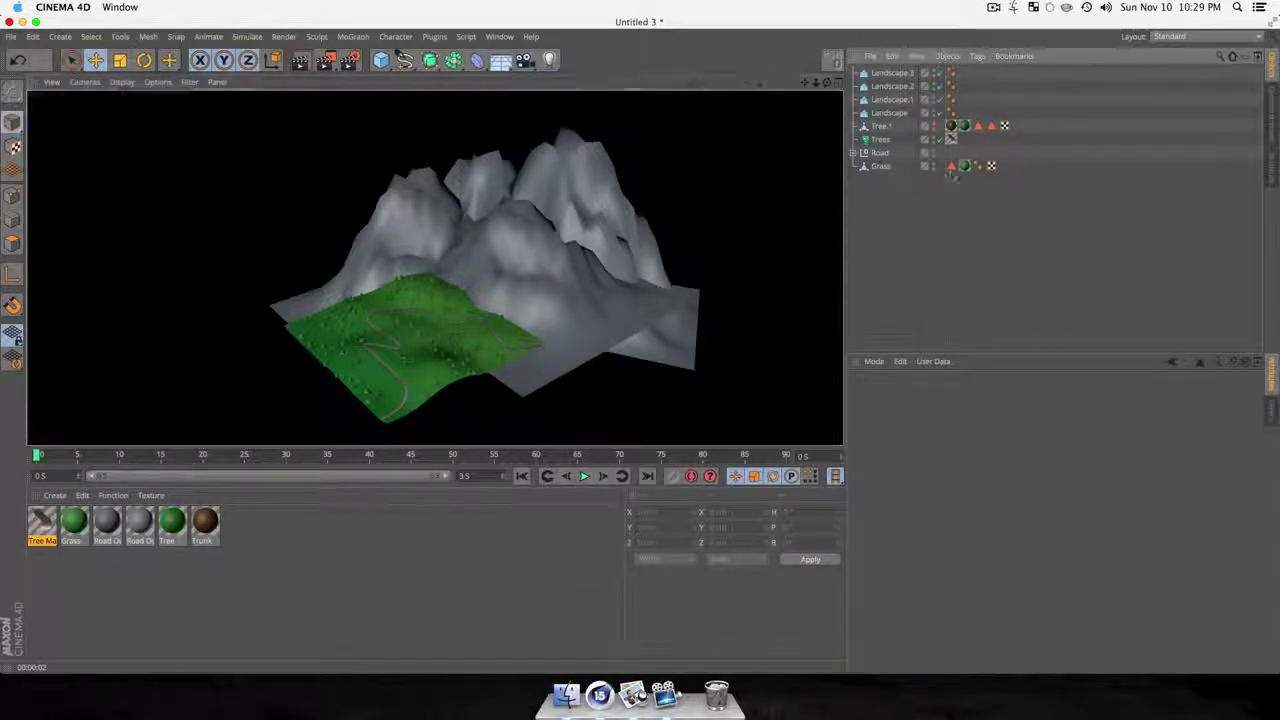
# Delete the Phong tags of all four mountain landscapes and render the view to check the faceted look.
pyautogui.click(930, 188)
pyautogui.keyDown('shift'); pyautogui.click(951, 99); pyautogui.keyUp('shift')
pyautogui.keyDown('shift'); pyautogui.click(954, 71); pyautogui.keyUp('shift')
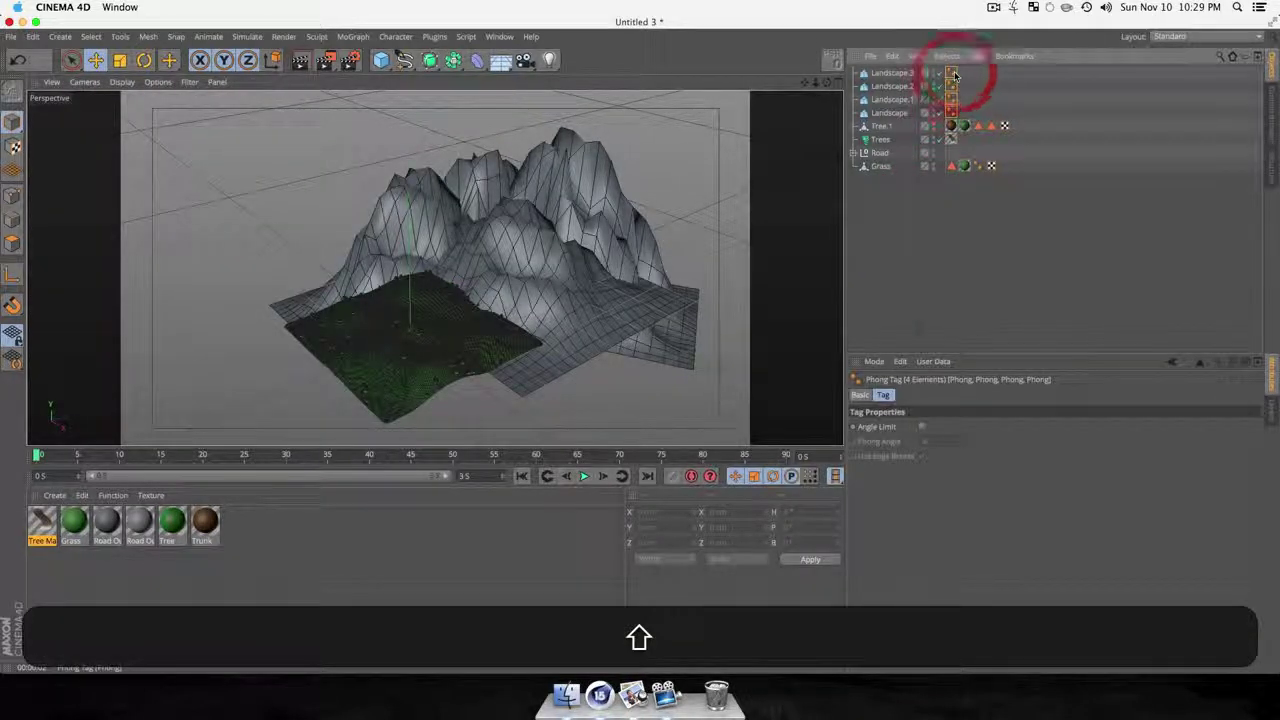
pyautogui.hotkey('shift', 'BackSpace')
pyautogui.click(399, 307)
pyautogui.press('super+r')
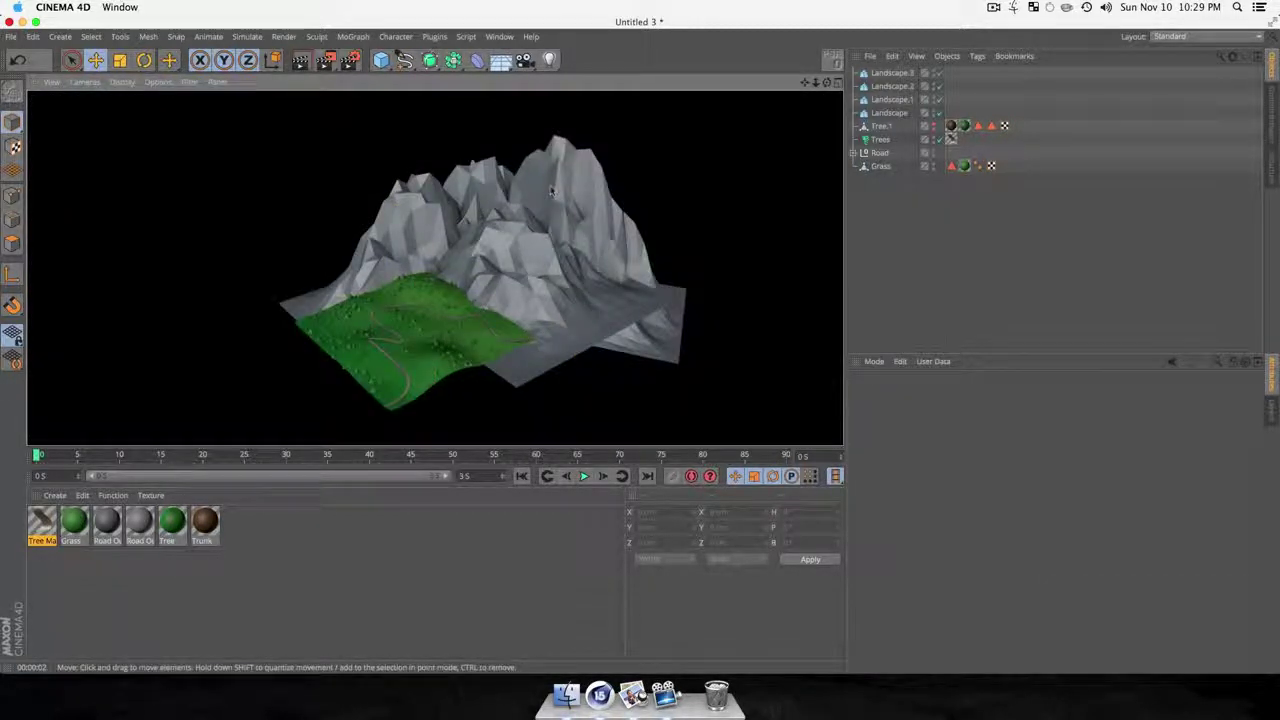
pyautogui.click(410, 285)
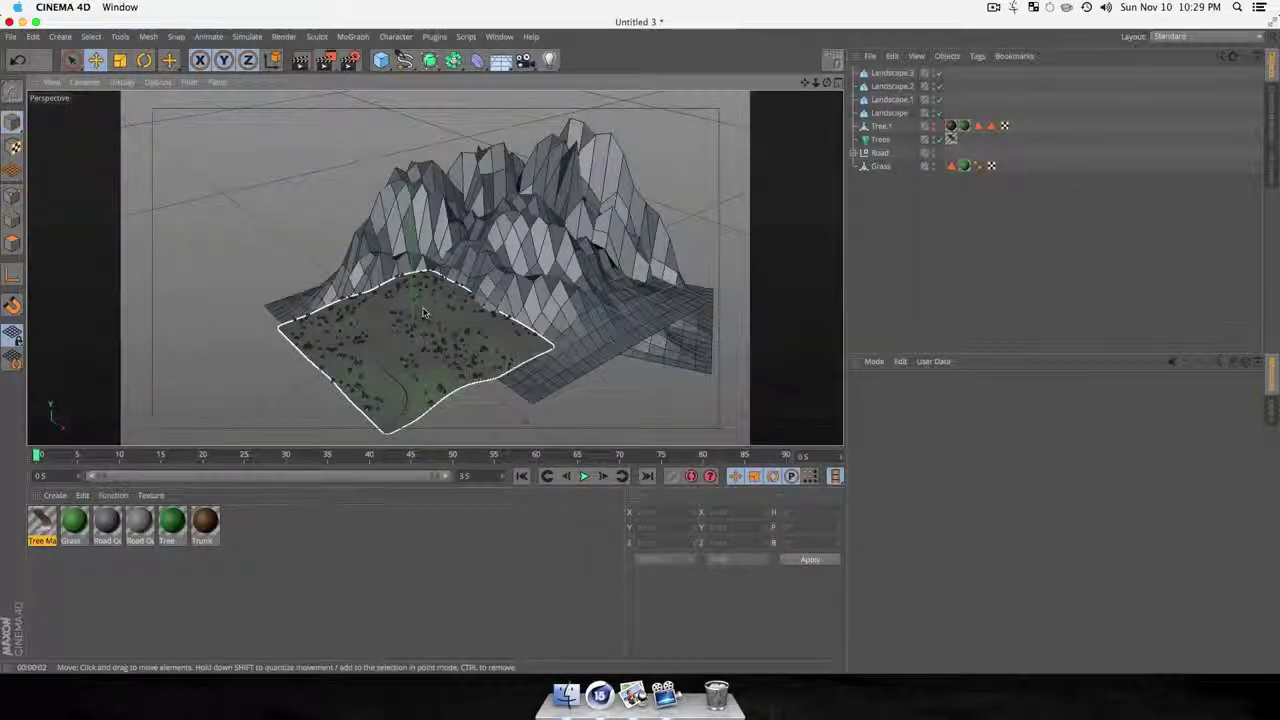
# Duplicate the Trunk material and name the copy Mountains.
pyautogui.press('3')
pyautogui.moveTo(410, 285)
pyautogui.mouseDown()
pyautogui.moveTo(480, 290)
pyautogui.moveTo(557, 246)
pyautogui.moveTo(434, 267)
pyautogui.mouseUp()
pyautogui.press('1')
pyautogui.press('3')
pyautogui.moveTo(503, 314)
pyautogui.mouseDown()
pyautogui.moveTo(500, 327)
pyautogui.moveTo(502, 297)
pyautogui.mouseUp()
pyautogui.click(255, 549)
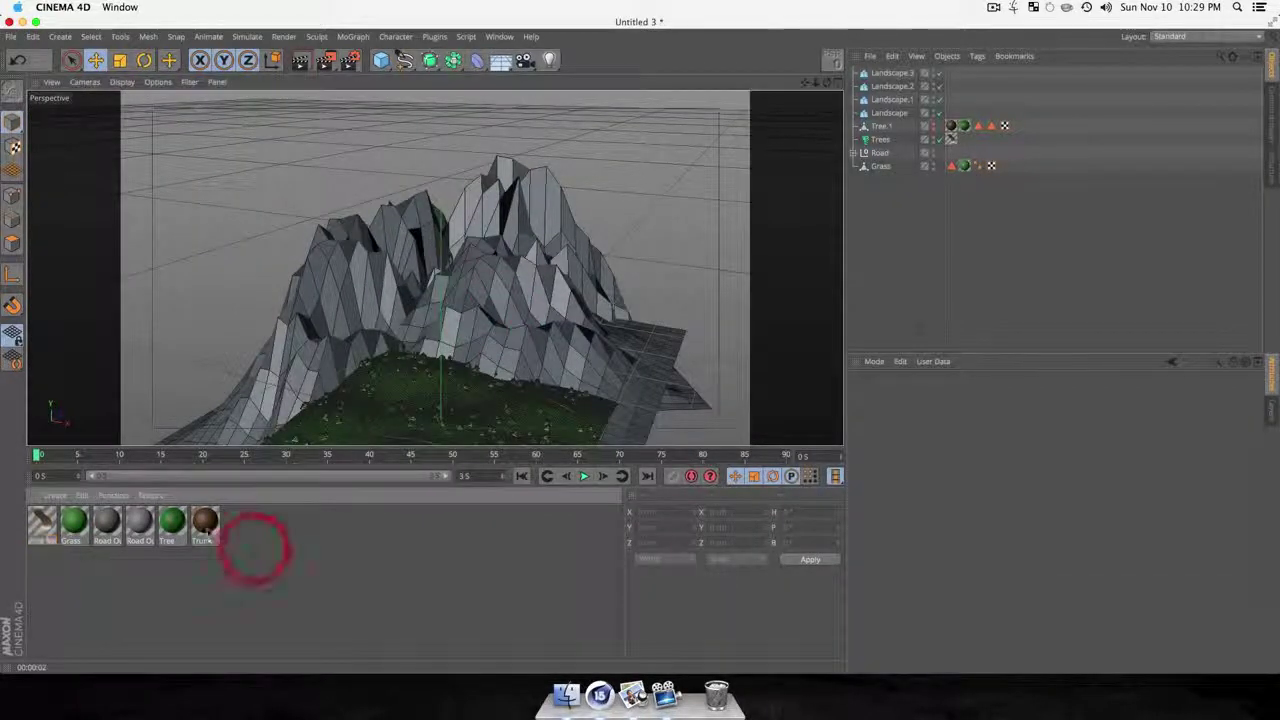
pyautogui.click(205, 523)
pyautogui.keyDown('super'); pyautogui.moveTo(205, 523); pyautogui.dragTo(292, 523); pyautogui.keyUp('super')
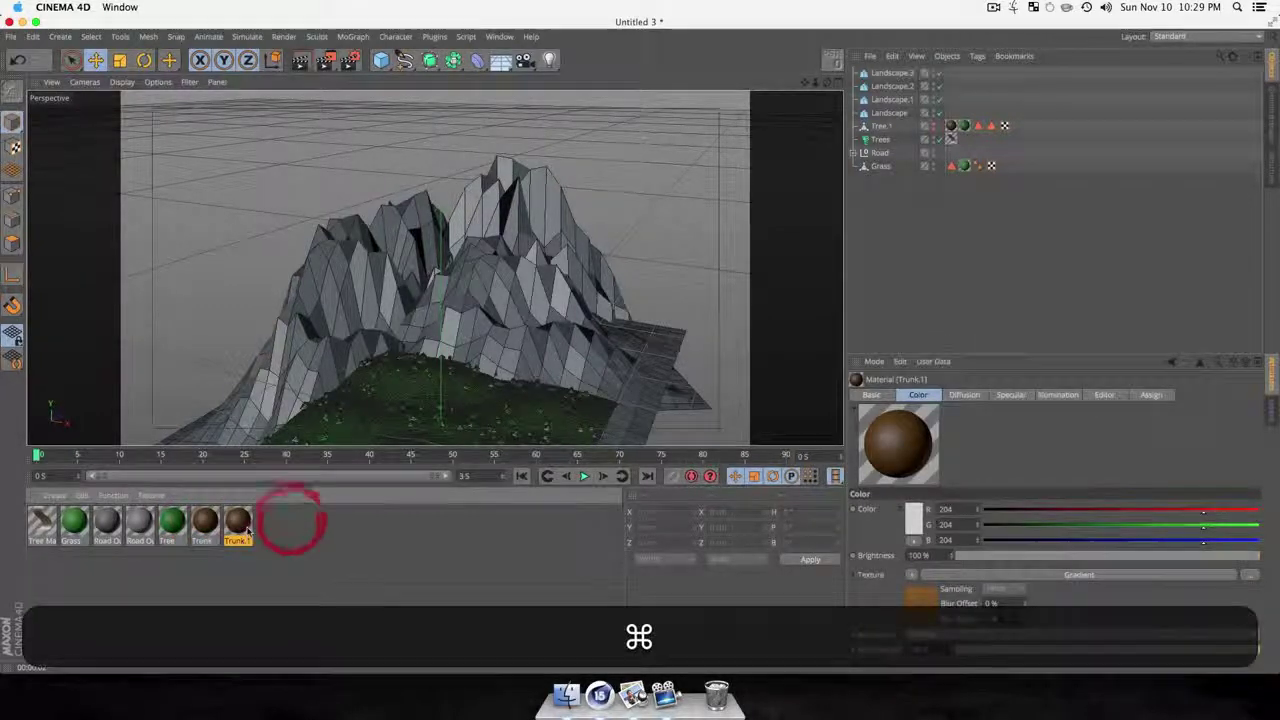
pyautogui.doubleClick(238, 522)
pyautogui.press('shift')
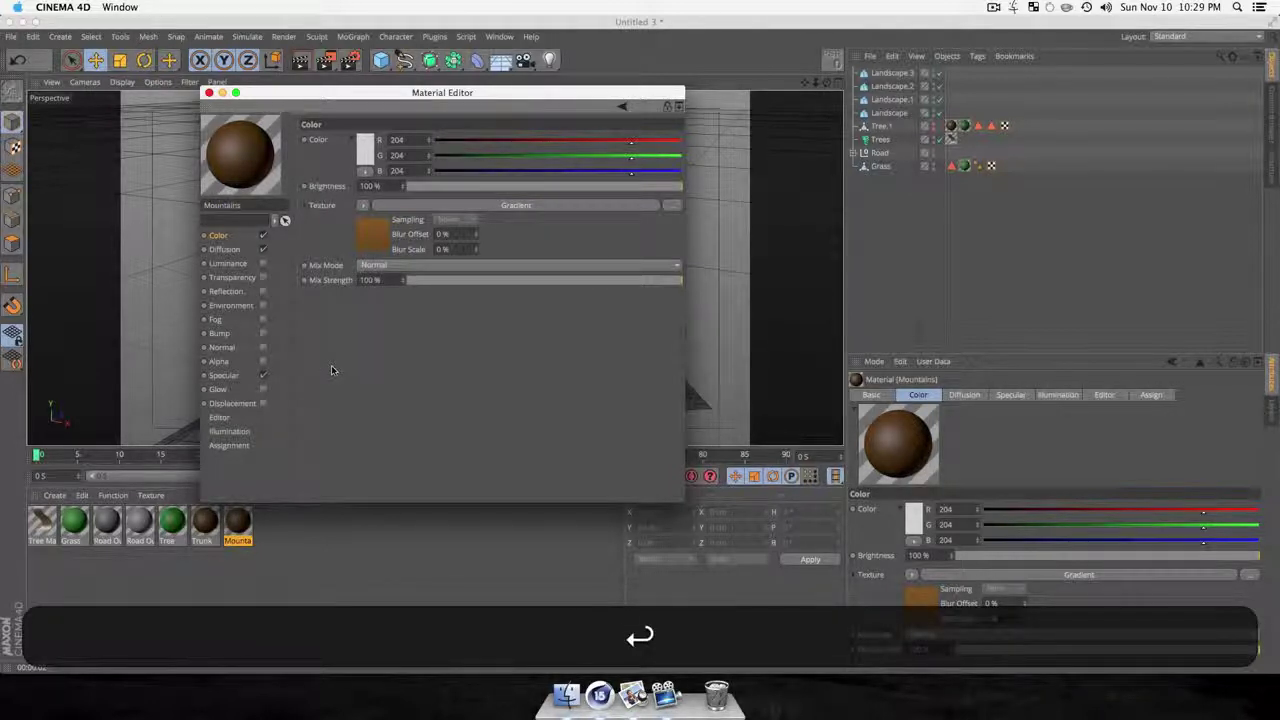
# Recolor the Mountains material's gradient from dark grey at about 30% value to a lighter warm grey at about 42% value.
pyautogui.click(371, 233)
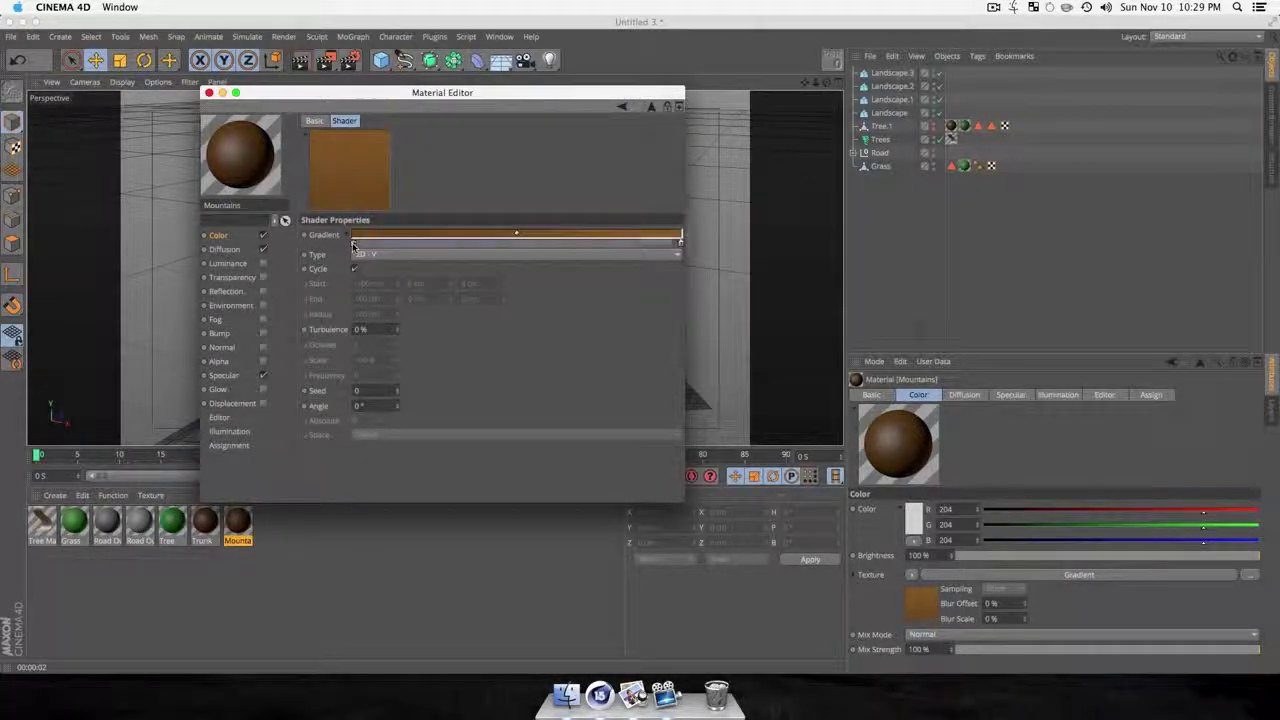
pyautogui.doubleClick(353, 244)
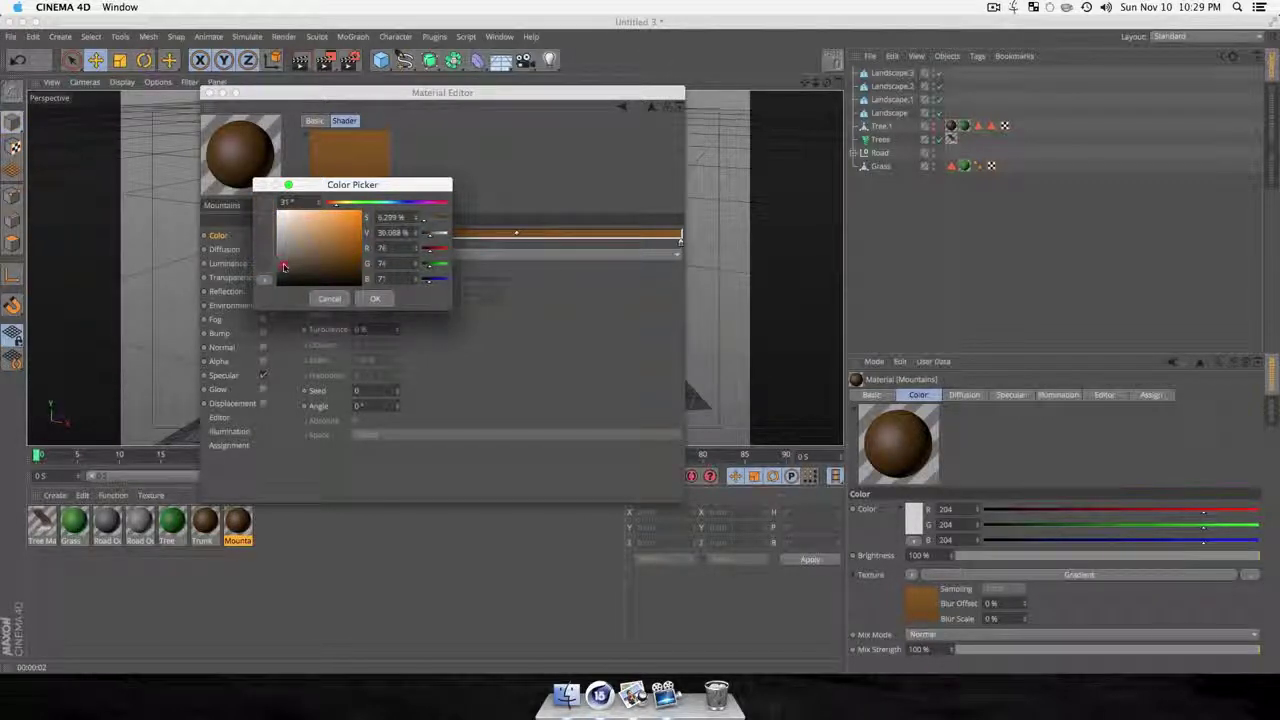
pyautogui.click(376, 299)
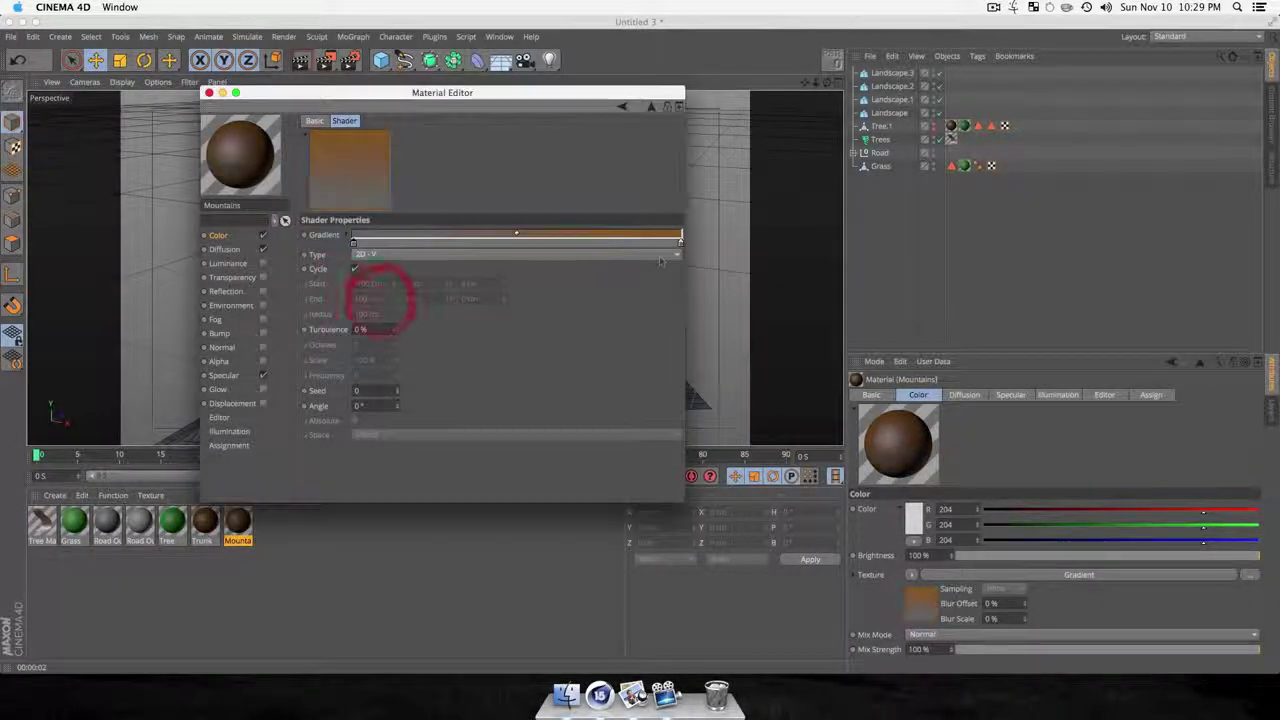
pyautogui.doubleClick(680, 244)
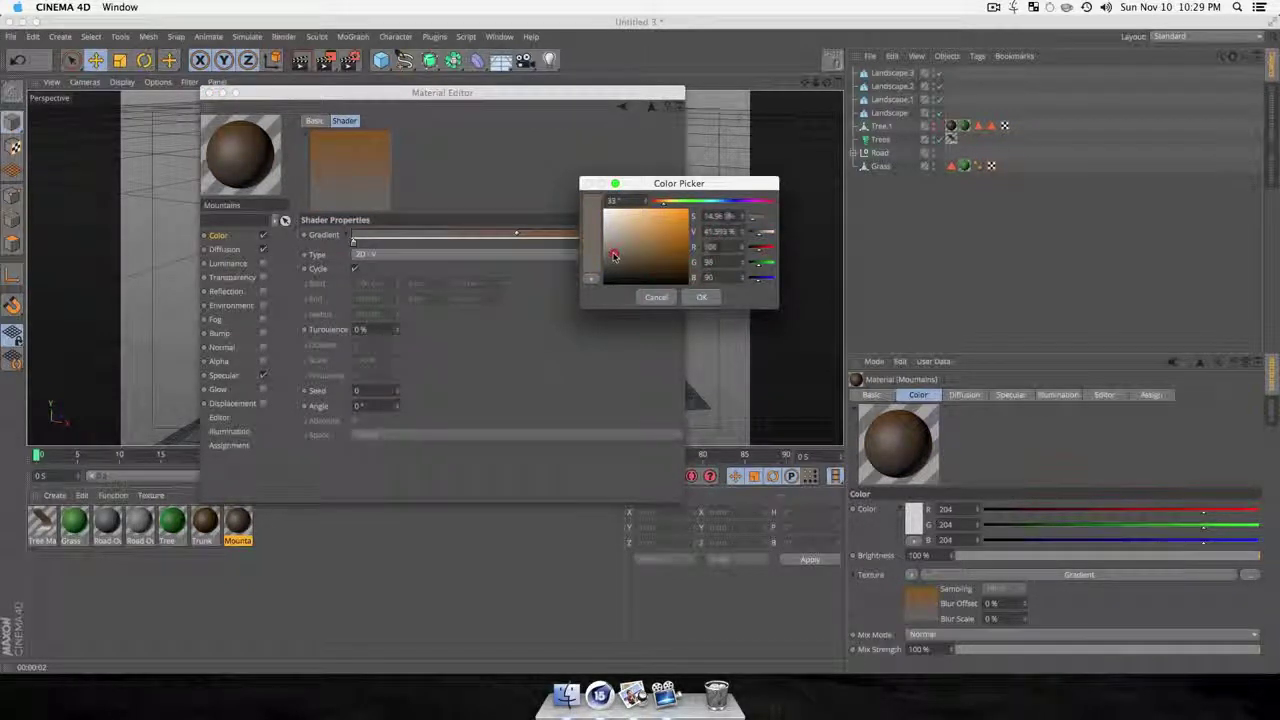
pyautogui.click(707, 297)
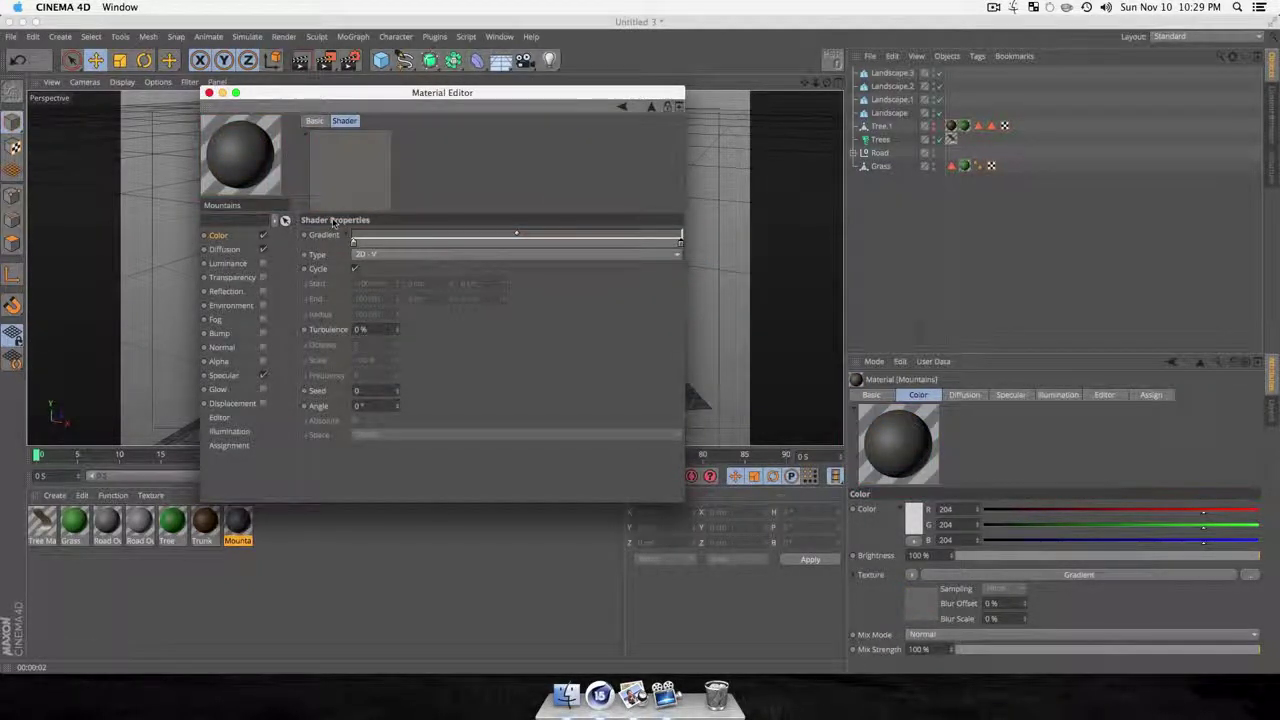
pyautogui.click(209, 93)
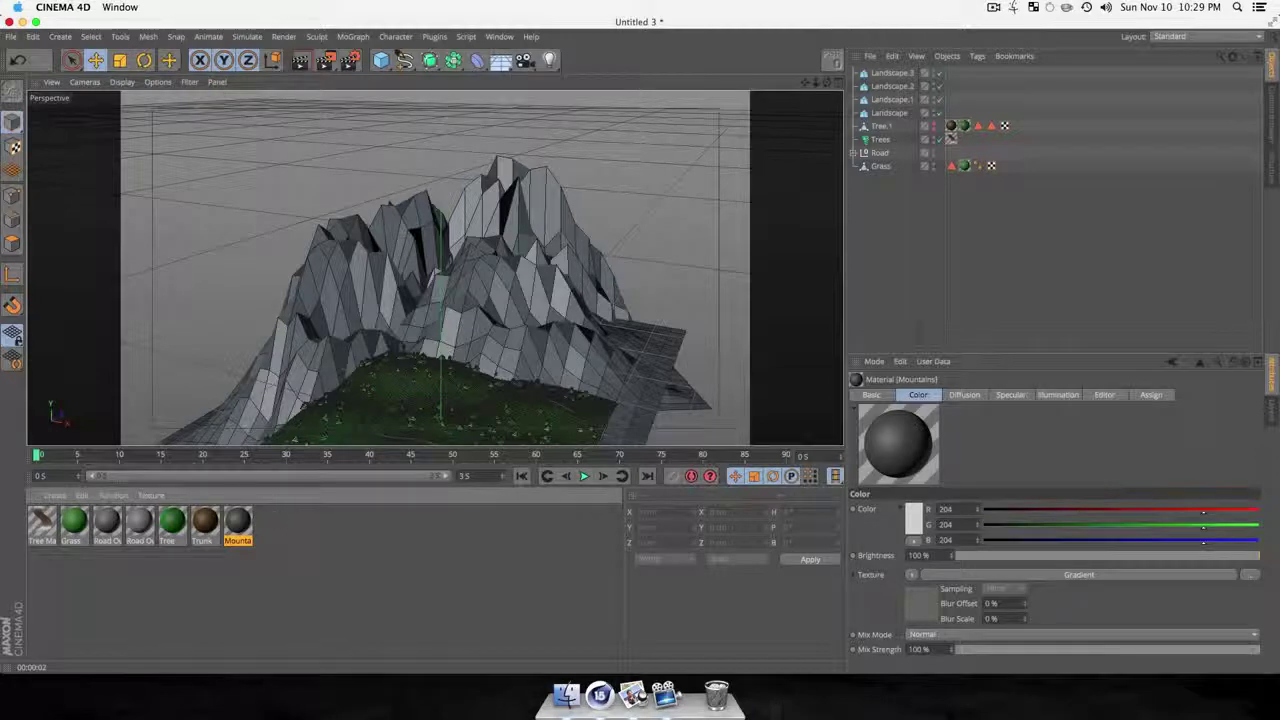
# Group the four mountain landscapes under a null and name the group Mountains.
pyautogui.moveTo(349, 488)
pyautogui.mouseDown()
pyautogui.moveTo(913, 103)
pyautogui.moveTo(232, 616)
pyautogui.mouseUp()
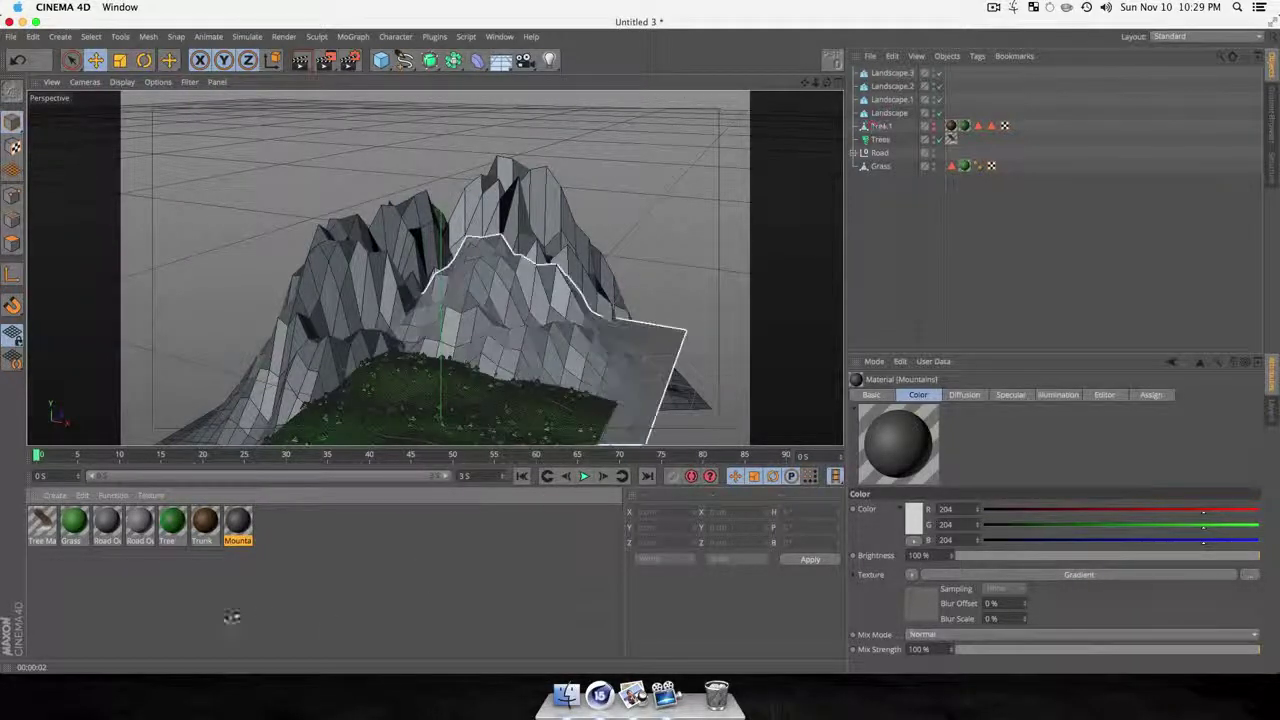
pyautogui.click(903, 112)
pyautogui.keyDown('shift'); pyautogui.click(900, 75); pyautogui.keyUp('shift')
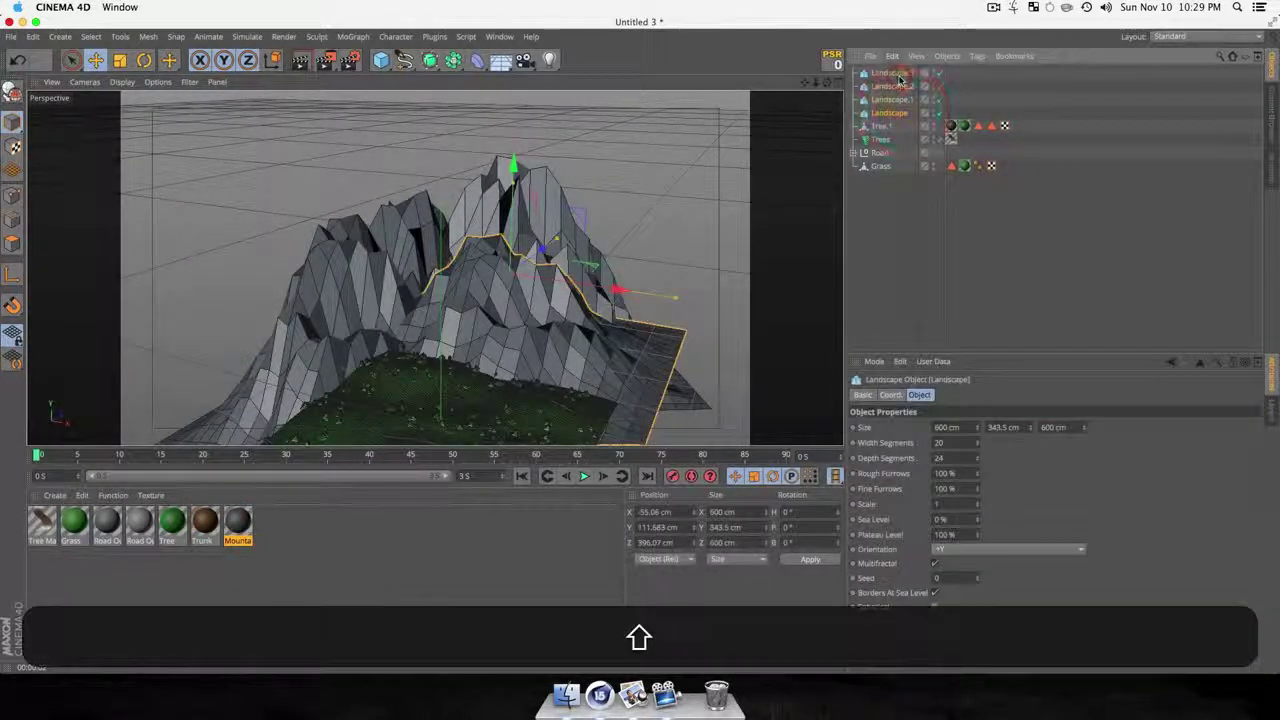
pyautogui.hotkey('alt', 'g')
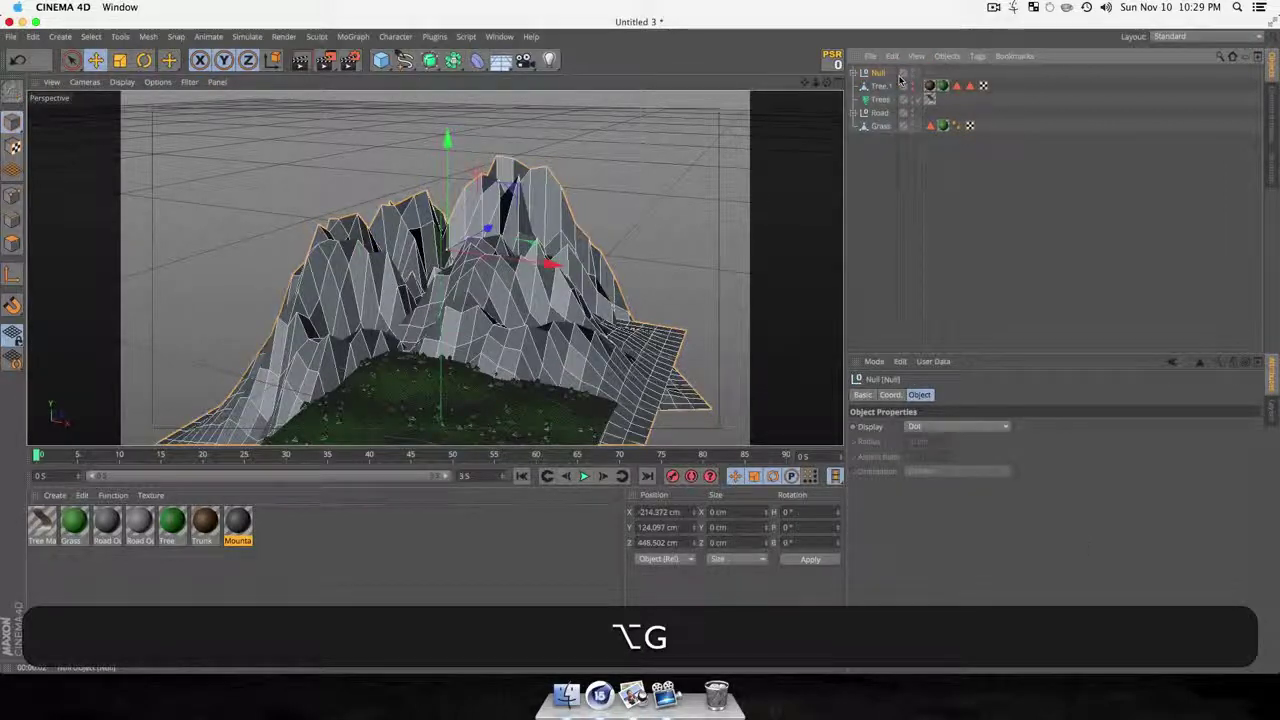
pyautogui.doubleClick(880, 73)
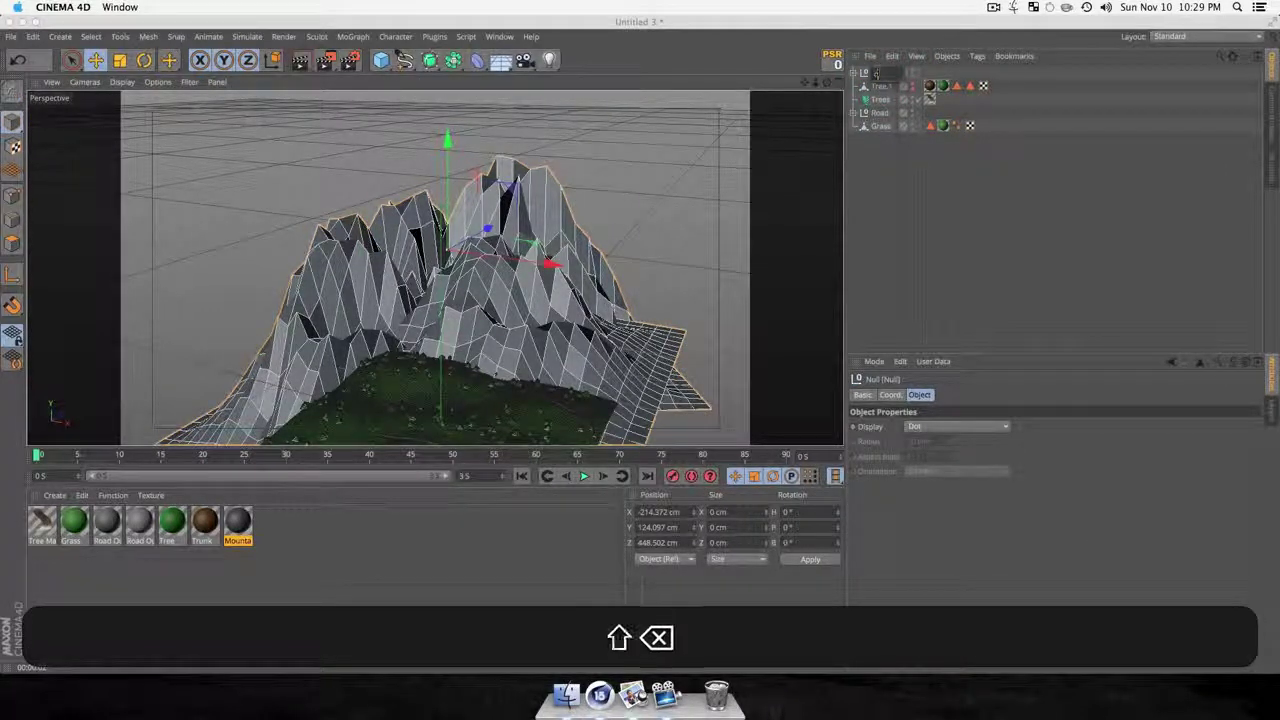
pyautogui.write('Mountai')
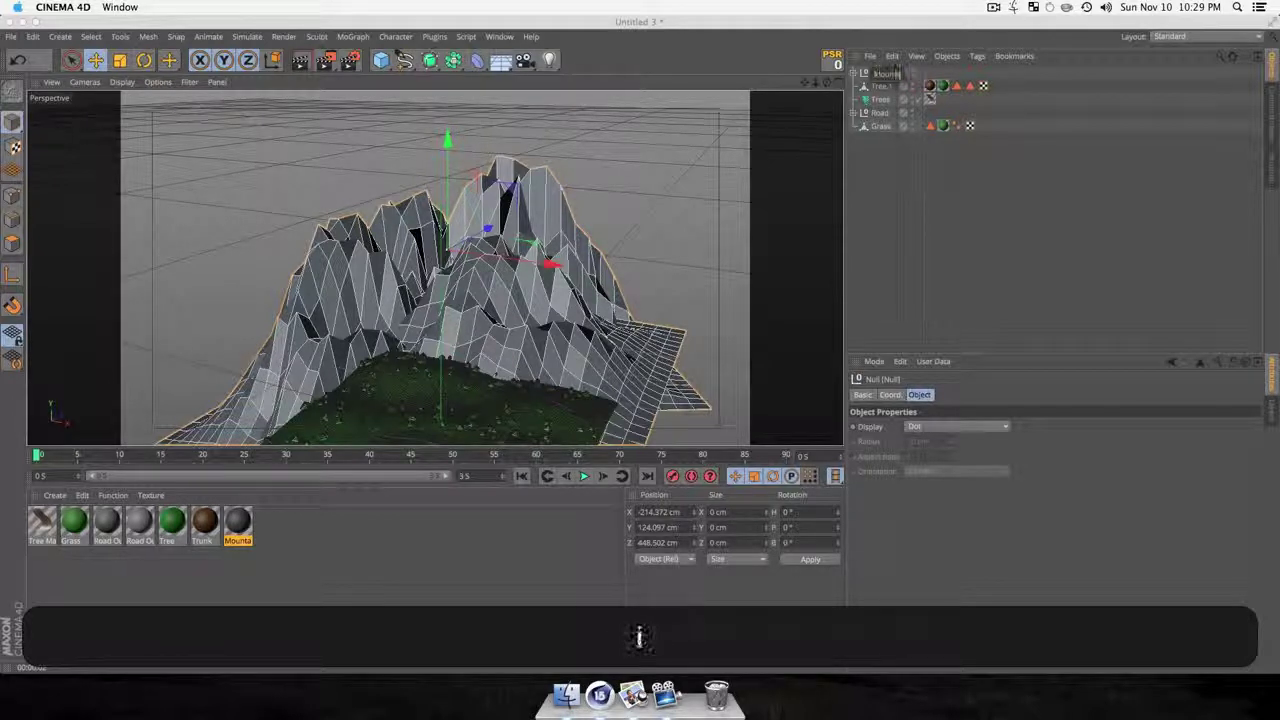
pyautogui.write('ns')
pyautogui.press('Return')
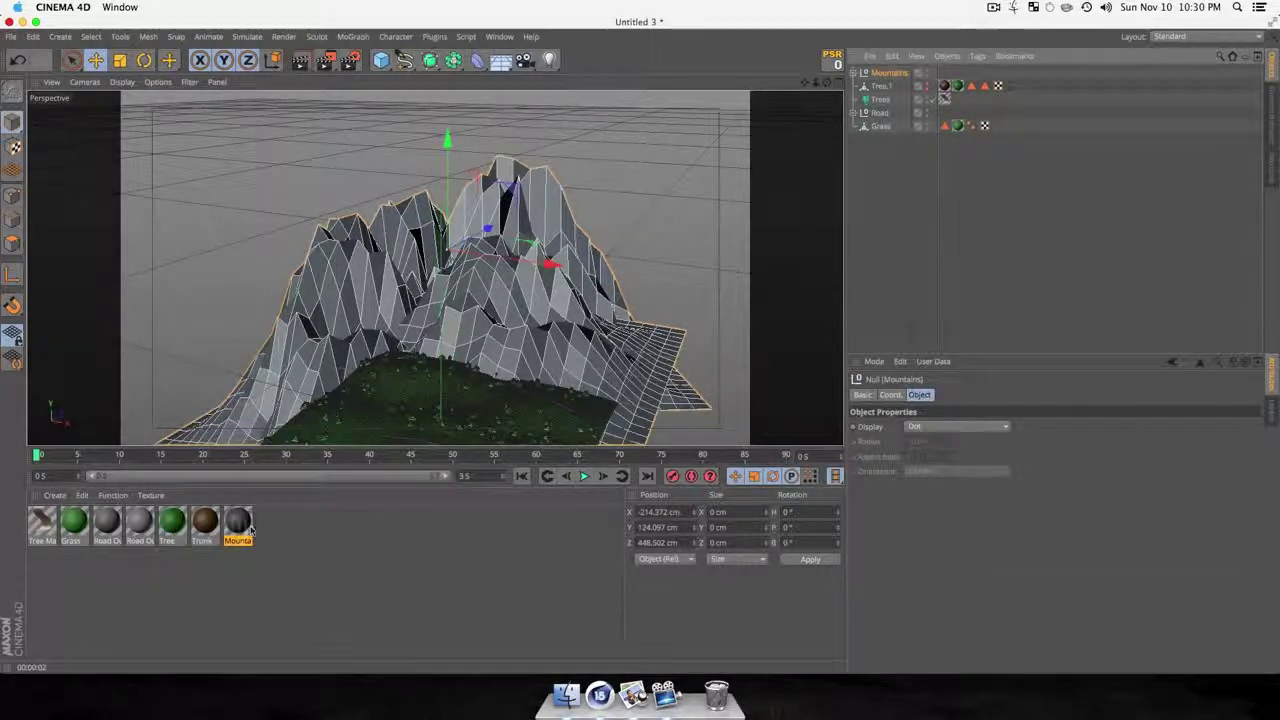
# Apply the Mountains material to the Mountains group.
pyautogui.moveTo(250, 530); pyautogui.dragTo(812, 135)
pyautogui.moveTo(900, 70); pyautogui.dragTo(901, 73)
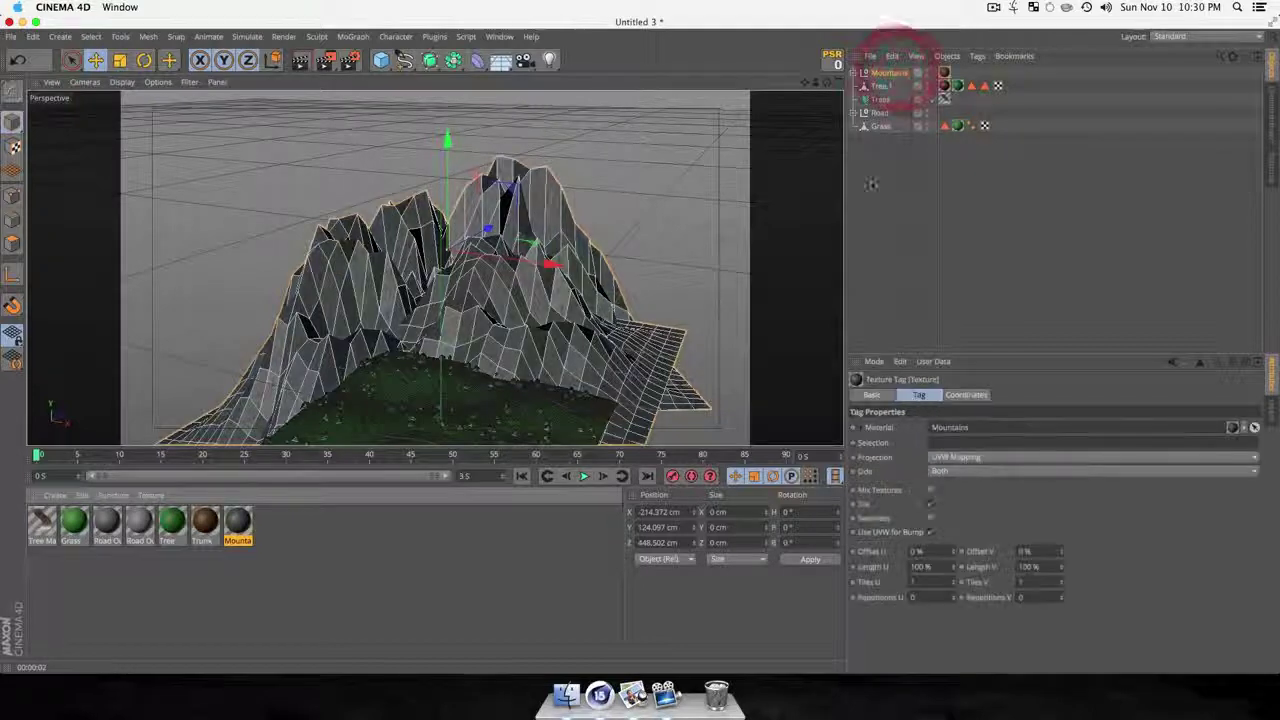
pyautogui.click(869, 223)
# Frame the mountains from a low viewpoint over the road and trees, and render the view to check the material.
pyautogui.press('3')
pyautogui.moveTo(619, 311); pyautogui.dragTo(520, 251)
pyautogui.press('1')
pyautogui.press('3')
pyautogui.moveTo(560, 330); pyautogui.dragTo(477, 289)
pyautogui.scroll(6, 492, 284)
pyautogui.press('1')
pyautogui.press('3')
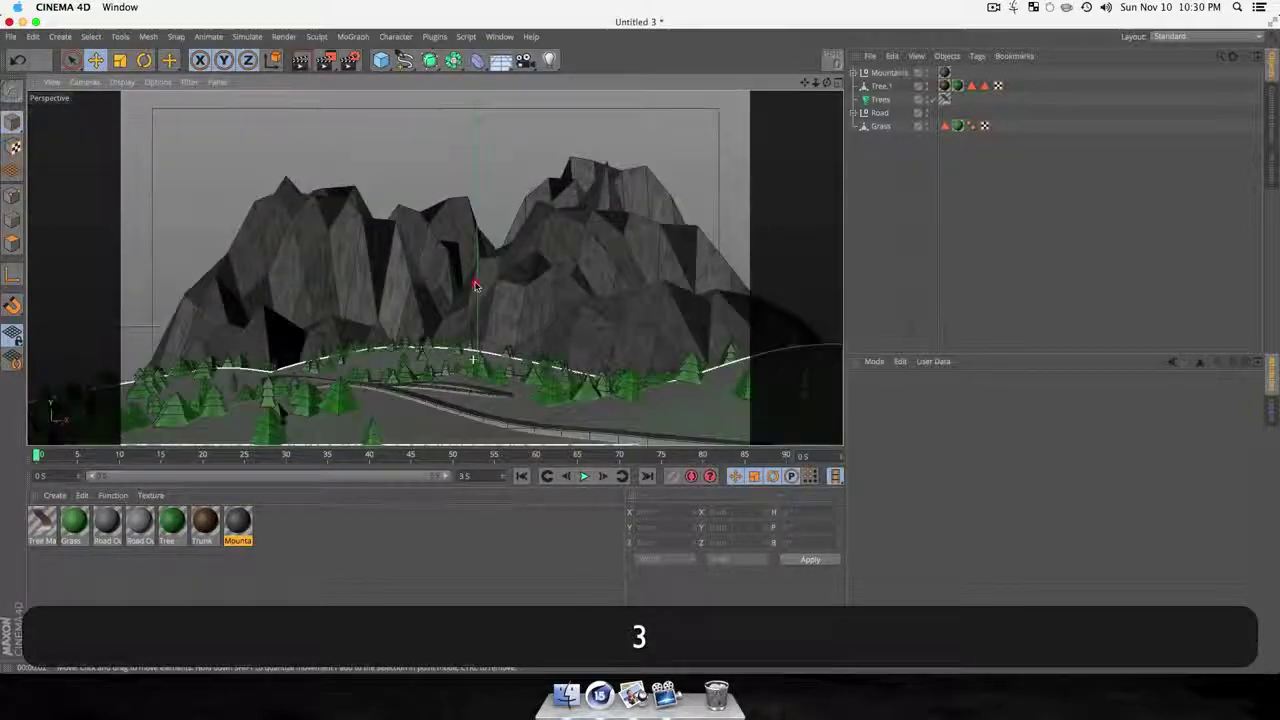
pyautogui.press('super+r')
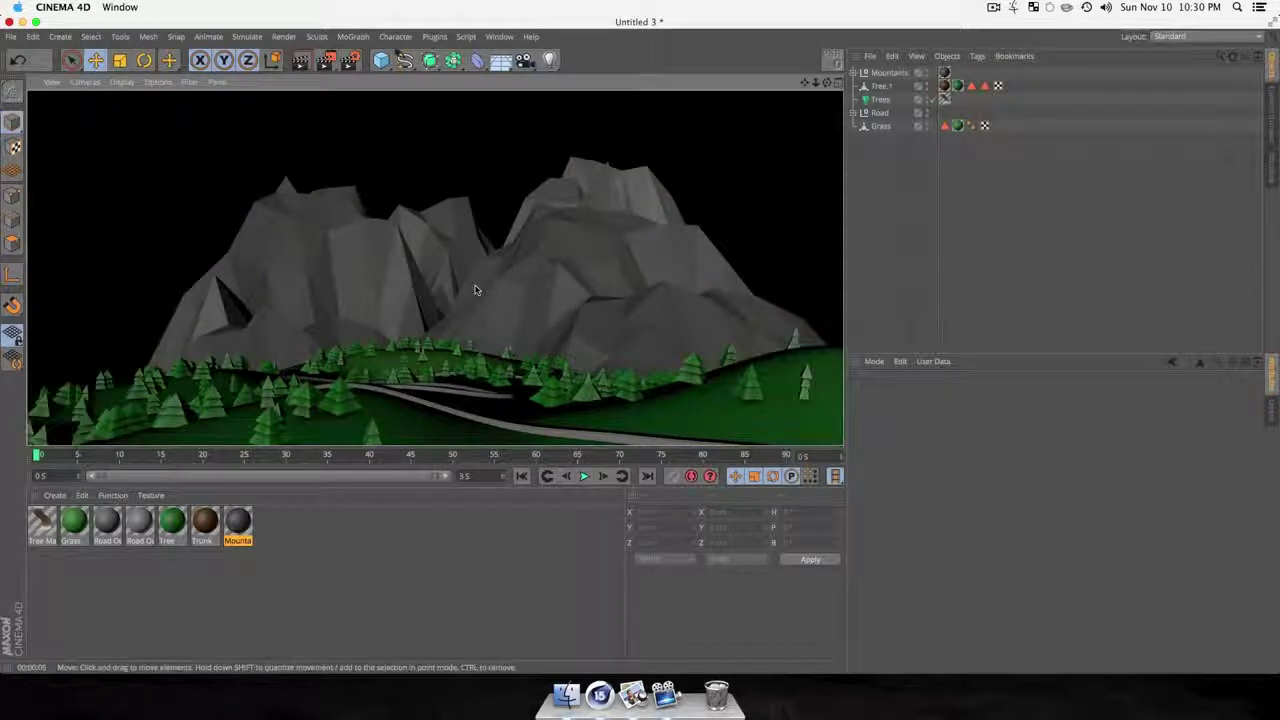
pyautogui.click(868, 170)
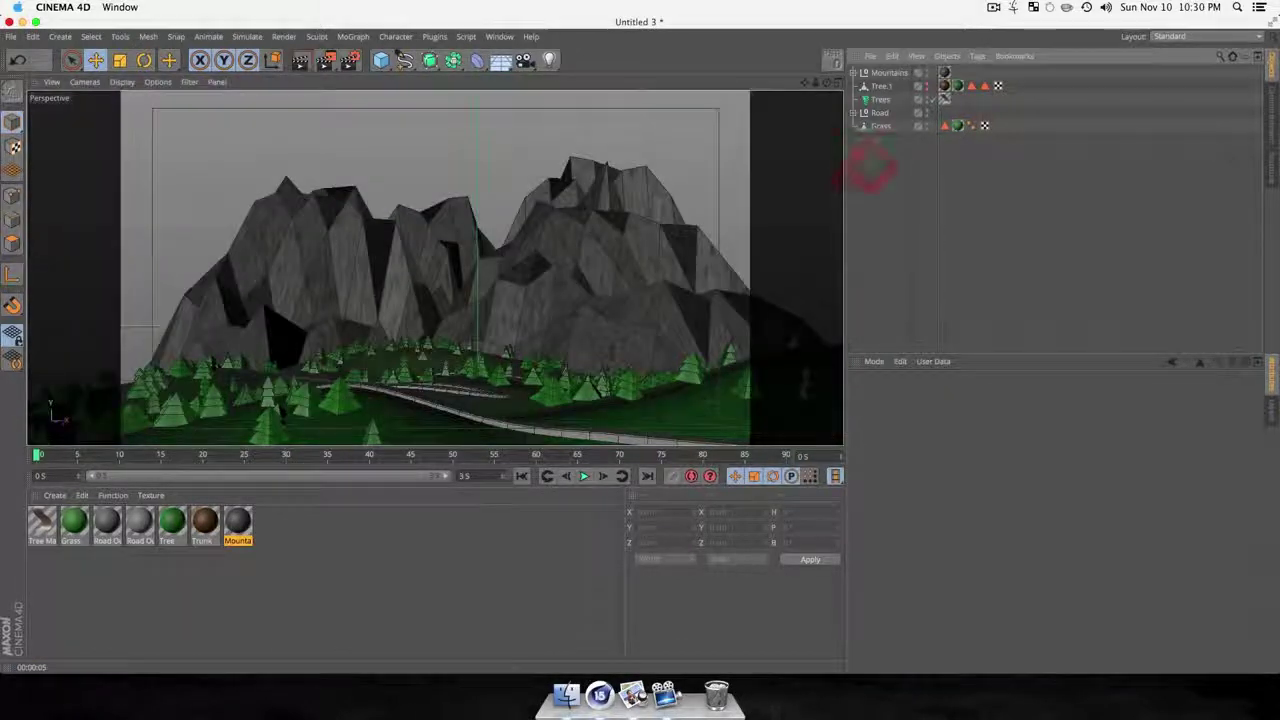
# Set the thickness variation of the trees' Tree Maker hair material to 4.8 cm.
pyautogui.press('3')
pyautogui.moveTo(510, 352); pyautogui.dragTo(557, 200)
pyautogui.click(880, 112)
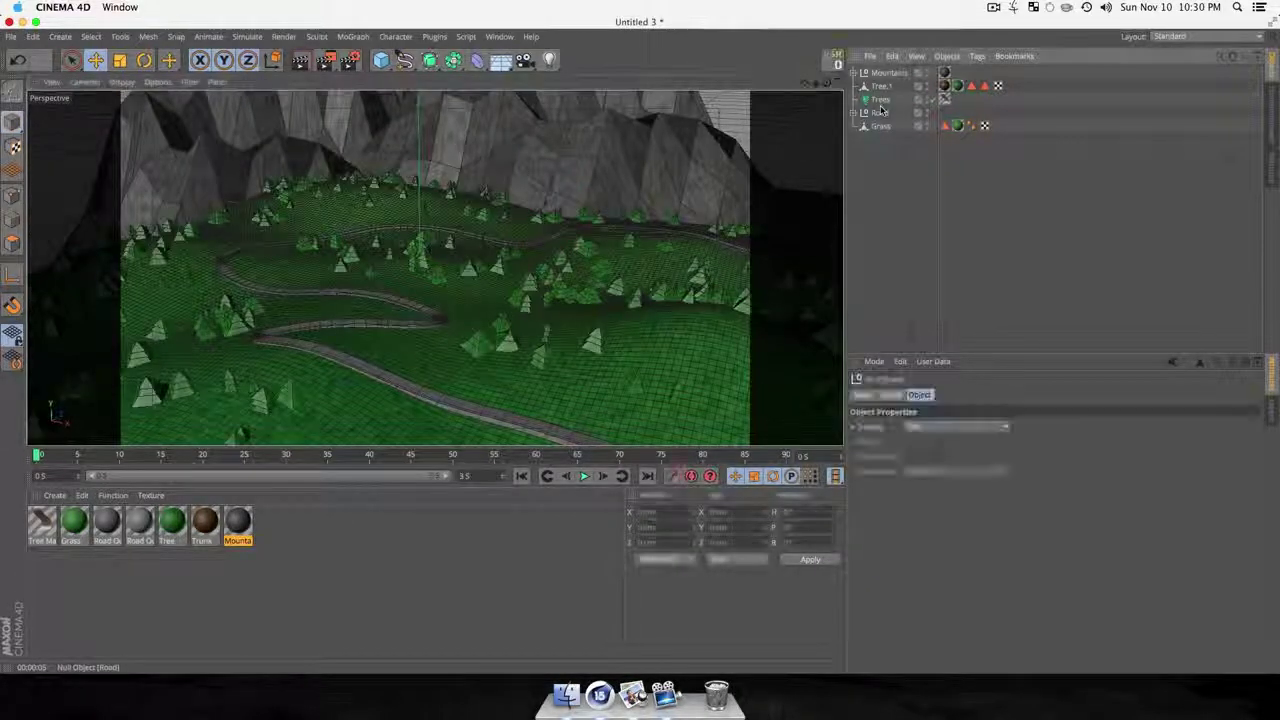
pyautogui.click(882, 99)
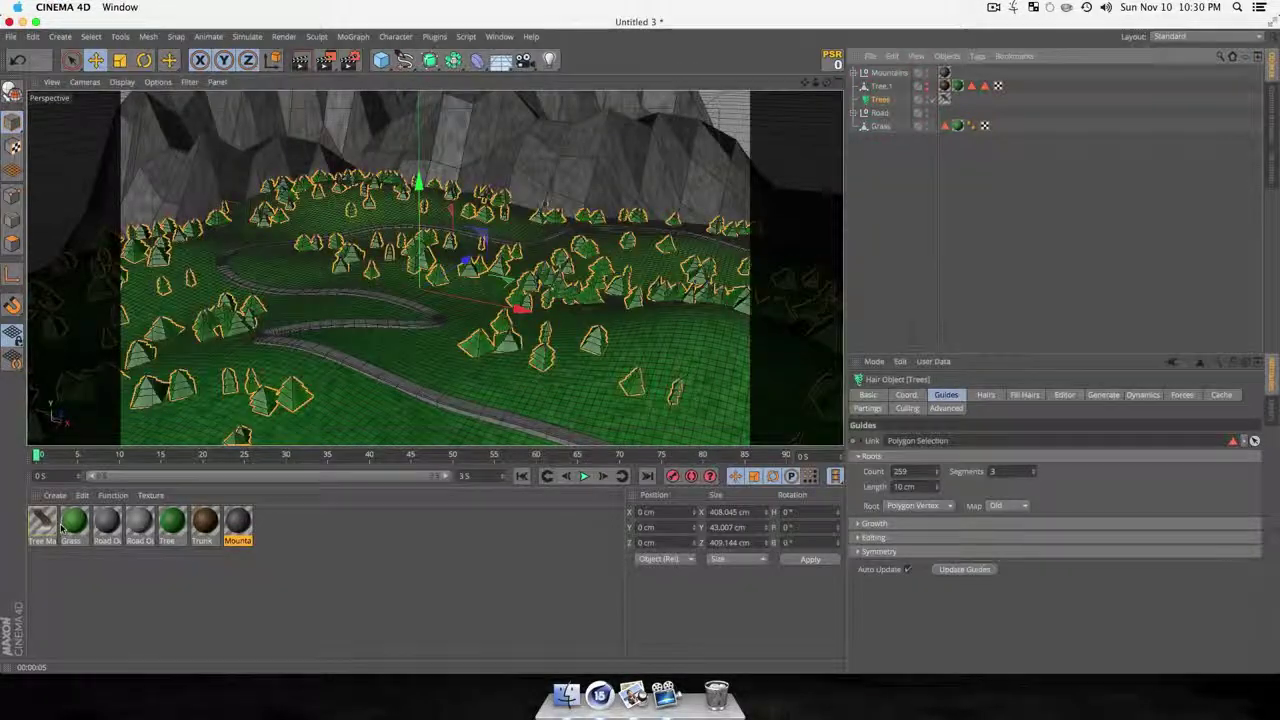
pyautogui.doubleClick(42, 527)
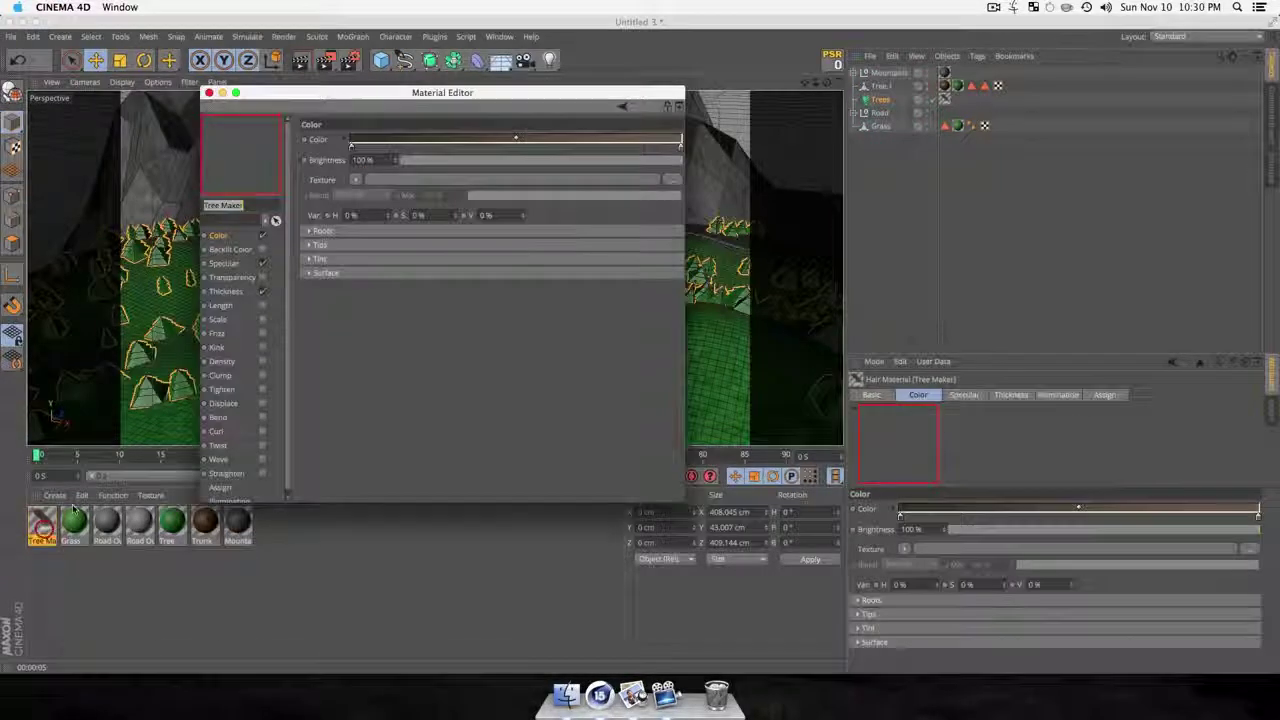
pyautogui.click(226, 291)
pyautogui.moveTo(366, 92); pyautogui.dragTo(899, 122)
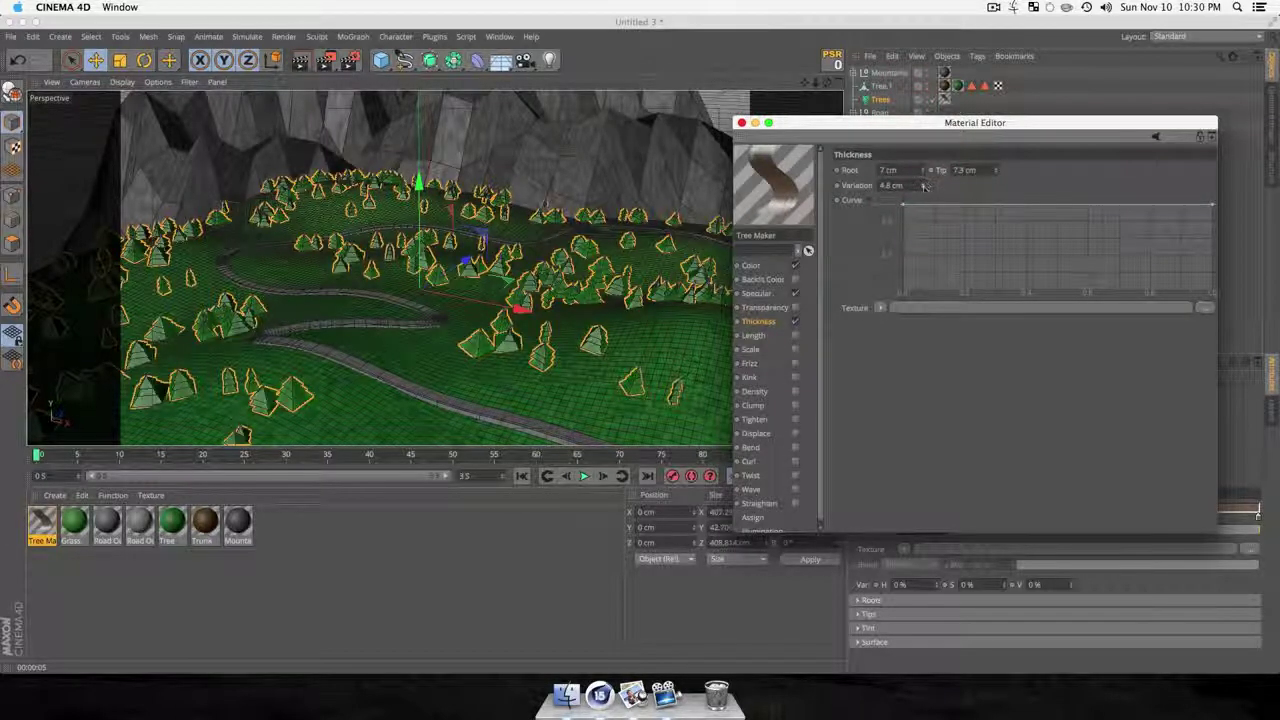
pyautogui.click(743, 124)
# Frame the mountains above the forested ground and add a Sky object to the scene.
pyautogui.press('3')
pyautogui.moveTo(547, 396); pyautogui.dragTo(548, 345)
pyautogui.press('1')
pyautogui.press('3')
pyautogui.click(885, 191)
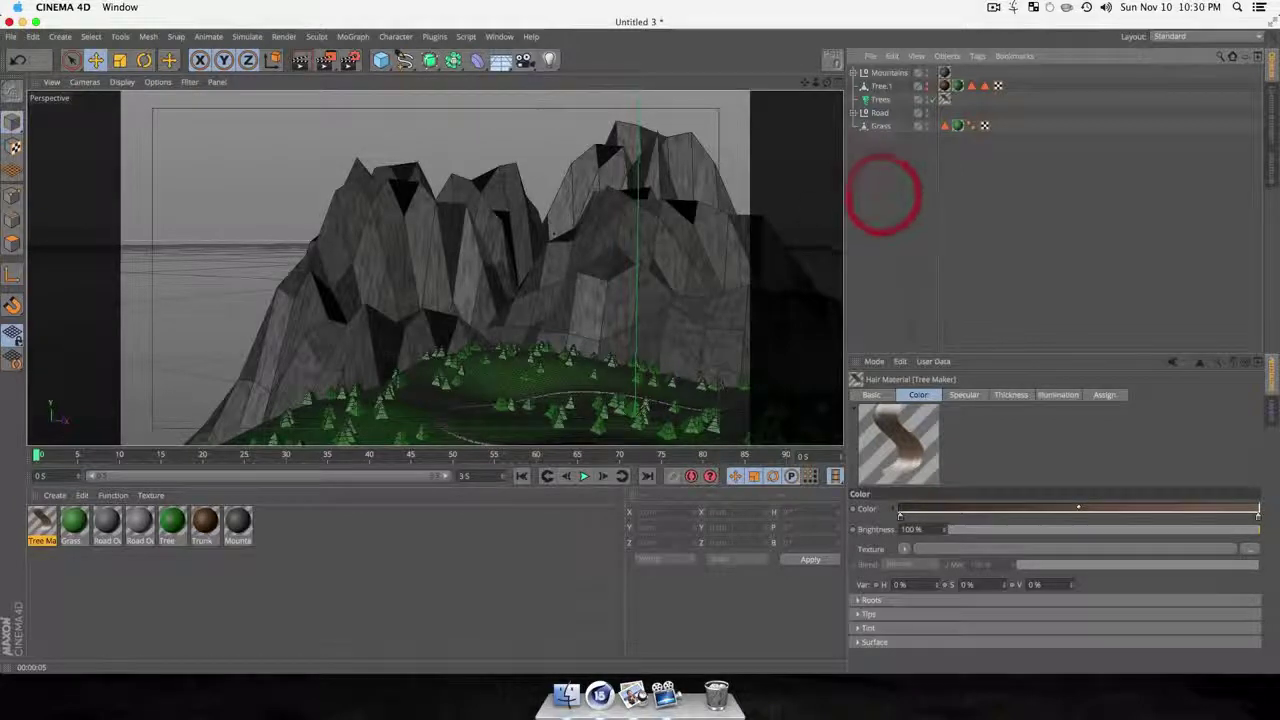
pyautogui.moveTo(501, 61); pyautogui.dragTo(545, 105)
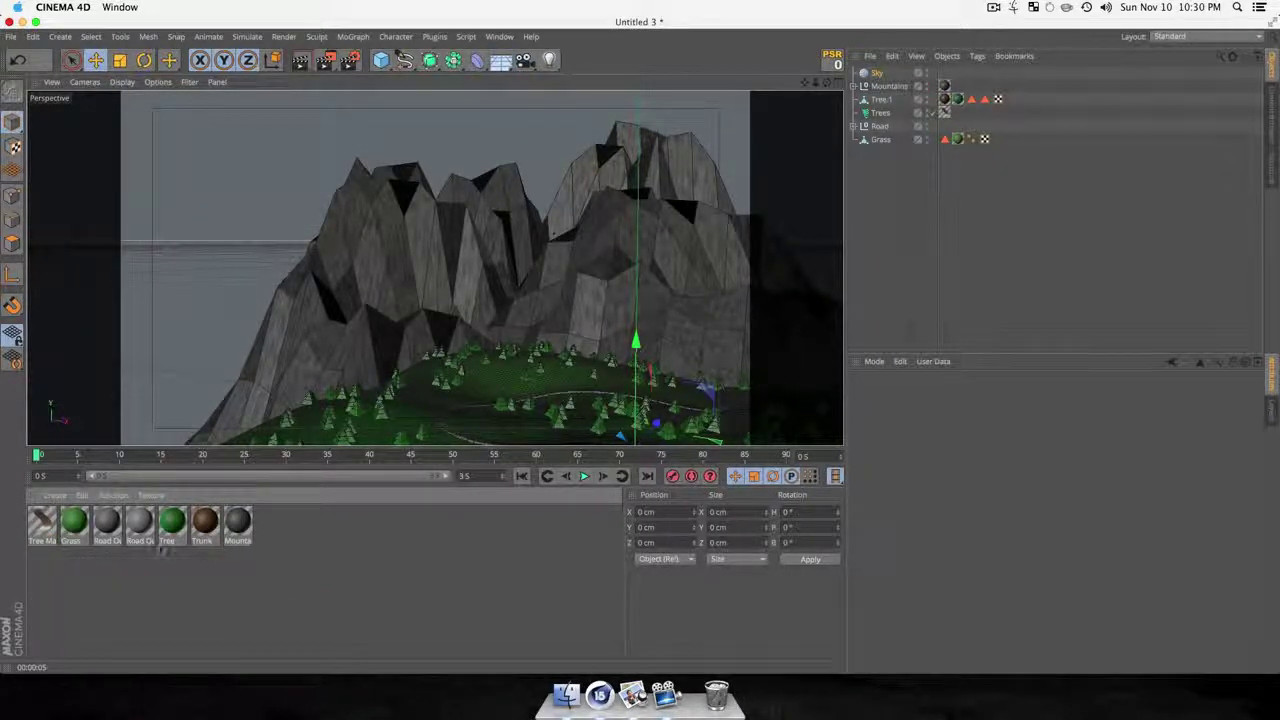
# Duplicate the Grass material and rename the copy Sky.
pyautogui.keyDown('super'); pyautogui.click(80, 522); pyautogui.keyUp('super')
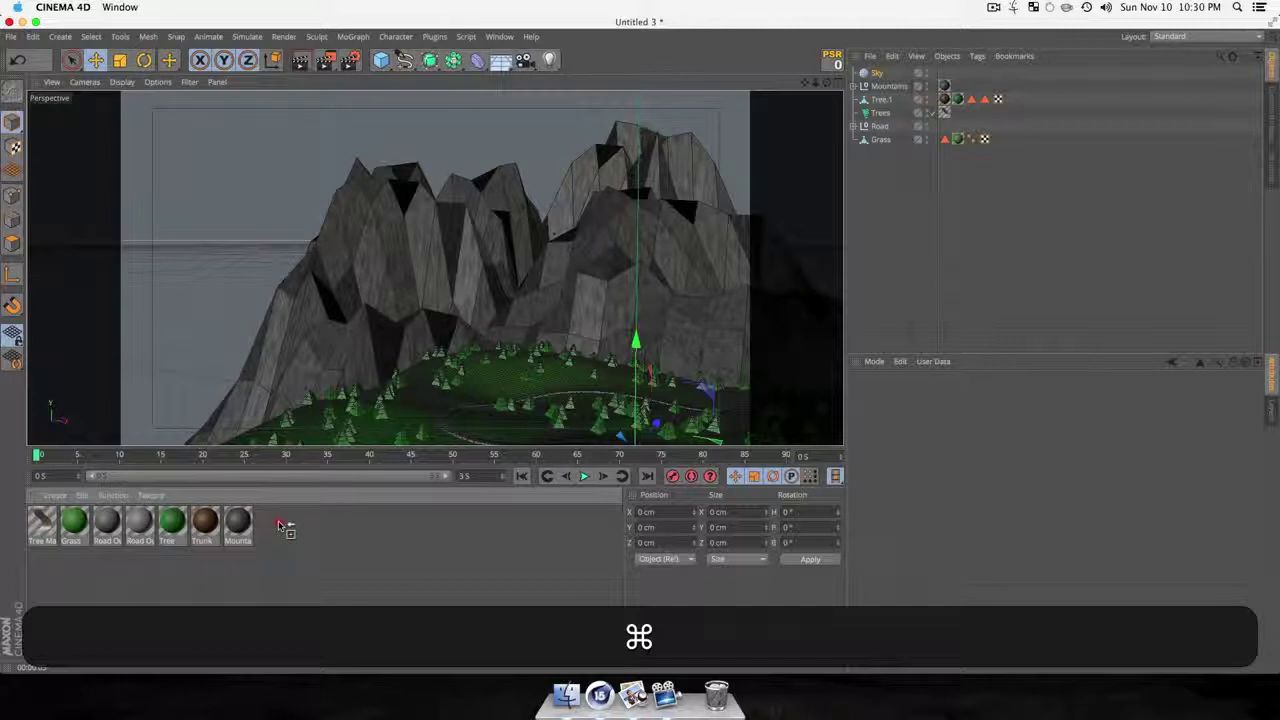
pyautogui.keyDown('super'); pyautogui.moveTo(285, 528); pyautogui.dragTo(283, 527); pyautogui.keyUp('super')
pyautogui.doubleClick(270, 521)
pyautogui.doubleClick(240, 204)
pyautogui.write('Sky')
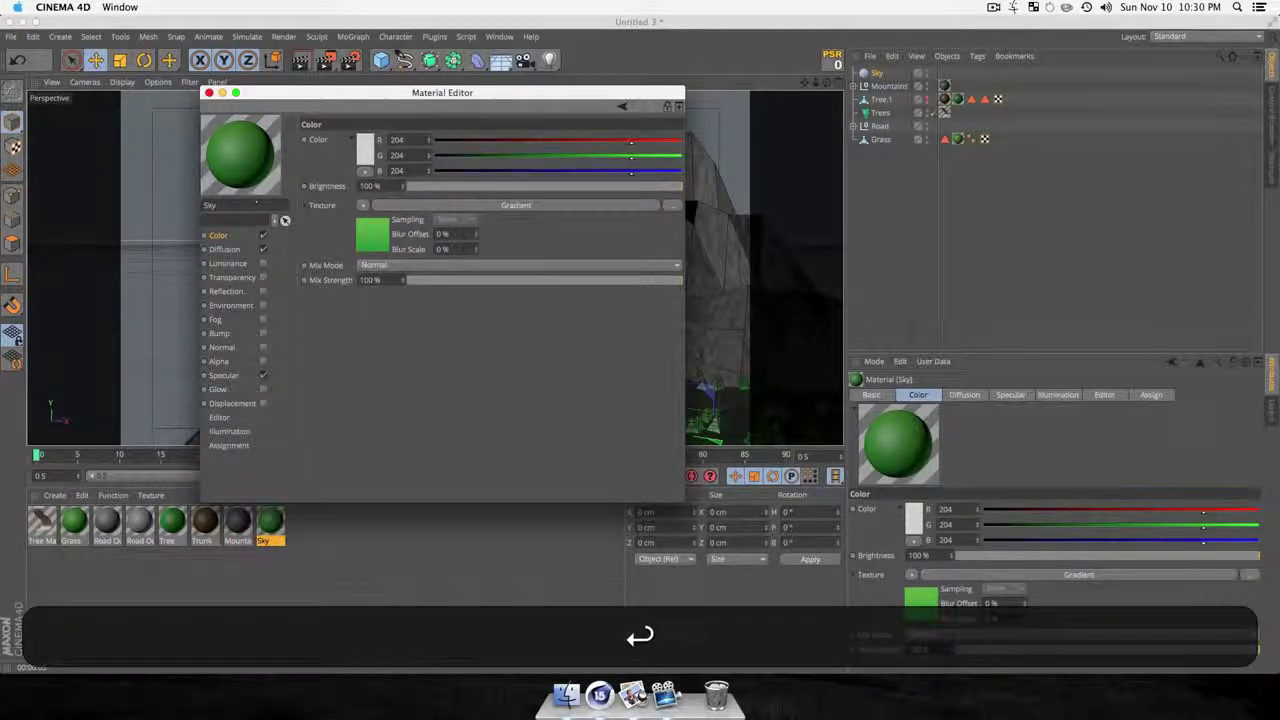
# Change the Sky material's gradient type to 2D - Circular and recolor its start knot light blue.
pyautogui.click(371, 232)
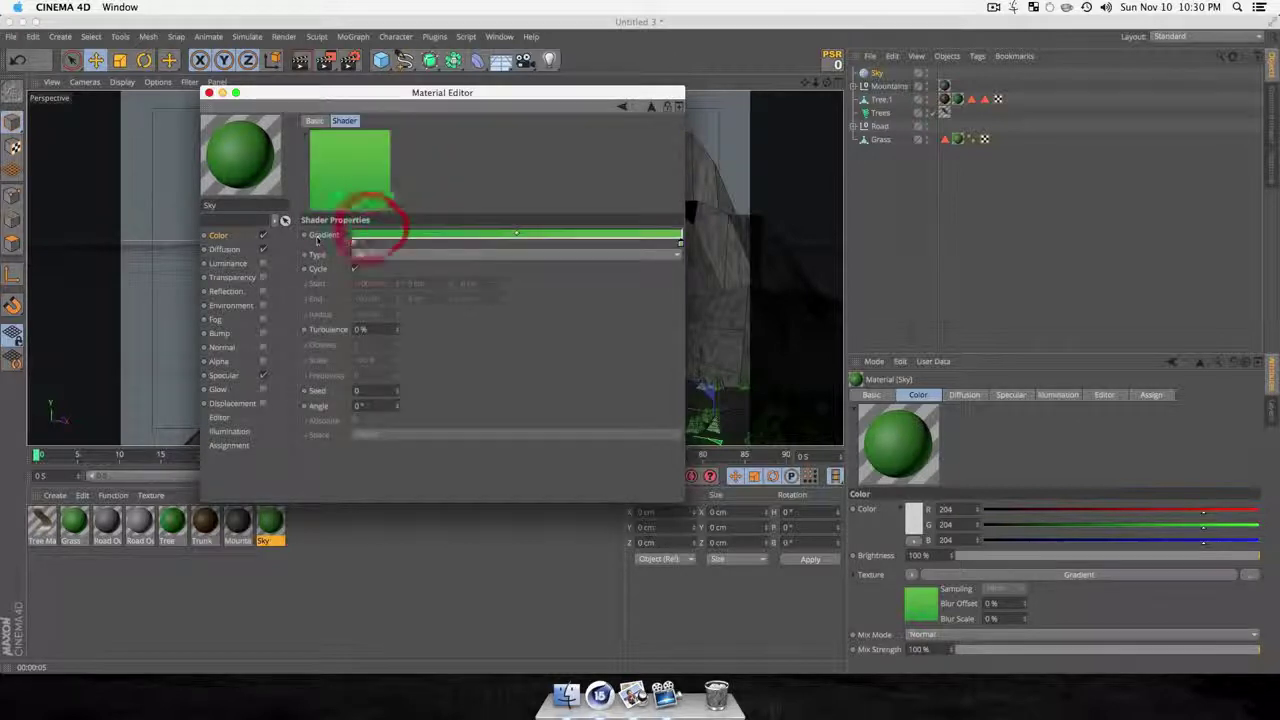
pyautogui.click(410, 254)
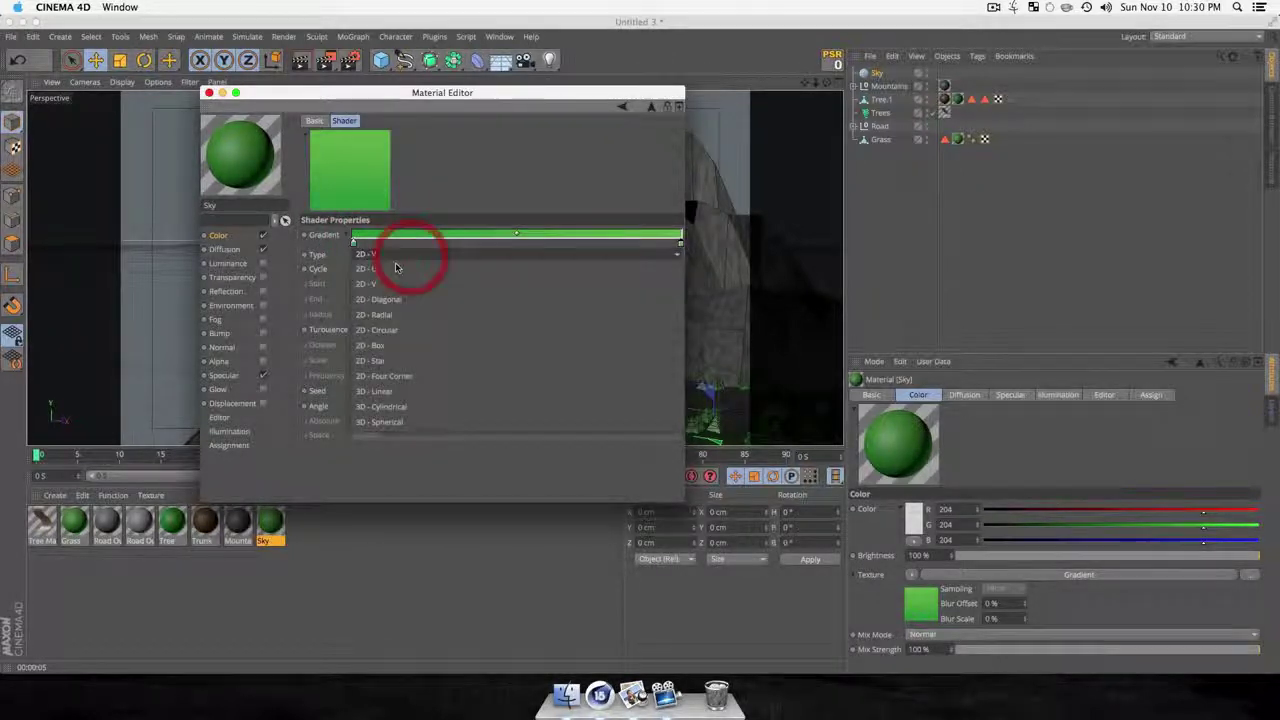
pyautogui.click(386, 331)
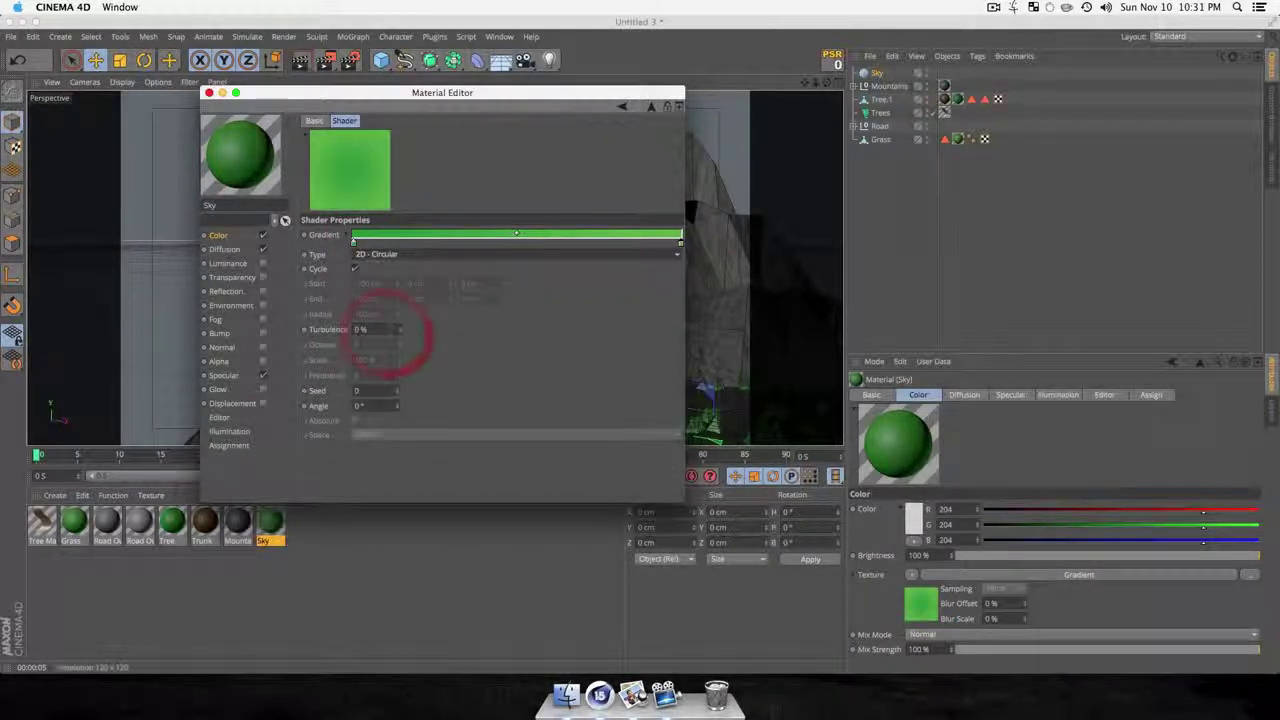
pyautogui.doubleClick(353, 242)
pyautogui.moveTo(383, 206); pyautogui.dragTo(396, 204)
pyautogui.moveTo(334, 236); pyautogui.dragTo(328, 221)
pyautogui.click(377, 300)
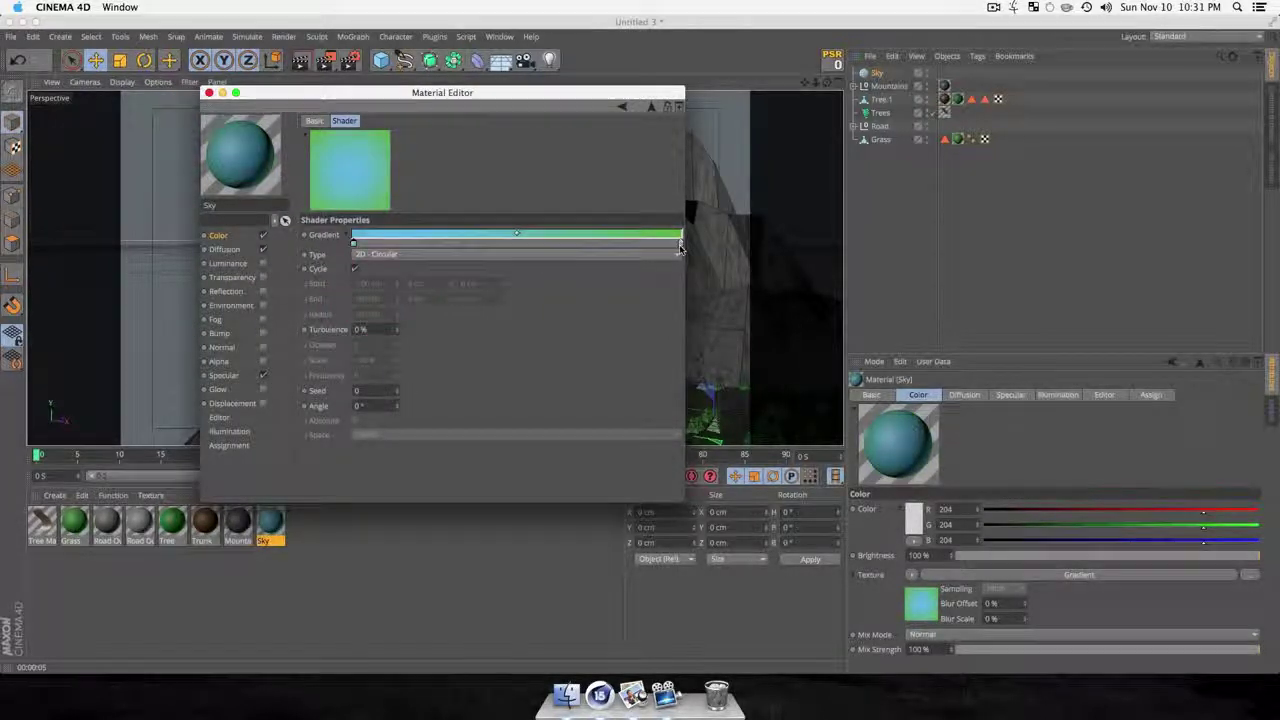
# Recolor the end knot of the Sky gradient from green to a slightly deeper blue.
pyautogui.doubleClick(679, 247)
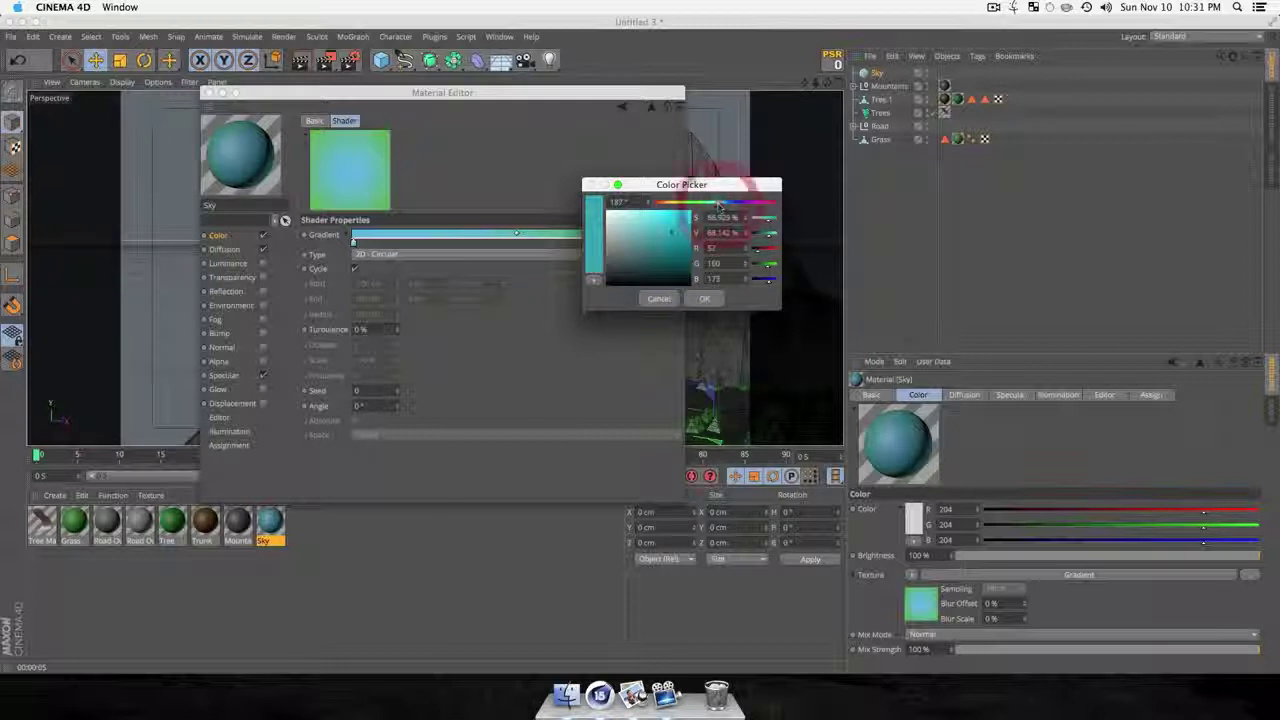
pyautogui.click(667, 218)
pyautogui.click(728, 204)
pyautogui.moveTo(684, 213); pyautogui.dragTo(660, 214)
pyautogui.click(704, 298)
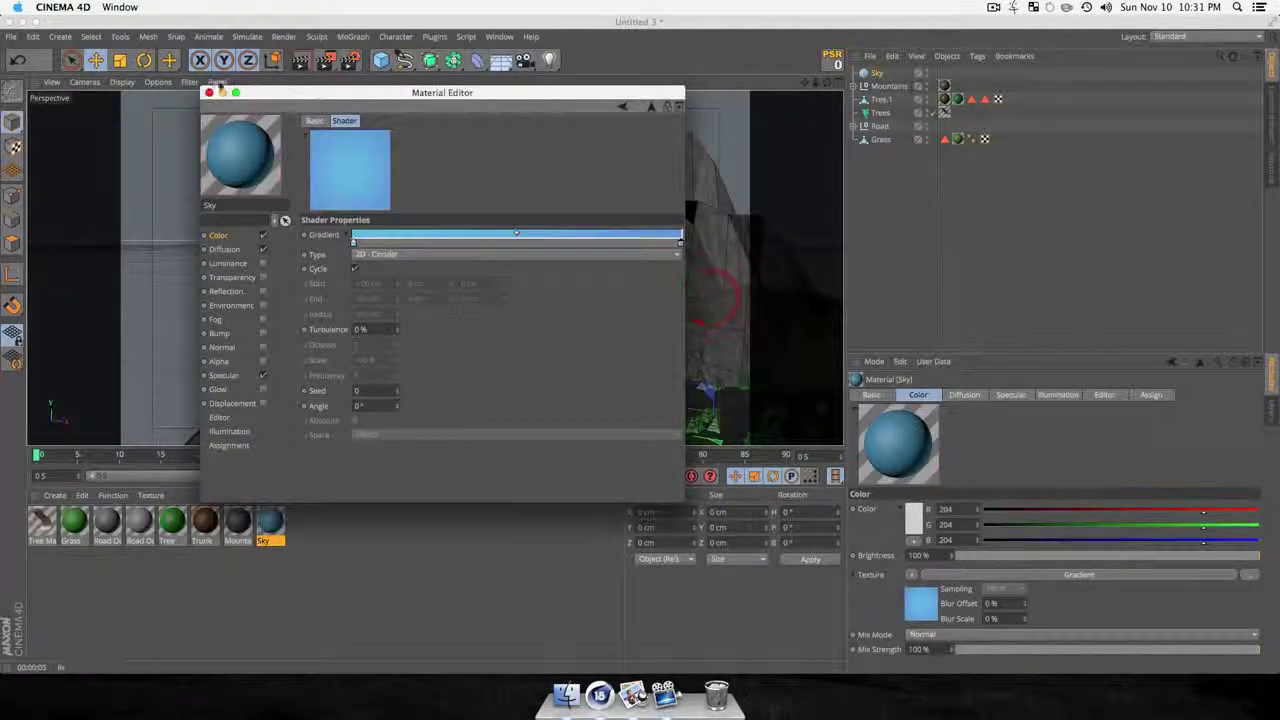
pyautogui.click(208, 92)
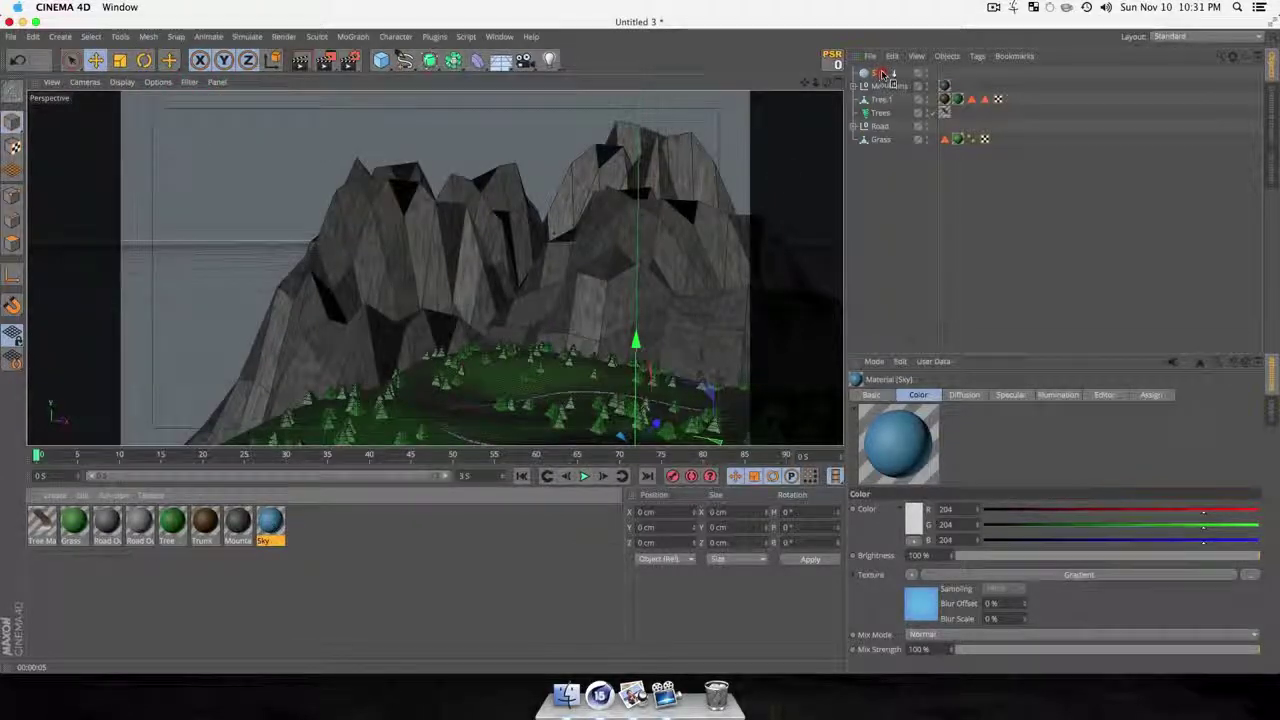
# Apply the Sky material to the Sky object and disable the material's Diffusion channel.
pyautogui.moveTo(270, 520); pyautogui.dragTo(877, 74)
pyautogui.press('super+r')
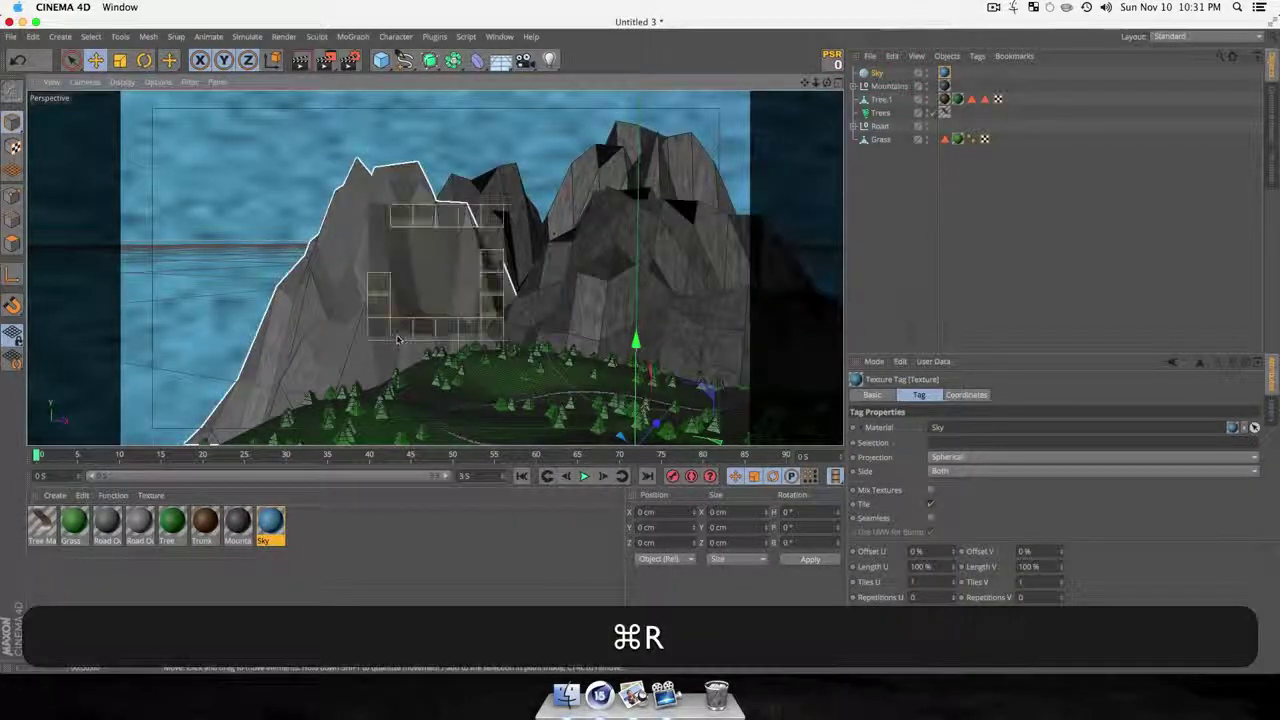
pyautogui.click(272, 520)
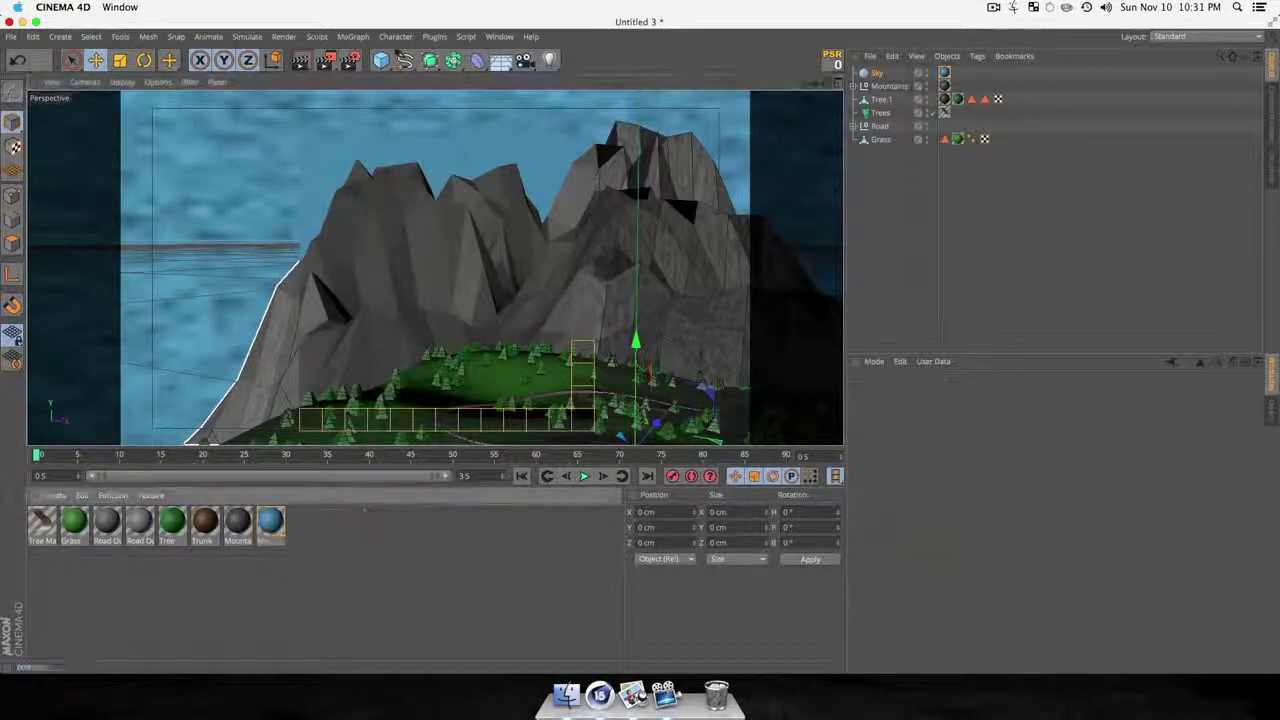
pyautogui.doubleClick(272, 520)
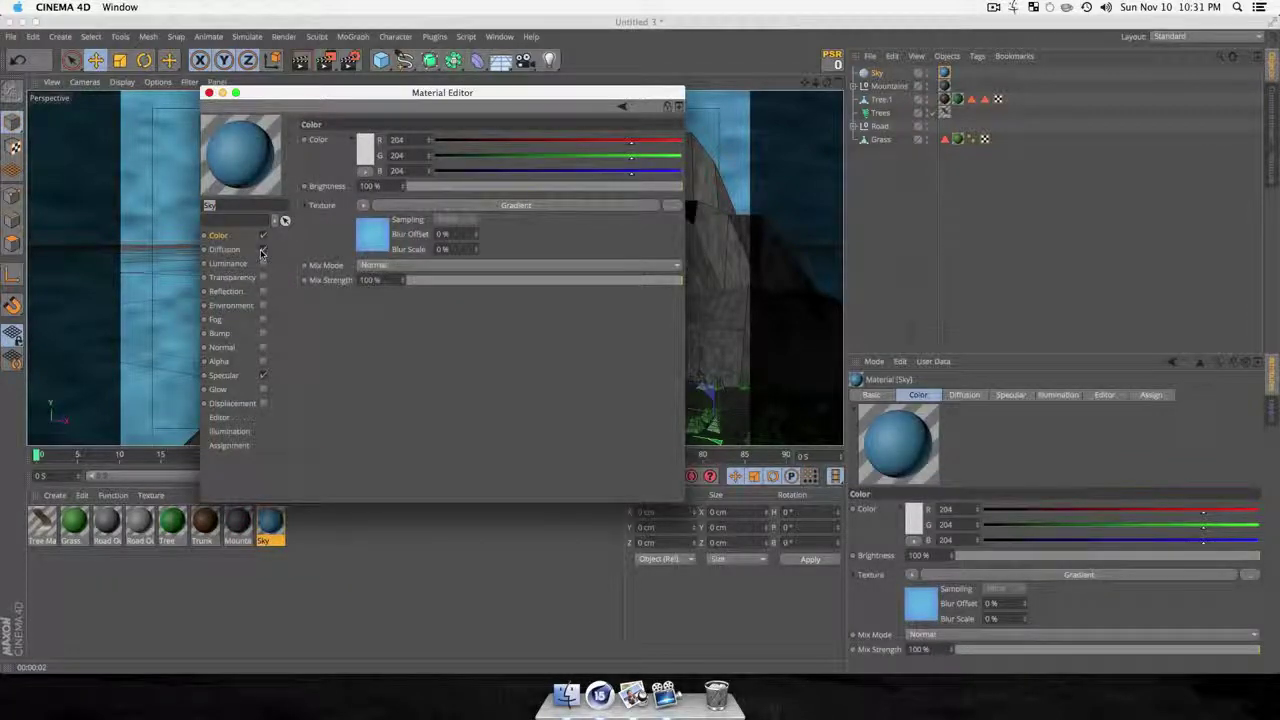
pyautogui.click(262, 250)
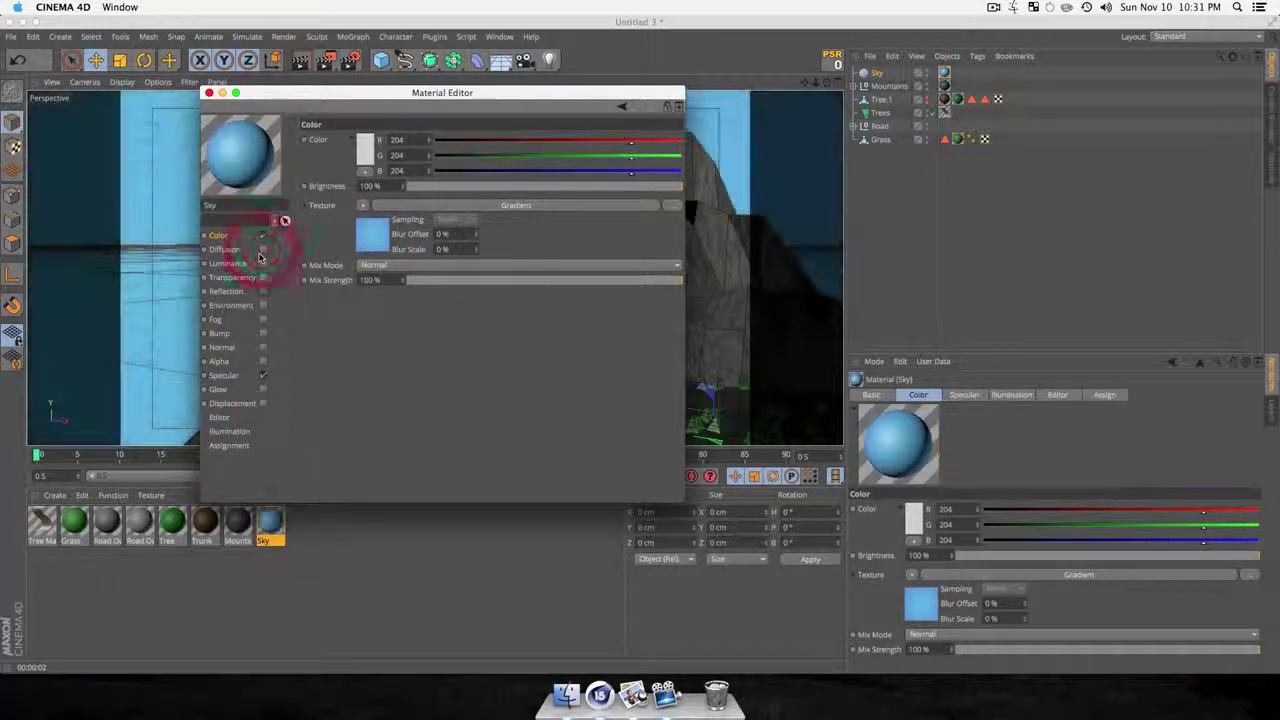
pyautogui.click(209, 93)
# Reframe the mountains, trees and road against the sky and render the view to check the scene.
pyautogui.press('1')
pyautogui.moveTo(600, 290); pyautogui.dragTo(509, 316)
pyautogui.press('3')
pyautogui.moveTo(500, 364); pyautogui.dragTo(407, 334)
pyautogui.press('2')
pyautogui.press('1')
pyautogui.press('3')
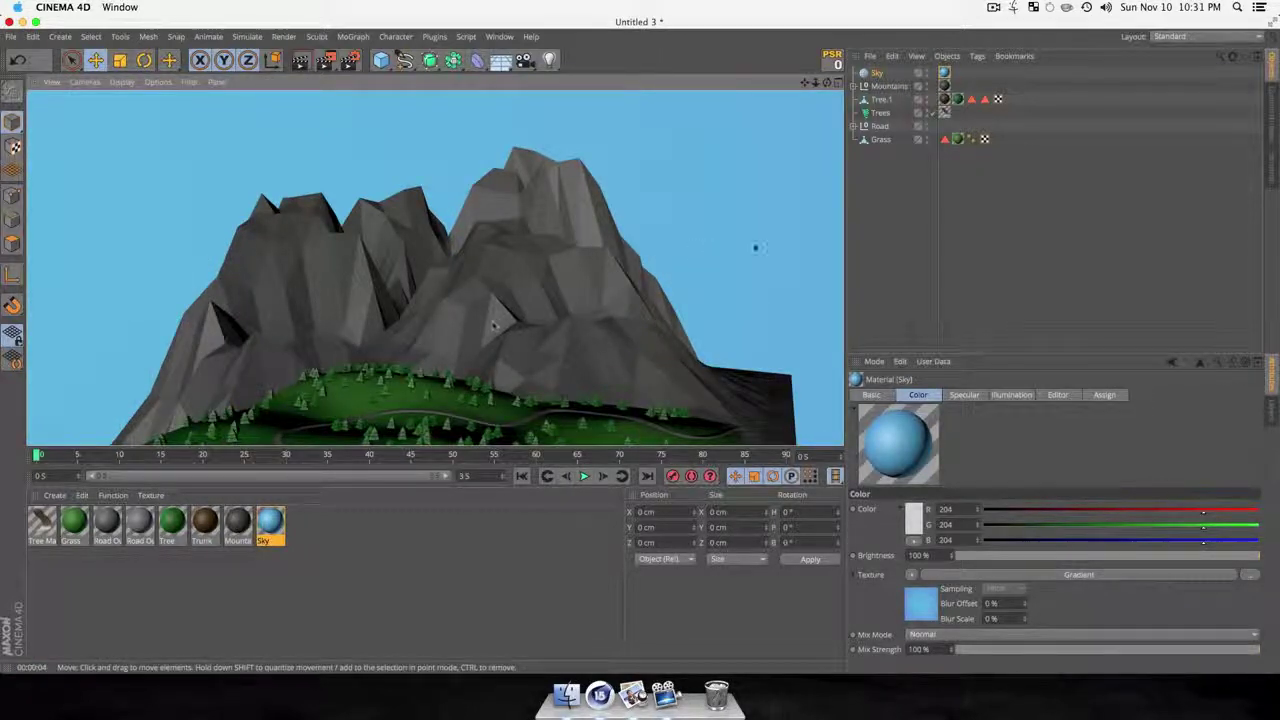
pyautogui.click(902, 161)
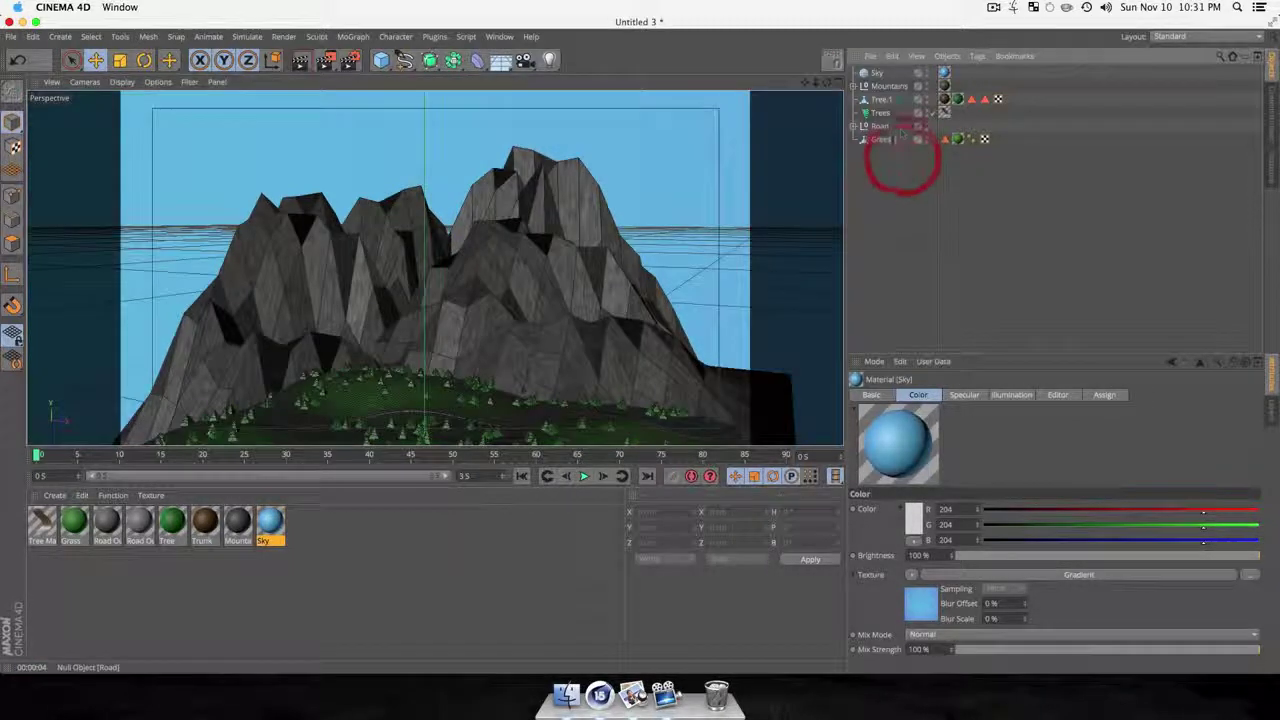
pyautogui.press('3')
pyautogui.moveTo(396, 372); pyautogui.dragTo(389, 335)
pyautogui.press('1')
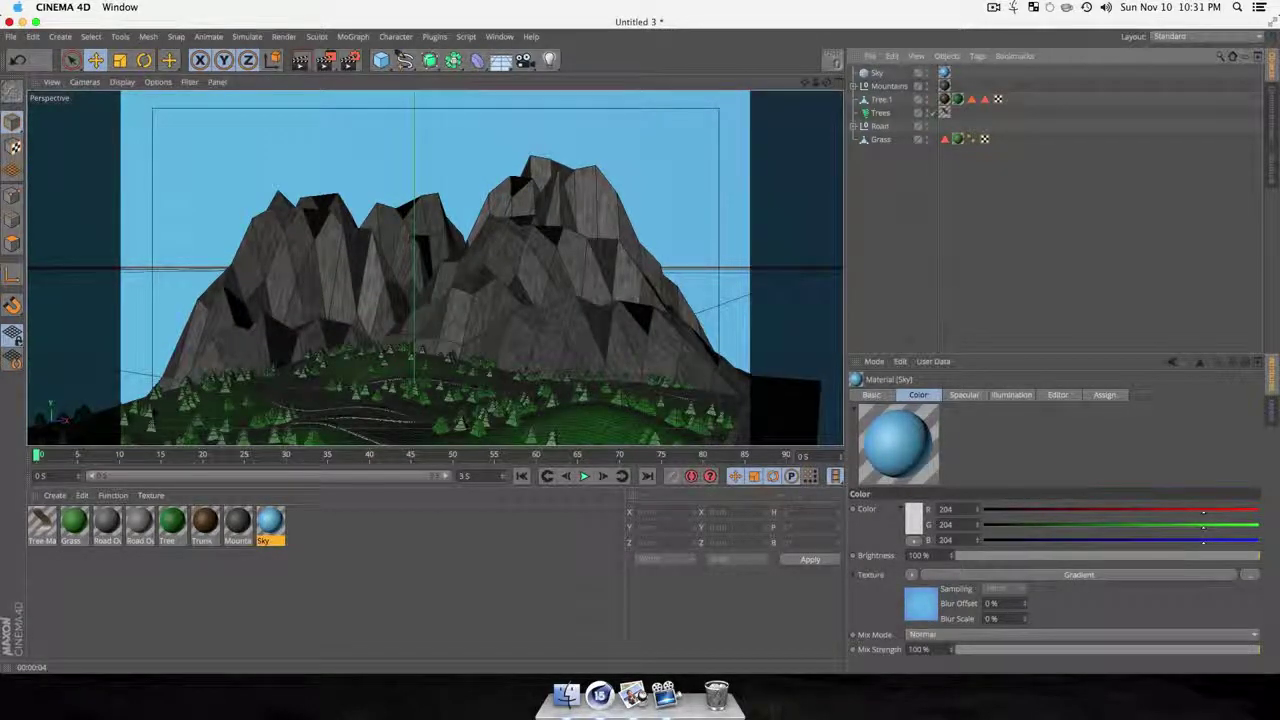
# Duplicate the Mountains group straight up, raising the copy about 23 cm above the original.
pyautogui.click(860, 170)
pyautogui.click(888, 86)
pyautogui.press('3')
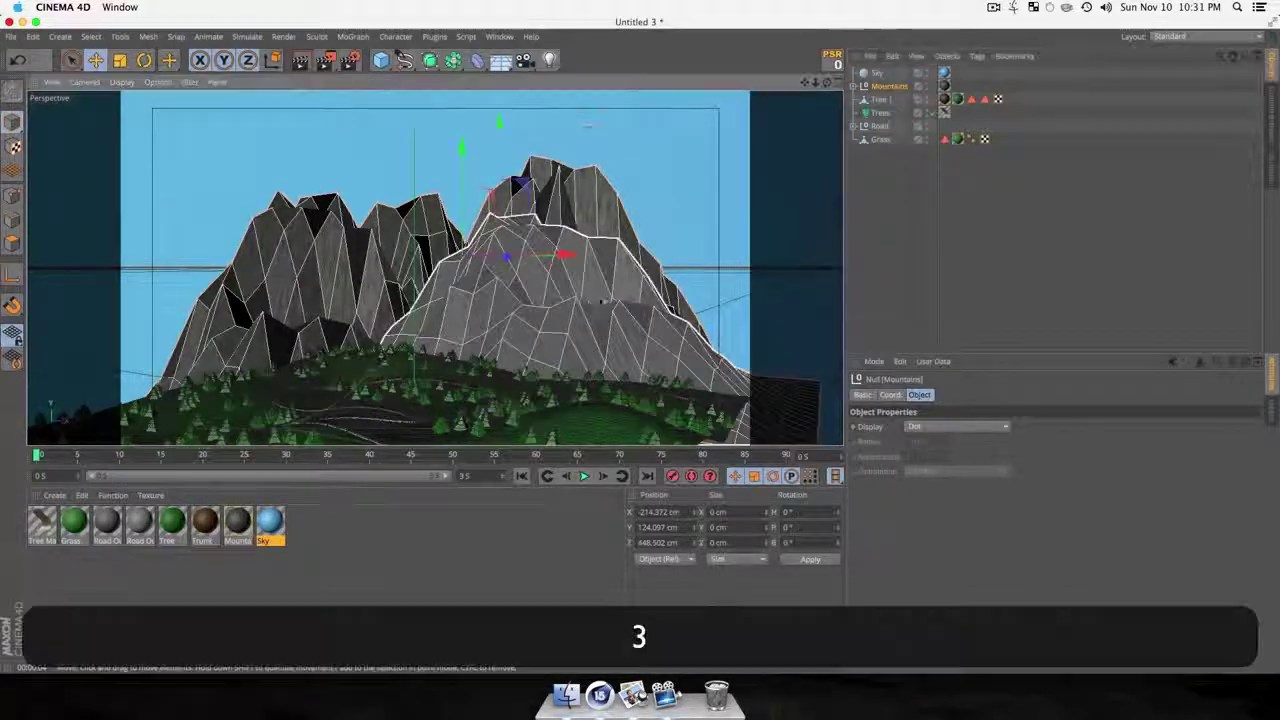
pyautogui.moveTo(545, 332)
pyautogui.mouseDown()
pyautogui.moveTo(535, 337)
pyautogui.moveTo(556, 352)
pyautogui.mouseUp()
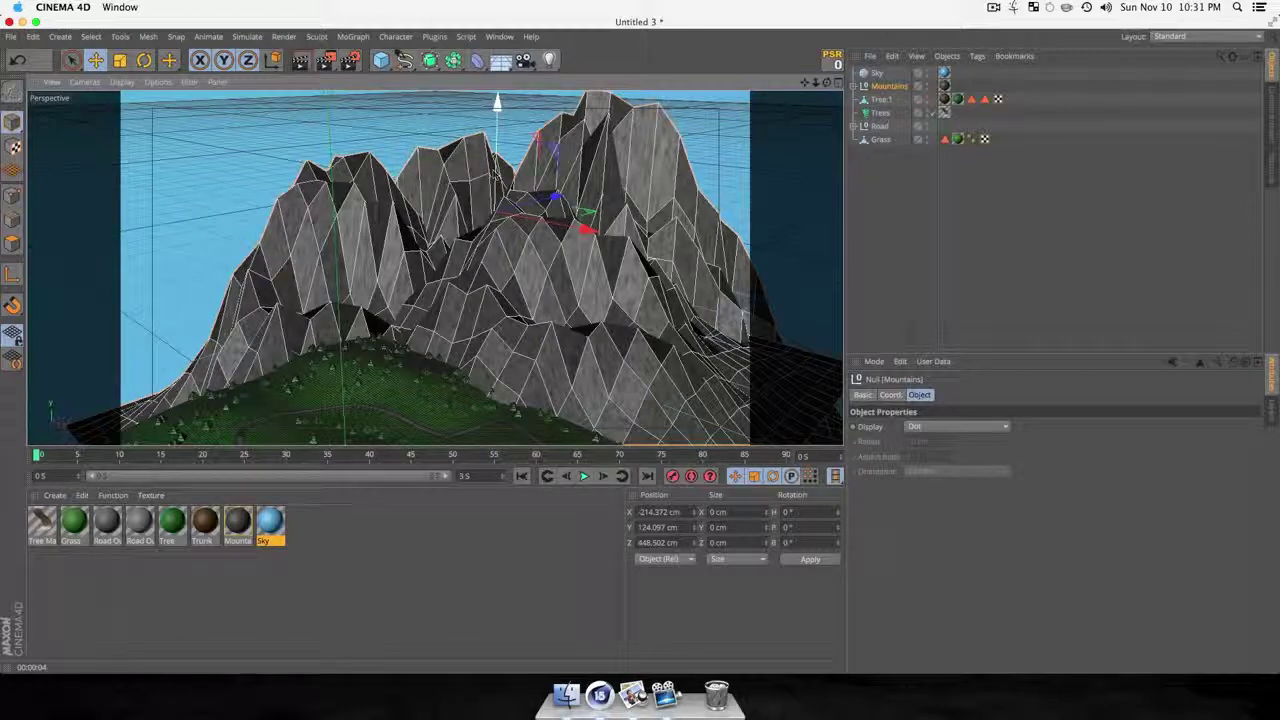
pyautogui.scroll(1, 497, 197)
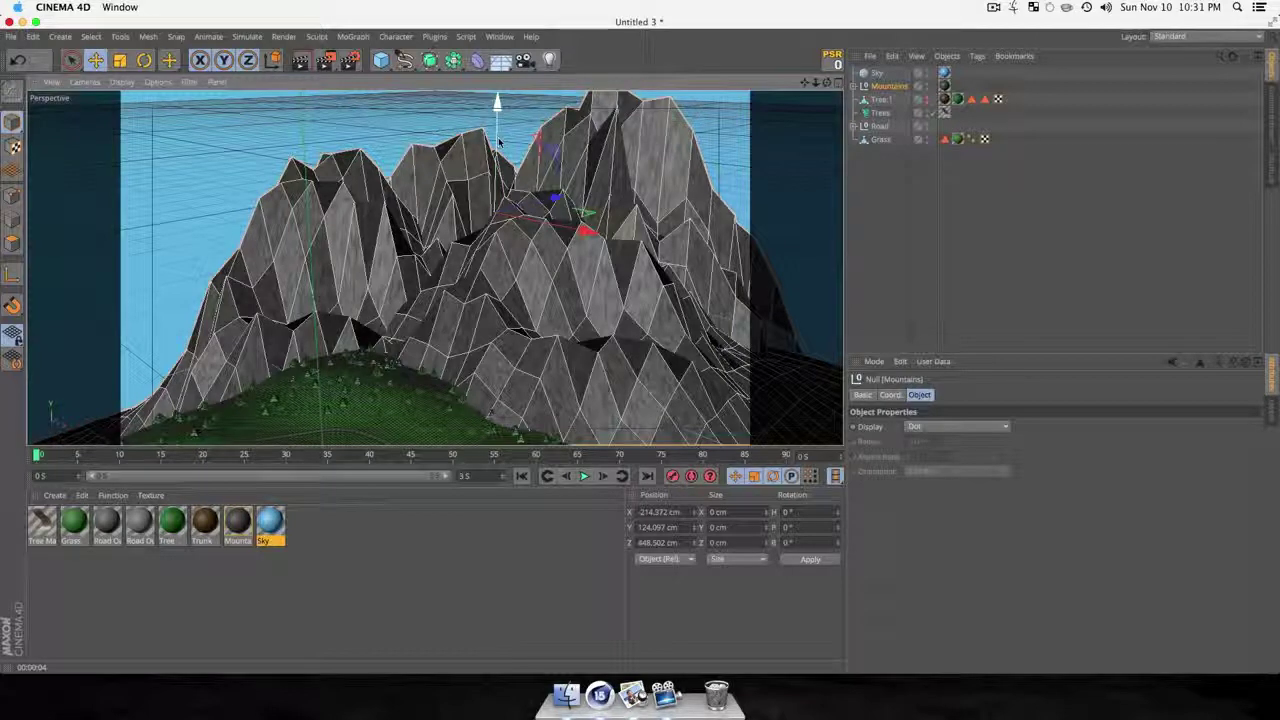
pyautogui.keyDown('super'); pyautogui.moveTo(498, 142); pyautogui.dragTo(498, 122); pyautogui.keyUp('super')
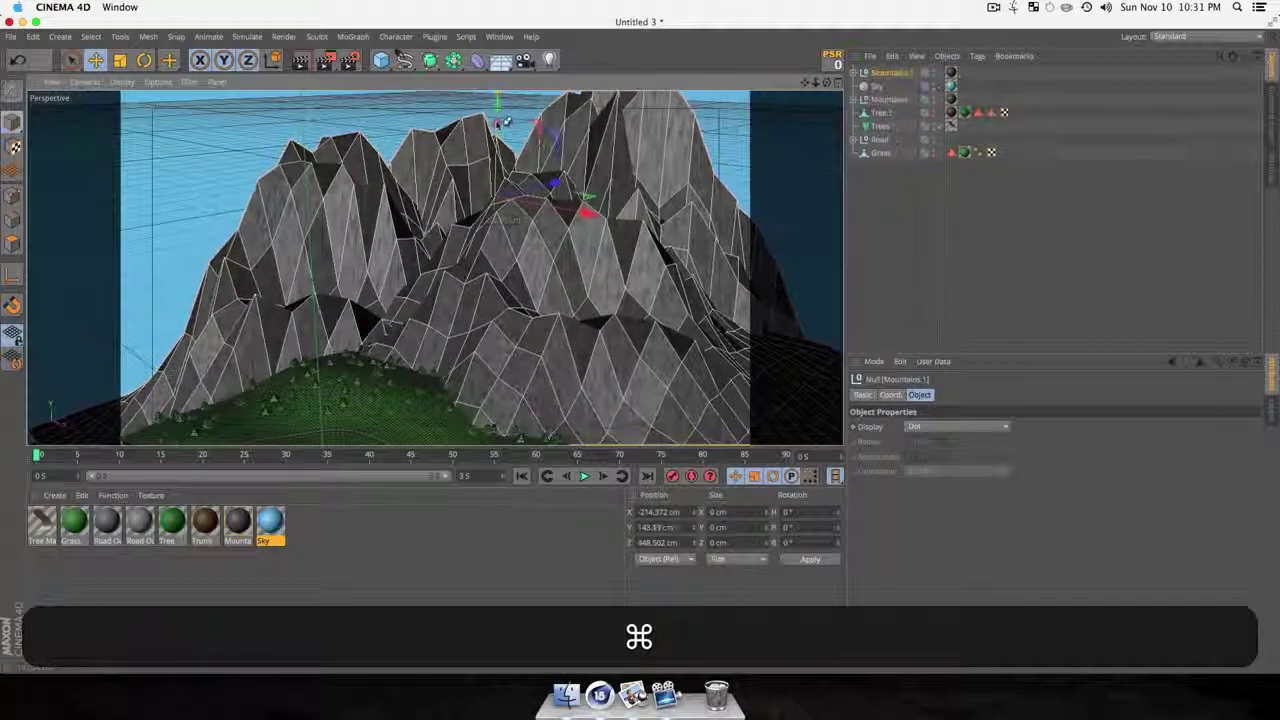
# Select the copied Mountains group with its children and merge them into one polygon object, deleting the originals.
pyautogui.rightClick(908, 75)
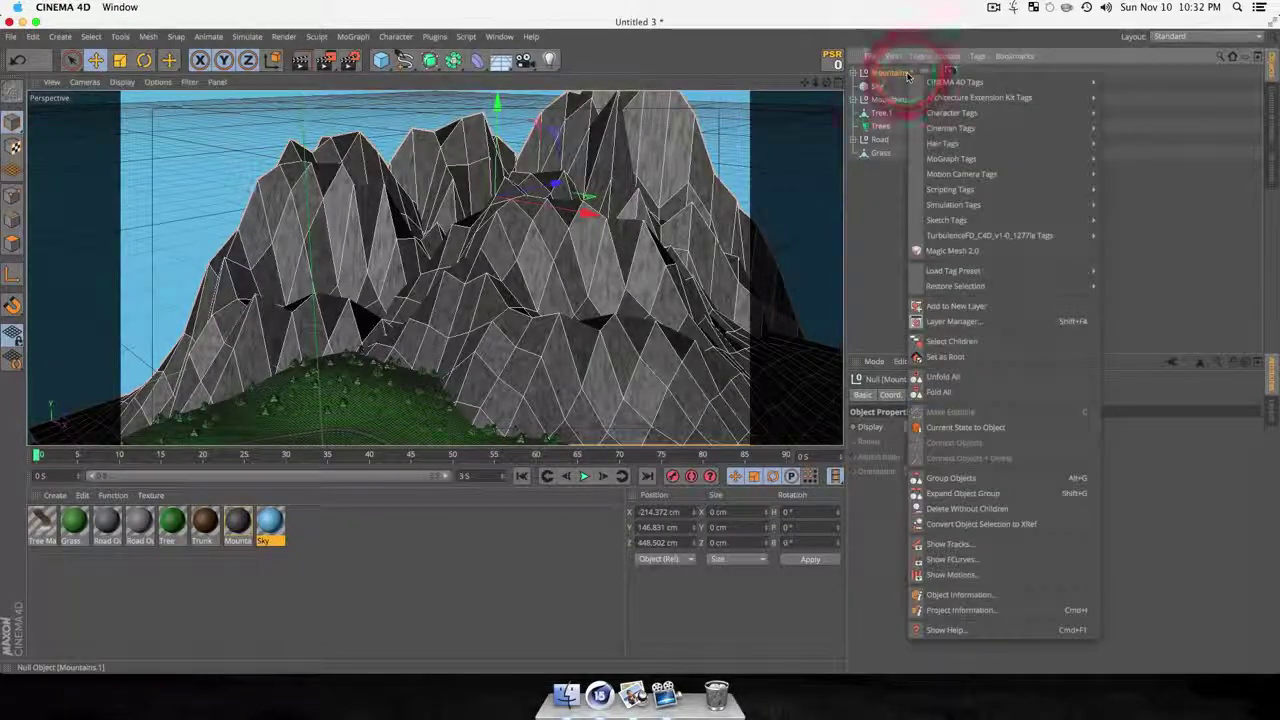
pyautogui.click(948, 341)
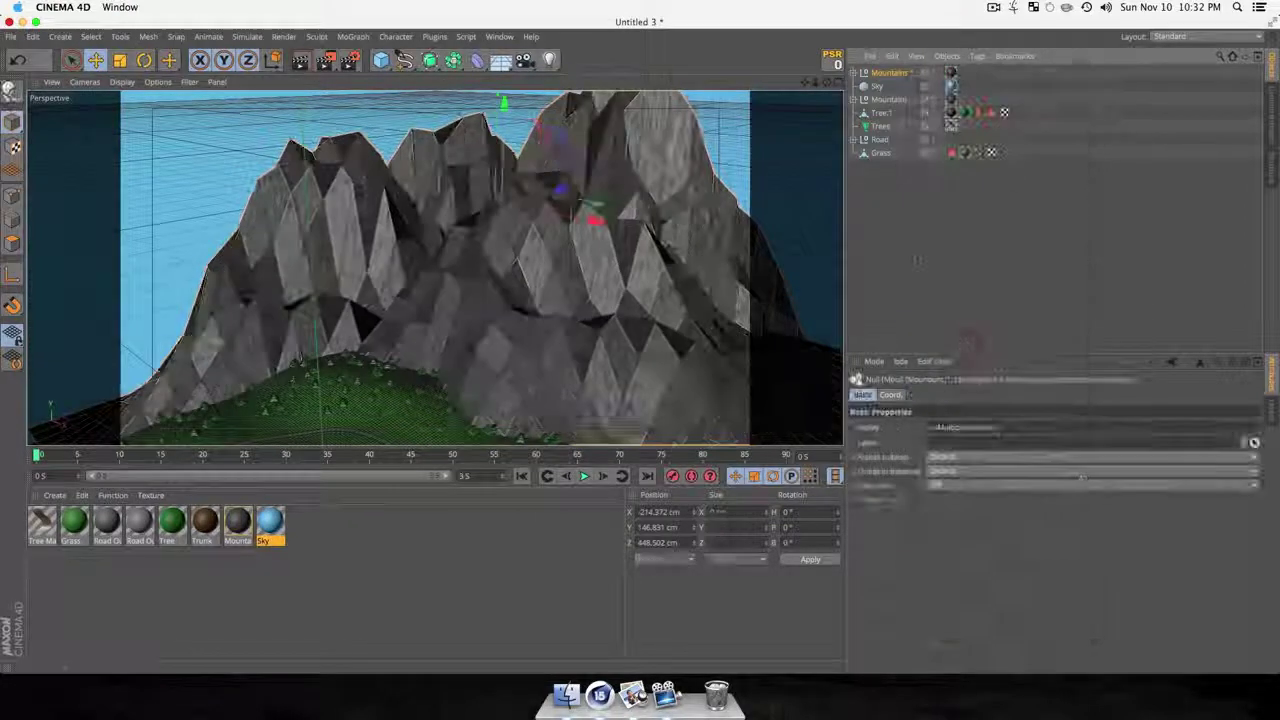
pyautogui.keyDown('ctrl'); pyautogui.click(887, 73); pyautogui.keyUp('ctrl')
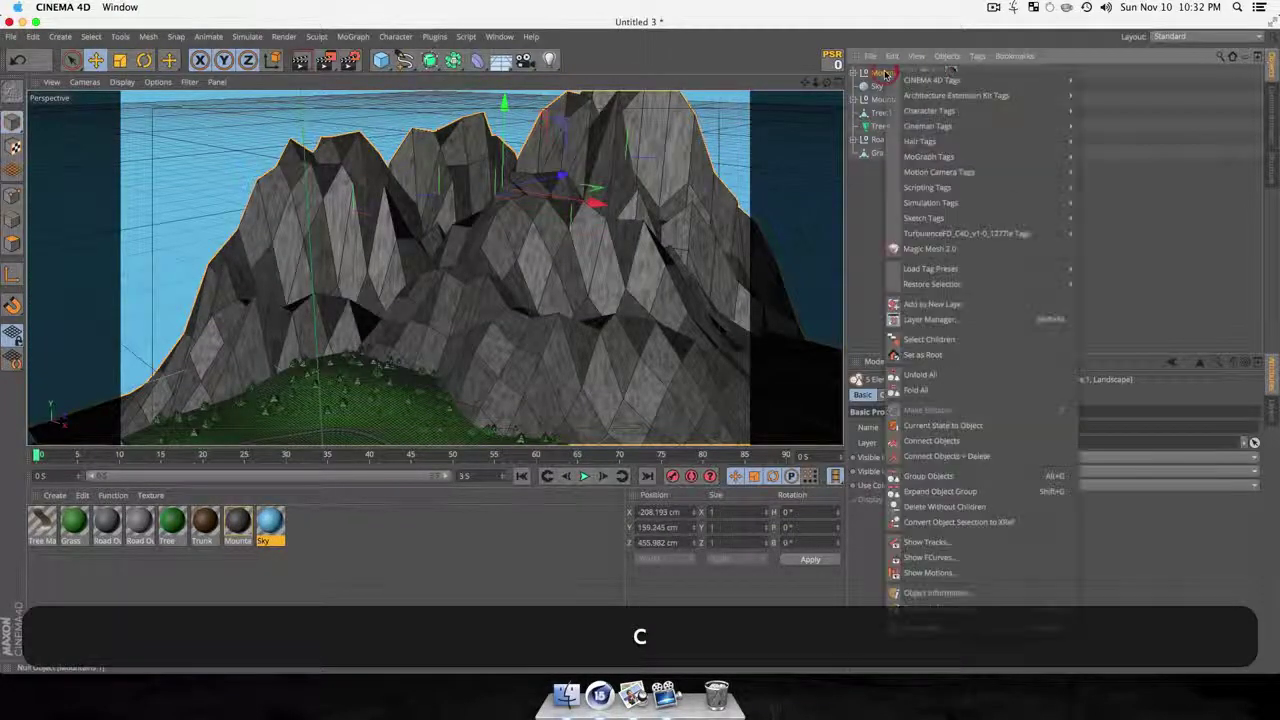
pyautogui.click(980, 341)
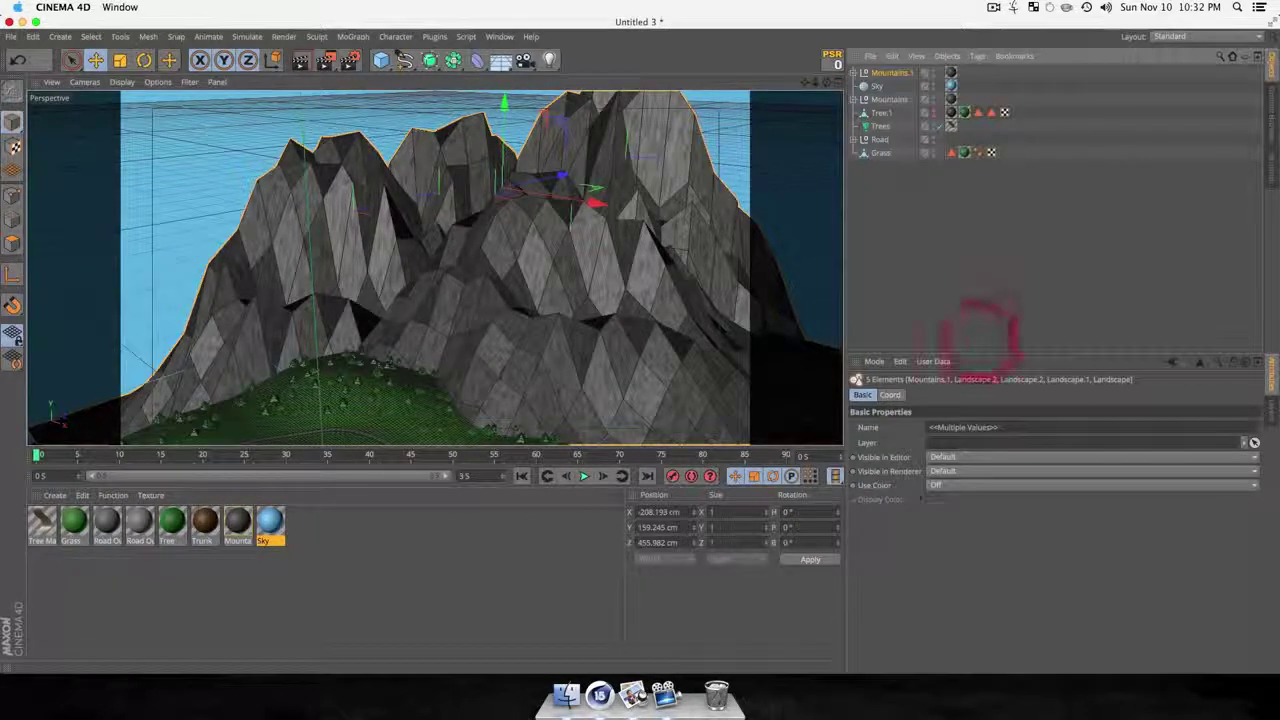
pyautogui.keyDown('ctrl'); pyautogui.click(890, 73); pyautogui.keyUp('ctrl')
pyautogui.click(987, 455)
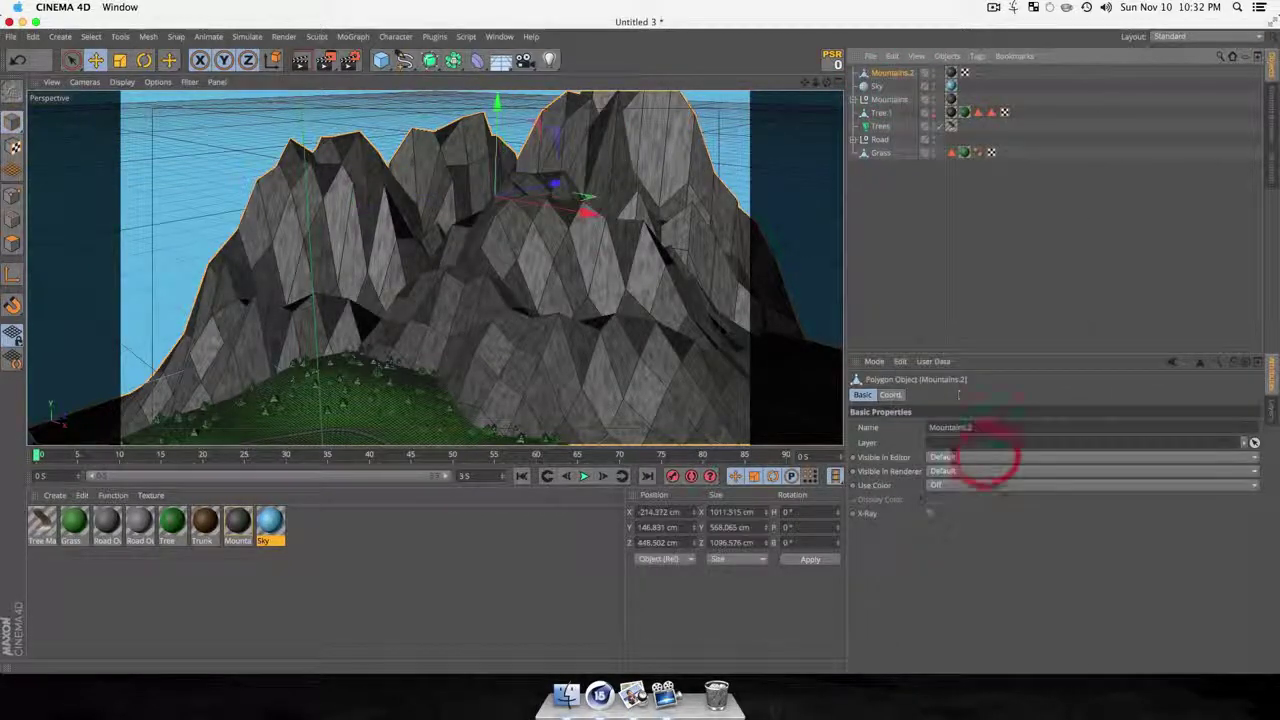
# Scale the merged mountain copy down along Z to a depth of about 914 cm.
pyautogui.click(913, 217)
pyautogui.press('3')
pyautogui.moveTo(597, 309); pyautogui.dragTo(538, 280)
pyautogui.scroll(-3, 585, 238)
pyautogui.press('1')
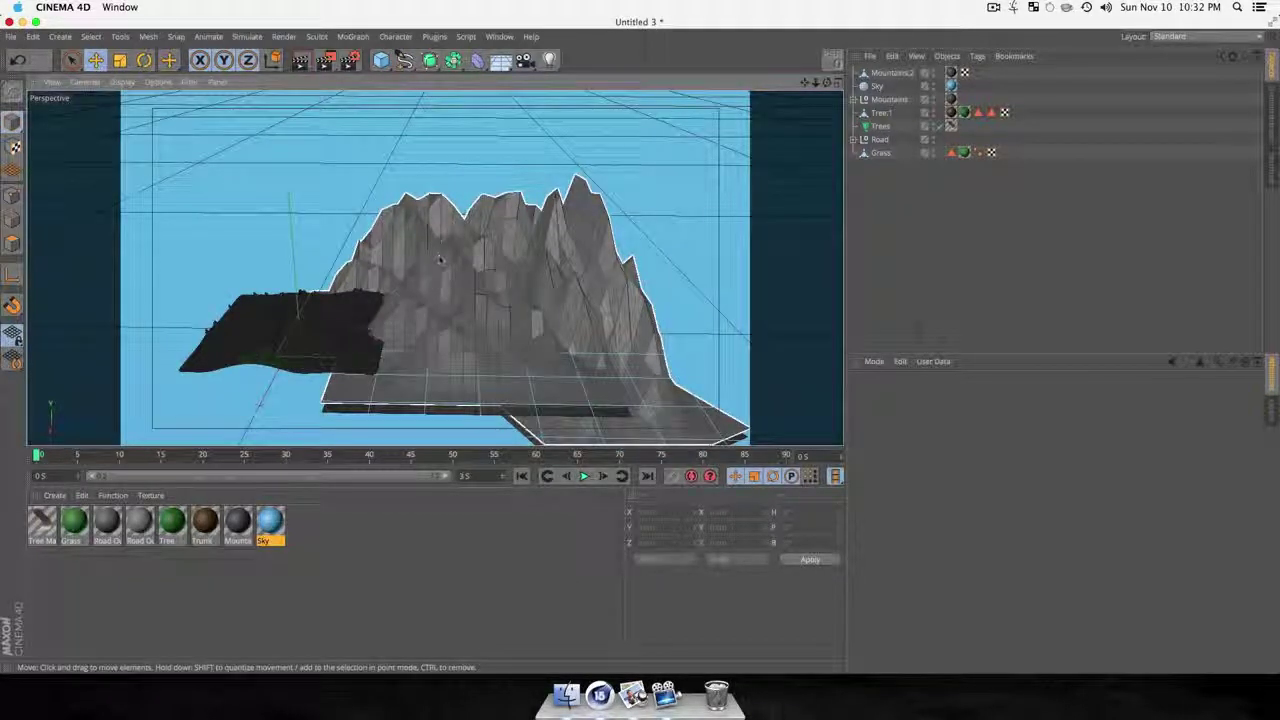
pyautogui.click(440, 260)
pyautogui.press('t')
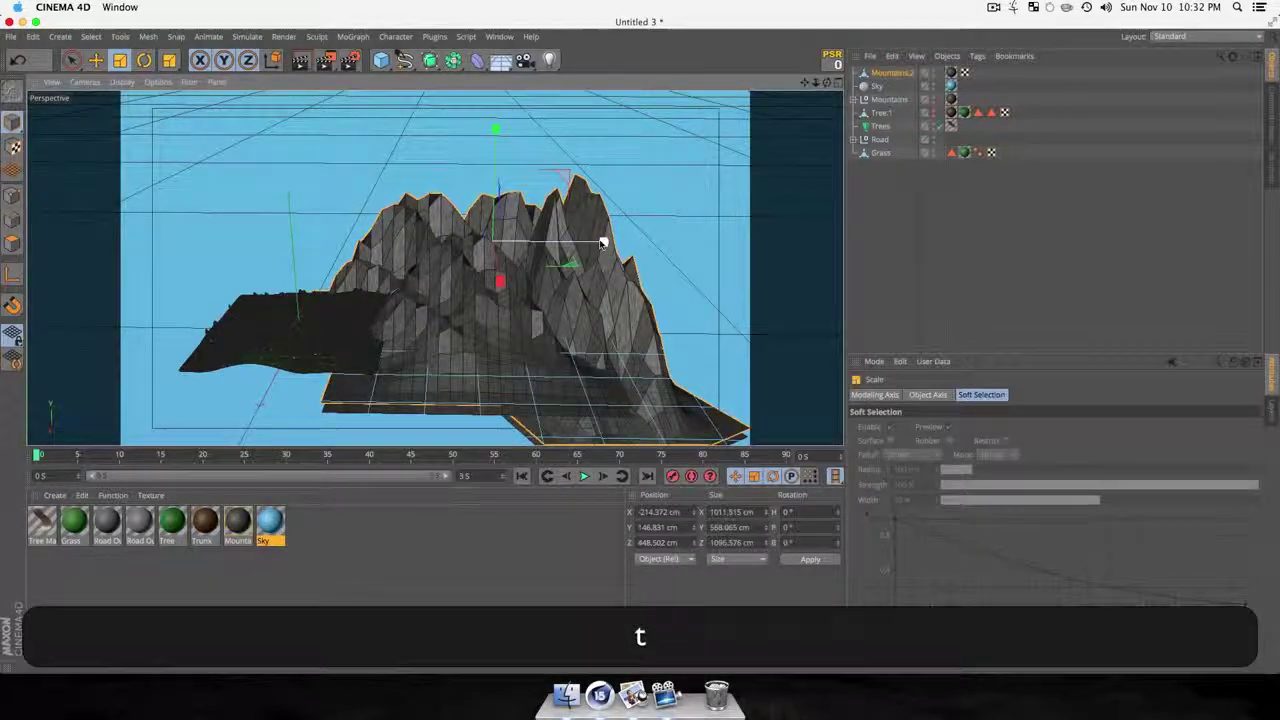
pyautogui.moveTo(603, 242); pyautogui.dragTo(581, 242)
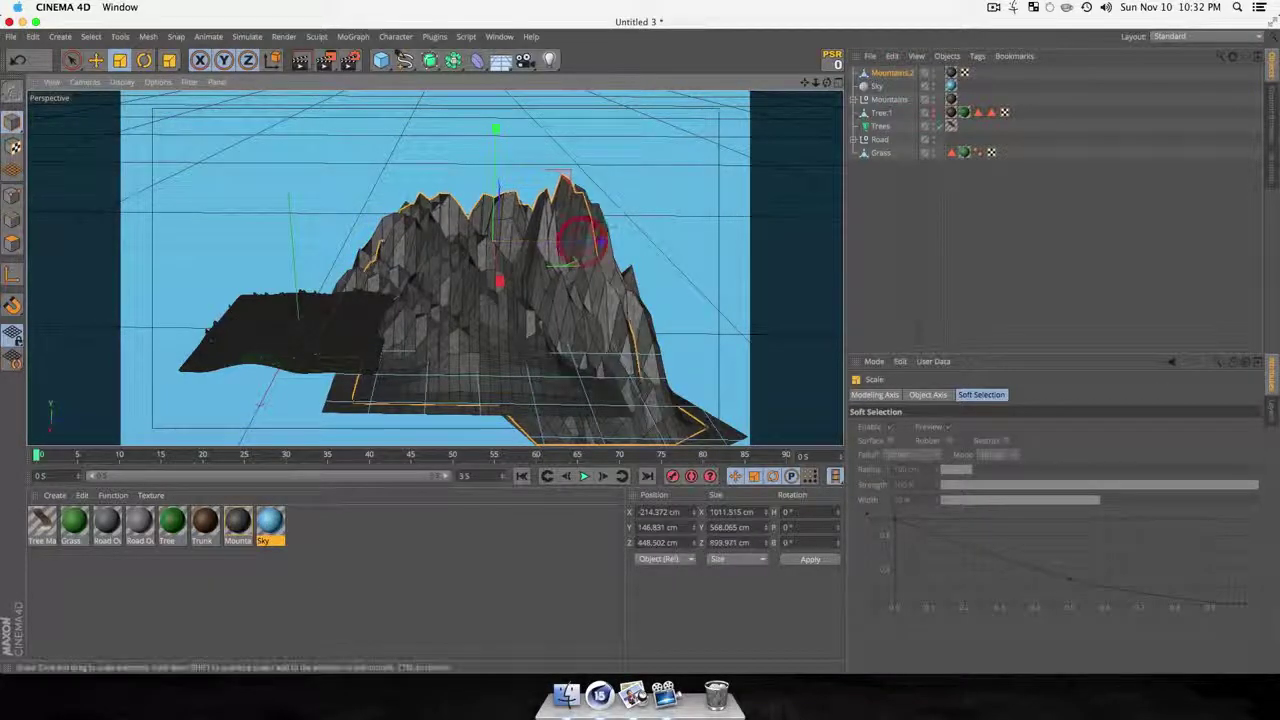
pyautogui.press('3')
pyautogui.moveTo(474, 348); pyautogui.dragTo(571, 357)
pyautogui.click(441, 530)
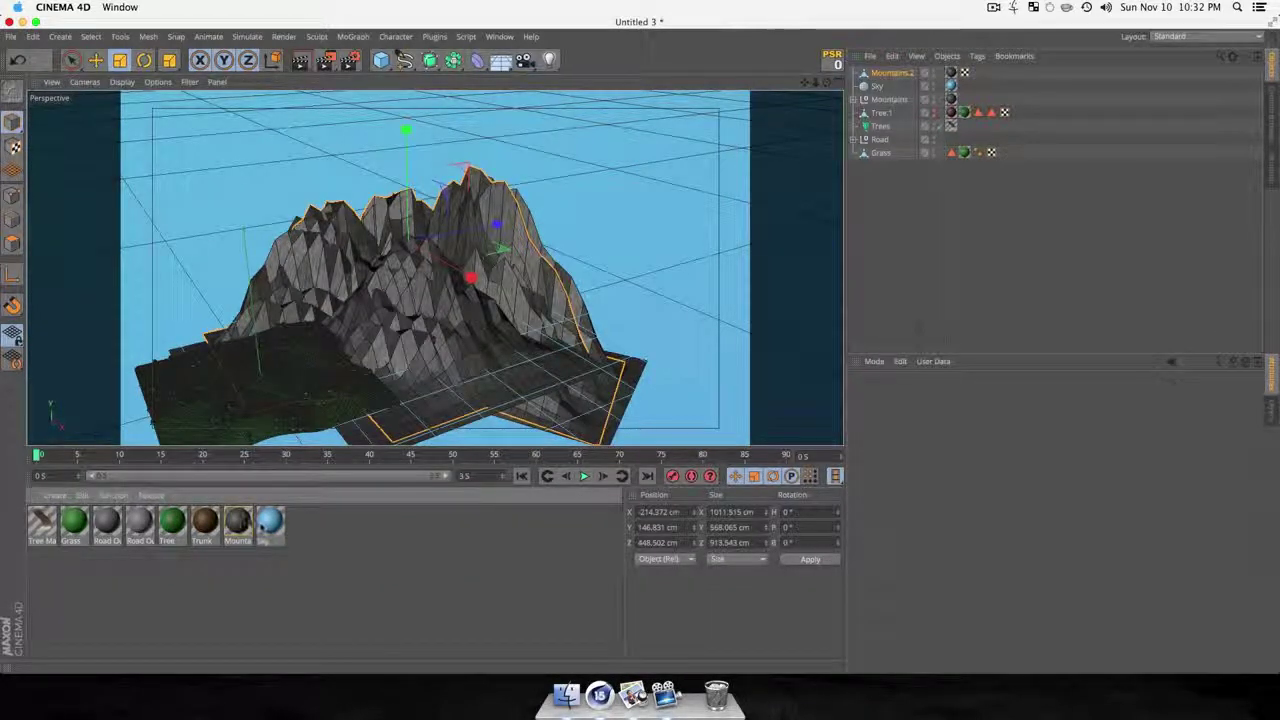
# Duplicate the grey Mountains material and recolour both knots of the copy's color gradient to near white.
pyautogui.click(239, 522)
pyautogui.press('super')
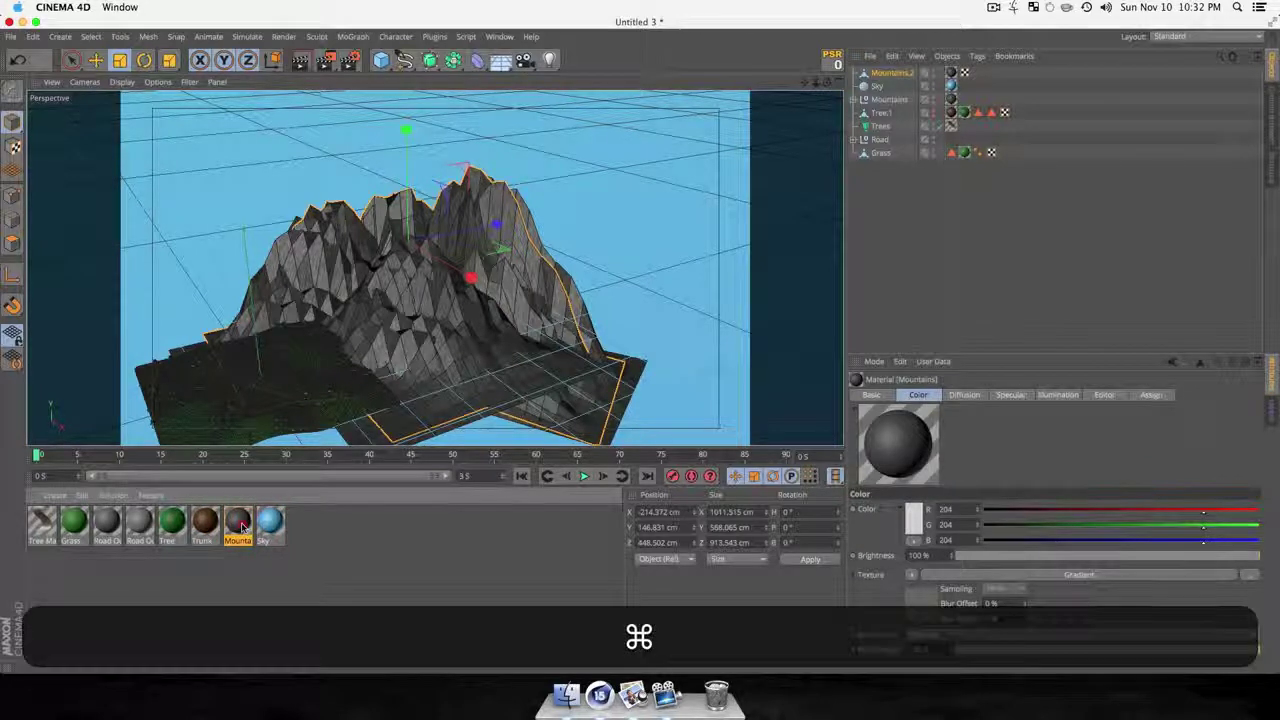
pyautogui.doubleClick(305, 524)
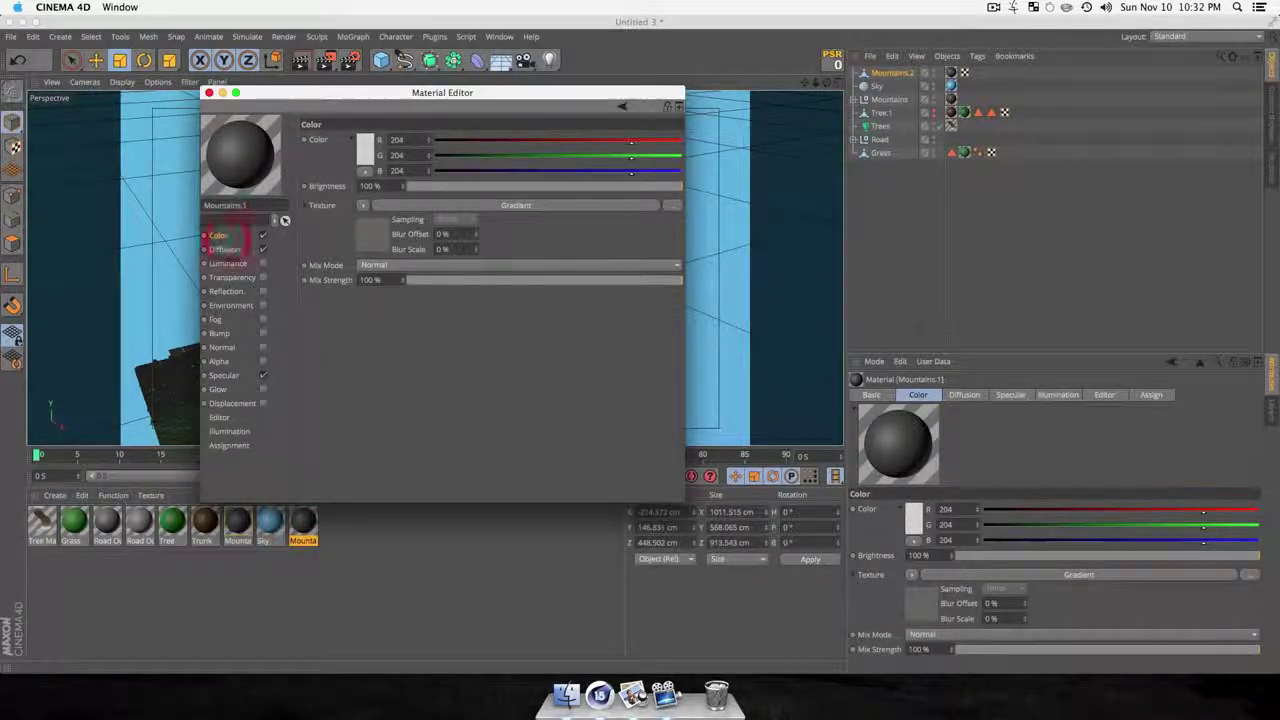
pyautogui.click(370, 238)
pyautogui.doubleClick(353, 245)
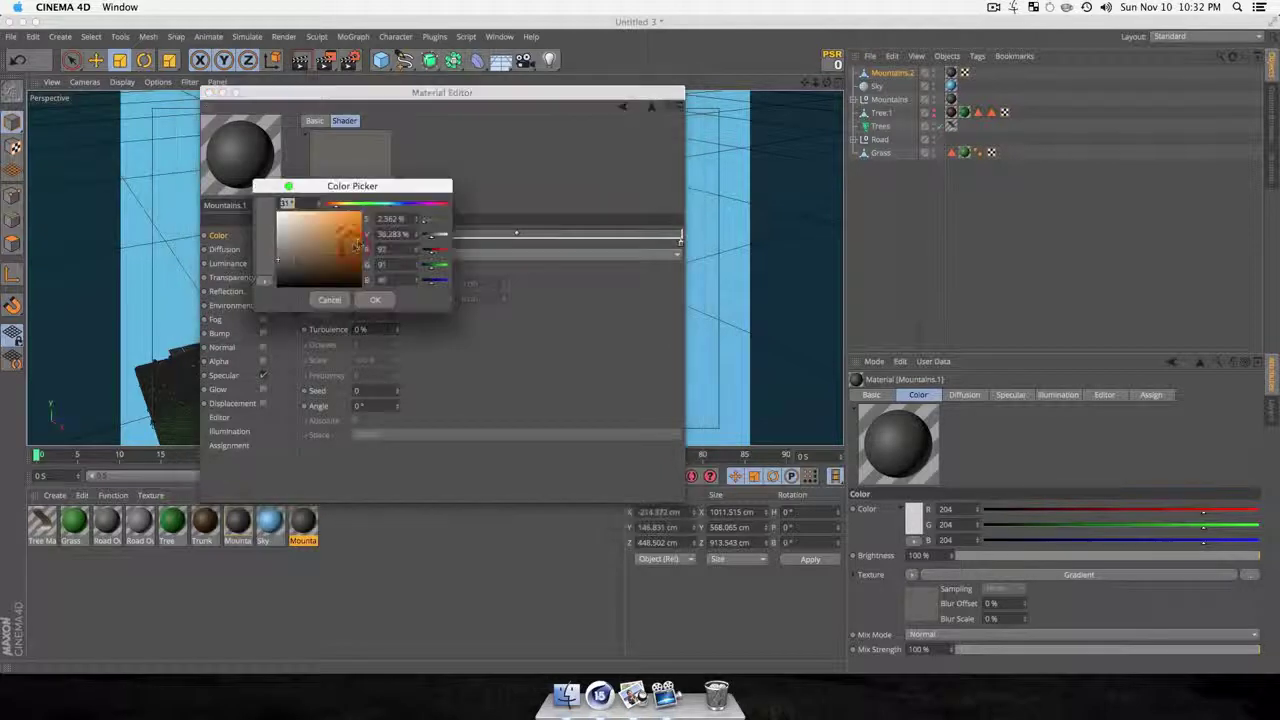
pyautogui.click(277, 222)
pyautogui.click(374, 300)
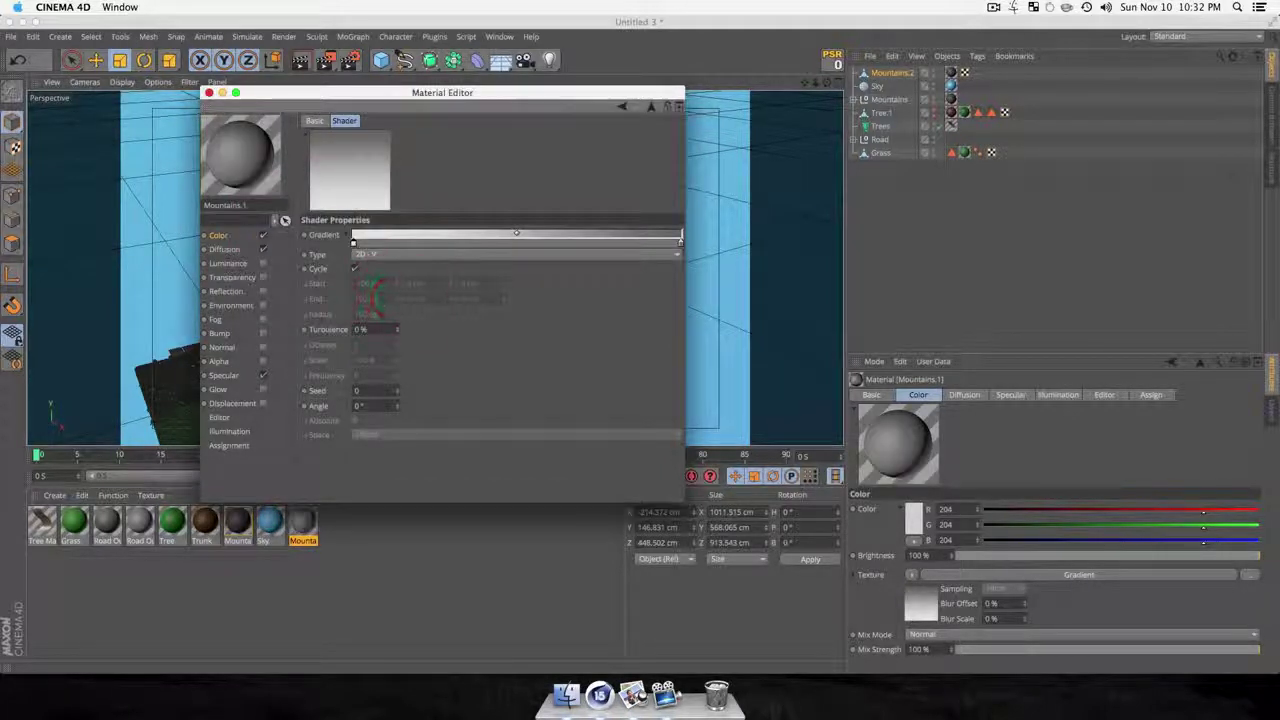
pyautogui.doubleClick(680, 244)
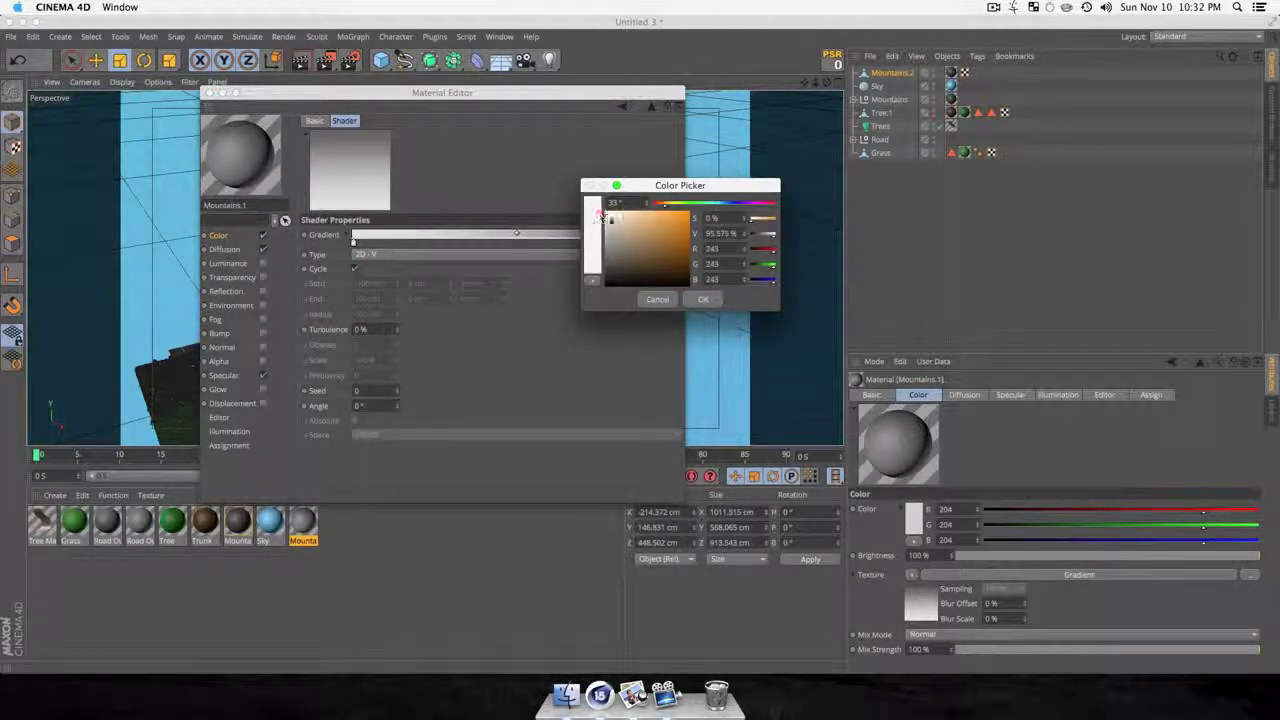
pyautogui.click(700, 299)
# Enable luminance on the white mountain material and set its brightness to 53%.
pyautogui.click(229, 264)
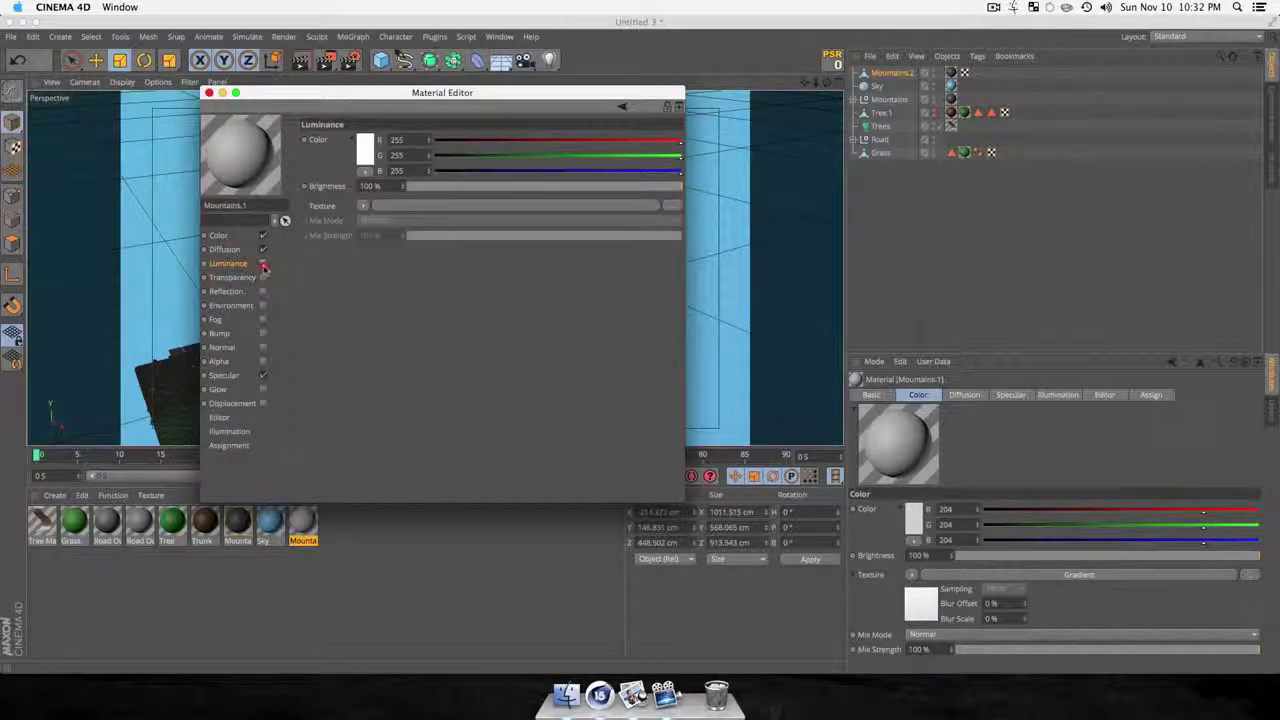
pyautogui.click(263, 265)
pyautogui.moveTo(603, 188); pyautogui.dragTo(534, 190)
# Enable reflection on the white material at 9% brightness, with a Fresnel texture at 12% mix strength.
pyautogui.click(232, 291)
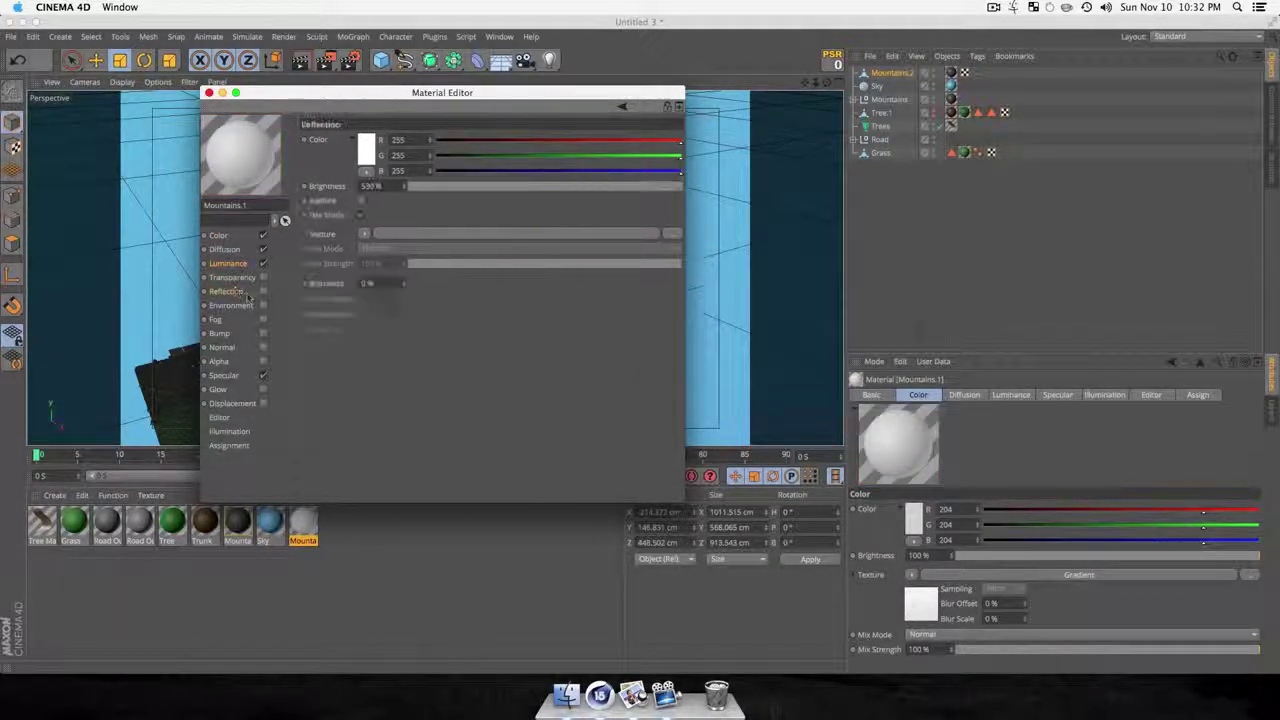
pyautogui.click(263, 291)
pyautogui.click(429, 188)
pyautogui.click(430, 195)
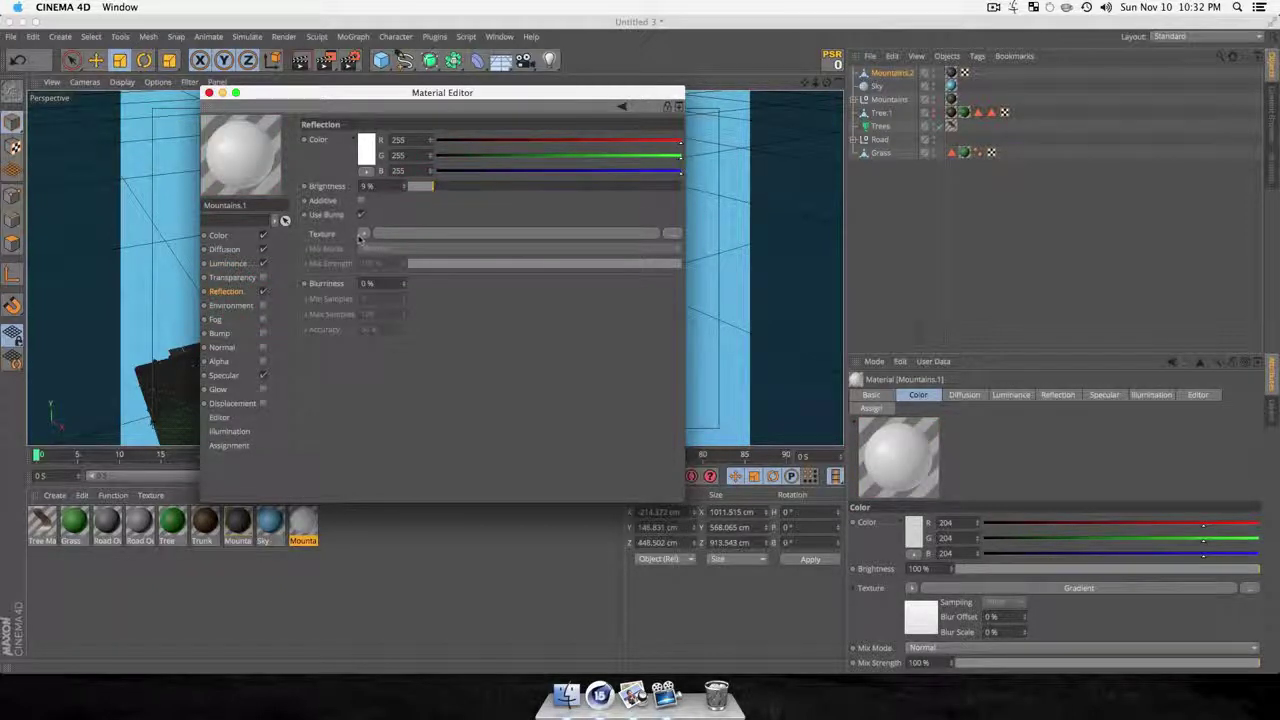
pyautogui.click(366, 235)
pyautogui.click(392, 380)
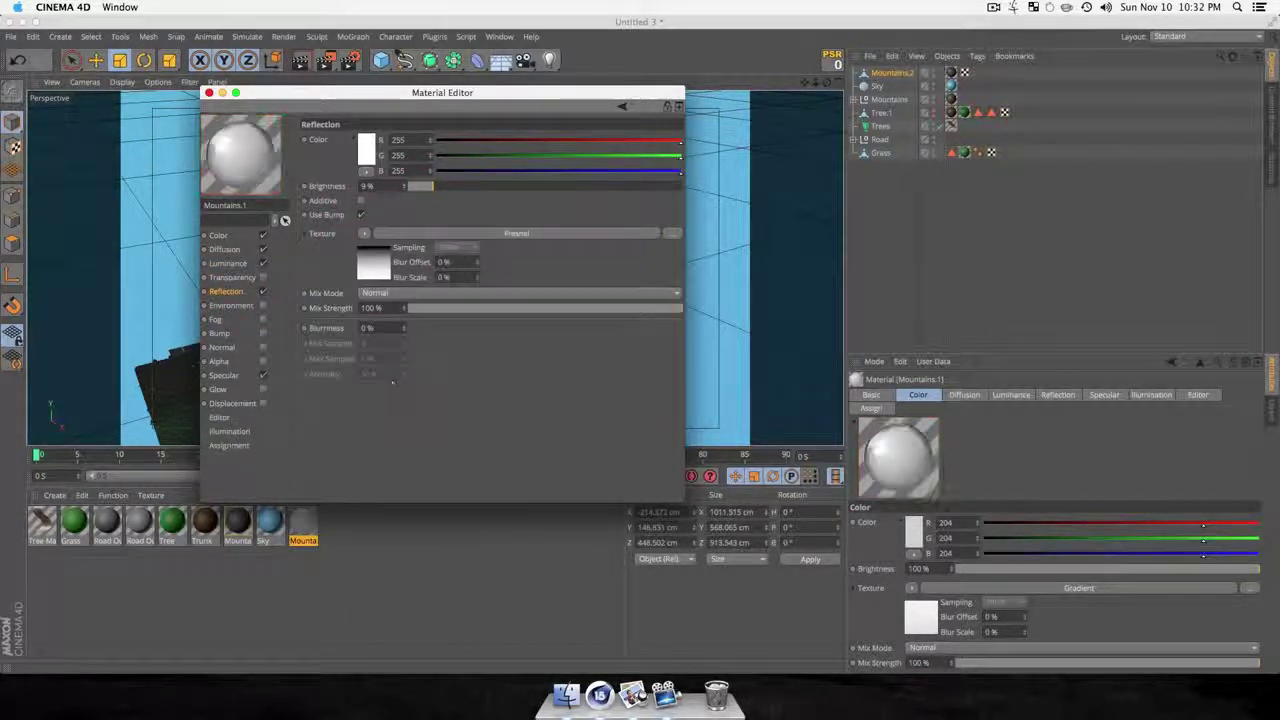
pyautogui.click(442, 312)
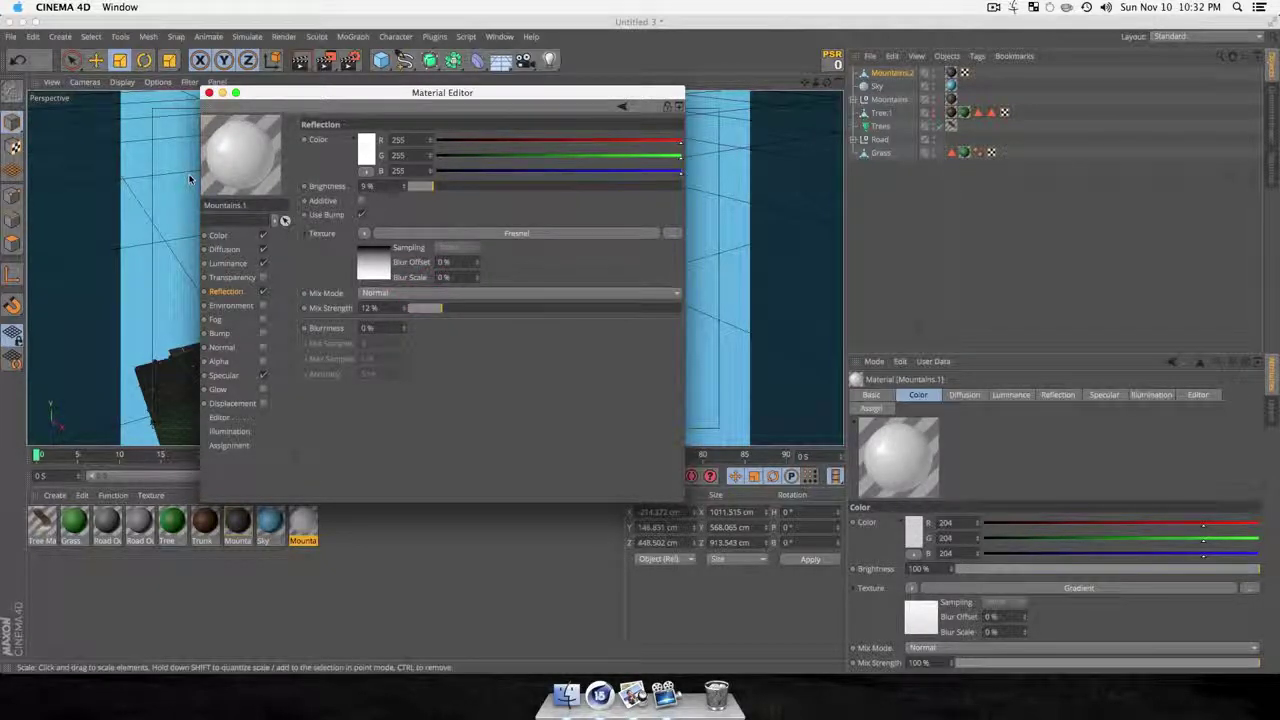
# Apply the white material to the merged mountain copy and delete its old grey Mountains texture tag.
pyautogui.click(208, 92)
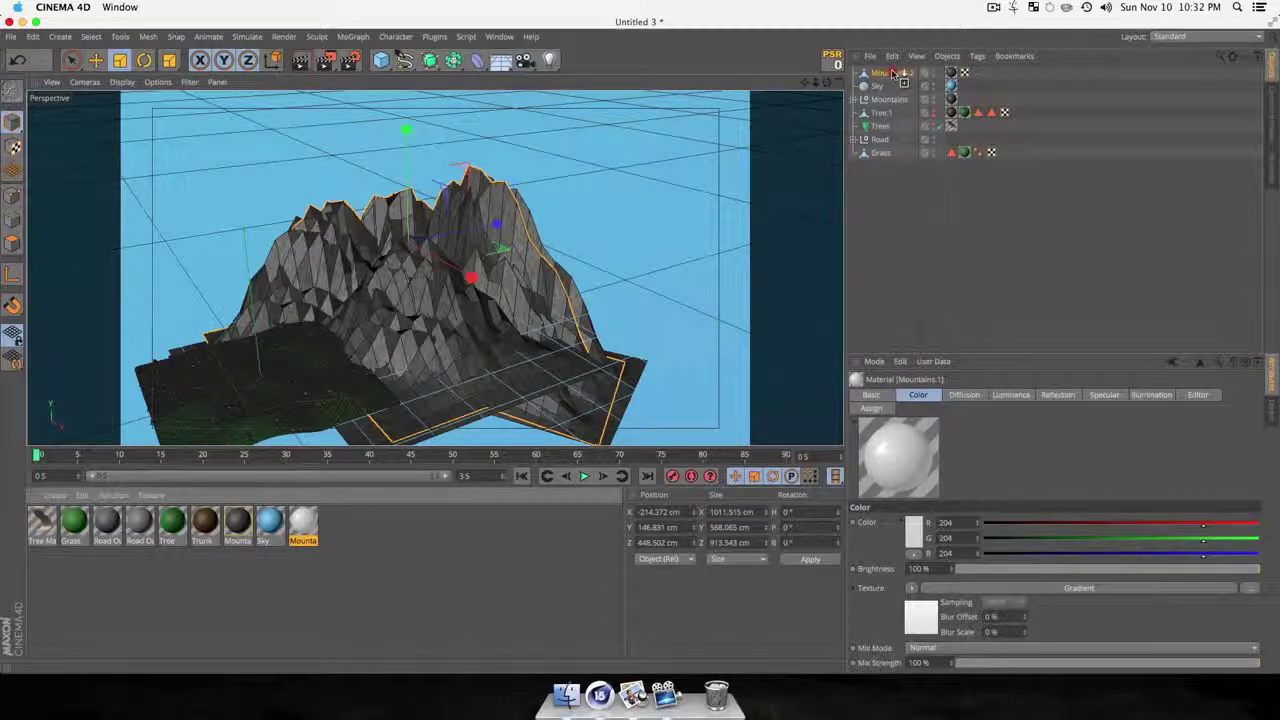
pyautogui.moveTo(895, 76); pyautogui.dragTo(895, 75)
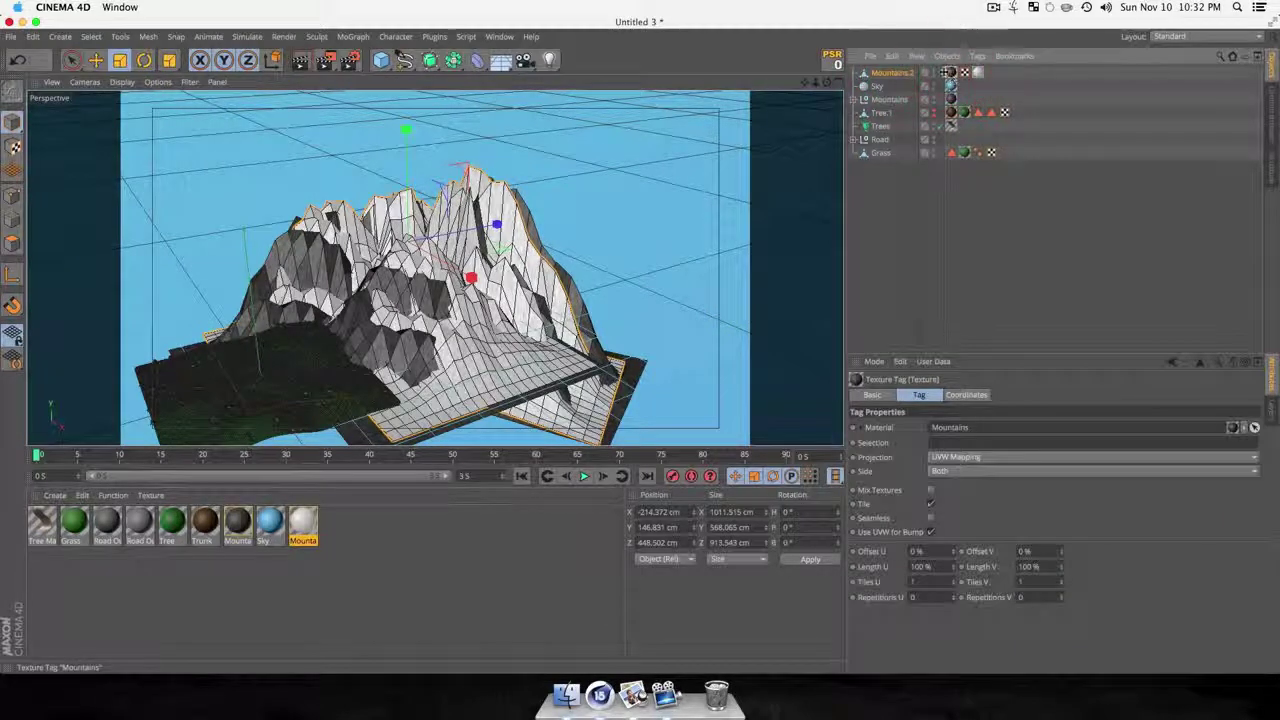
pyautogui.press('Delete')
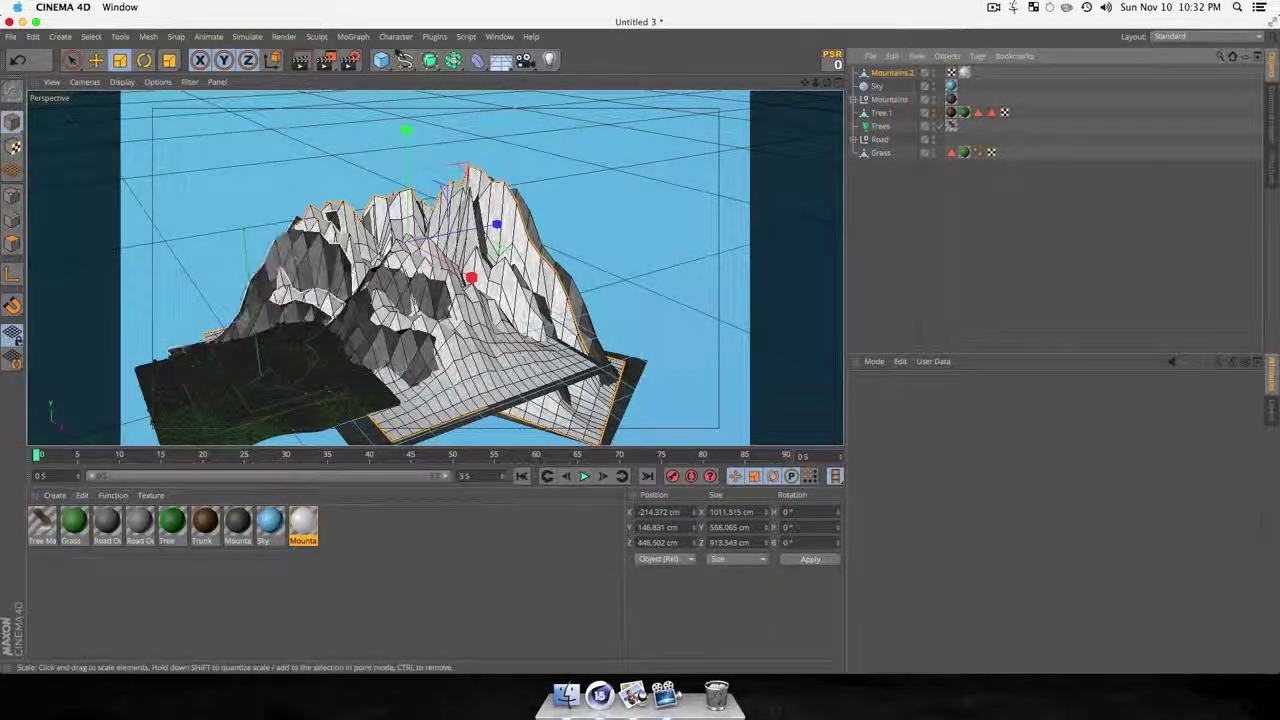
# Scale the white mountain copy down along X to a width of about 850 cm.
pyautogui.press('3')
pyautogui.moveTo(350, 270); pyautogui.dragTo(445, 190)
pyautogui.moveTo(376, 314); pyautogui.dragTo(375, 300)
# Move the white mountain copy down and forward to about Y 119 cm and Z 422 cm, leaving white only on the peaks.
pyautogui.press('e')
pyautogui.moveTo(380, 146); pyautogui.dragTo(345, 335)
pyautogui.press('3')
pyautogui.press('1')
pyautogui.moveTo(345, 335); pyautogui.dragTo(511, 103)
pyautogui.press('3')
pyautogui.scroll(3, 396, 215)
pyautogui.press('3')
pyautogui.moveTo(396, 215); pyautogui.dragTo(380, 236)
pyautogui.press('3')
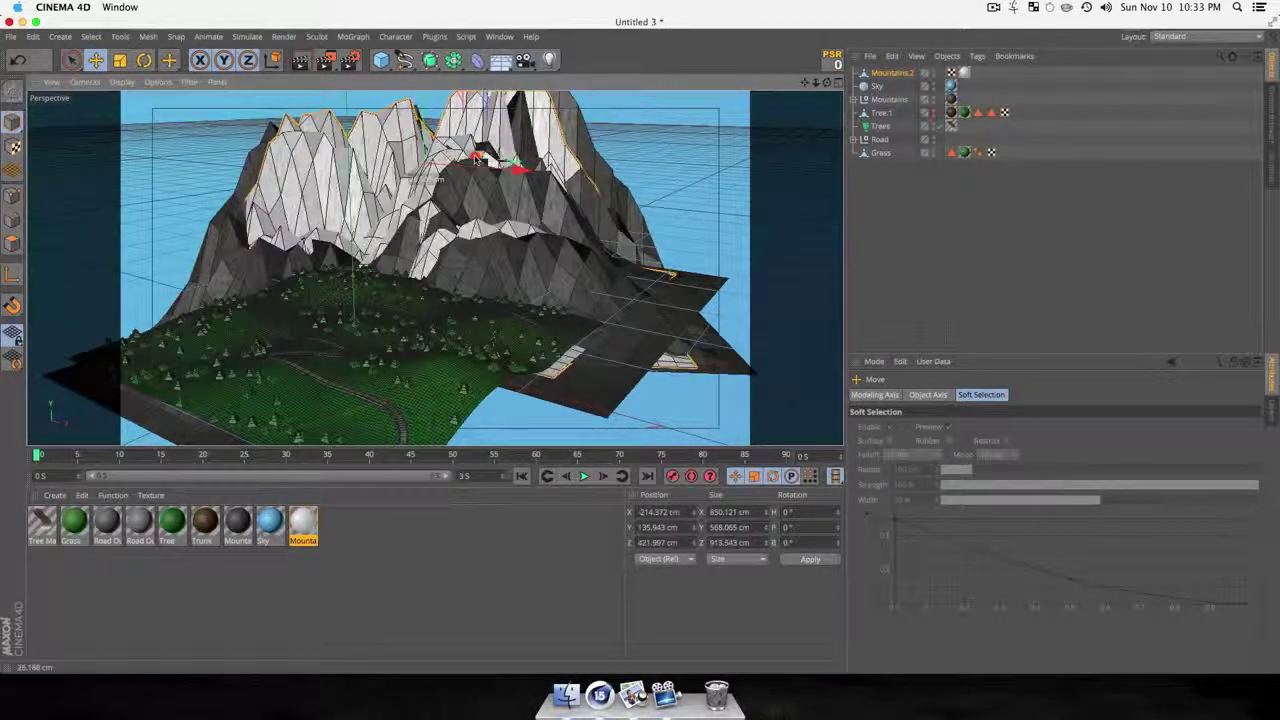
pyautogui.press('3')
pyautogui.moveTo(421, 121); pyautogui.dragTo(425, 300)
pyautogui.press('1')
pyautogui.press('3')
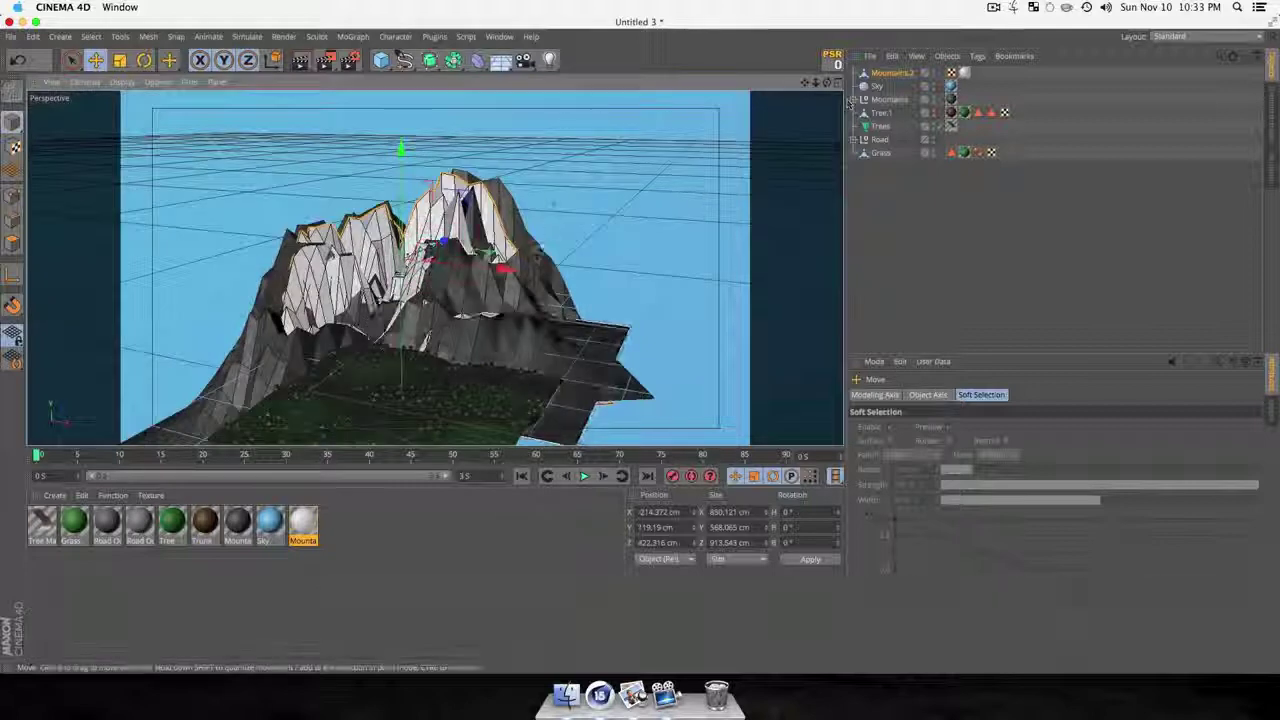
# Duplicate the white mountain layer to about X -179 cm, raise it to about Y 140 cm and rotate its heading to about -188°.
pyautogui.keyDown('super'); pyautogui.moveTo(505, 268); pyautogui.dragTo(530, 273); pyautogui.keyUp('super')
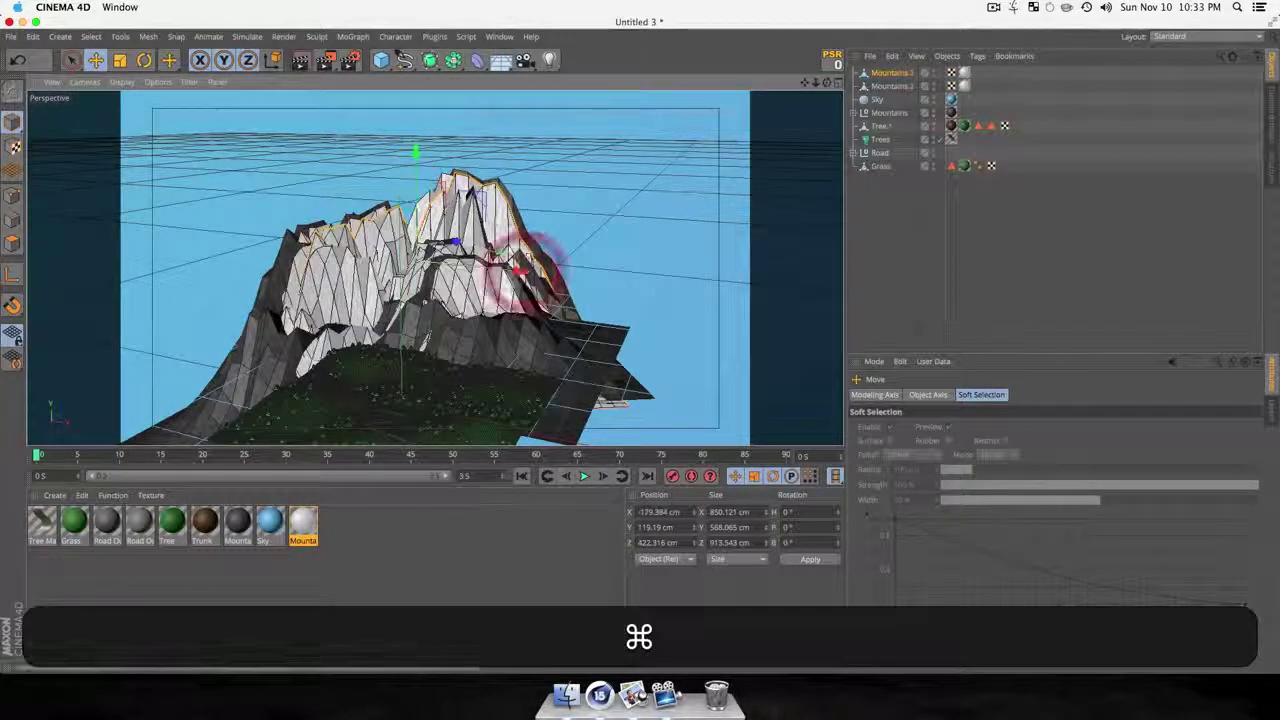
pyautogui.moveTo(417, 150); pyautogui.dragTo(415, 138)
pyautogui.press('r')
pyautogui.moveTo(445, 266); pyautogui.dragTo(332, 256)
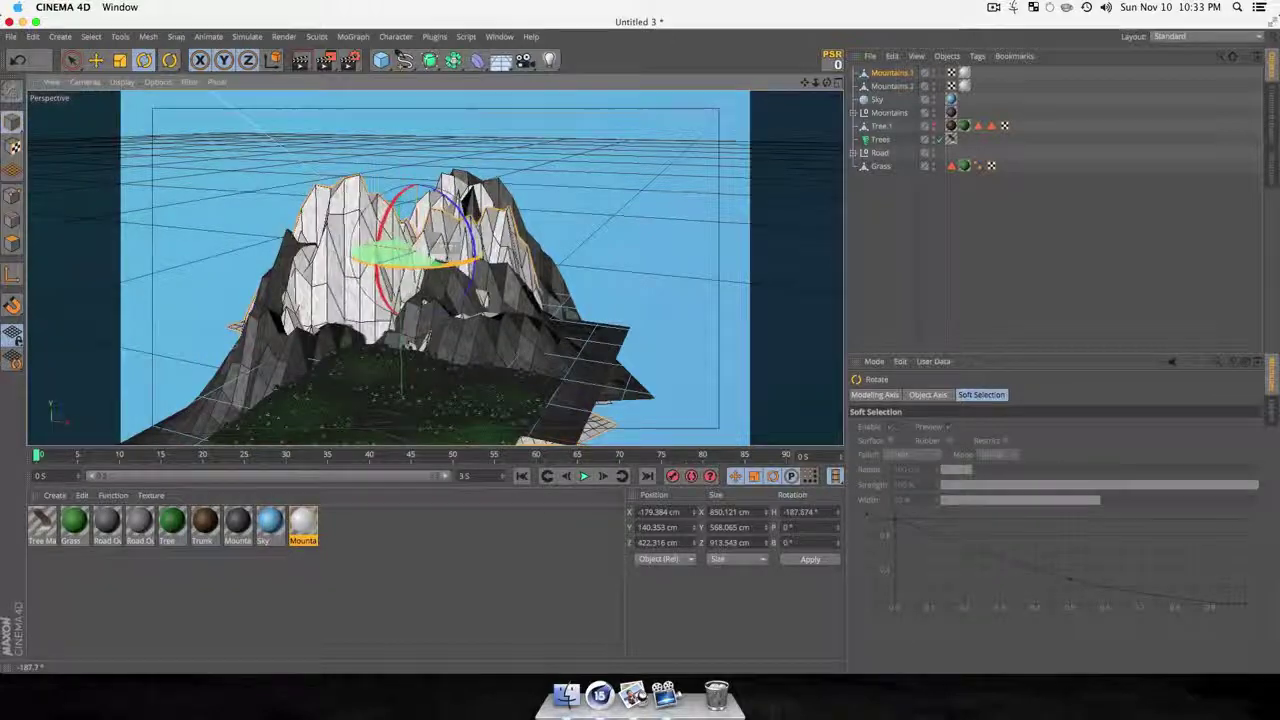
pyautogui.moveTo(424, 302); pyautogui.dragTo(426, 303)
# Reposition the rotated white layer to about X -167 cm, Y 112 cm and Z 511 cm.
pyautogui.press('e')
pyautogui.press('3')
pyautogui.moveTo(670, 375); pyautogui.dragTo(453, 413)
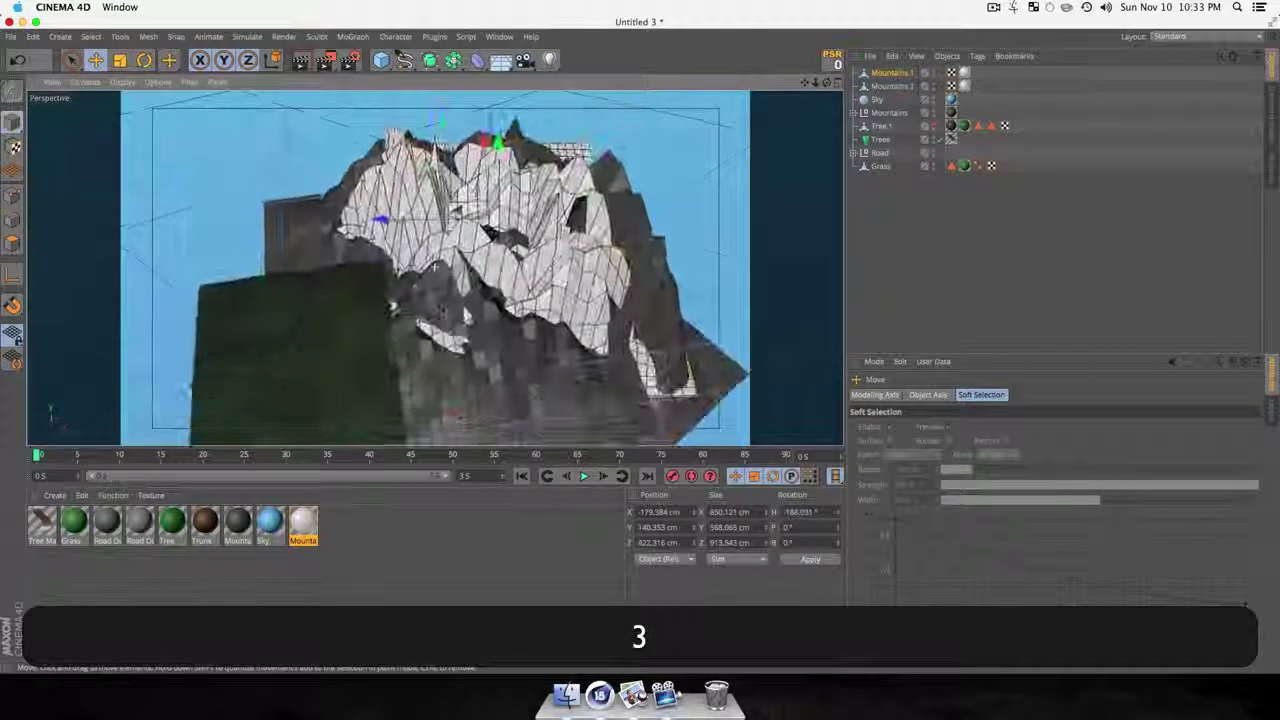
pyautogui.moveTo(400, 224); pyautogui.dragTo(445, 228)
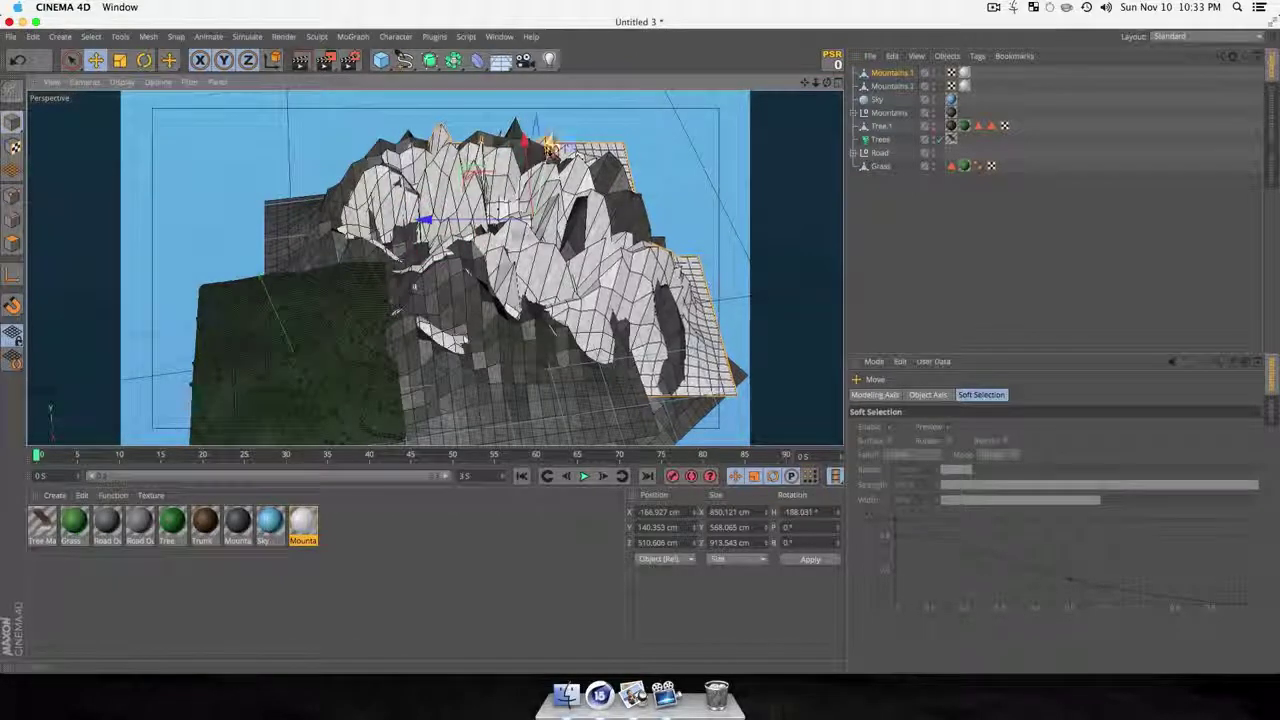
pyautogui.moveTo(549, 147); pyautogui.dragTo(549, 160)
pyautogui.press('3')
pyautogui.moveTo(360, 430); pyautogui.dragTo(405, 330)
# Duplicate the white mountain material and rename the copy as Mountain Ice.
pyautogui.click(340, 583)
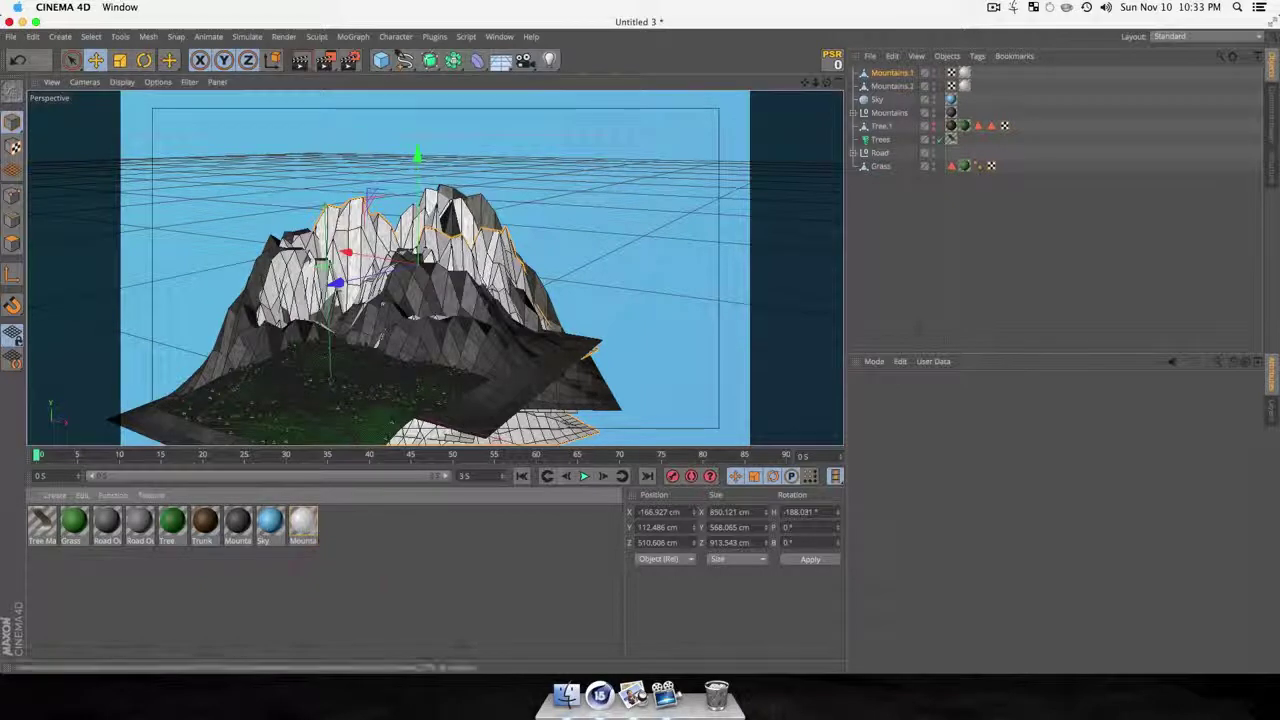
pyautogui.click(303, 524)
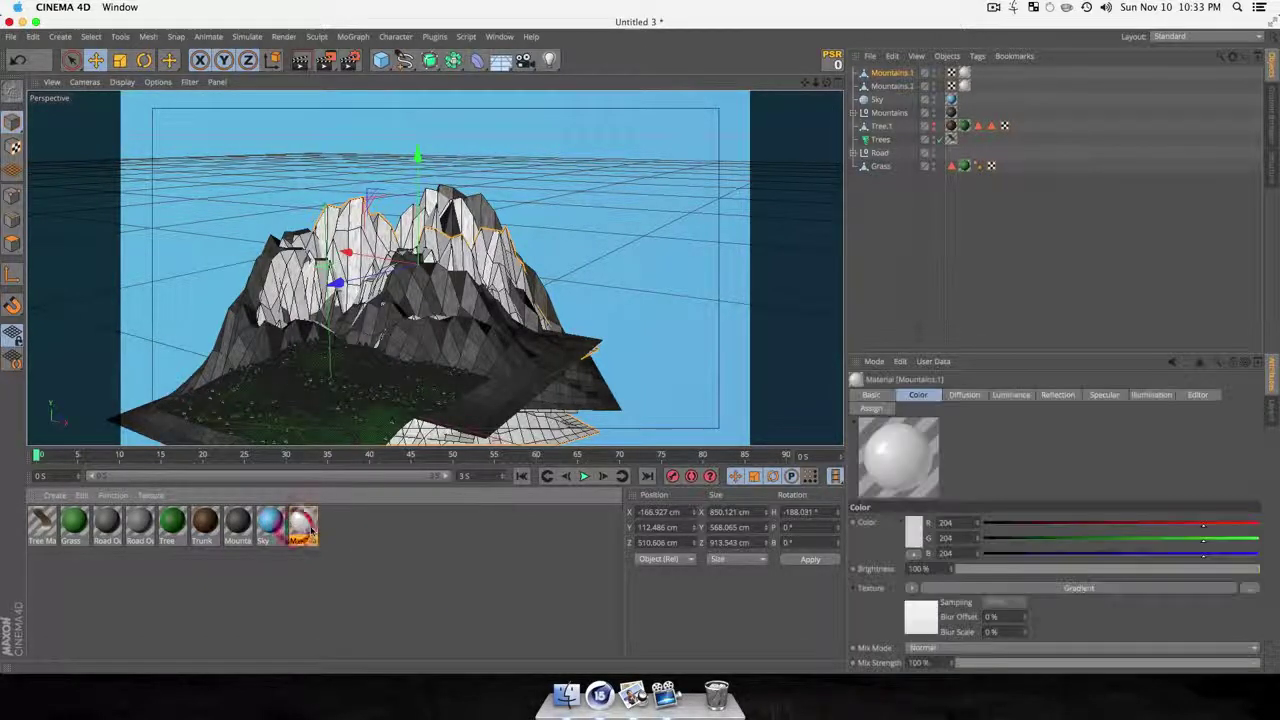
pyautogui.press('super')
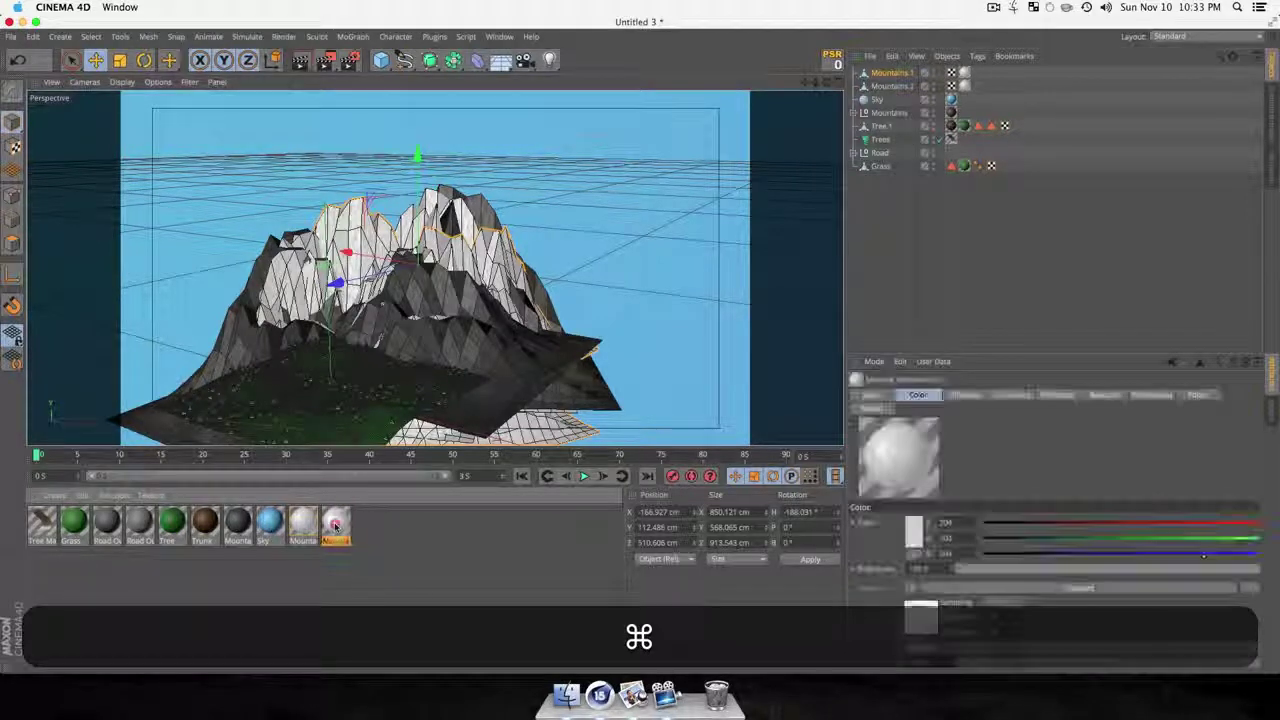
pyautogui.doubleClick(336, 523)
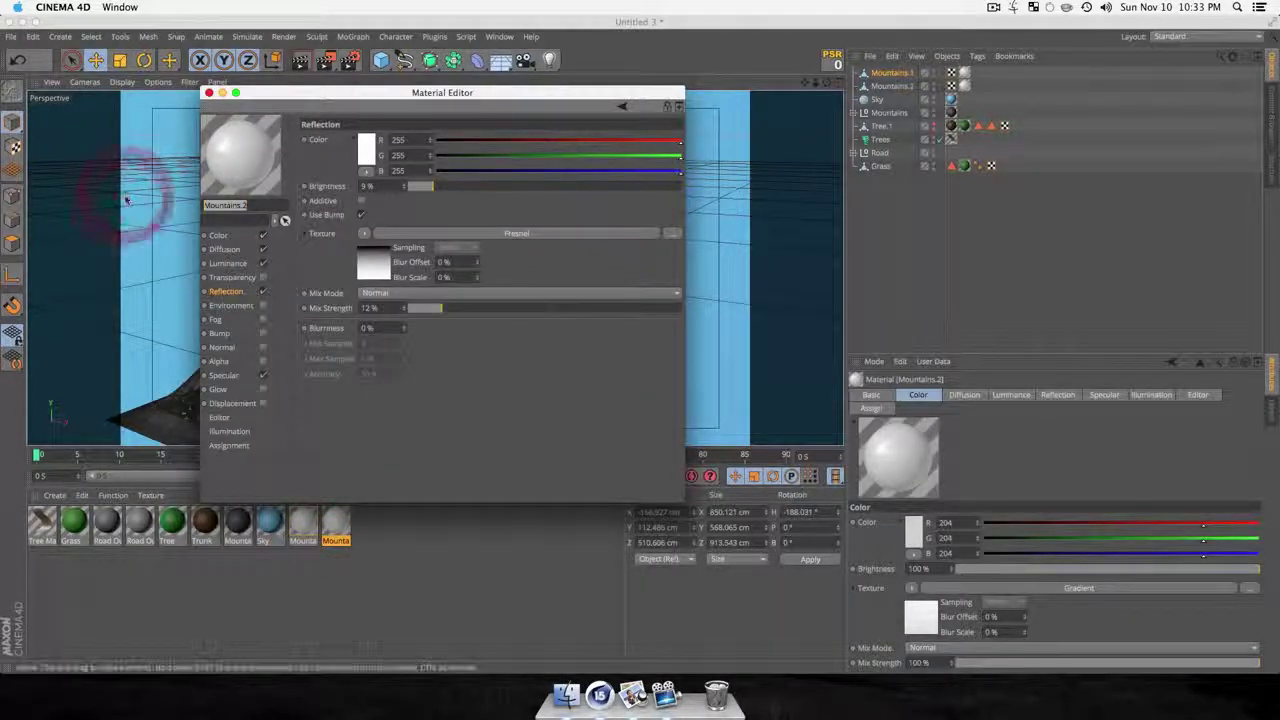
pyautogui.write('Mou')
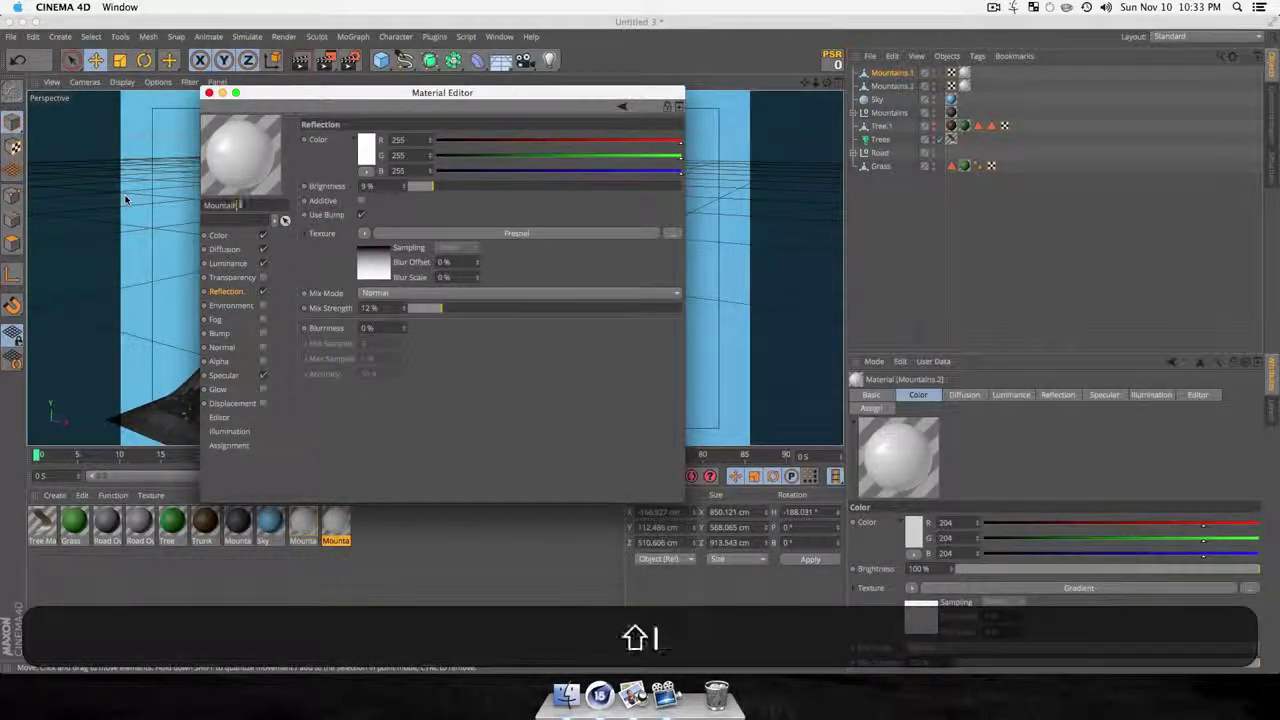
# Disable the color, diffusion and luminance channels of the Mountain Ice material.
pyautogui.click(229, 236)
pyautogui.click(263, 235)
pyautogui.click(263, 249)
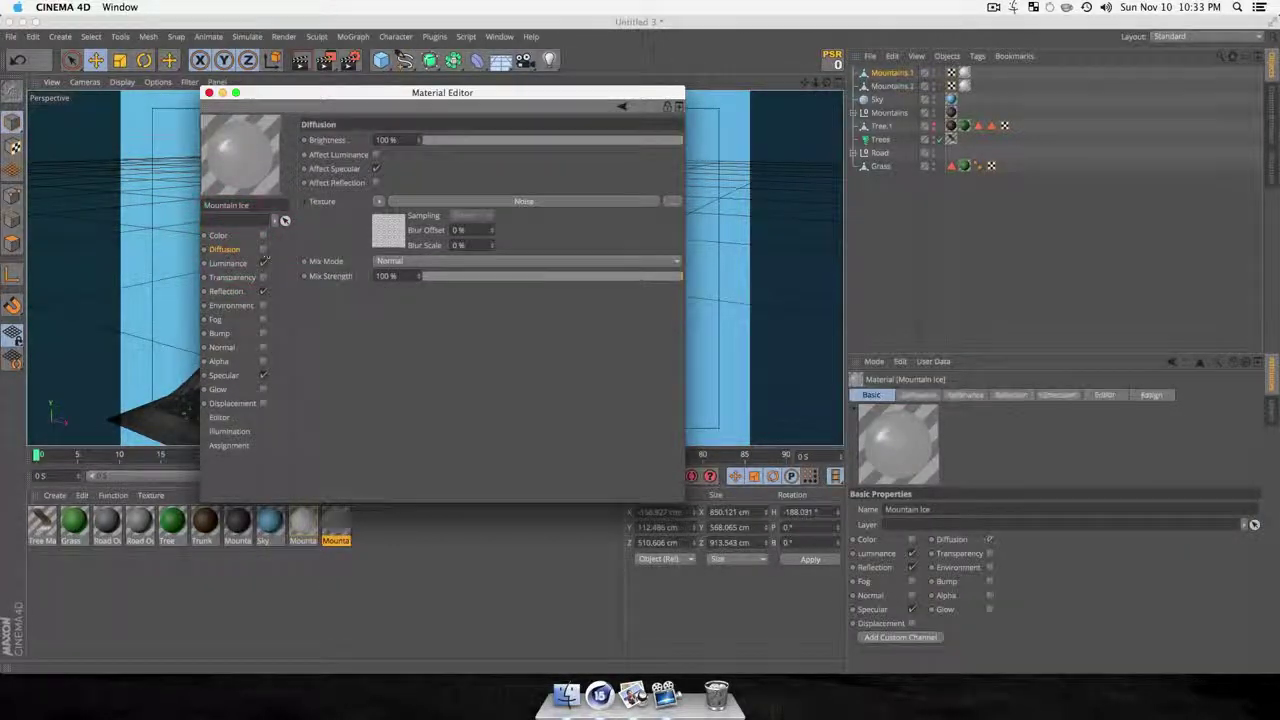
pyautogui.click(263, 263)
pyautogui.click(228, 263)
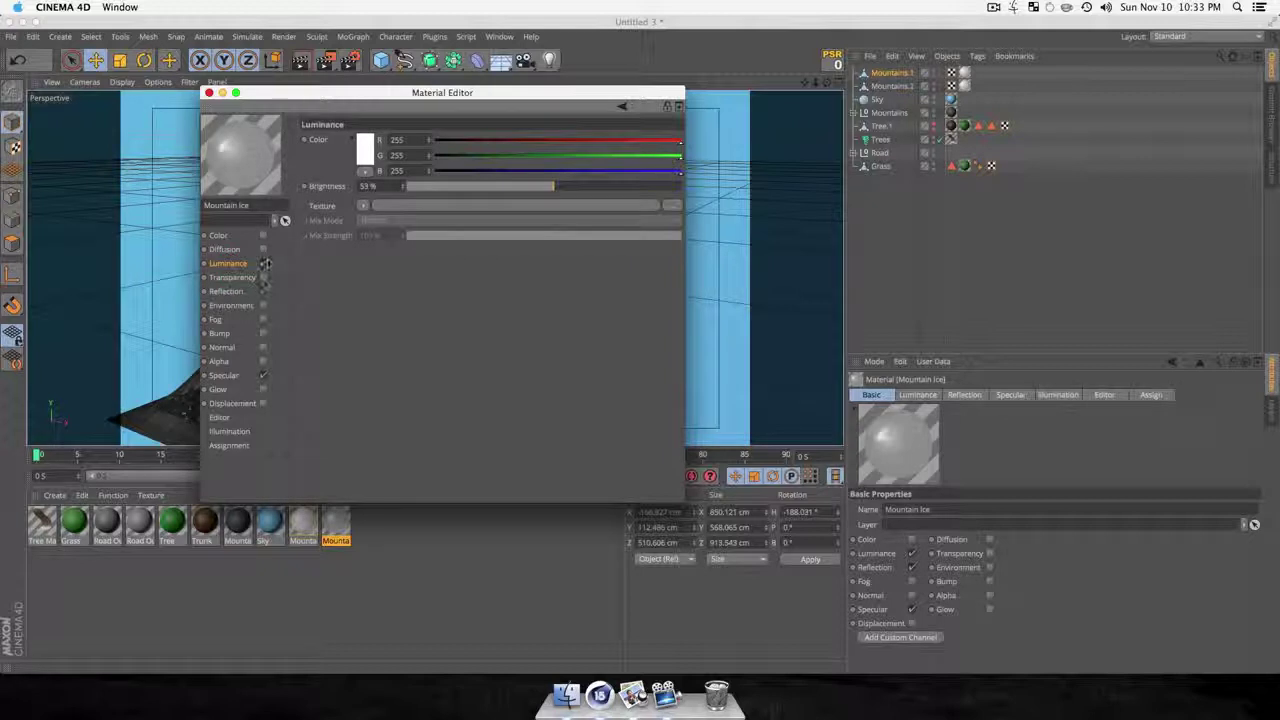
pyautogui.click(262, 264)
# Enable transparency on Mountain Ice with a light cyan color (RGB 106, 220, 245) and a refraction of 1.33.
pyautogui.click(230, 277)
pyautogui.click(263, 277)
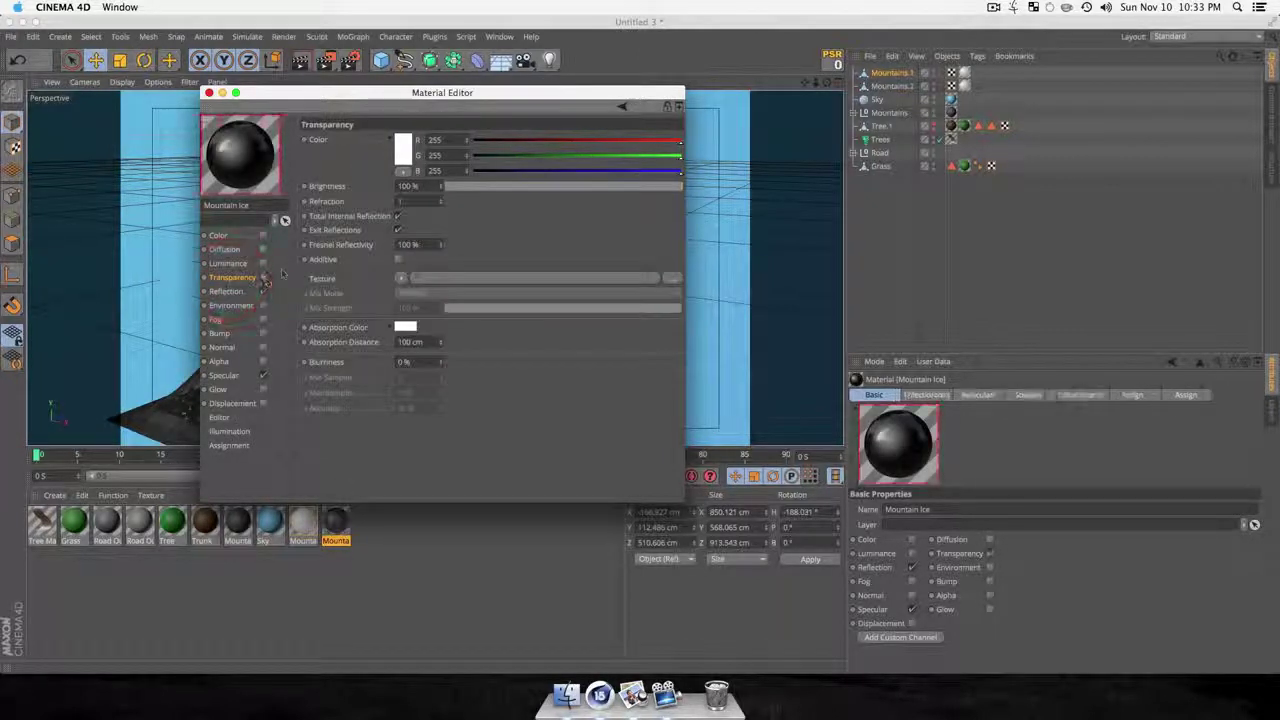
pyautogui.click(404, 152)
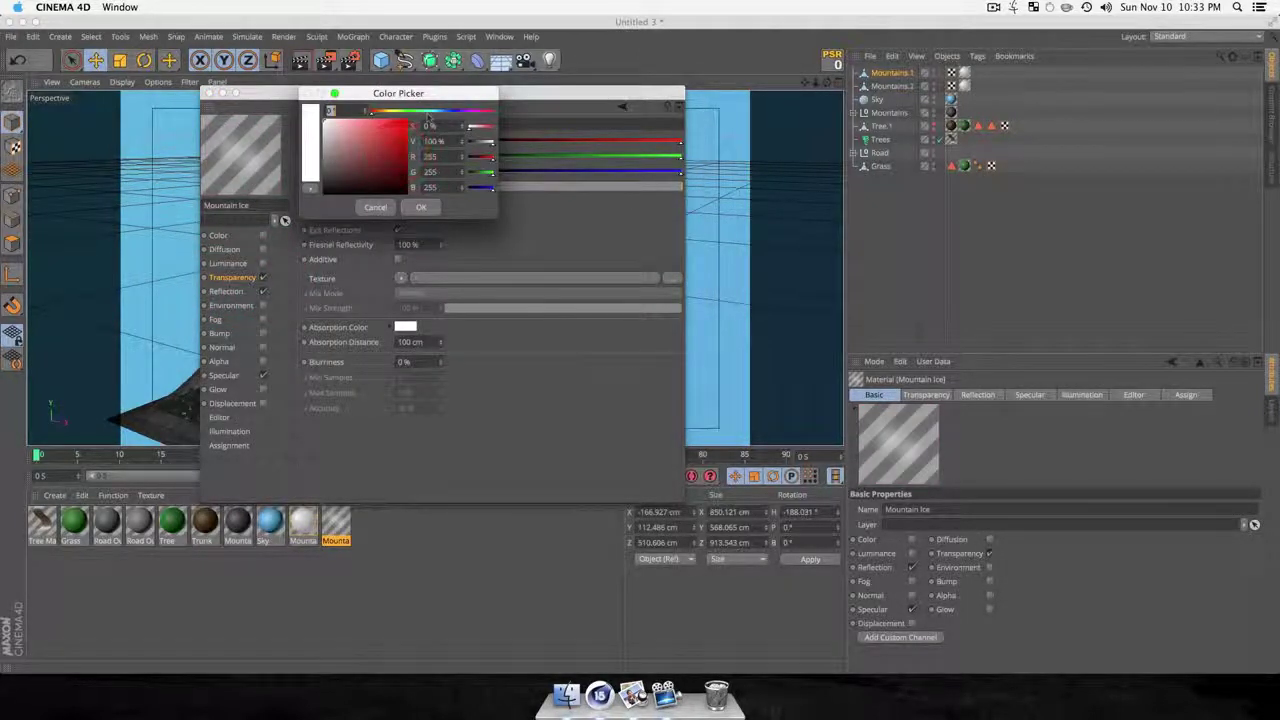
pyautogui.click(430, 111)
pyautogui.click(375, 132)
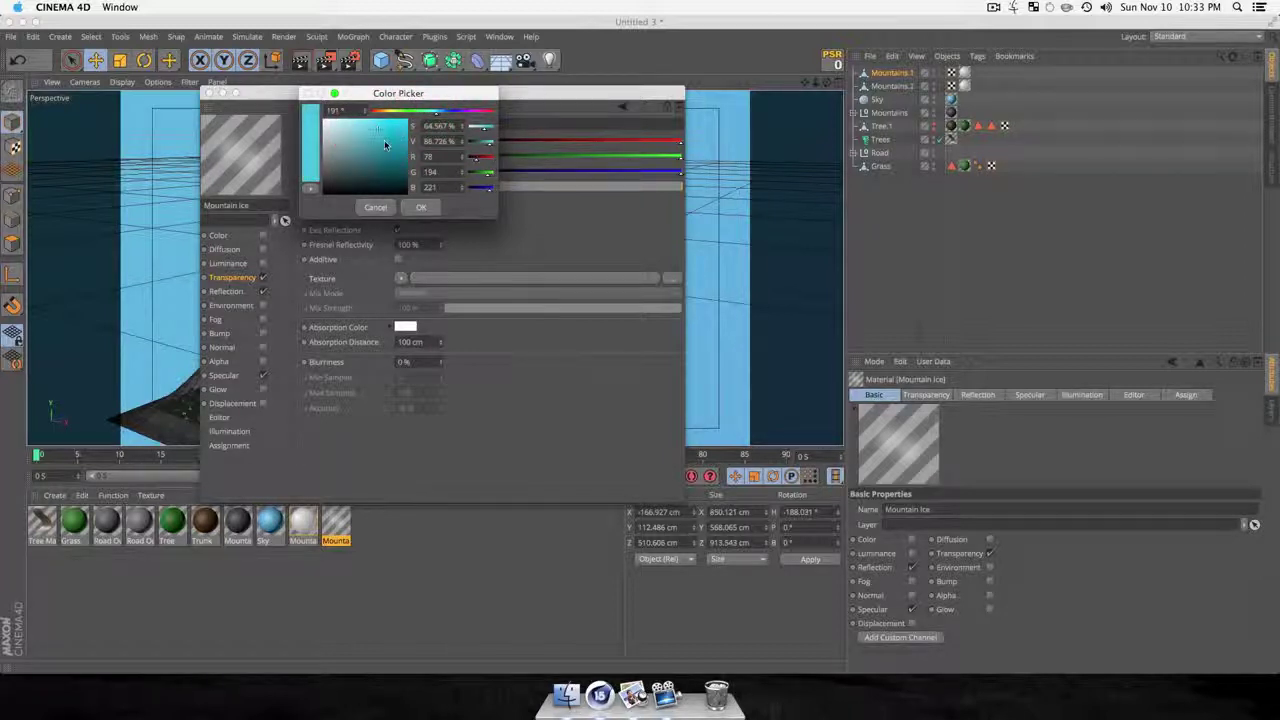
pyautogui.click(418, 205)
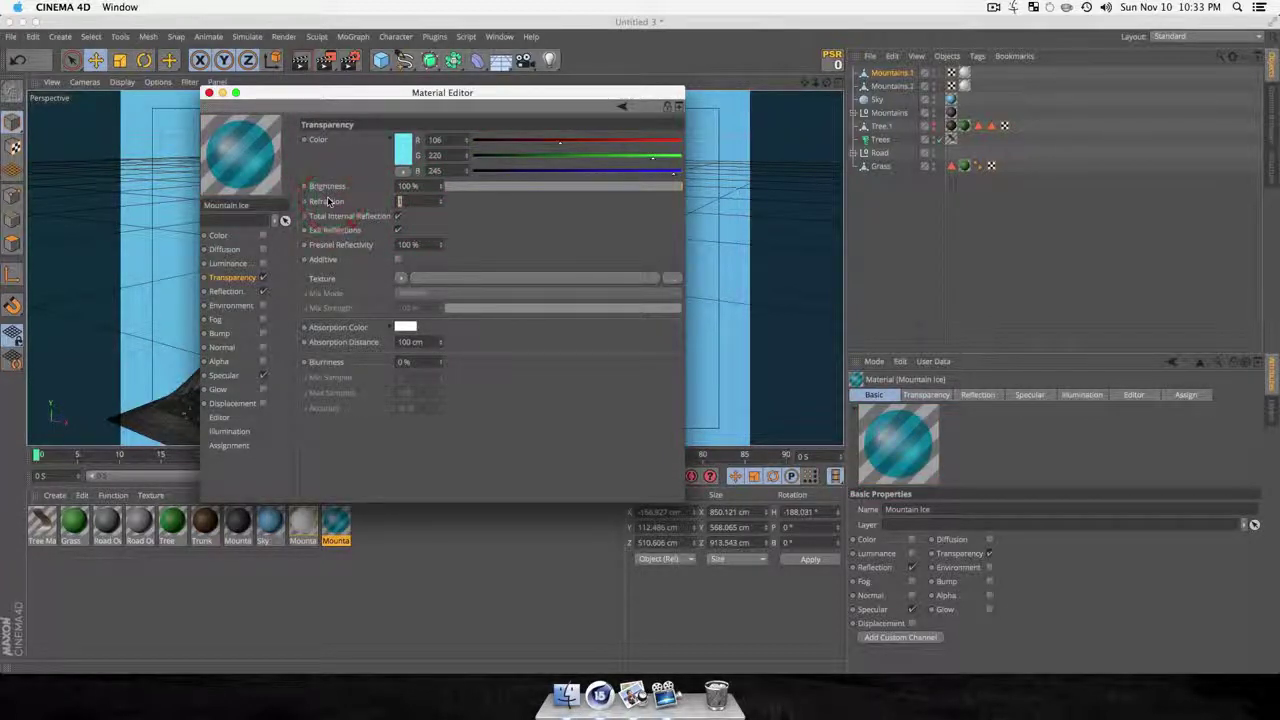
pyautogui.write('33')
pyautogui.press('Return')
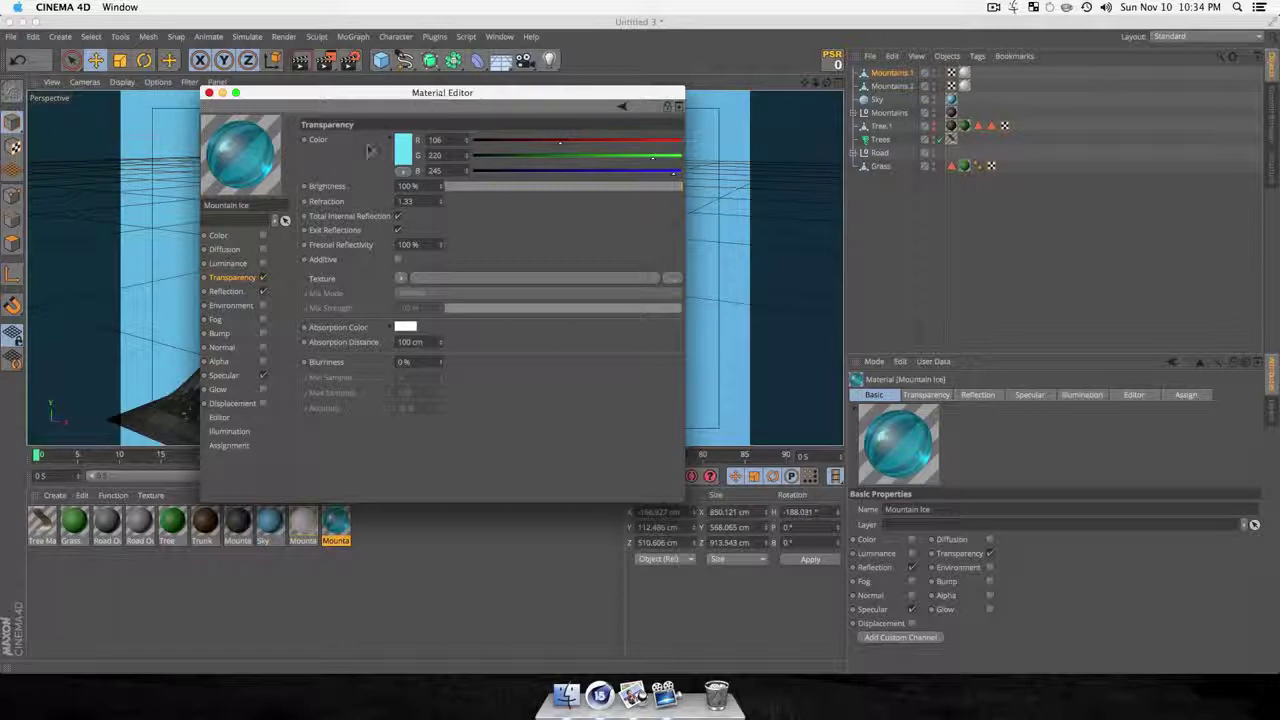
# Raise the Mountain Ice reflection to 45% brightness and its Fresnel mix strength to about 32%.
pyautogui.click(227, 291)
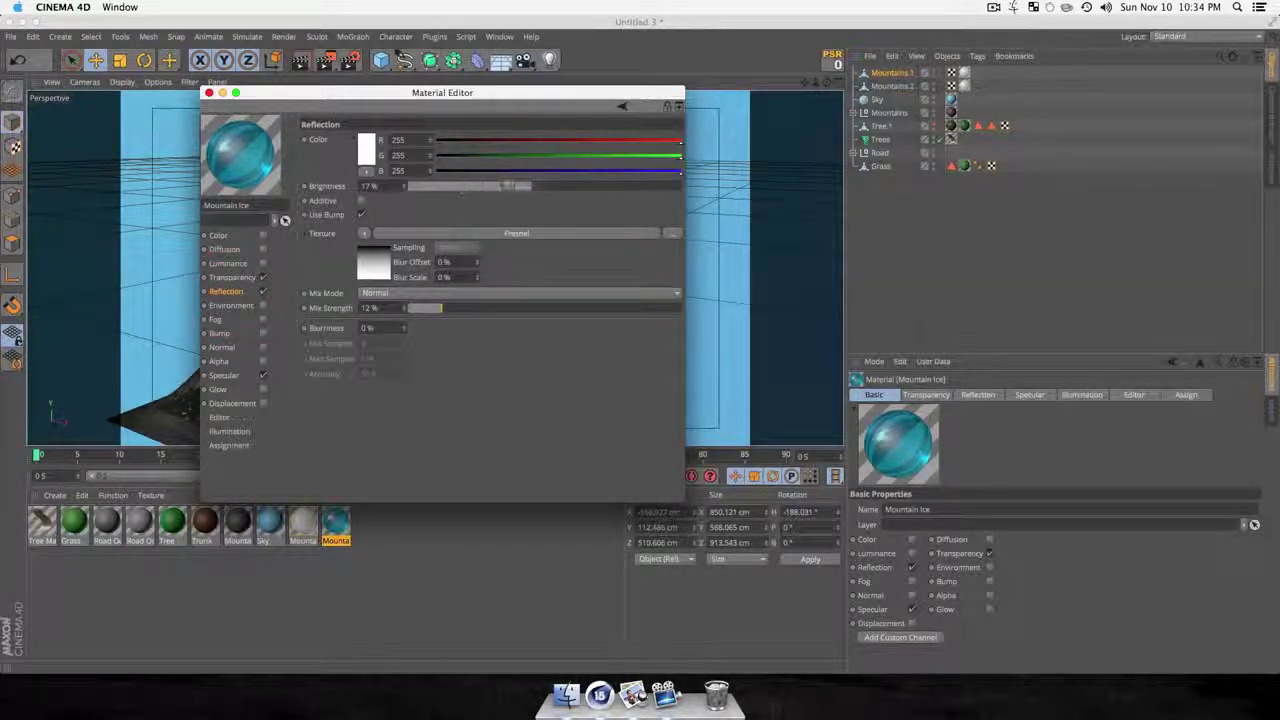
pyautogui.moveTo(507, 186); pyautogui.dragTo(533, 190)
pyautogui.click(493, 309)
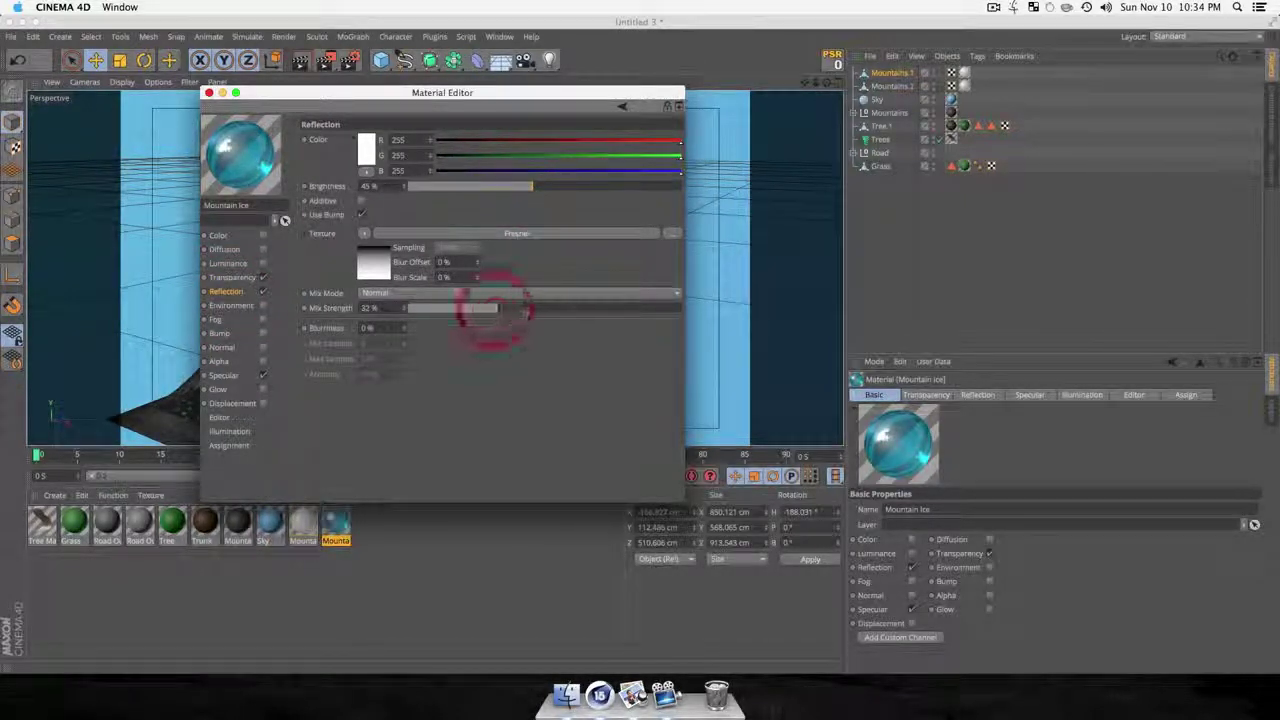
# Re-enable the color channel of the Mountain Ice material with its Gradient texture and close the material's settings.
pyautogui.click(232, 277)
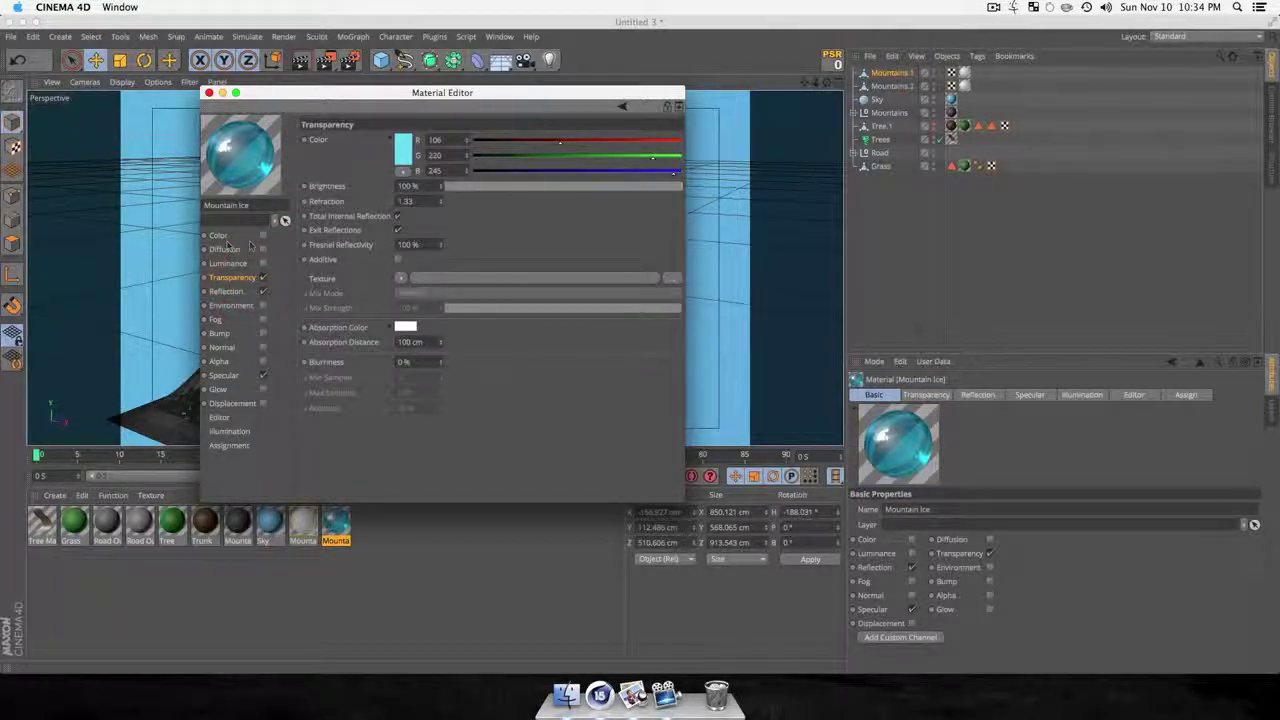
pyautogui.click(222, 236)
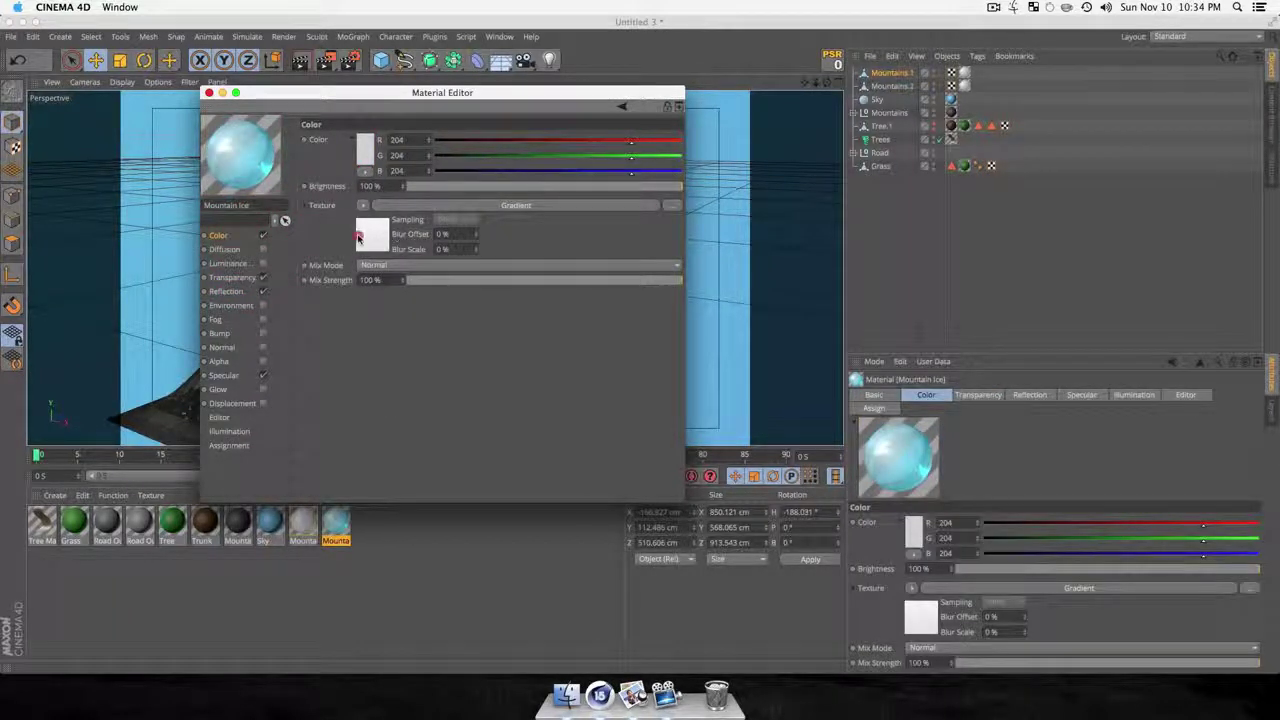
pyautogui.click(359, 237)
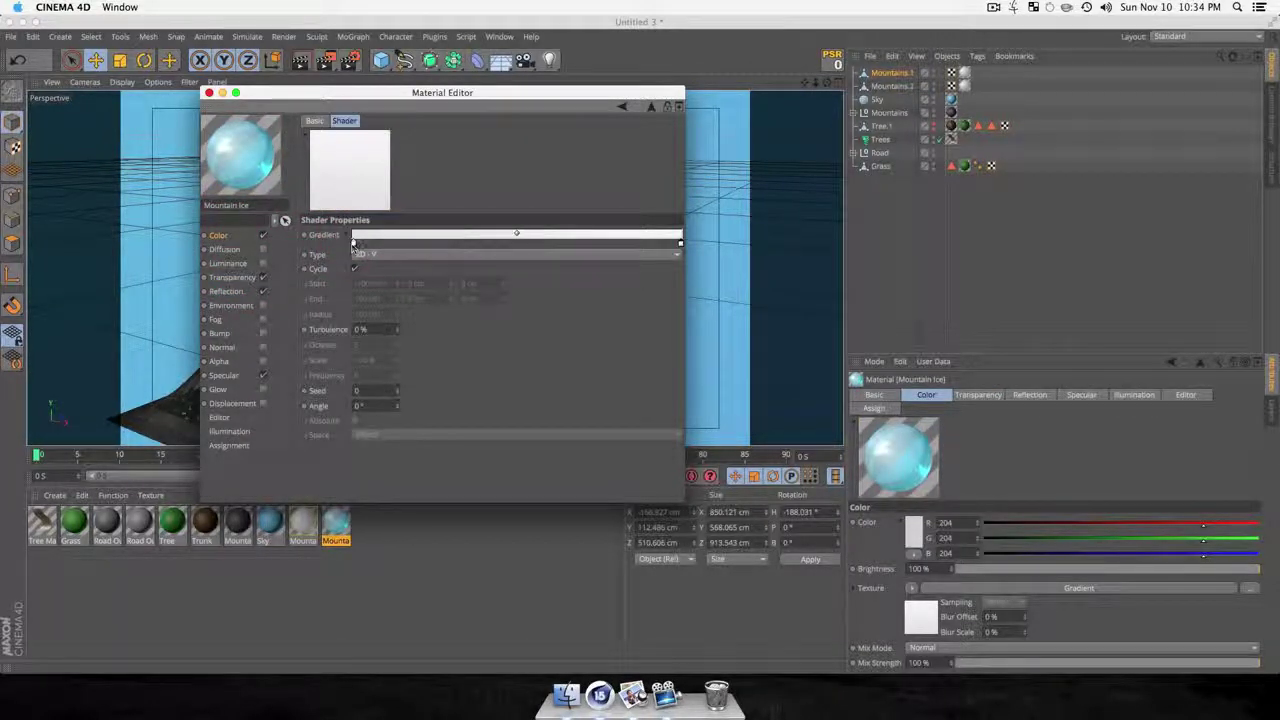
pyautogui.click(226, 249)
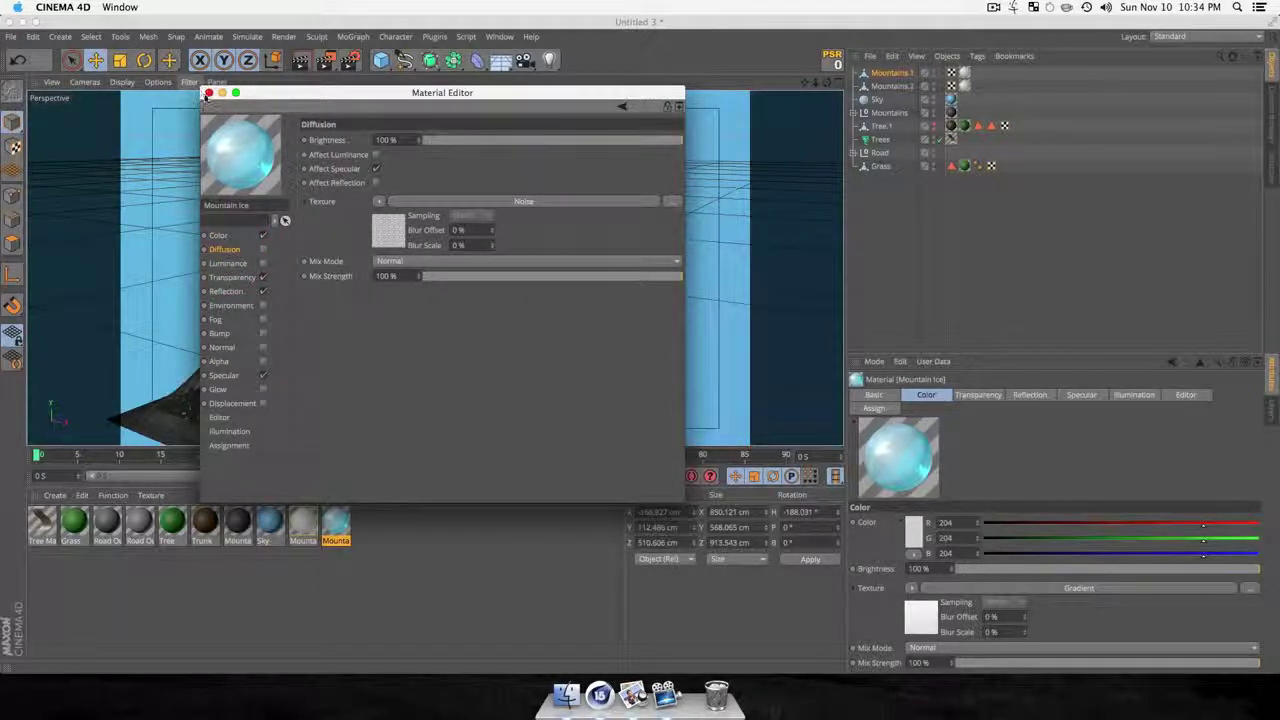
pyautogui.click(208, 93)
pyautogui.click(372, 552)
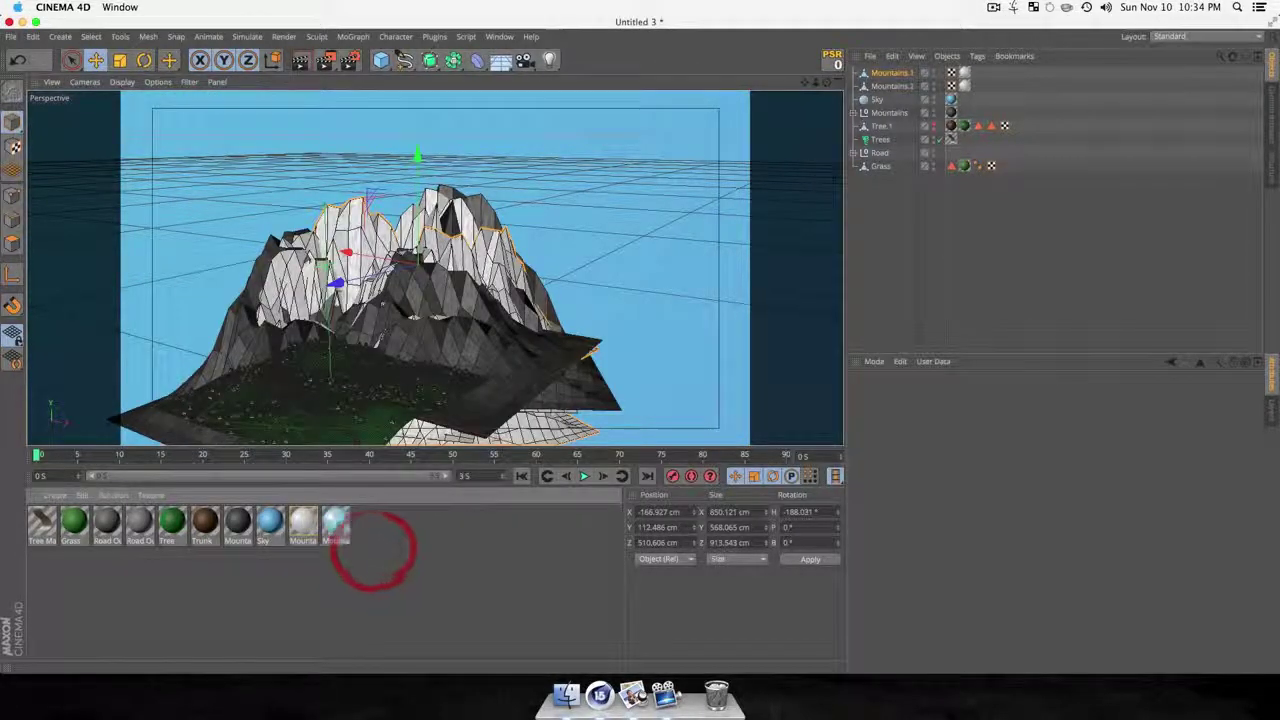
# Remove the white material from the Mountains.1 copy and apply Mountain Ice to it instead.
pyautogui.click(962, 75)
pyautogui.press('BackSpace')
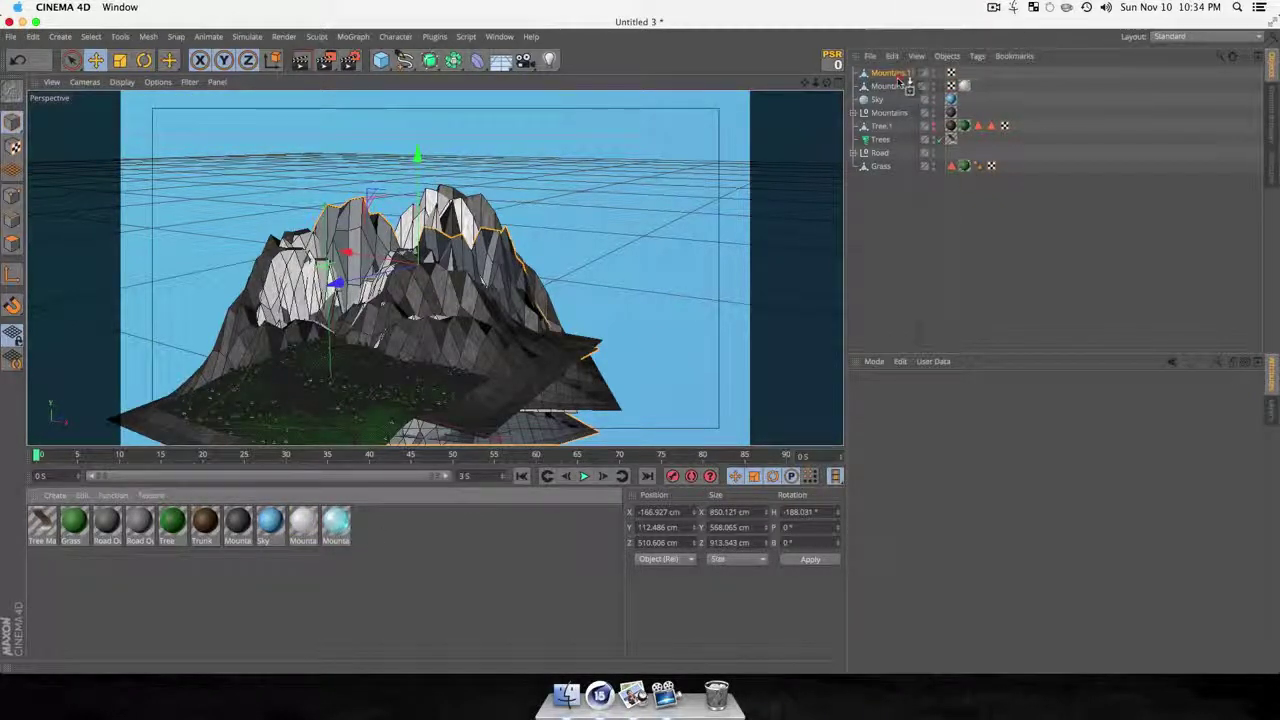
pyautogui.moveTo(898, 80); pyautogui.dragTo(896, 74)
pyautogui.click(913, 283)
# Render a preview of the scene from the front of the valley to check the ice on the mountains.
pyautogui.press('3')
pyautogui.moveTo(550, 318); pyautogui.dragTo(456, 254)
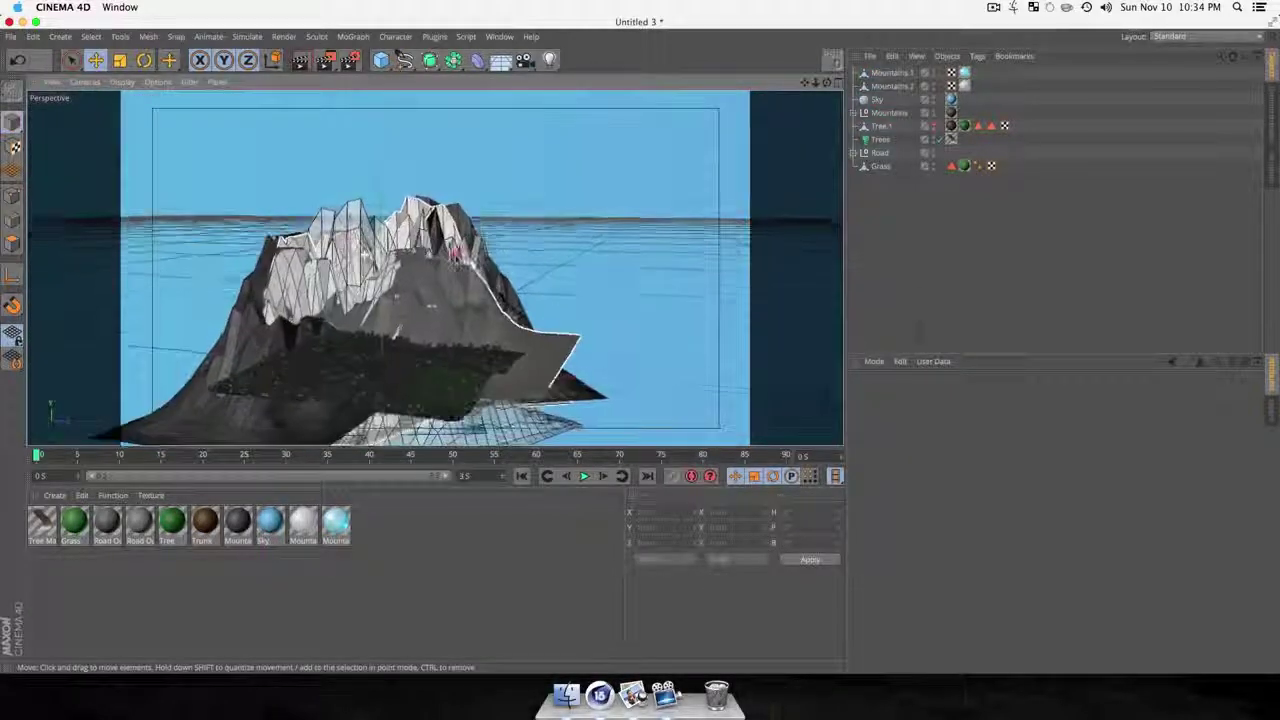
pyautogui.moveTo(431, 305); pyautogui.dragTo(345, 352)
pyautogui.scroll(4, 426, 313)
pyautogui.press('1')
pyautogui.press('3')
pyautogui.press('1')
pyautogui.press('3')
pyautogui.press('1')
pyautogui.press('super+r')
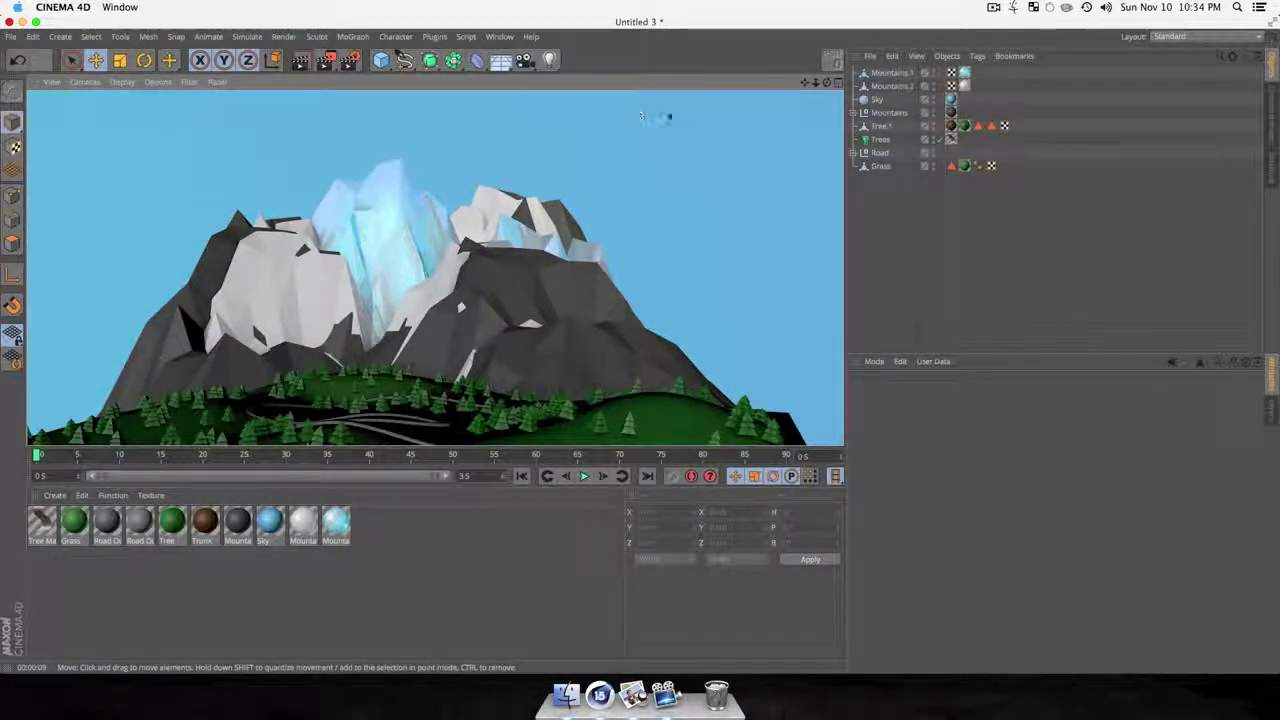
pyautogui.click(870, 214)
# Set the Mountain Ice transparency brightness to 89% and its reflection mix strength to 41%.
pyautogui.click(887, 73)
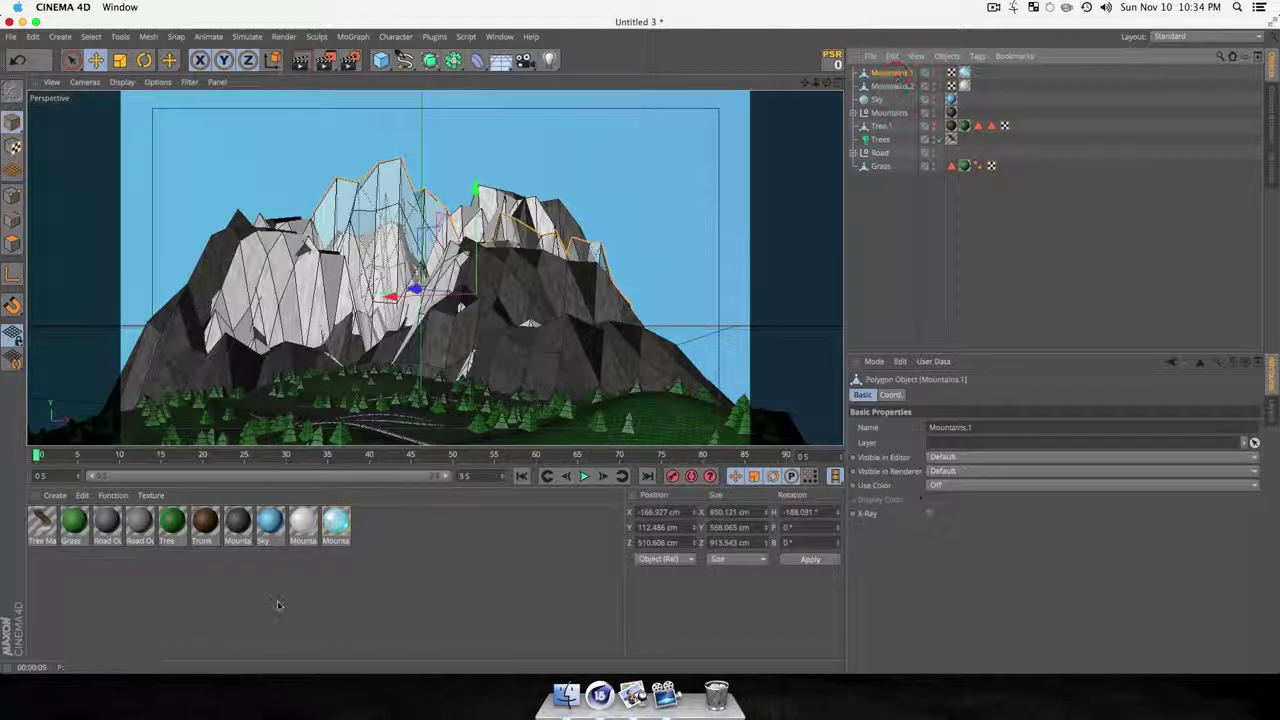
pyautogui.click(332, 528)
pyautogui.doubleClick(334, 525)
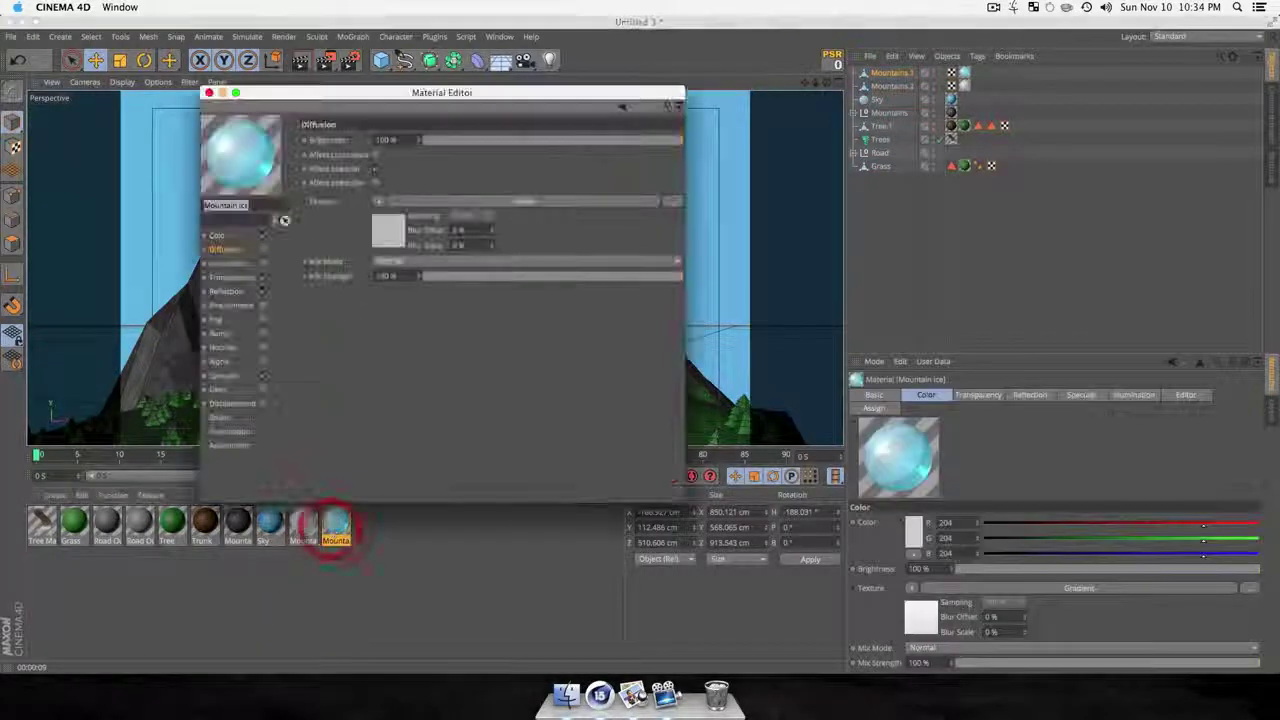
pyautogui.click(234, 277)
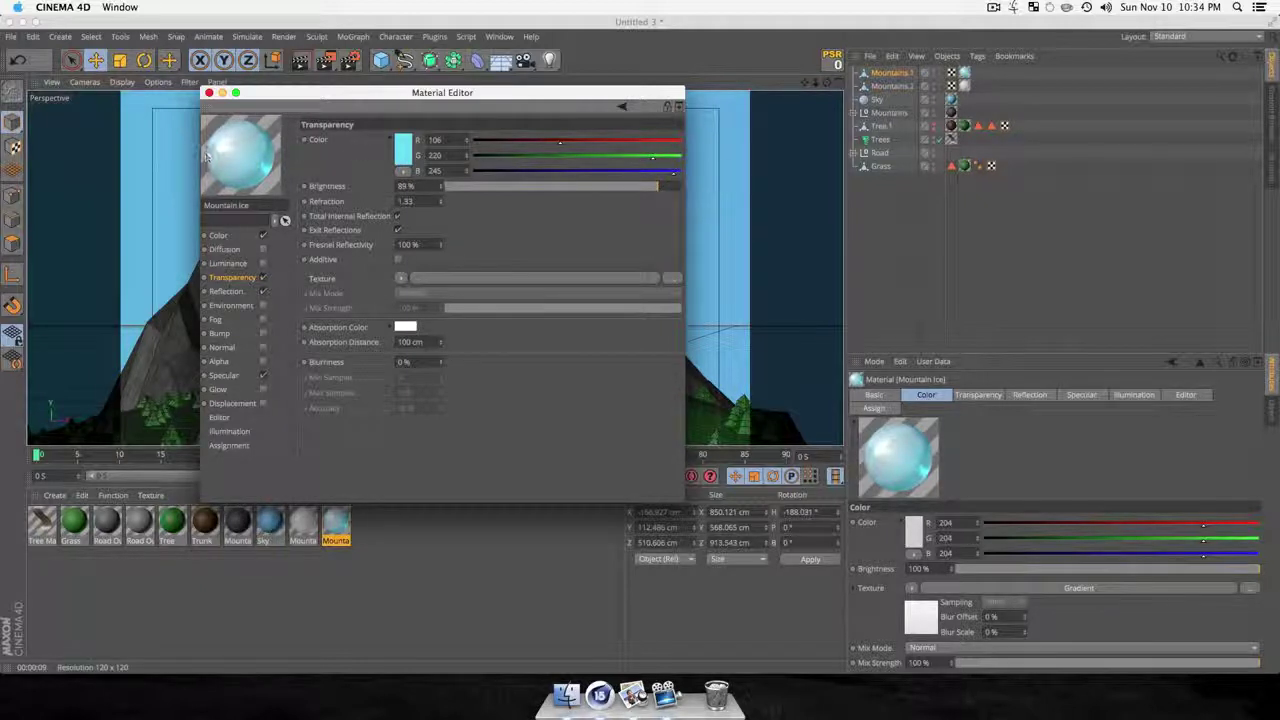
pyautogui.click(226, 291)
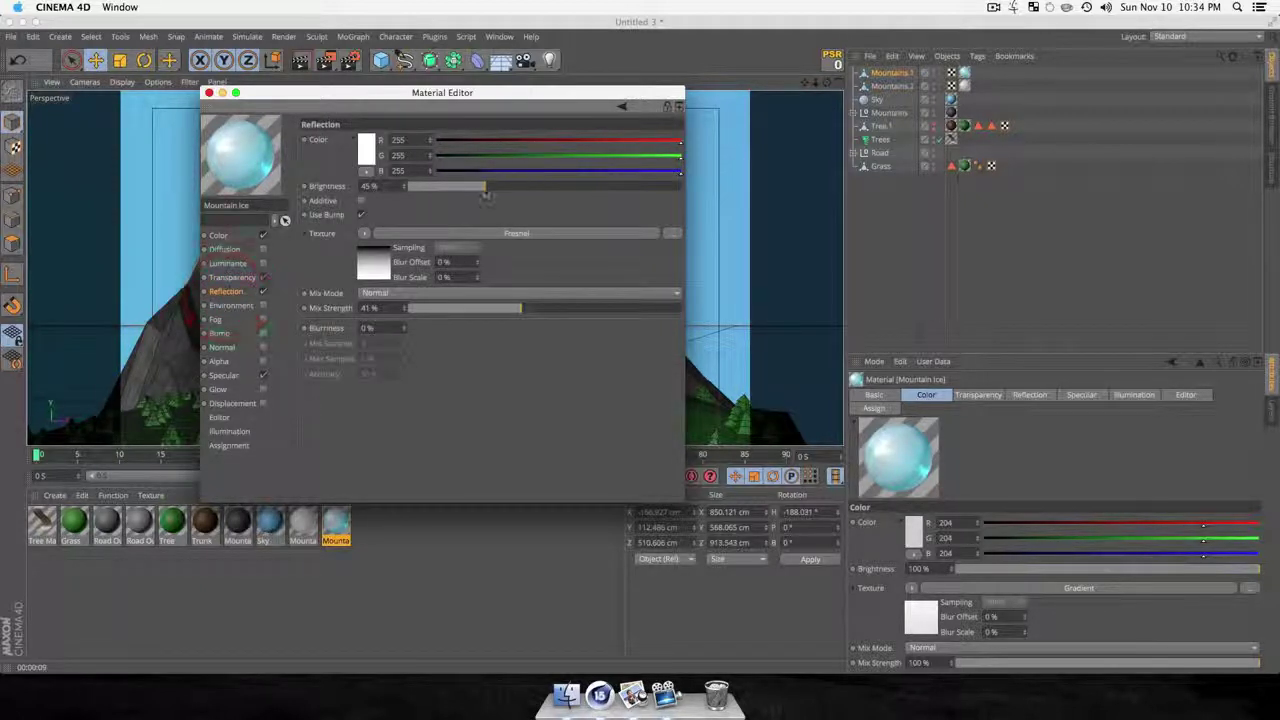
pyautogui.click(208, 92)
# Move the Mountains.1 ice layer in the top view to about X -210 cm, Z 480 cm.
pyautogui.press('e')
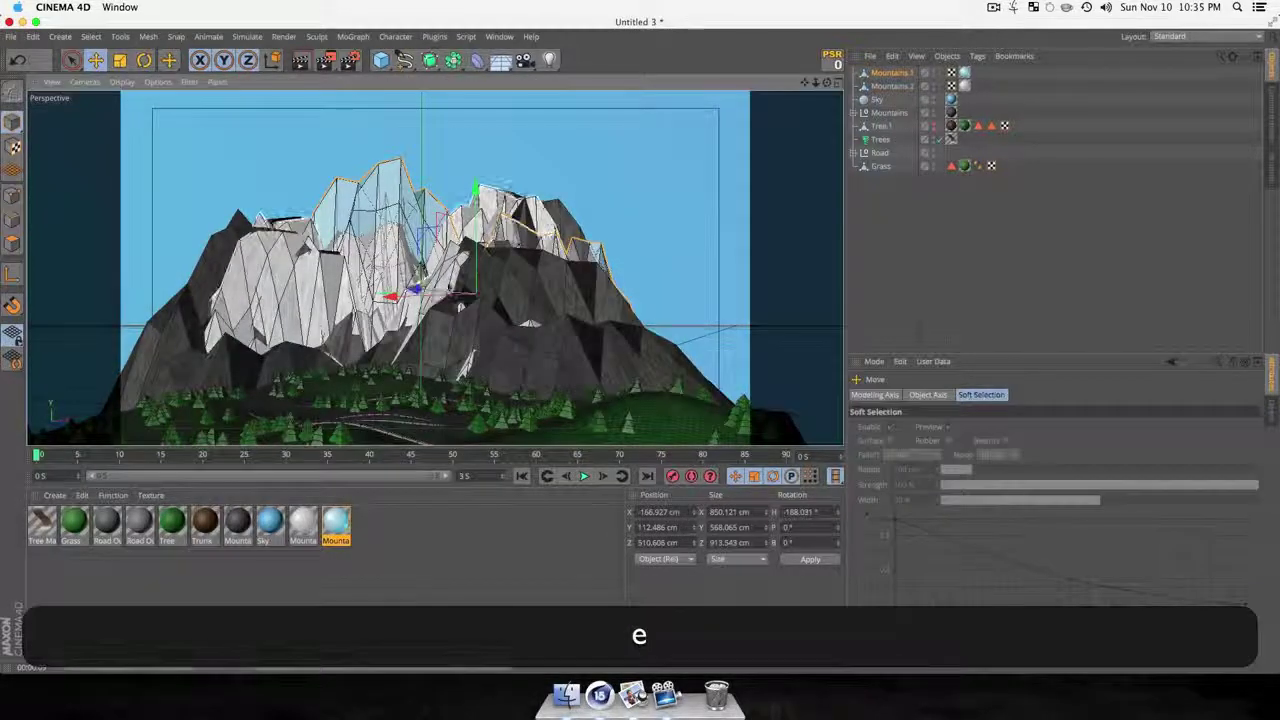
pyautogui.press('F2')
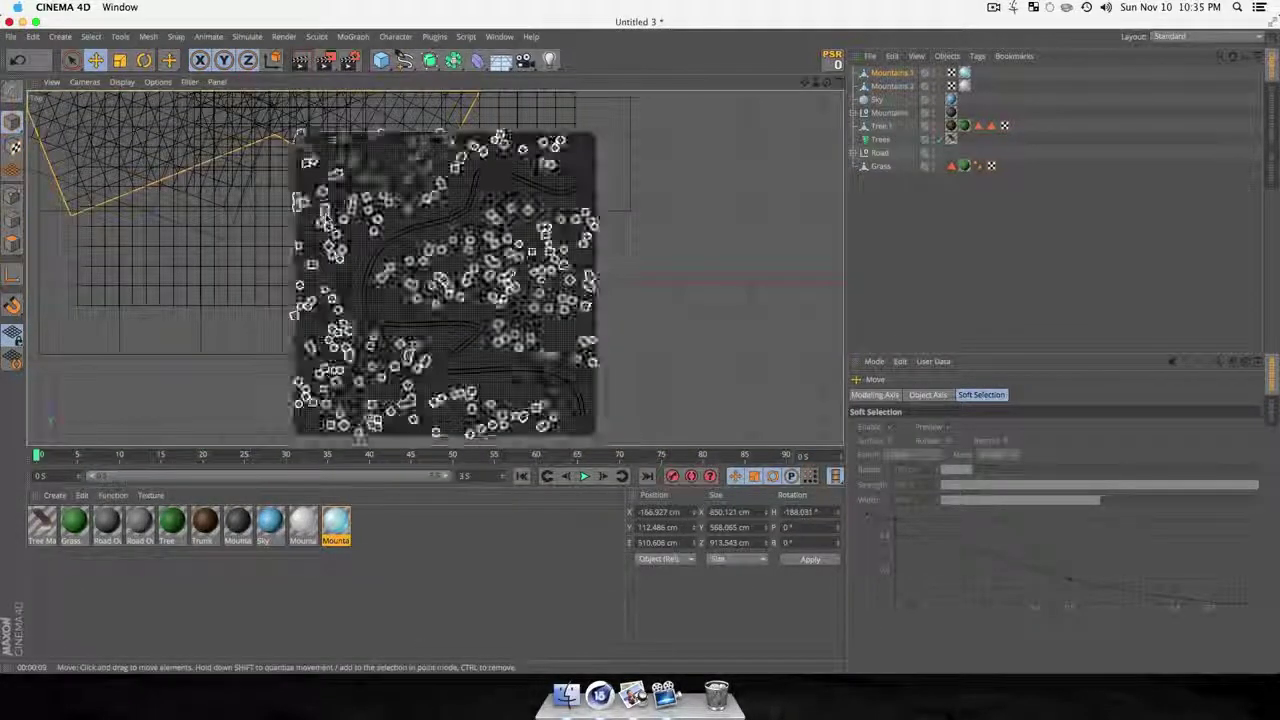
pyautogui.press('1')
pyautogui.moveTo(371, 216); pyautogui.dragTo(634, 440)
pyautogui.moveTo(545, 184); pyautogui.dragTo(509, 183)
pyautogui.moveTo(539, 246); pyautogui.dragTo(535, 273)
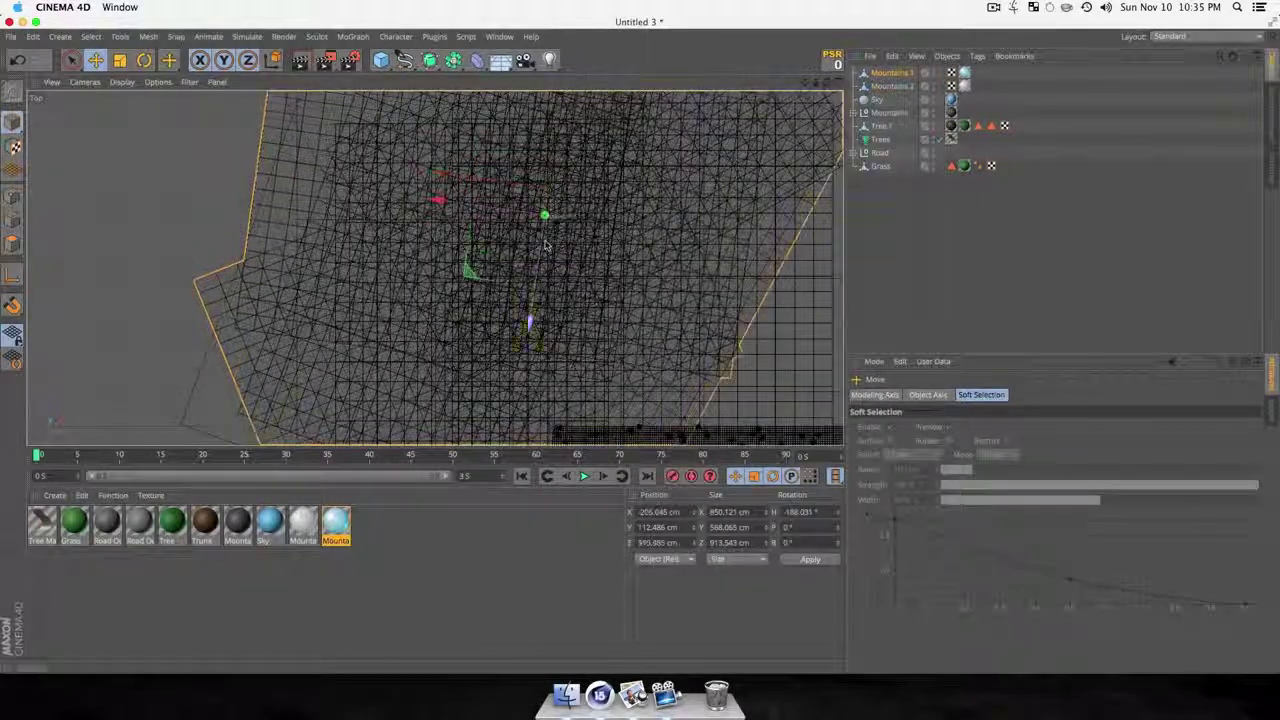
pyautogui.press('F1')
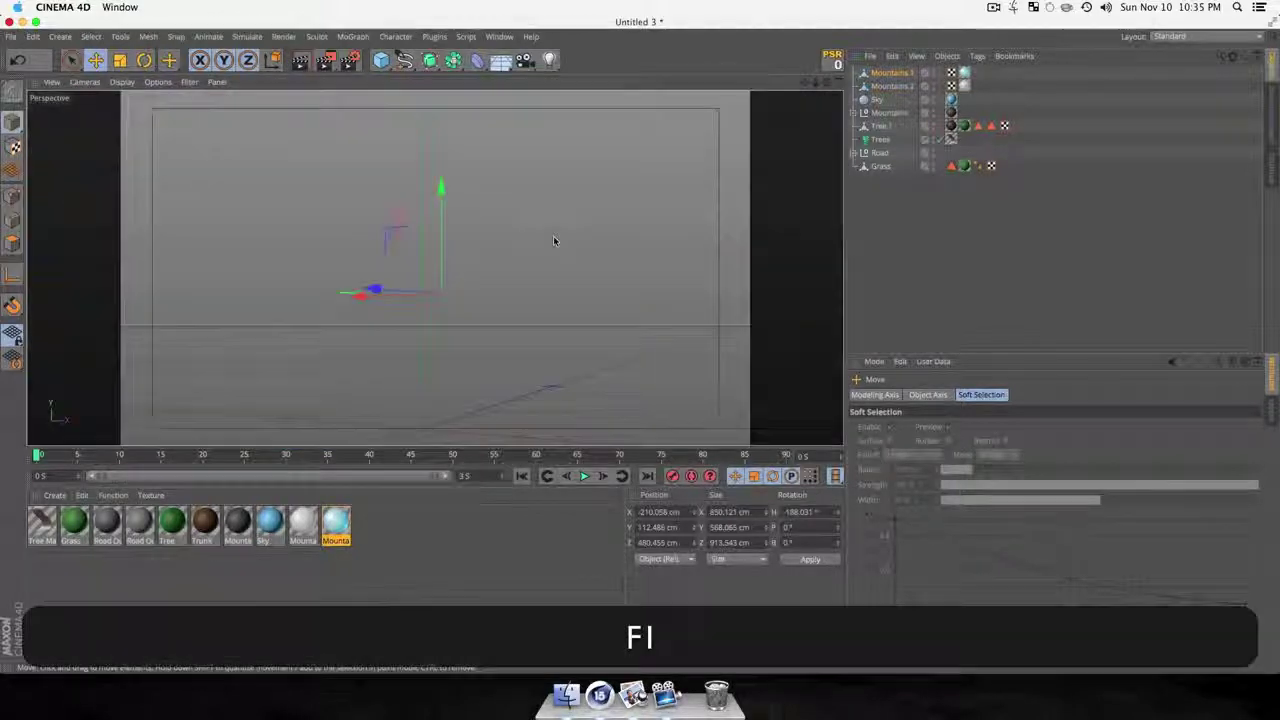
# Rotate the Mountains.1 ice layer to a heading of about -53° and move it to about X -287, Y 87, Z 458 cm.
pyautogui.moveTo(413, 297); pyautogui.dragTo(475, 307)
pyautogui.press('r')
pyautogui.press('e')
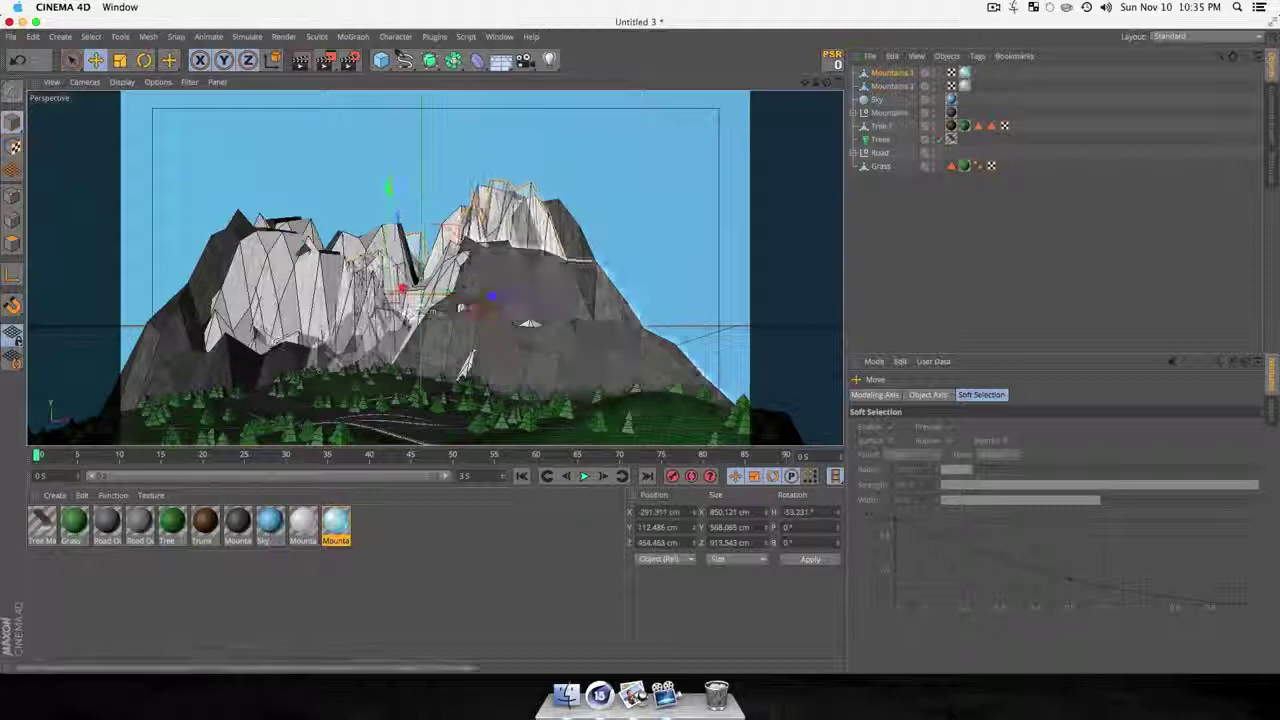
pyautogui.moveTo(386, 188); pyautogui.dragTo(390, 207)
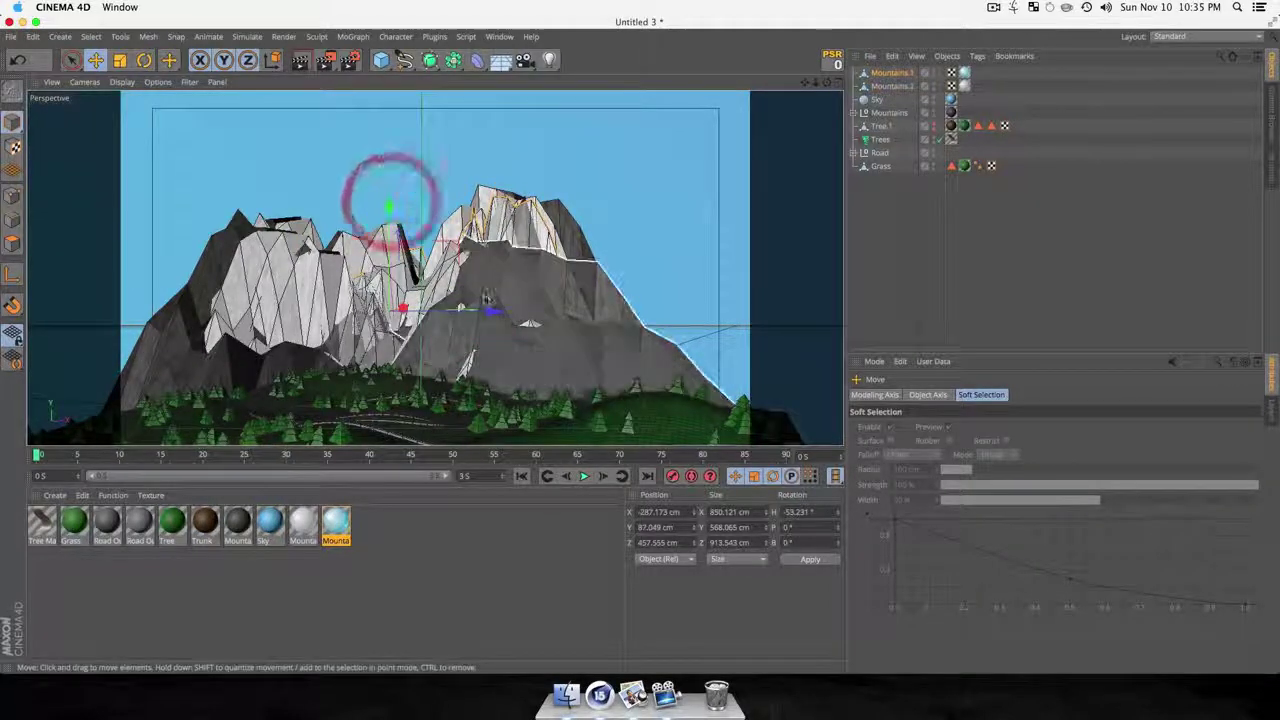
# Duplicate the ice layer, rotate the copy to a heading of about 4.4° and place it near X -413, Z 477 cm.
pyautogui.keyDown('super'); pyautogui.moveTo(490, 311); pyautogui.dragTo(410, 287); pyautogui.keyUp('super')
pyautogui.press('r')
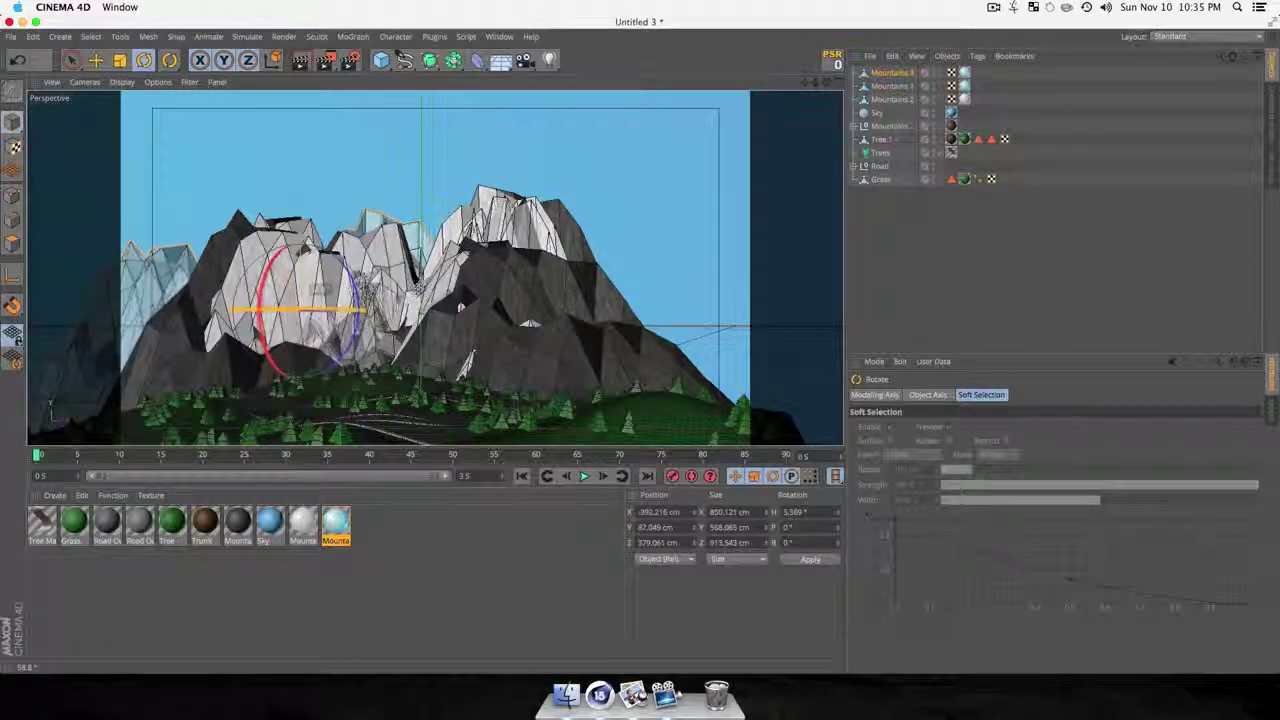
pyautogui.press('e')
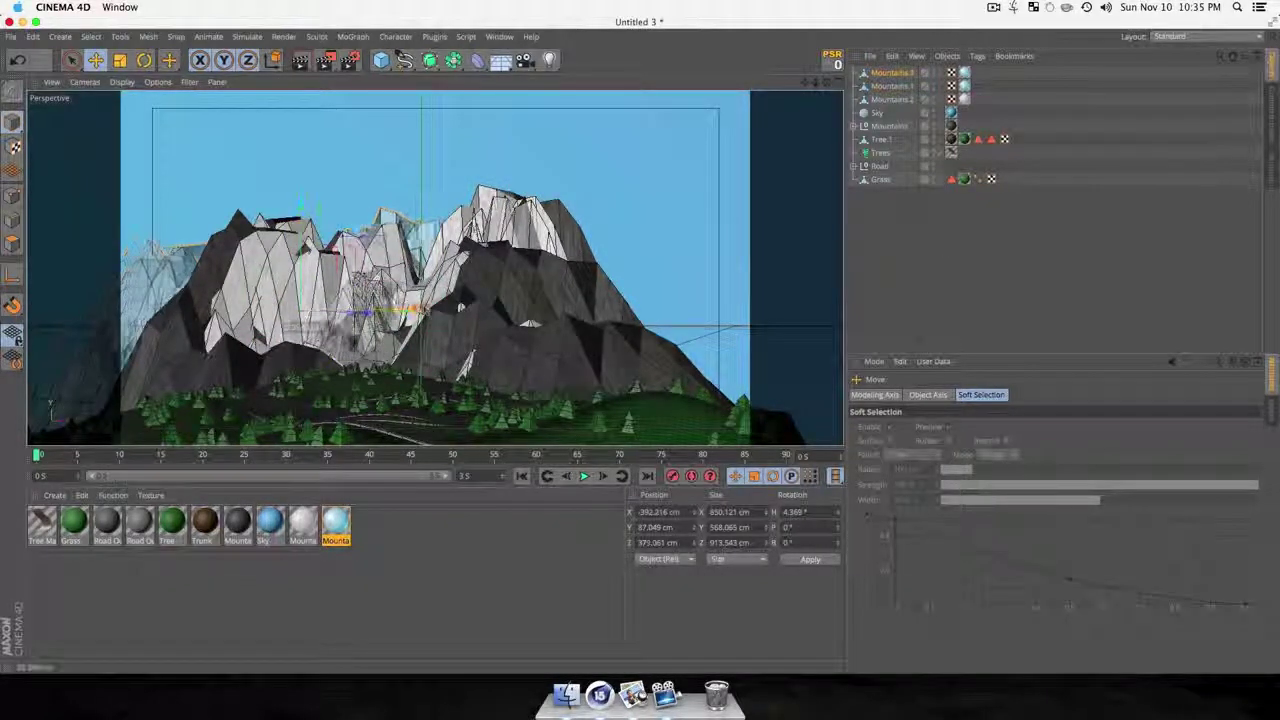
pyautogui.click(380, 318)
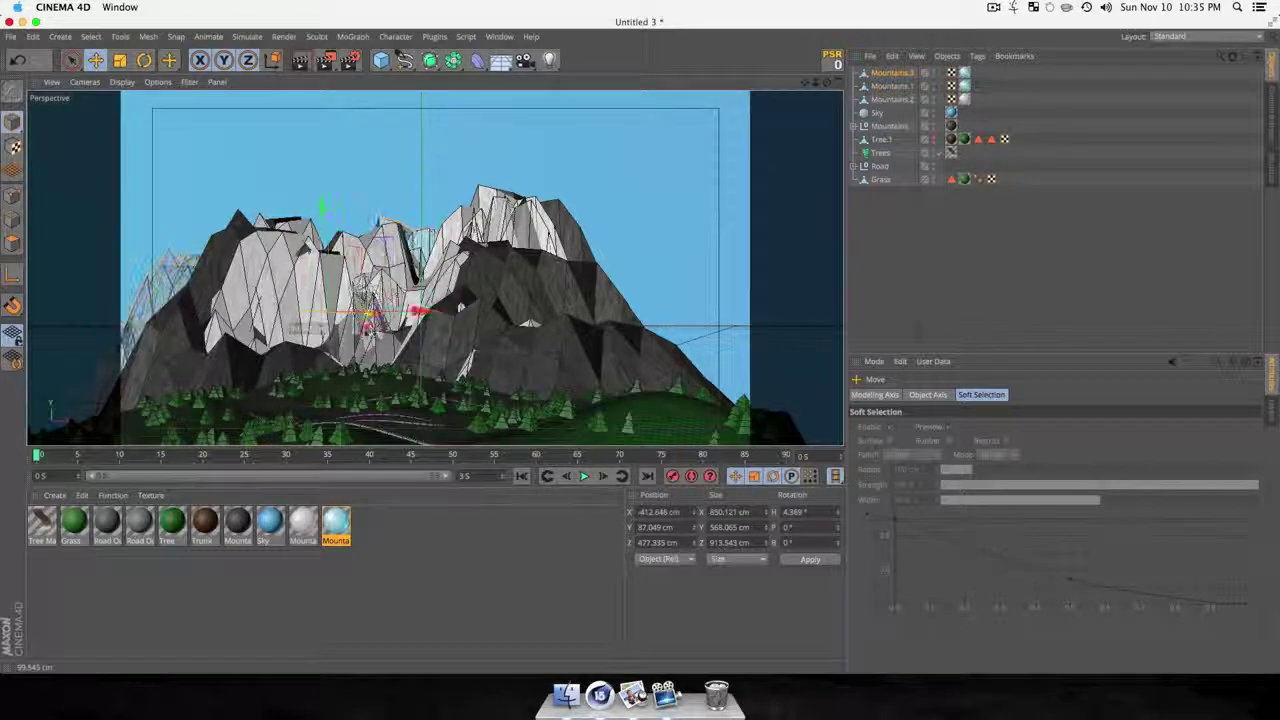
pyautogui.click(877, 237)
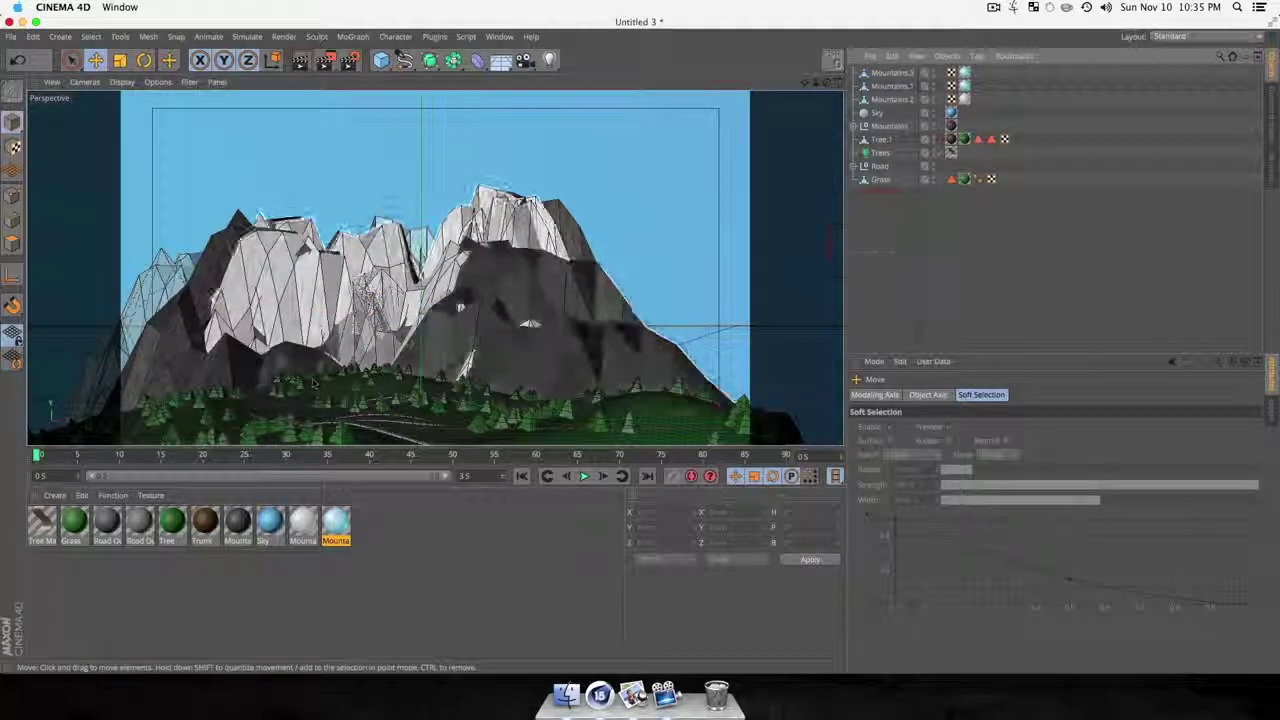
# Add an Omni light and move it back toward the mountains to about Z 600 cm.
pyautogui.click(460, 307)
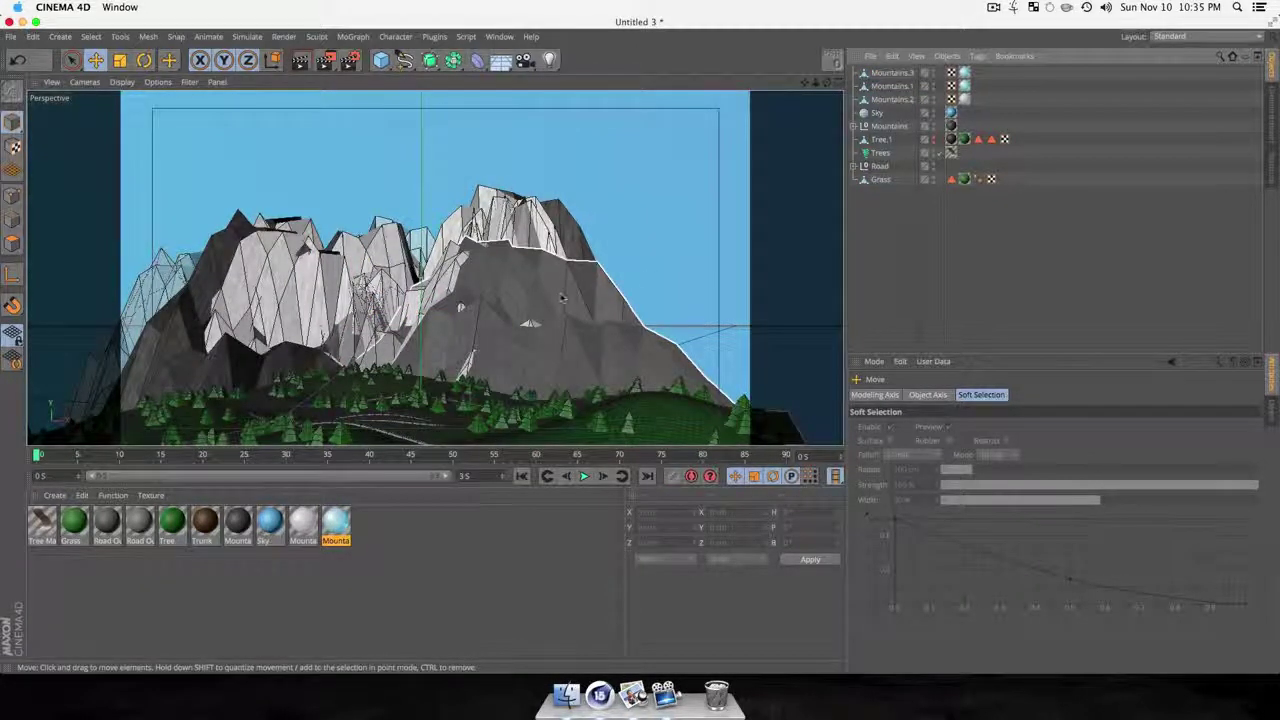
pyautogui.press('3')
pyautogui.moveTo(562, 298); pyautogui.dragTo(369, 386)
pyautogui.press('1')
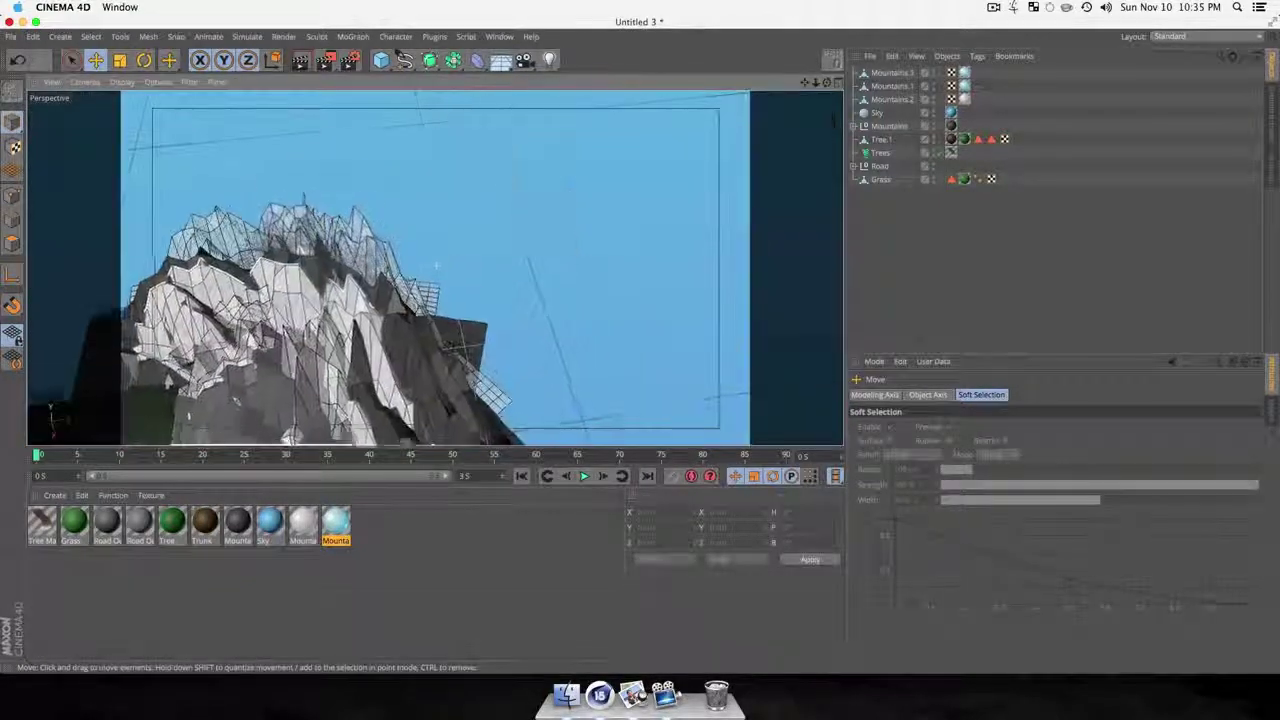
pyautogui.moveTo(436, 265); pyautogui.dragTo(344, 280)
pyautogui.press('3')
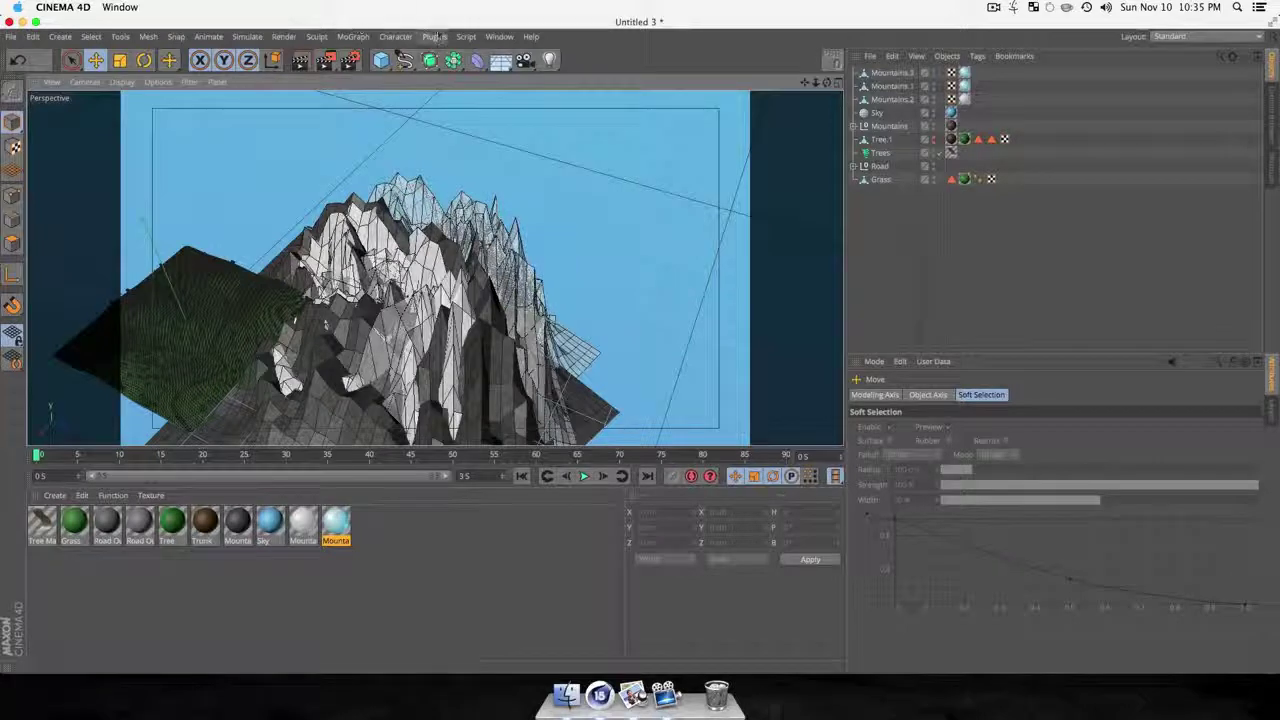
pyautogui.click(549, 61)
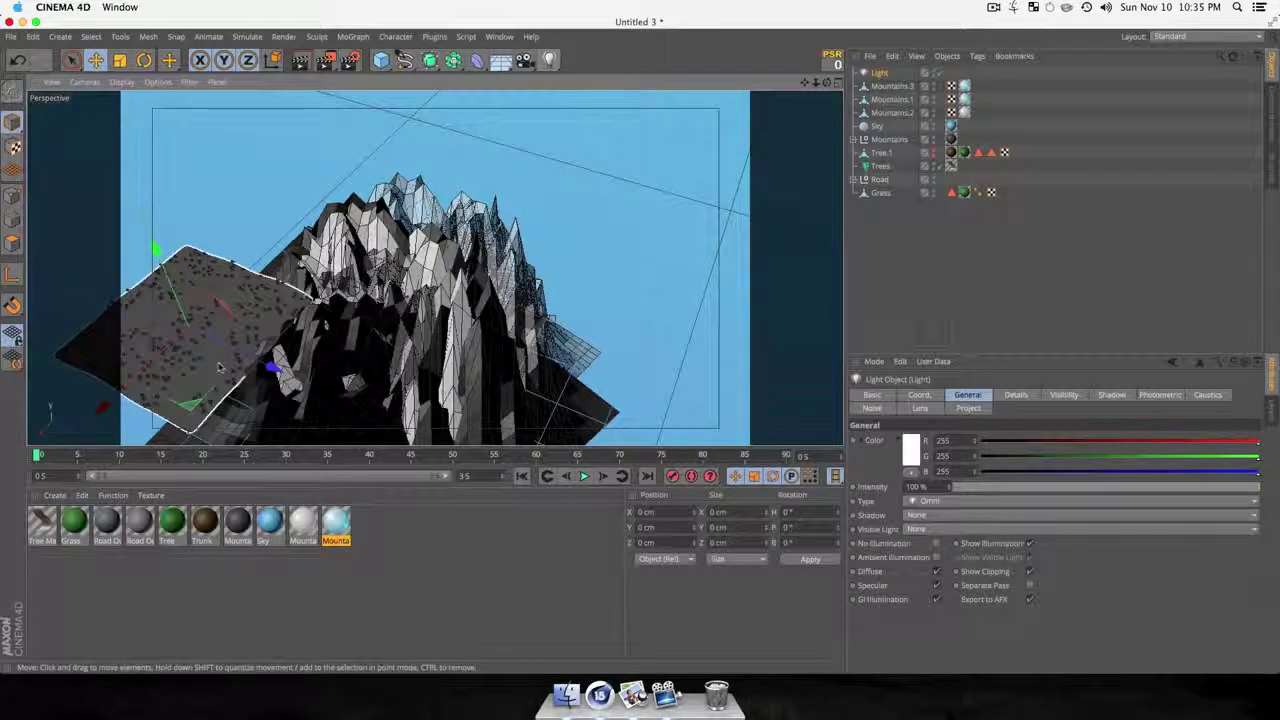
pyautogui.moveTo(271, 363); pyautogui.dragTo(560, 437)
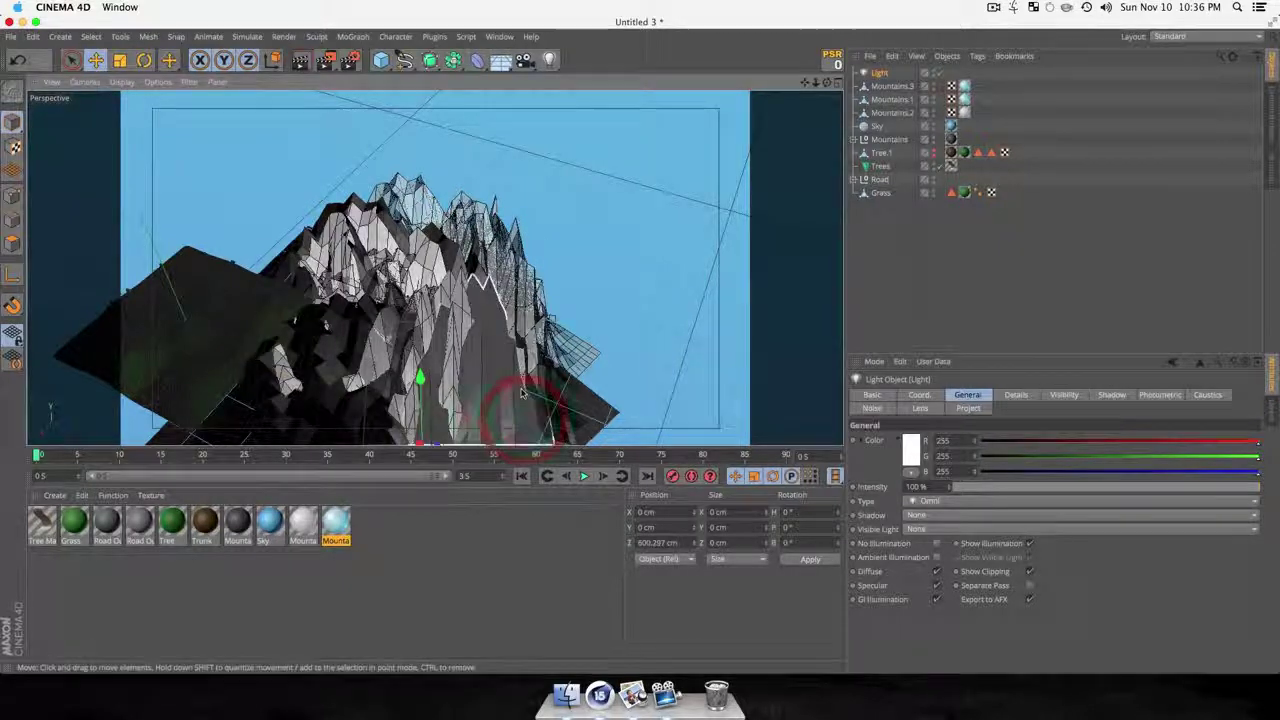
# Move the light sideways to about X -526 cm and raise it to about Y 197 cm.
pyautogui.press('1')
pyautogui.moveTo(521, 392); pyautogui.dragTo(589, 249)
pyautogui.moveTo(421, 368); pyautogui.dragTo(590, 96)
pyautogui.press('3')
pyautogui.moveTo(554, 206); pyautogui.dragTo(459, 285)
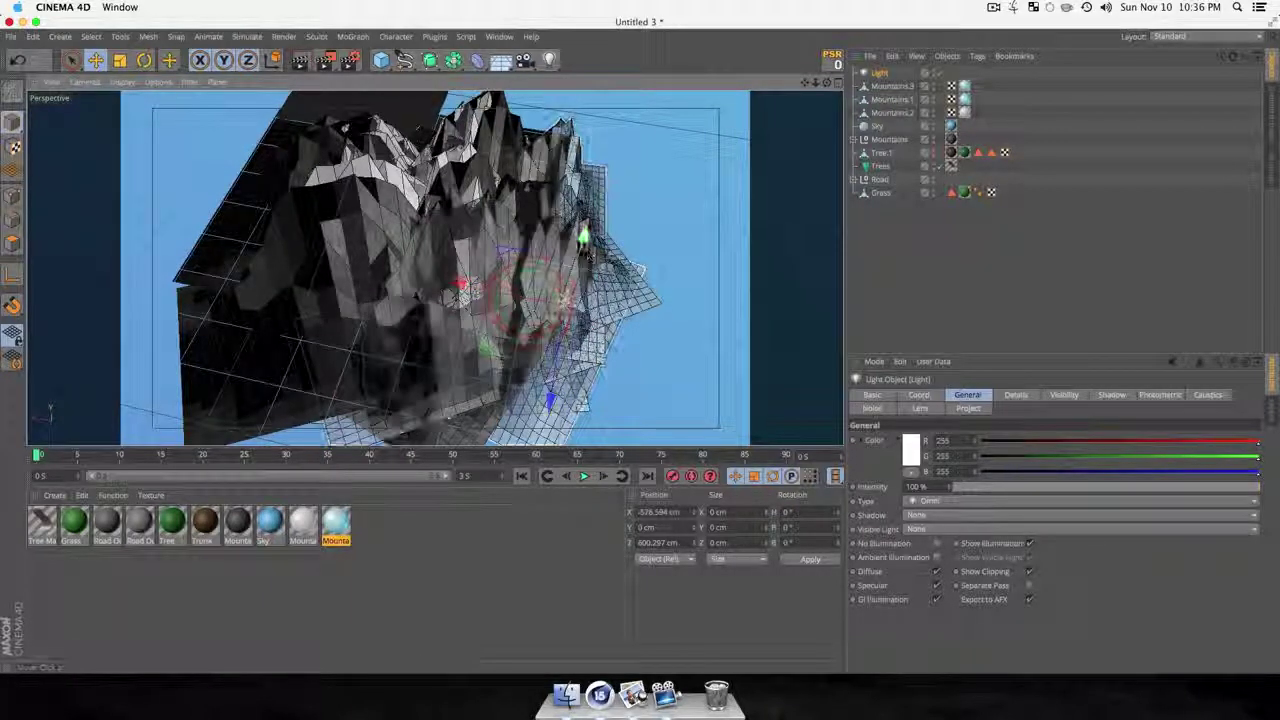
pyautogui.moveTo(585, 240); pyautogui.dragTo(500, 177)
# Shift the light behind the peaks to about X -392 cm, Z 721 cm.
pyautogui.press('3')
pyautogui.press('3')
pyautogui.press('1')
pyautogui.press('3')
pyautogui.moveTo(425, 142); pyautogui.dragTo(349, 286)
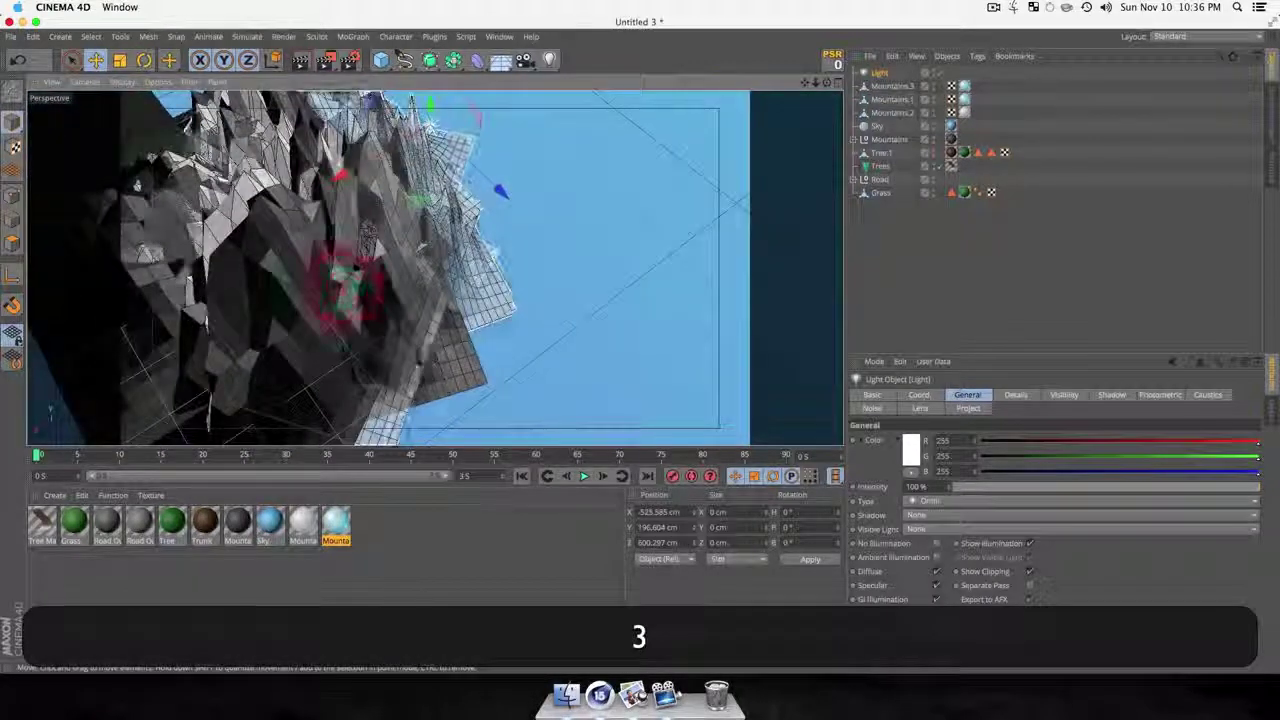
pyautogui.moveTo(341, 170); pyautogui.dragTo(275, 211)
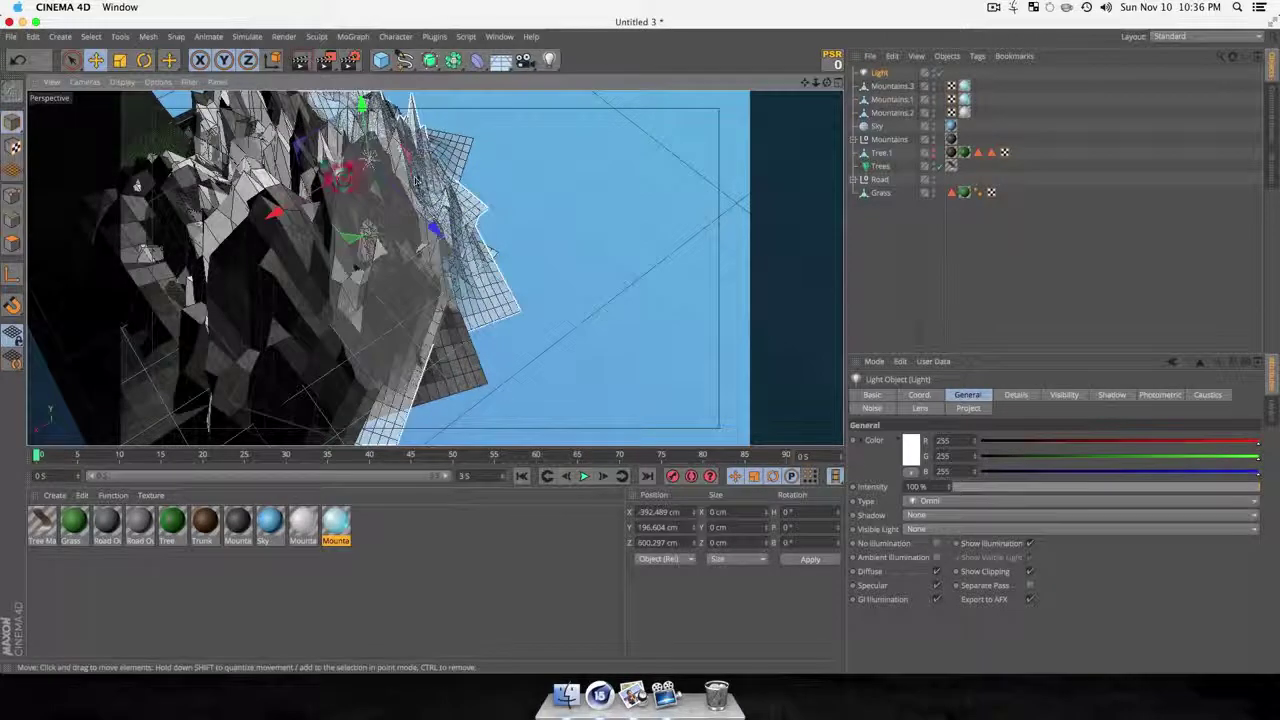
pyautogui.moveTo(420, 208); pyautogui.dragTo(478, 275)
# Set the light's visible light to Volumetric and enable ambient illumination.
pyautogui.press('3')
pyautogui.moveTo(478, 275); pyautogui.dragTo(649, 100)
pyautogui.press('1')
pyautogui.moveTo(443, 234); pyautogui.dragTo(411, 306)
pyautogui.press('3')
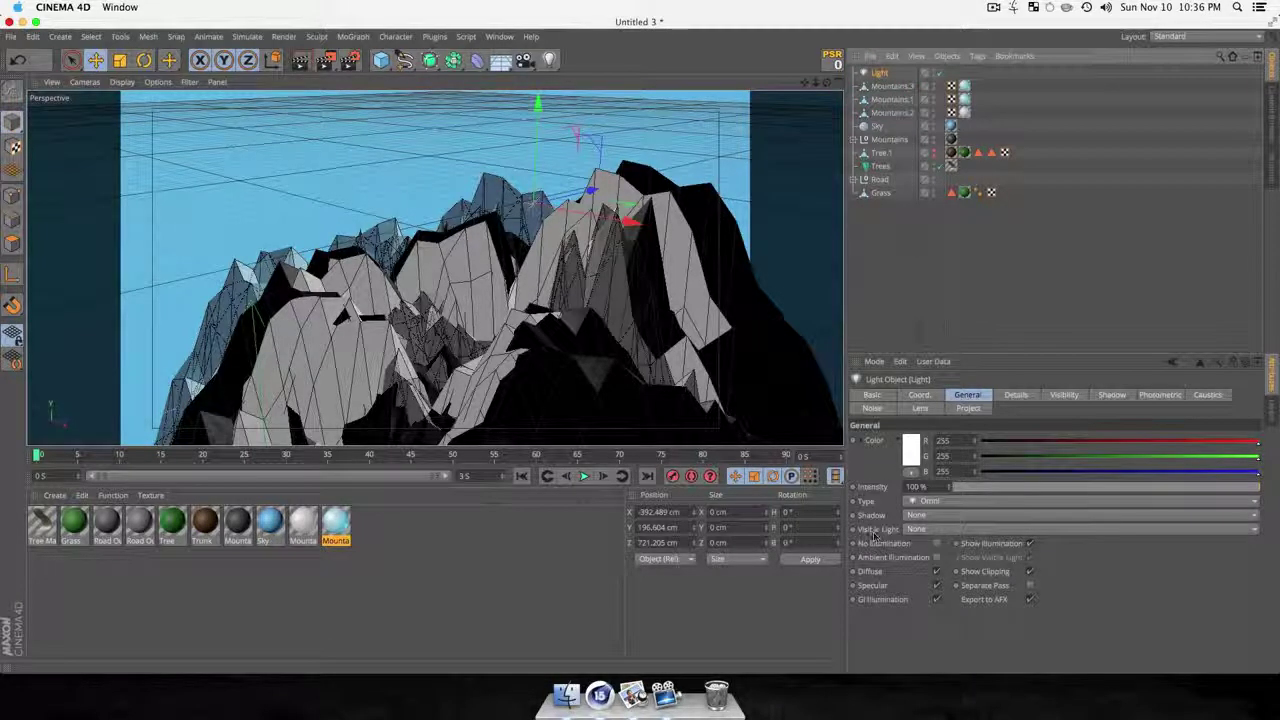
pyautogui.click(914, 528)
pyautogui.click(927, 577)
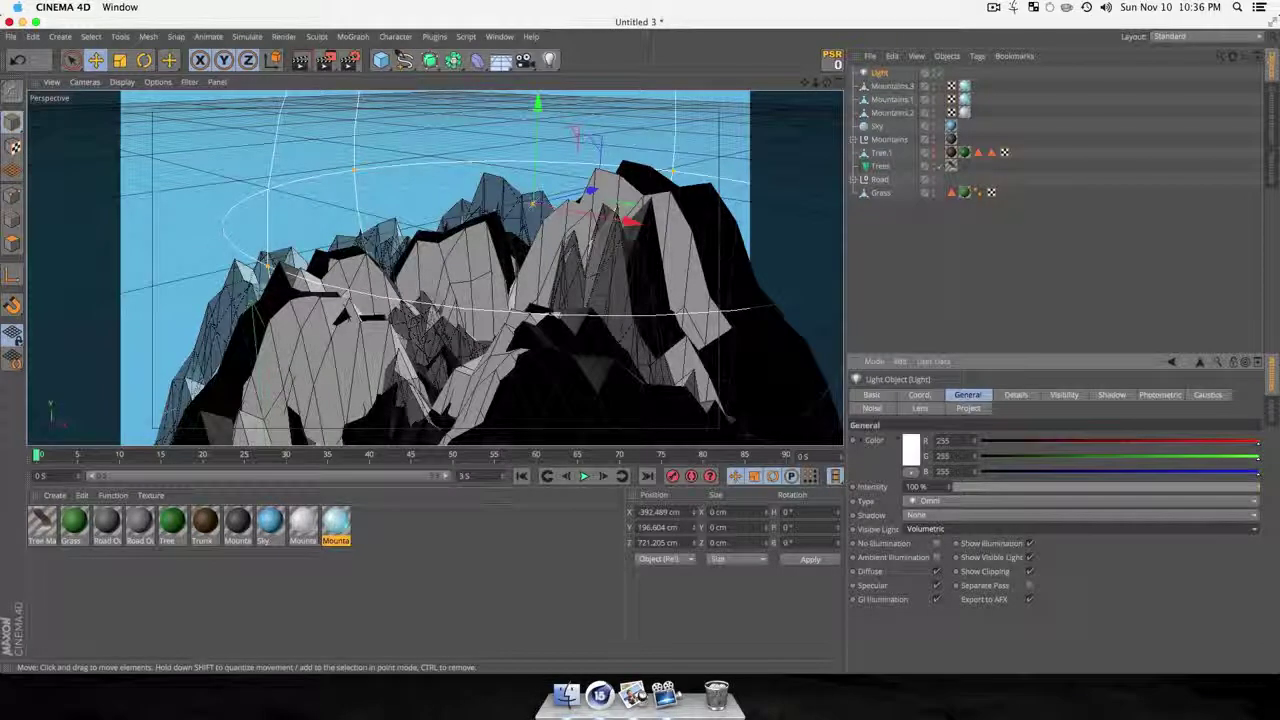
pyautogui.click(936, 557)
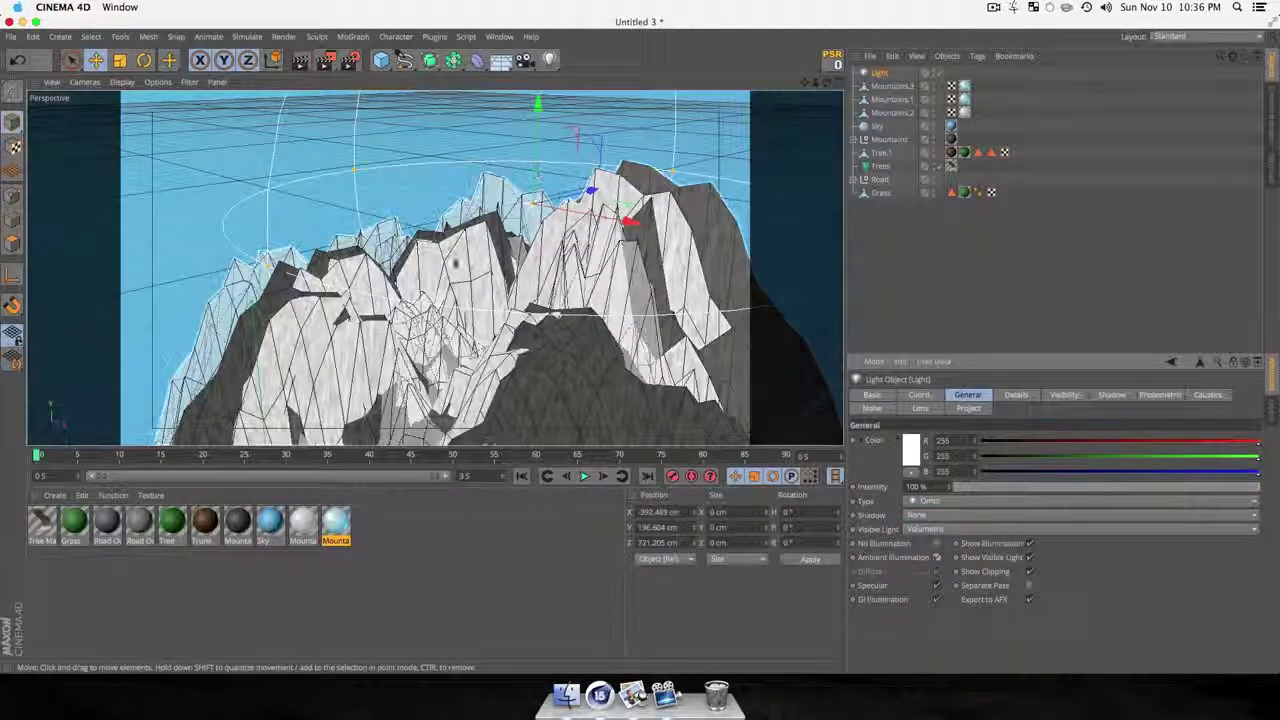
# Reframe the perspective view from the front, with the tree-covered meadow and road below the snowy mountains.
pyautogui.scroll(-5, 494, 365)
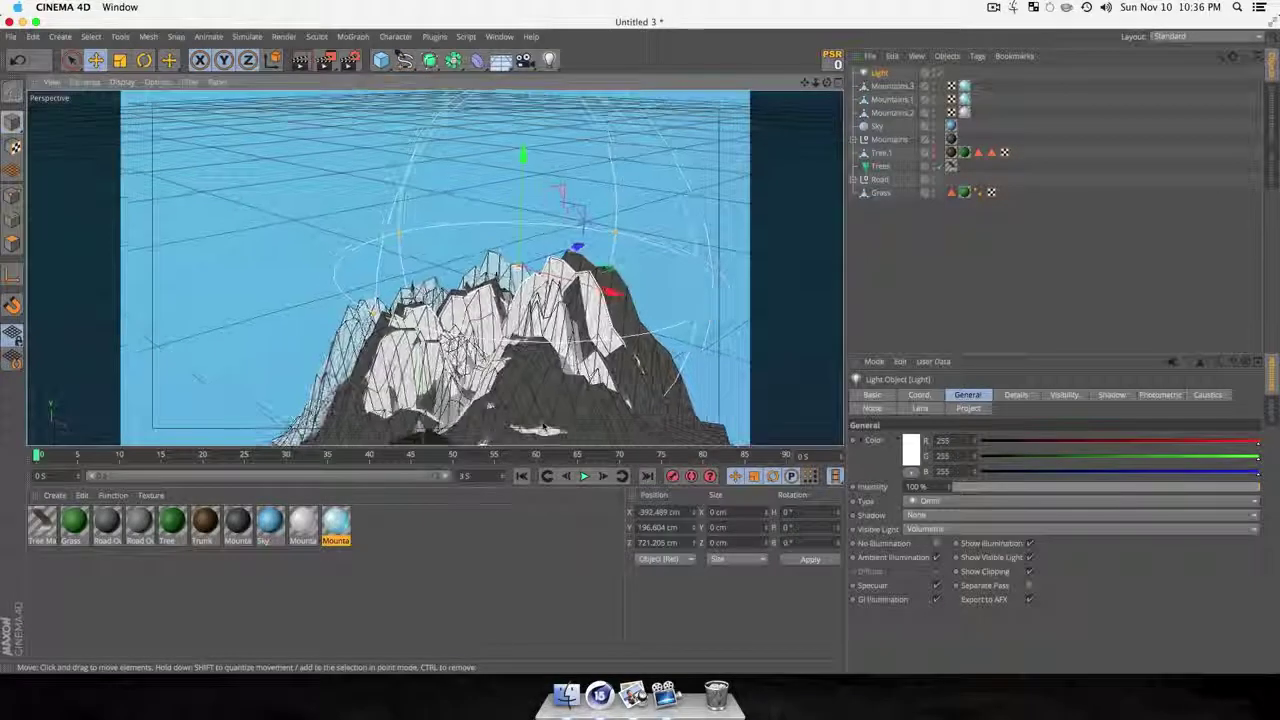
pyautogui.press('1')
pyautogui.moveTo(502, 352); pyautogui.dragTo(606, 300)
pyautogui.press('3')
pyautogui.scroll(4, 606, 300)
pyautogui.scroll(5, 554, 370)
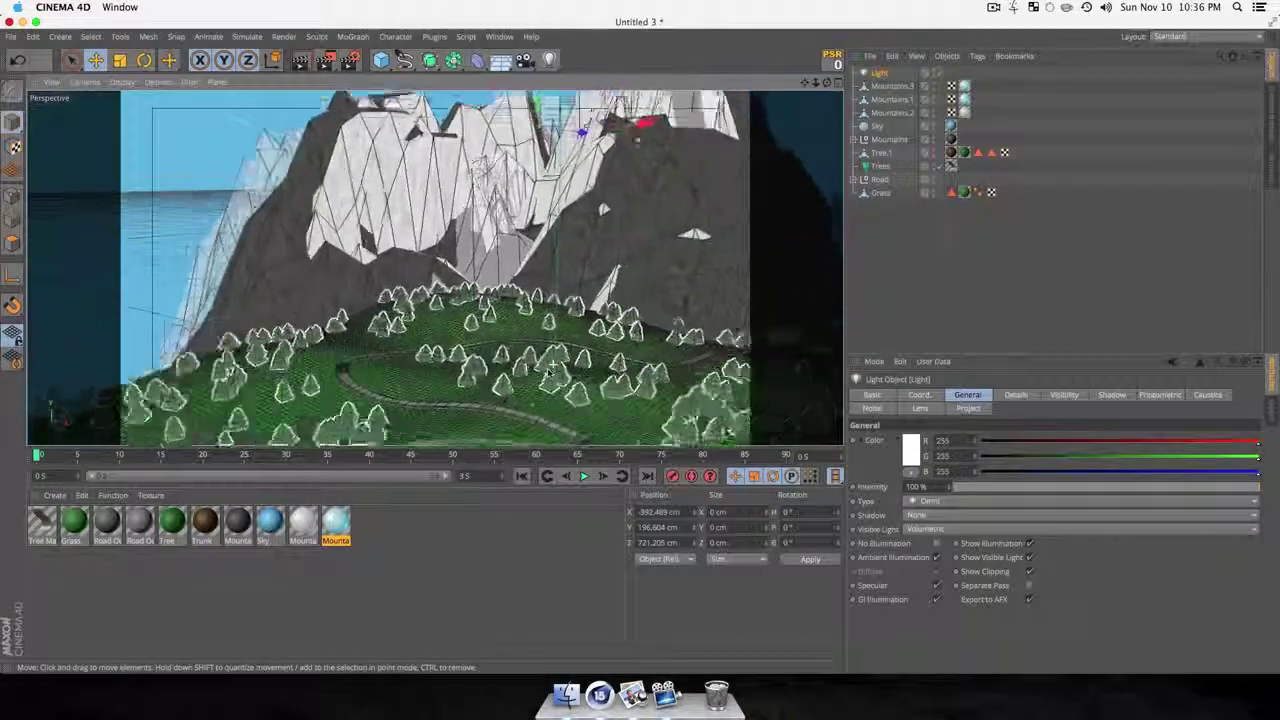
pyautogui.press('3')
pyautogui.moveTo(554, 370); pyautogui.dragTo(546, 338)
pyautogui.press('1')
# Switch to Preview to study the reference picture S3 - Low Poly Scene_2.jpg, and put its window away.
pyautogui.click(632, 697)
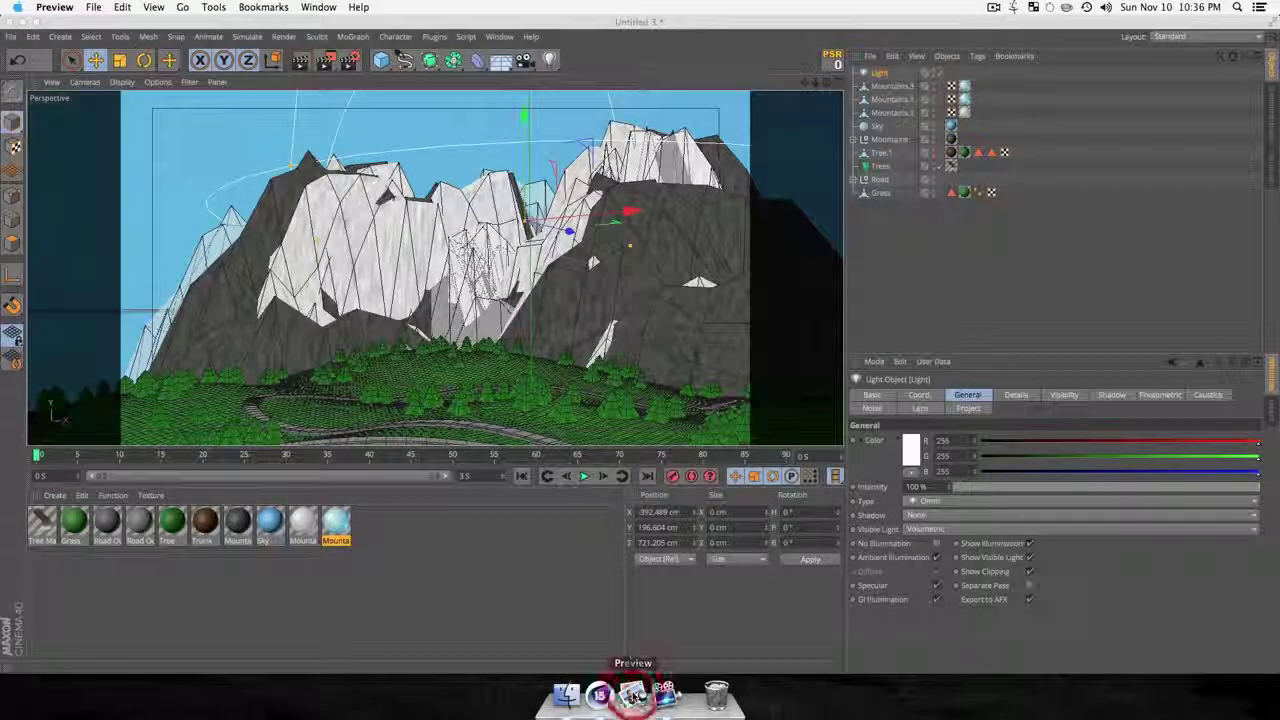
pyautogui.rightClick(634, 697)
pyautogui.moveTo(634, 603); pyautogui.dragTo(662, 566)
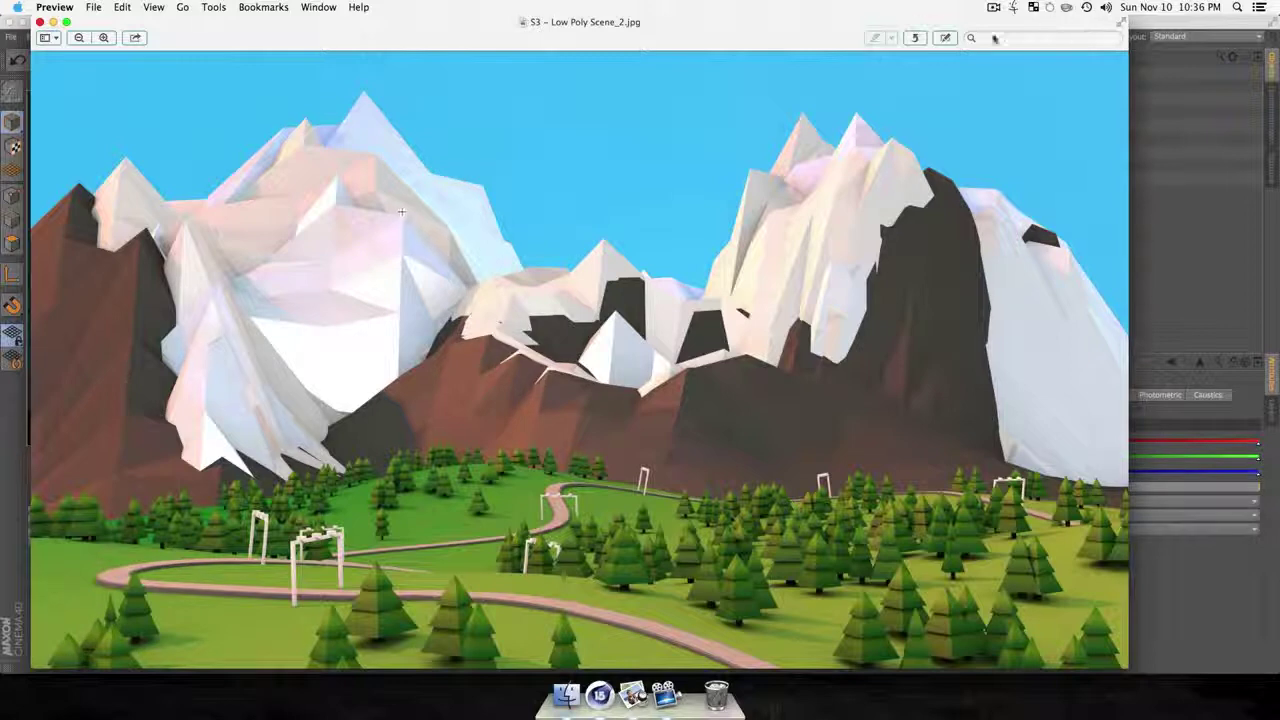
pyautogui.doubleClick(585, 24)
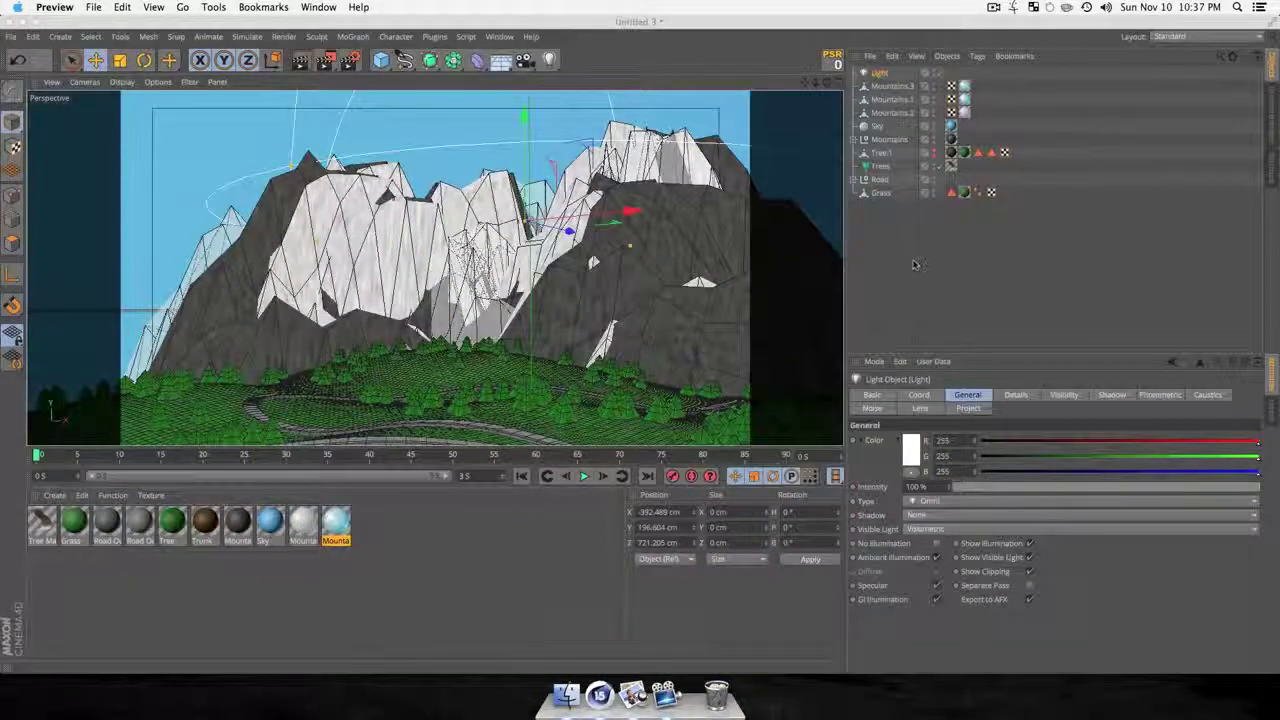
# Deselect the light and compose the final shot with the road in the foreground and the whole mountain range behind it.
pyautogui.click(909, 260)
pyautogui.press('1')
pyautogui.moveTo(642, 360); pyautogui.dragTo(262, 365)
pyautogui.press('3')
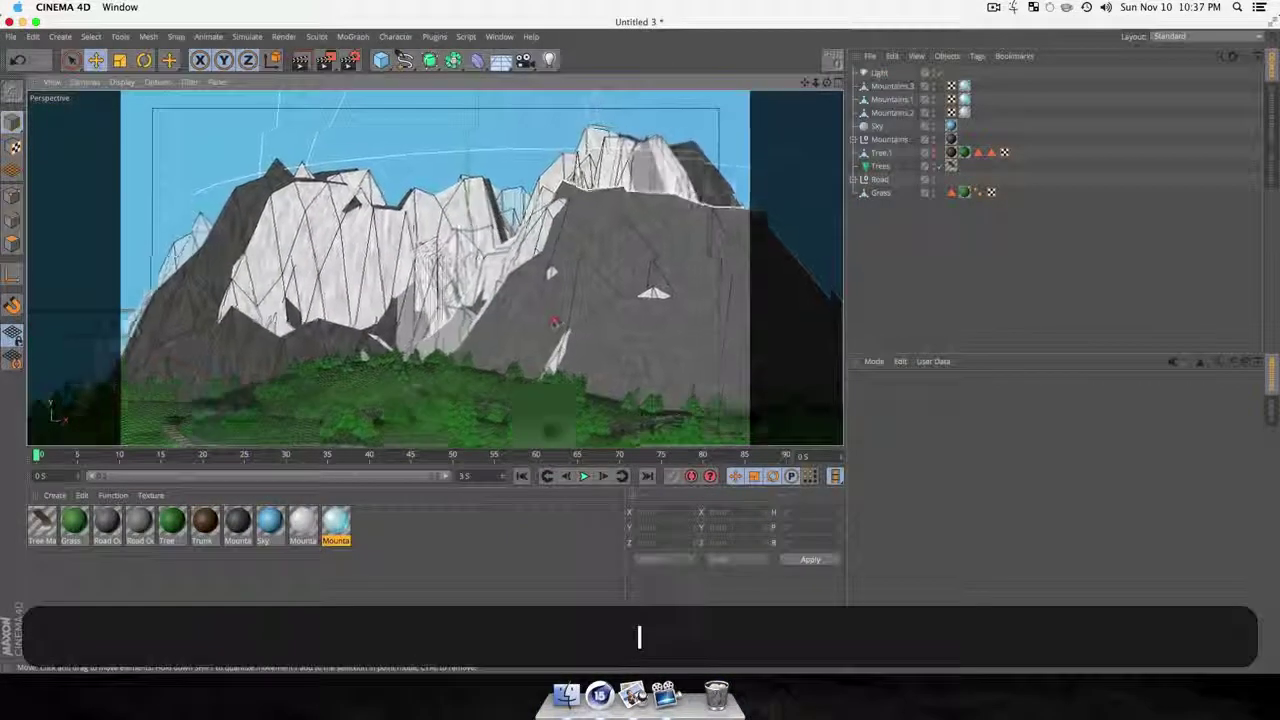
pyautogui.press('2')
pyautogui.press('3')
pyautogui.moveTo(370, 330); pyautogui.dragTo(467, 347)
pyautogui.moveTo(433, 398); pyautogui.dragTo(436, 318)
pyautogui.press('2')
pyautogui.press('1')
pyautogui.press('3')
pyautogui.press('2')
pyautogui.press('3')
pyautogui.press('3')
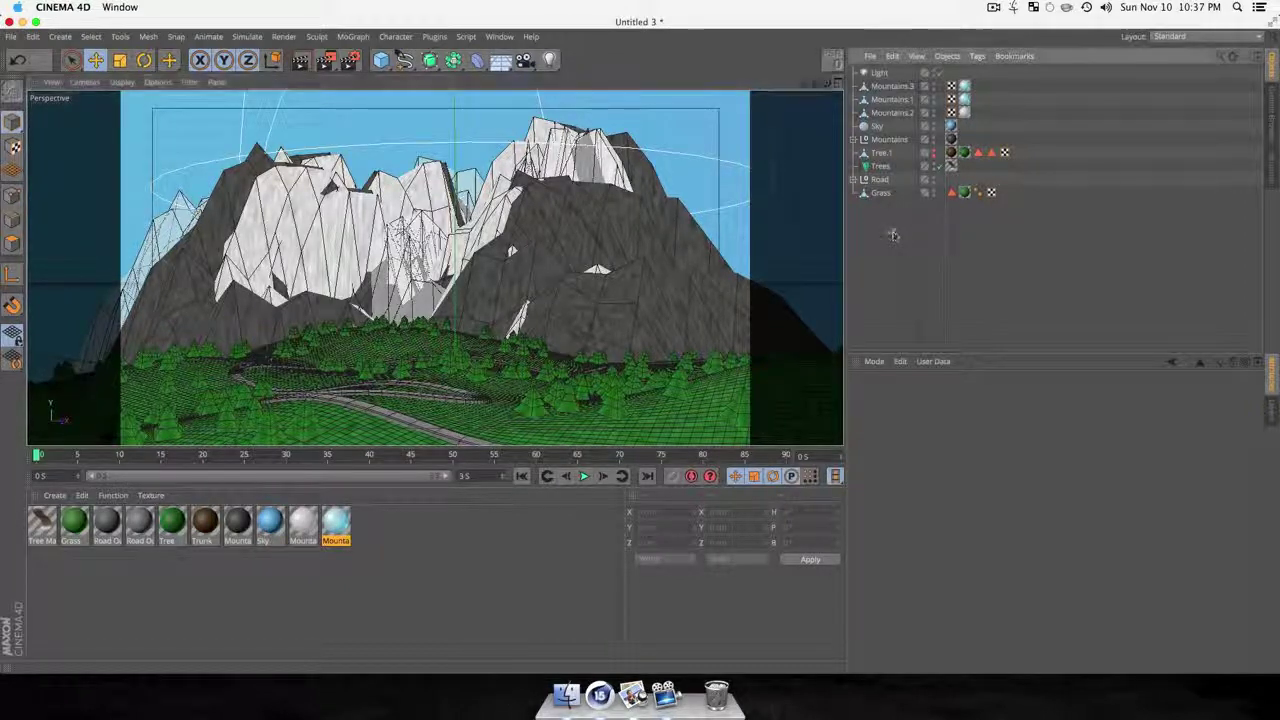
# Load the favorite presets DayLight.c4d and OverheadSoftbox.c4d from the Content Browser into the scene.
pyautogui.click(894, 236)
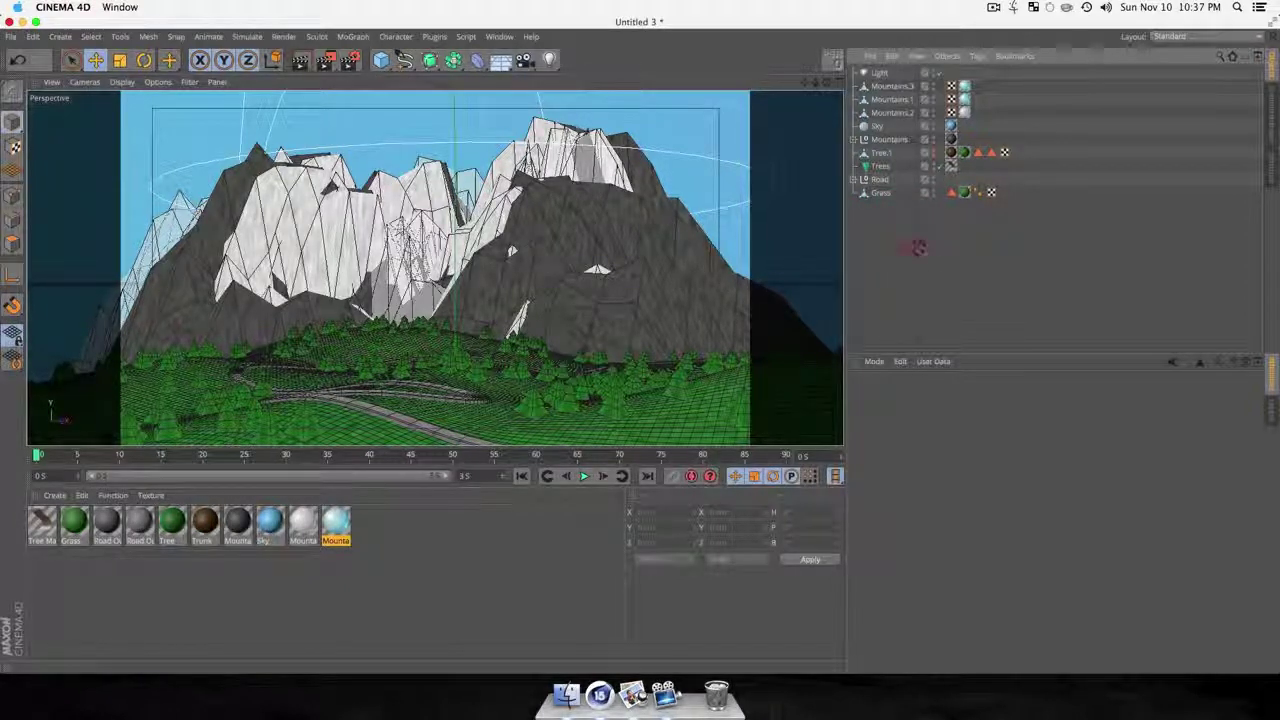
pyautogui.click(1274, 125)
pyautogui.click(914, 257)
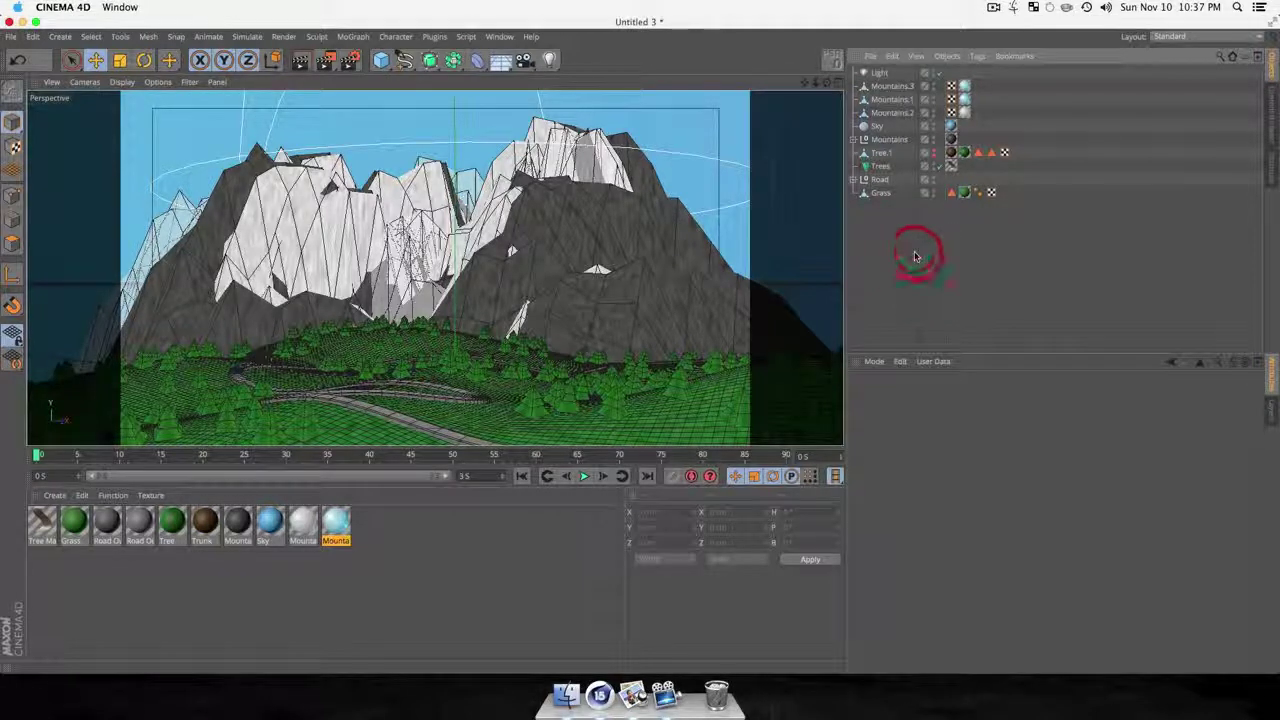
pyautogui.click(1270, 110)
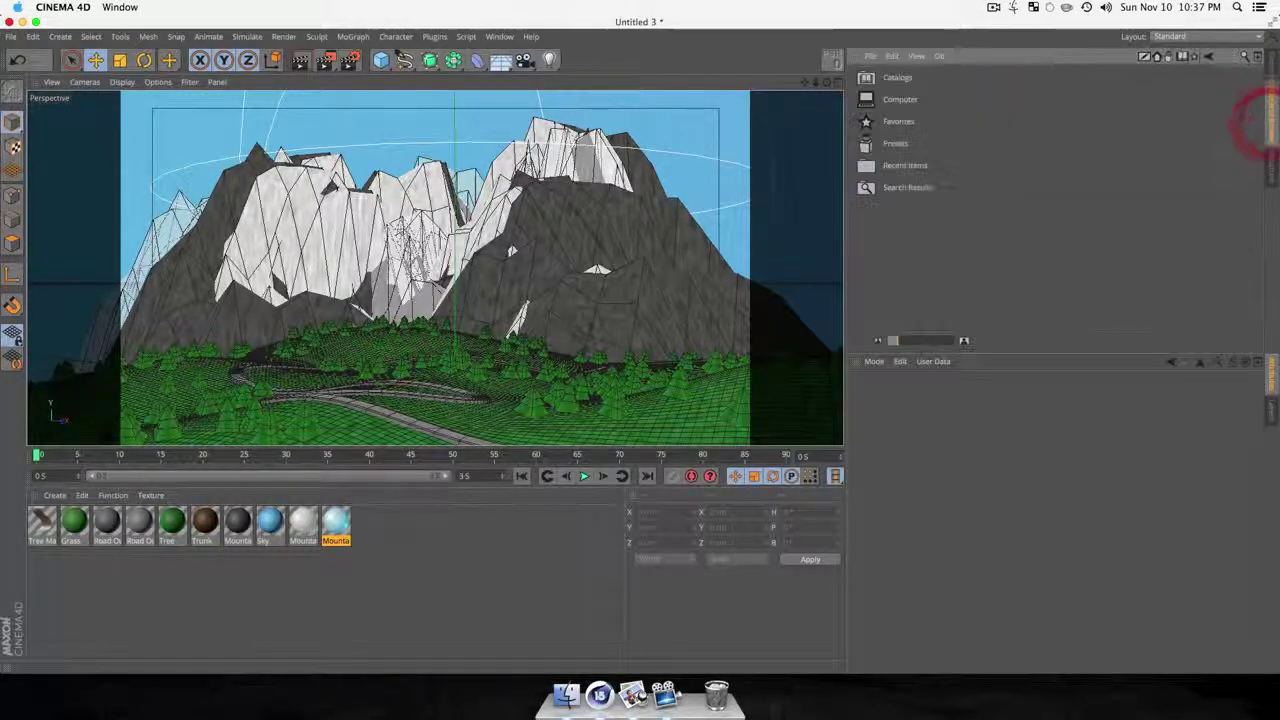
pyautogui.click(1195, 58)
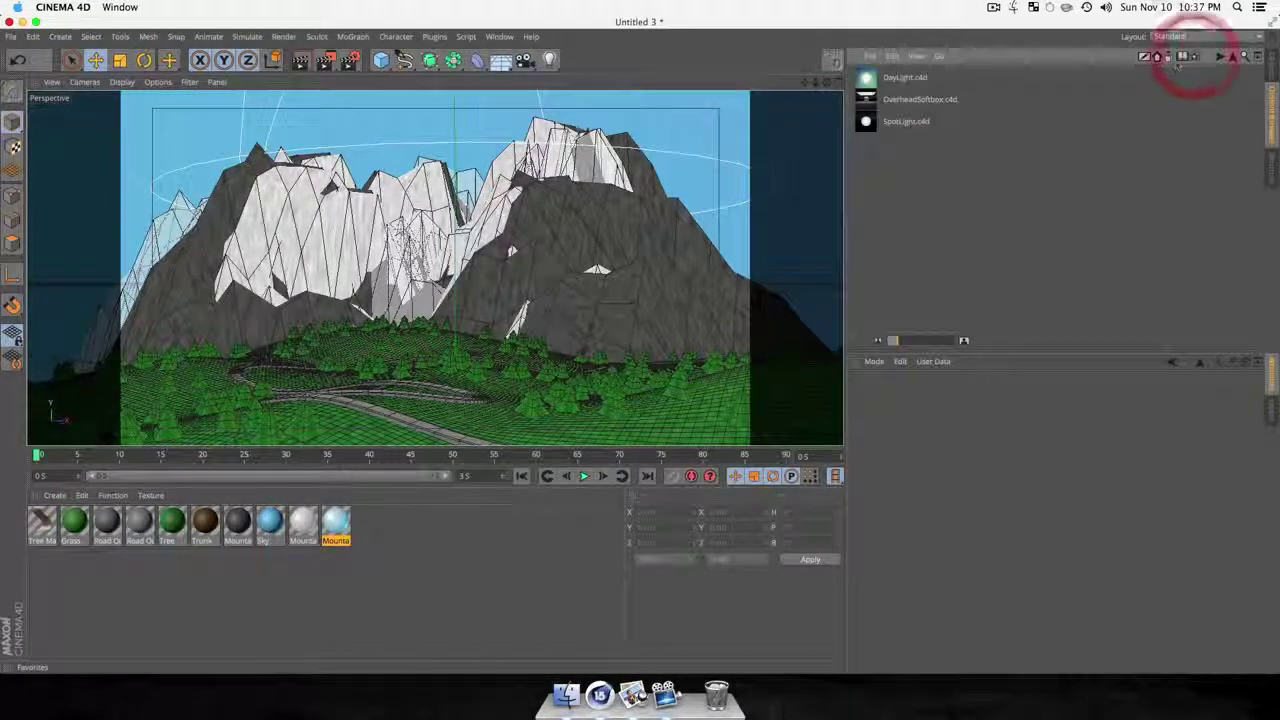
pyautogui.doubleClick(893, 78)
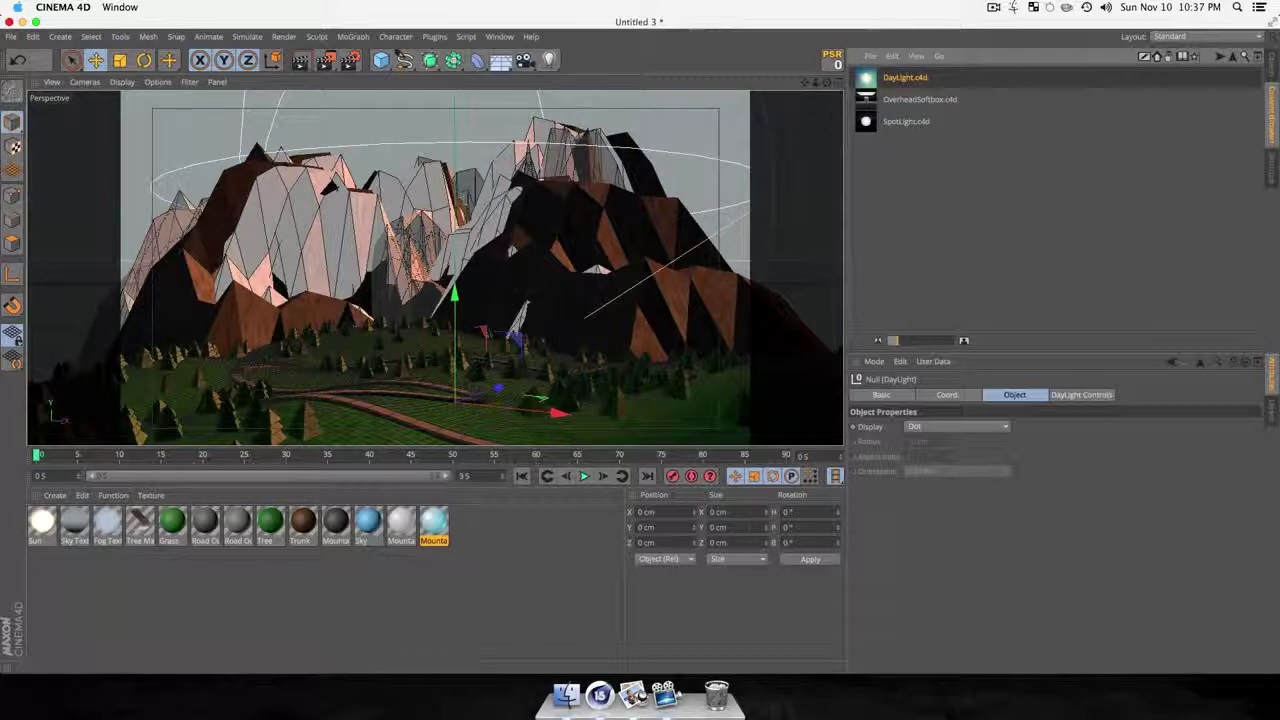
pyautogui.doubleClick(916, 100)
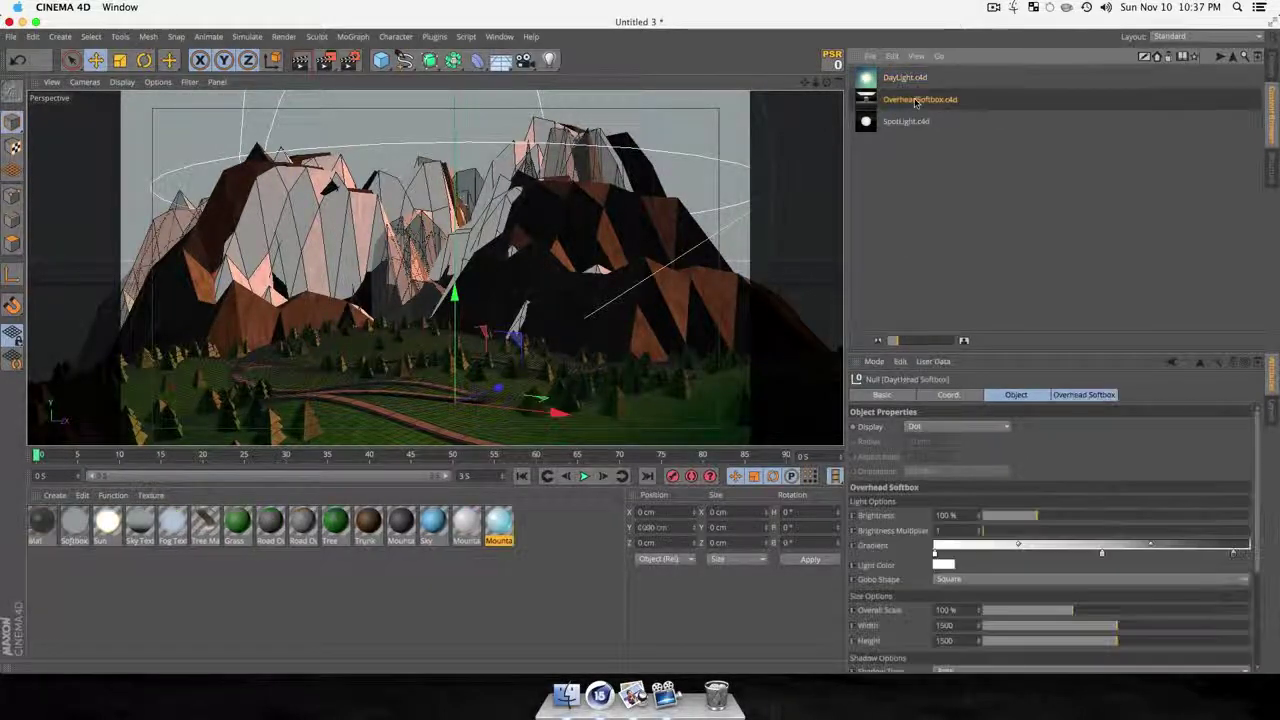
# Set the DayLight's sun height to 42° and sun rotation to -104°, and render the view.
pyautogui.click(1270, 75)
pyautogui.click(886, 86)
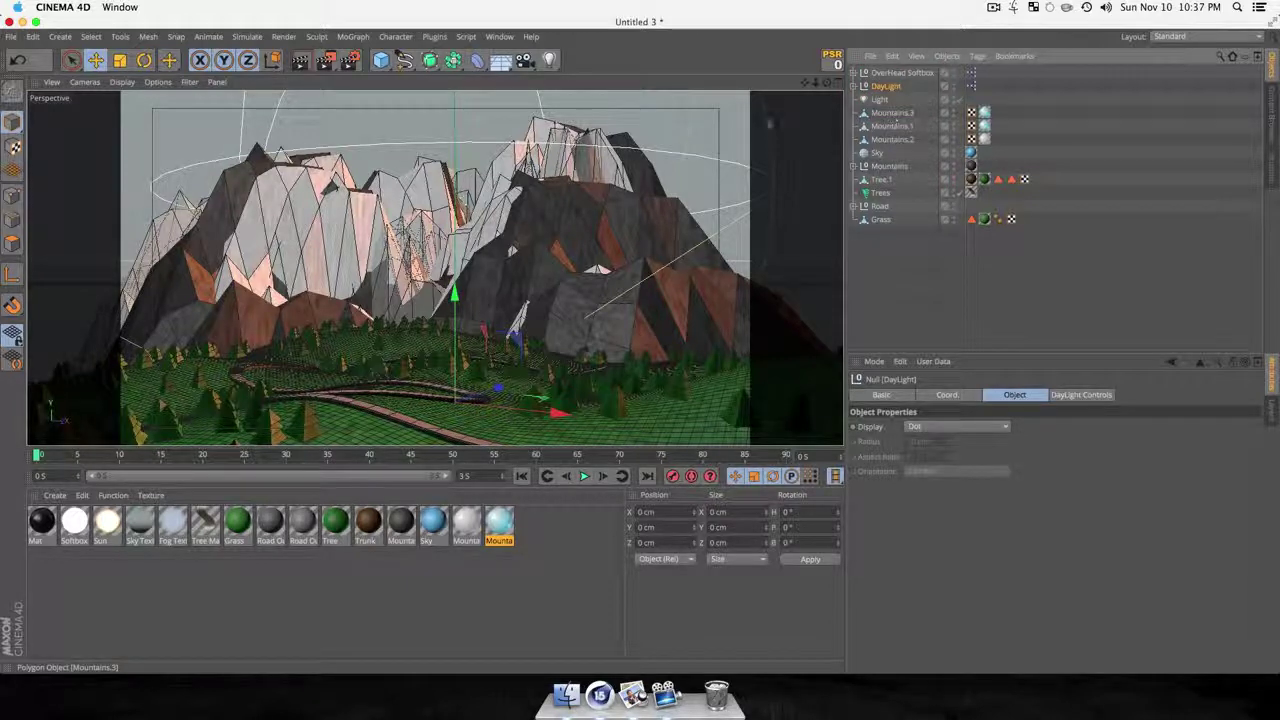
pyautogui.click(889, 84)
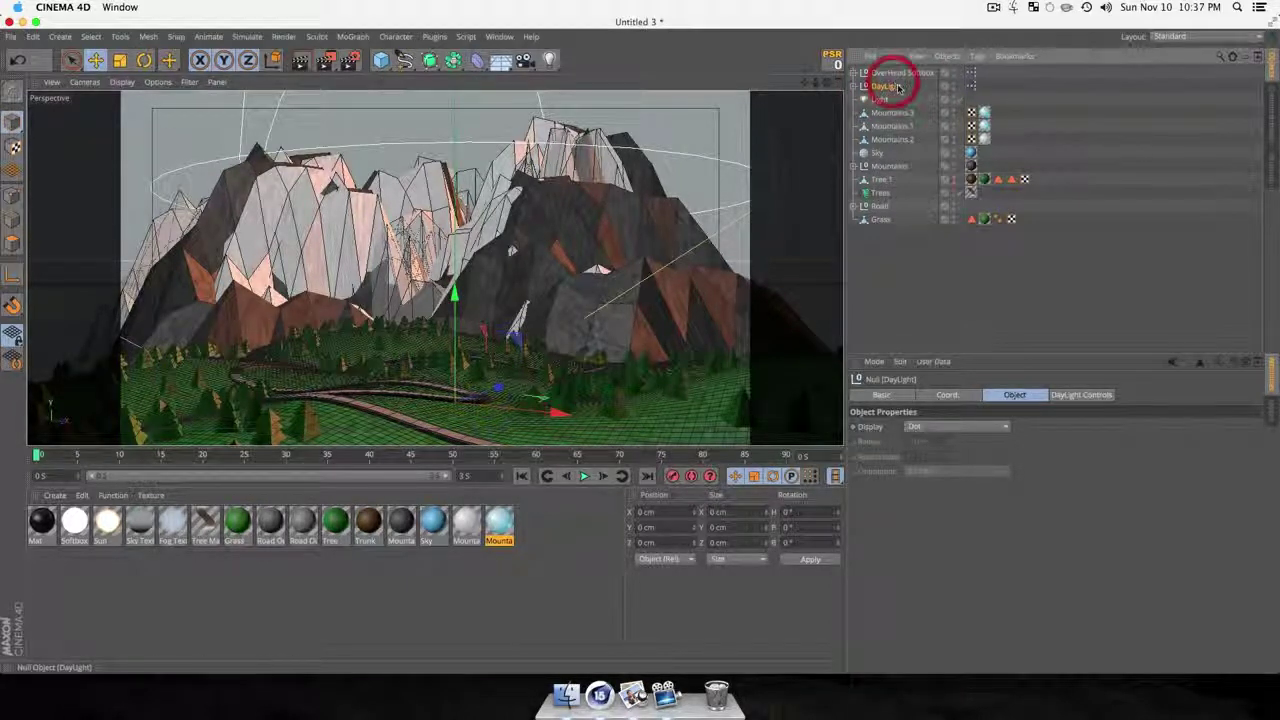
pyautogui.click(1081, 394)
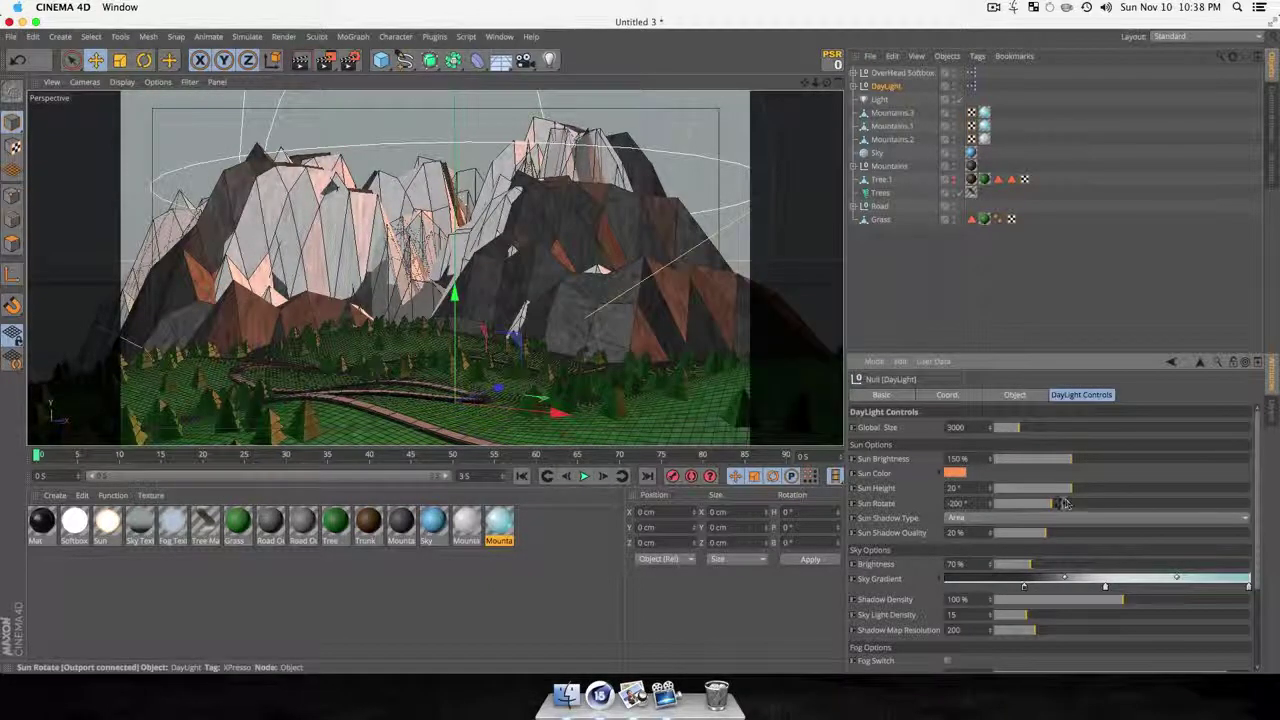
pyautogui.moveTo(1078, 489)
pyautogui.mouseDown()
pyautogui.moveTo(1128, 489)
pyautogui.moveTo(1085, 507)
pyautogui.mouseUp()
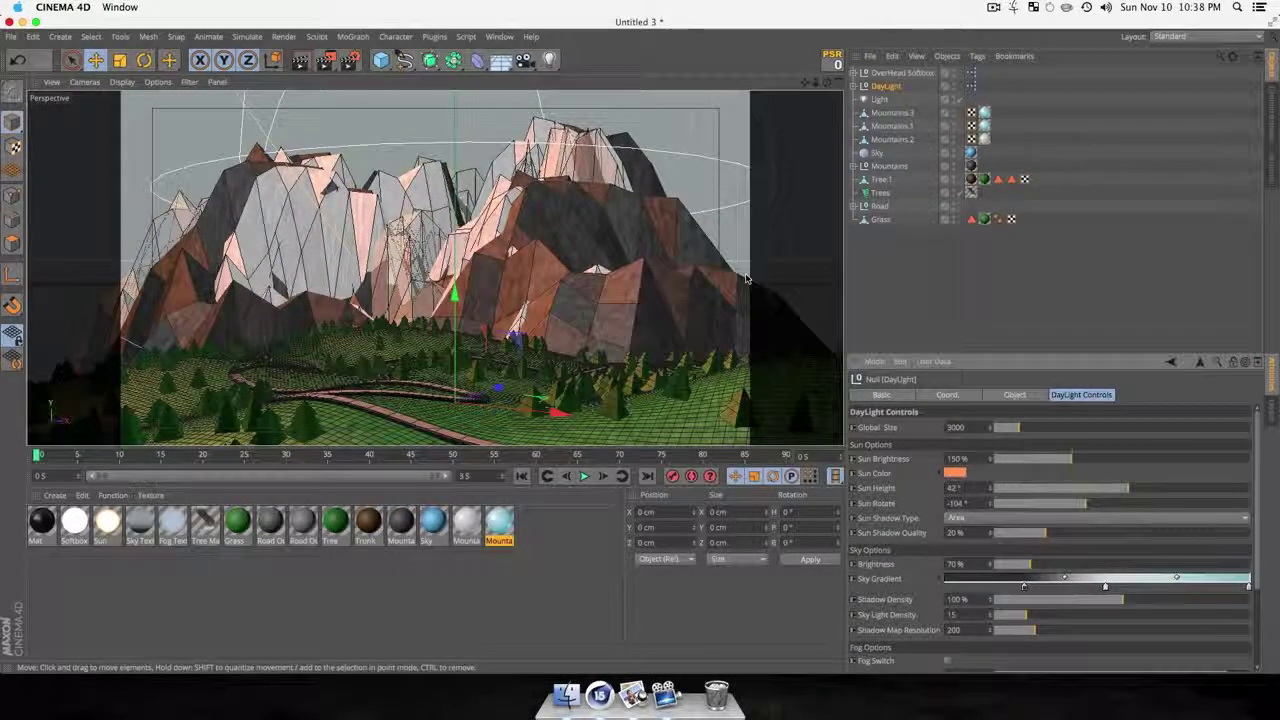
pyautogui.press('super+r')
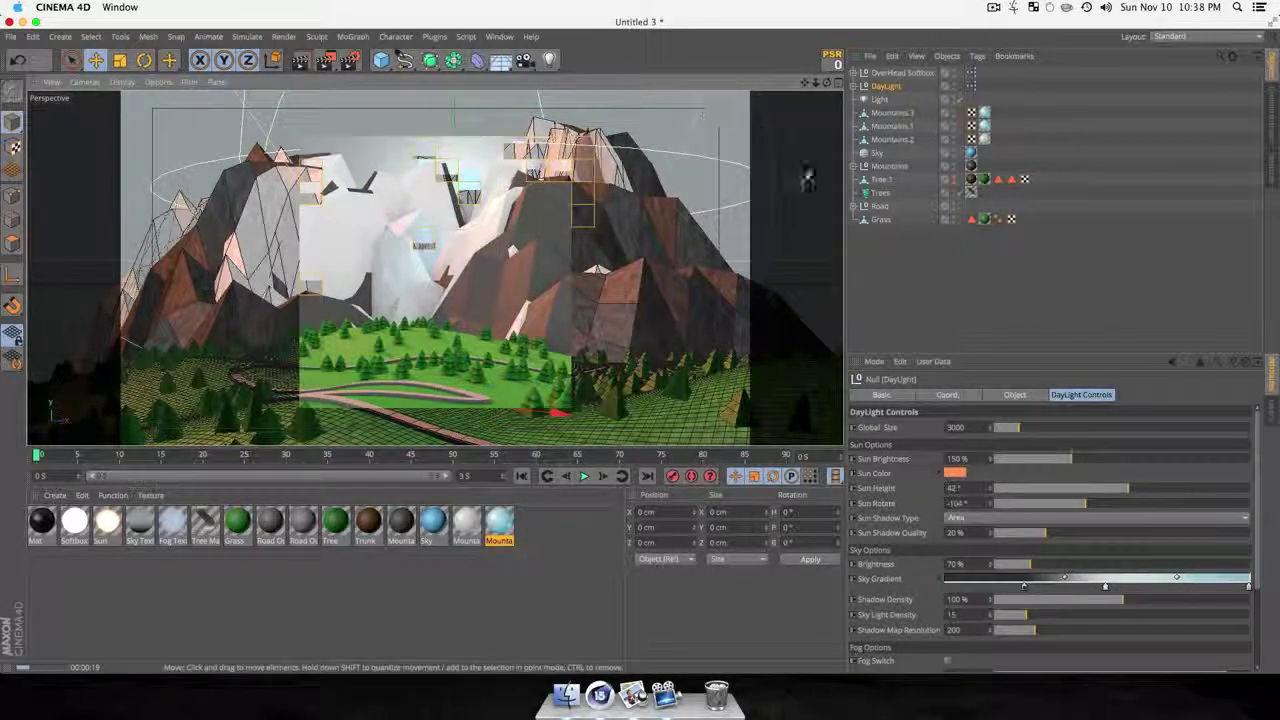
# Turn off the DayLight's own grey sky in favour of the scene's blue Sky, and render the view again.
pyautogui.click(891, 234)
pyautogui.click(884, 86)
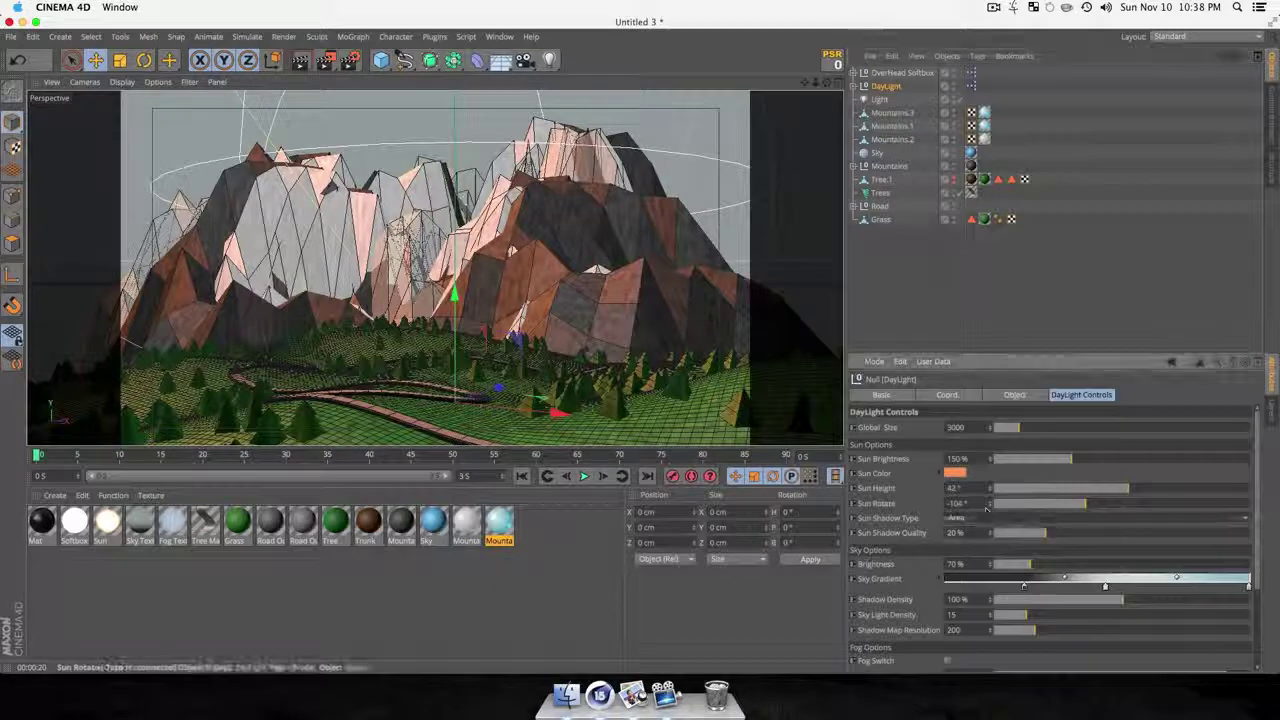
pyautogui.scroll(-5, 986, 509)
pyautogui.click(946, 623)
pyautogui.click(916, 276)
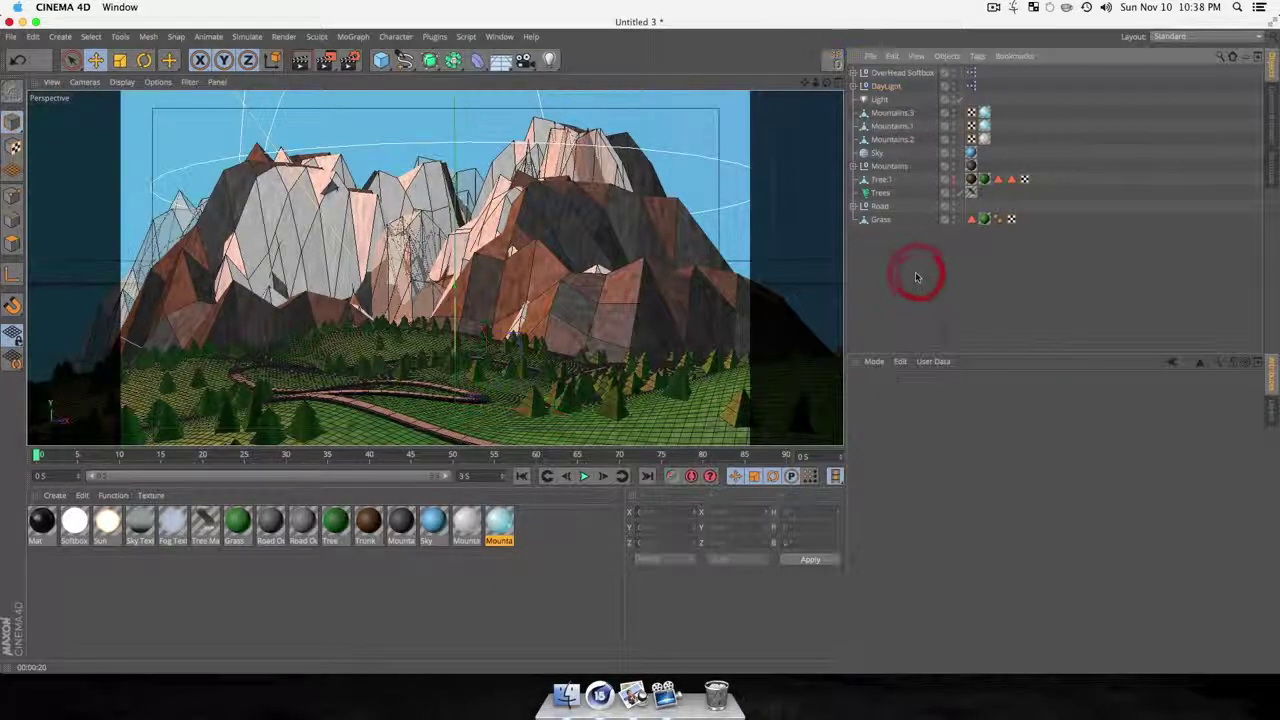
pyautogui.press('super+r')
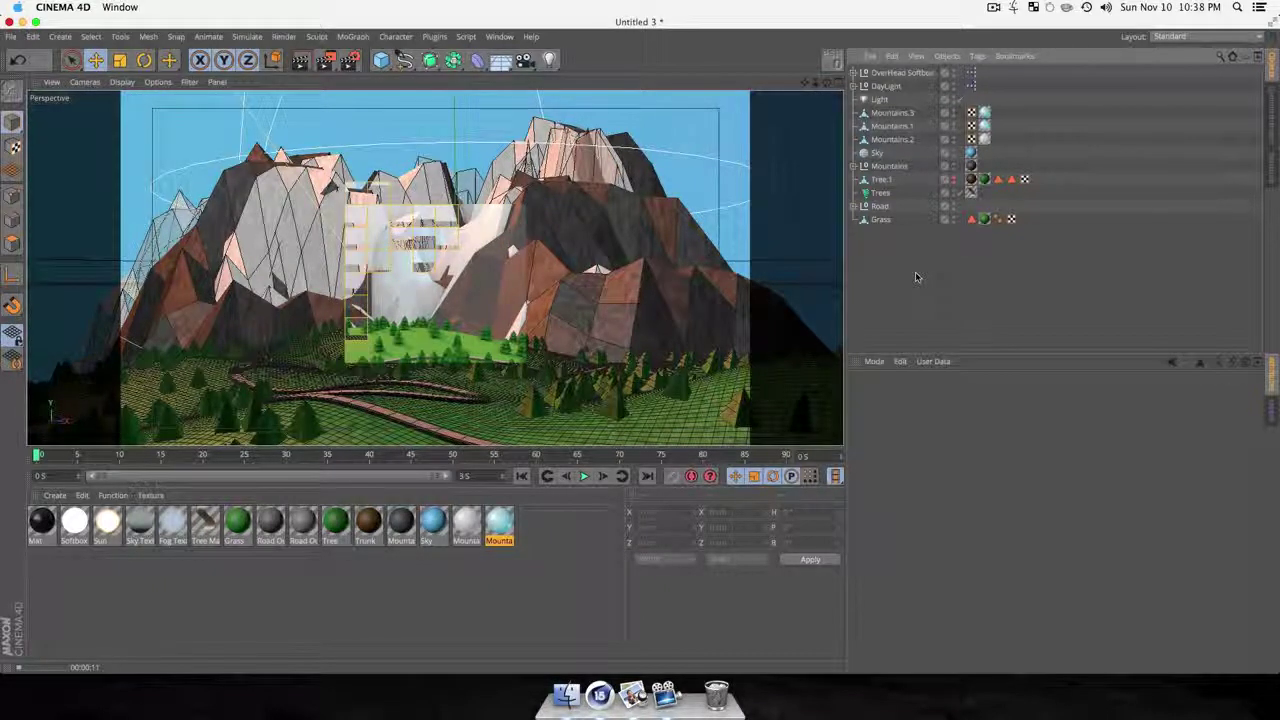
pyautogui.click(991, 7)
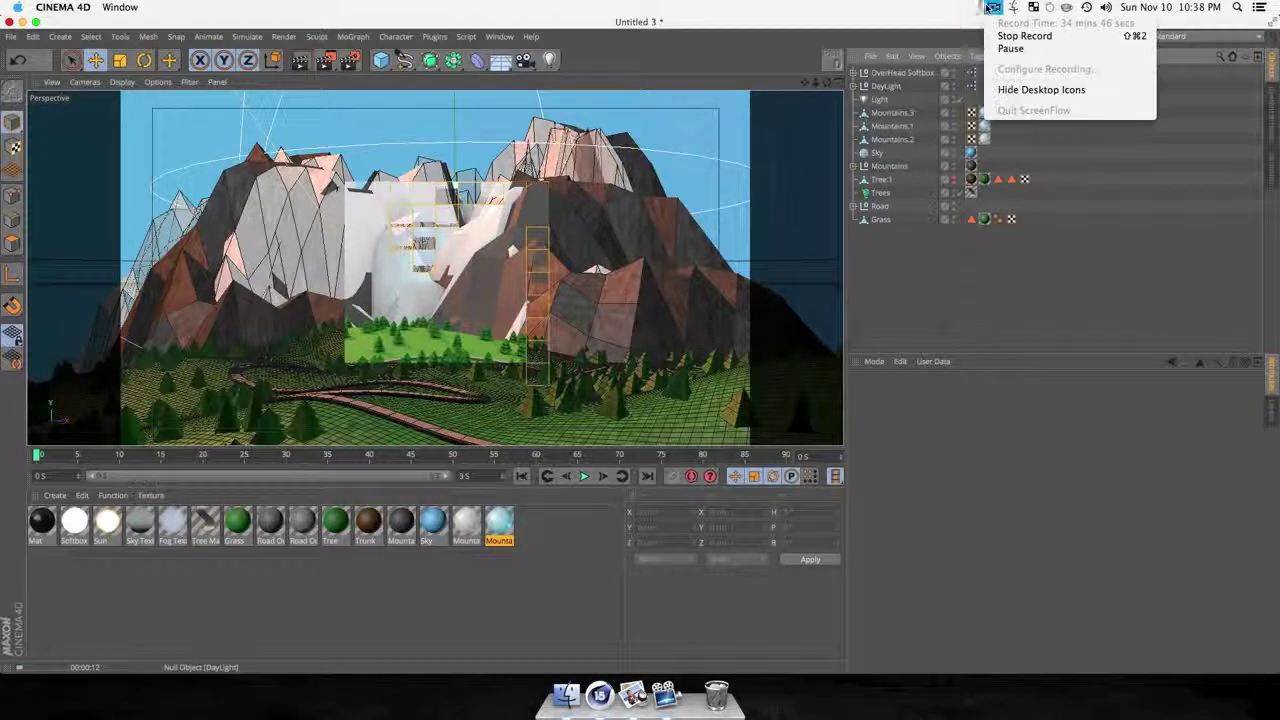
pyautogui.click(988, 8)
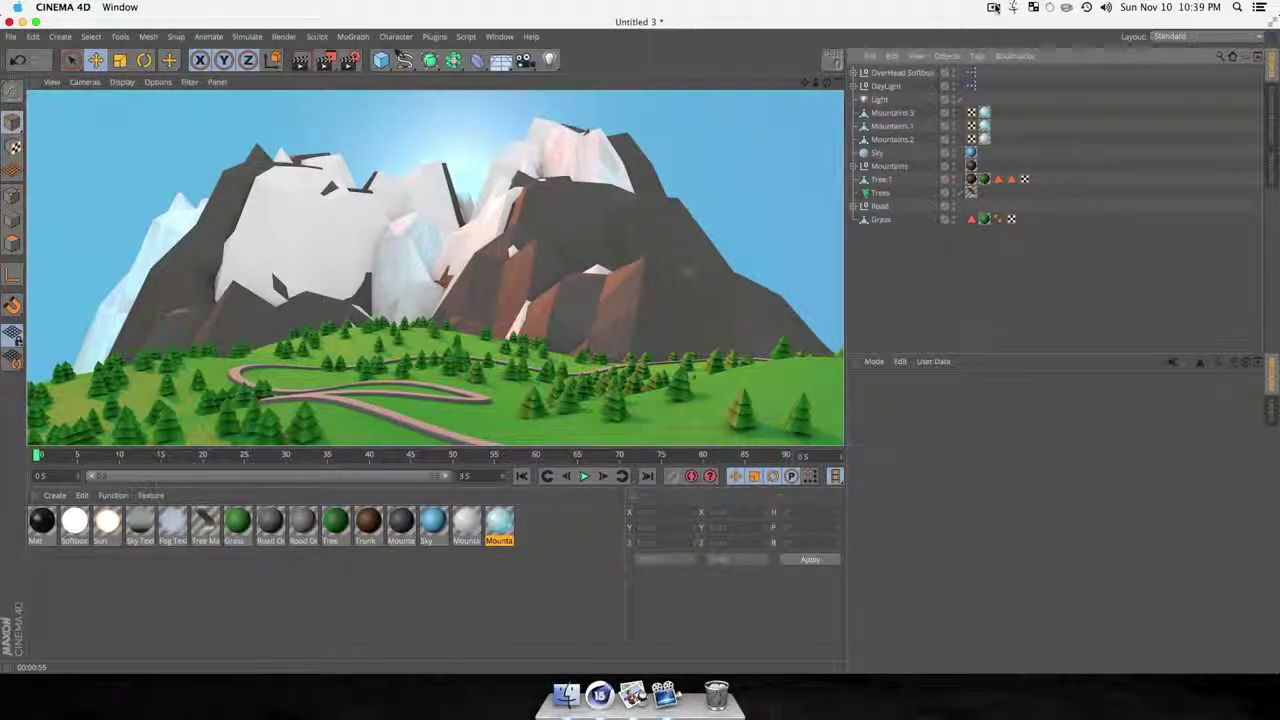
pyautogui.click(993, 7)
pyautogui.click(1008, 28)
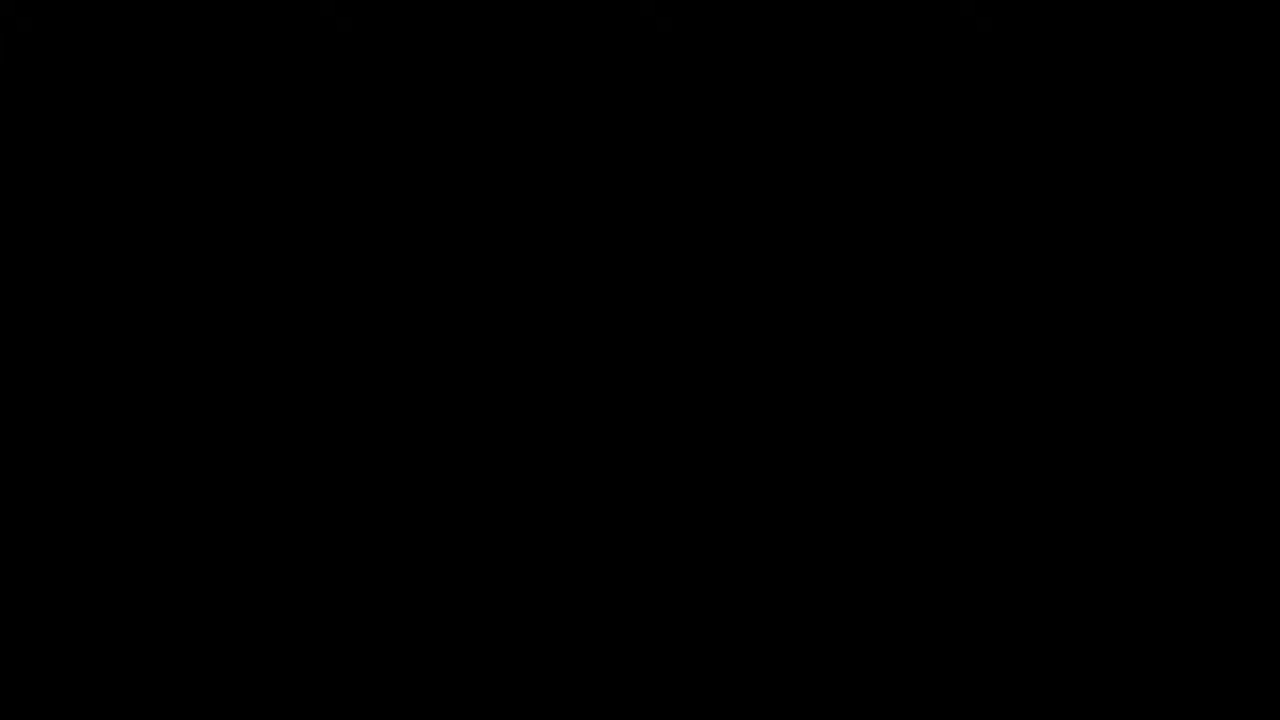